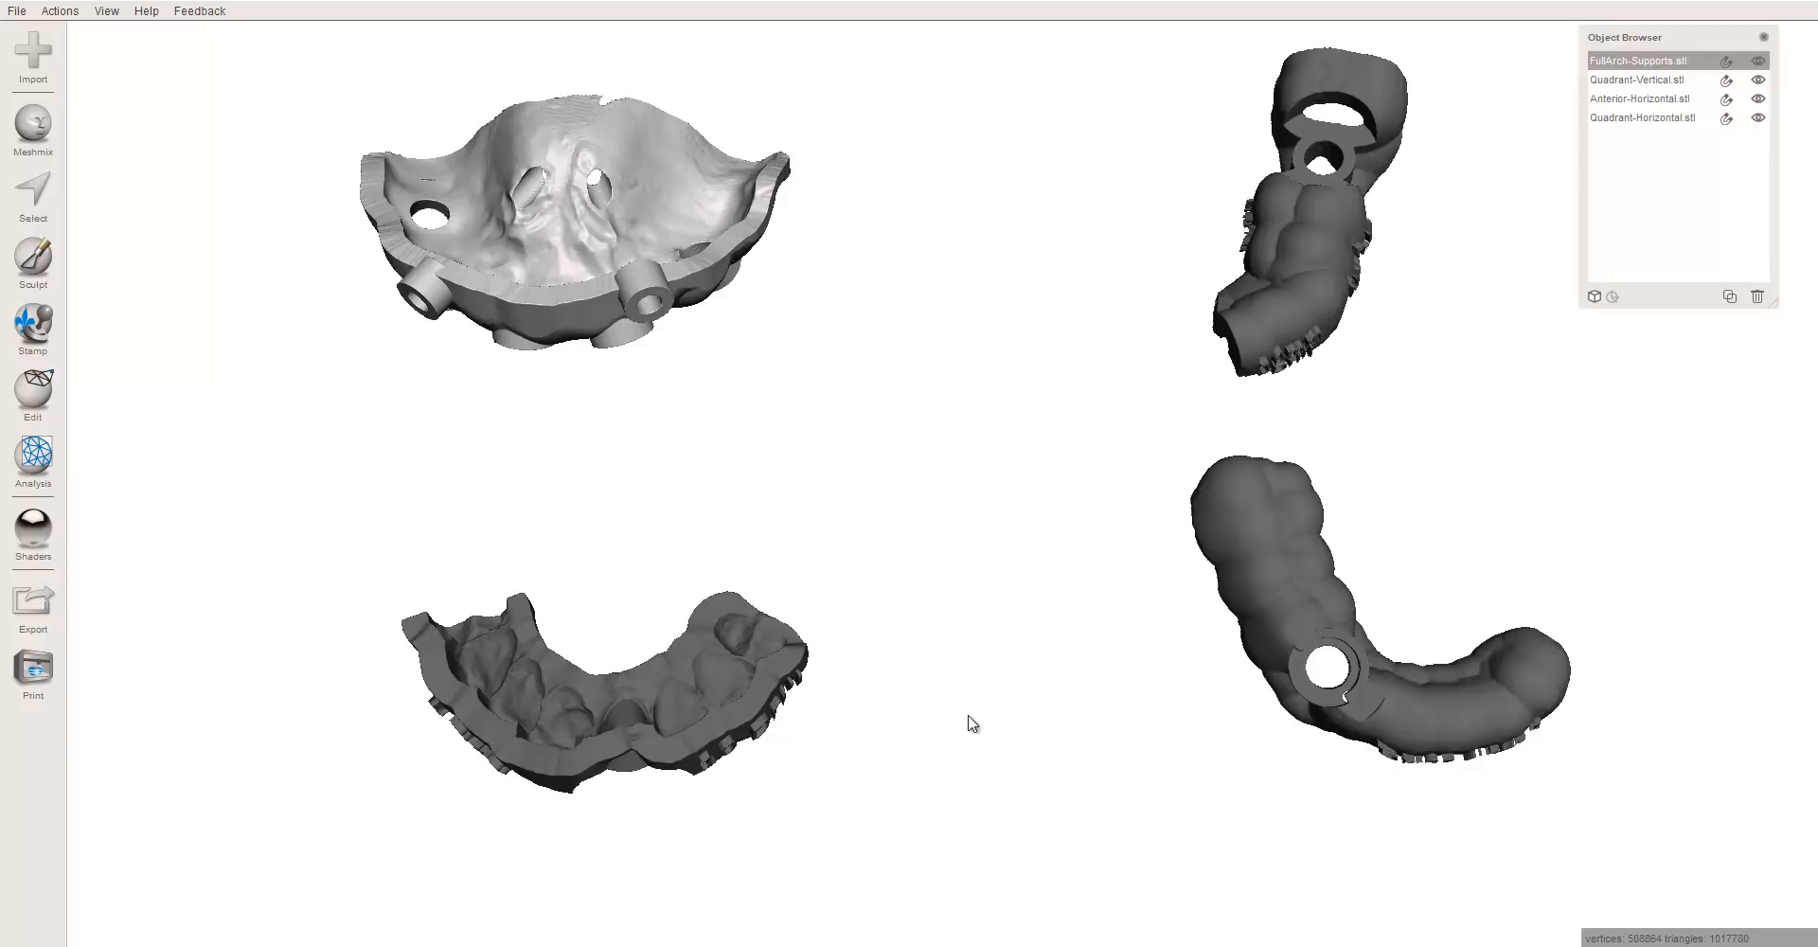
# - Examine the four dental guides from several angles, comparing their orientations, sleeve openings and inner surfaces
pyautogui.moveTo(968, 724); pyautogui.dragTo(970, 673, button='right')
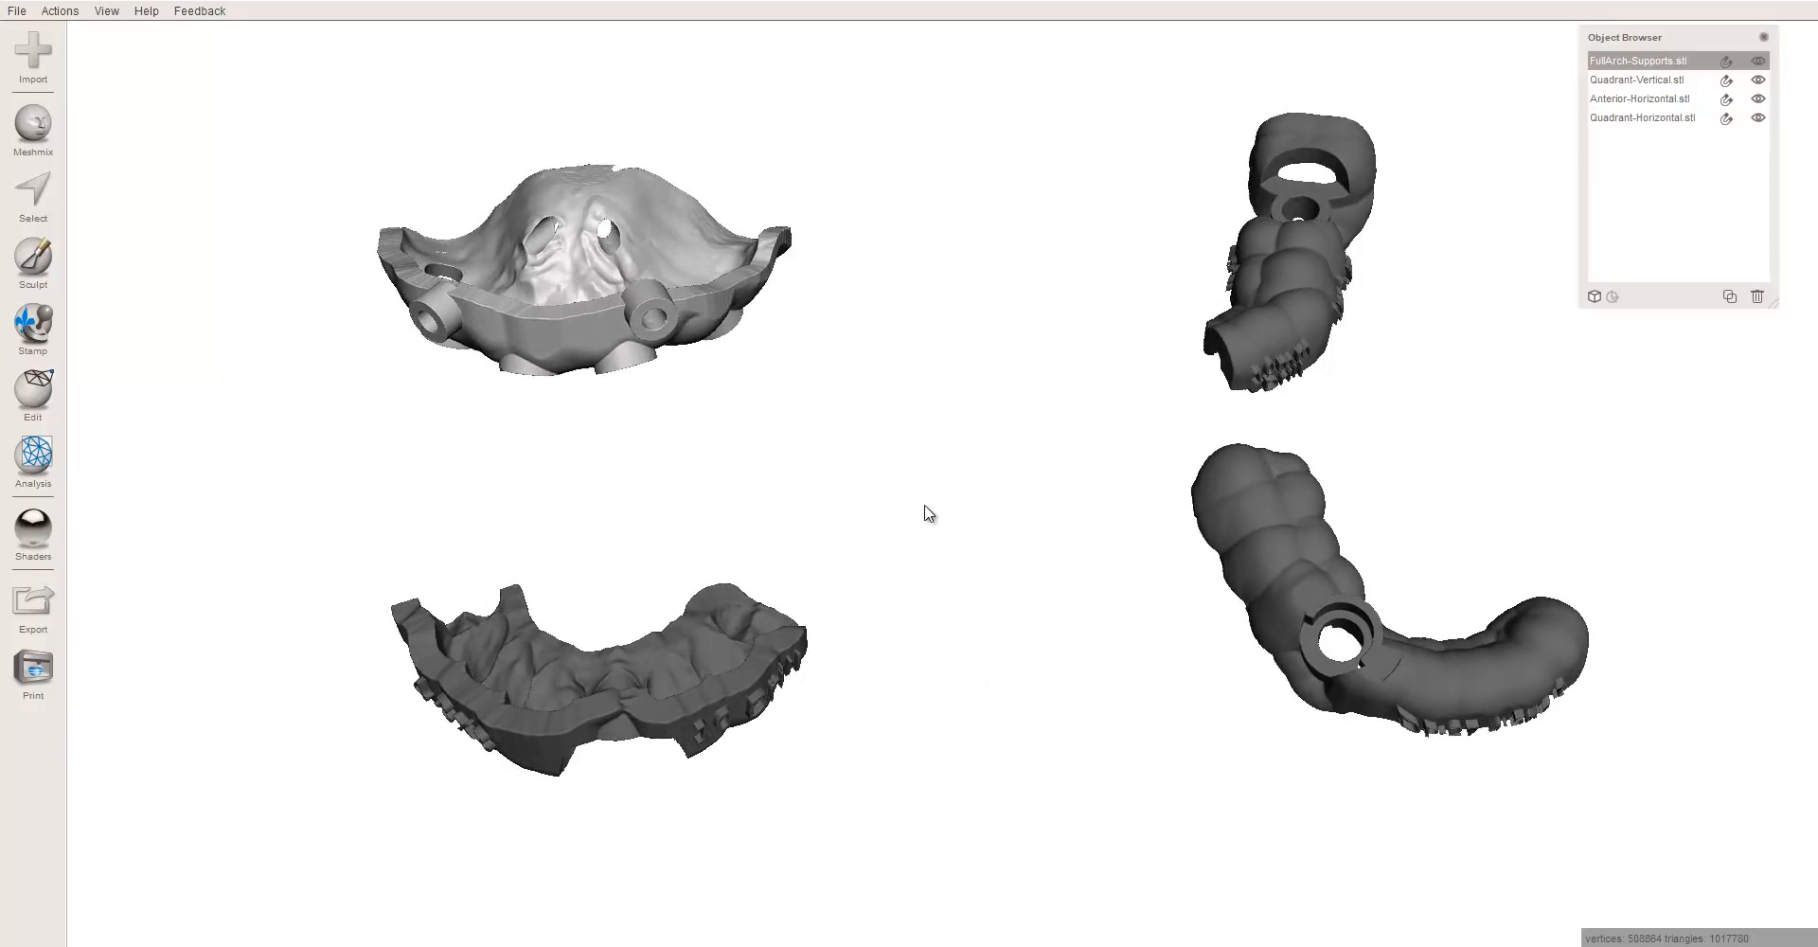
pyautogui.moveTo(1012, 383); pyautogui.dragTo(967, 463, button='right')
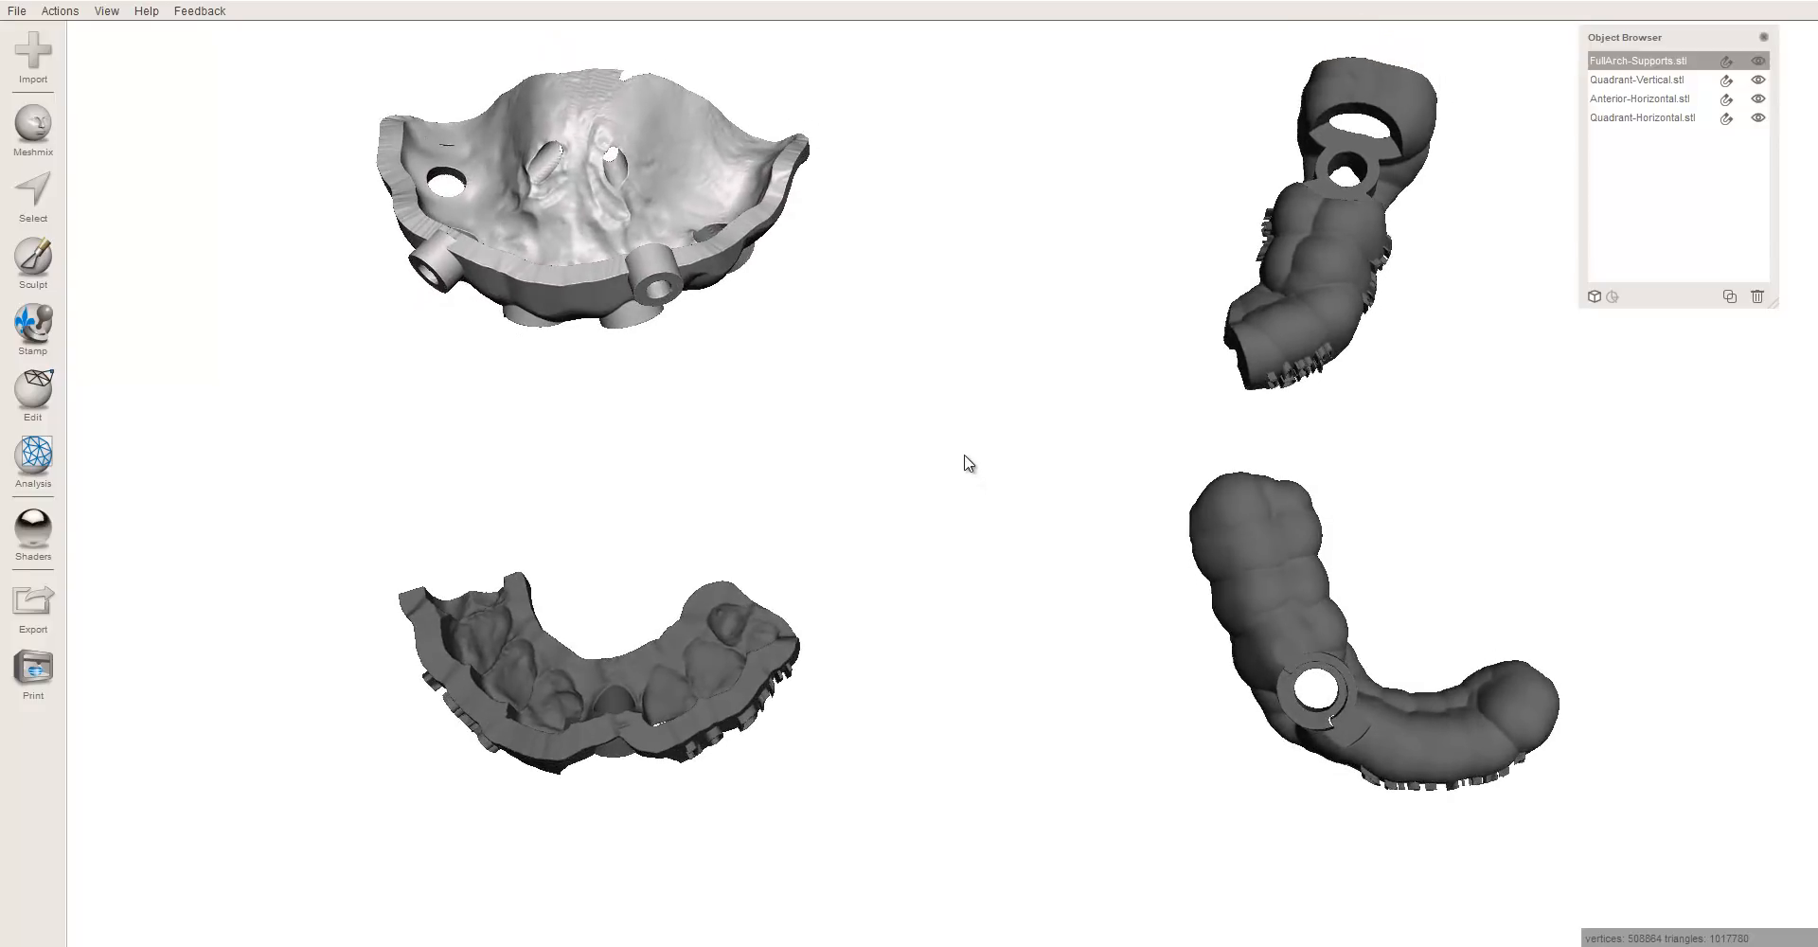
pyautogui.moveTo(952, 546)
pyautogui.mouseDown(button='right')
pyautogui.moveTo(953, 492)
pyautogui.moveTo(941, 565)
pyautogui.moveTo(961, 526)
pyautogui.mouseUp(button='right')
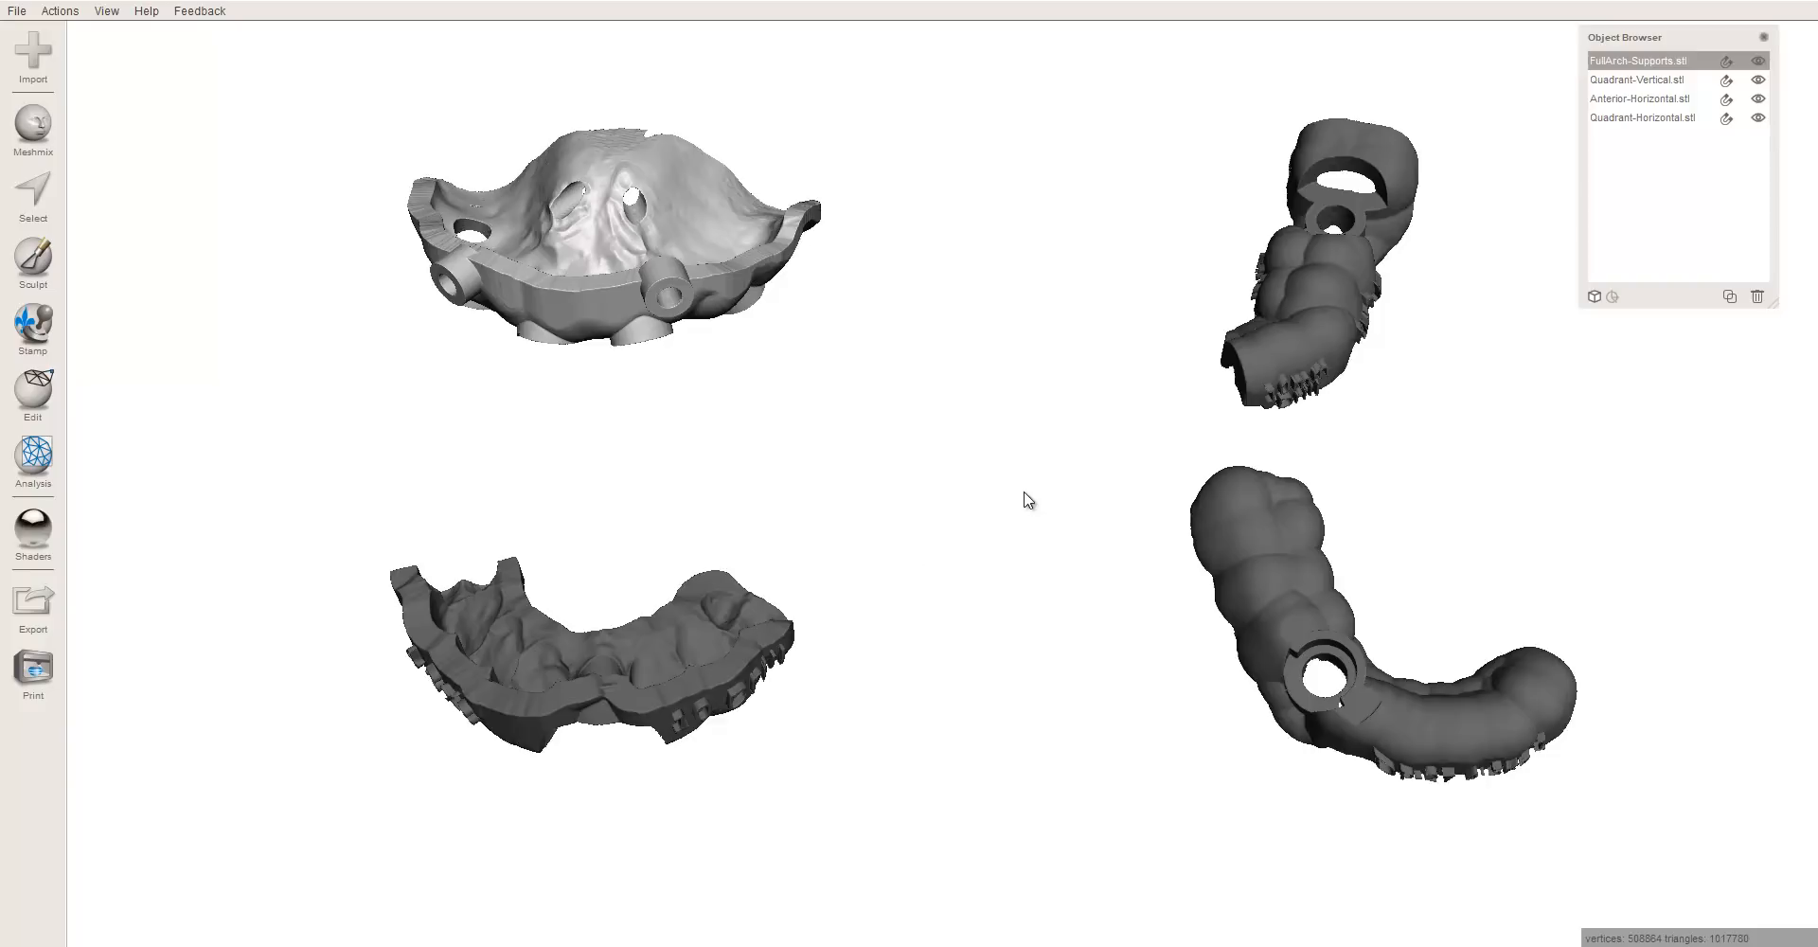
pyautogui.moveTo(1028, 500); pyautogui.dragTo(847, 494, button='right')
pyautogui.moveTo(730, 409); pyautogui.dragTo(581, 196, button='right')
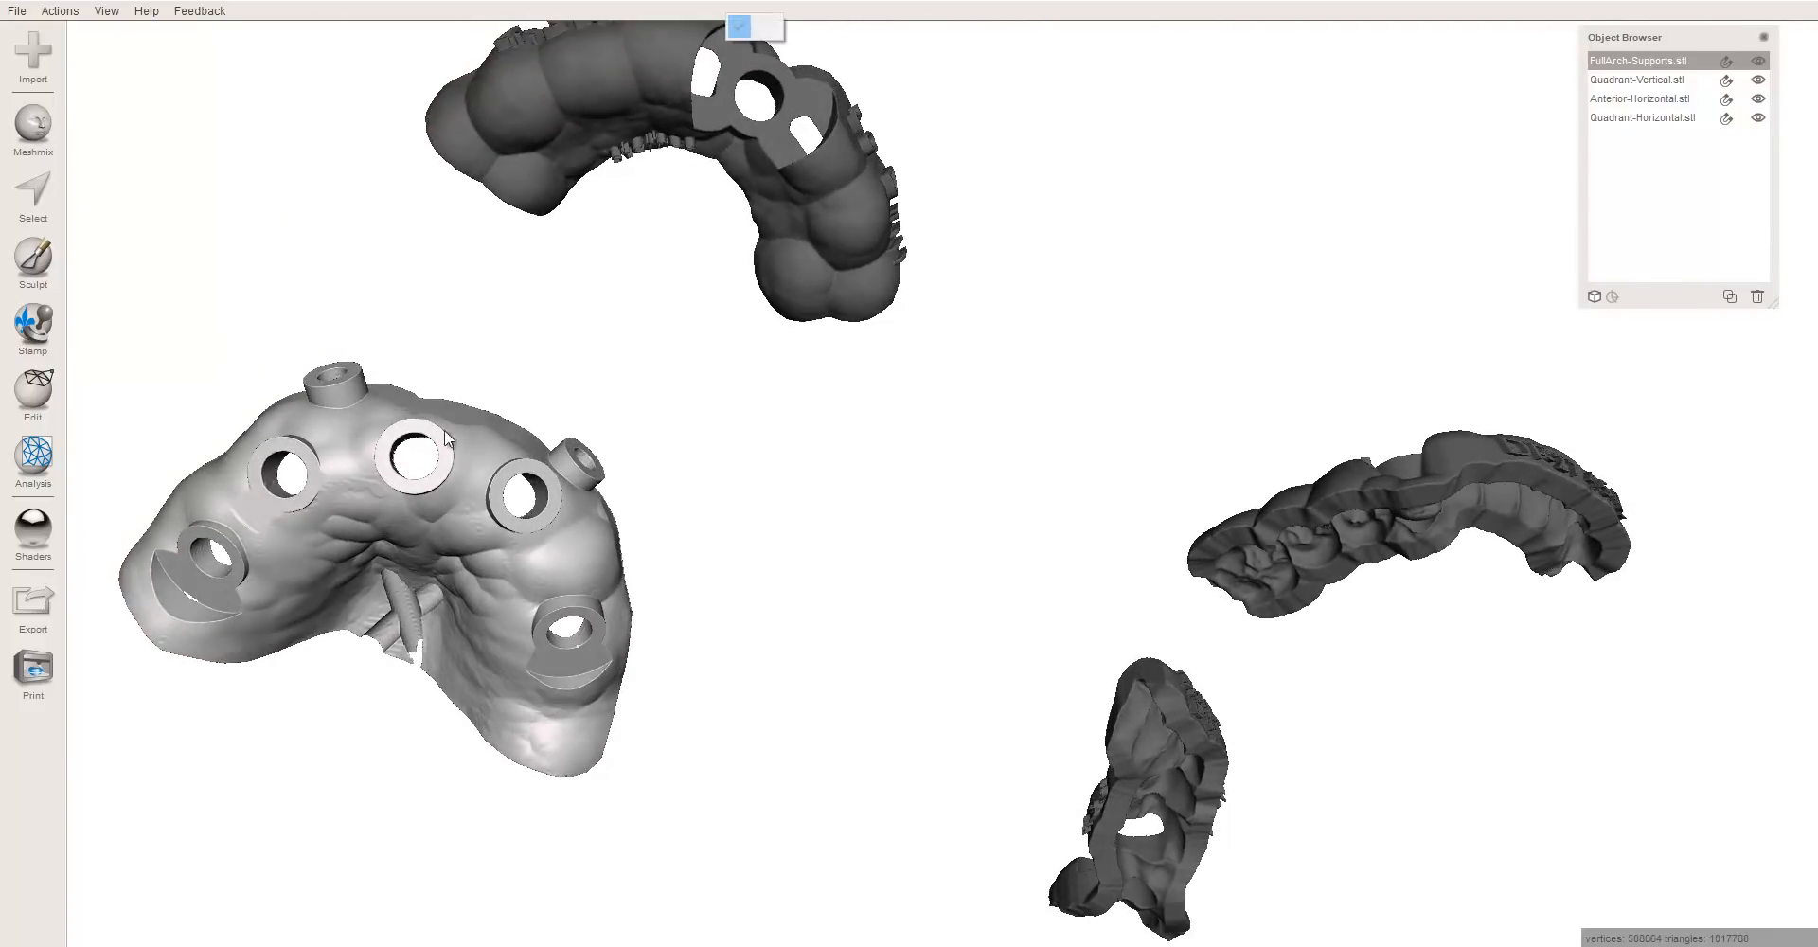
pyautogui.moveTo(633, 530); pyautogui.dragTo(966, 568, button='right')
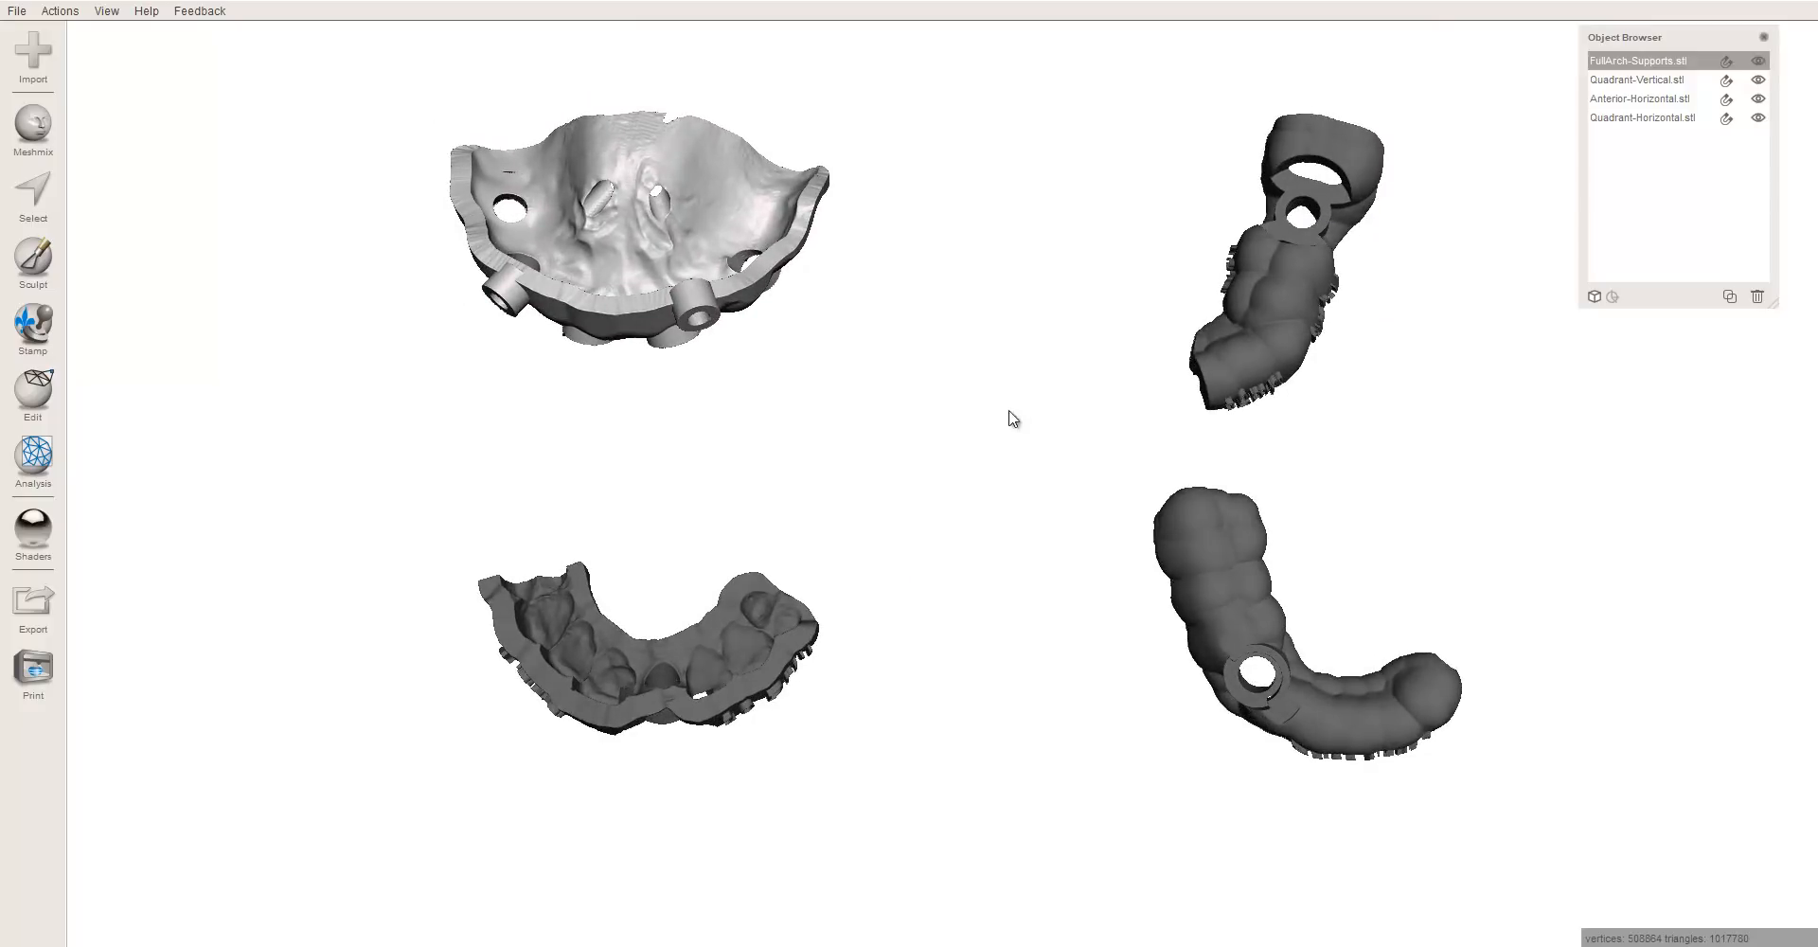
pyautogui.moveTo(1282, 501); pyautogui.dragTo(1238, 592, button='right')
pyautogui.moveTo(1153, 385); pyautogui.dragTo(1034, 467, button='right')
pyautogui.scroll(2, 1033, 469)
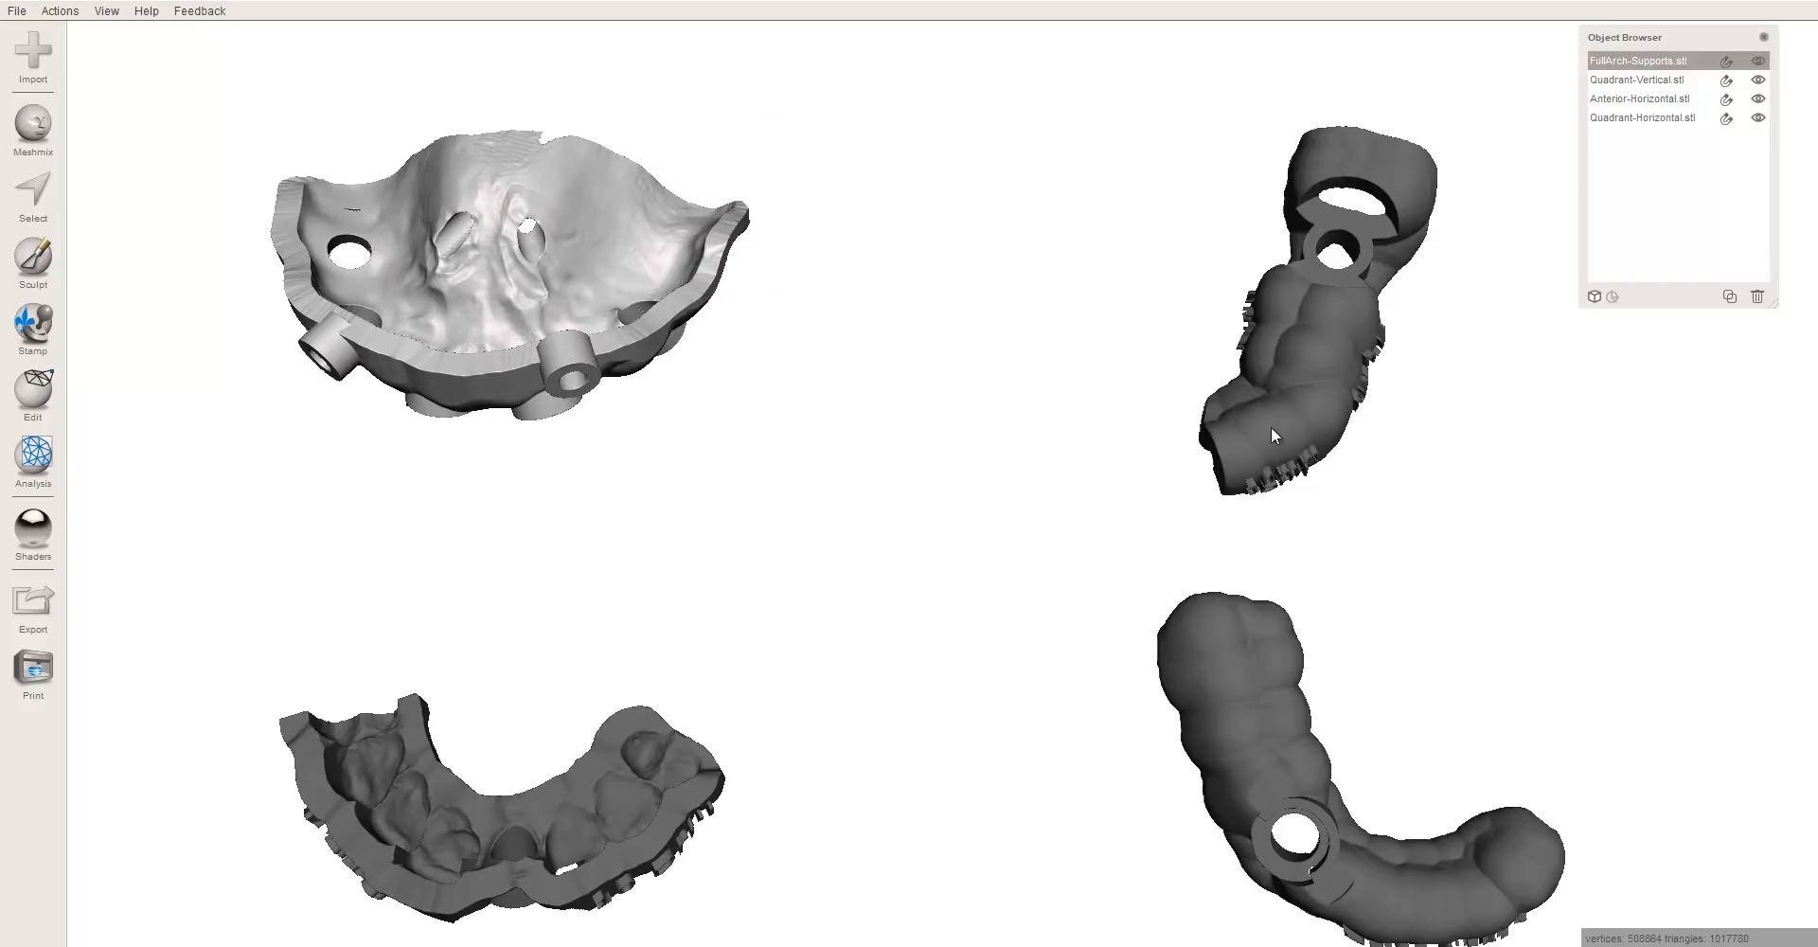
pyautogui.moveTo(1271, 434); pyautogui.dragTo(1270, 394, button='right')
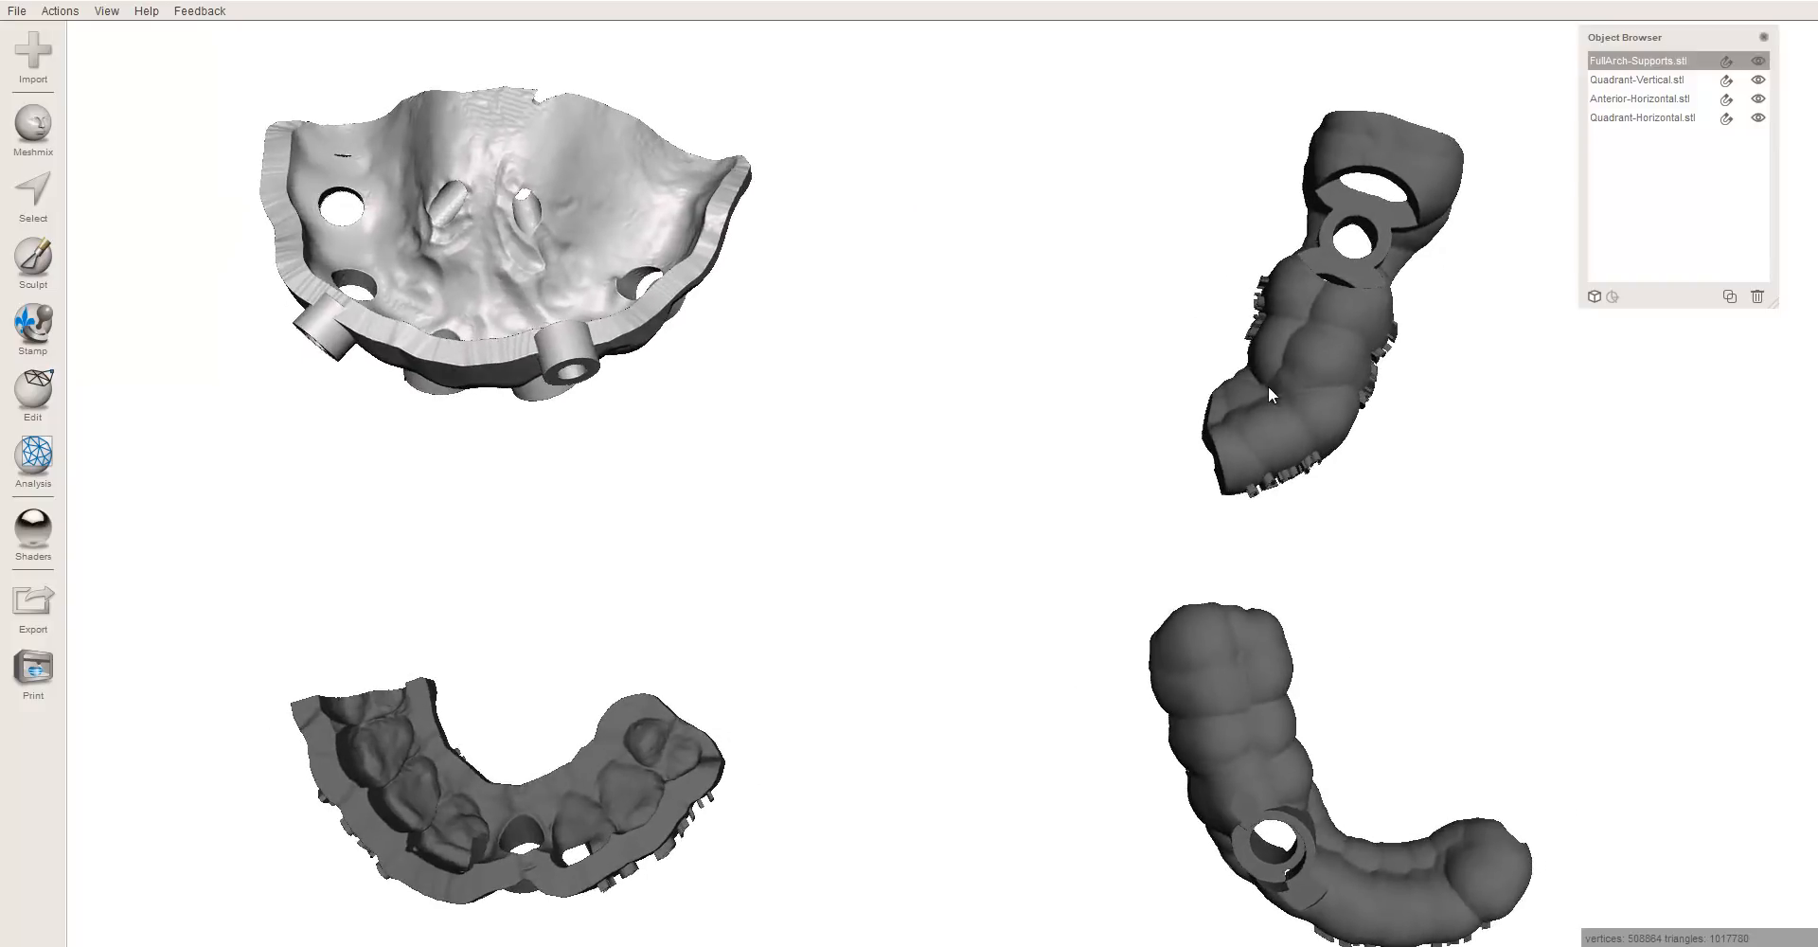
pyautogui.moveTo(1005, 447); pyautogui.dragTo(659, 764, button='right')
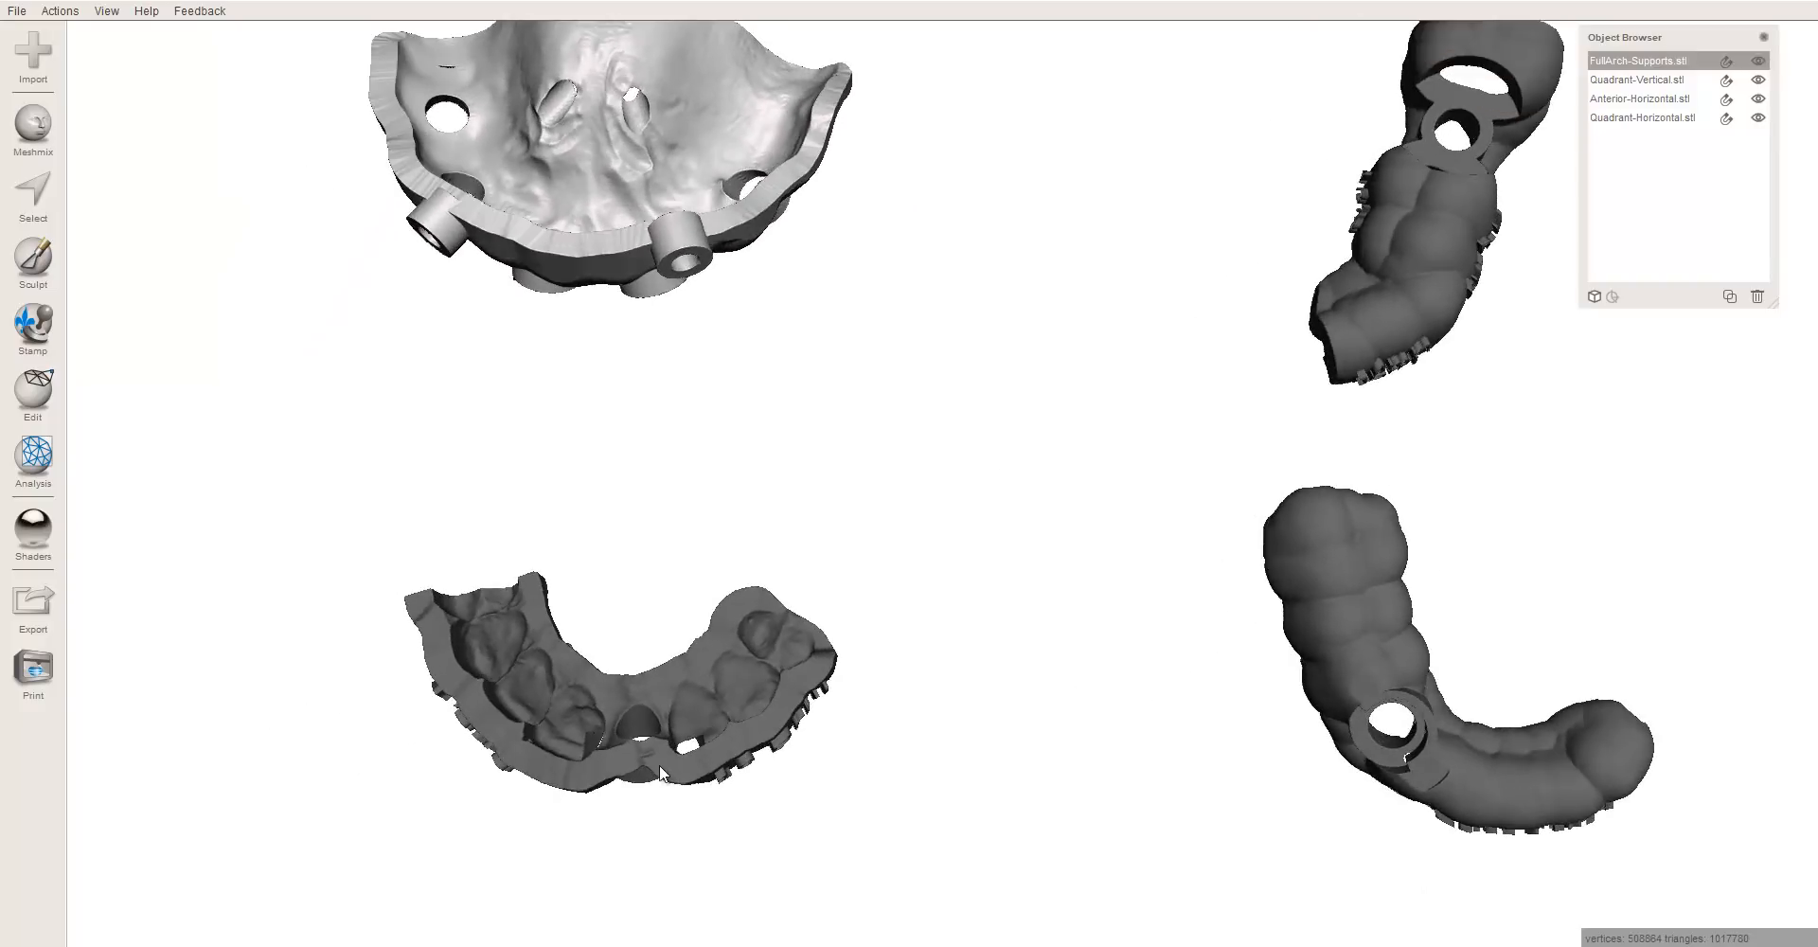
pyautogui.moveTo(800, 779); pyautogui.dragTo(1076, 468, button='right')
pyautogui.moveTo(1017, 369); pyautogui.dragTo(527, 604, button='right')
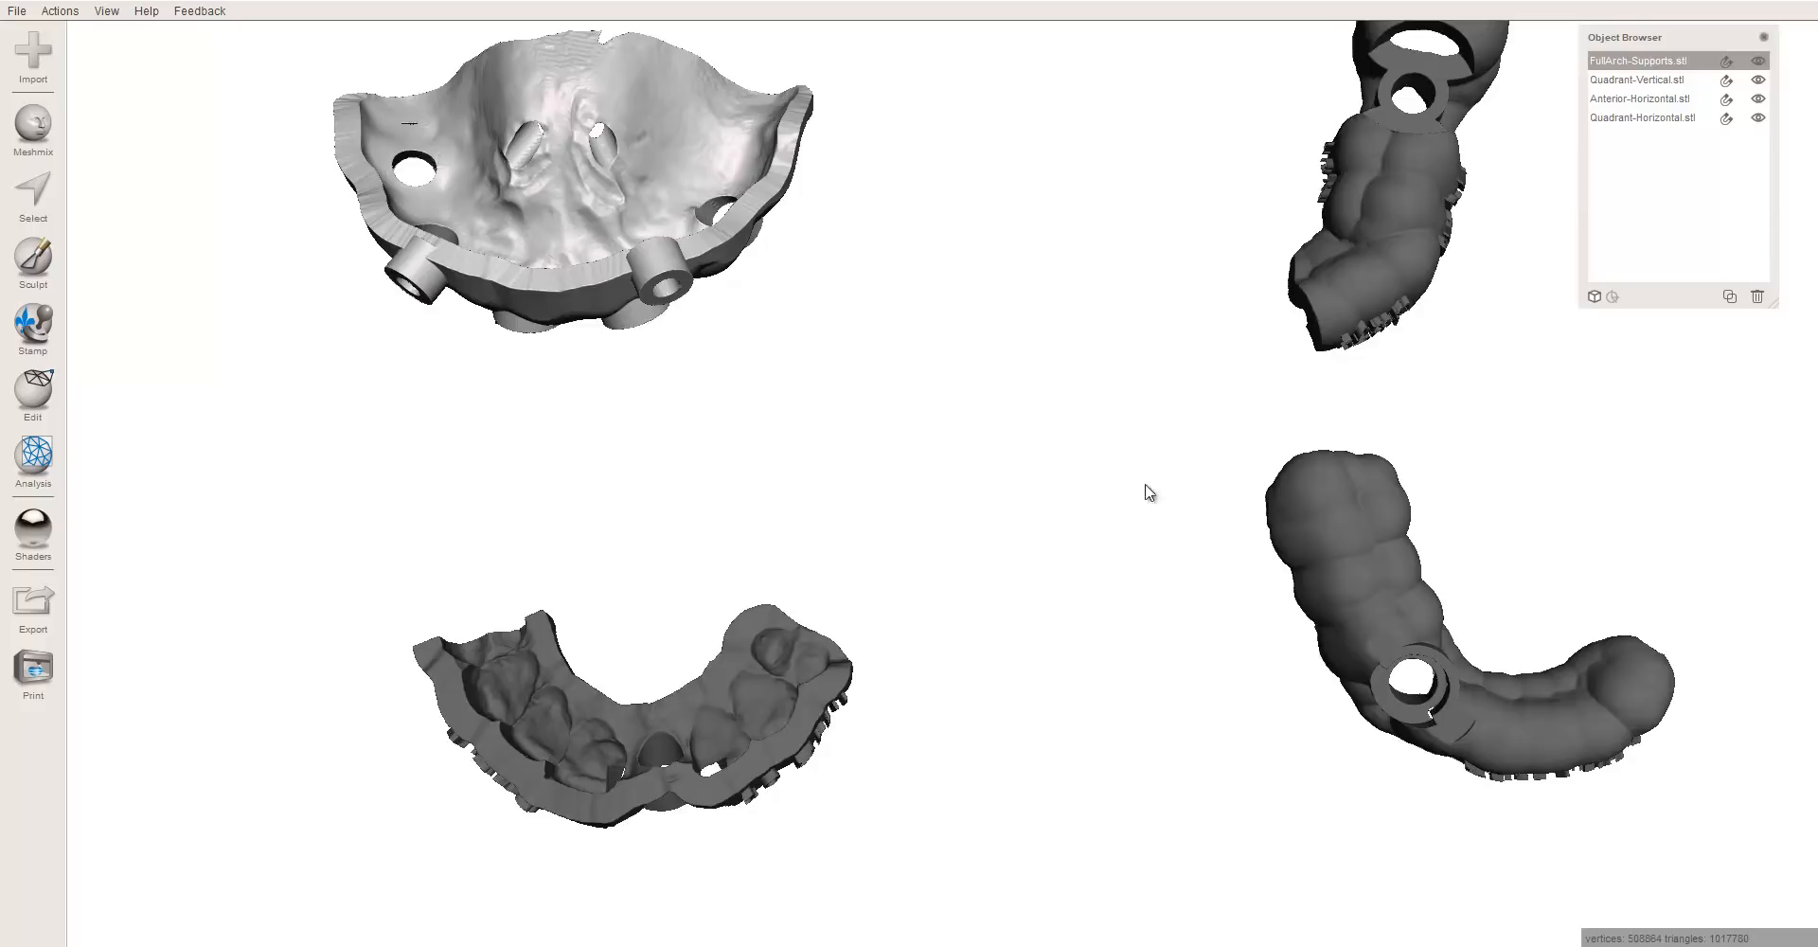
pyautogui.moveTo(1146, 492); pyautogui.dragTo(1239, 429, button='right')
pyautogui.moveTo(1441, 265); pyautogui.dragTo(1476, 209, button='right')
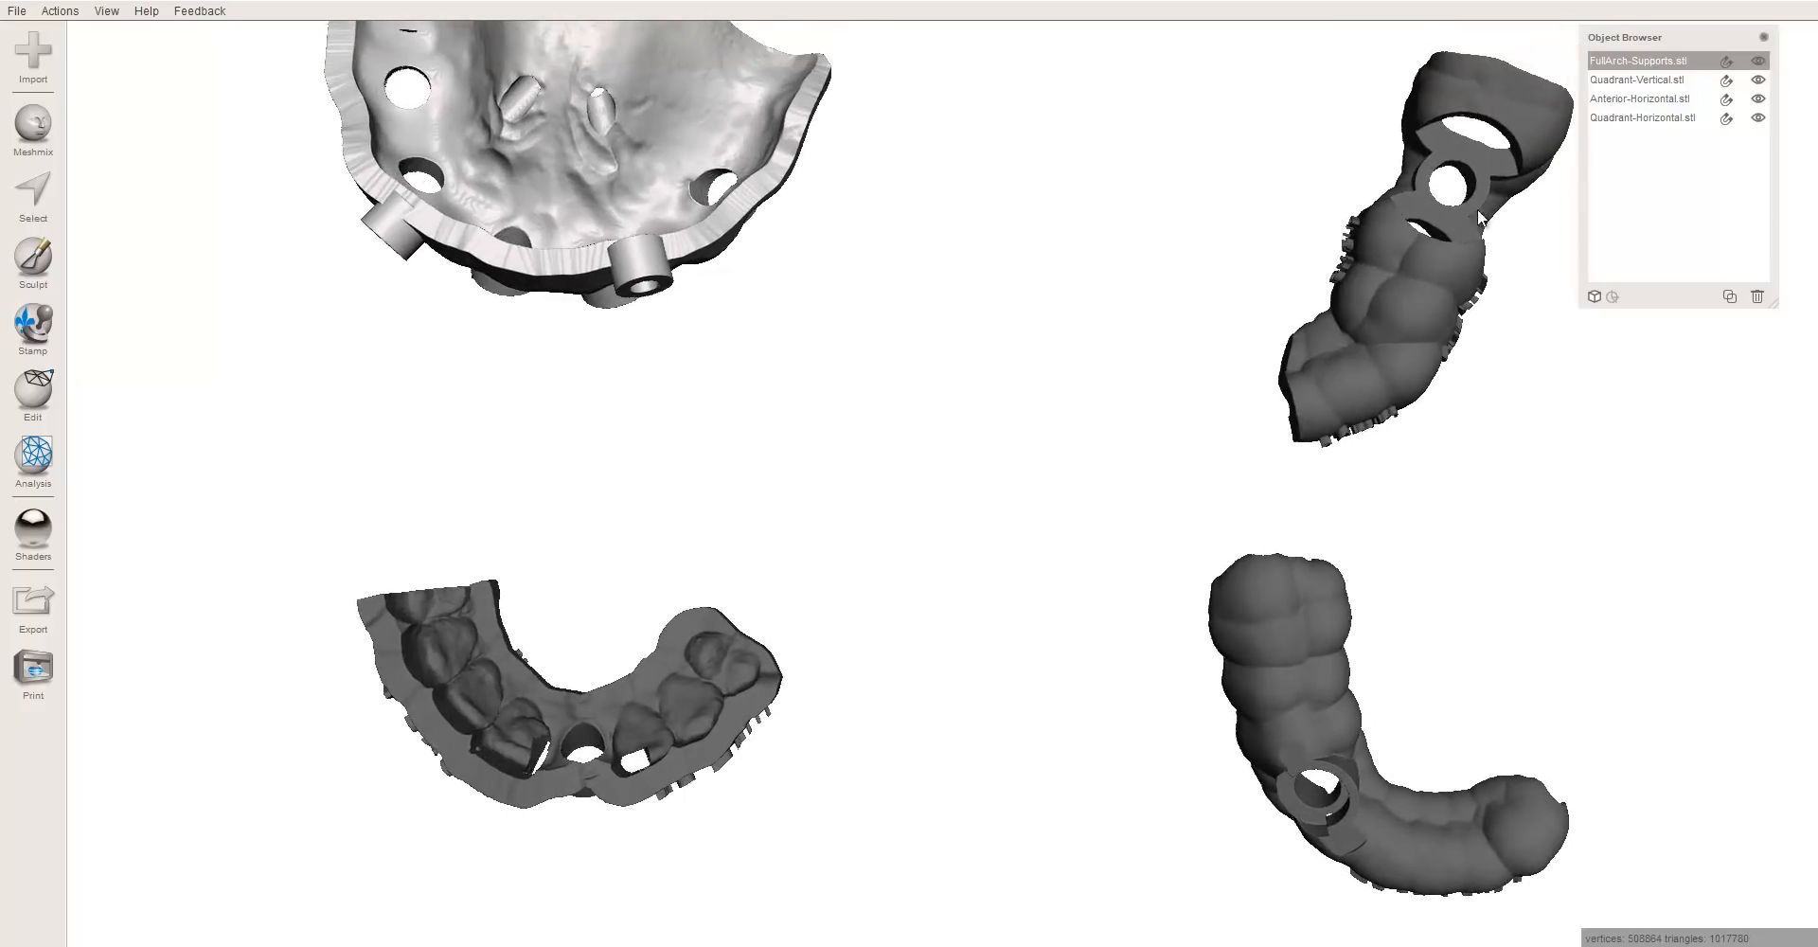
pyautogui.moveTo(830, 840); pyautogui.dragTo(879, 730, button='right')
pyautogui.moveTo(1195, 701); pyautogui.dragTo(1184, 559, button='right')
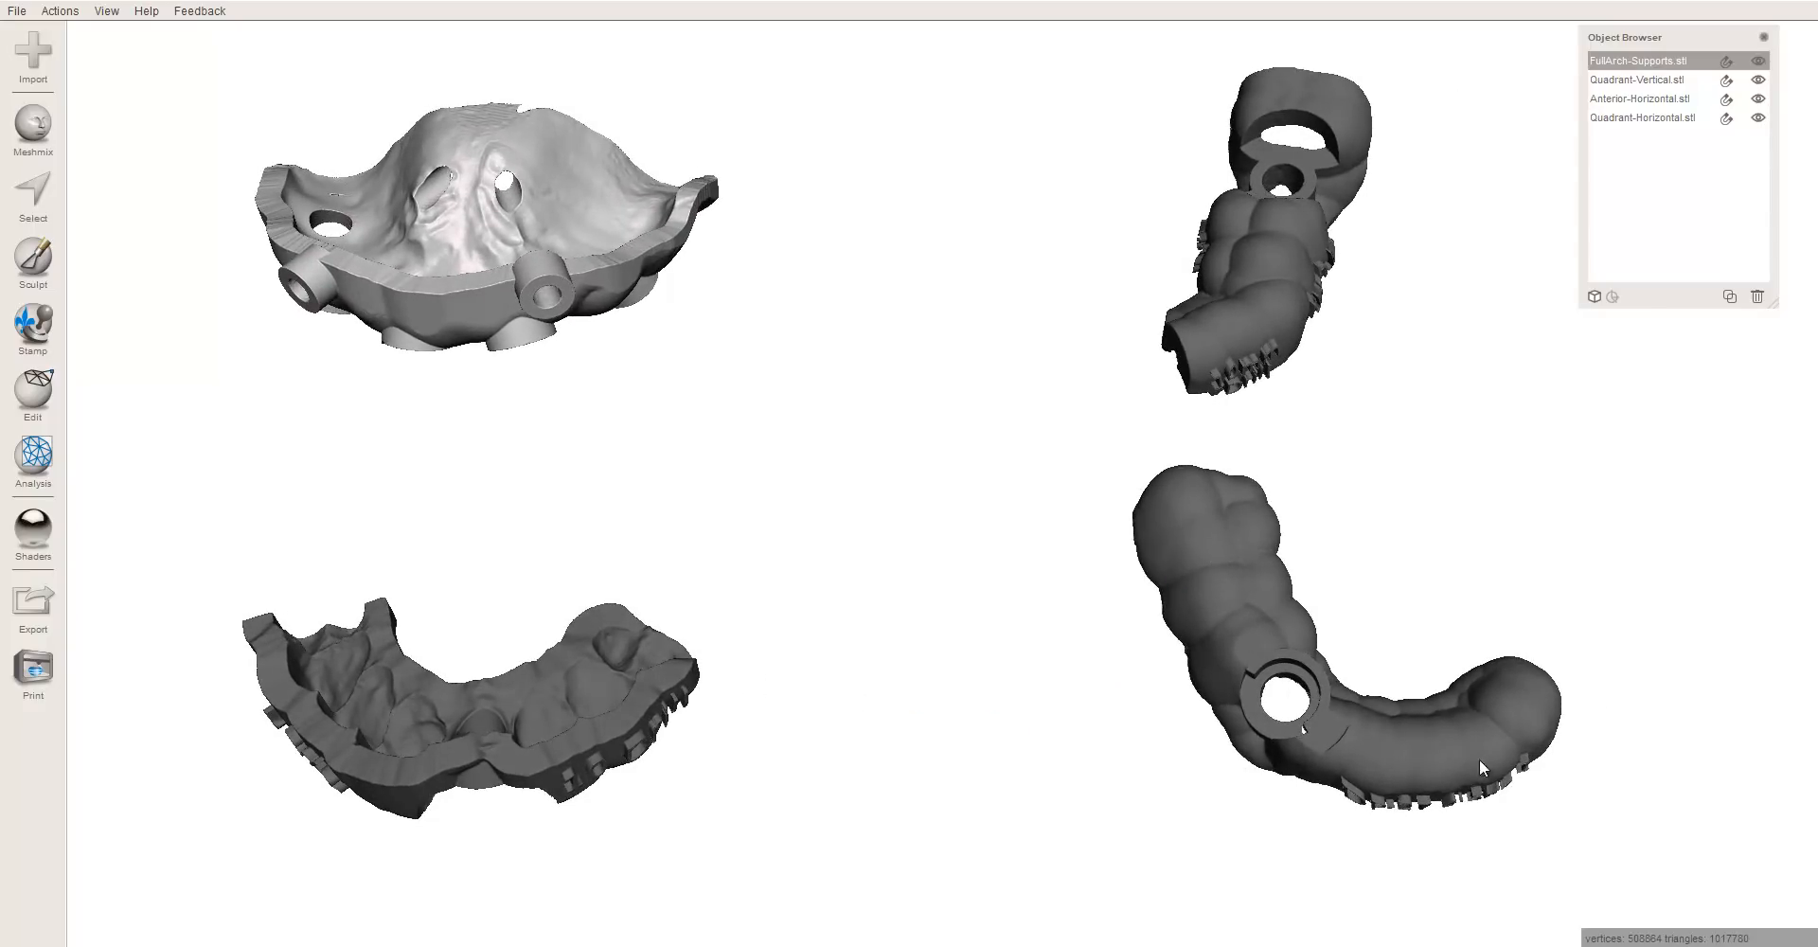
pyautogui.moveTo(1278, 812)
pyautogui.mouseDown(button='right')
pyautogui.moveTo(1278, 588)
pyautogui.moveTo(1280, 779)
pyautogui.mouseUp(button='right')
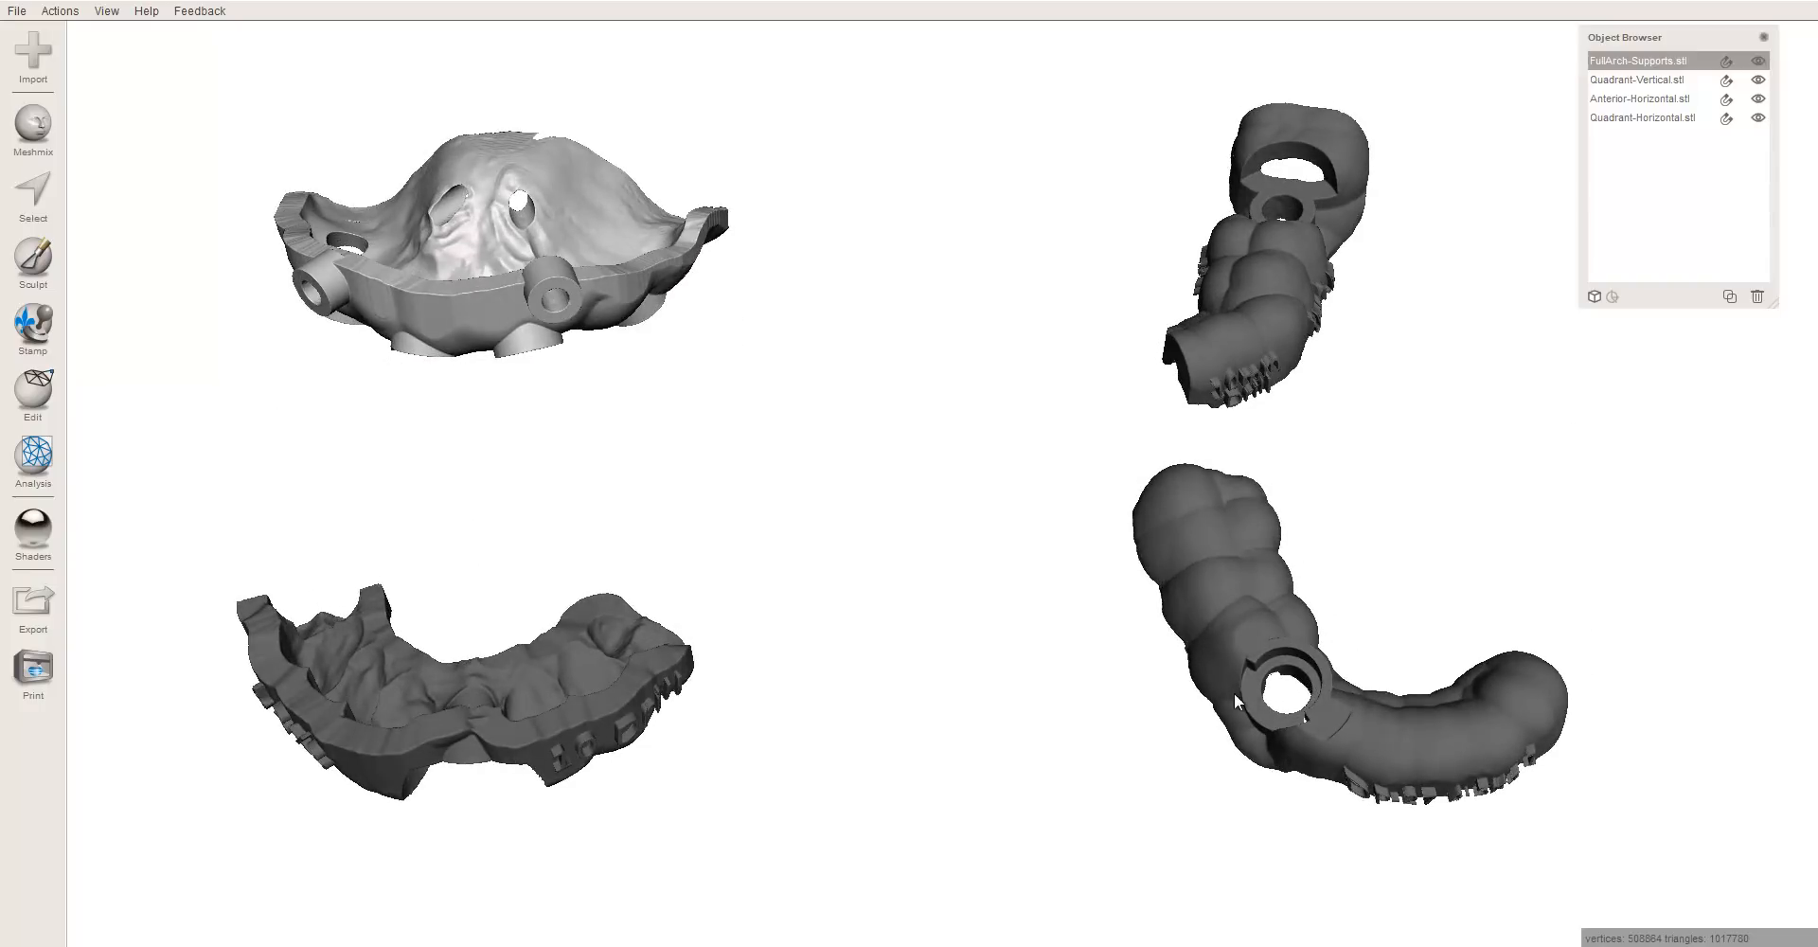
pyautogui.moveTo(1422, 728); pyautogui.dragTo(1387, 748, button='right')
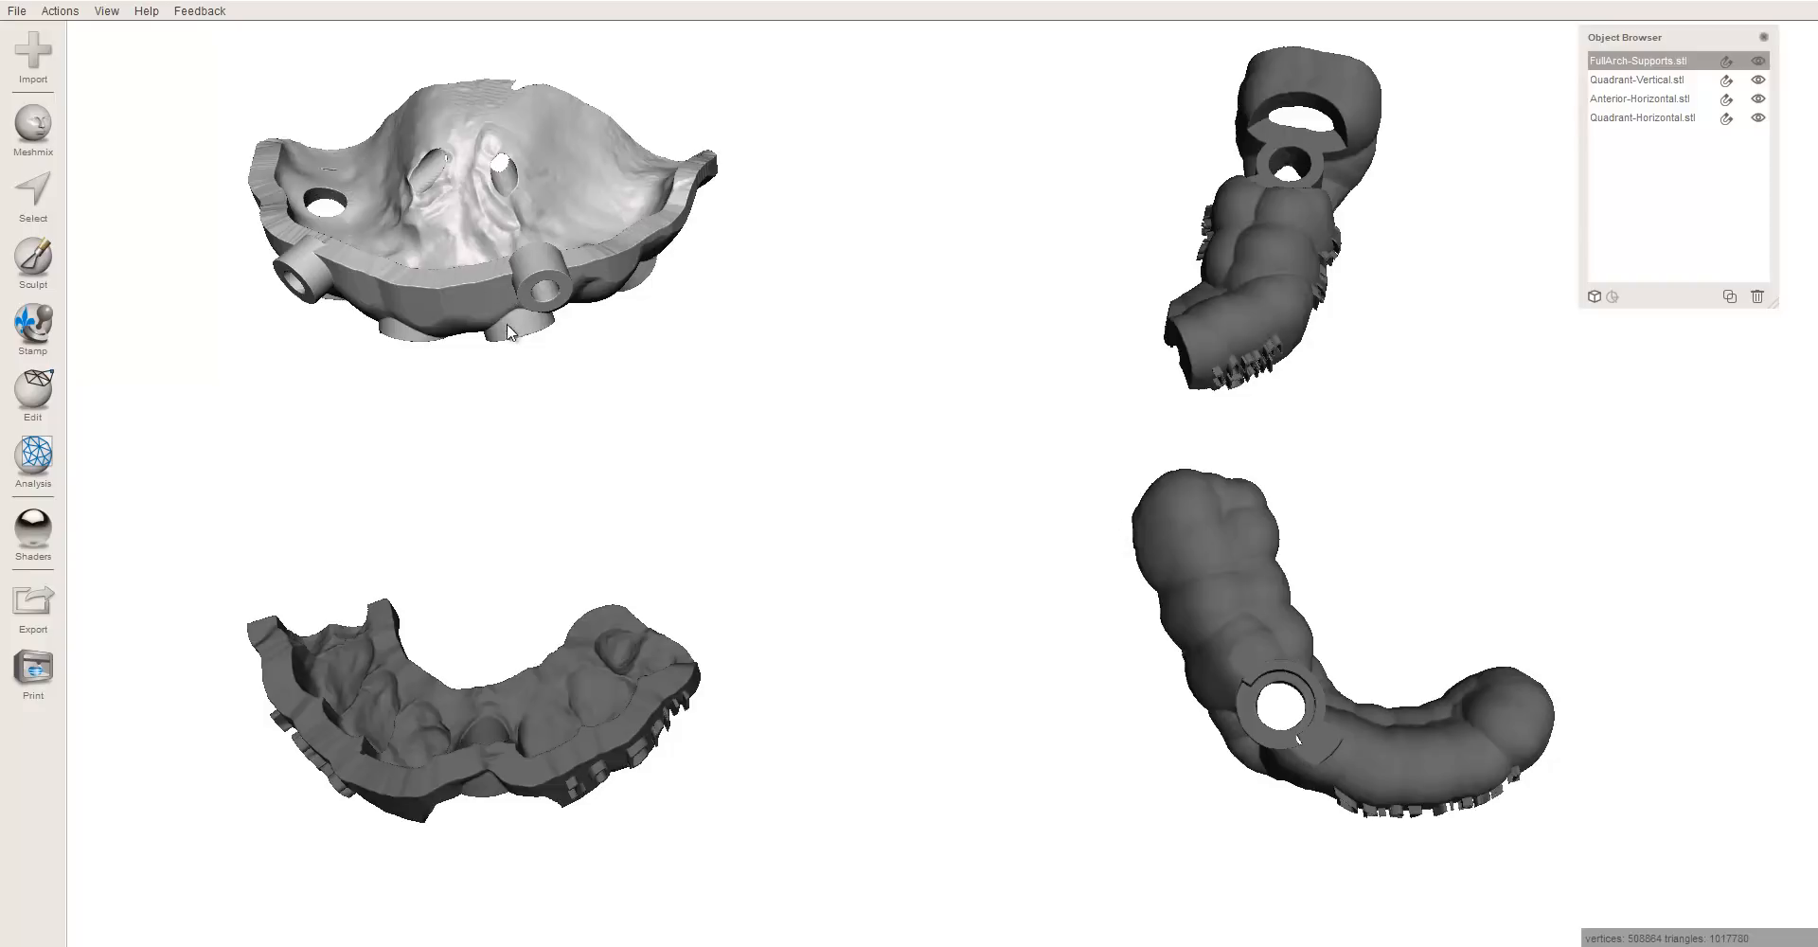
# - Hide Quadrant-Vertical, Anterior-Horizontal and Quadrant-Horizontal so that only the full-arch guide is displayed
pyautogui.moveTo(507, 326)
pyautogui.mouseDown(button='right')
pyautogui.moveTo(507, 260)
pyautogui.moveTo(528, 317)
pyautogui.mouseUp(button='right')
pyautogui.moveTo(527, 318); pyautogui.dragTo(1034, 415, button='middle')
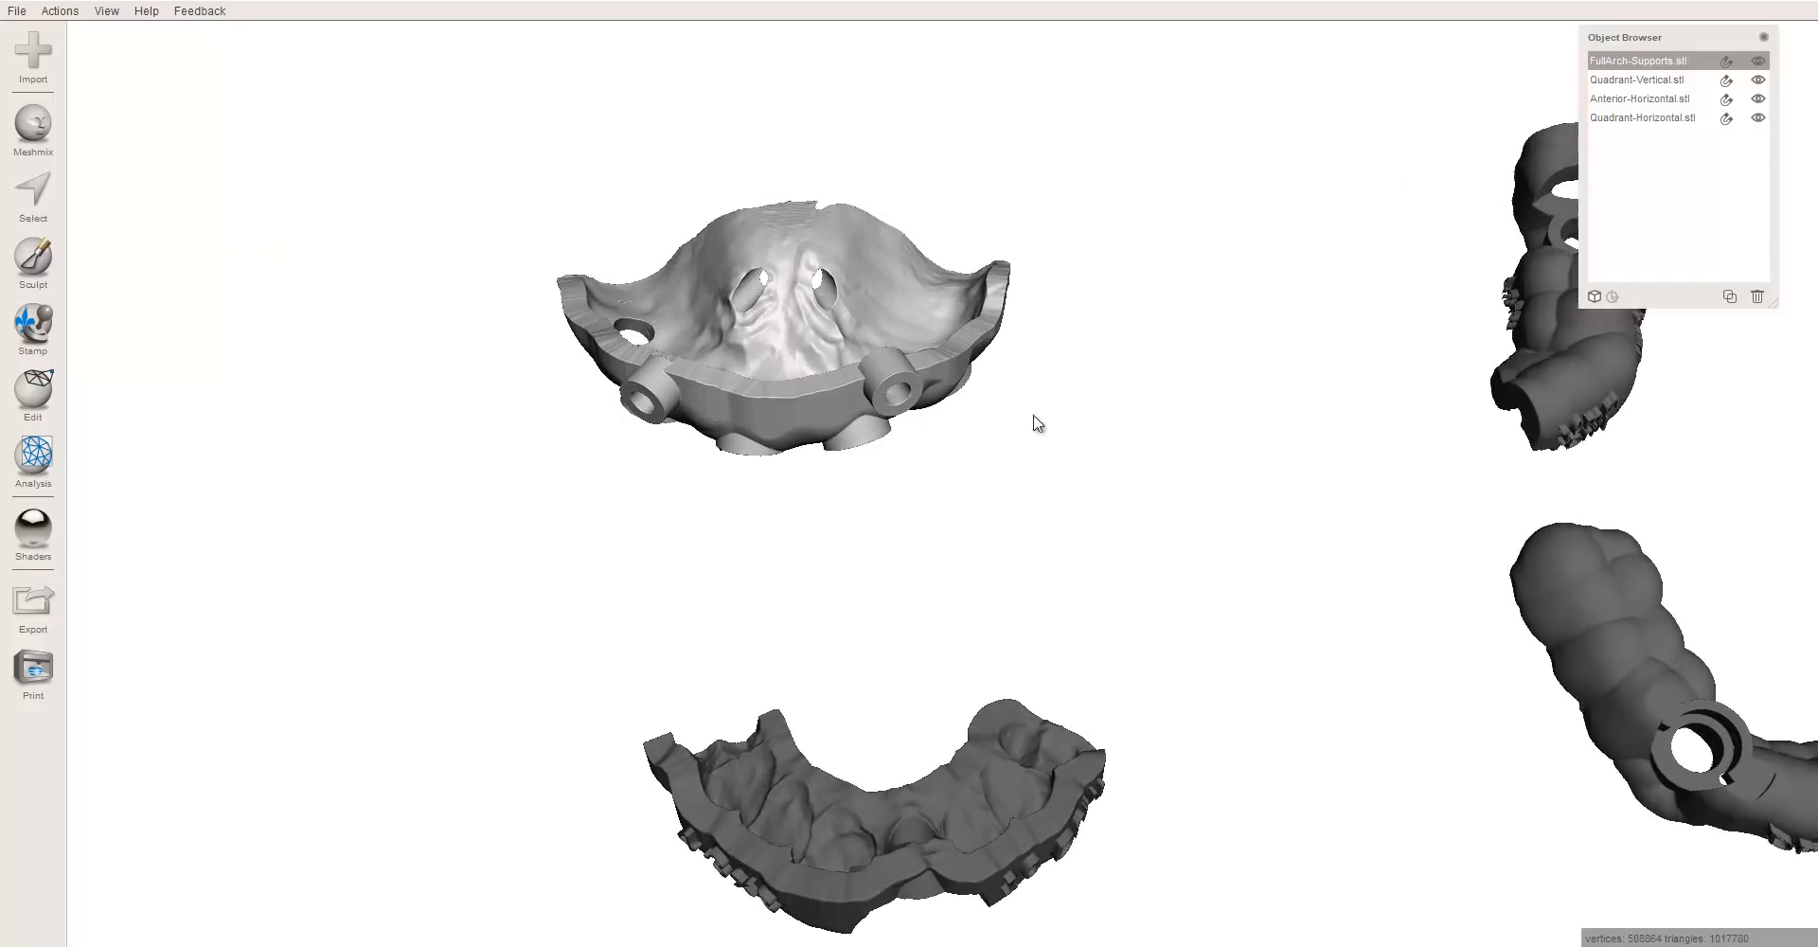
pyautogui.click(1759, 80)
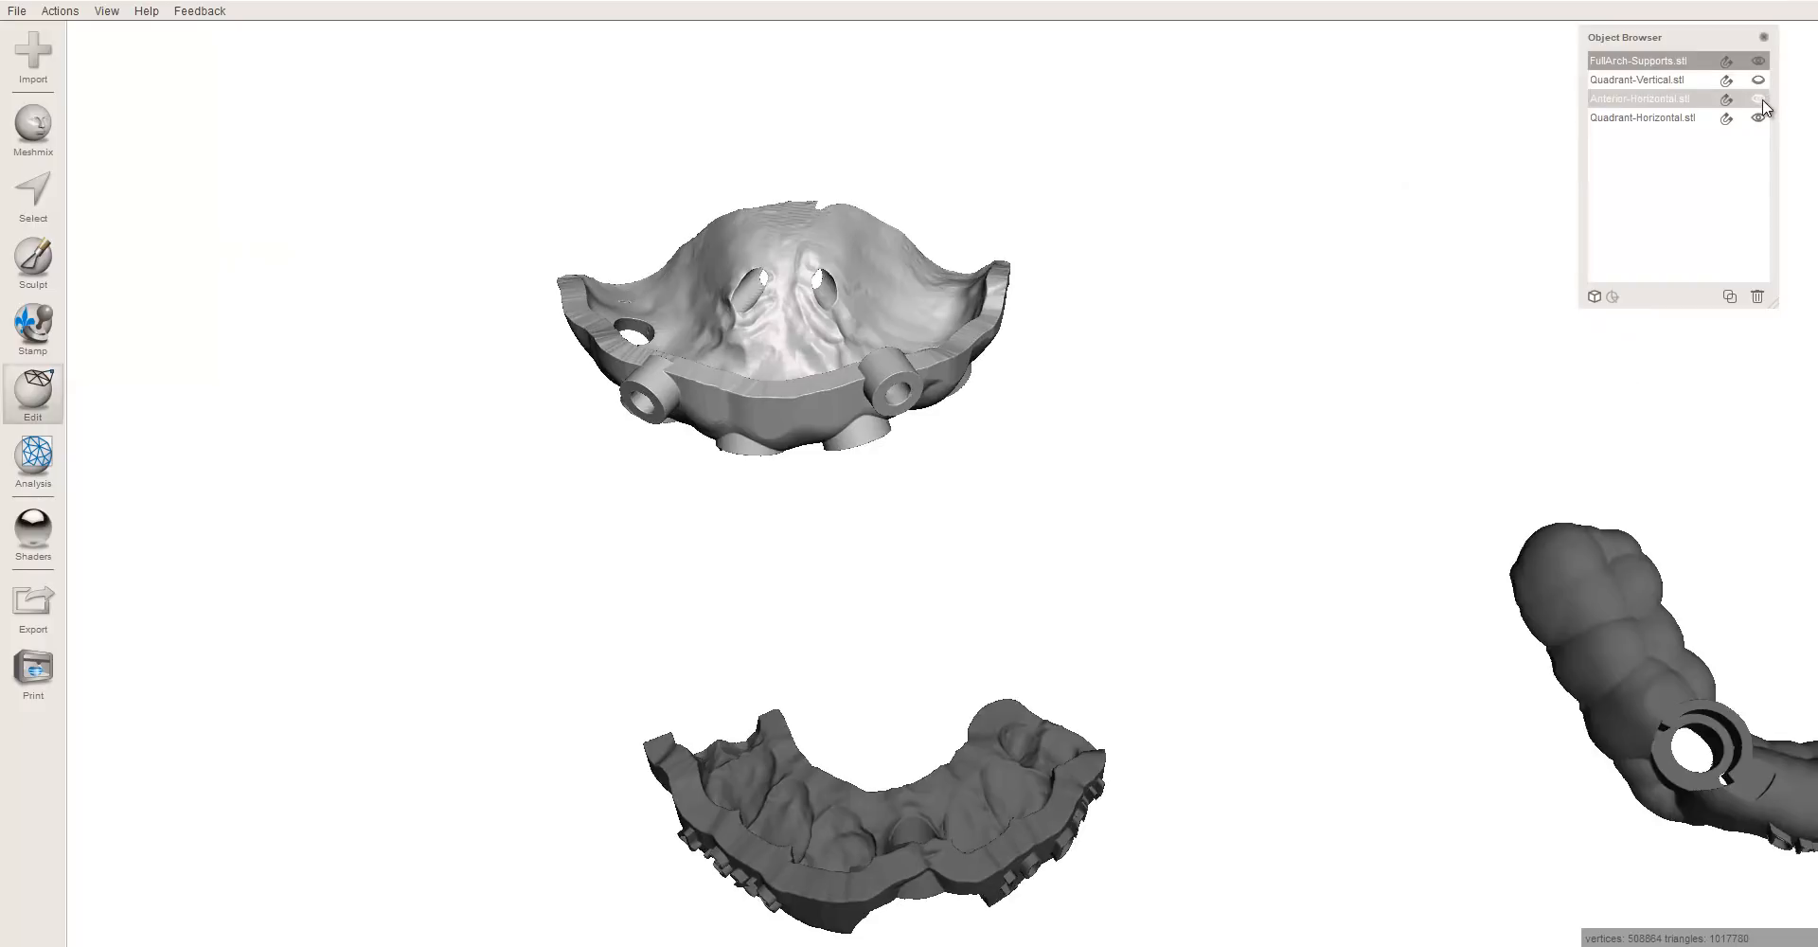
pyautogui.click(1759, 100)
pyautogui.click(1758, 118)
# - Inspect the full-arch guide up close from several sides, including its sleeves and side tubes
pyautogui.scroll(5, 956, 530)
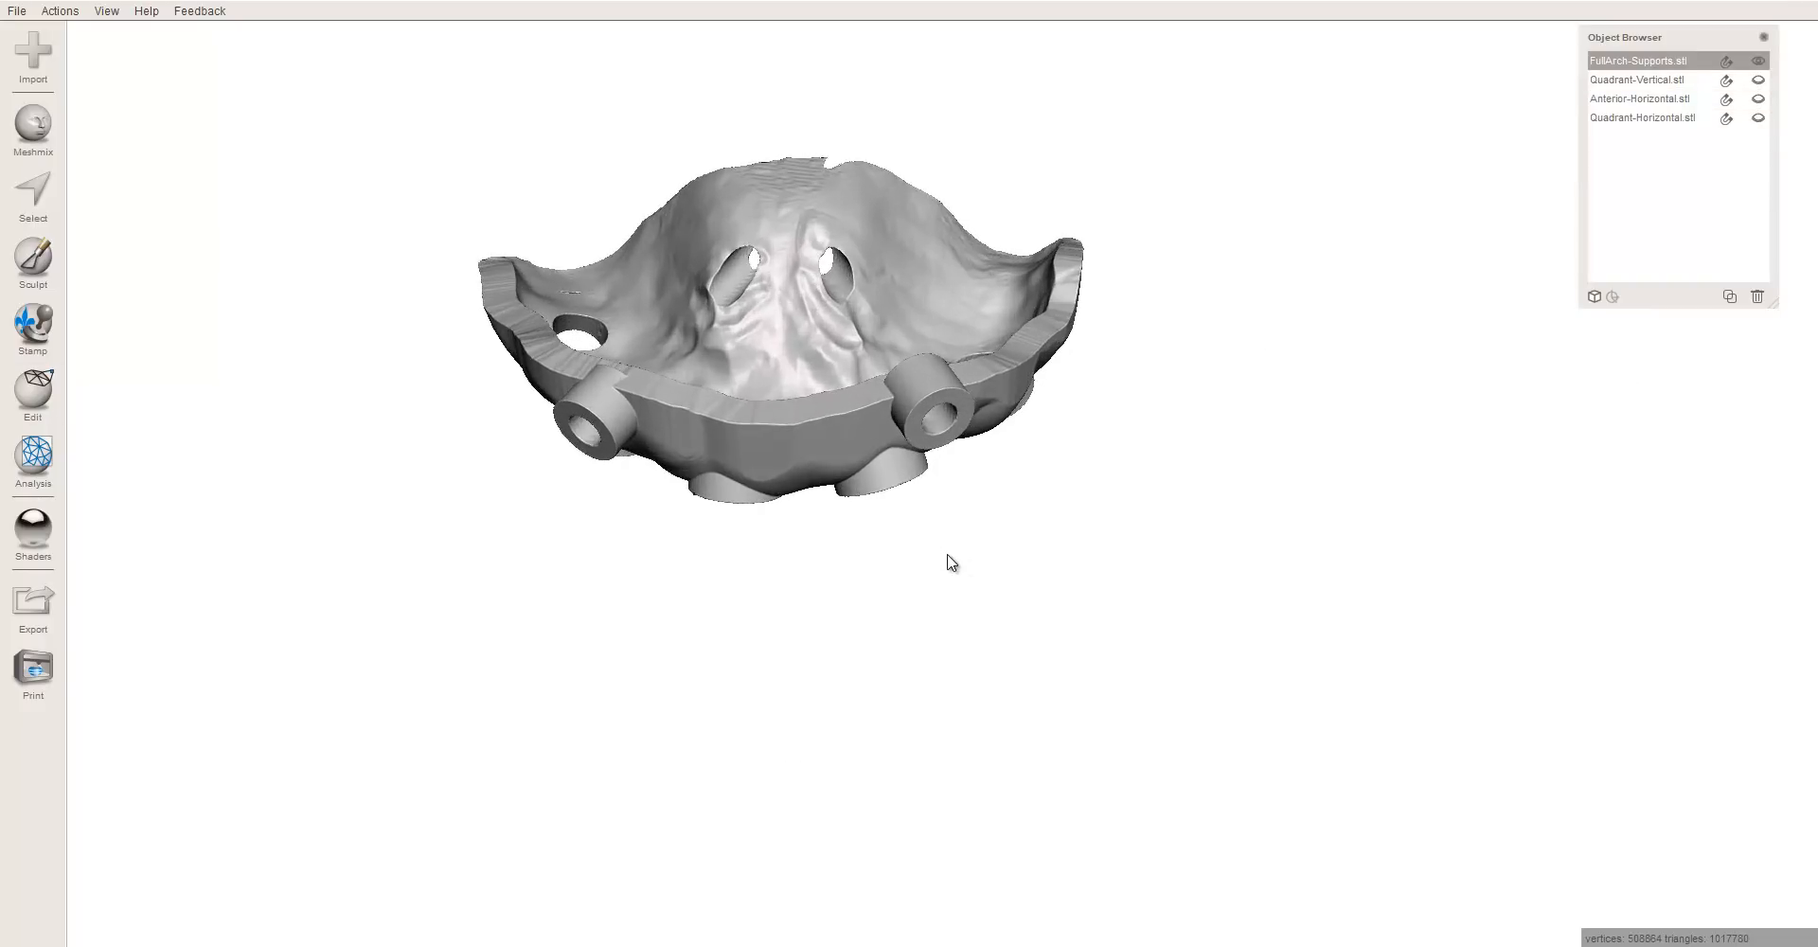
pyautogui.moveTo(952, 562); pyautogui.dragTo(961, 811, button='right')
pyautogui.moveTo(1190, 464); pyautogui.dragTo(1136, 433, button='right')
pyautogui.moveTo(1079, 265); pyautogui.dragTo(897, 712, button='right')
pyautogui.moveTo(943, 586); pyautogui.dragTo(848, 616, button='right')
pyautogui.moveTo(907, 263); pyautogui.dragTo(934, 236, button='right')
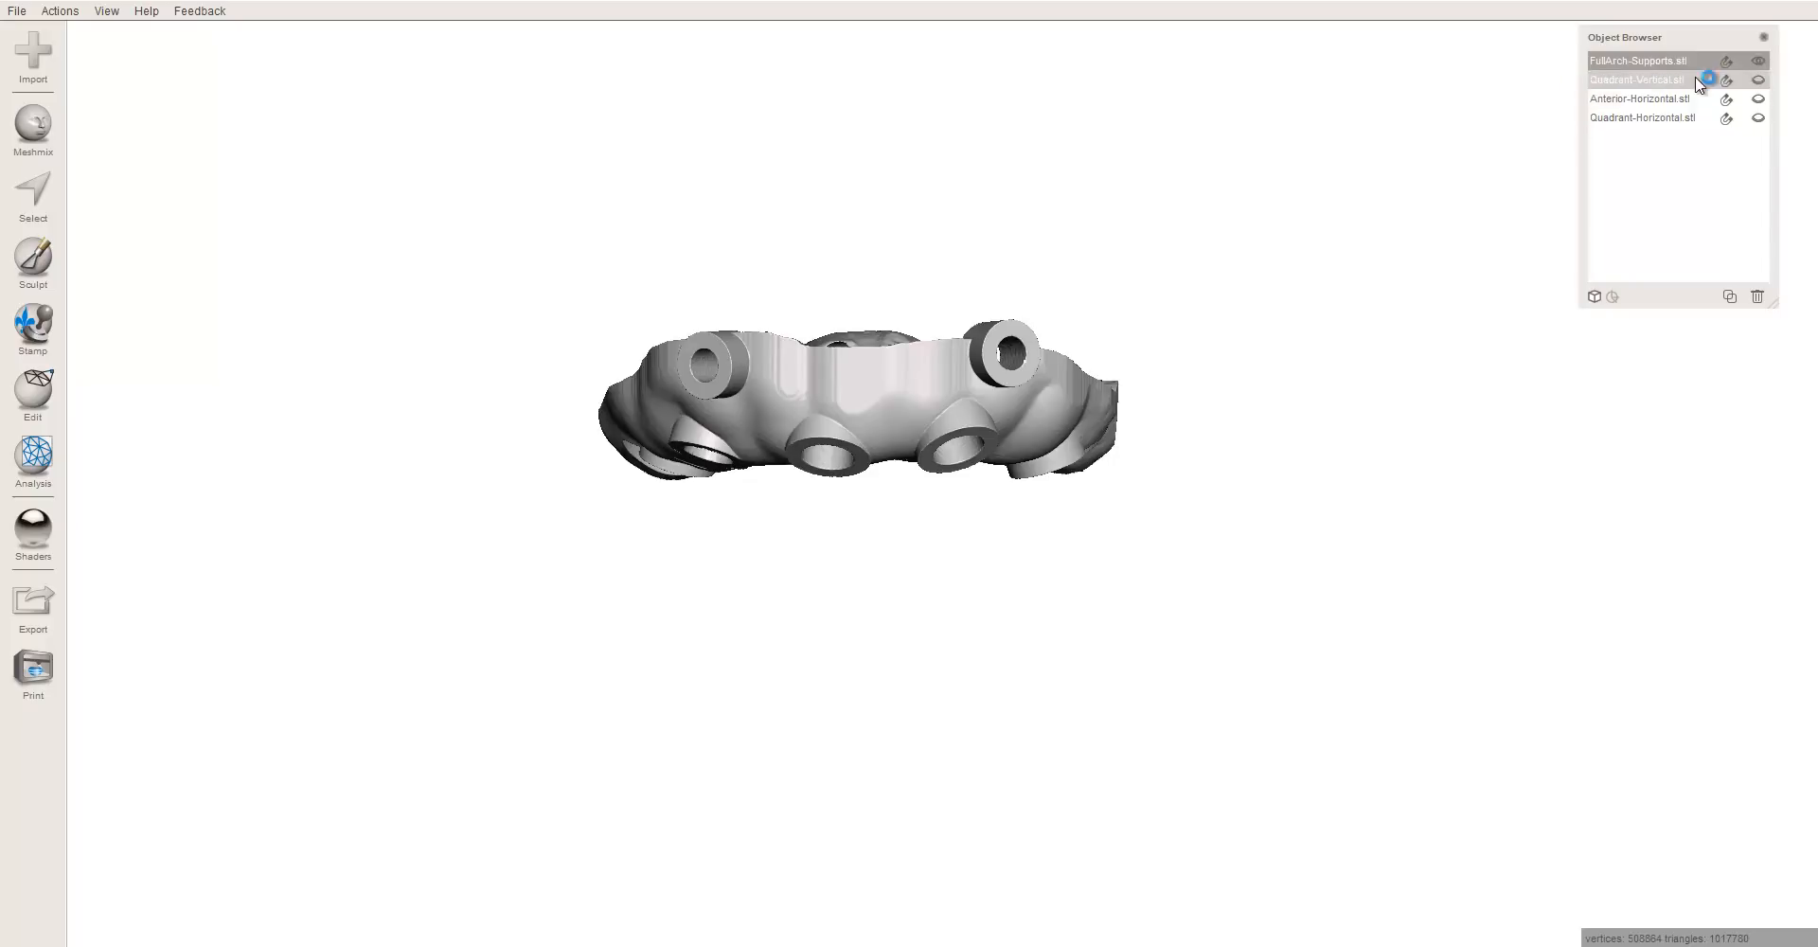
# - Hide FullArch-Supports and display only Quadrant-Vertical as the active object
pyautogui.click(1759, 63)
pyautogui.click(1642, 80)
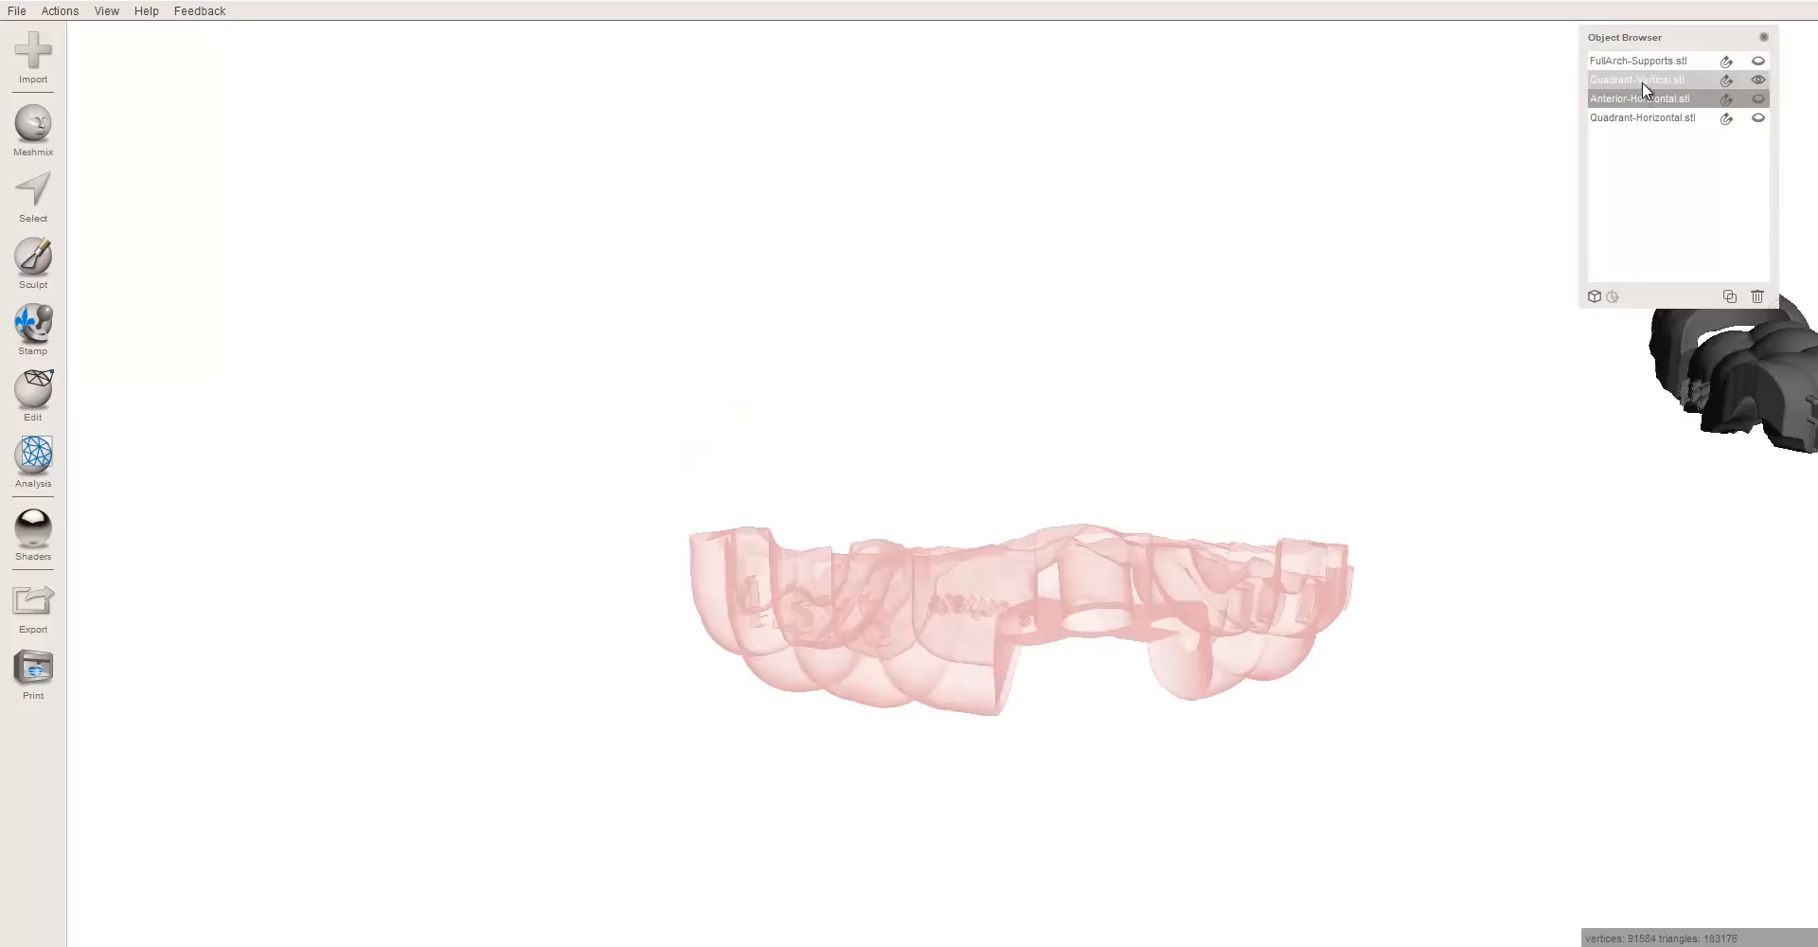
pyautogui.moveTo(1285, 240); pyautogui.dragTo(494, 420, button='right')
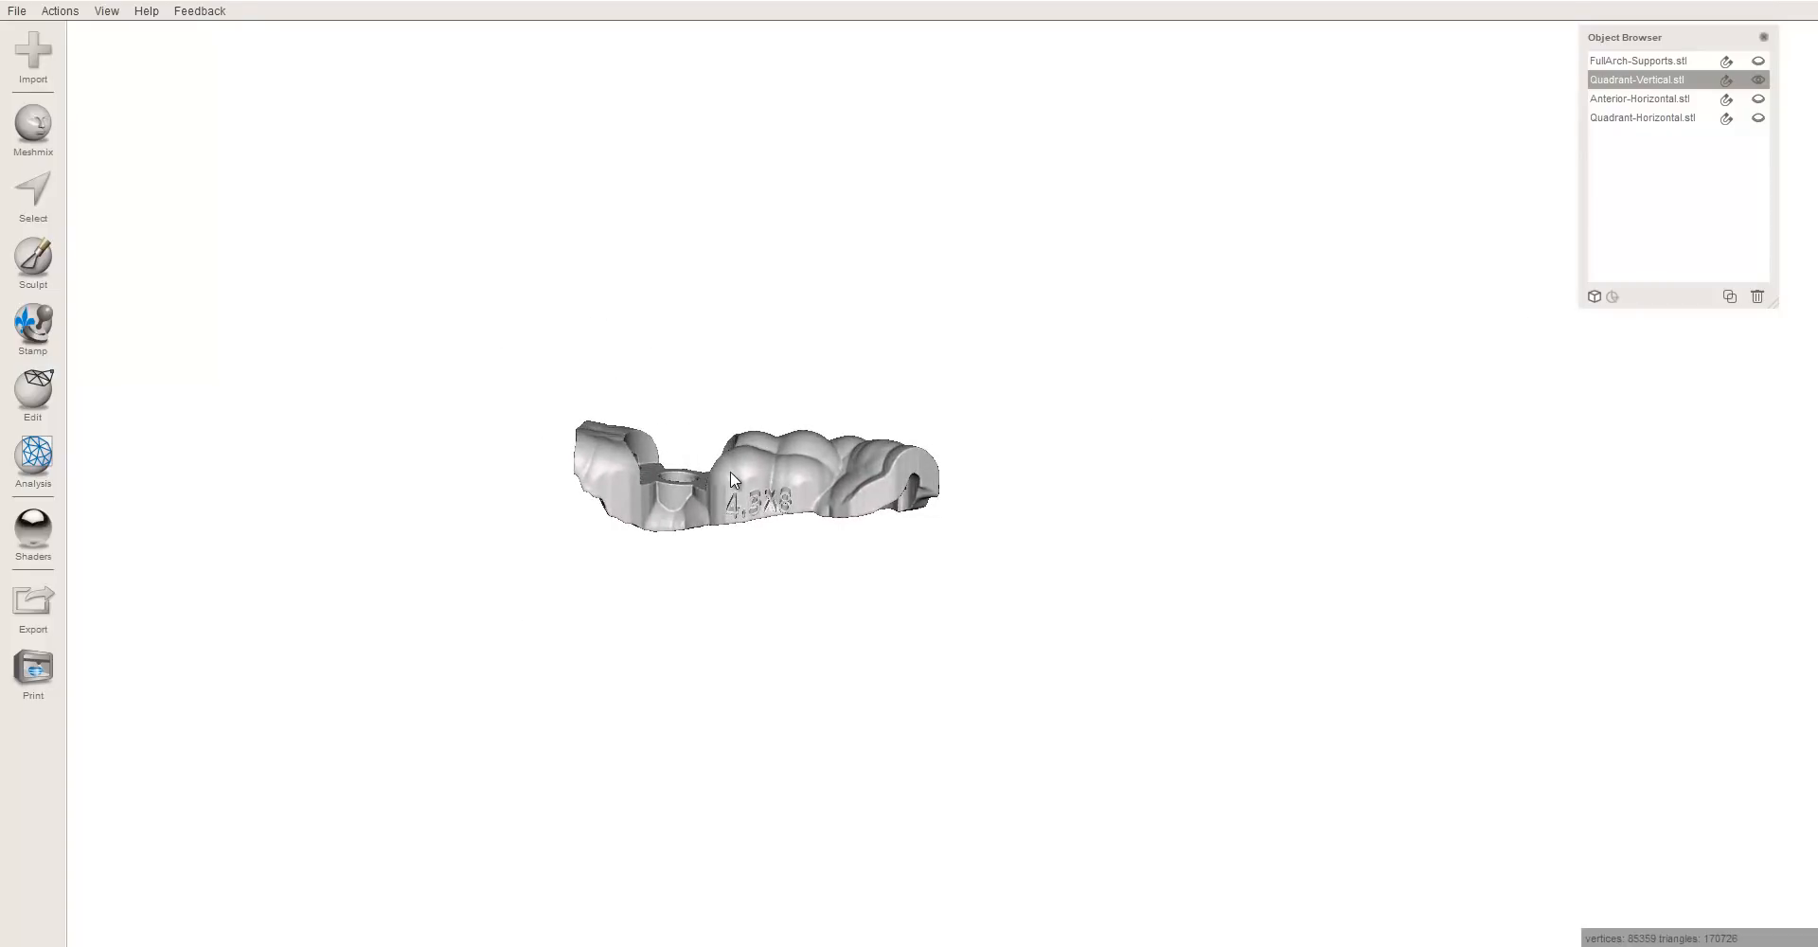
# - Transform Quadrant-Vertical so it stands on end, rotated to about -89.4° on X and about 14.1° on Y
pyautogui.hotkey('ctrl', 't')
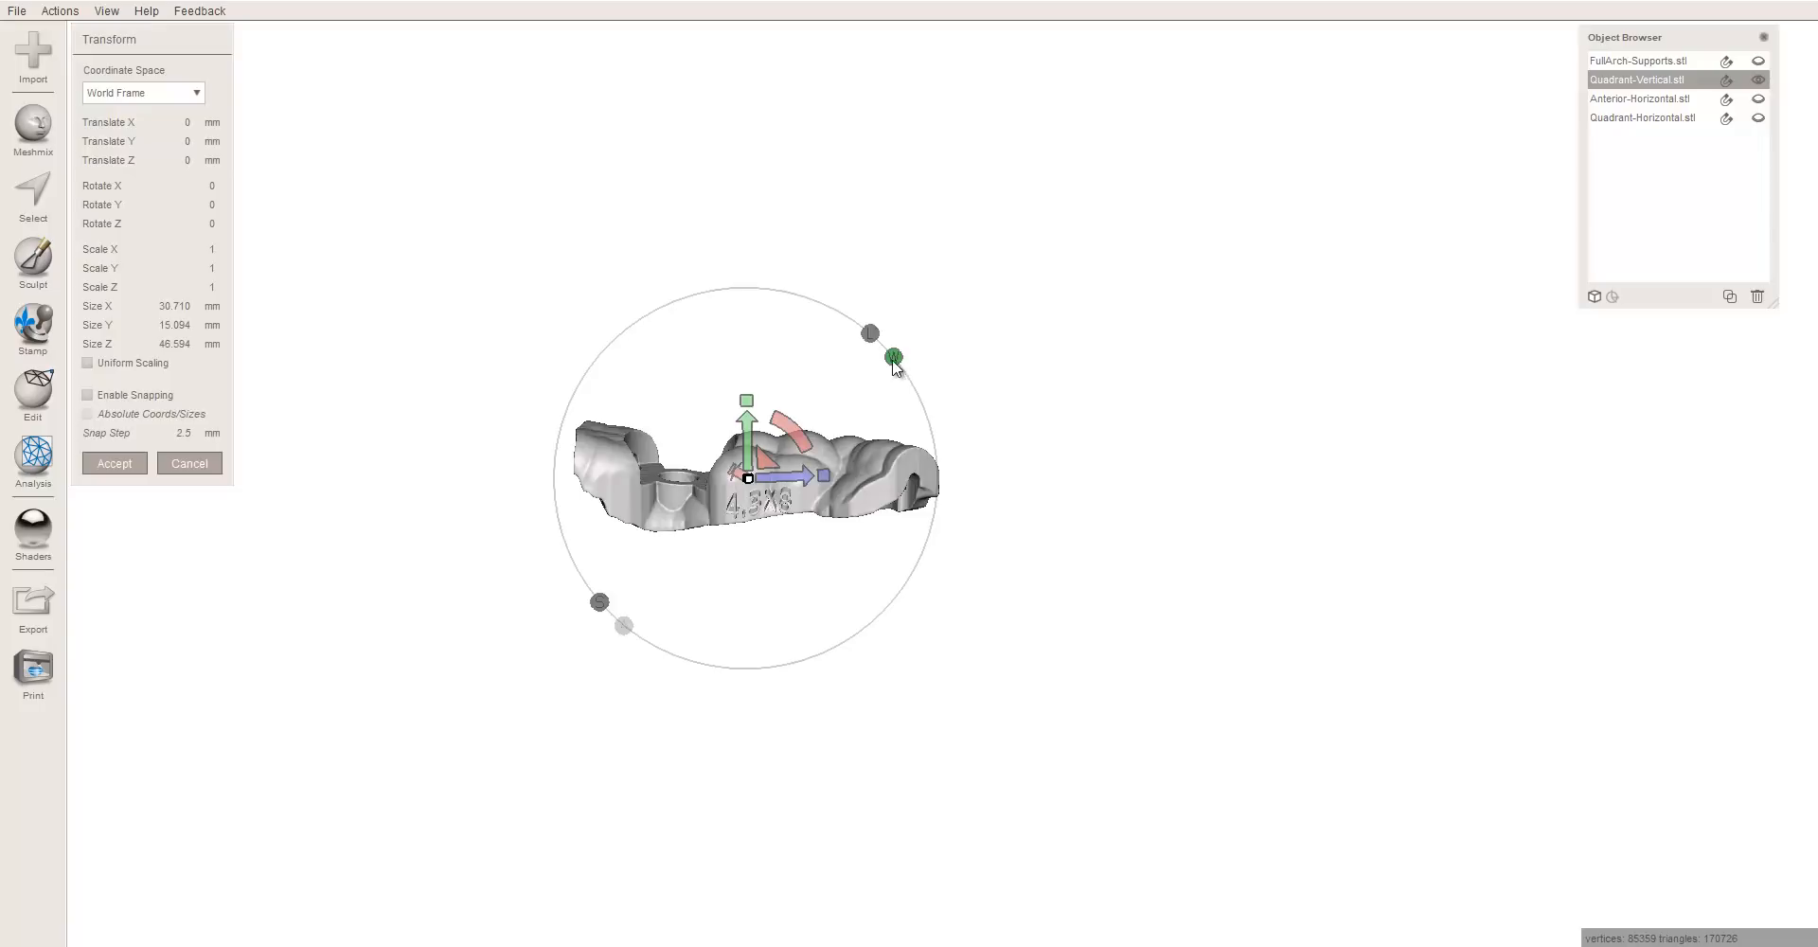
pyautogui.moveTo(899, 394)
pyautogui.mouseDown(button='right')
pyautogui.moveTo(905, 434)
pyautogui.moveTo(869, 393)
pyautogui.mouseUp(button='right')
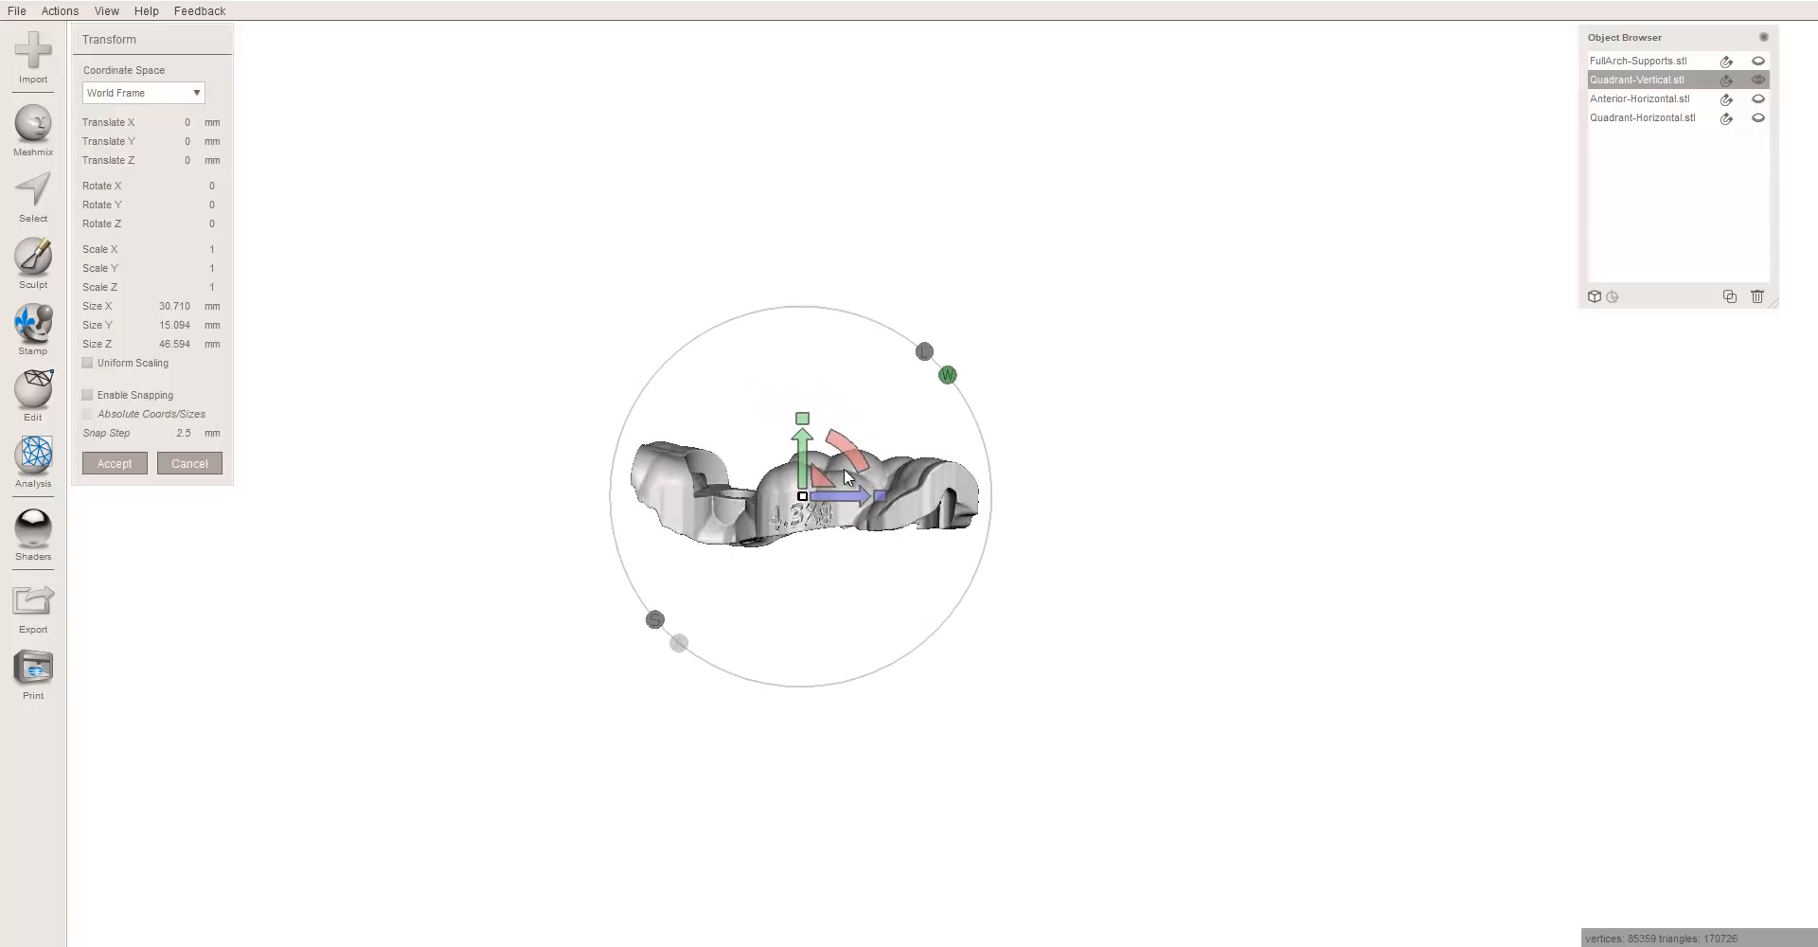
pyautogui.moveTo(856, 457); pyautogui.dragTo(599, 222)
pyautogui.moveTo(1131, 511); pyautogui.dragTo(899, 533, button='right')
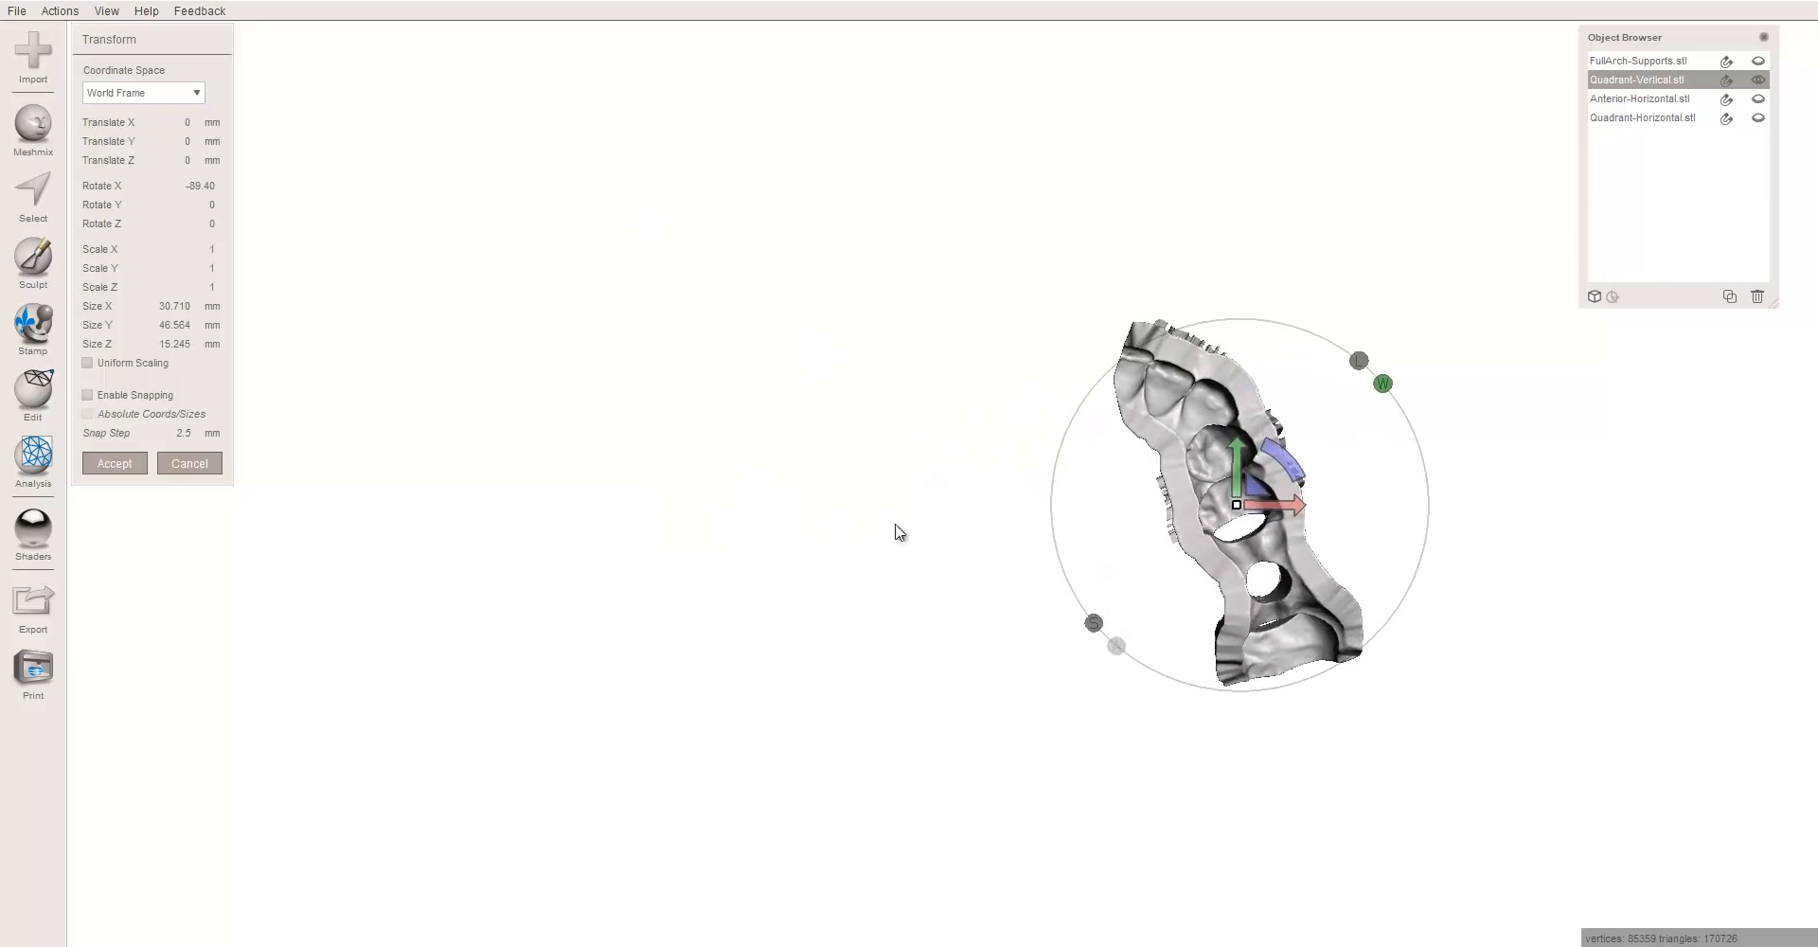
pyautogui.moveTo(1293, 464); pyautogui.dragTo(1303, 478)
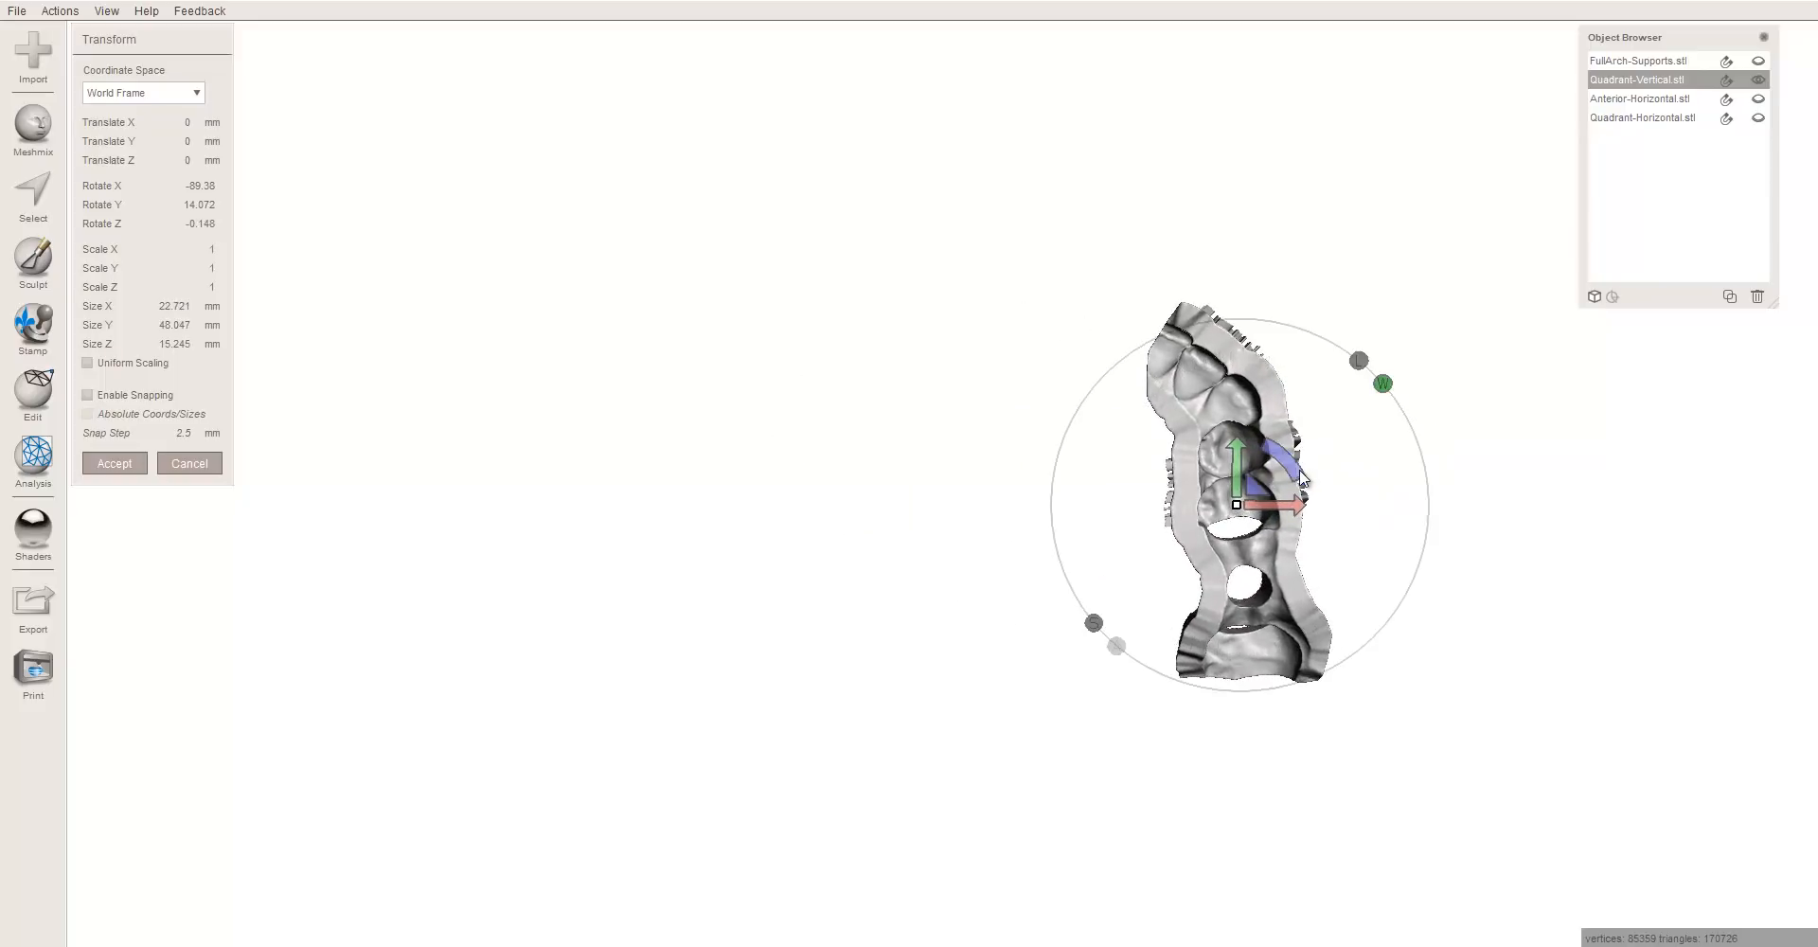
# - Tilt the standing quadrant guide further about X, to about -96.9°
pyautogui.moveTo(1002, 487); pyautogui.dragTo(869, 460, button='middle')
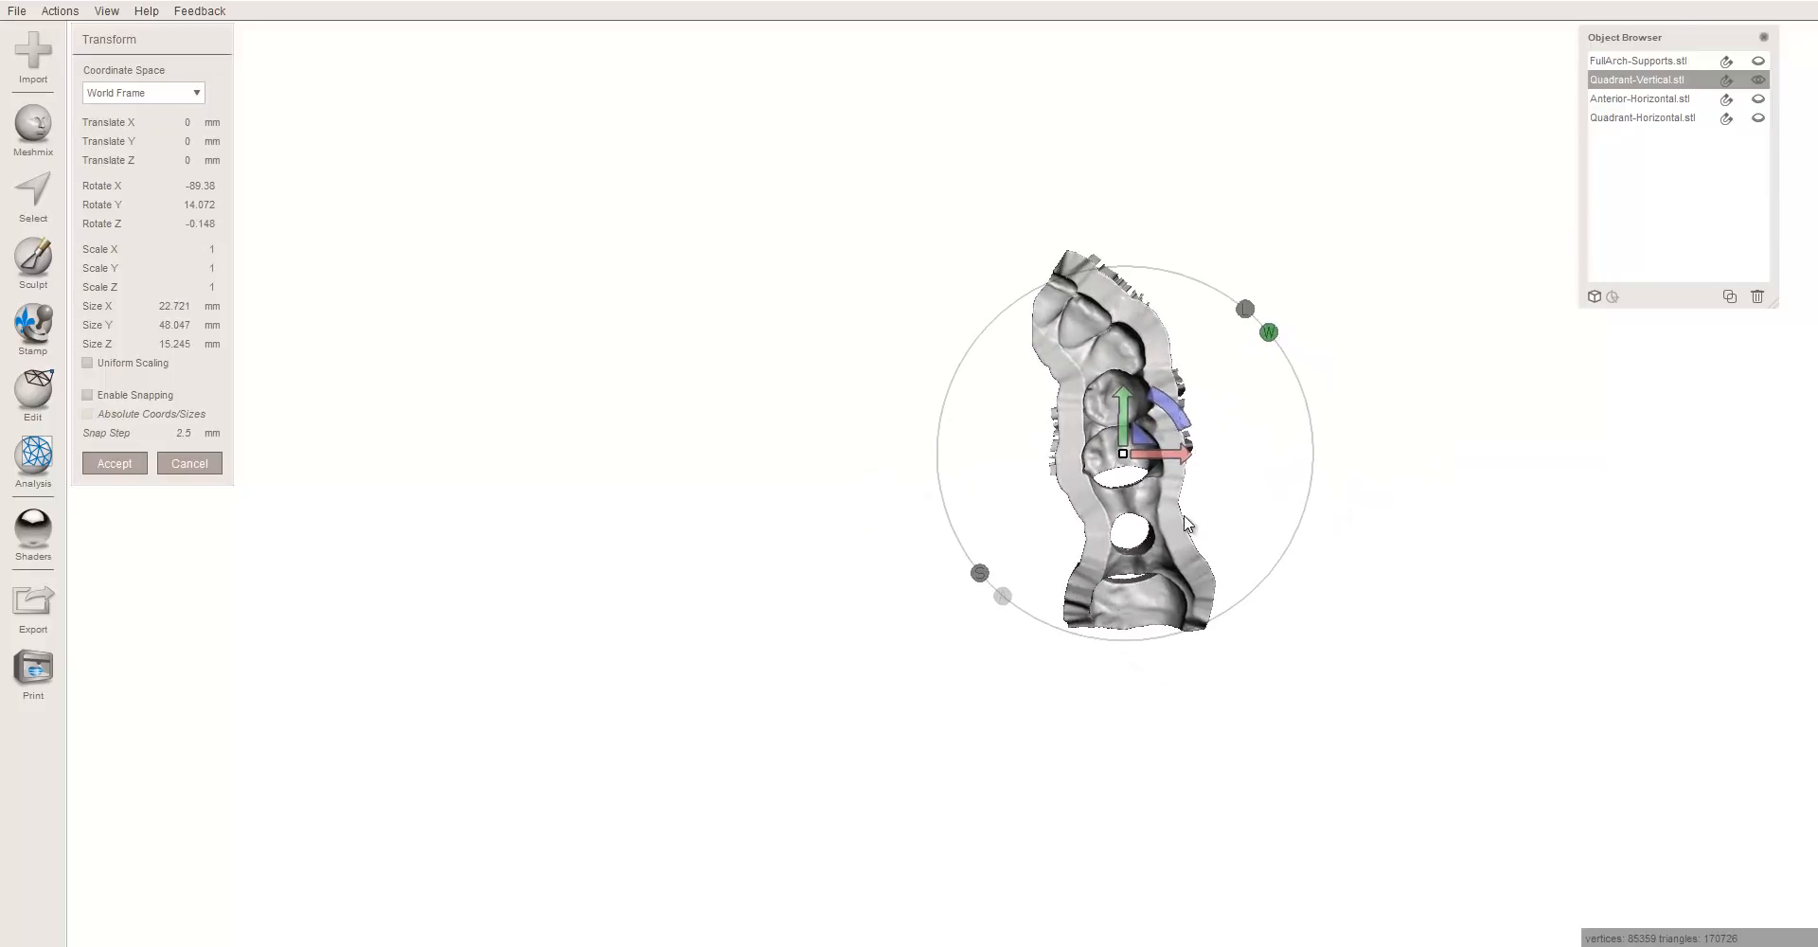
pyautogui.moveTo(1186, 524); pyautogui.dragTo(1298, 536, button='right')
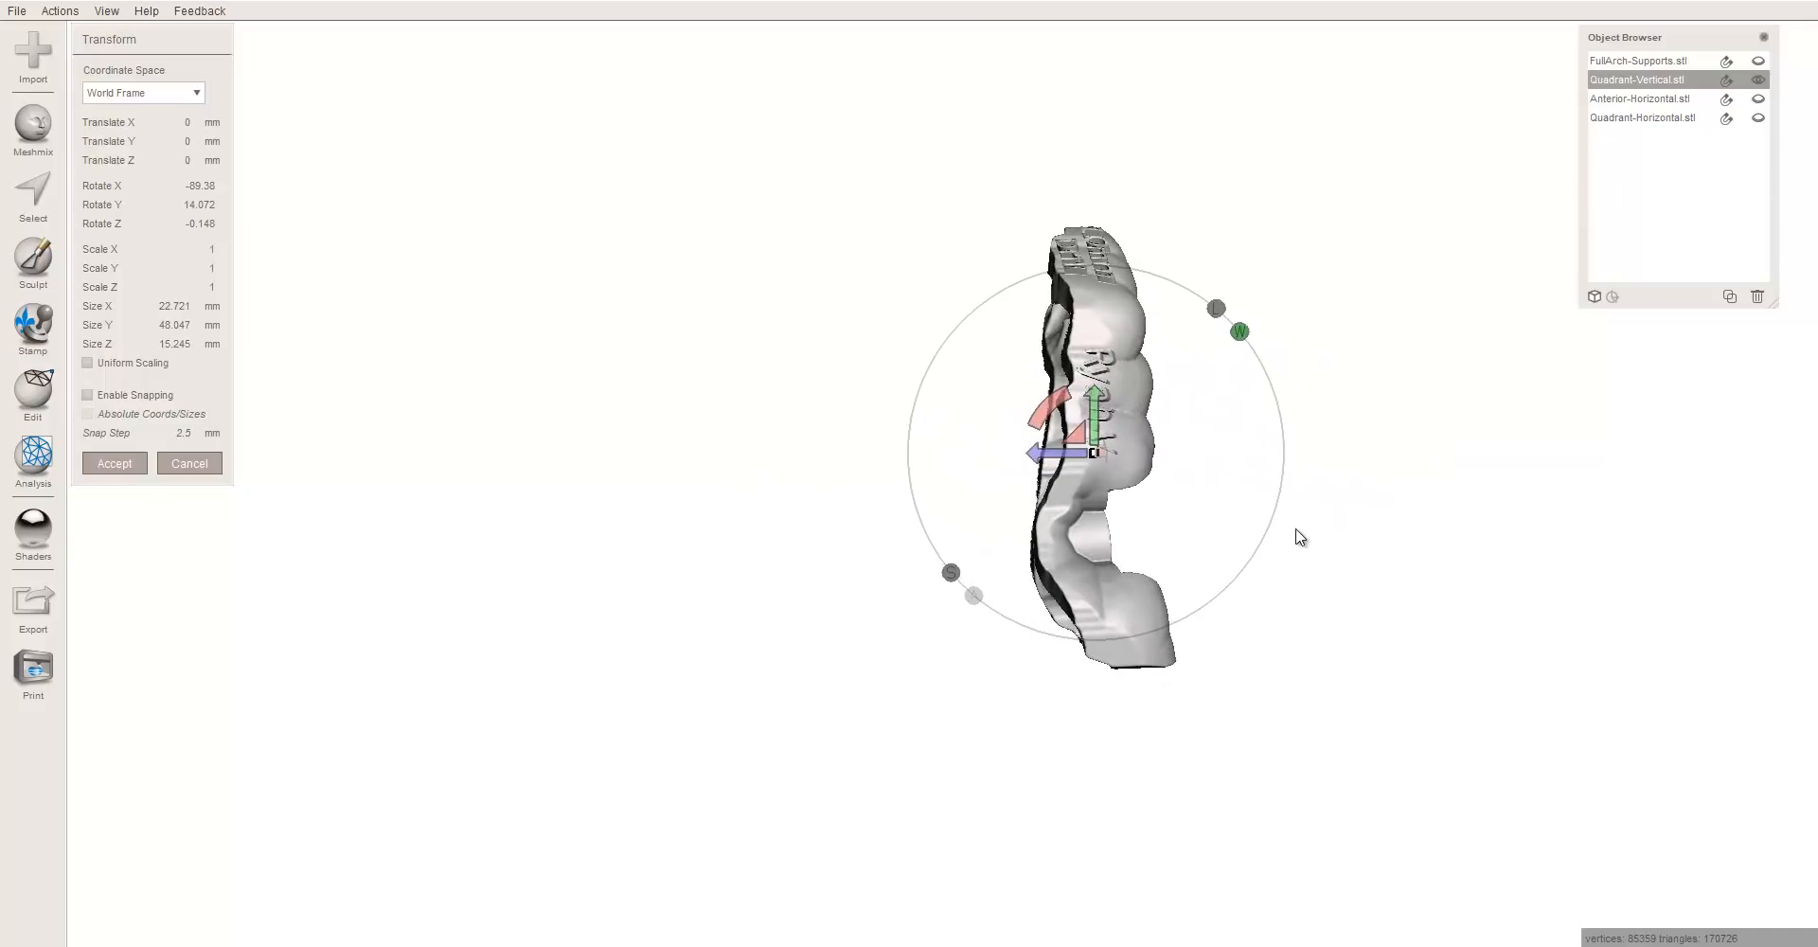
pyautogui.moveTo(1061, 407)
pyautogui.mouseDown()
pyautogui.moveTo(1038, 417)
pyautogui.moveTo(1068, 386)
pyautogui.moveTo(985, 432)
pyautogui.moveTo(1067, 387)
pyautogui.mouseUp()
pyautogui.moveTo(1297, 471); pyautogui.dragTo(1174, 487, button='right')
pyautogui.moveTo(1068, 518); pyautogui.dragTo(1032, 497, button='right')
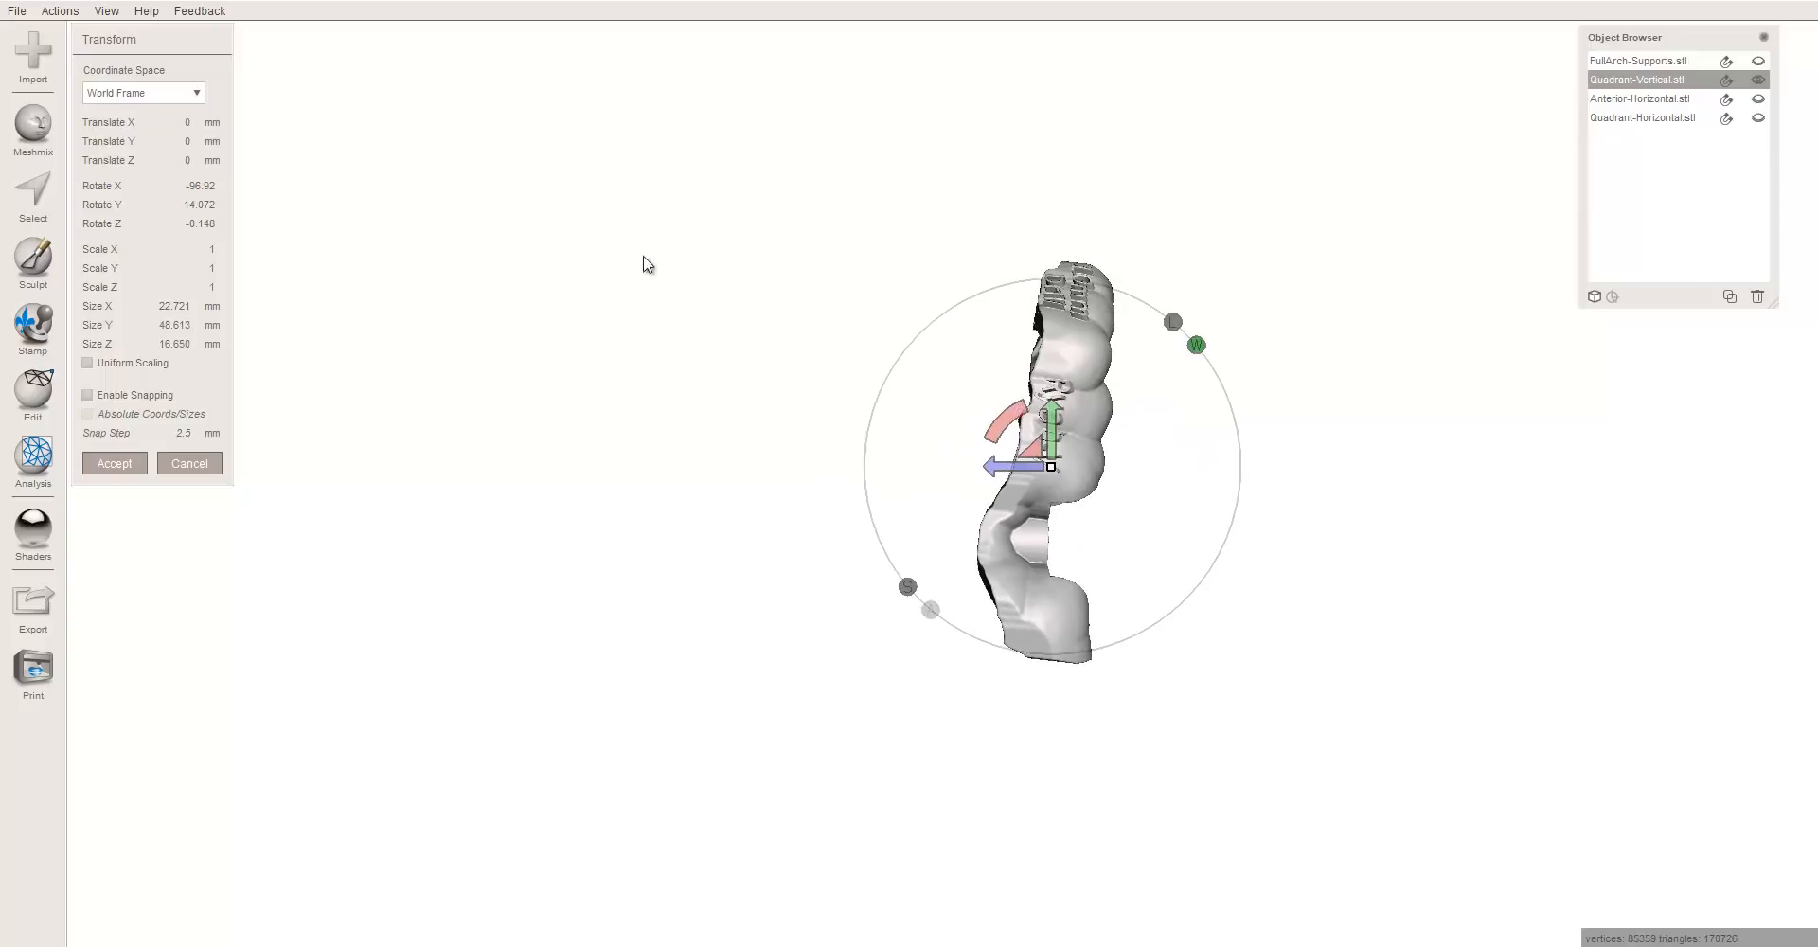
# - Display the ground grid, raise the quadrant guide about 2.03 mm along Y, and accept the transform
pyautogui.click(106, 11)
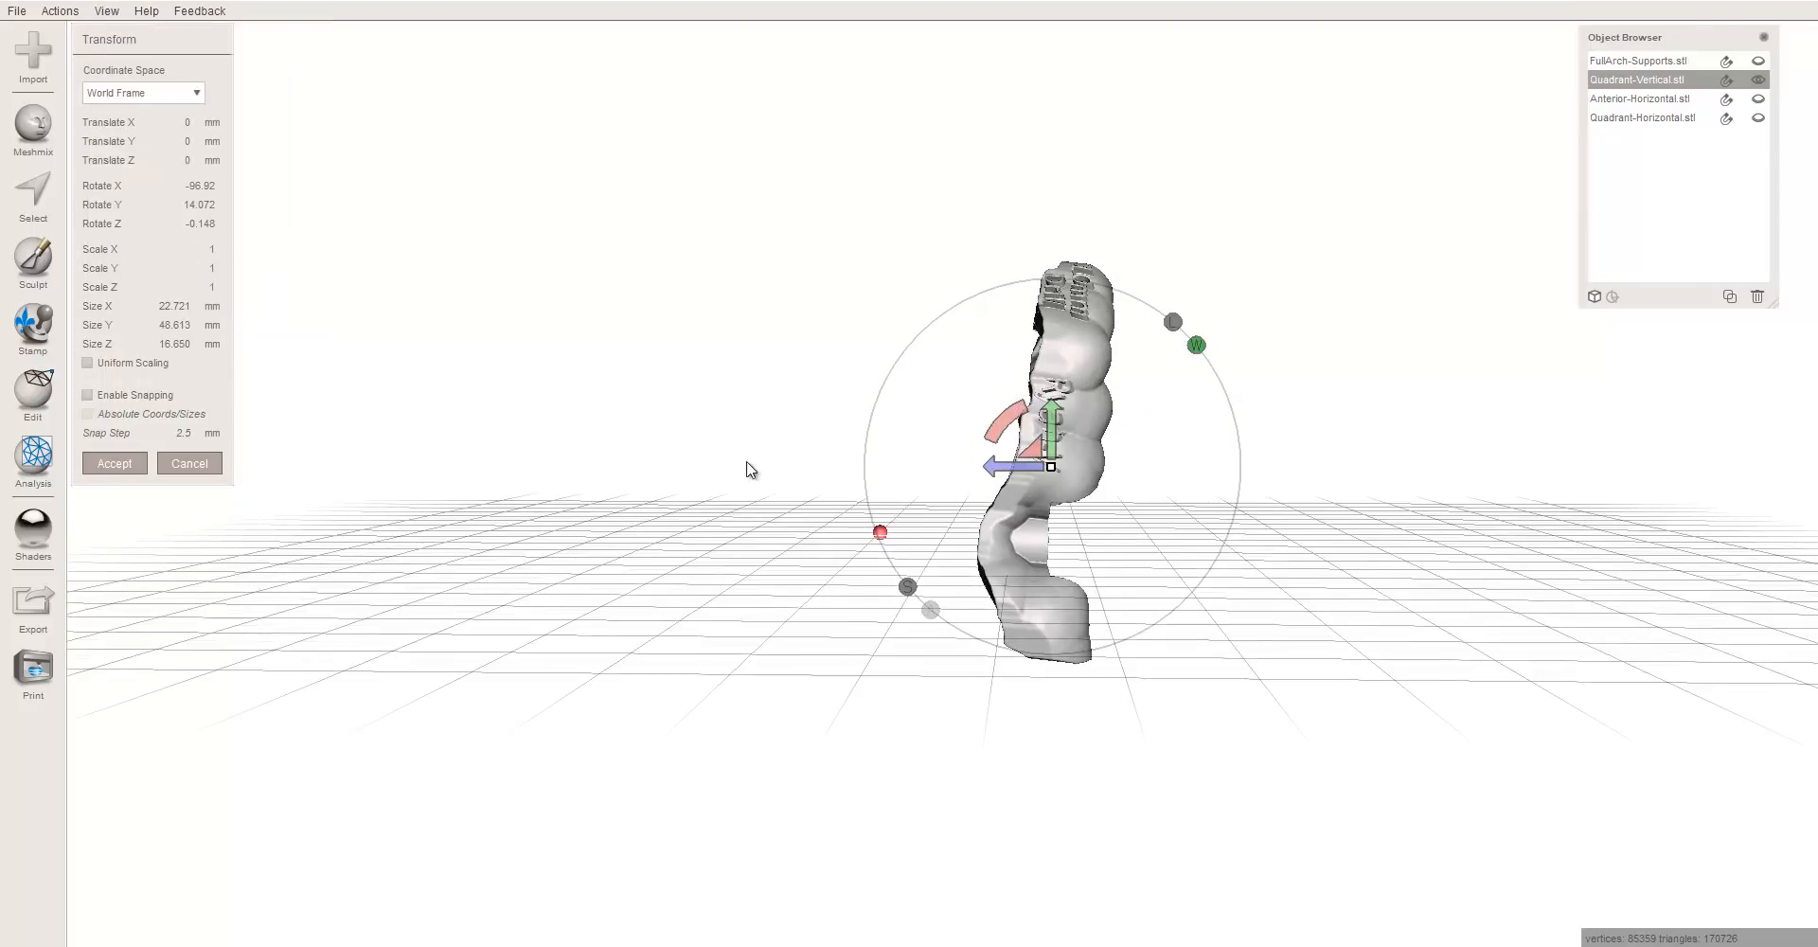
pyautogui.moveTo(783, 446)
pyautogui.mouseDown(button='right')
pyautogui.moveTo(789, 406)
pyautogui.moveTo(784, 496)
pyautogui.moveTo(792, 443)
pyautogui.mouseUp(button='right')
pyautogui.moveTo(1063, 424); pyautogui.dragTo(1060, 407)
pyautogui.moveTo(848, 293); pyautogui.dragTo(897, 467, button='right')
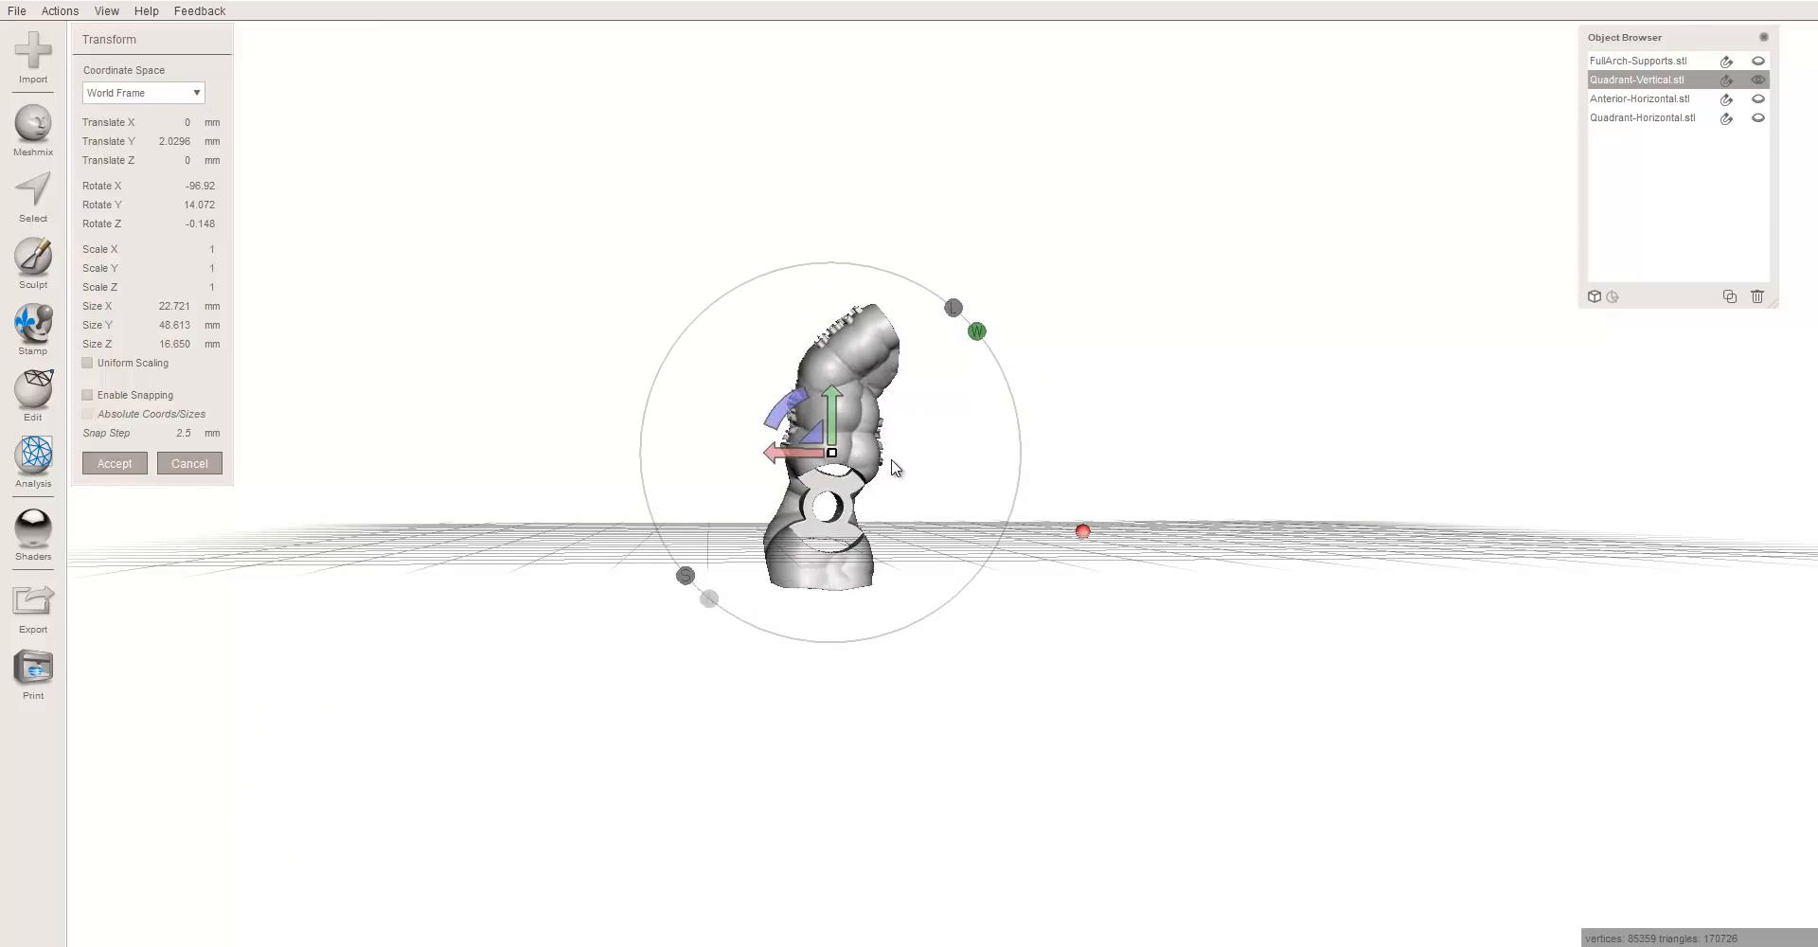
pyautogui.click(116, 465)
# - Try tilting the standing quadrant guide about X, first to about -18.1° and further to about -35.6°
pyautogui.moveTo(627, 495); pyautogui.dragTo(1052, 608, button='right')
pyautogui.scroll(4, 1019, 548)
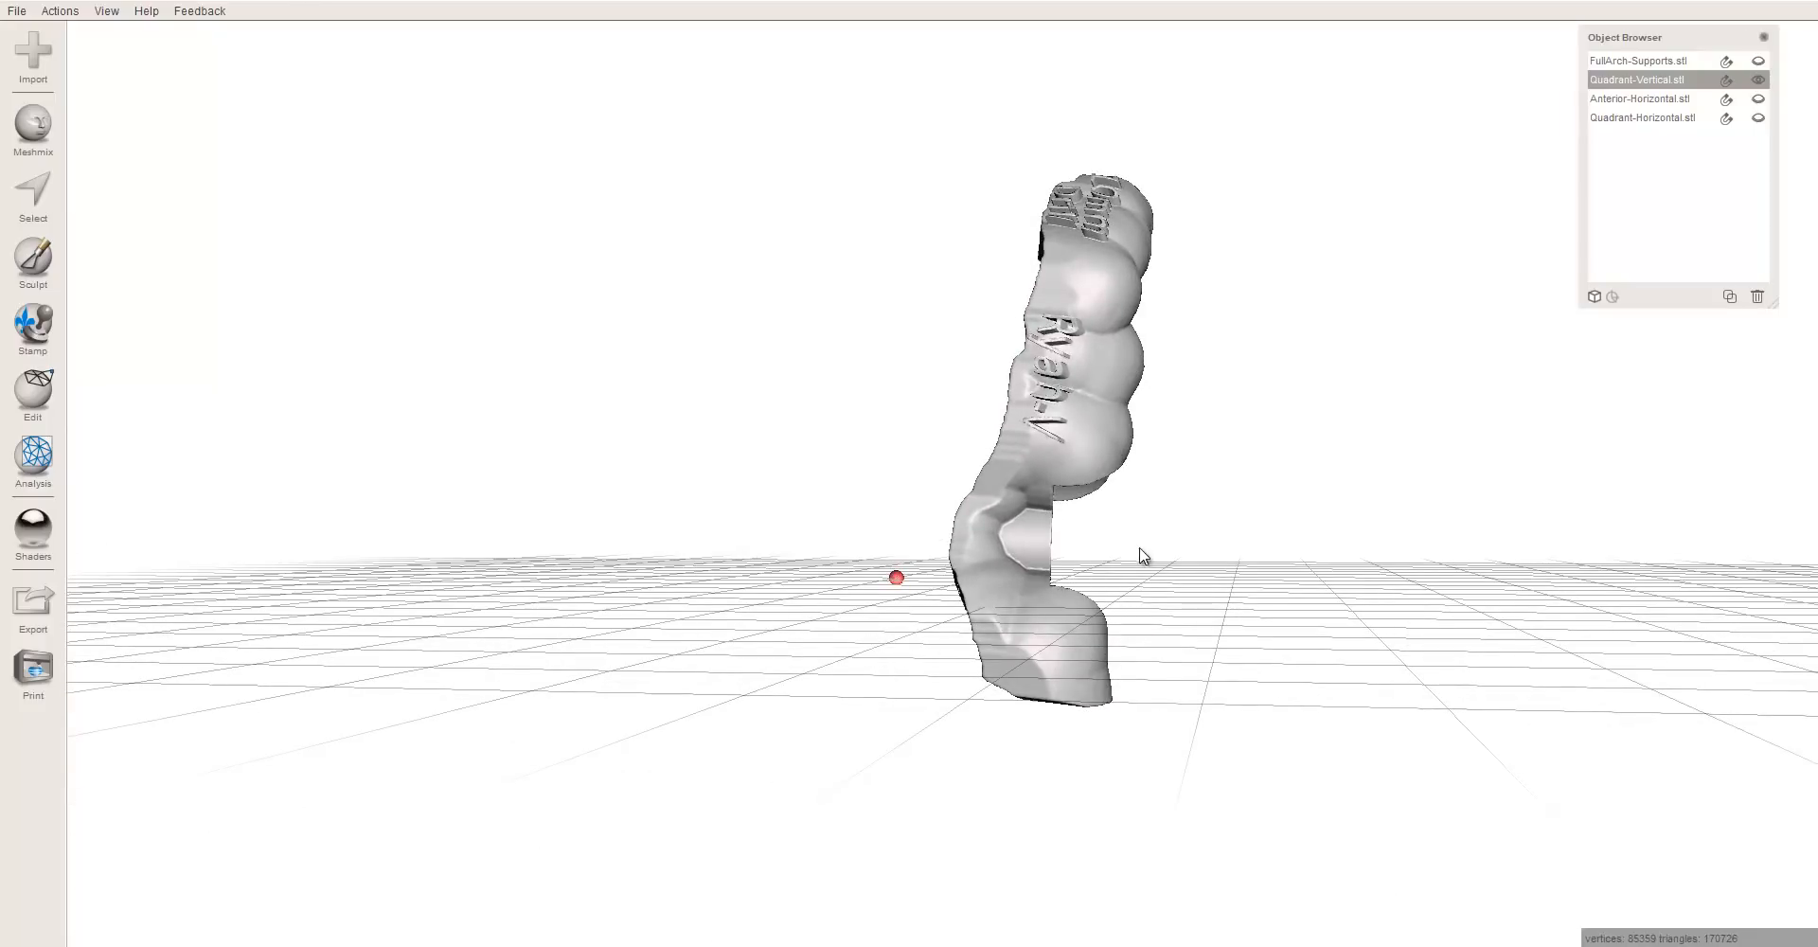
pyautogui.moveTo(1075, 491); pyautogui.dragTo(1071, 502, button='right')
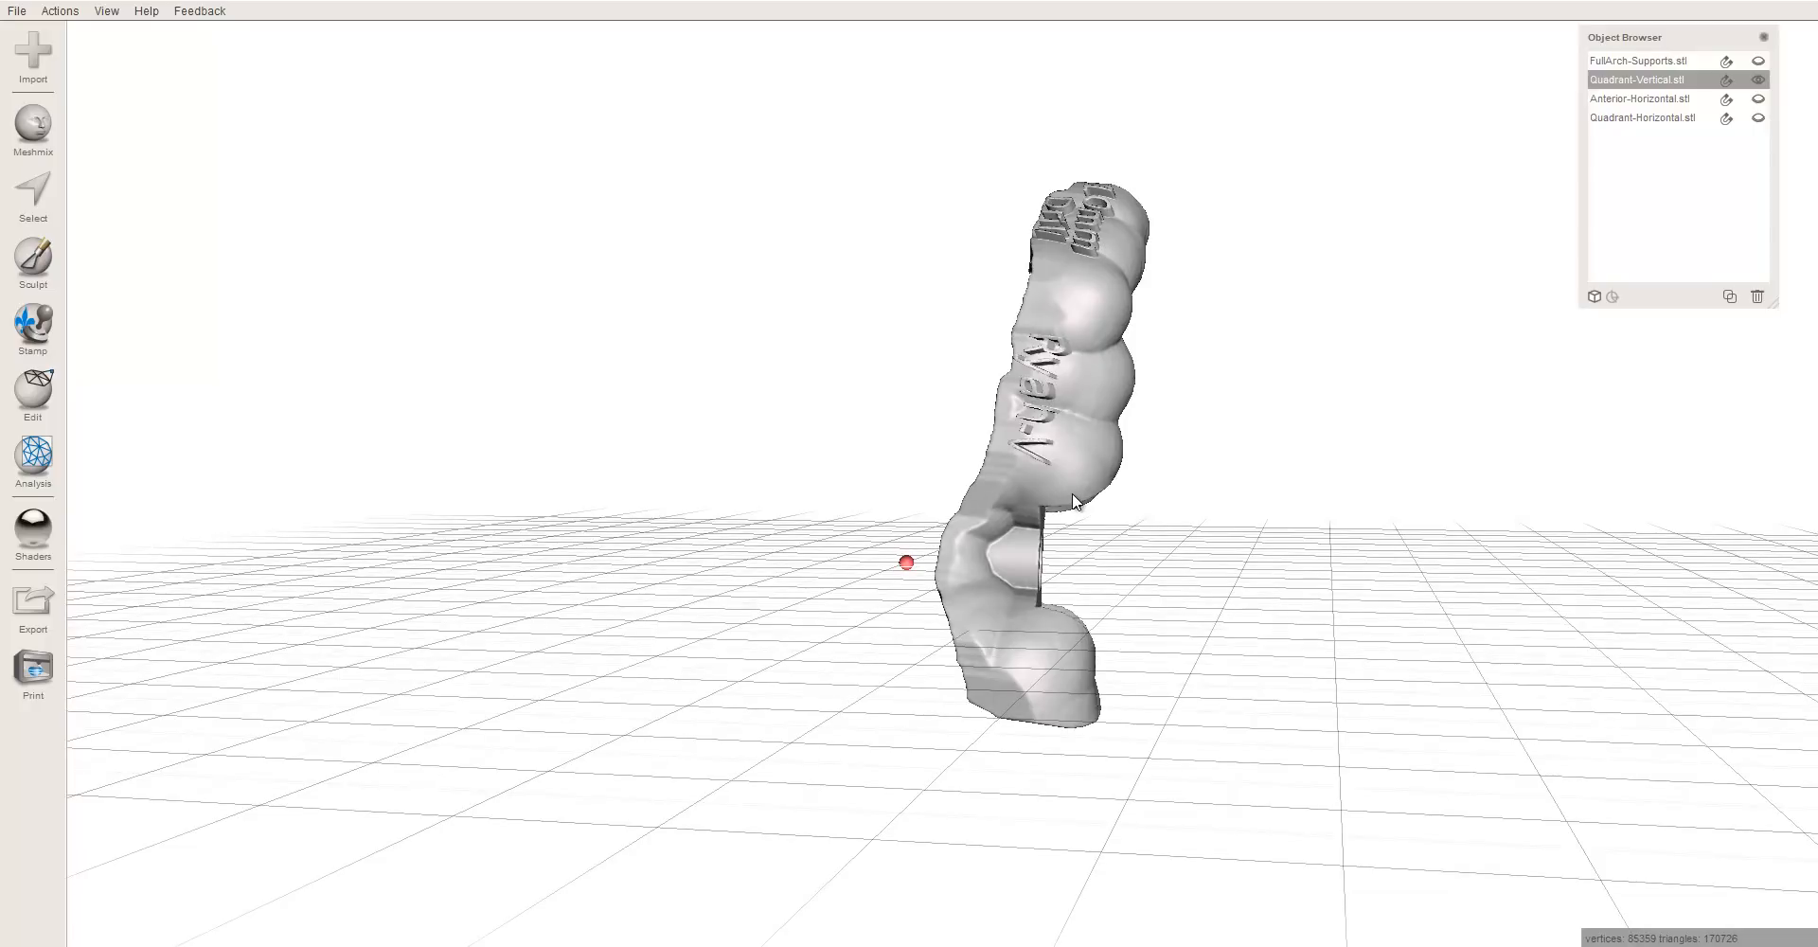
pyautogui.hotkey('ctrl', 't')
pyautogui.moveTo(1021, 411); pyautogui.dragTo(1032, 409)
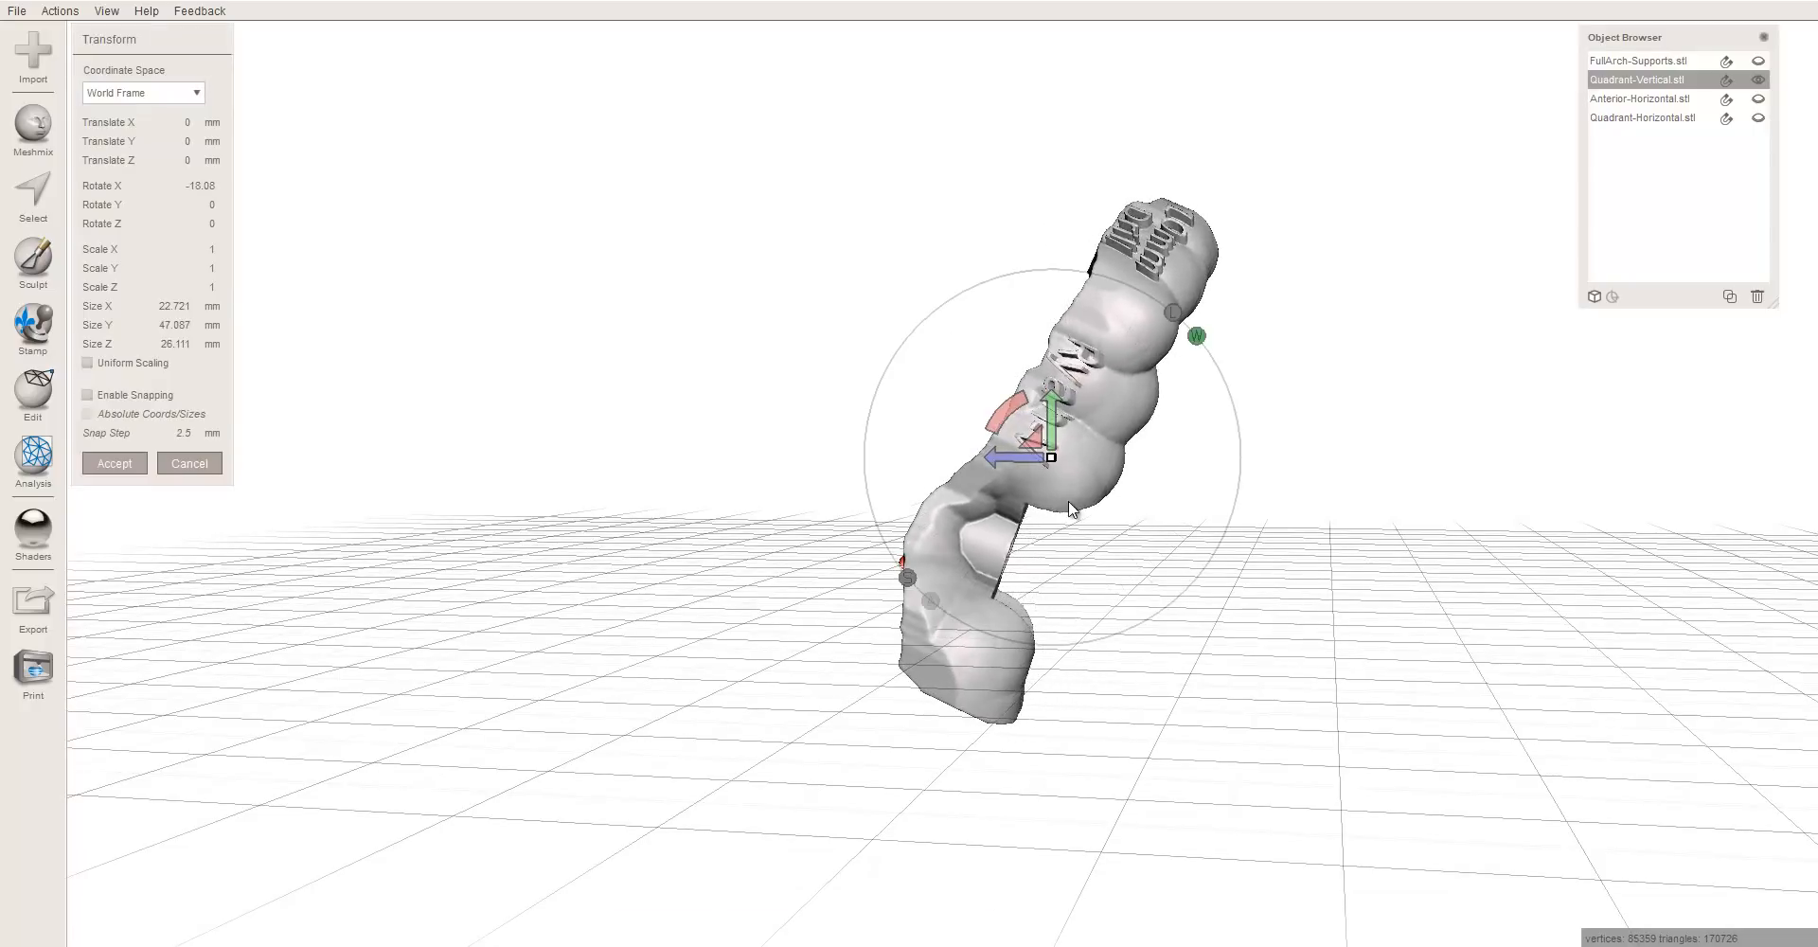
pyautogui.moveTo(1068, 502); pyautogui.dragTo(1174, 429, button='middle')
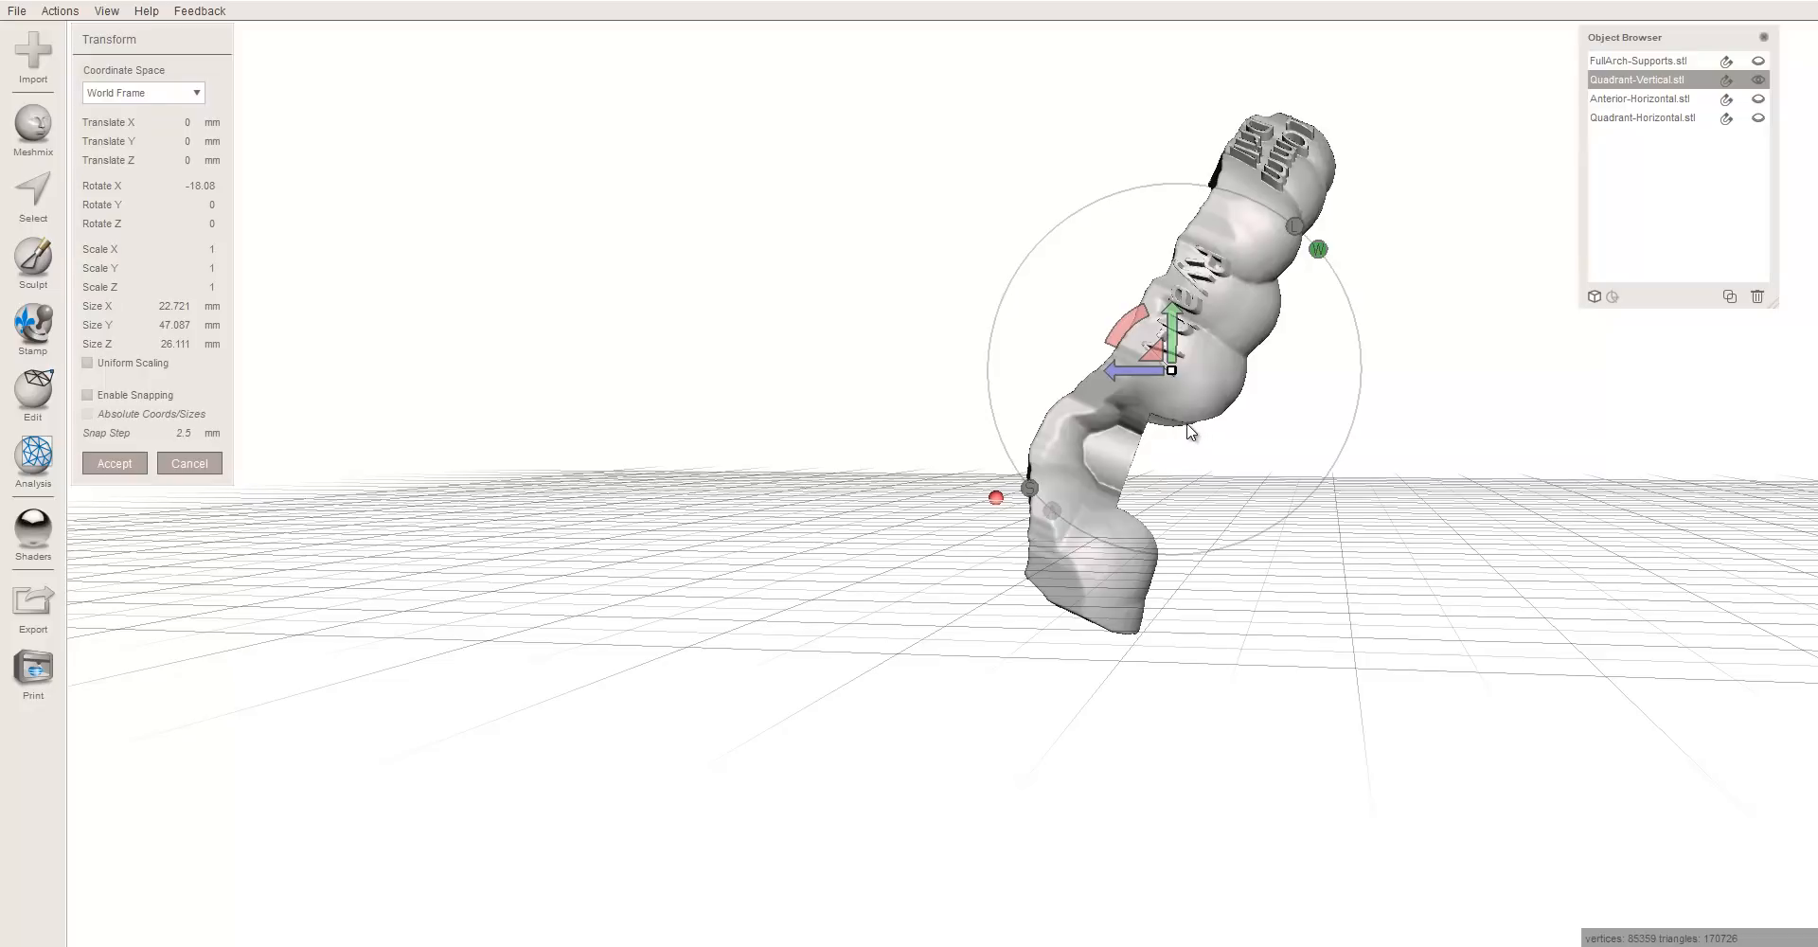
pyautogui.moveTo(1189, 459); pyautogui.dragTo(1189, 475, button='right')
pyautogui.moveTo(1117, 352); pyautogui.dragTo(1154, 417)
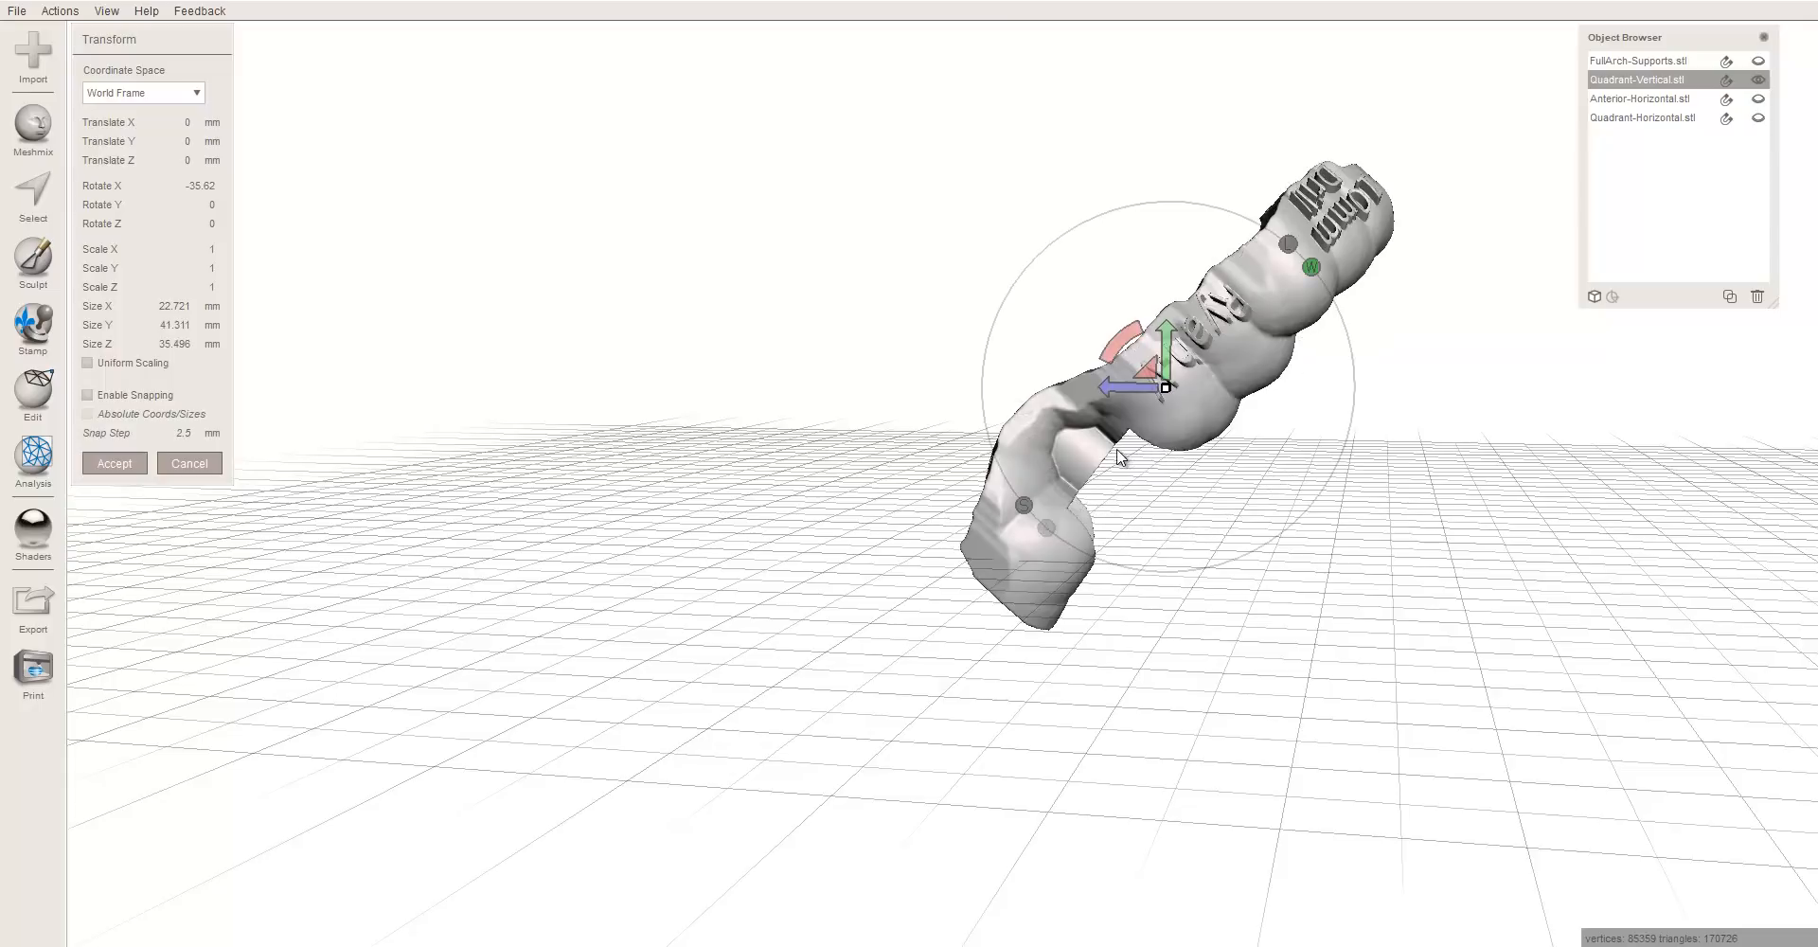
pyautogui.moveTo(1175, 453); pyautogui.dragTo(1209, 451, button='right')
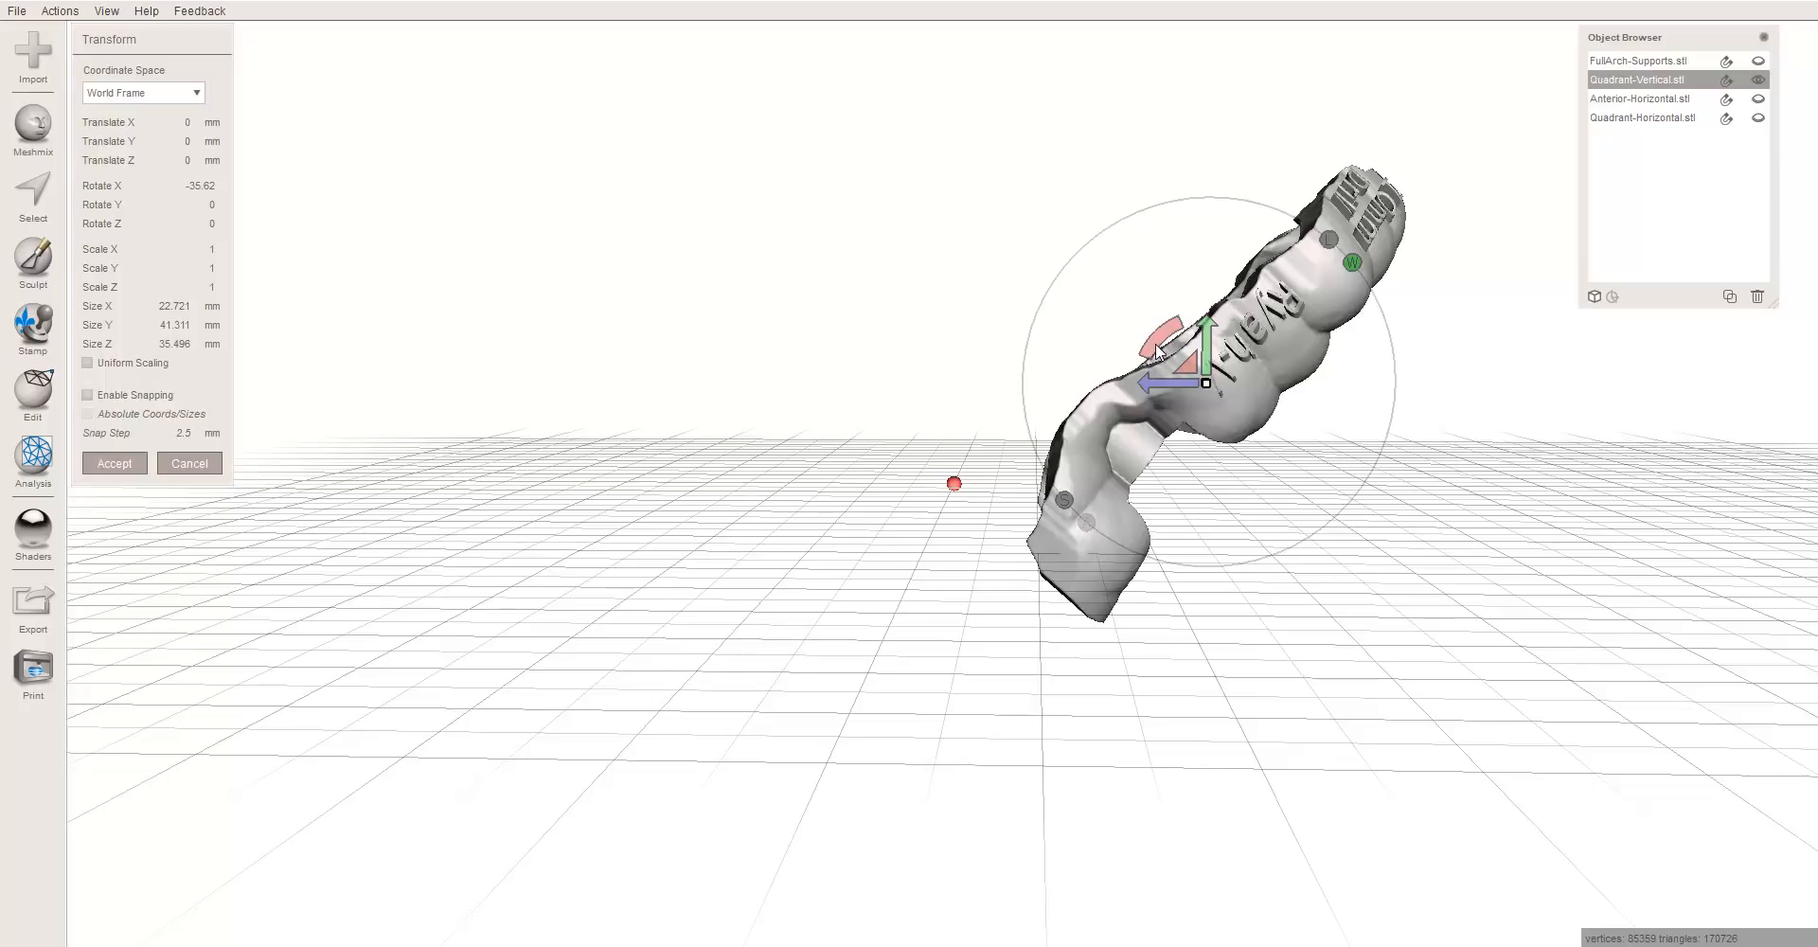
# - Bring the tilted quadrant guide back upright, at about 4.9° on X, and accept the transform
pyautogui.moveTo(1156, 350); pyautogui.dragTo(1138, 381)
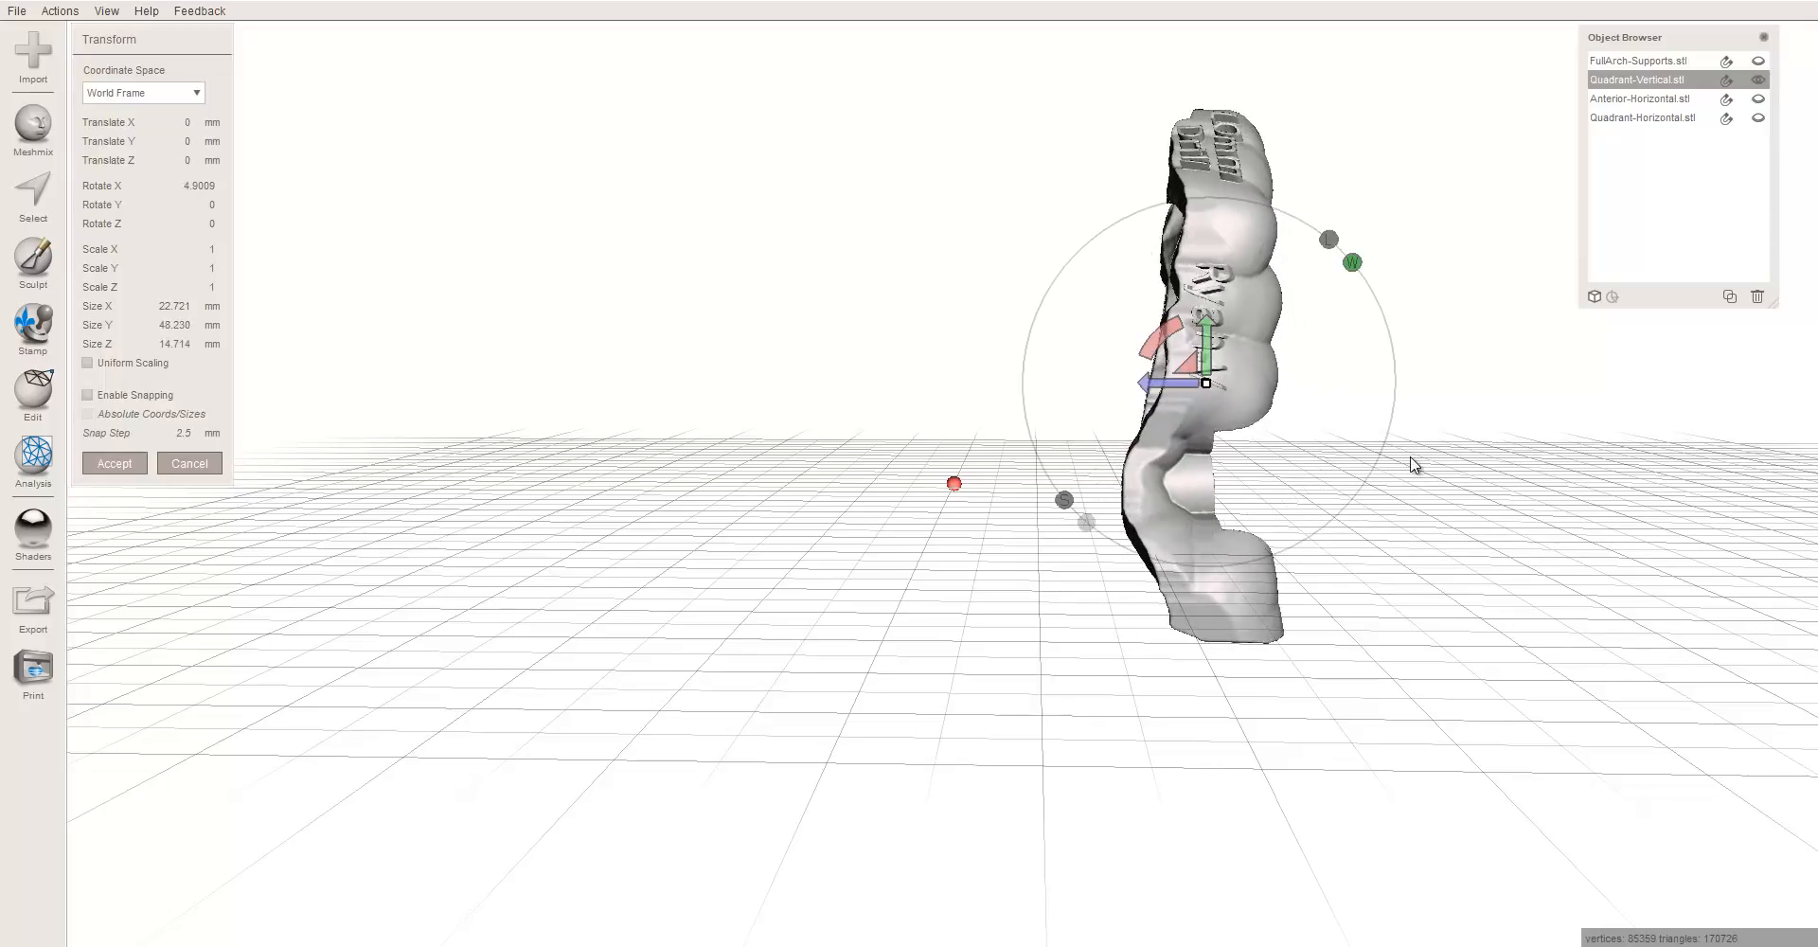
pyautogui.moveTo(1367, 434); pyautogui.dragTo(1258, 407, button='middle')
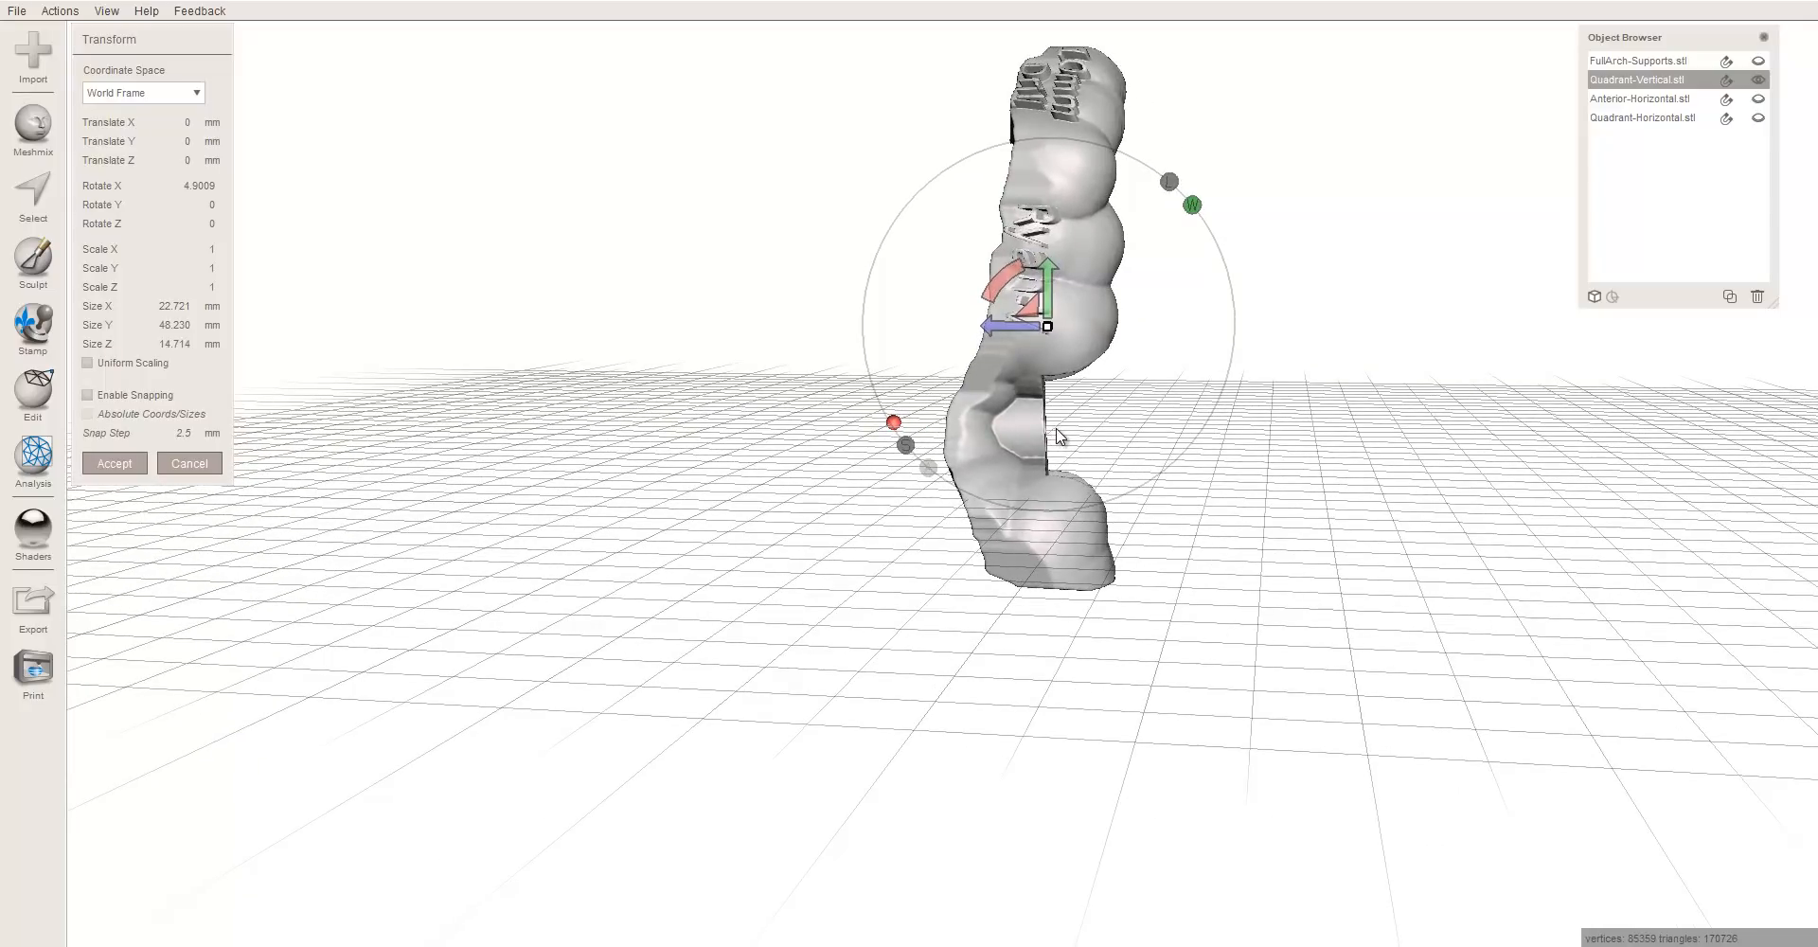
pyautogui.moveTo(1089, 432); pyautogui.dragTo(464, 369, button='right')
pyautogui.press('Return')
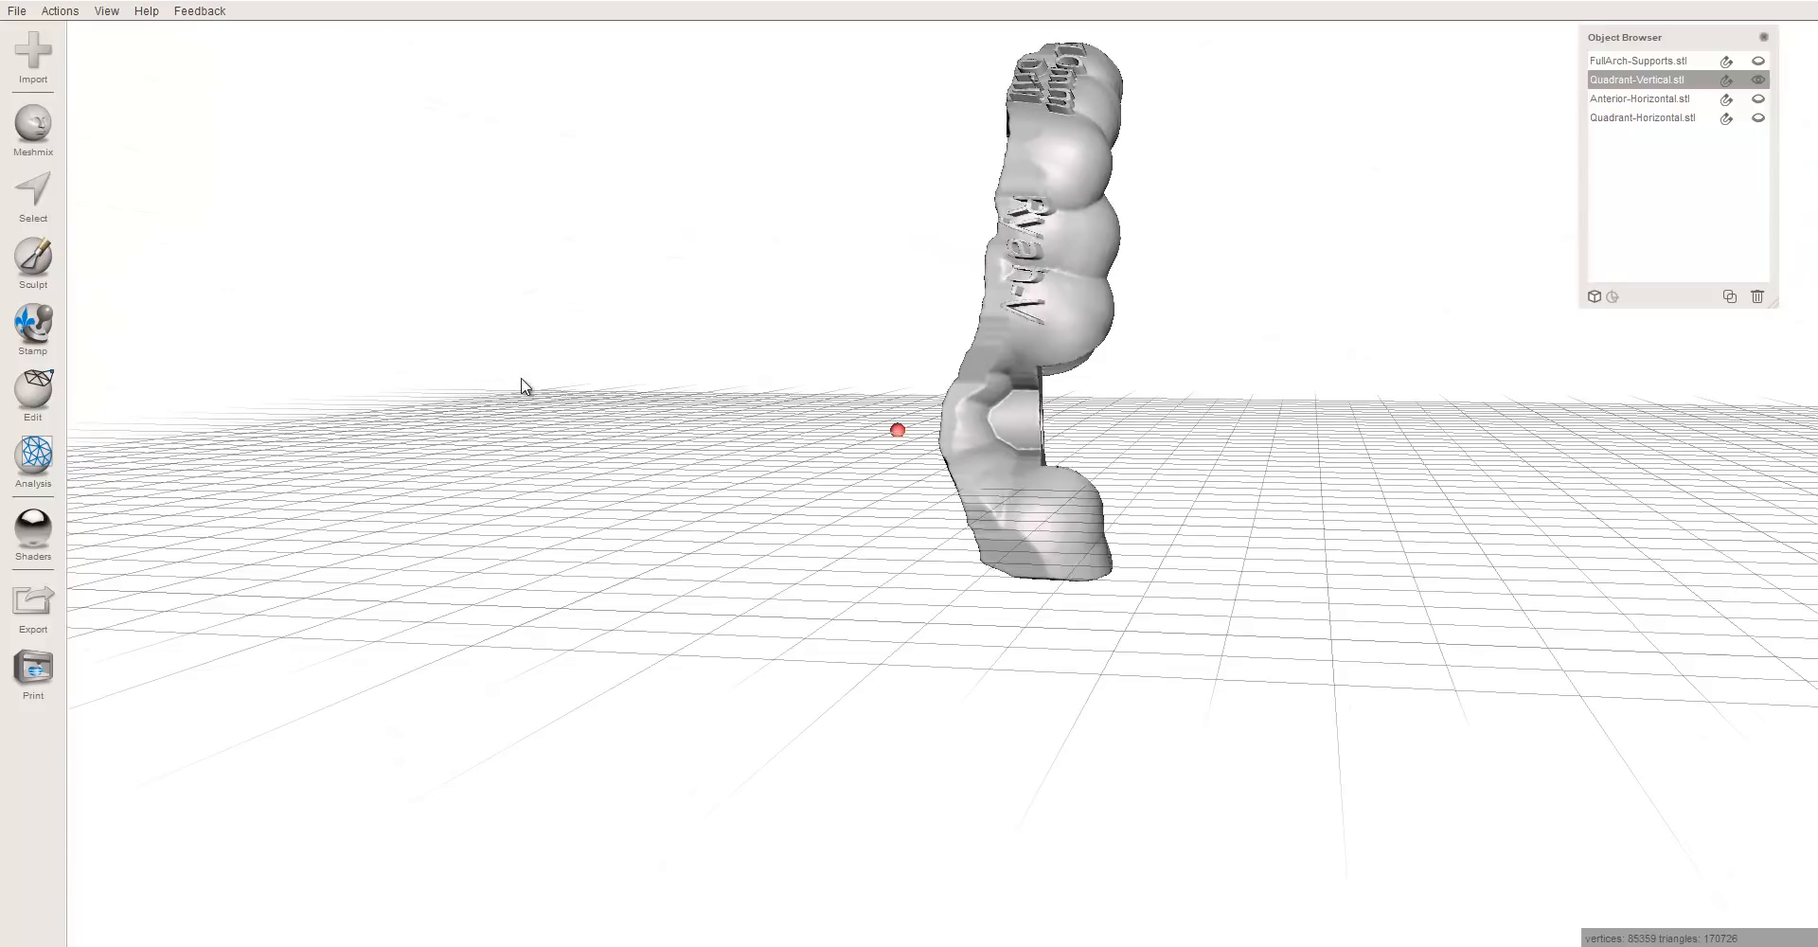
pyautogui.hotkey('ctrl', 't')
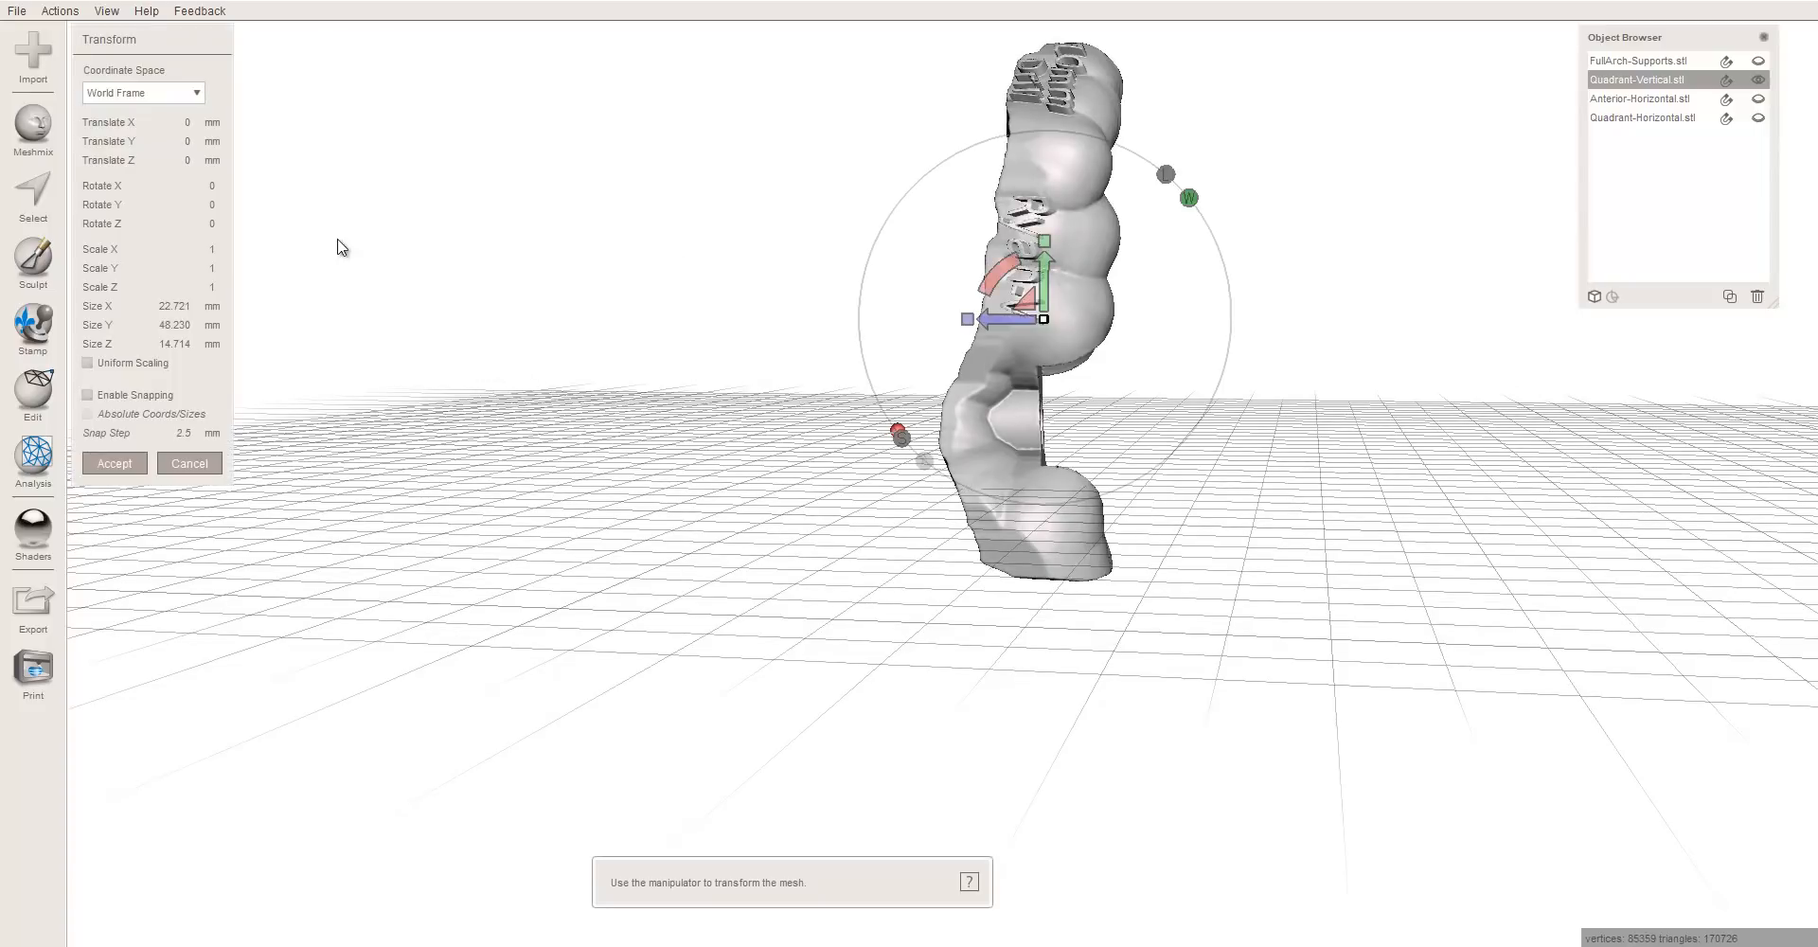
pyautogui.press('Escape')
pyautogui.click(36, 397)
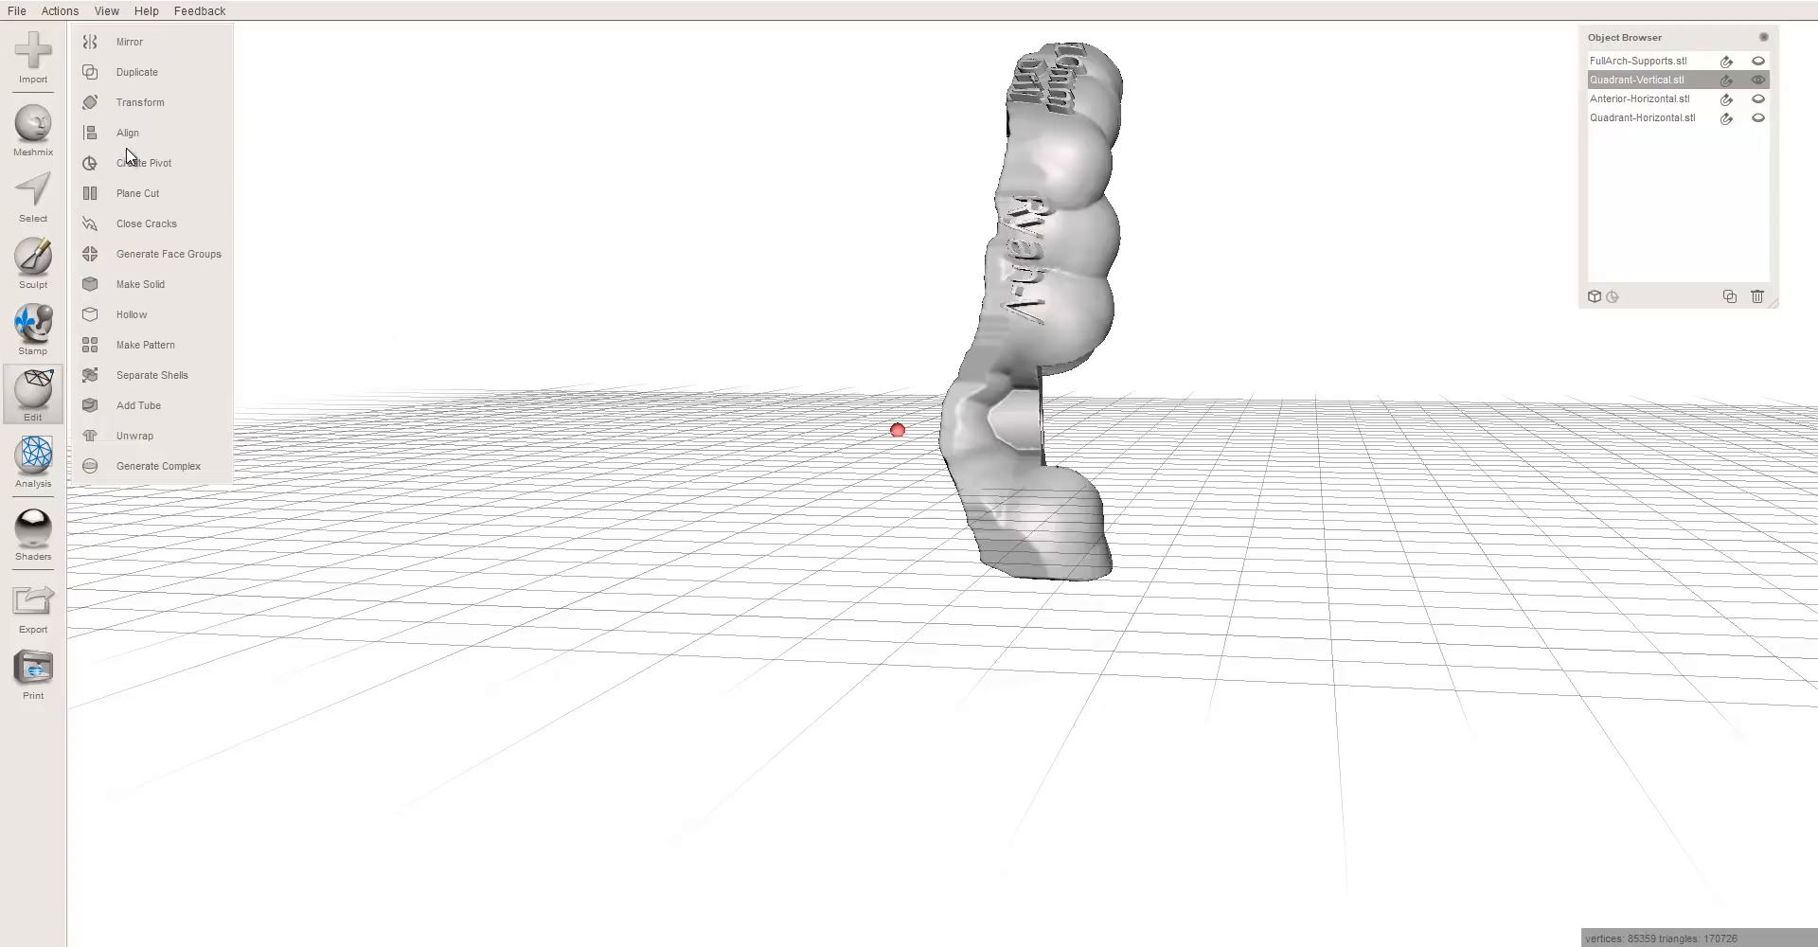
pyautogui.click(143, 103)
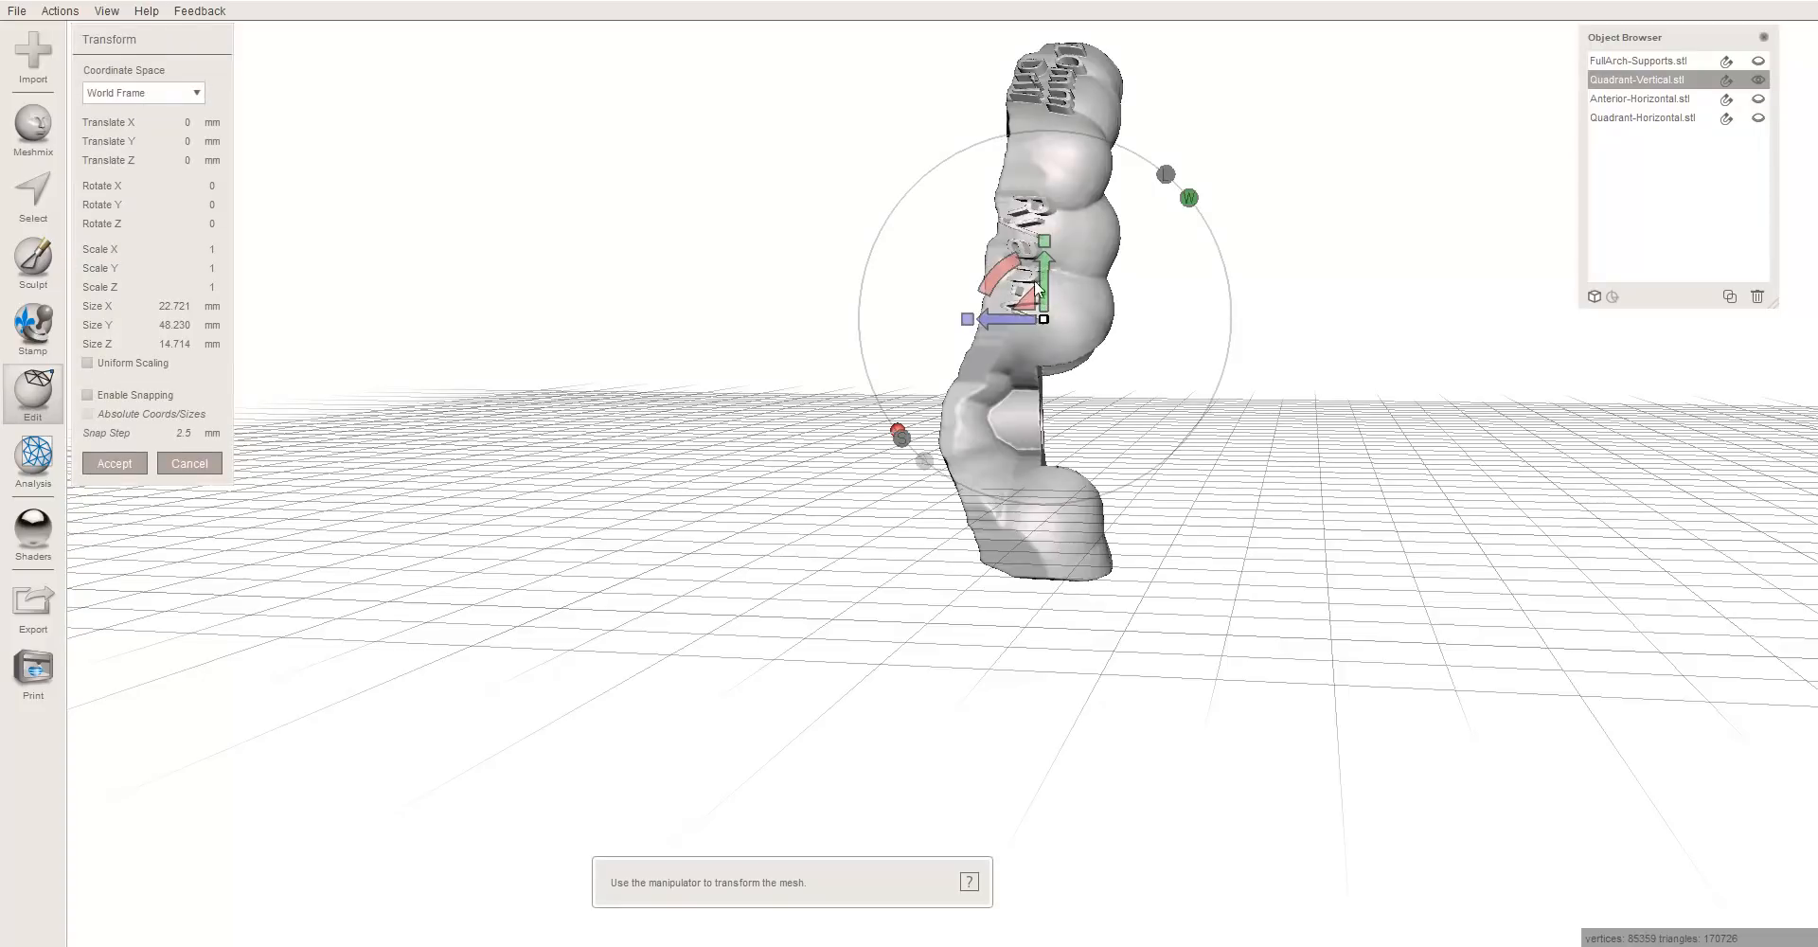
pyautogui.moveTo(1149, 333); pyautogui.dragTo(1231, 559, button='right')
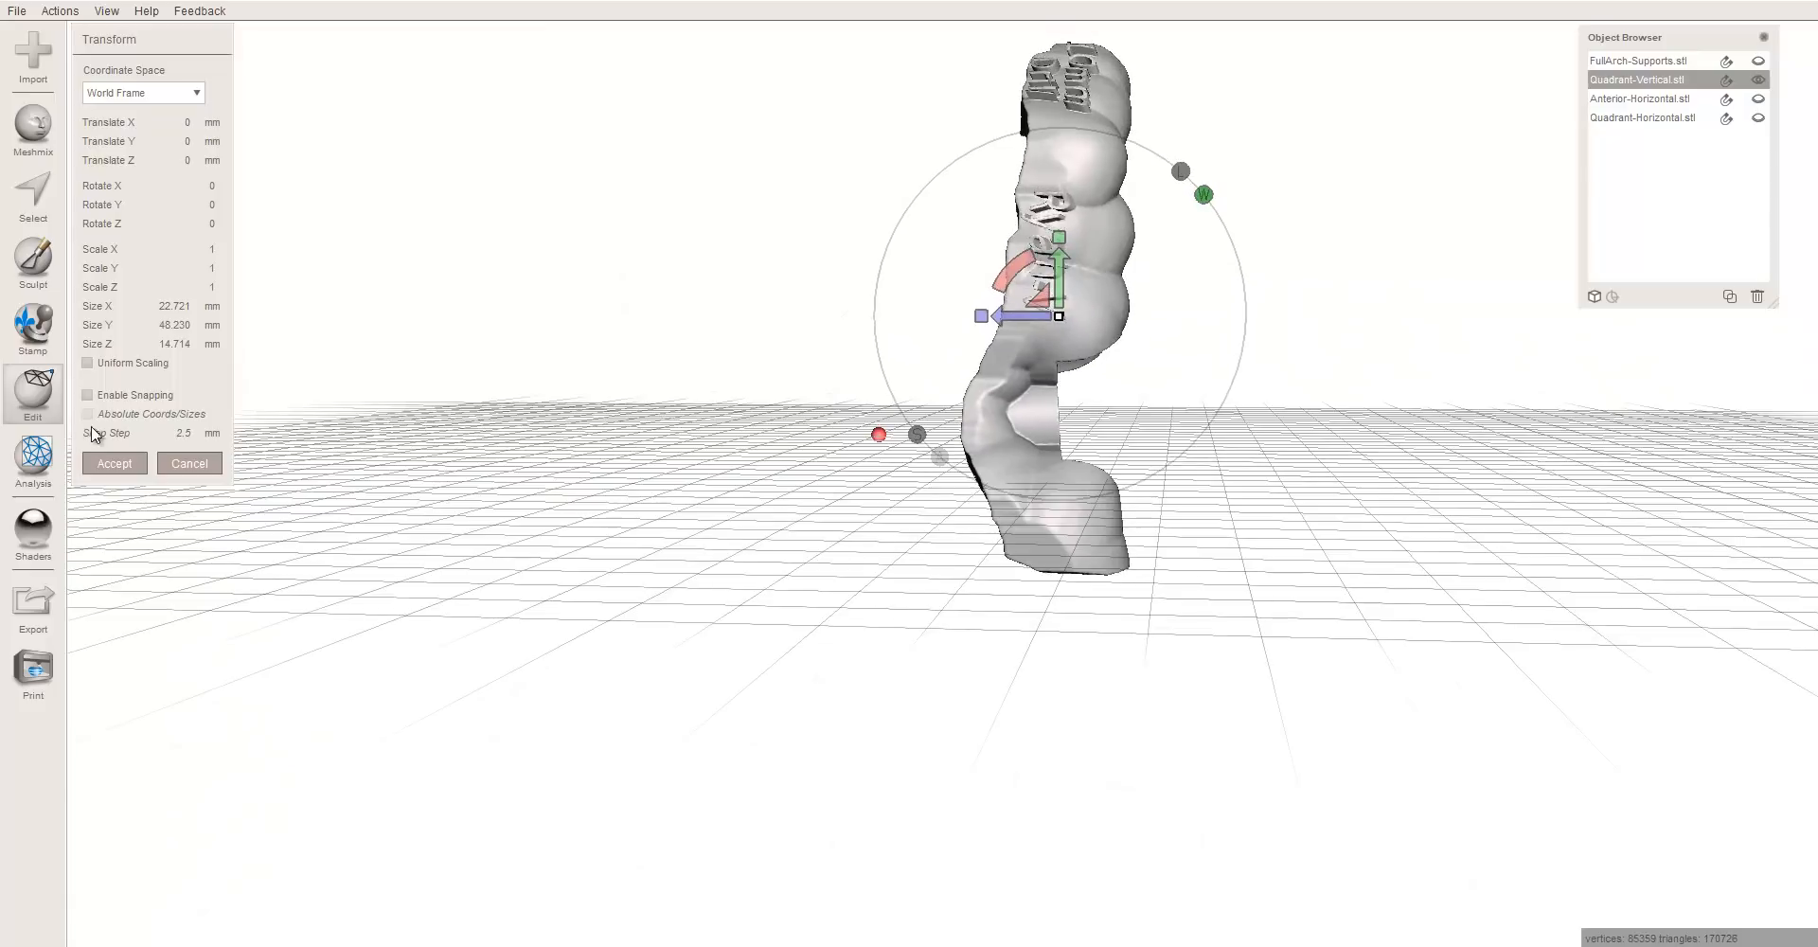
pyautogui.click(214, 464)
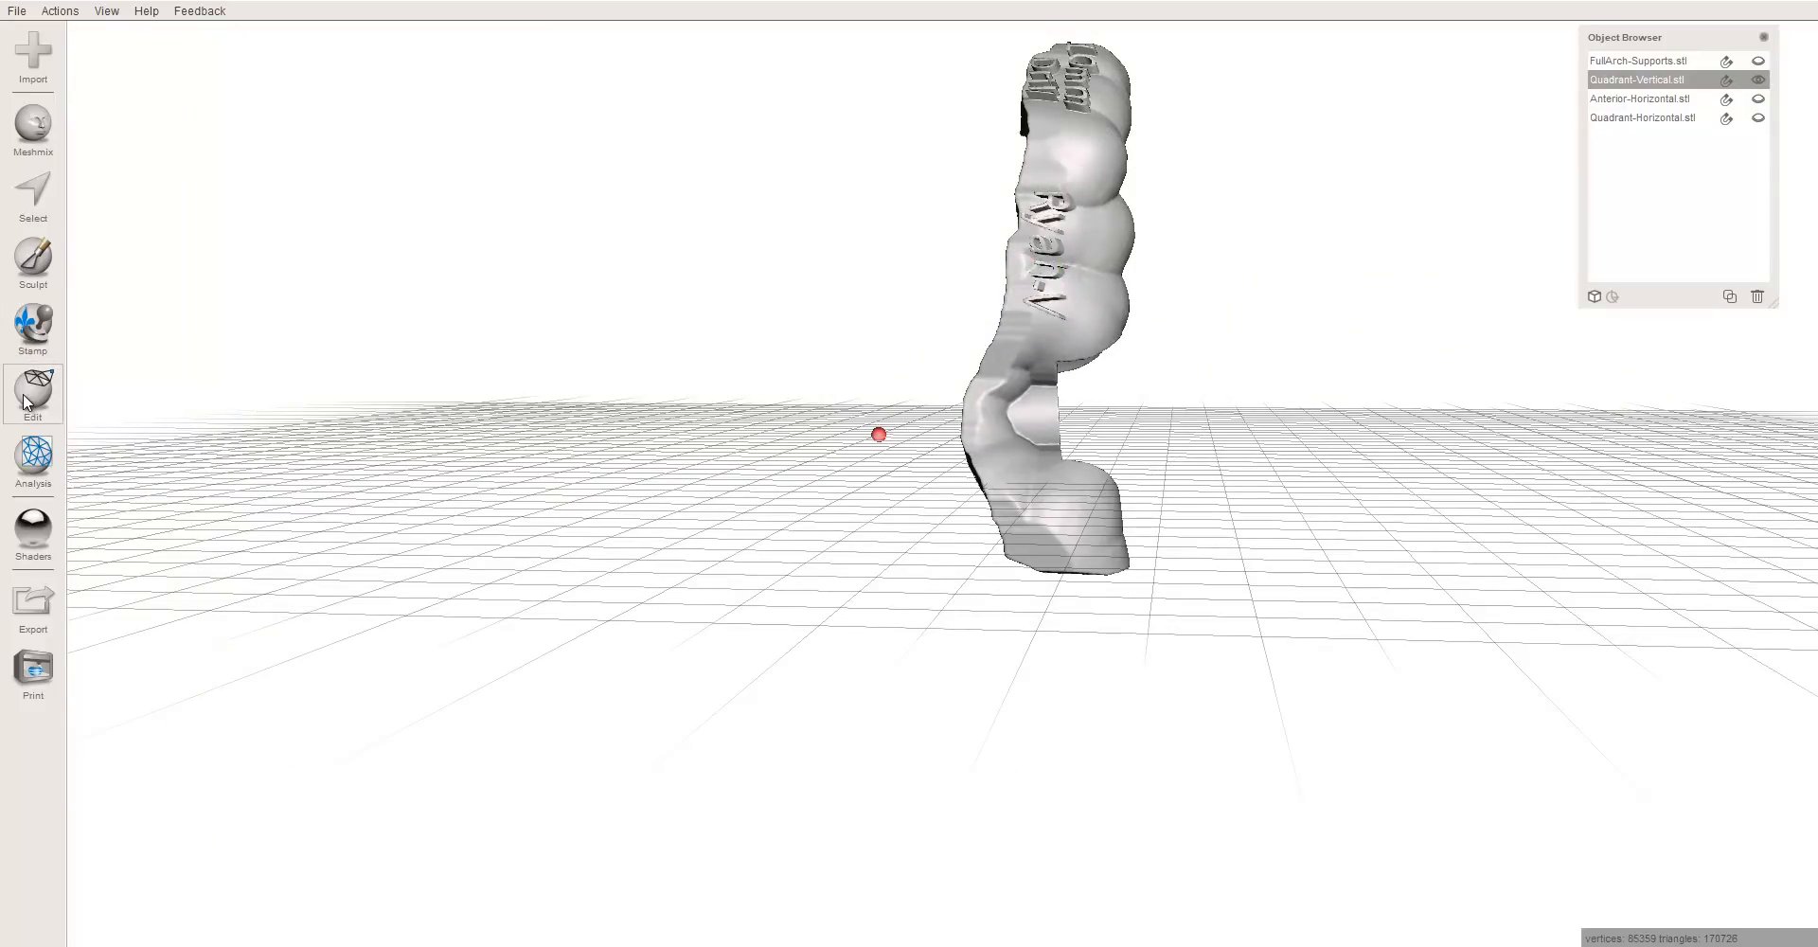
# - Plane-cut the quadrant guide flat just above its lower end, using Cut (Discard Half) with Remeshed Fill
pyautogui.click(23, 394)
pyautogui.click(151, 194)
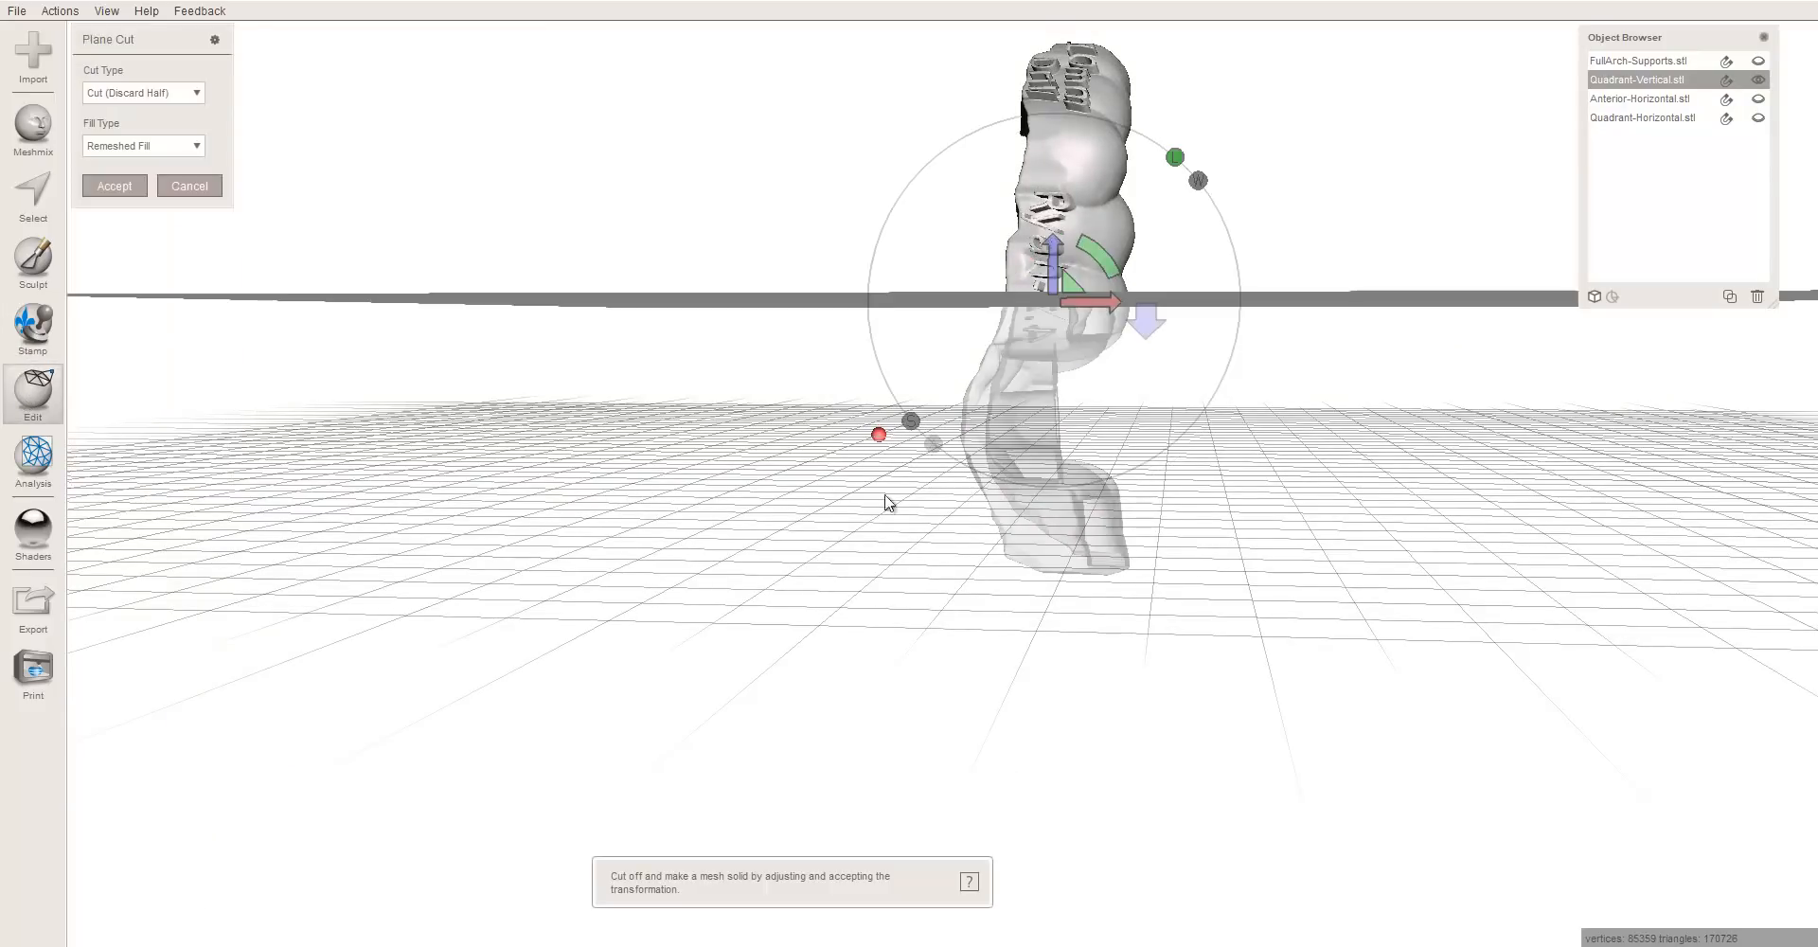
pyautogui.moveTo(1094, 280); pyautogui.dragTo(797, 356, button='right')
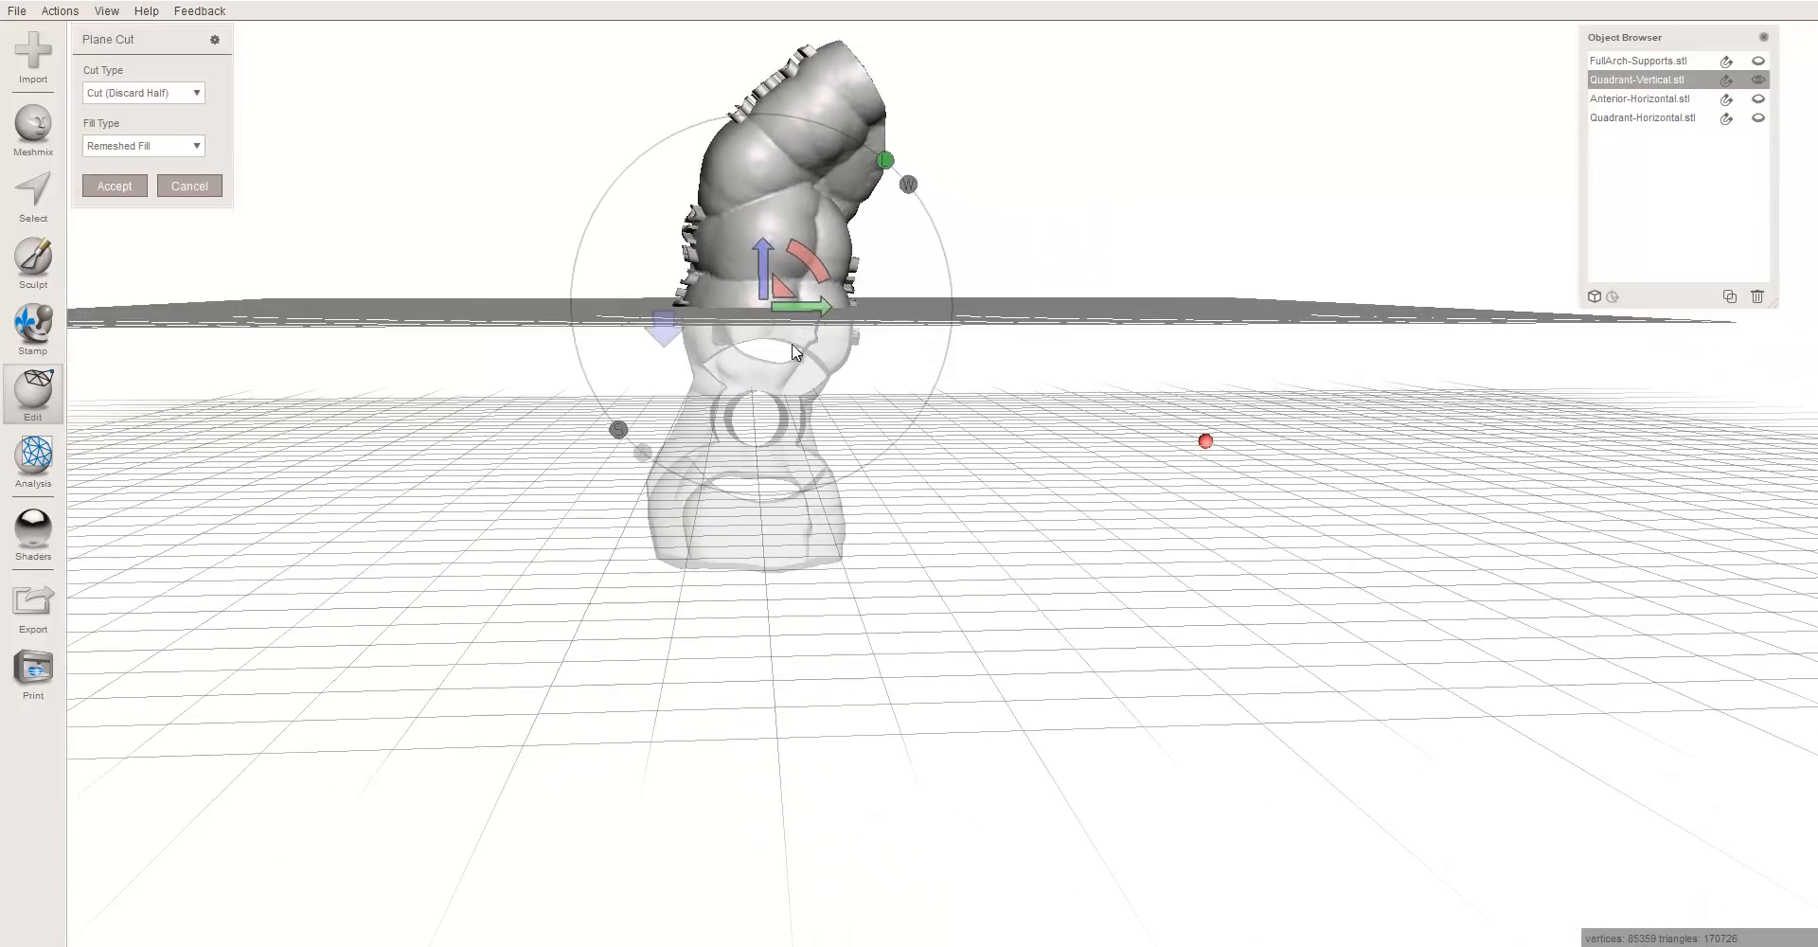
pyautogui.moveTo(764, 268); pyautogui.dragTo(740, 503)
pyautogui.moveTo(615, 527); pyautogui.dragTo(896, 353, button='right')
pyautogui.moveTo(1250, 325)
pyautogui.mouseDown(button='right')
pyautogui.moveTo(1241, 393)
pyautogui.moveTo(1225, 337)
pyautogui.mouseUp(button='right')
pyautogui.moveTo(1077, 352); pyautogui.dragTo(963, 504, button='right')
pyautogui.click(99, 185)
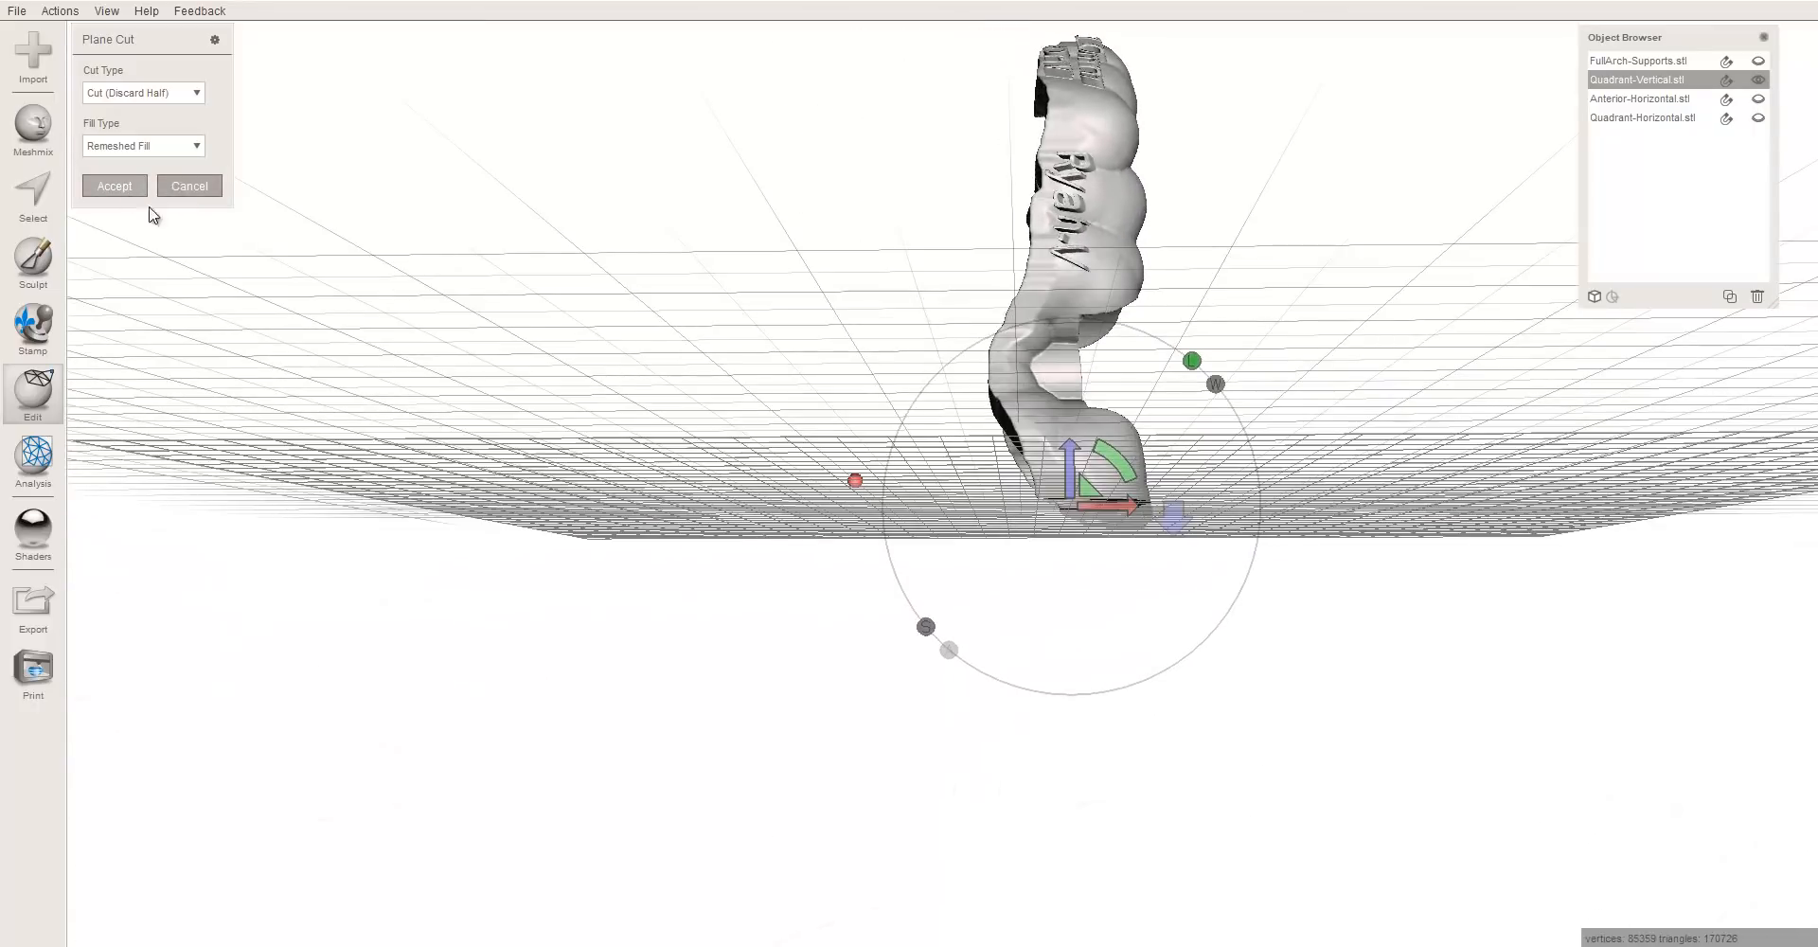
# - Examine the guide's cut lower end from the side and from underneath
pyautogui.moveTo(1095, 441); pyautogui.dragTo(1067, 484, button='right')
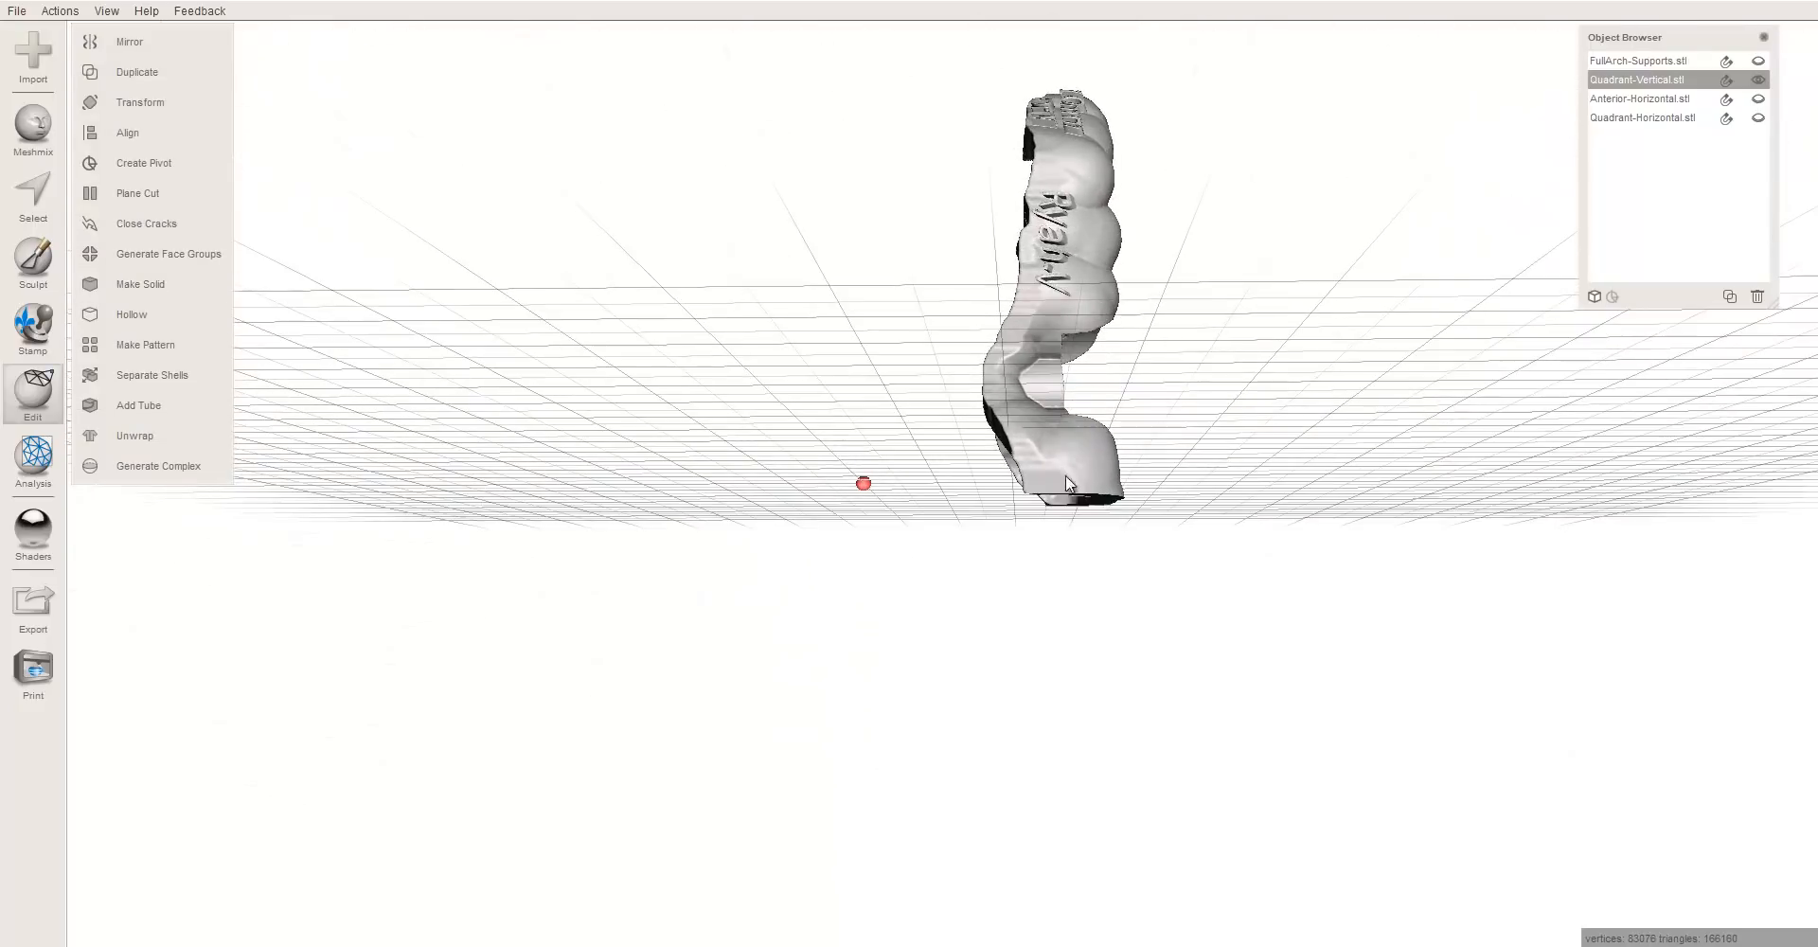
pyautogui.moveTo(1059, 275); pyautogui.dragTo(1129, 519, button='right')
pyautogui.scroll(5, 1151, 502)
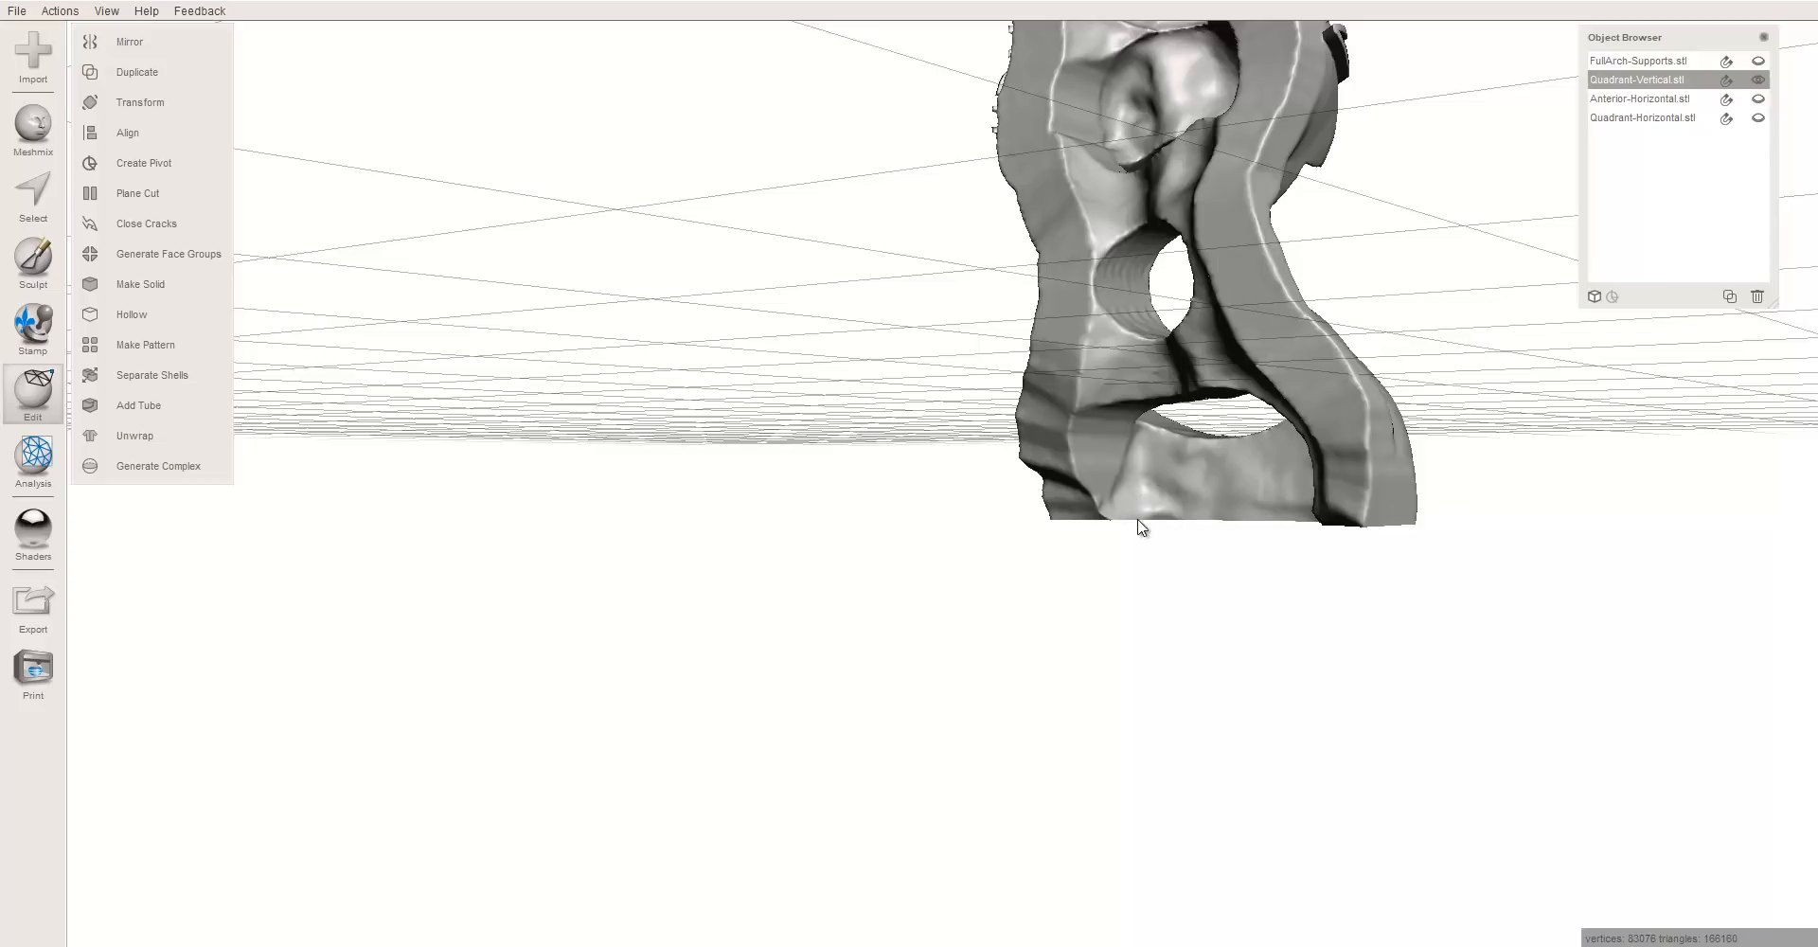
pyautogui.moveTo(1358, 528)
pyautogui.mouseDown(button='right')
pyautogui.moveTo(1343, 521)
pyautogui.moveTo(1374, 535)
pyautogui.mouseUp(button='right')
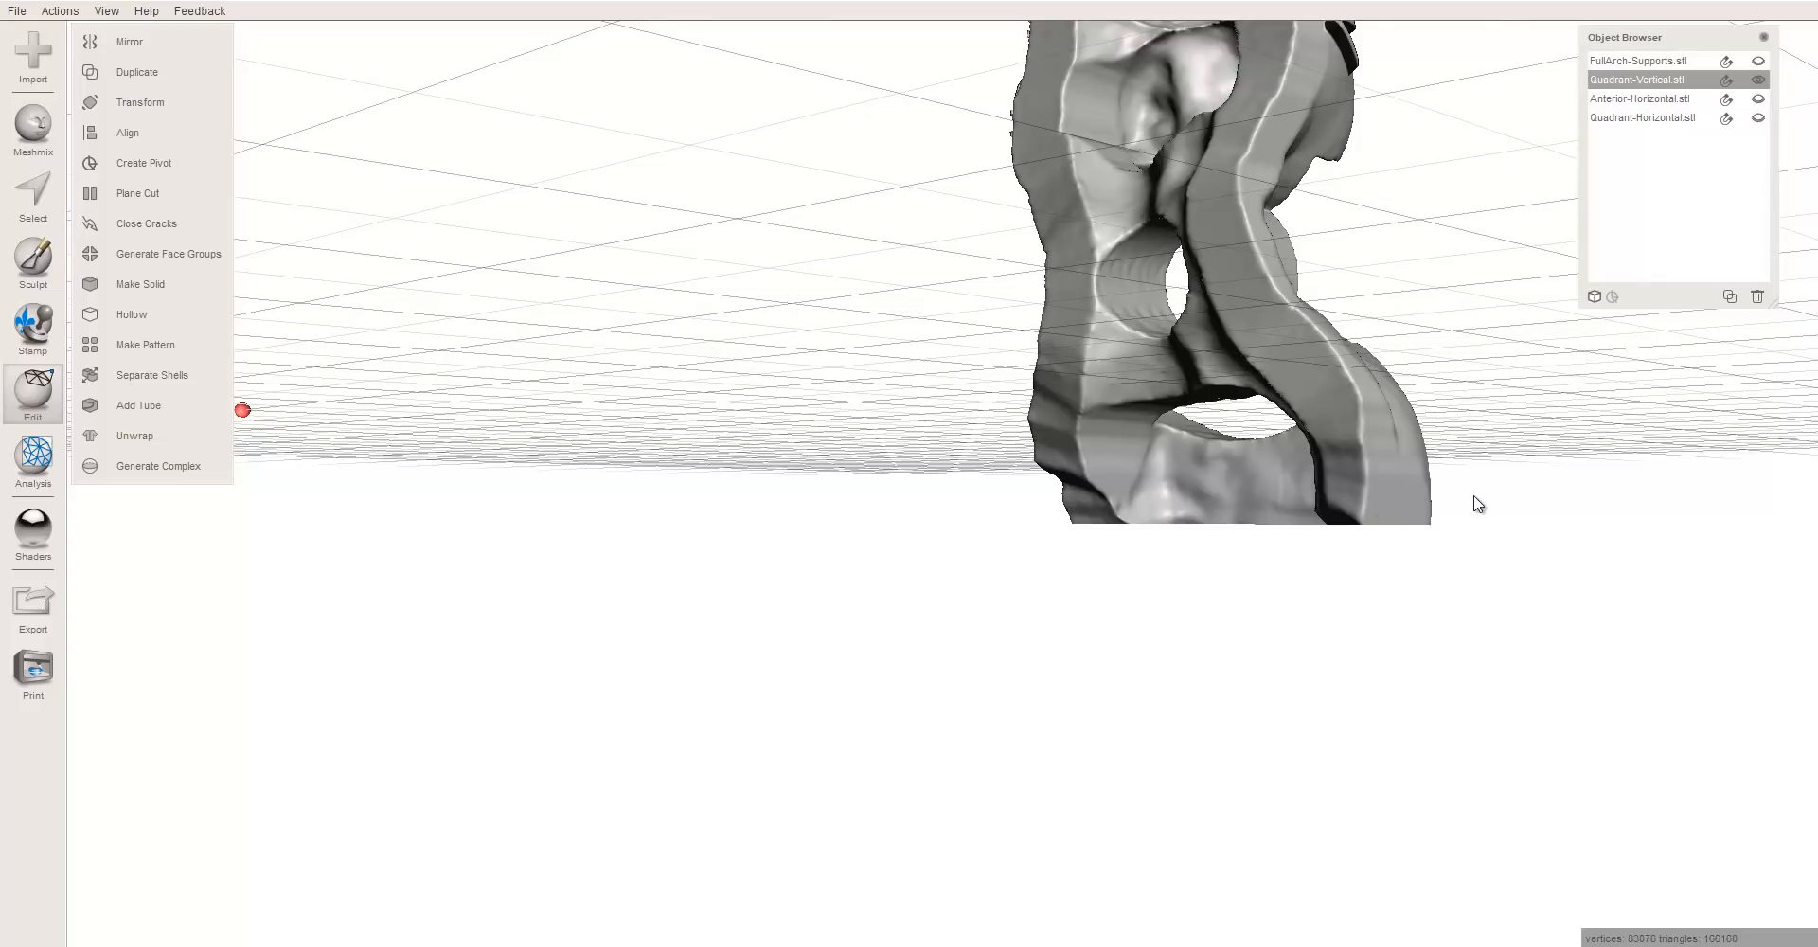
pyautogui.moveTo(1477, 502); pyautogui.dragTo(1404, 478, button='right')
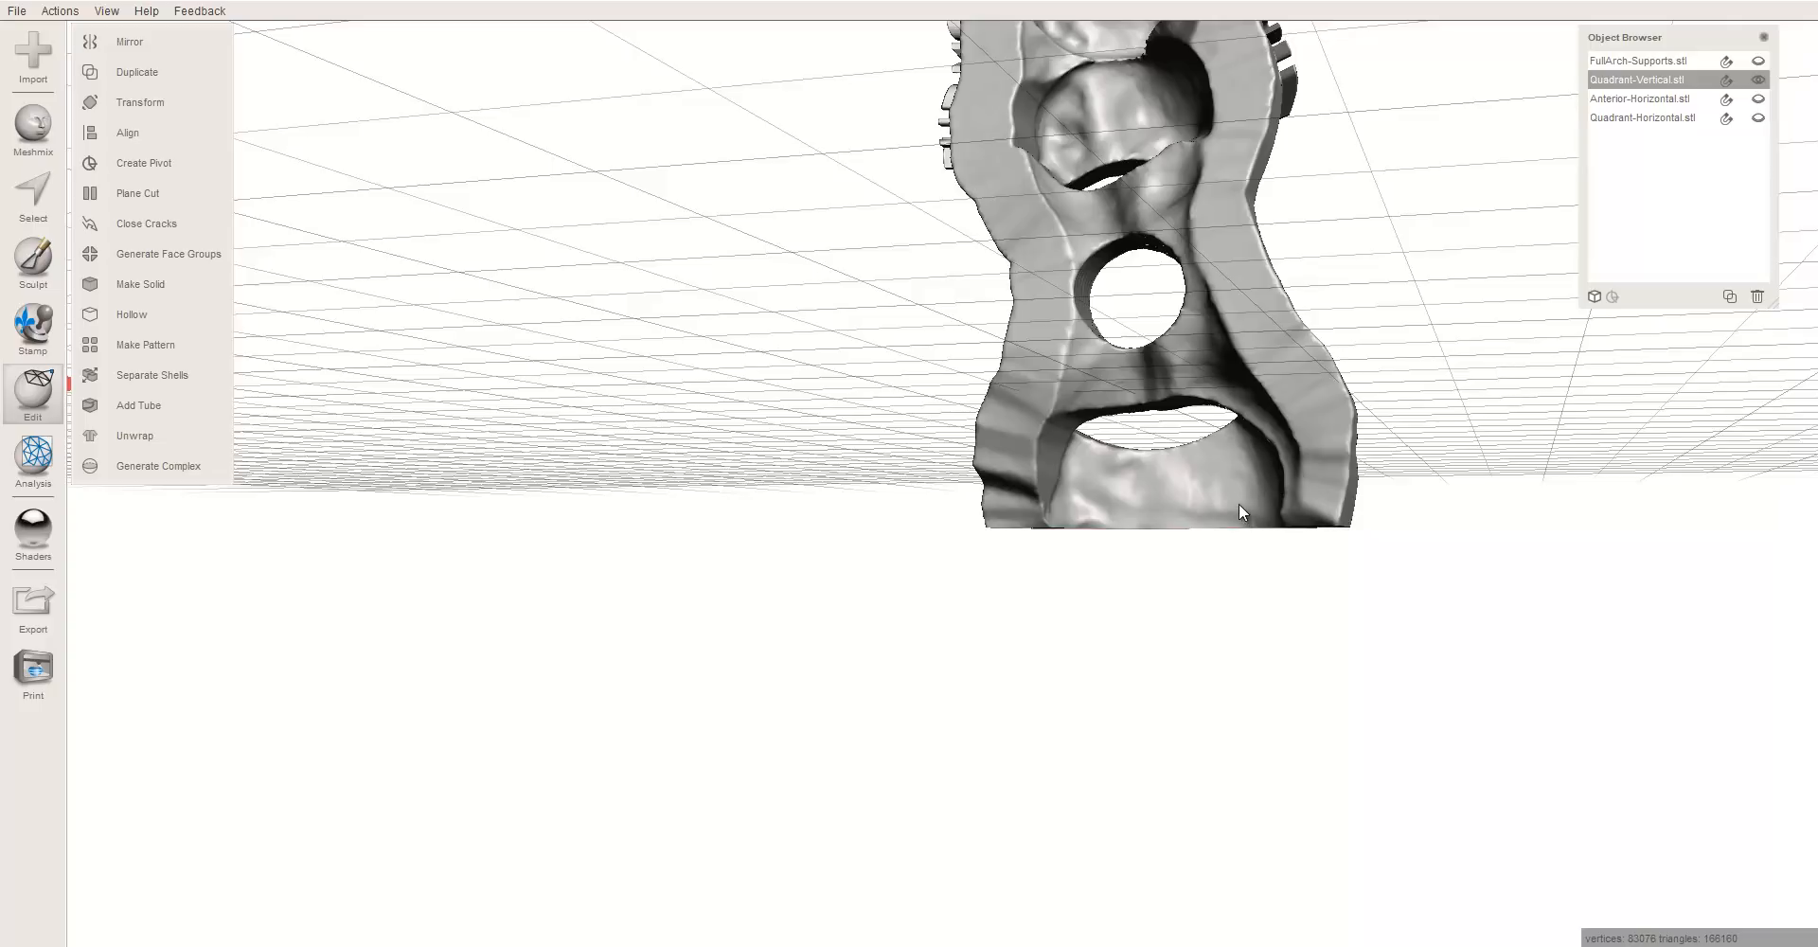
pyautogui.moveTo(1251, 503); pyautogui.dragTo(1202, 496, button='right')
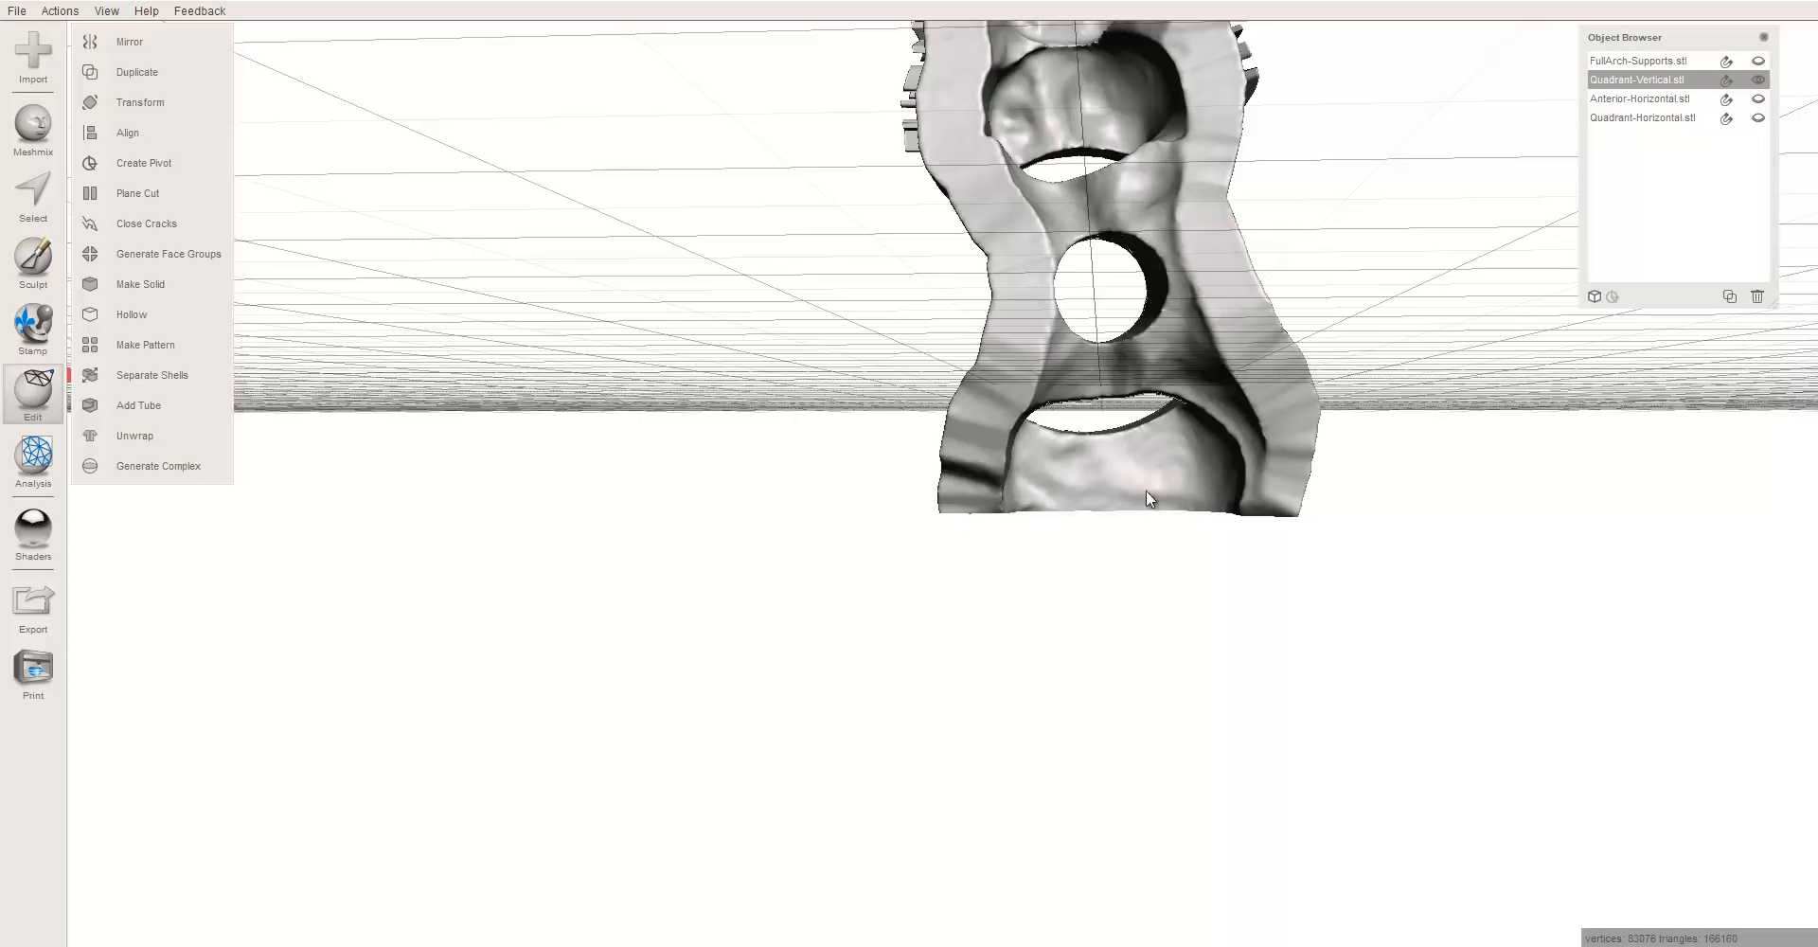
pyautogui.moveTo(1128, 499); pyautogui.dragTo(974, 467, button='right')
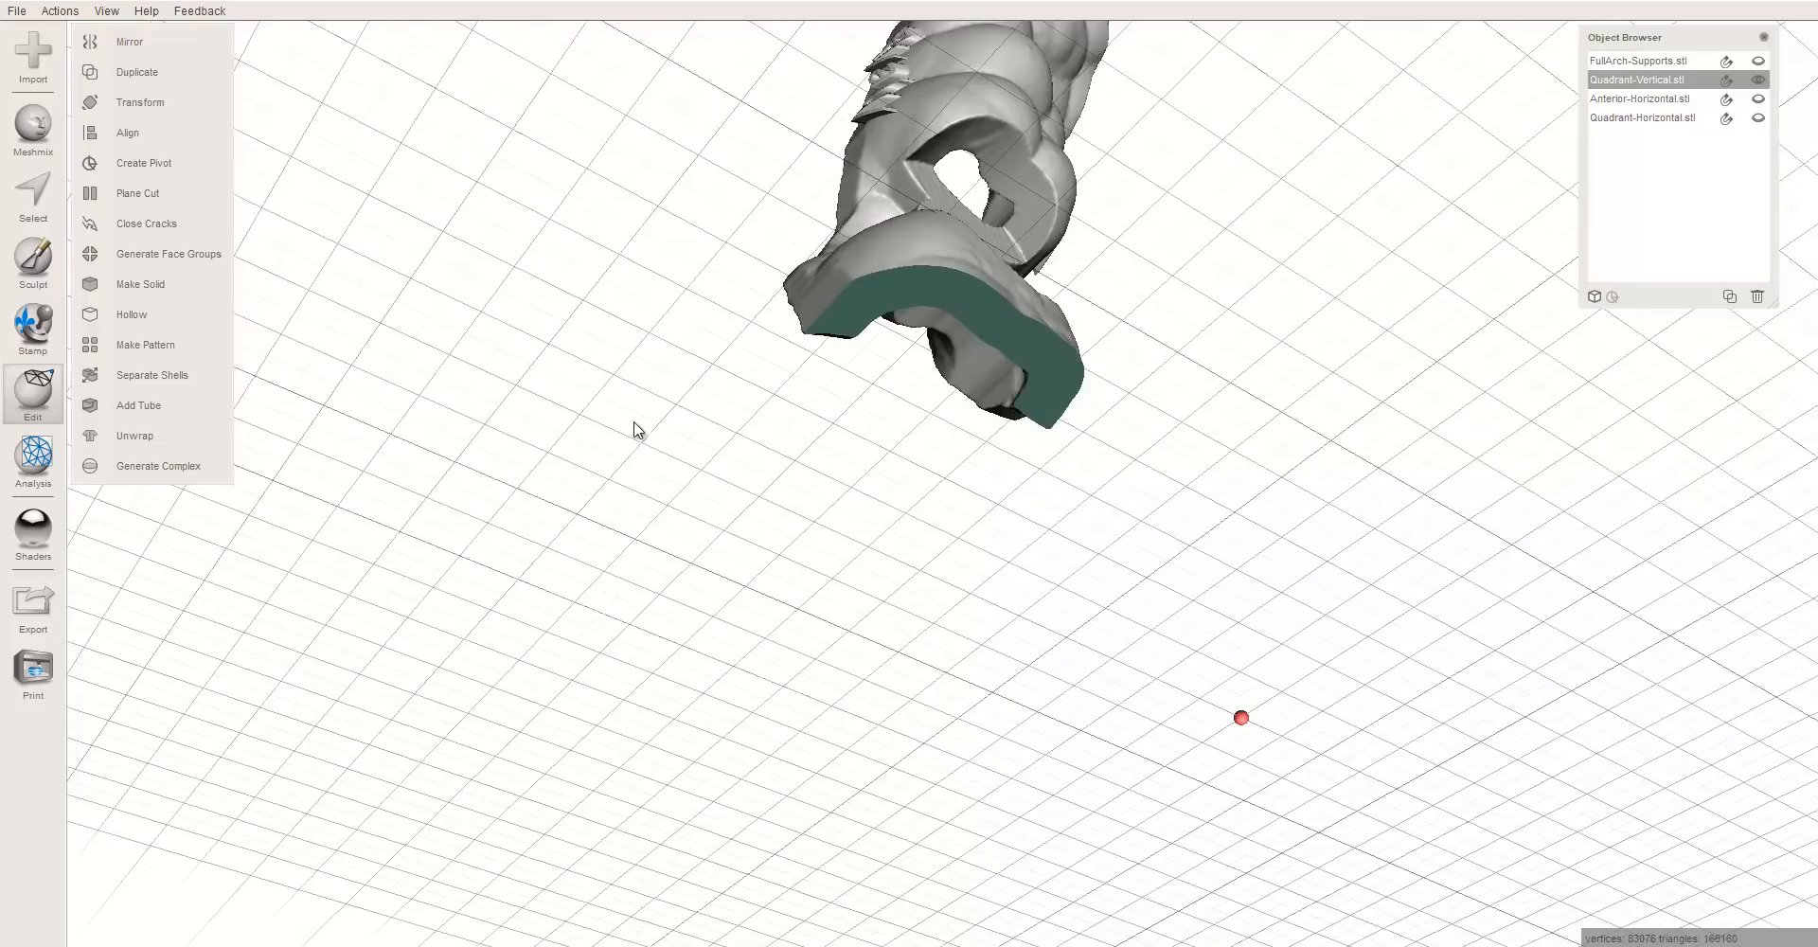
pyautogui.press('s')
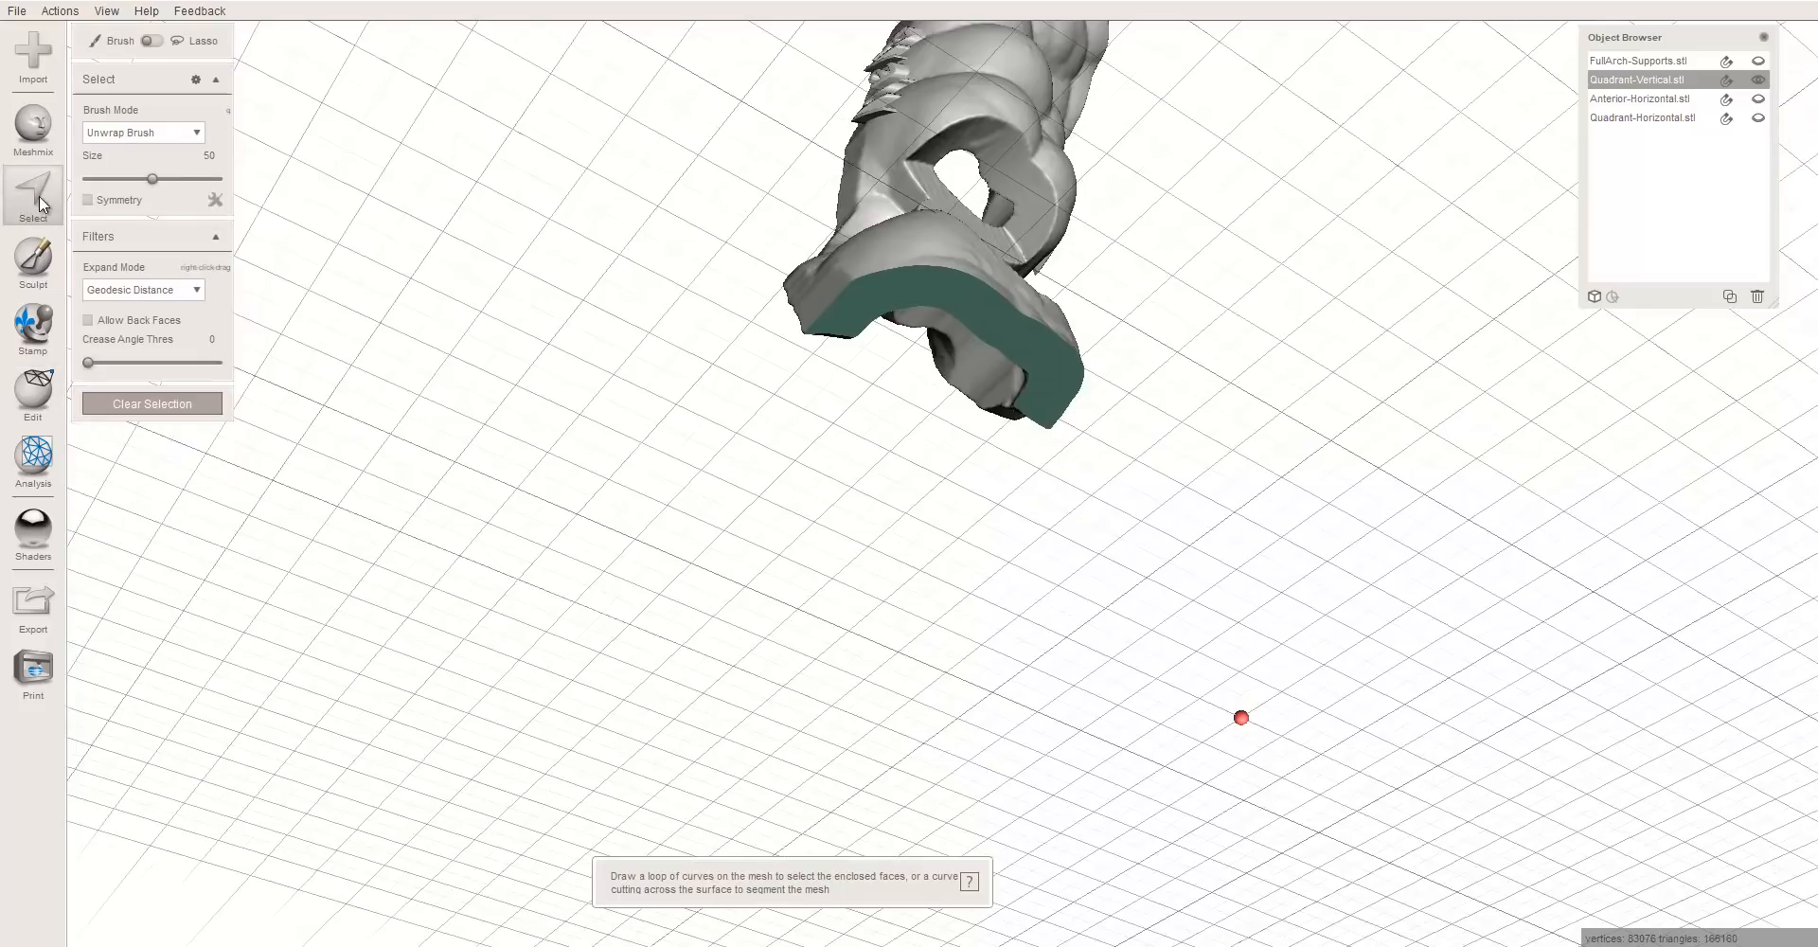
pyautogui.doubleClick(939, 292)
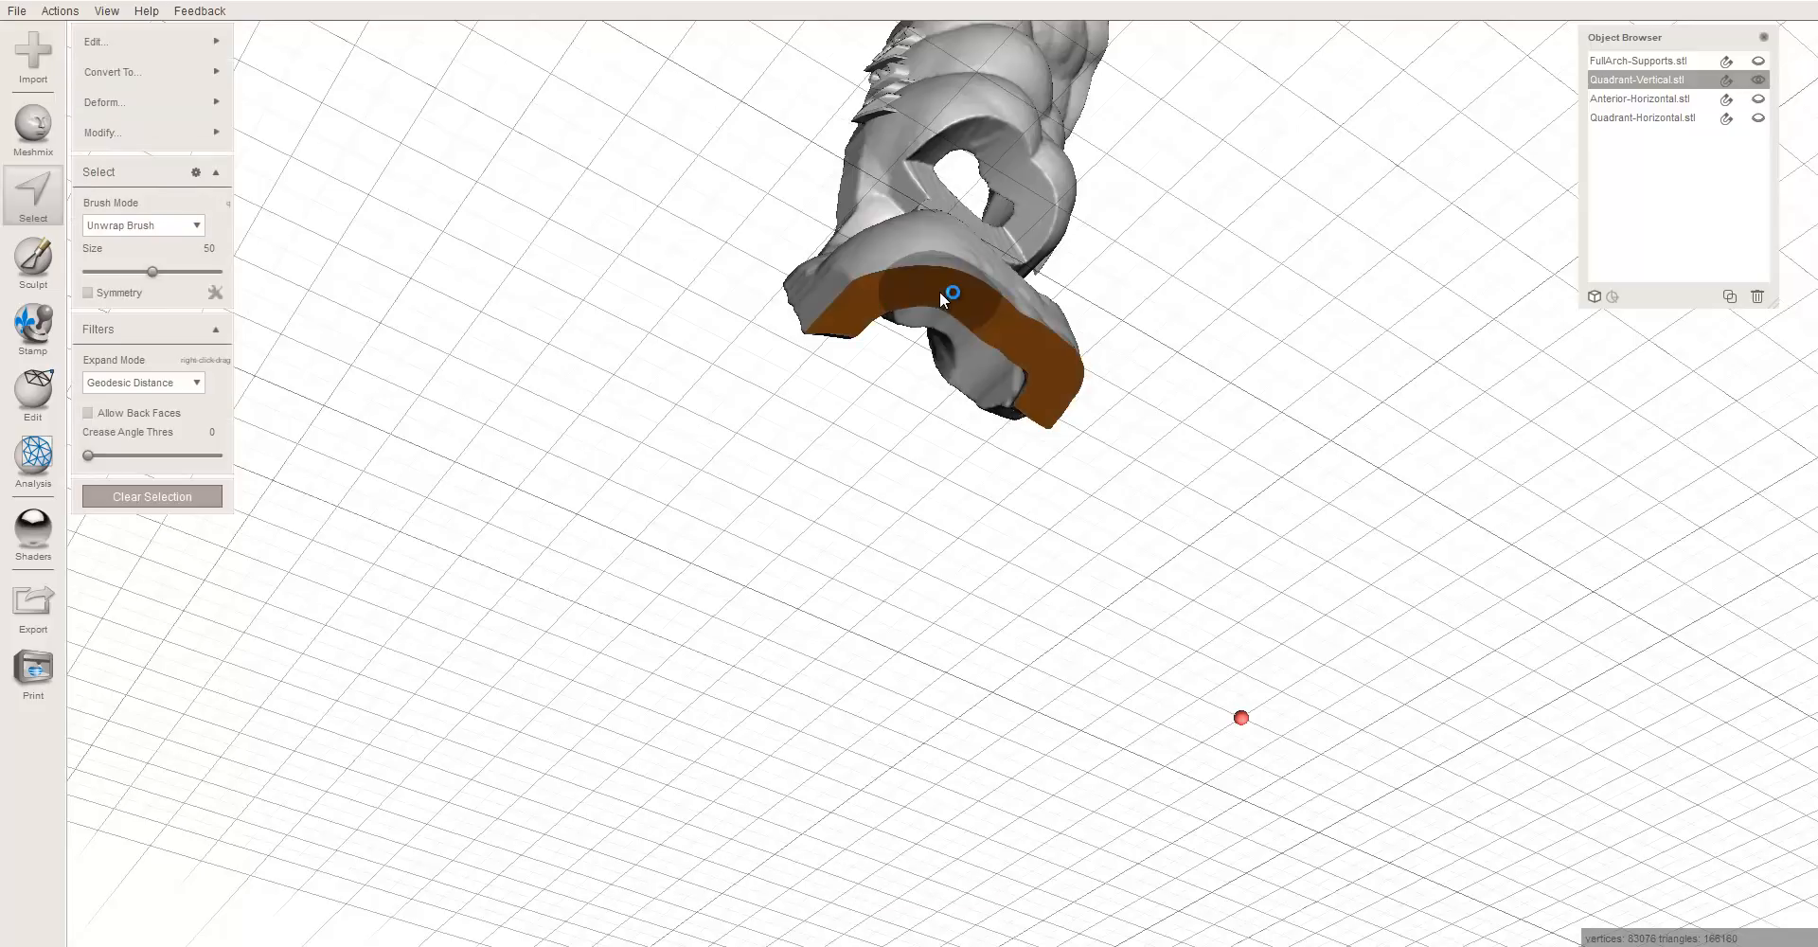
pyautogui.moveTo(1335, 422); pyautogui.dragTo(1330, 334, button='right')
pyautogui.press('Escape')
pyautogui.moveTo(987, 428); pyautogui.dragTo(1045, 353, button='right')
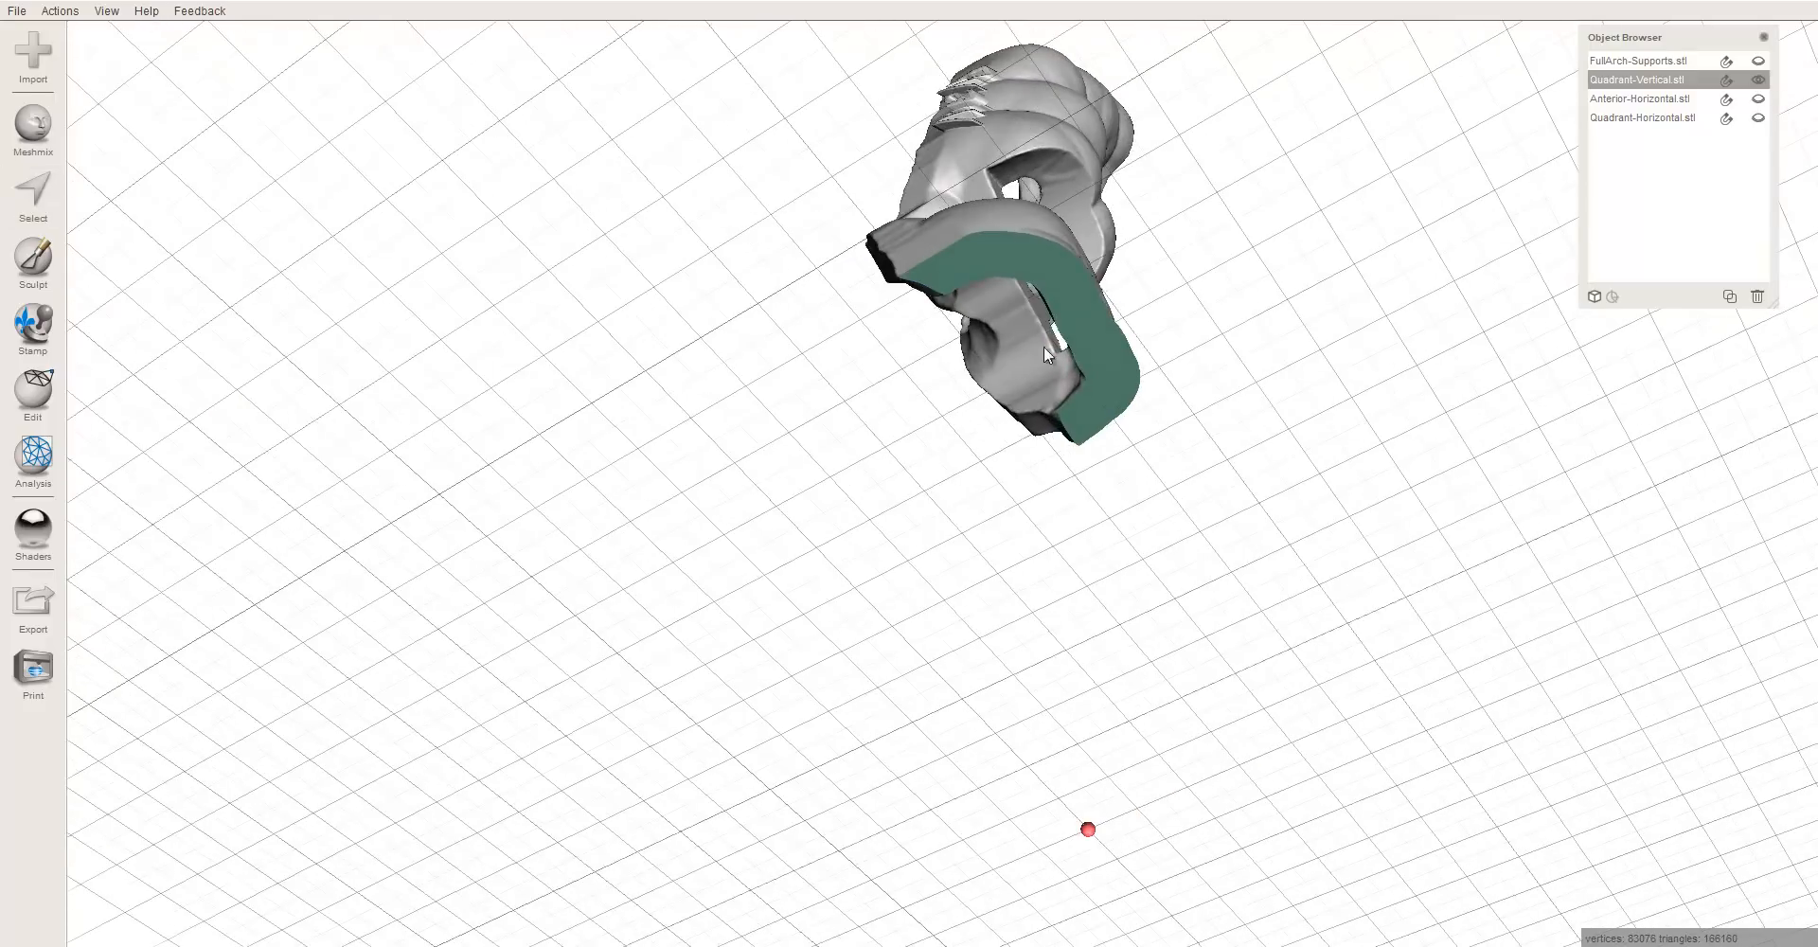
pyautogui.moveTo(1088, 282); pyautogui.dragTo(1102, 322, button='right')
pyautogui.press('s')
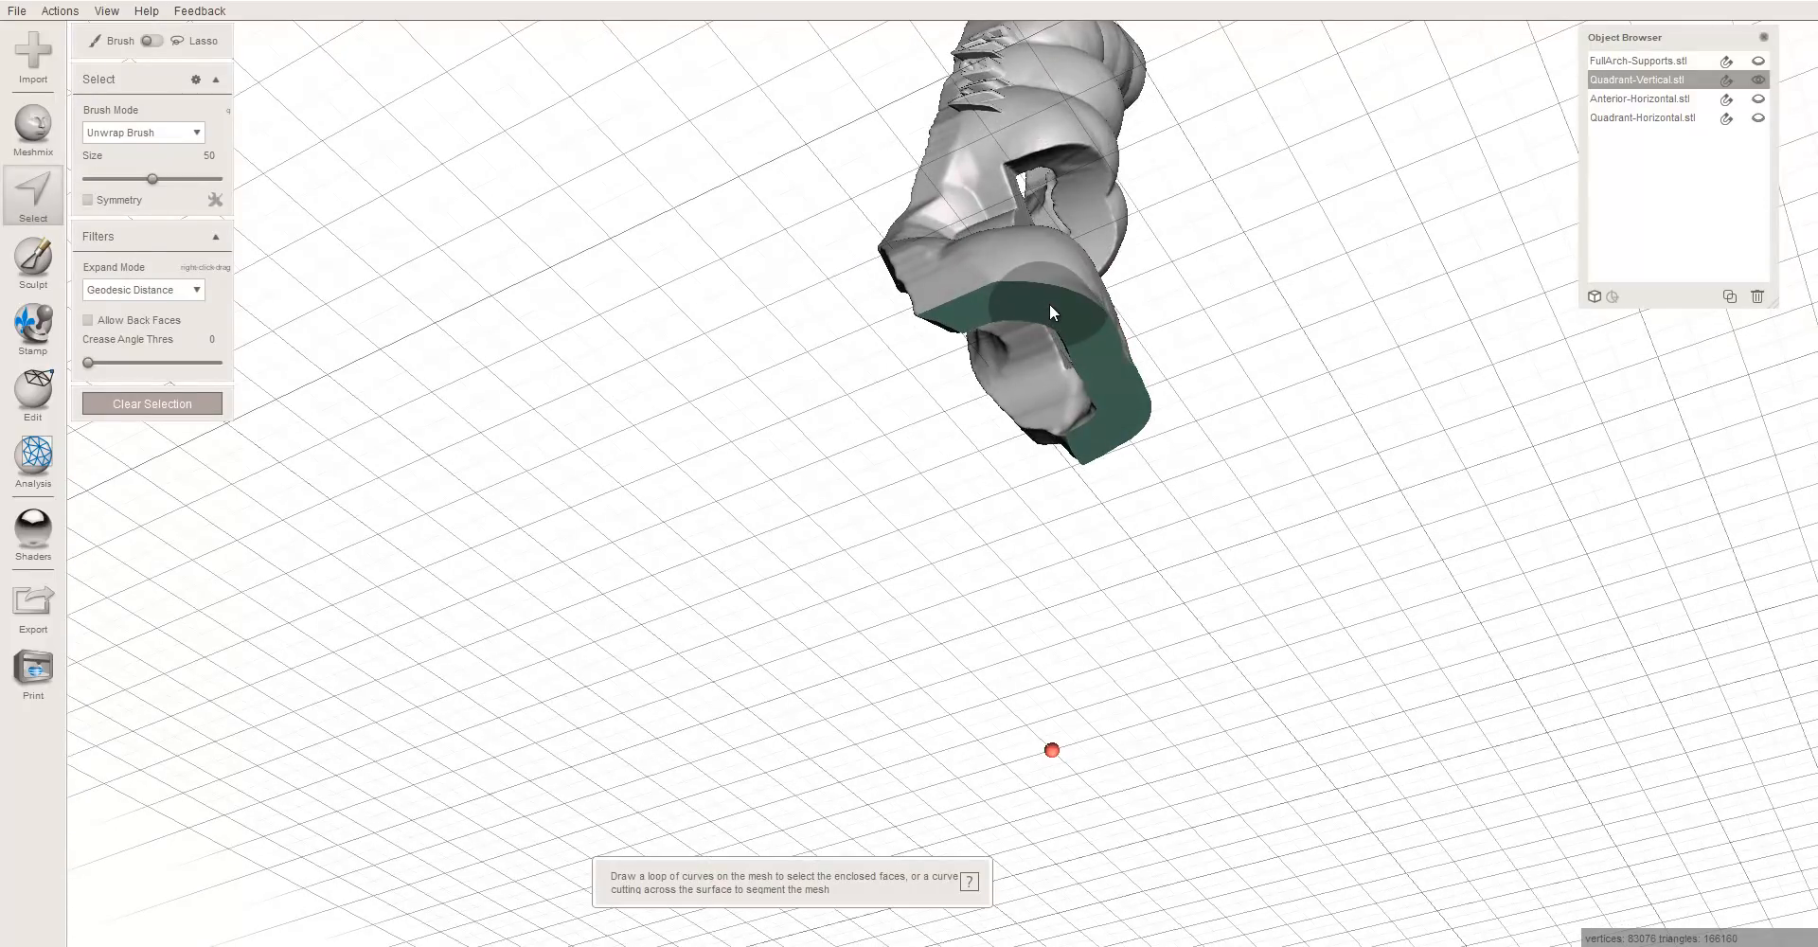
pyautogui.click(1049, 303)
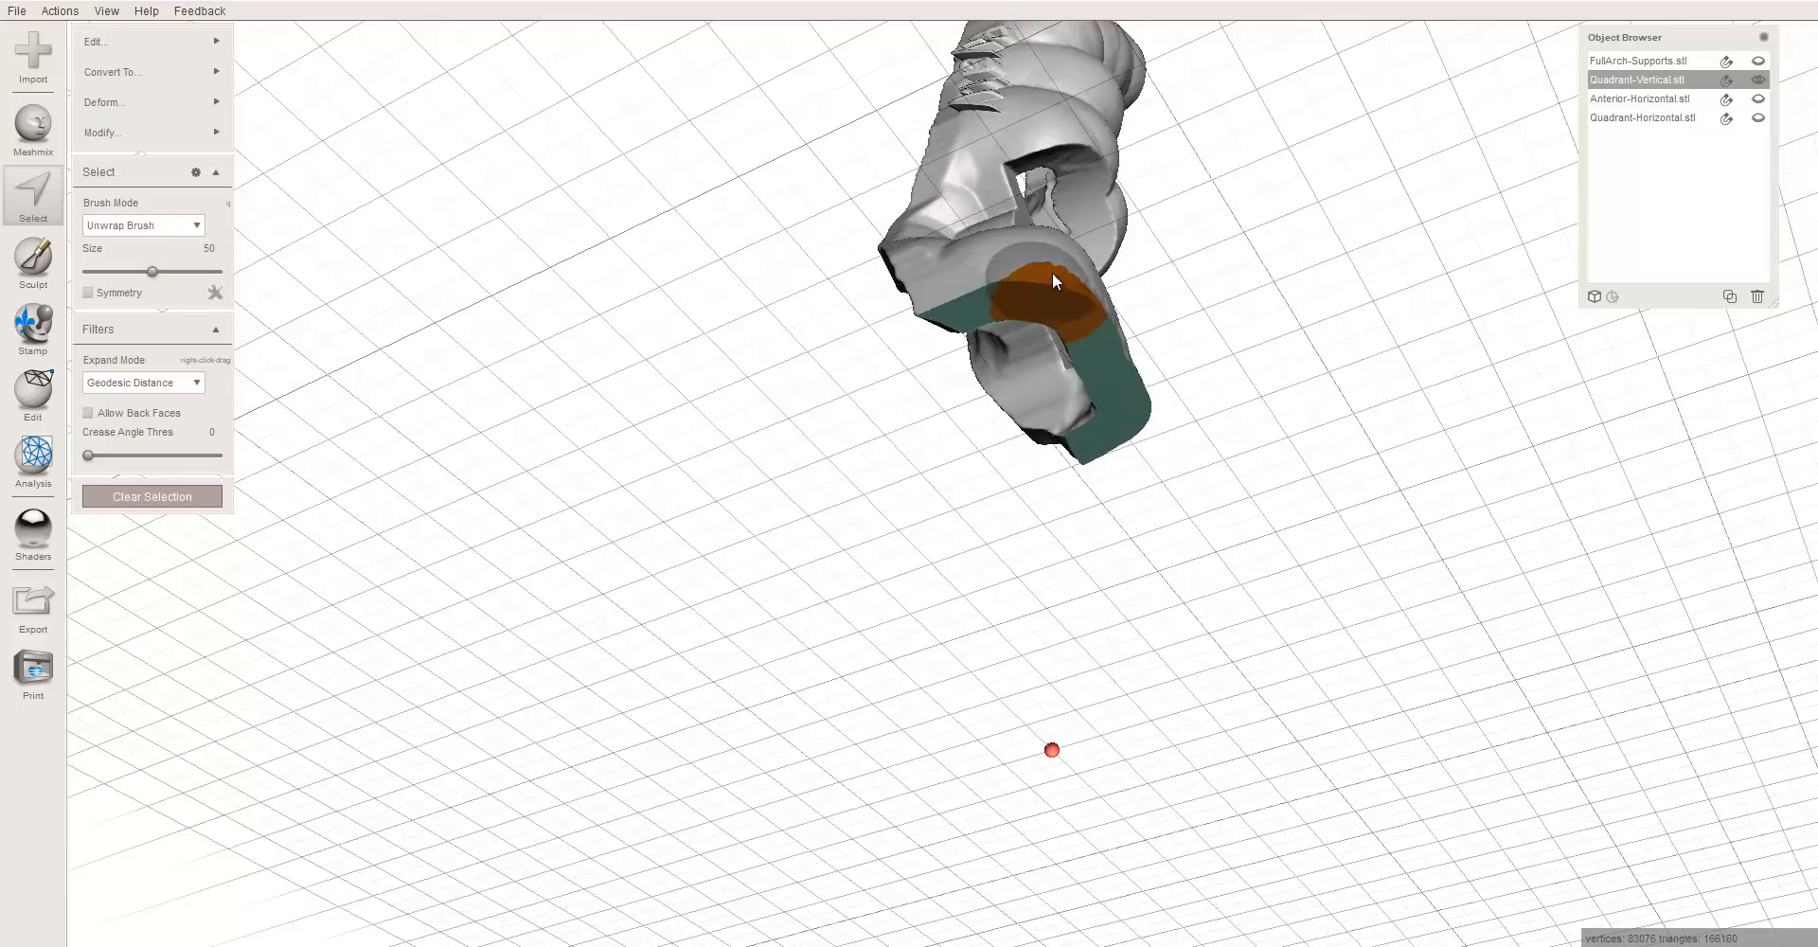
pyautogui.moveTo(1053, 271)
pyautogui.mouseDown(button='right')
pyautogui.moveTo(1183, 321)
pyautogui.moveTo(1307, 332)
pyautogui.moveTo(1155, 351)
pyautogui.mouseUp(button='right')
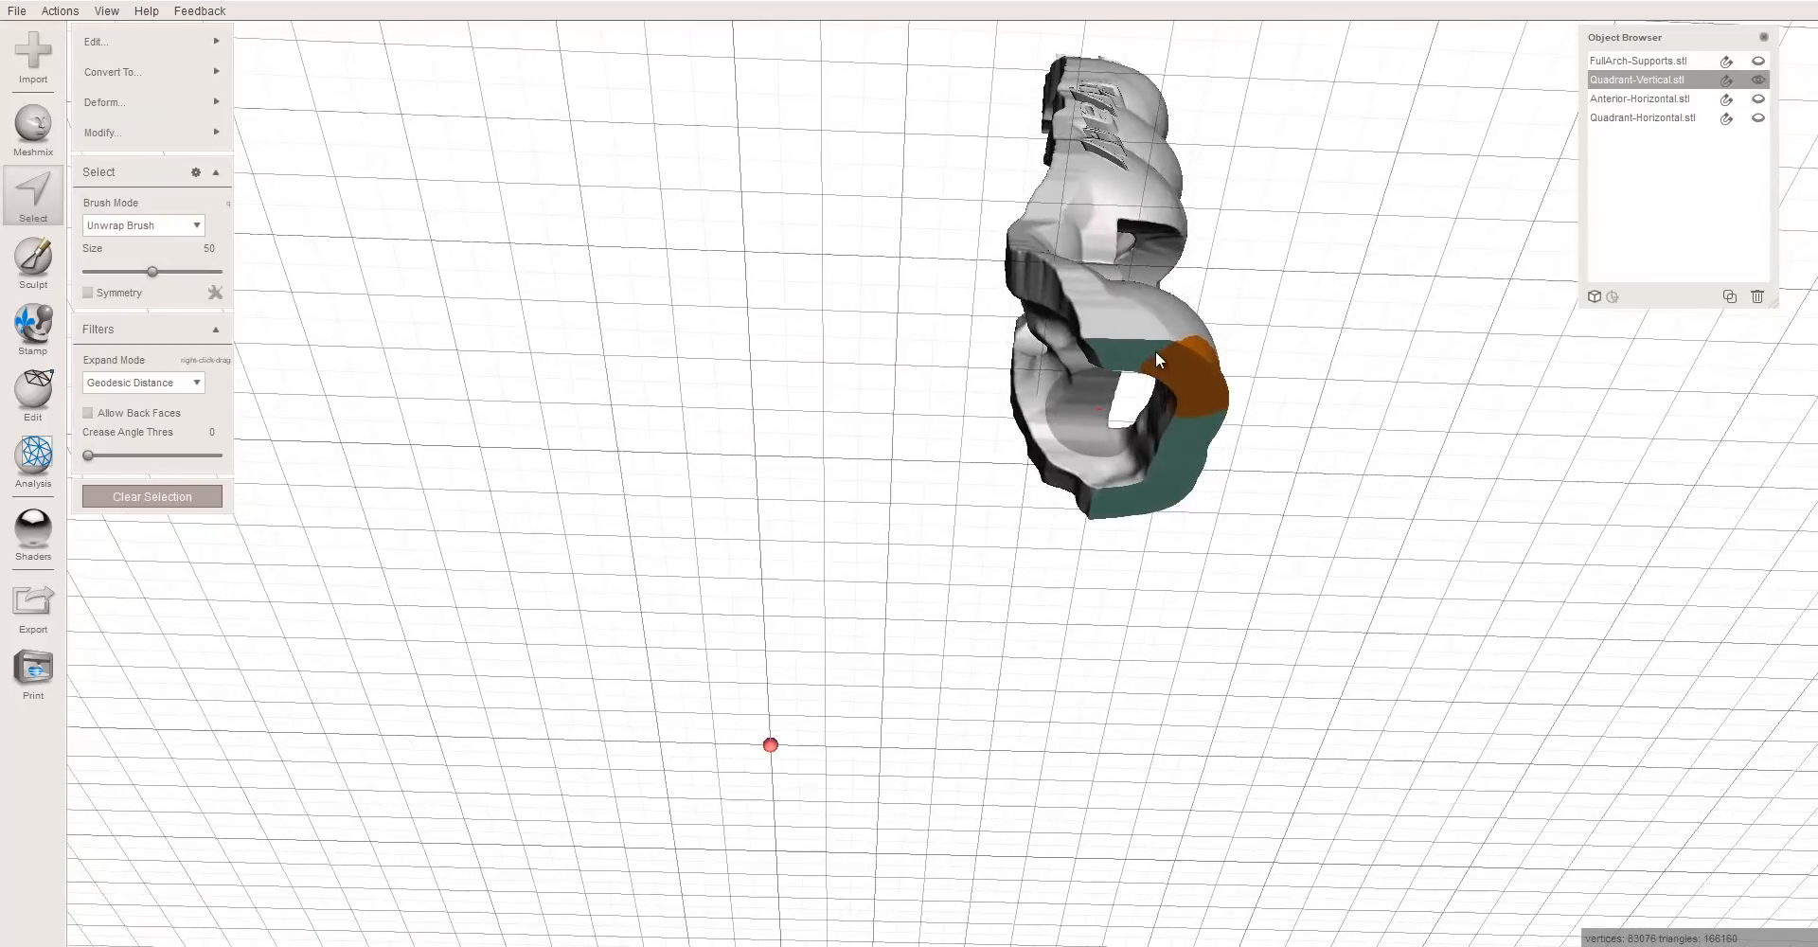
pyautogui.doubleClick(1202, 403)
pyautogui.moveTo(1235, 406); pyautogui.dragTo(1123, 412, button='right')
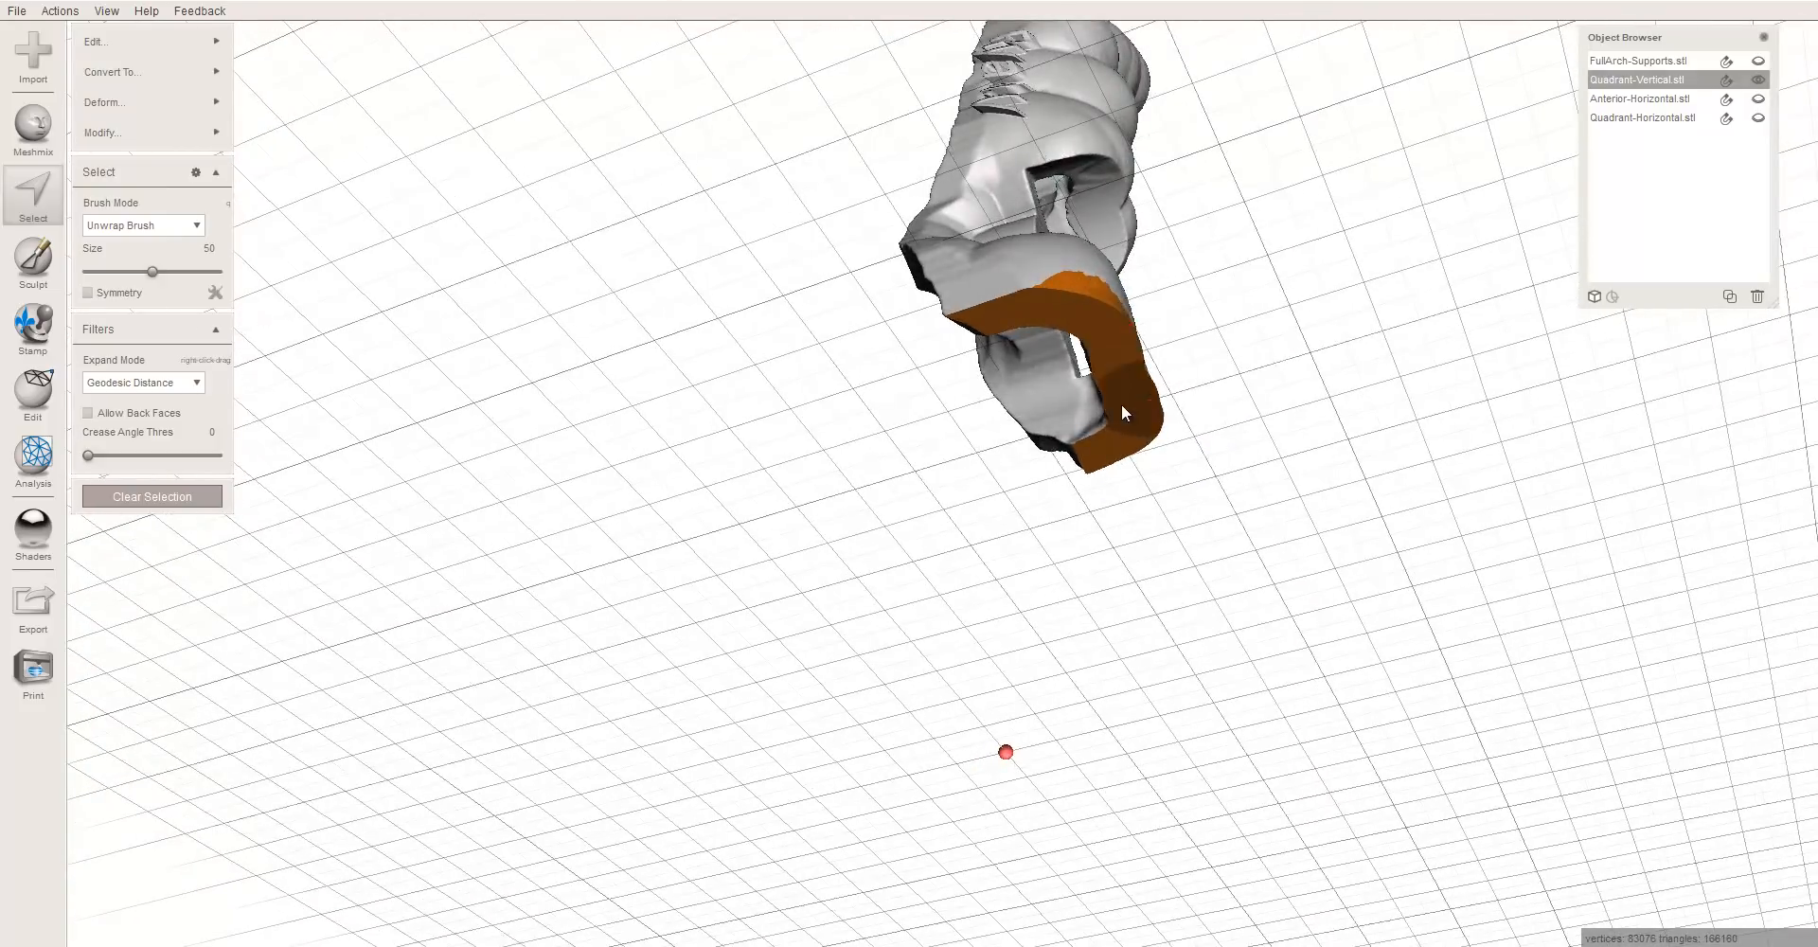
pyautogui.press('Escape')
# - Select the entire flat cut face at the lower end of the quadrant guide
pyautogui.press('s')
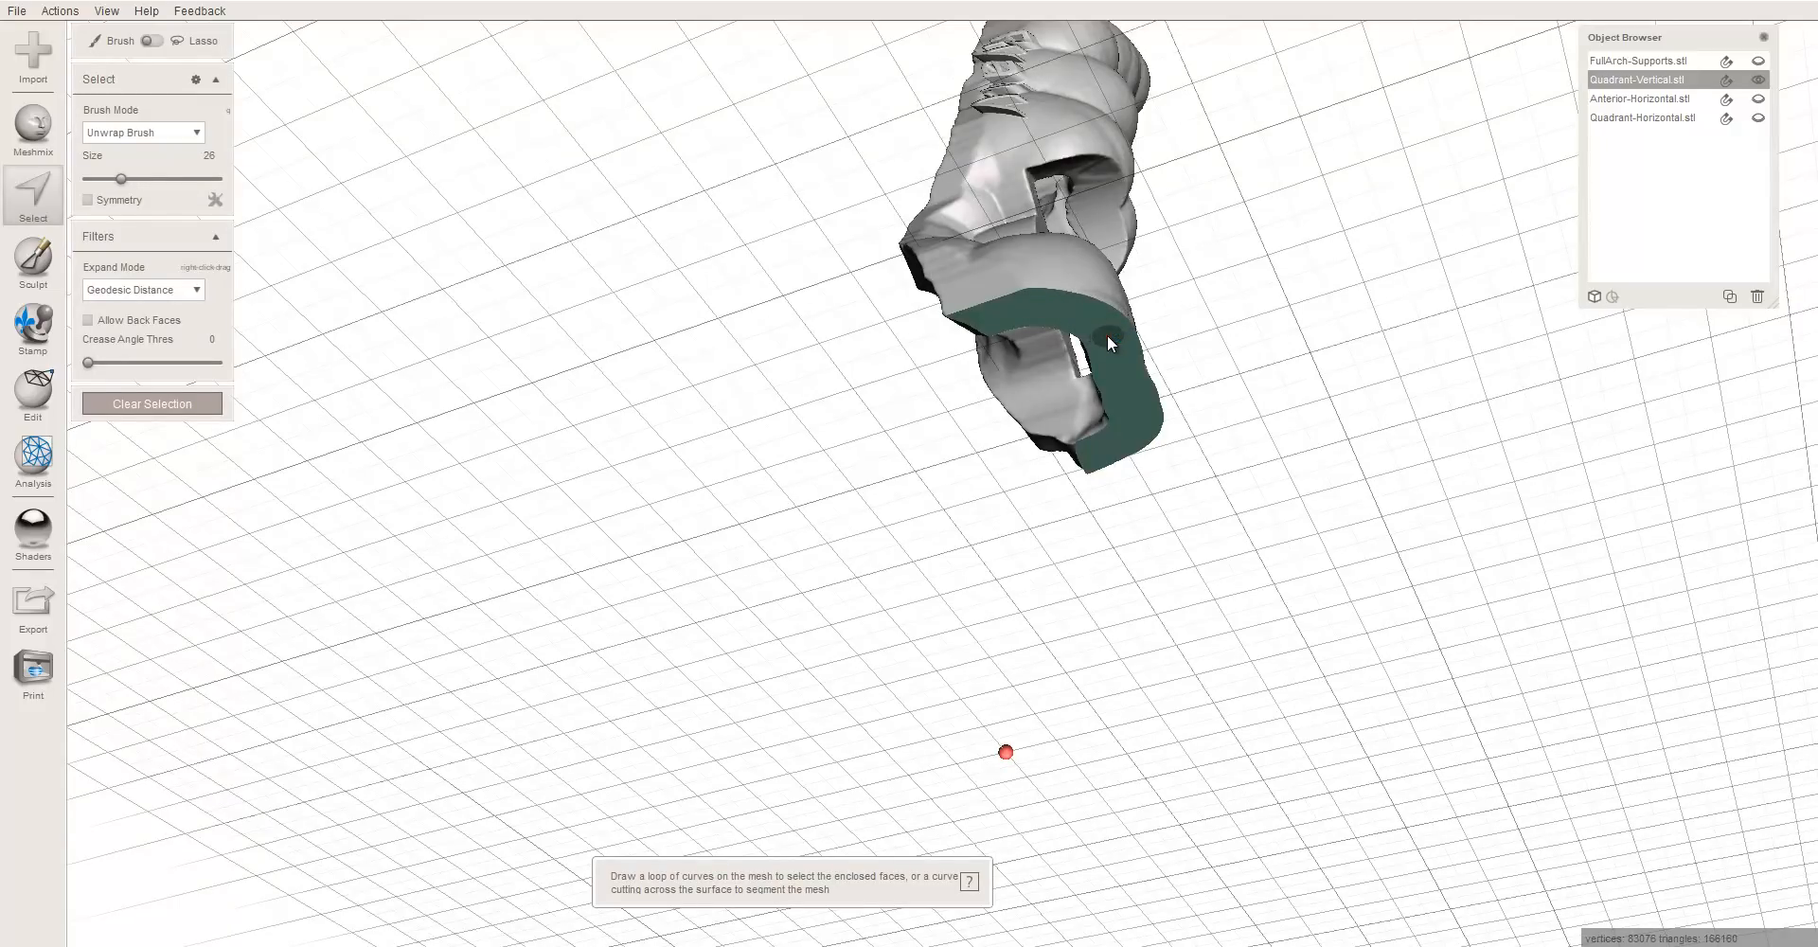
pyautogui.doubleClick(1106, 333)
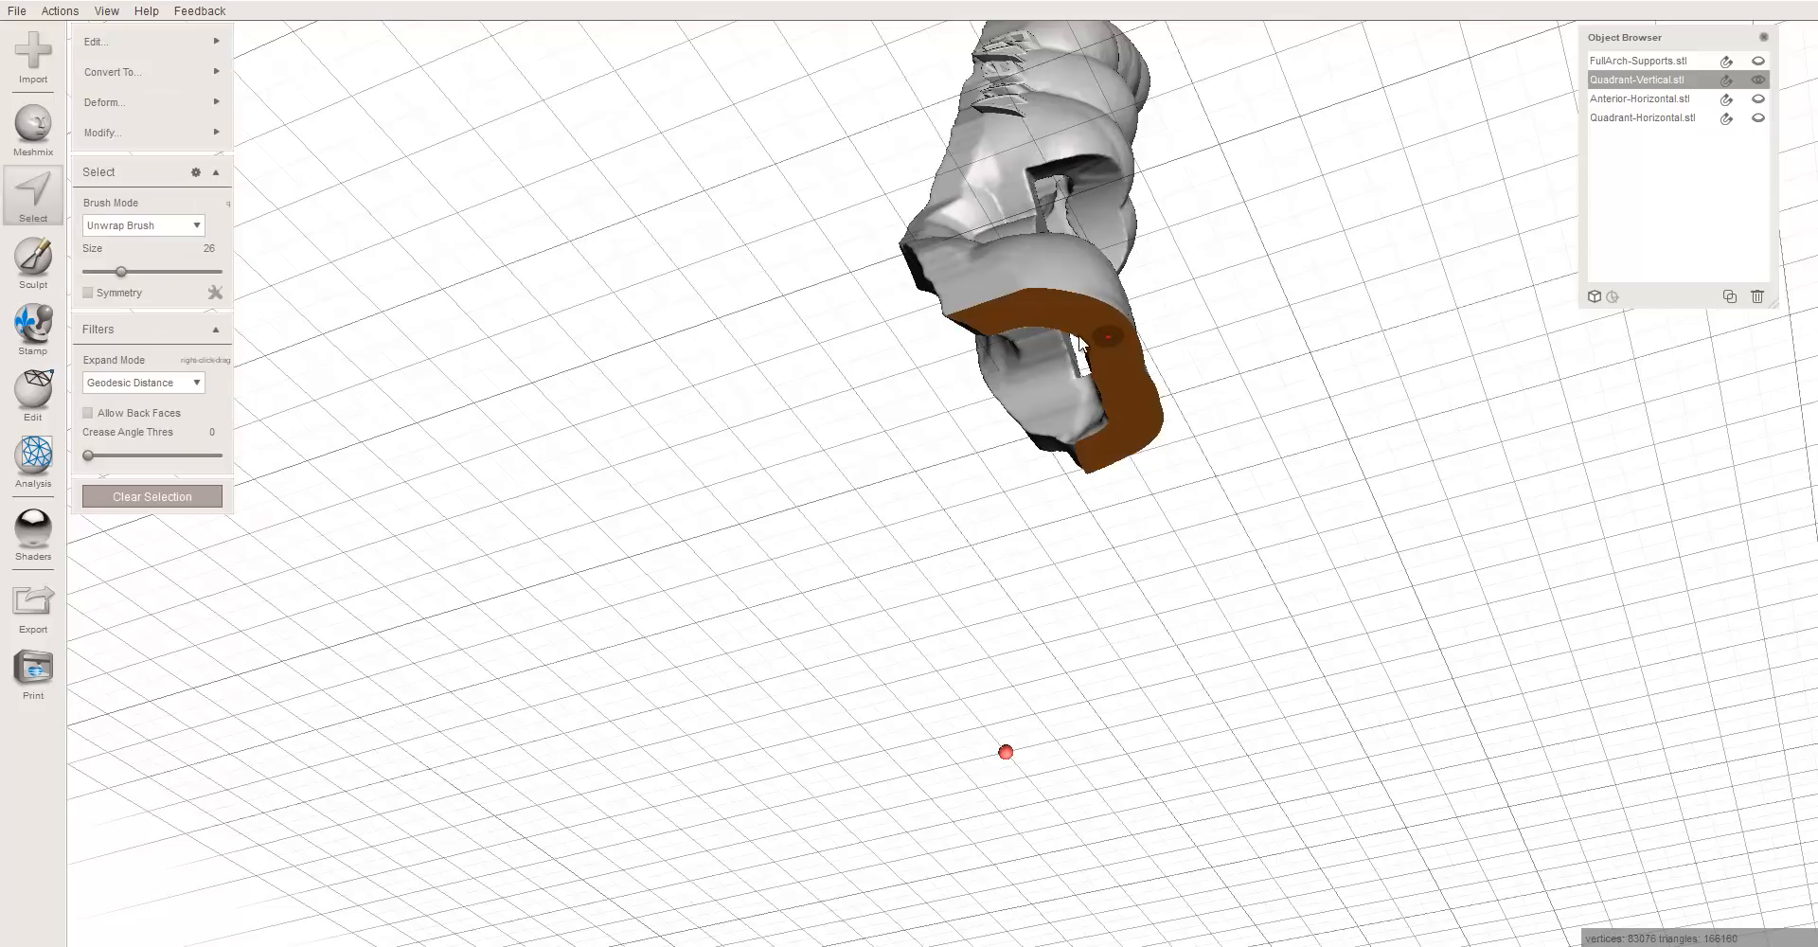
pyautogui.moveTo(1186, 357); pyautogui.dragTo(980, 410, button='right')
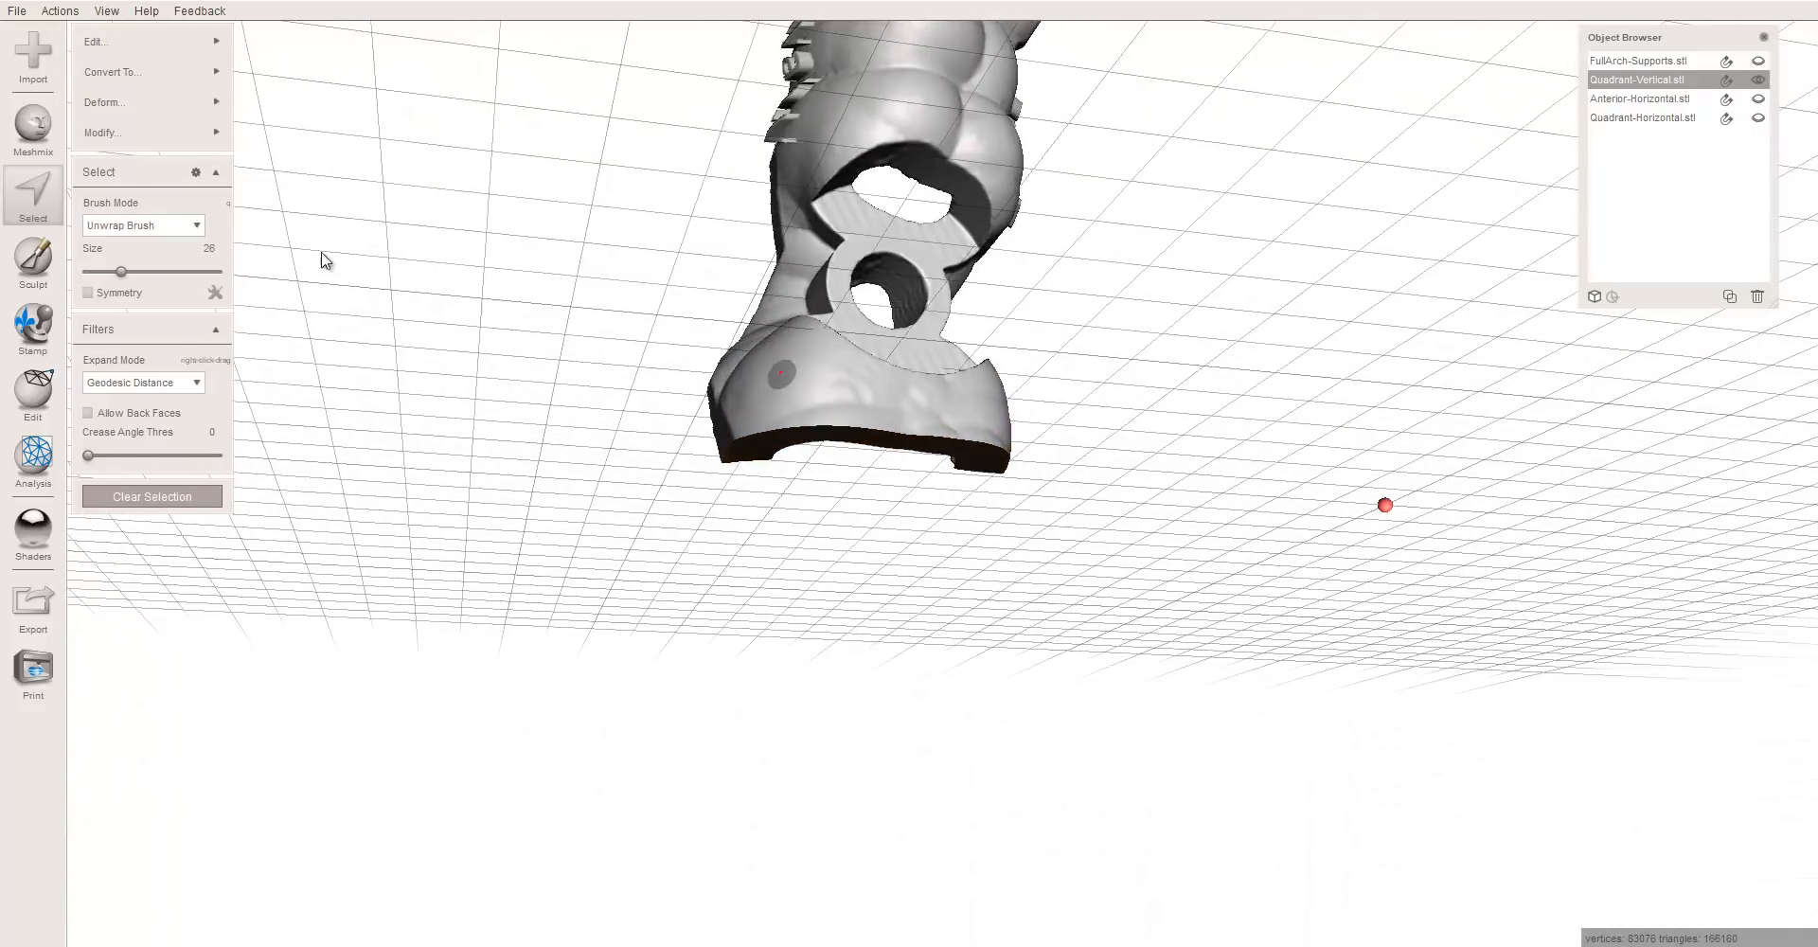
pyautogui.moveTo(558, 282); pyautogui.dragTo(563, 292, button='right')
pyautogui.moveTo(142, 41)
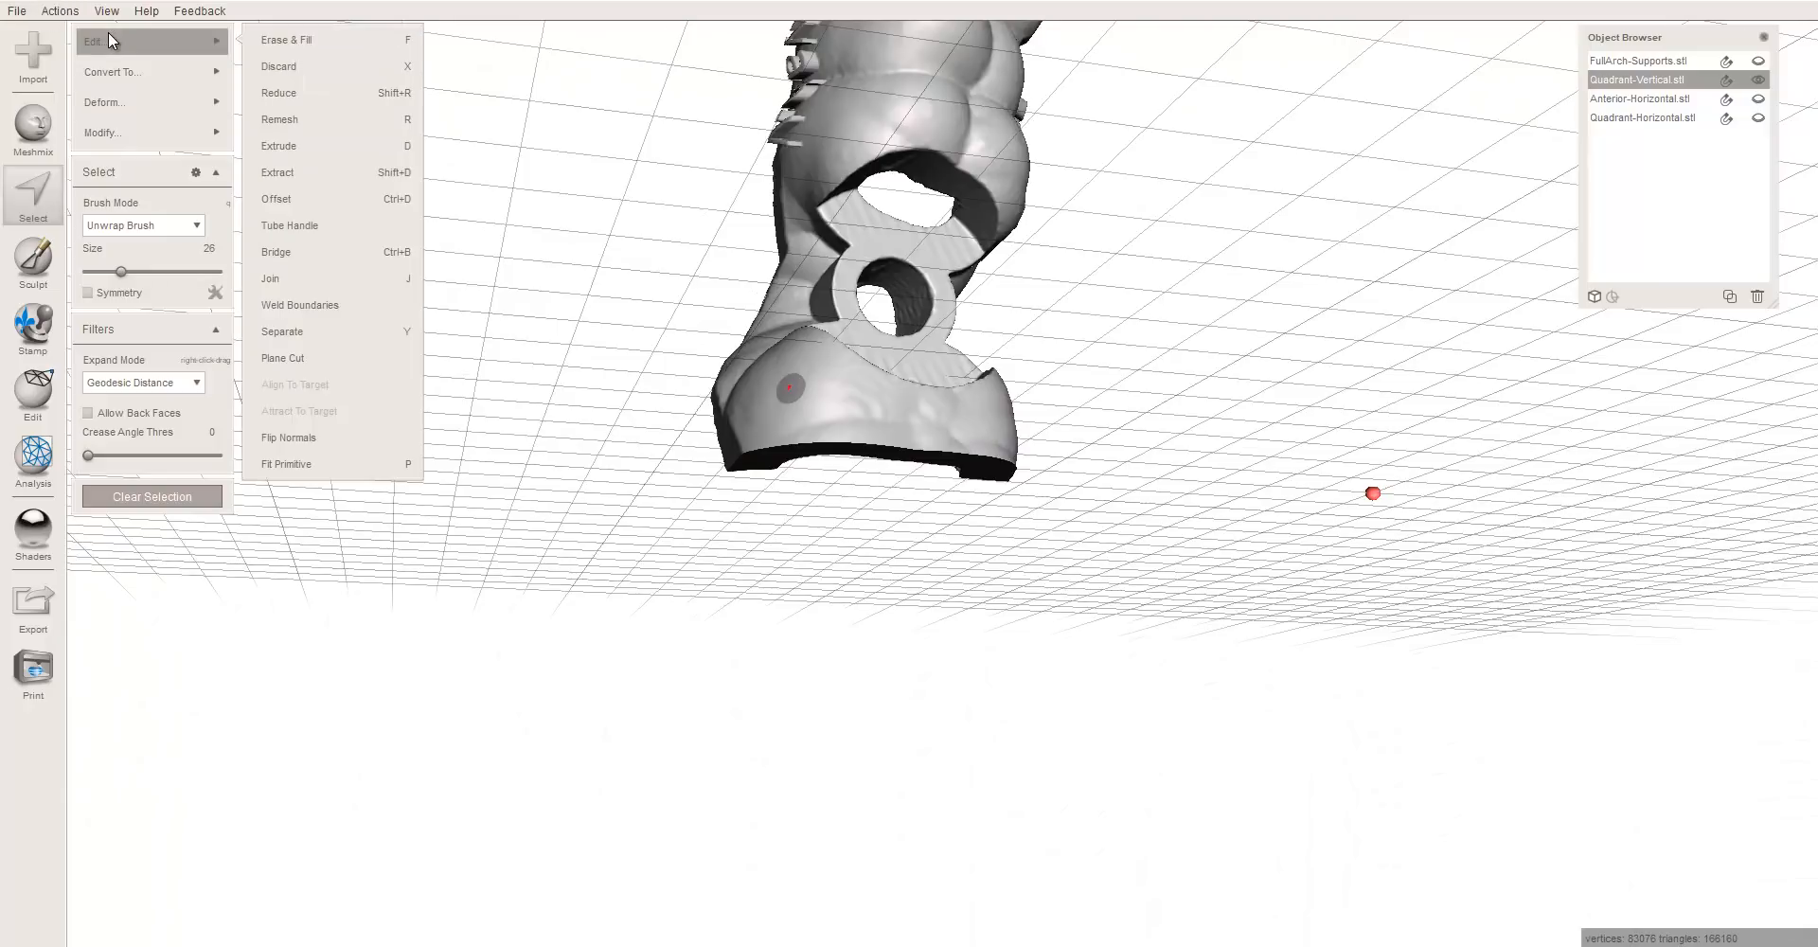
# - Extrude the selected base face of the quadrant guide with an offset of 2 mm and accept the extrusion
pyautogui.click(326, 147)
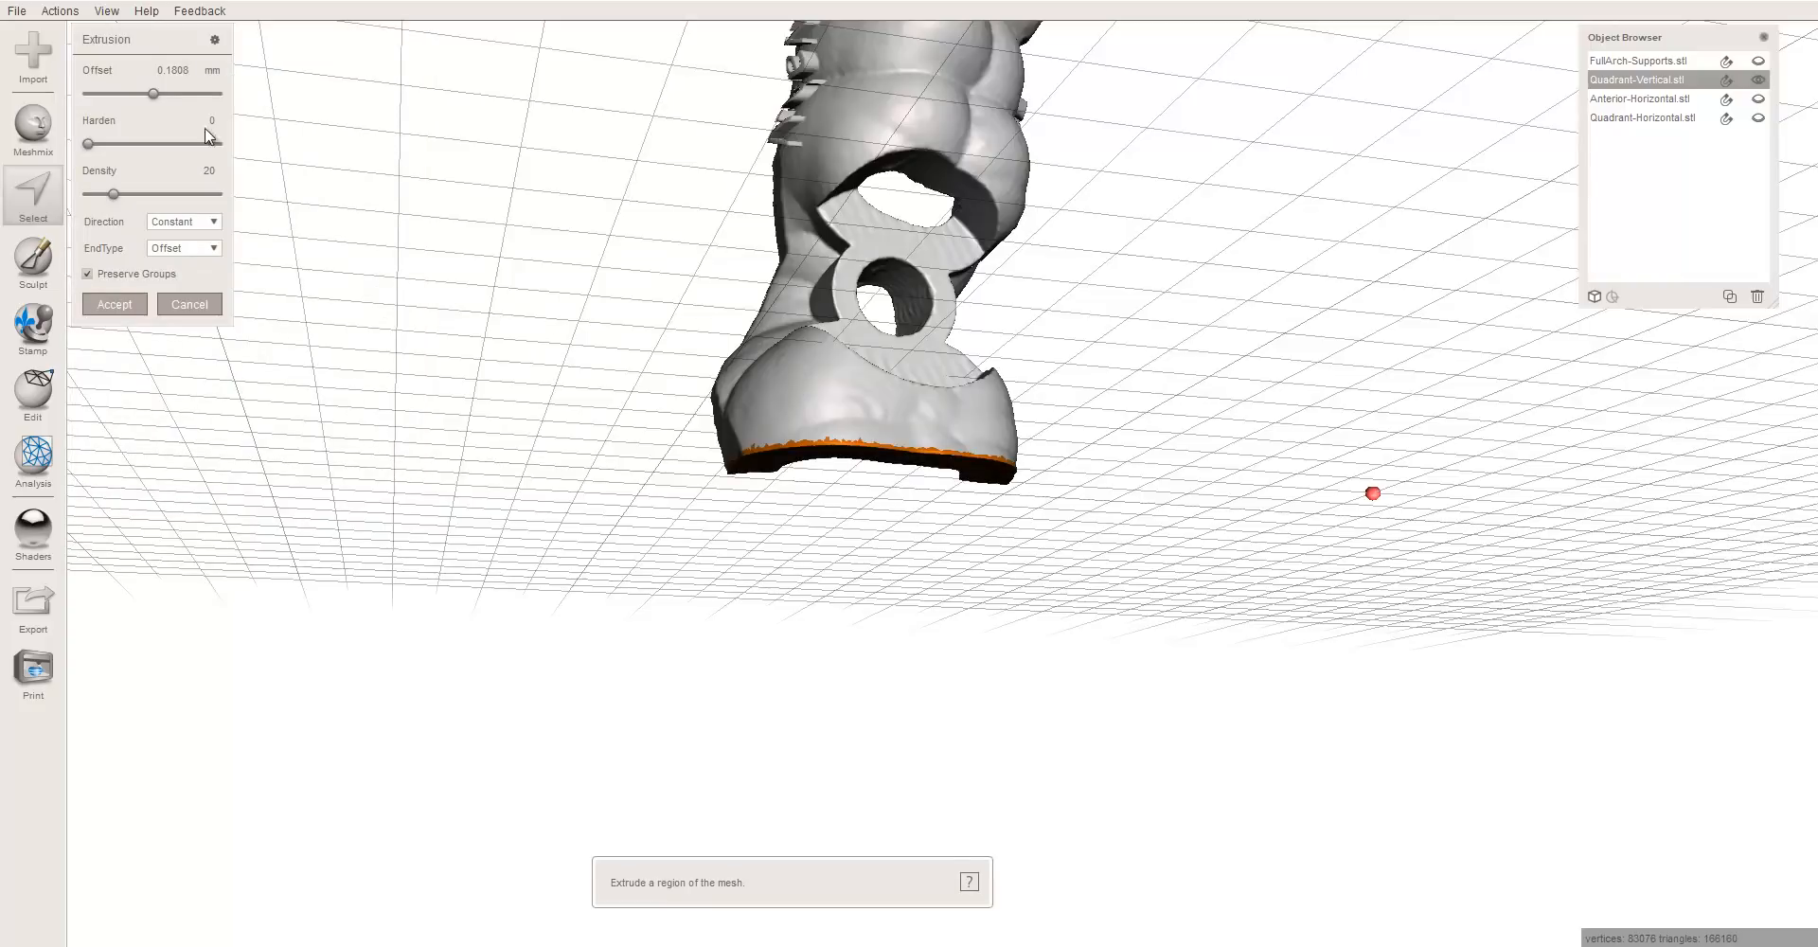
pyautogui.doubleClick(174, 71)
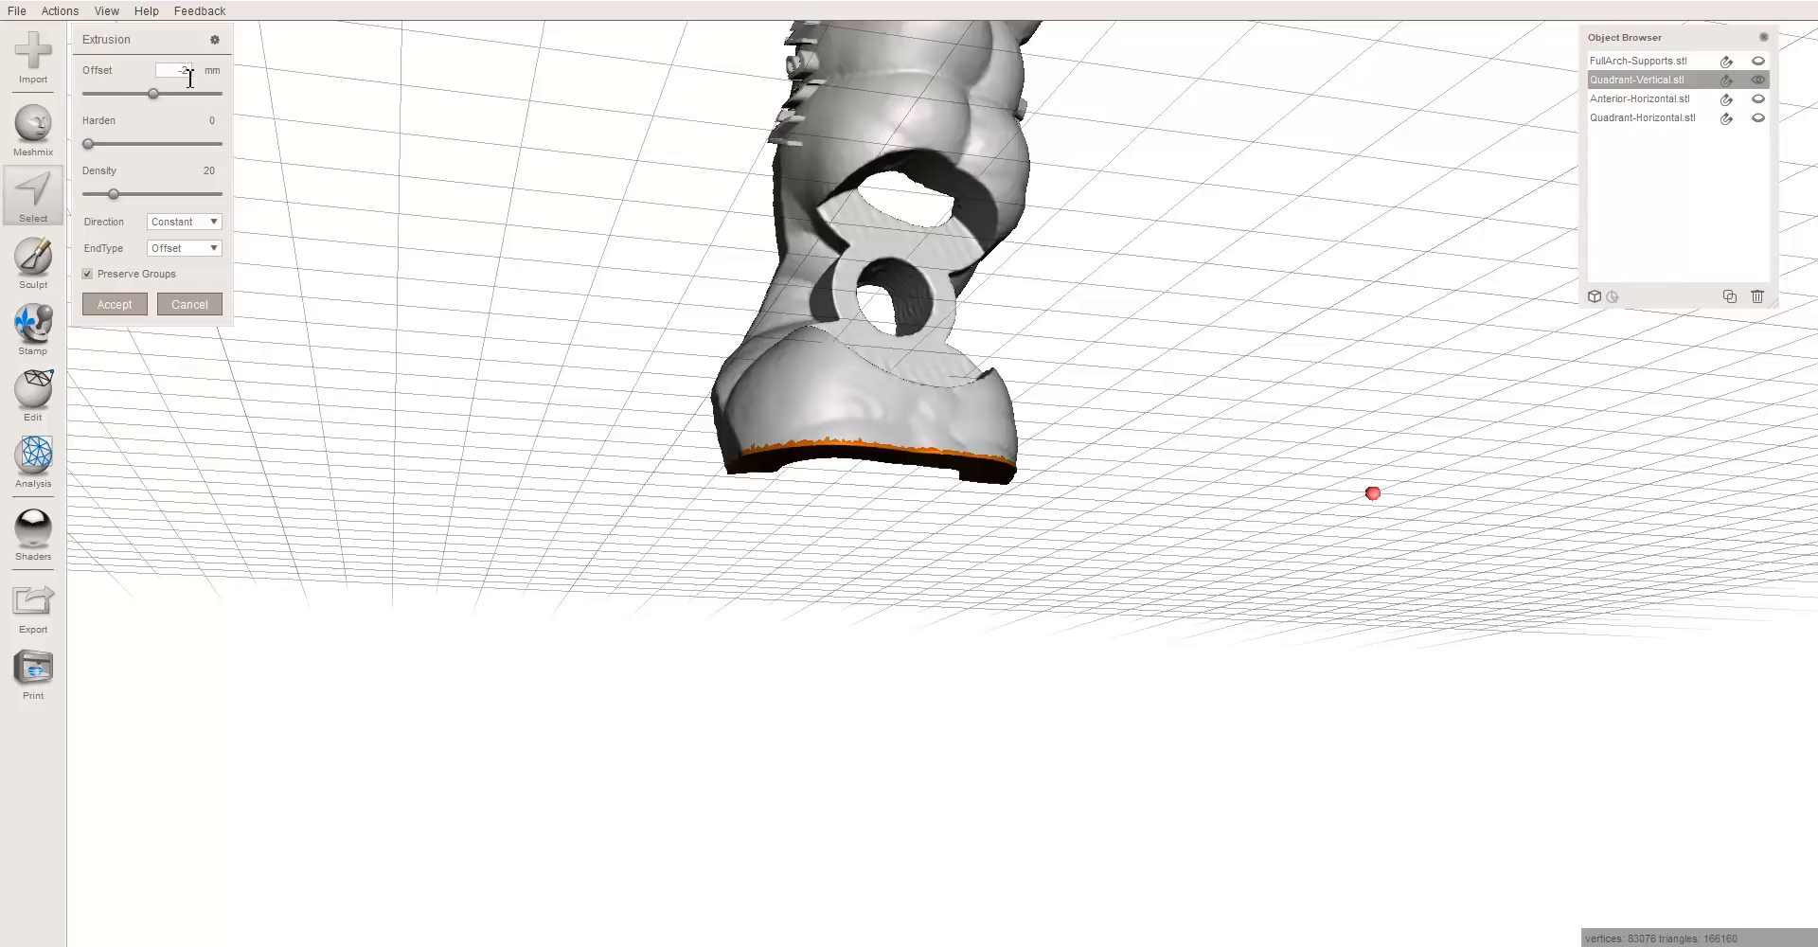
pyautogui.press('Return')
pyautogui.moveTo(607, 370); pyautogui.dragTo(845, 458, button='right')
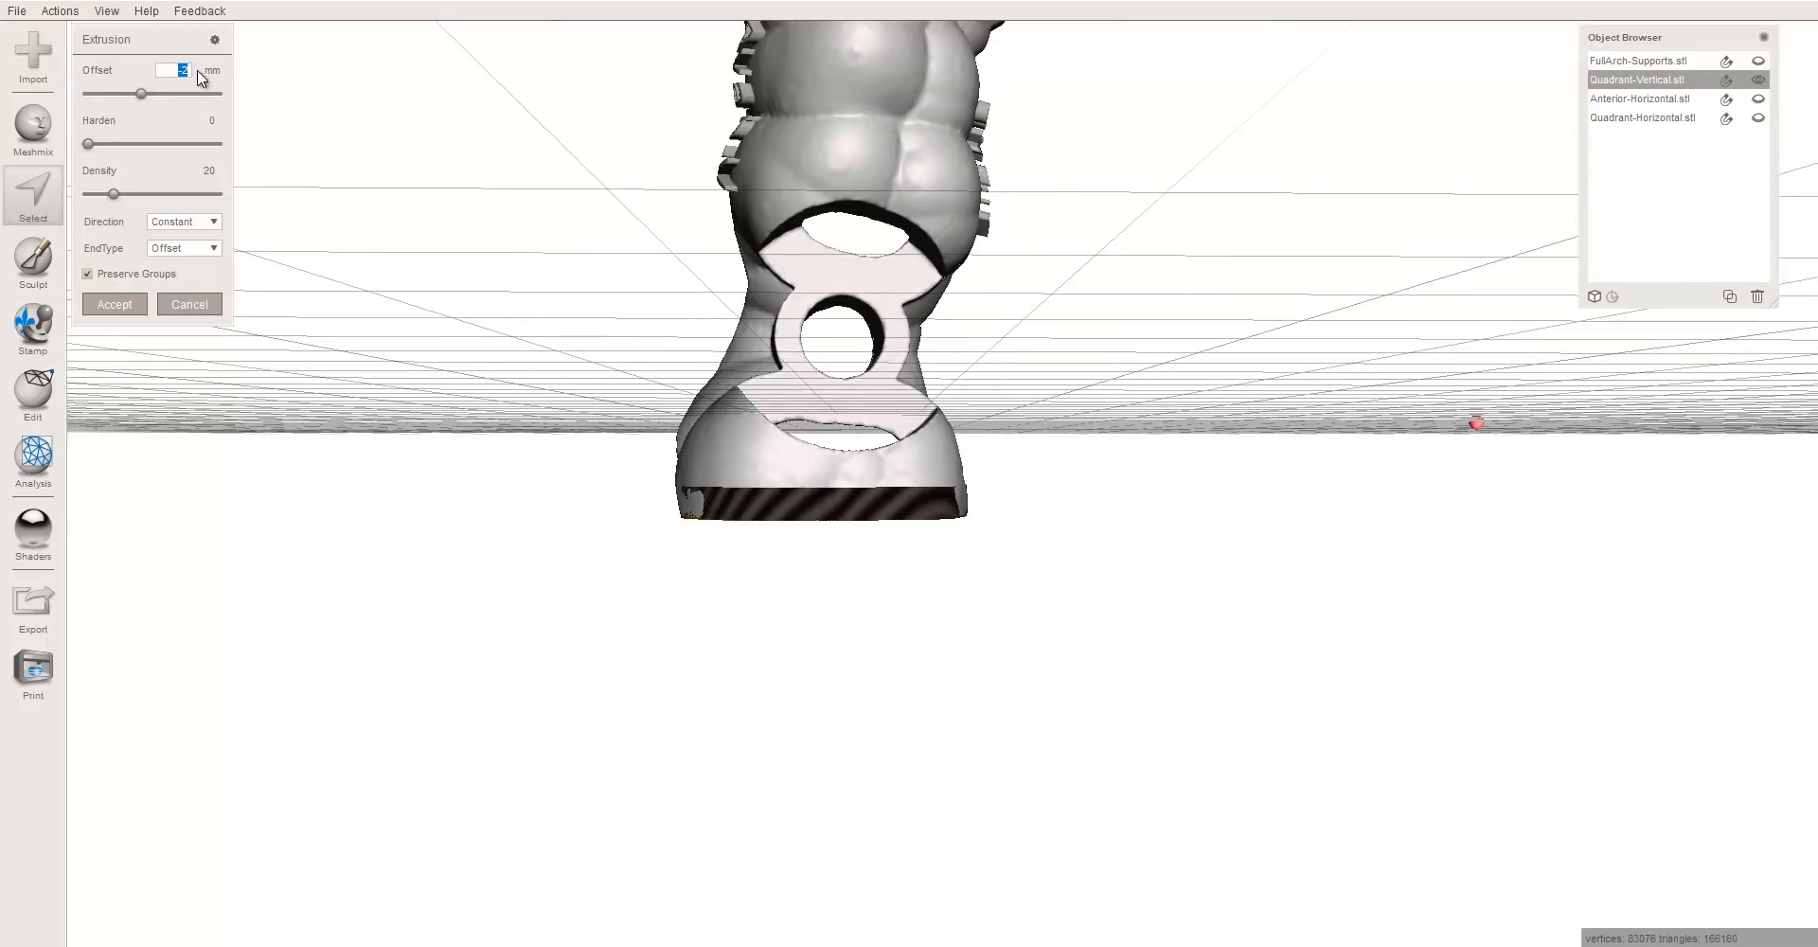
pyautogui.press('Return')
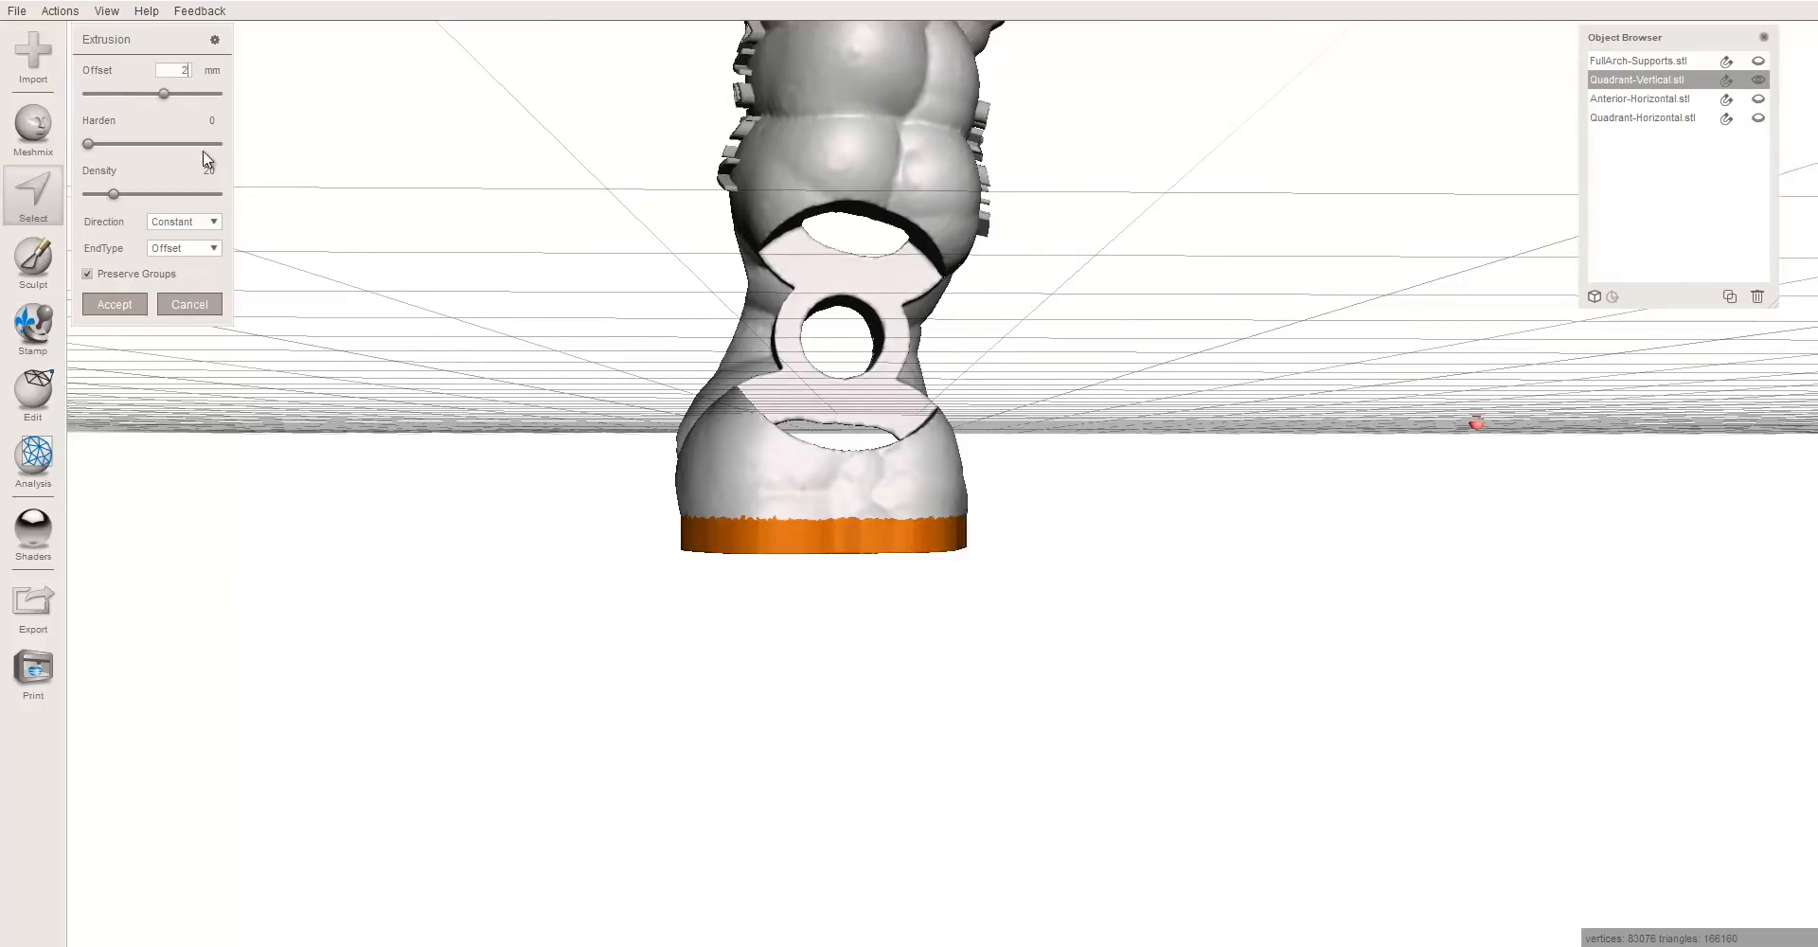
pyautogui.moveTo(303, 378); pyautogui.dragTo(669, 486, button='right')
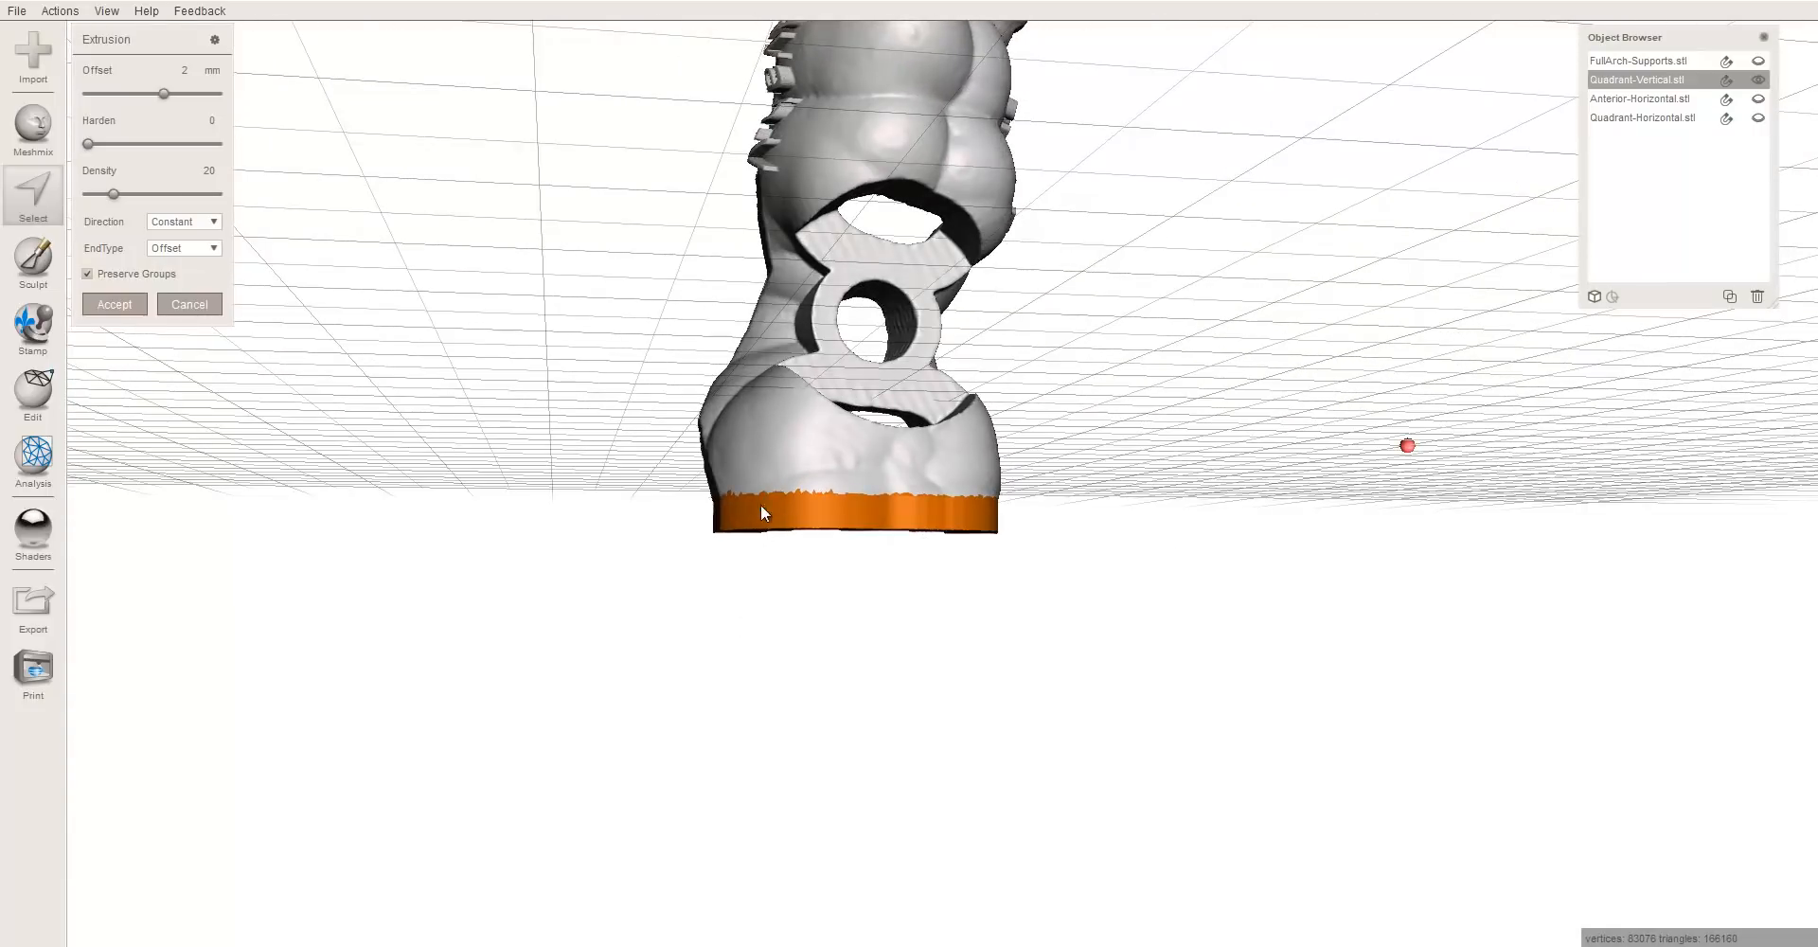
pyautogui.click(126, 301)
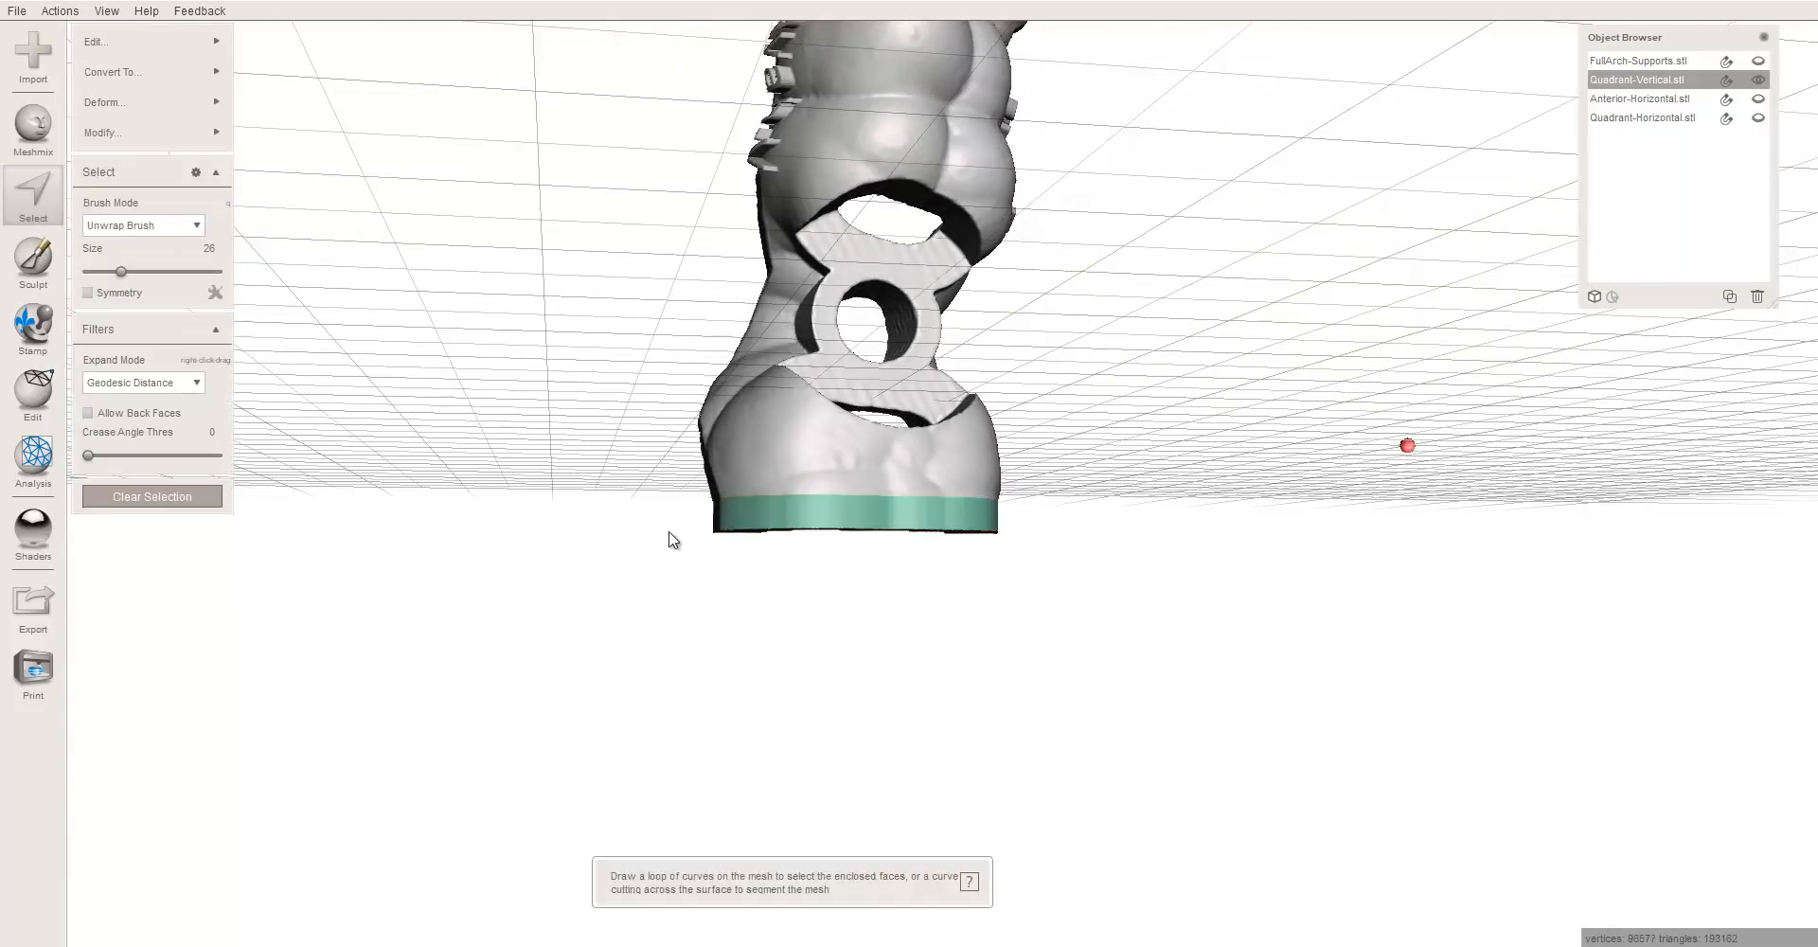
# - Export the quadrant guide to the Modified folder as Quadrant-Vertical-PrintReady in STL Binary Format
pyautogui.moveTo(669, 536)
pyautogui.mouseDown(button='right')
pyautogui.moveTo(811, 491)
pyautogui.moveTo(1257, 496)
pyautogui.moveTo(1239, 535)
pyautogui.mouseUp(button='right')
pyautogui.scroll(5, 1152, 585)
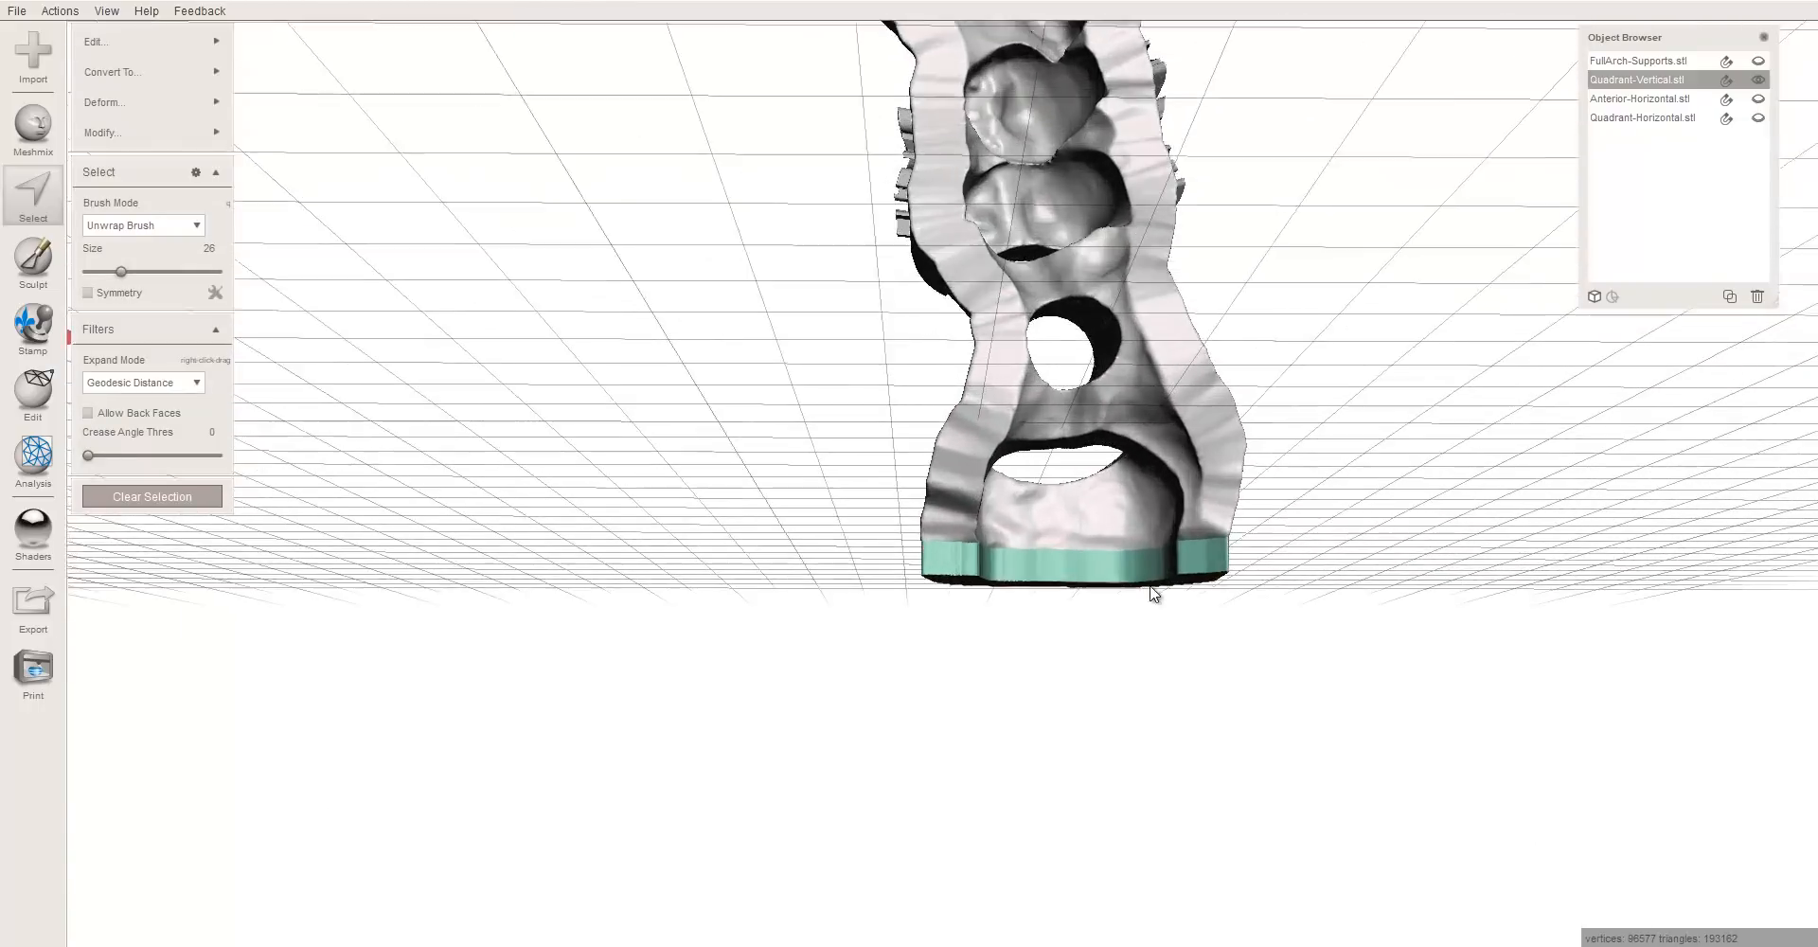
pyautogui.moveTo(913, 606); pyautogui.dragTo(975, 582, button='right')
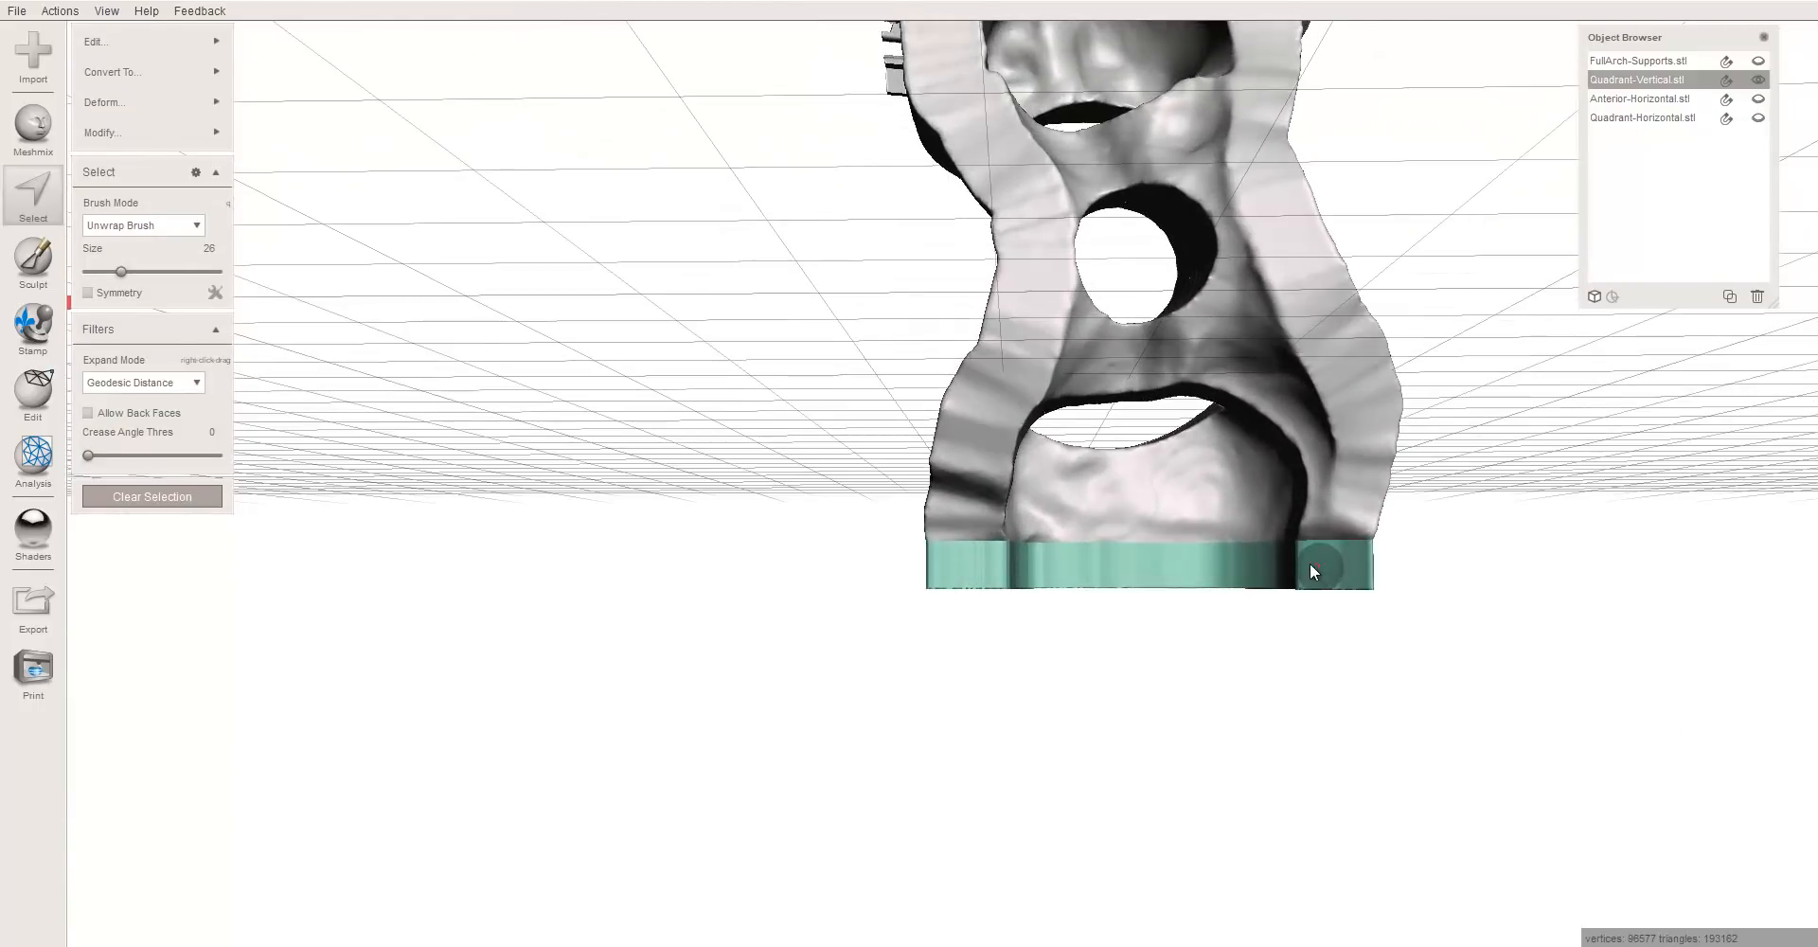
pyautogui.moveTo(1396, 560)
pyautogui.mouseDown(button='right')
pyautogui.moveTo(1319, 561)
pyautogui.moveTo(1411, 563)
pyautogui.mouseUp(button='right')
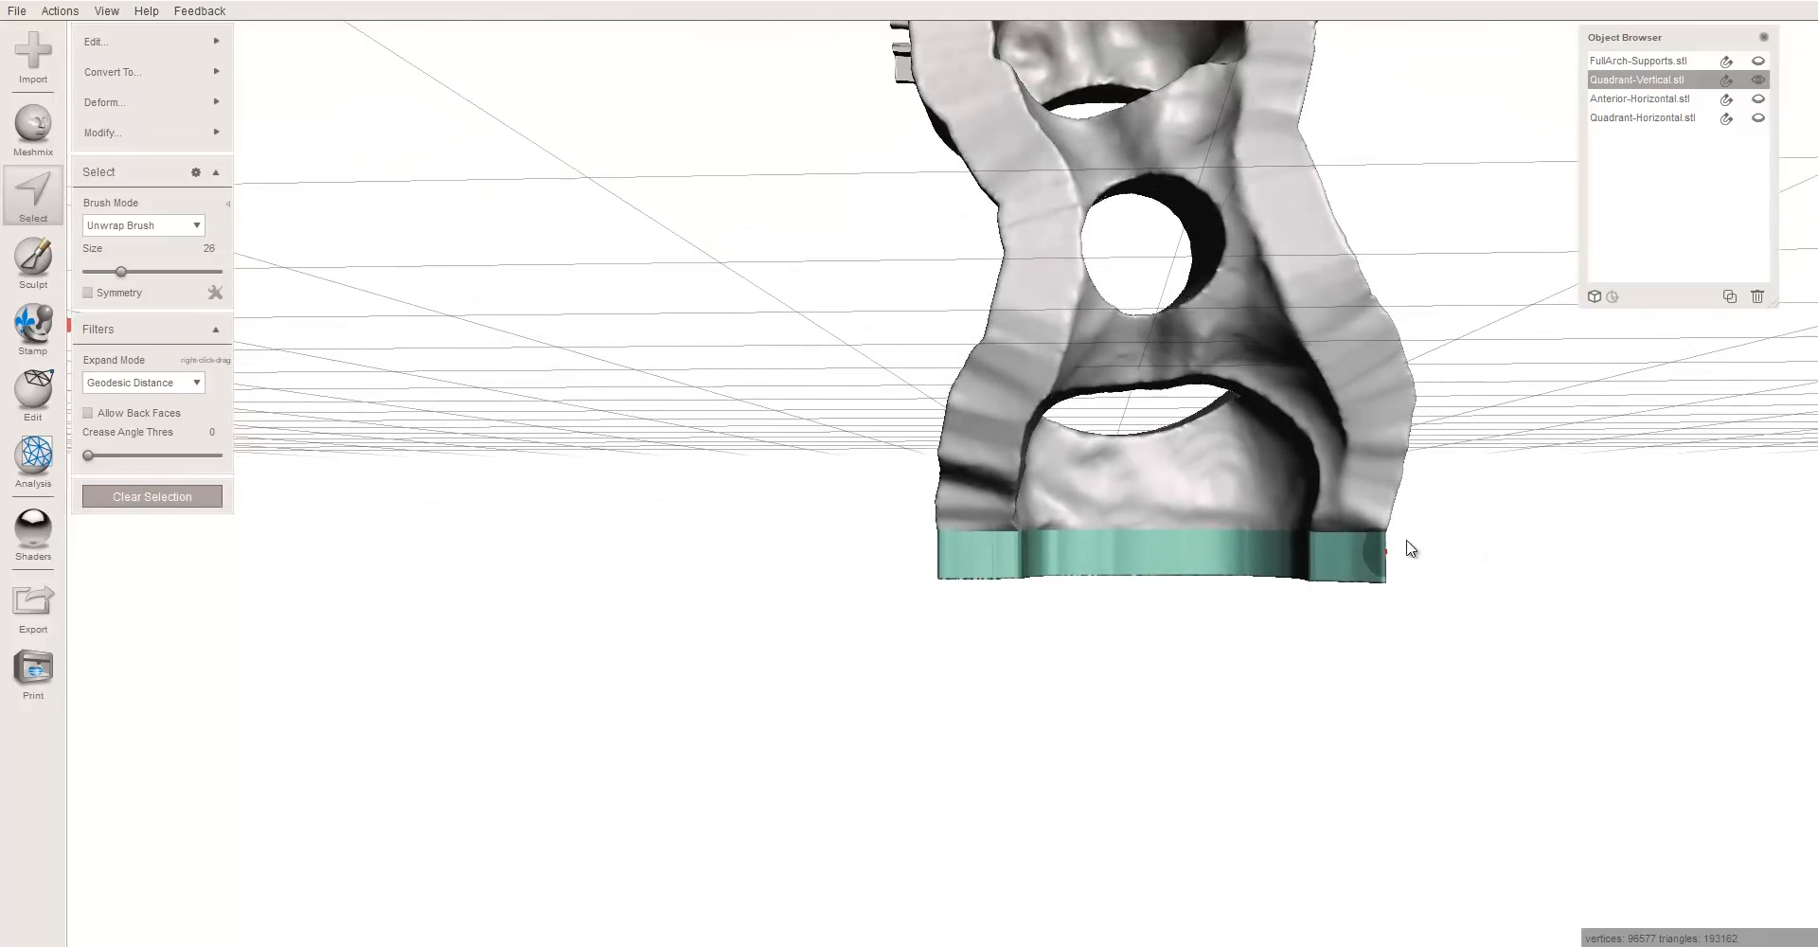
pyautogui.moveTo(1165, 493); pyautogui.dragTo(1238, 370, button='right')
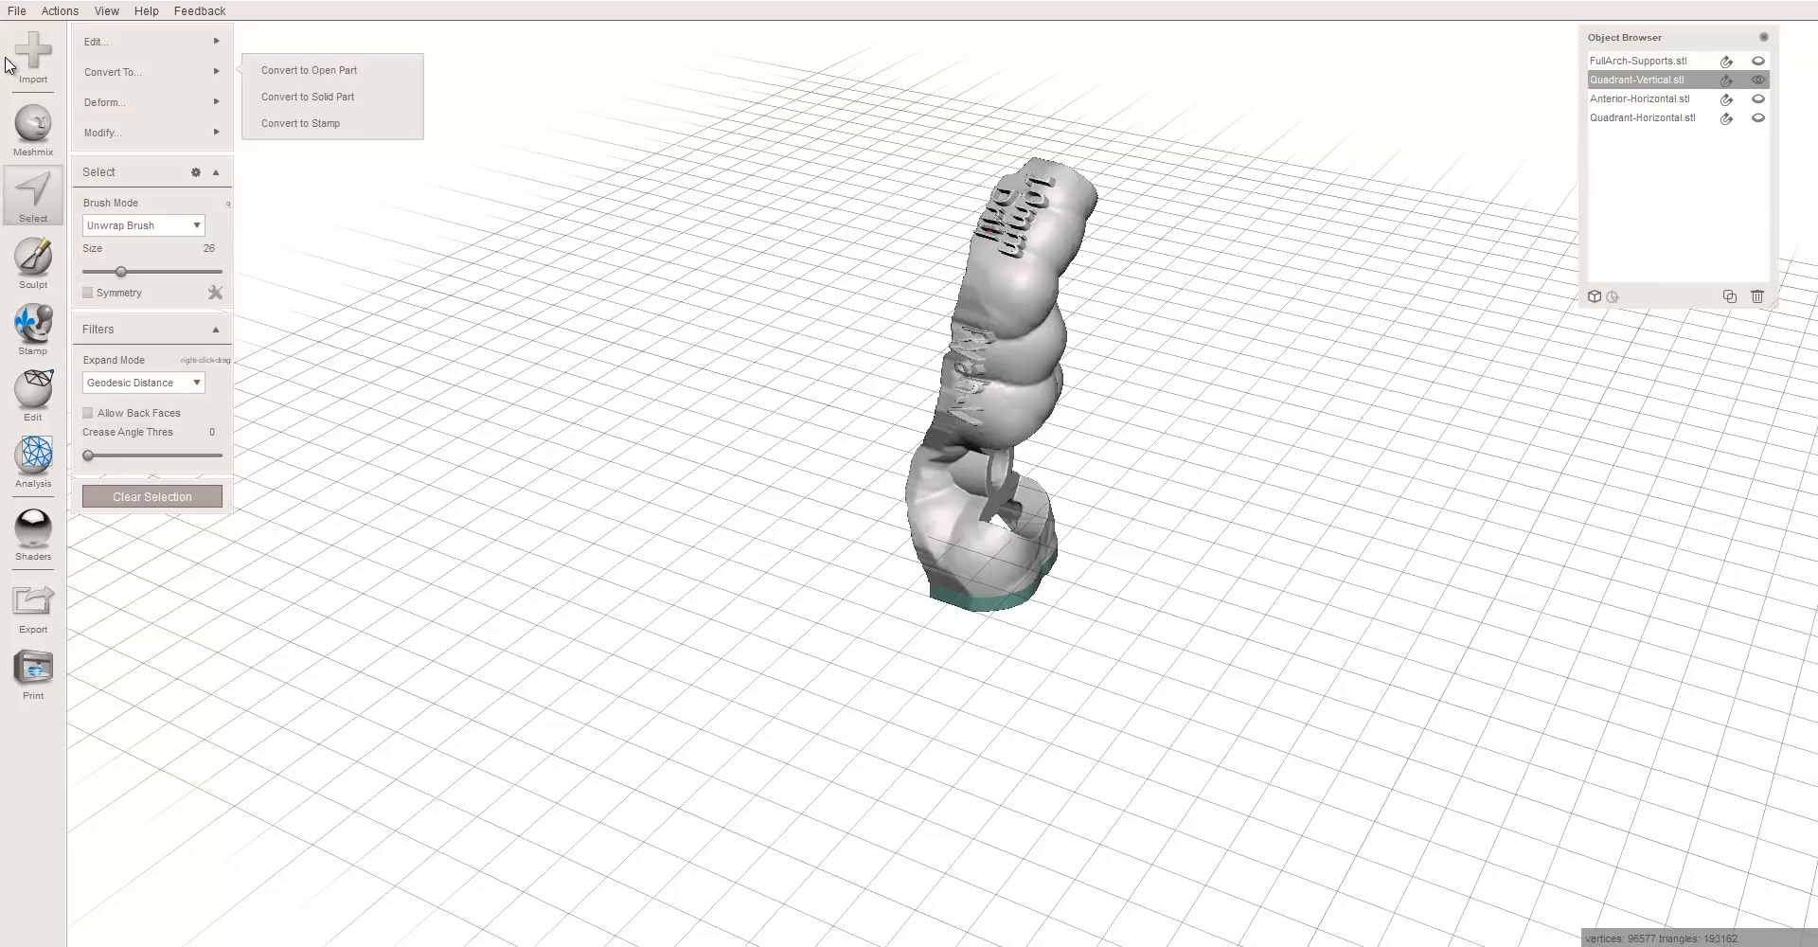
pyautogui.click(17, 11)
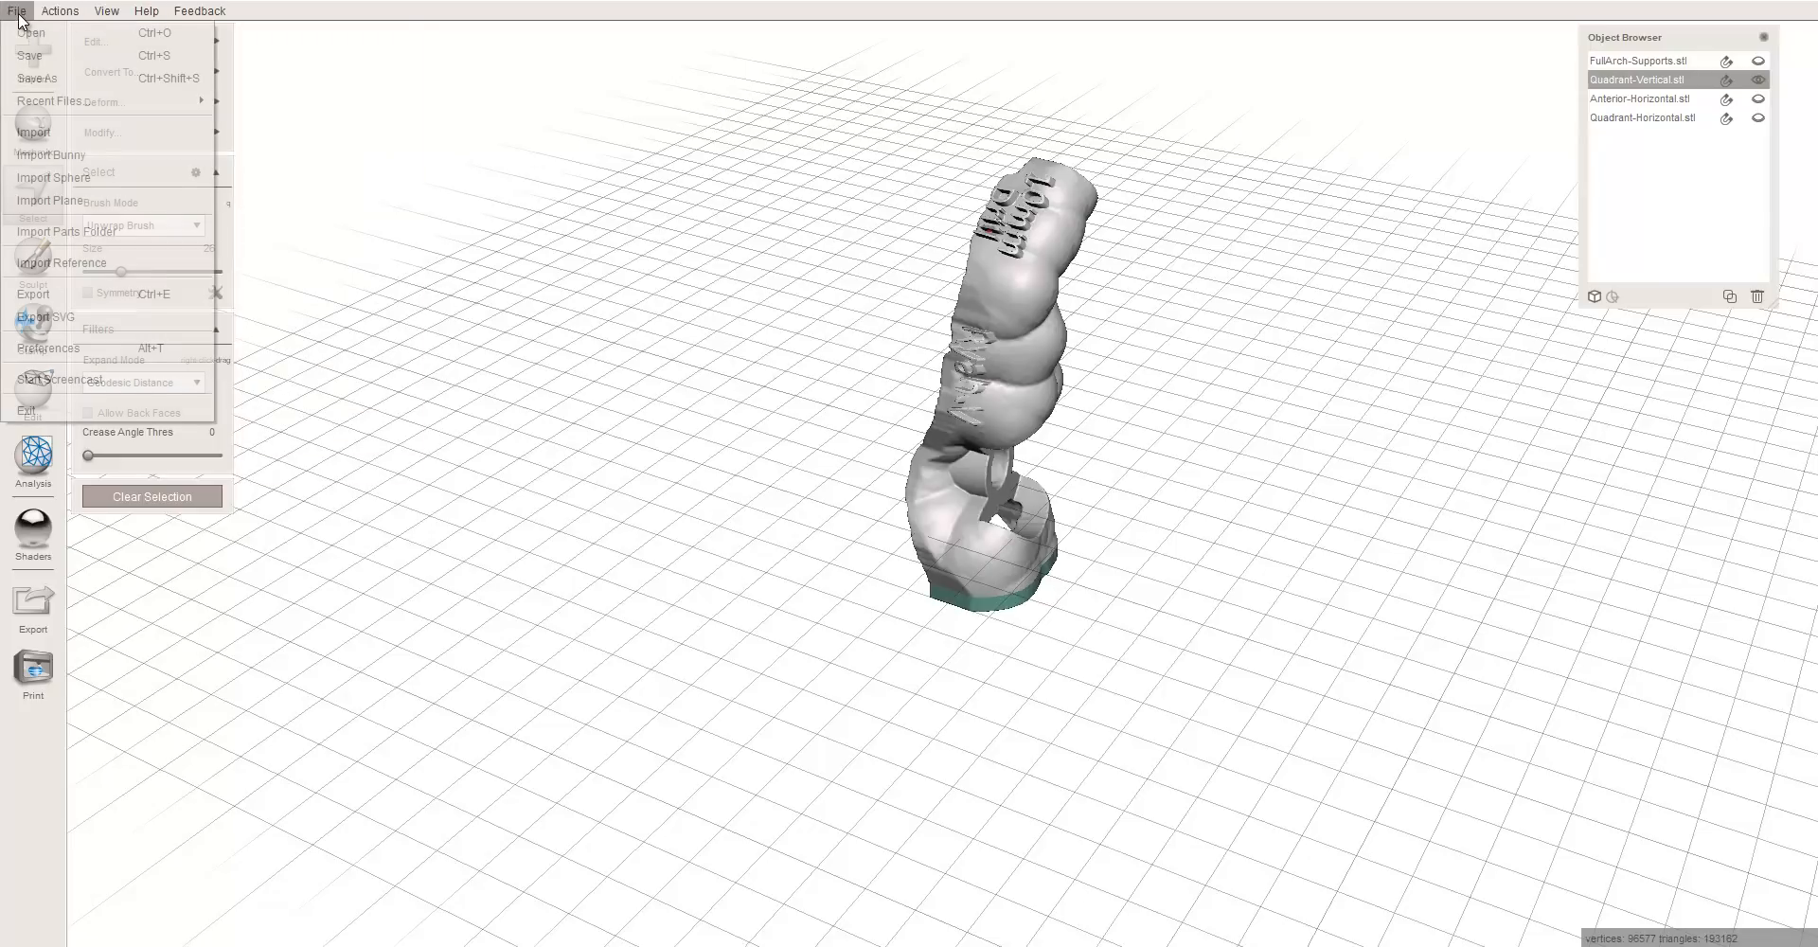
pyautogui.click(46, 297)
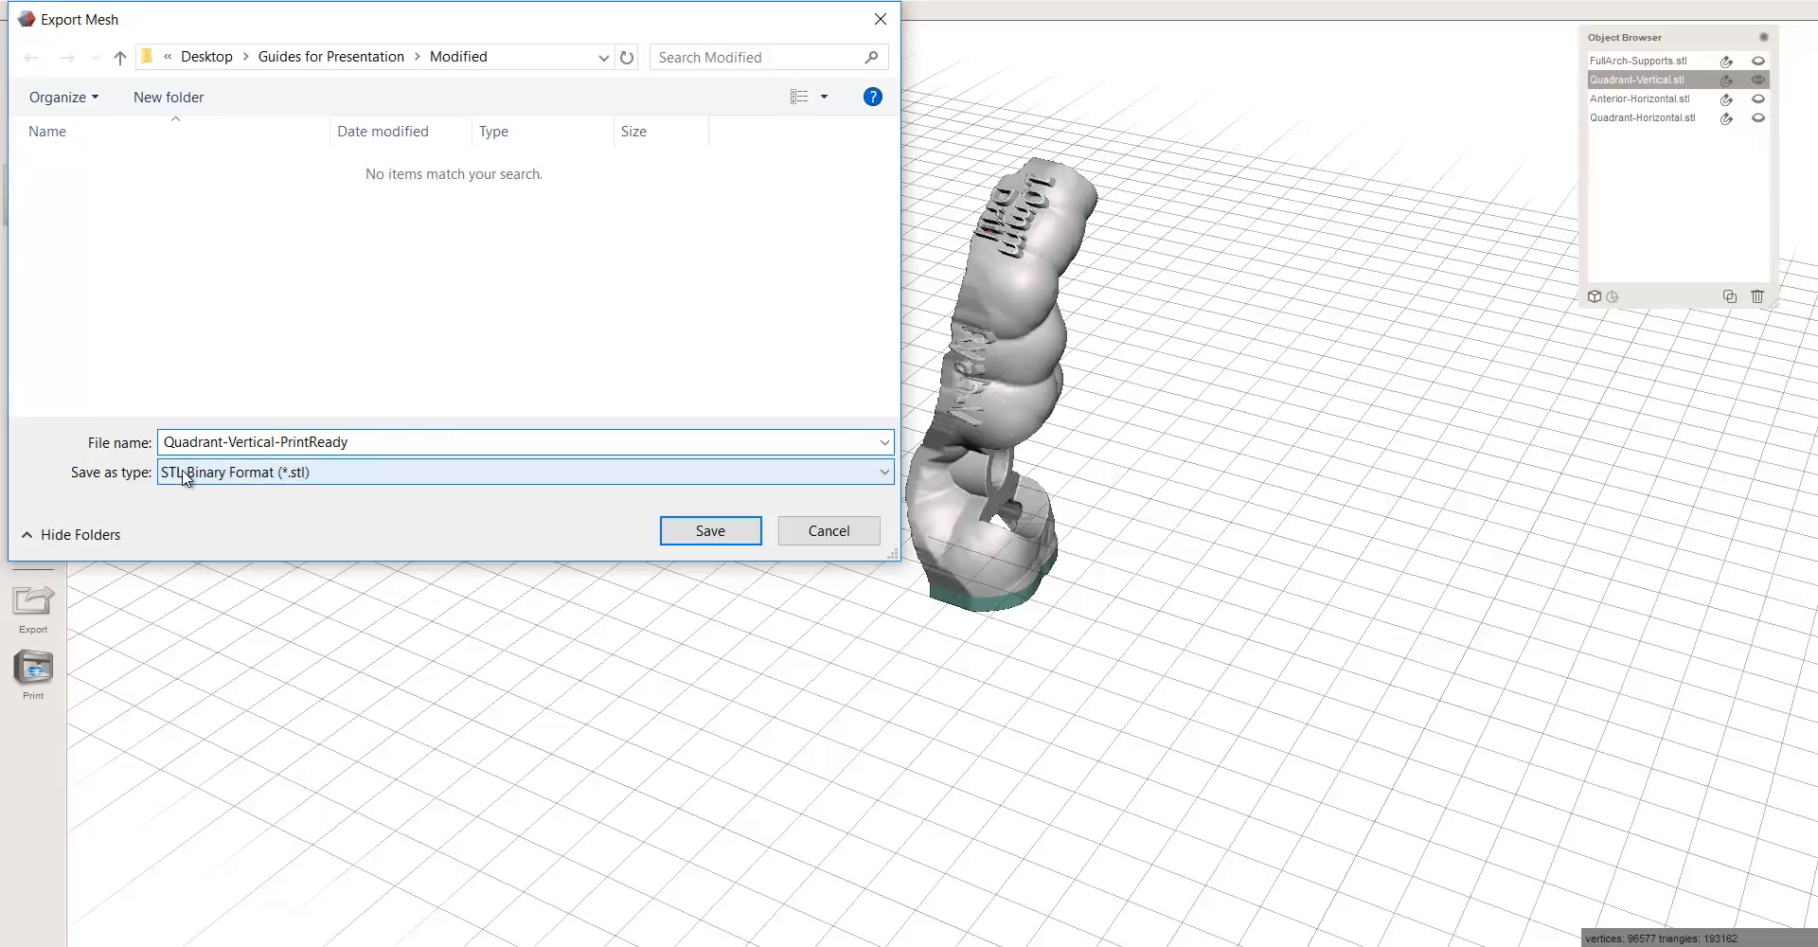
pyautogui.click(357, 482)
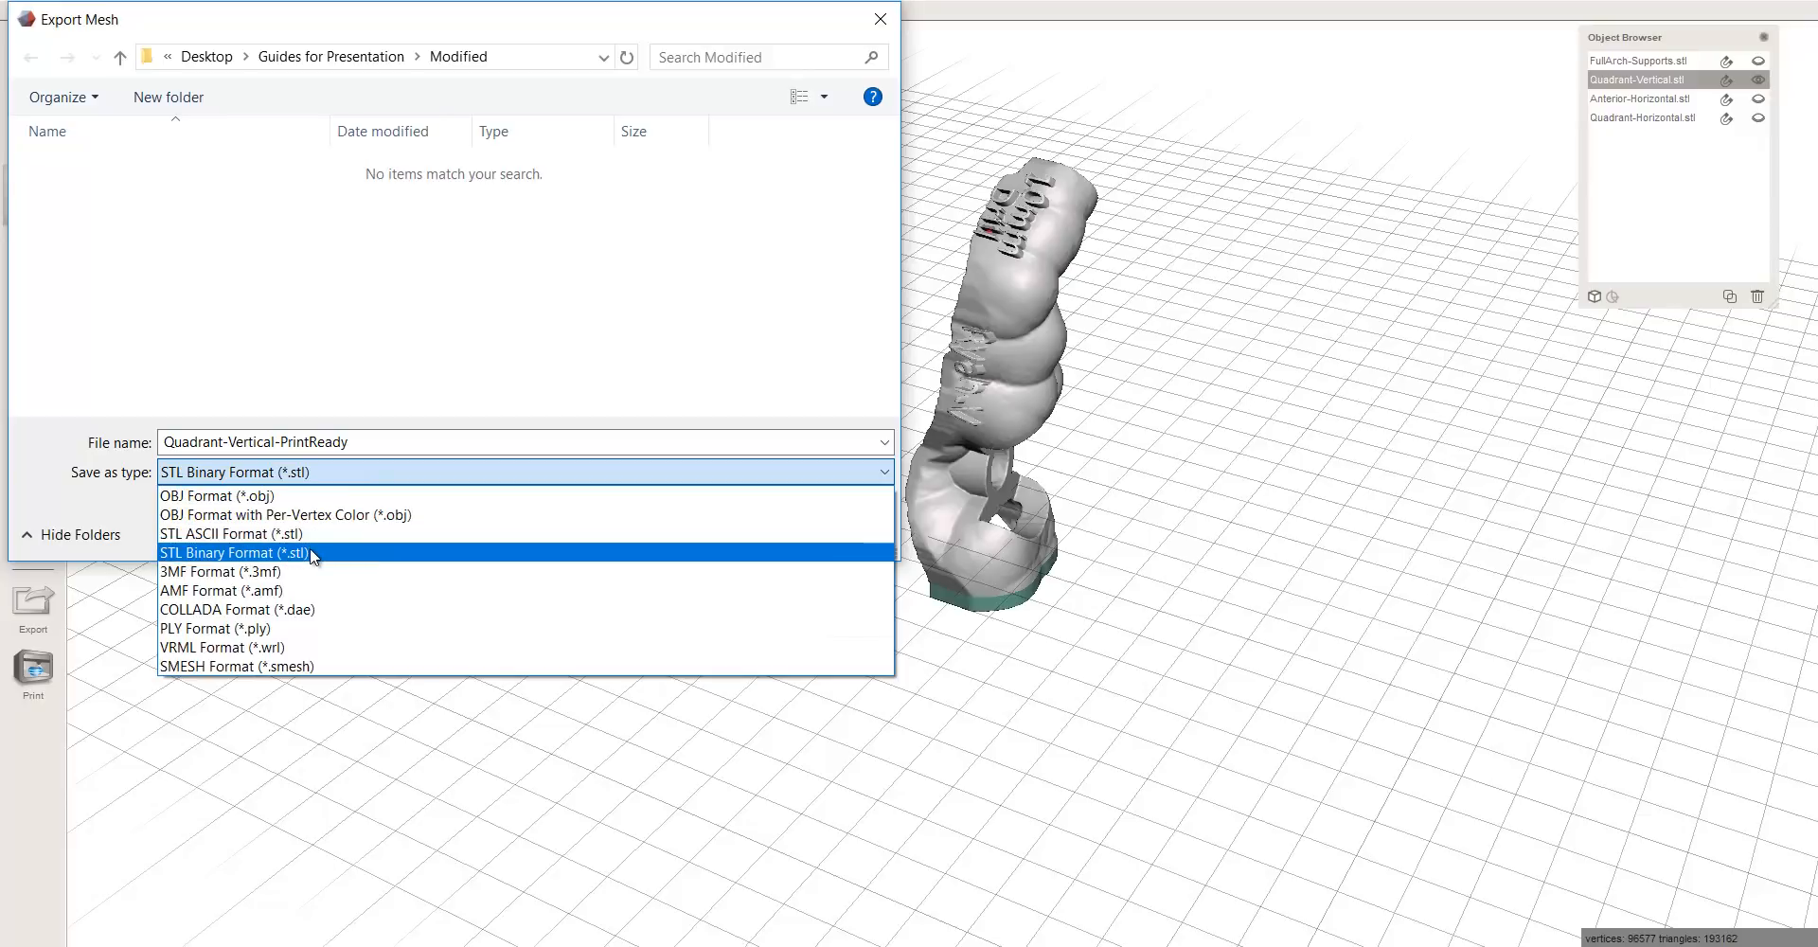
pyautogui.click(313, 551)
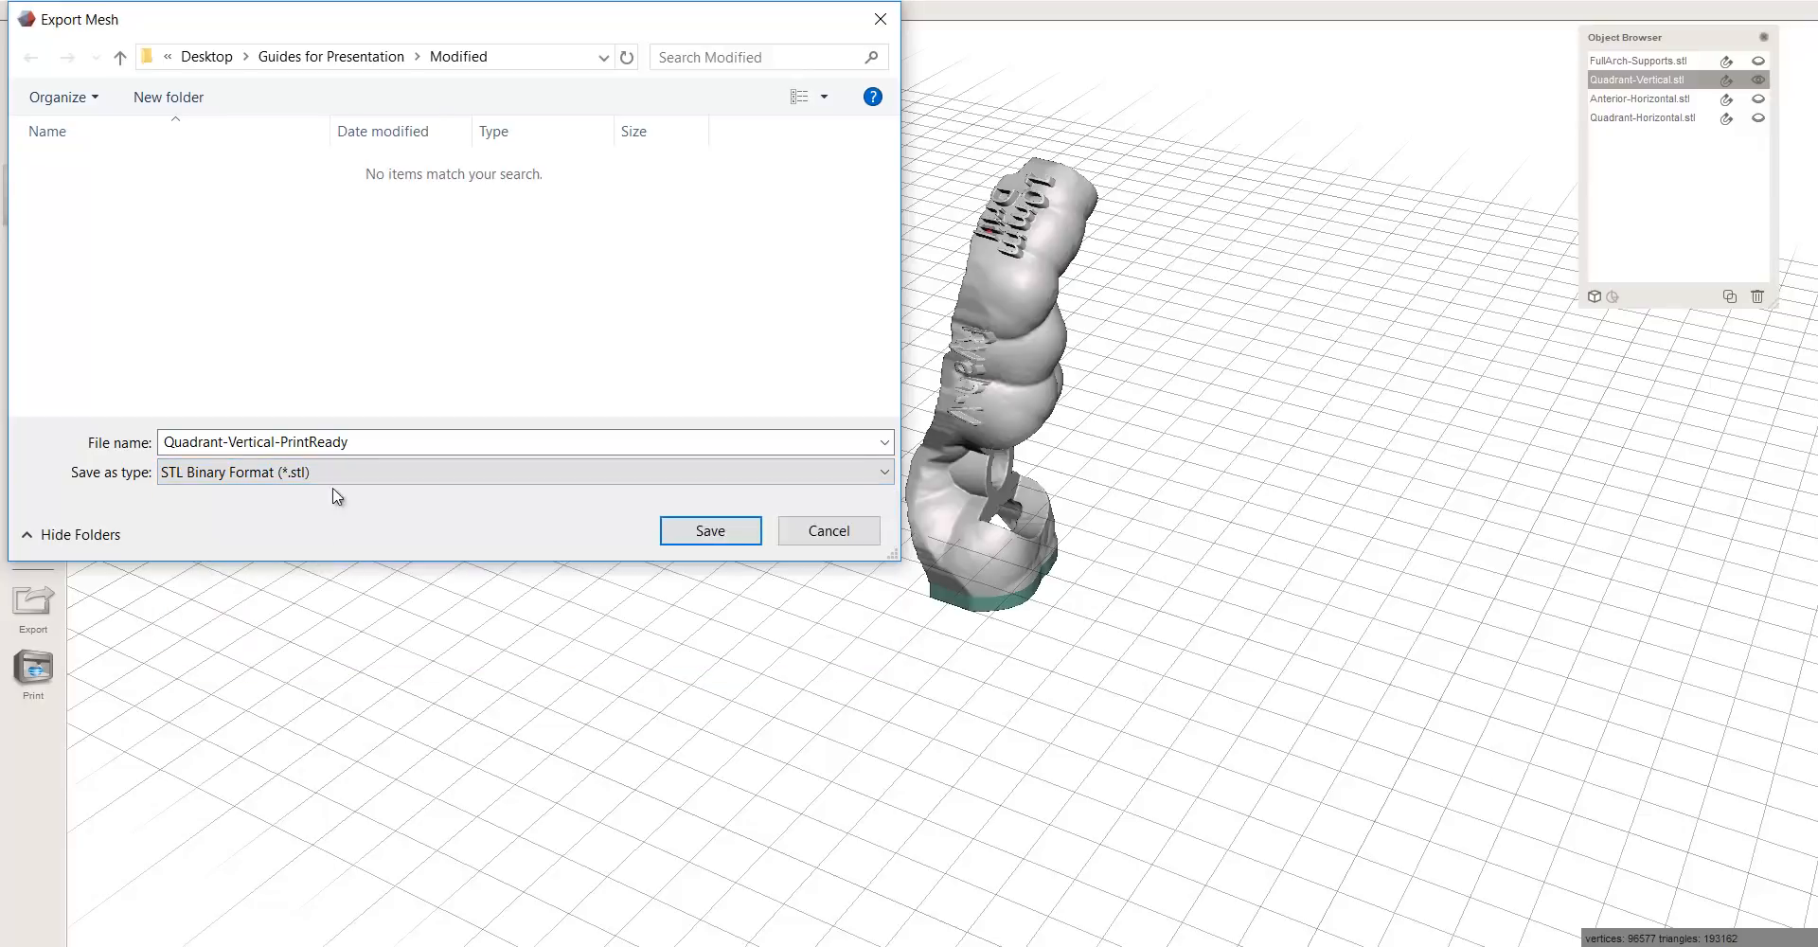
pyautogui.click(727, 530)
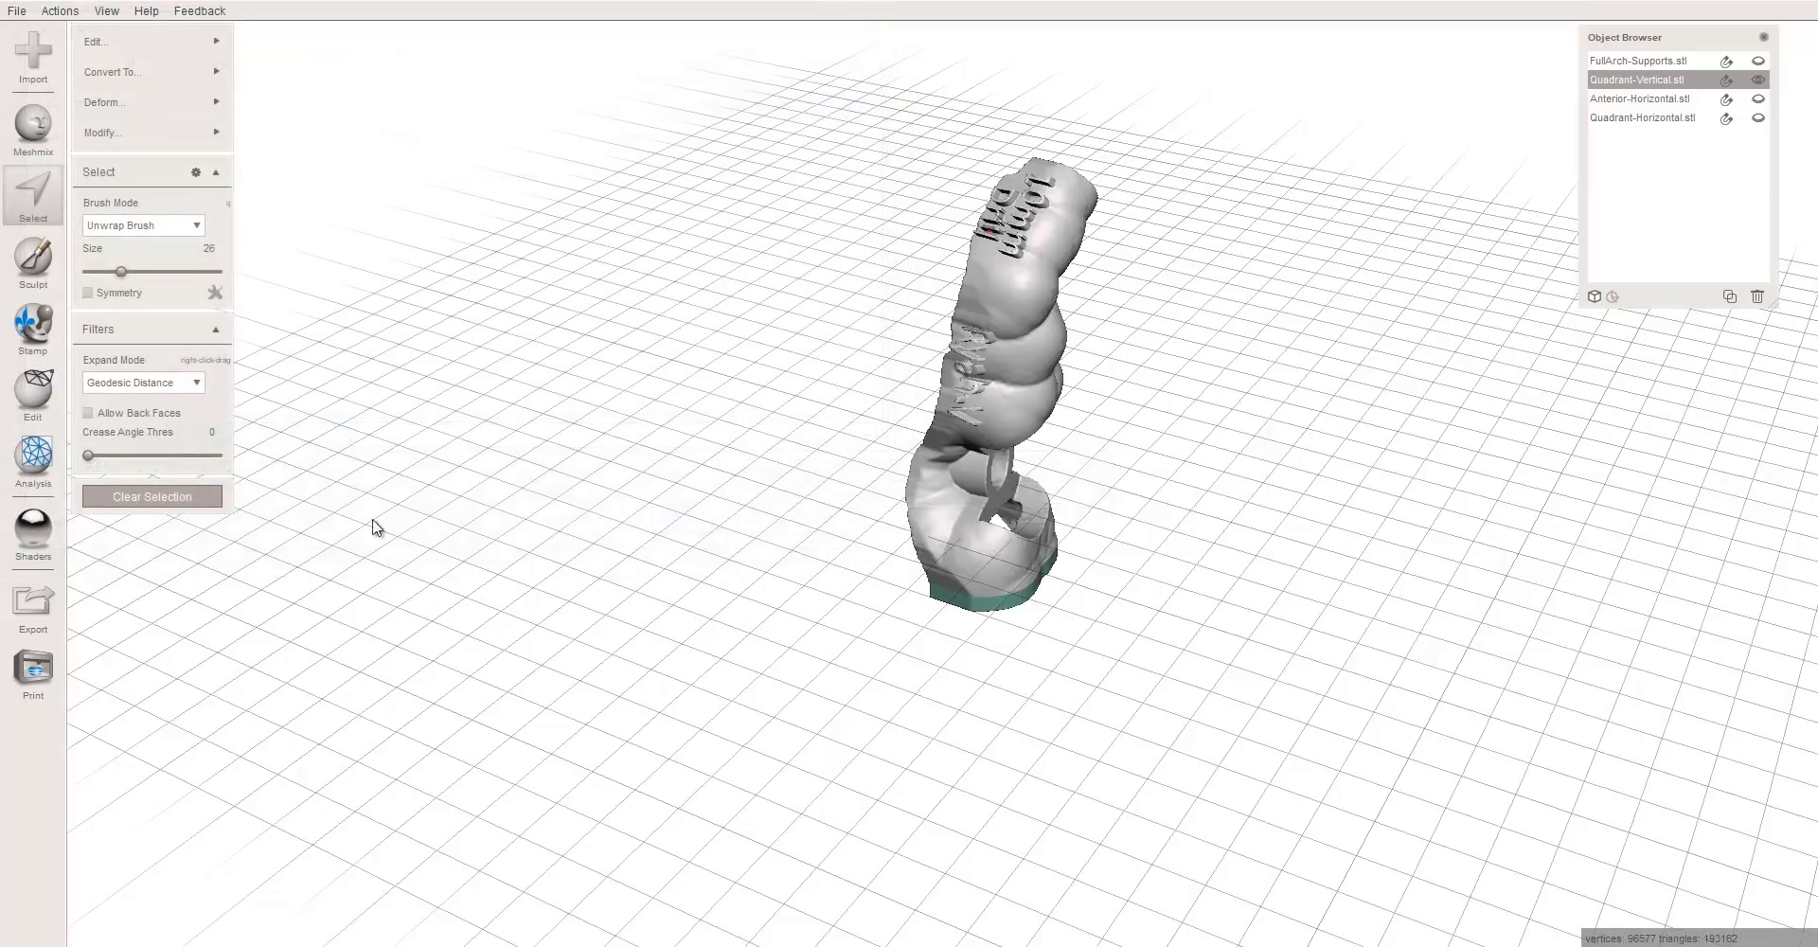
# - Hide Quadrant-Vertical.stl and make Anterior-Horizontal.stl the active, visible object
pyautogui.click(1759, 82)
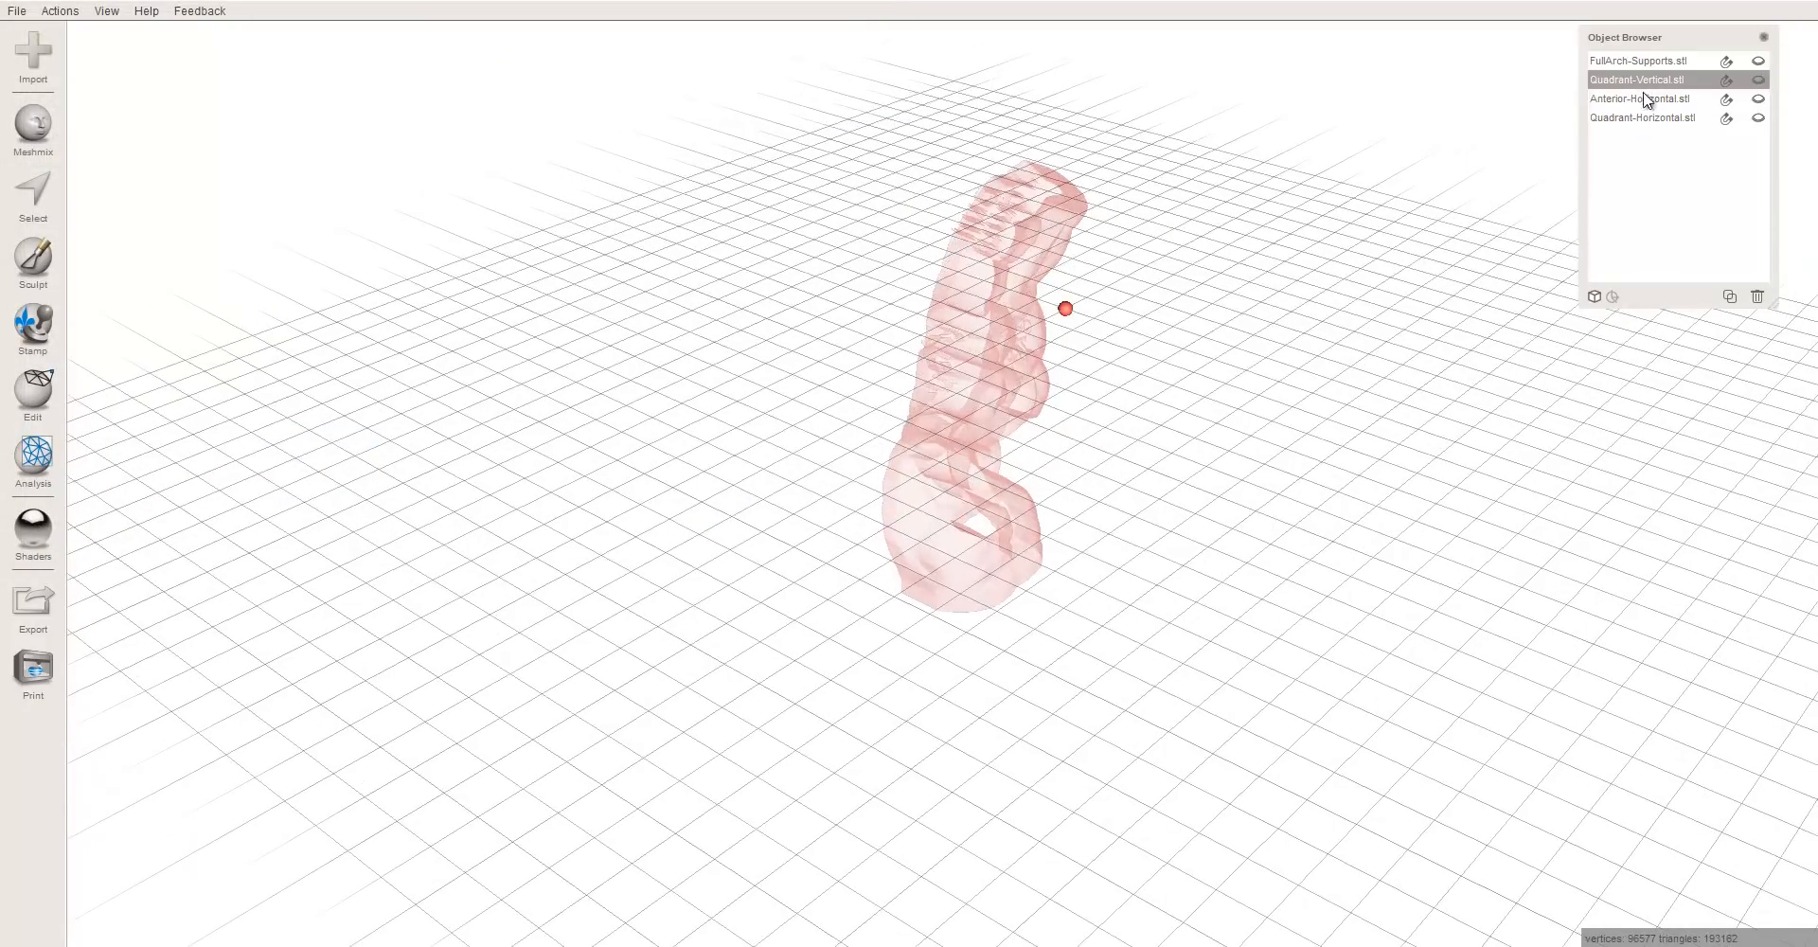
pyautogui.click(1643, 99)
pyautogui.click(1757, 100)
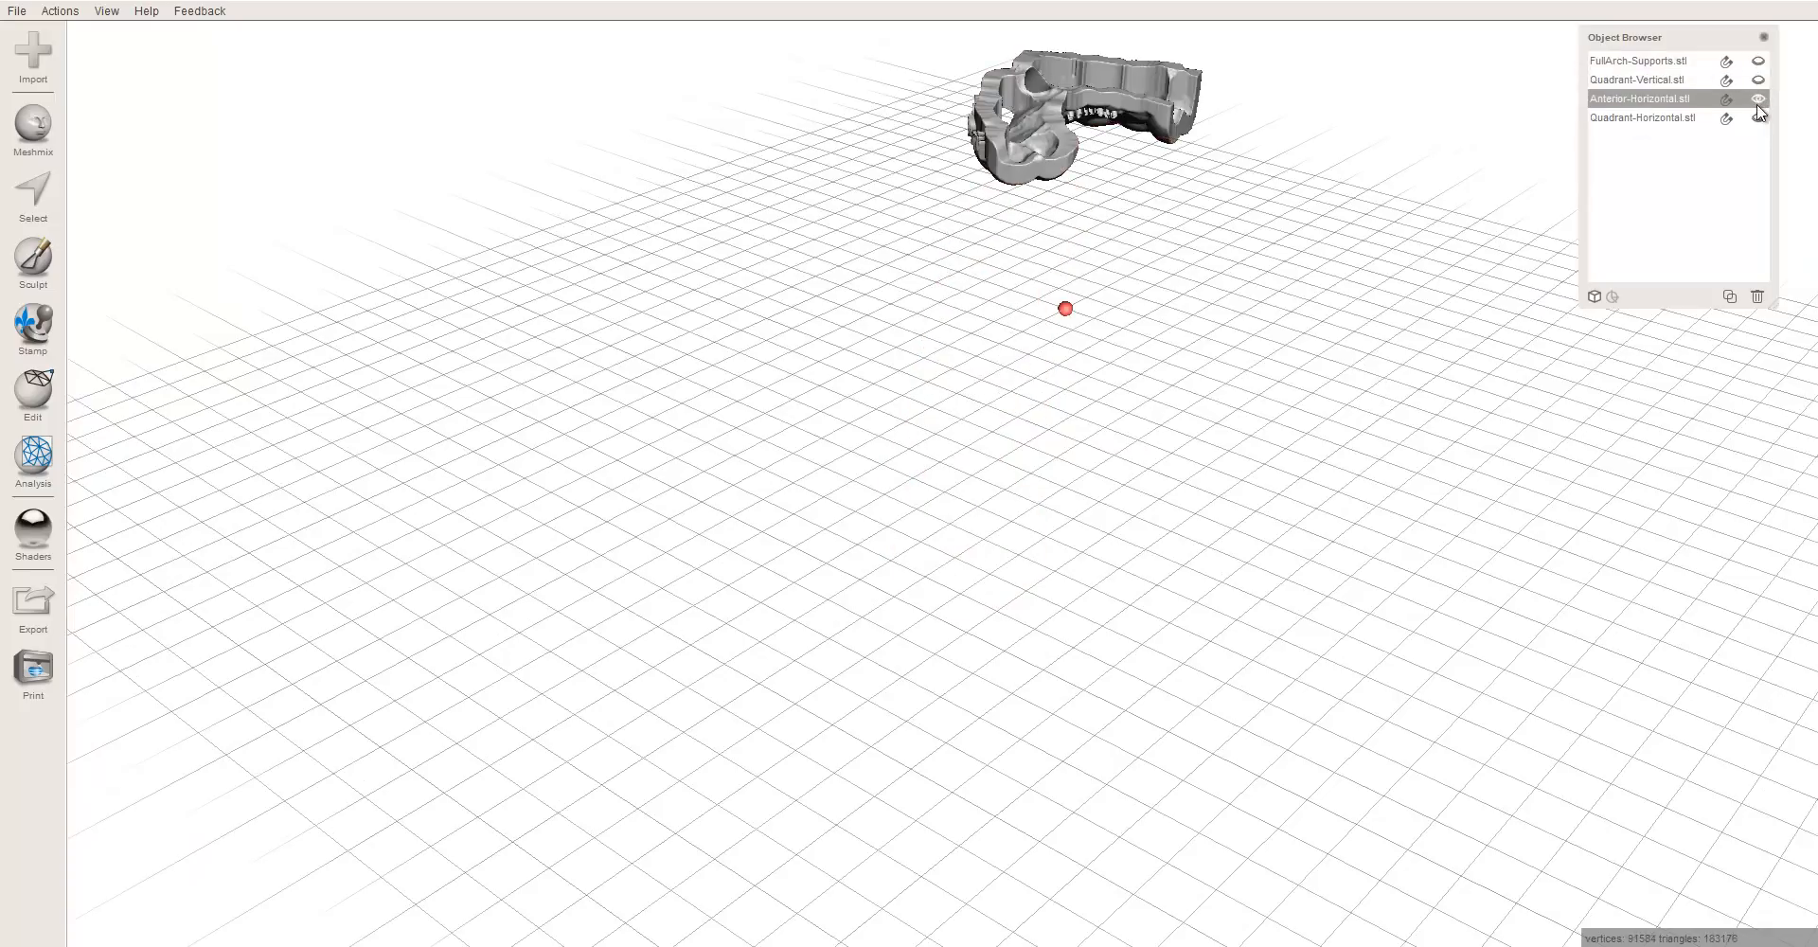
pyautogui.moveTo(838, 449); pyautogui.dragTo(1180, 439, button='right')
pyautogui.moveTo(755, 449); pyautogui.dragTo(1032, 377, button='middle')
pyautogui.moveTo(1035, 383); pyautogui.dragTo(824, 710, button='right')
# - Try turning the anterior guide to about -20.7° on Y and tipping it to -90° on X with Transform
pyautogui.hotkey('ctrl', 't')
pyautogui.moveTo(833, 670)
pyautogui.mouseDown()
pyautogui.moveTo(800, 715)
pyautogui.moveTo(760, 712)
pyautogui.moveTo(826, 696)
pyautogui.mouseUp()
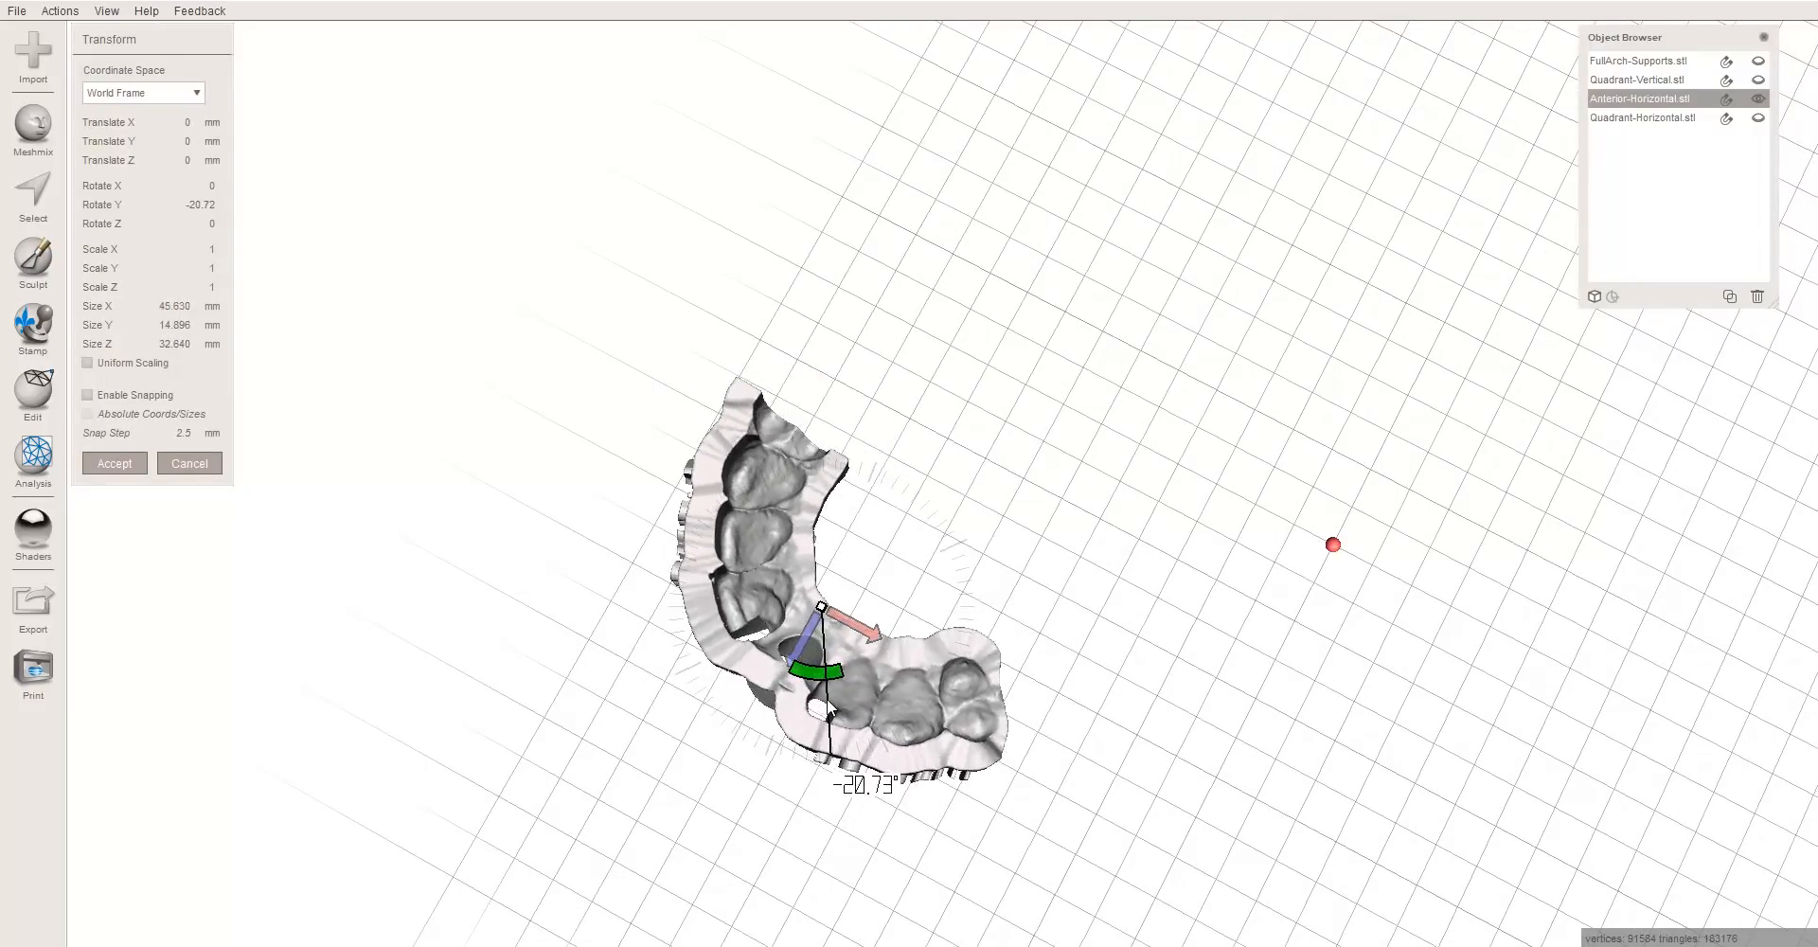
pyautogui.moveTo(826, 696); pyautogui.dragTo(707, 367, button='right')
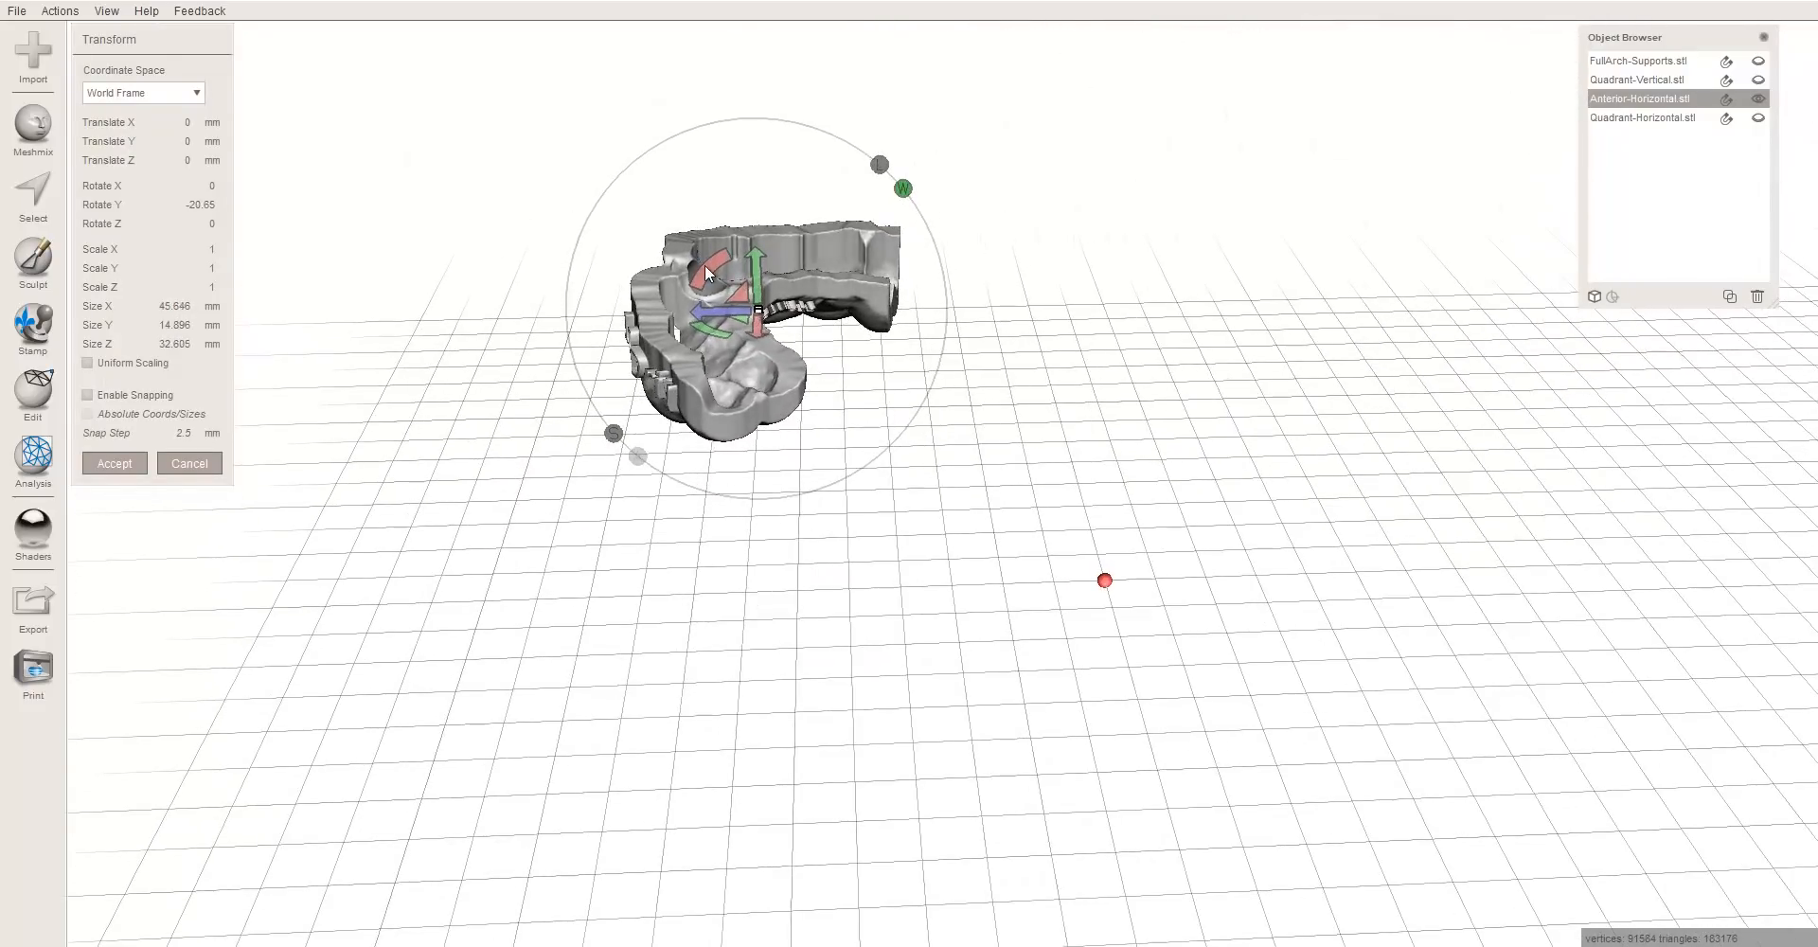
pyautogui.moveTo(705, 264); pyautogui.dragTo(842, 288)
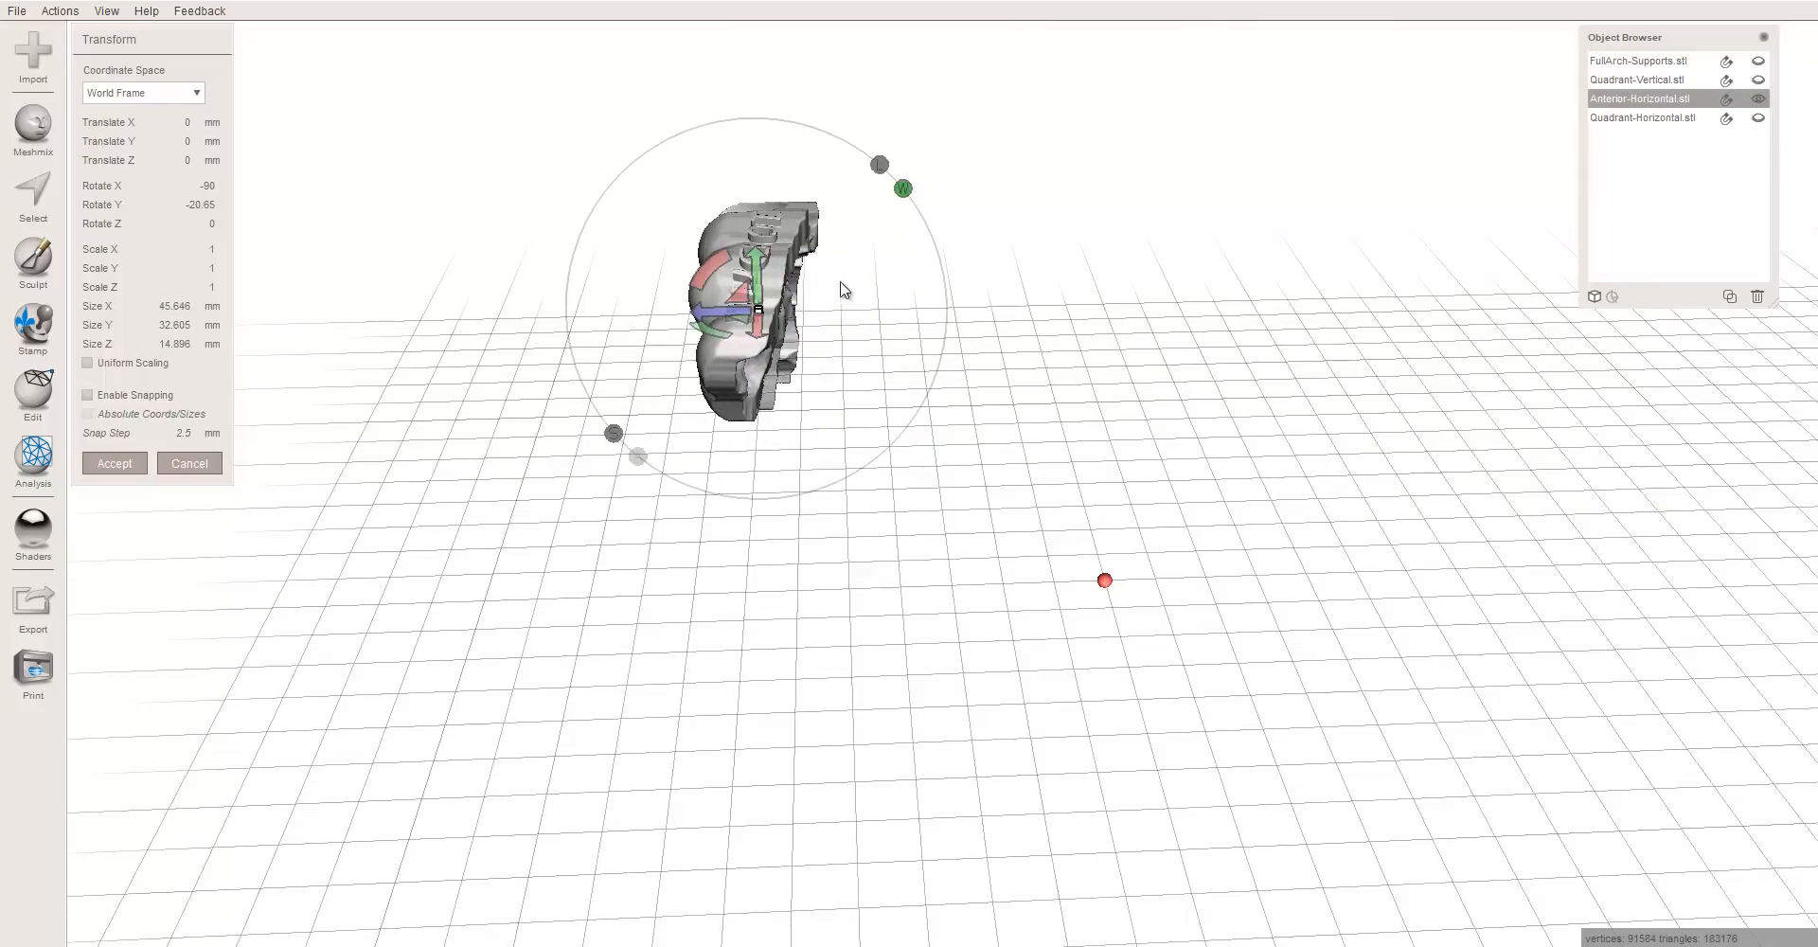
# - Try standing the anterior guide on one end at about -69.6° on Y, raised about 4.9 mm on Y
pyautogui.moveTo(843, 288); pyautogui.dragTo(739, 543, button='right')
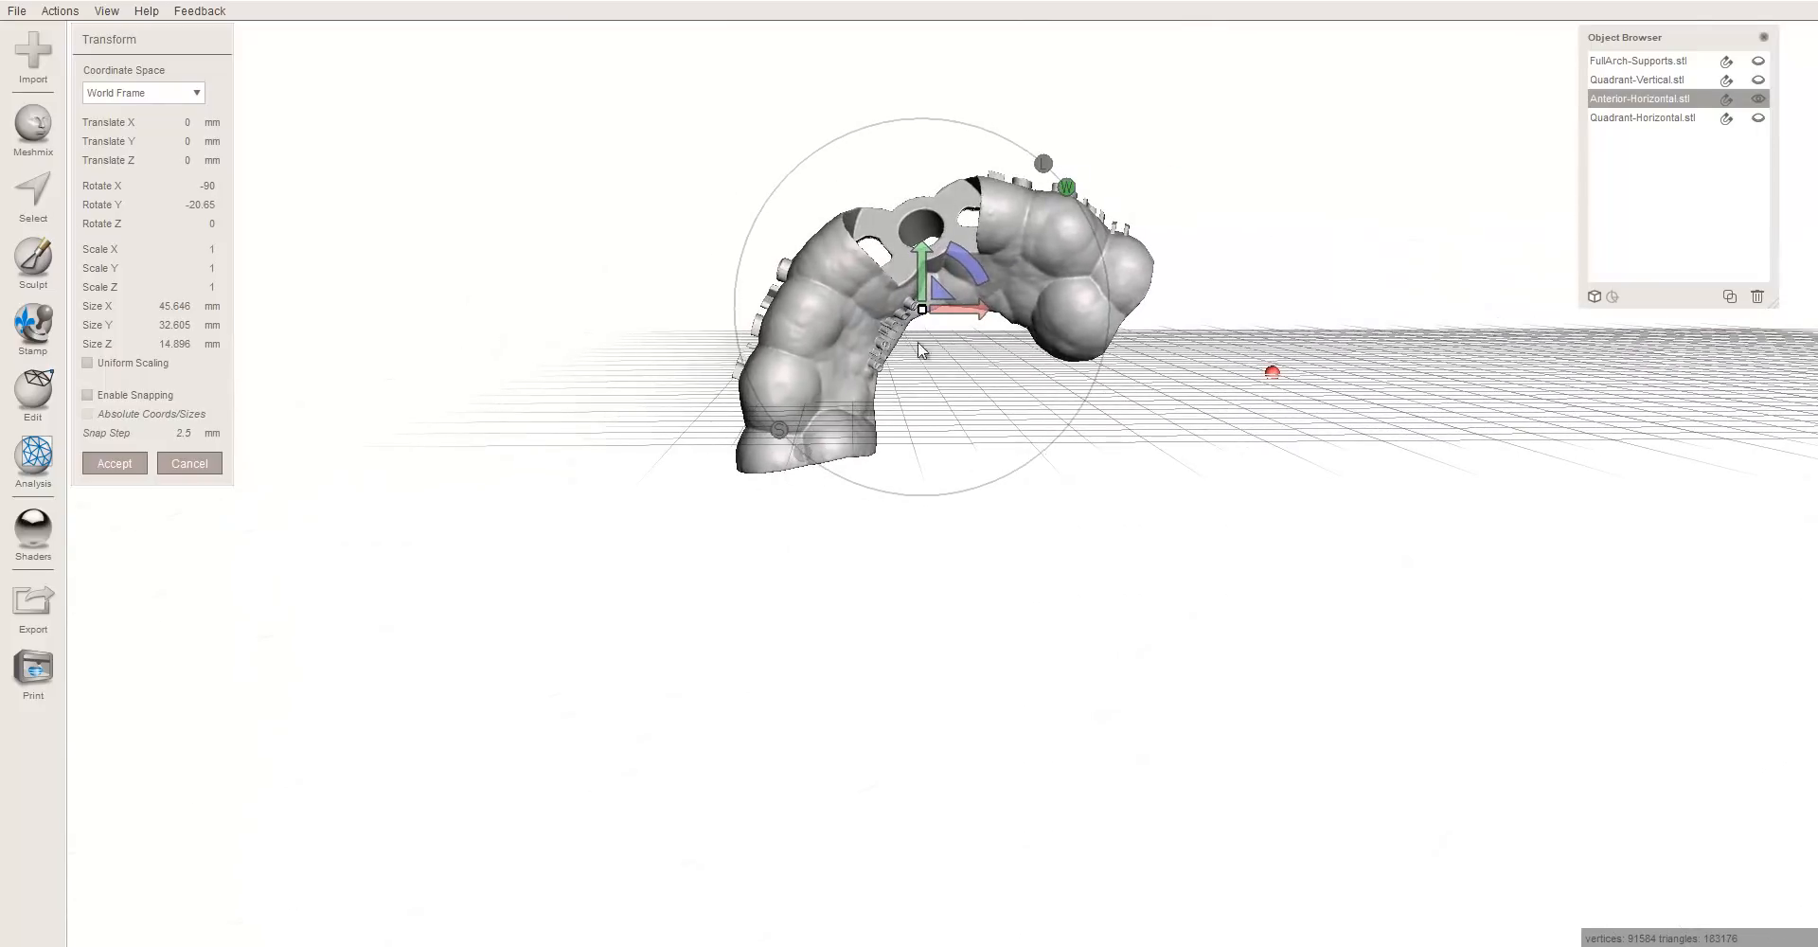
pyautogui.moveTo(981, 274); pyautogui.dragTo(938, 224)
pyautogui.moveTo(1038, 424)
pyautogui.mouseDown(button='right')
pyautogui.moveTo(1034, 379)
pyautogui.moveTo(1043, 407)
pyautogui.moveTo(954, 394)
pyautogui.moveTo(1034, 421)
pyautogui.mouseUp(button='right')
pyautogui.moveTo(916, 284); pyautogui.dragTo(924, 241)
pyautogui.moveTo(924, 241); pyautogui.dragTo(890, 385, button='right')
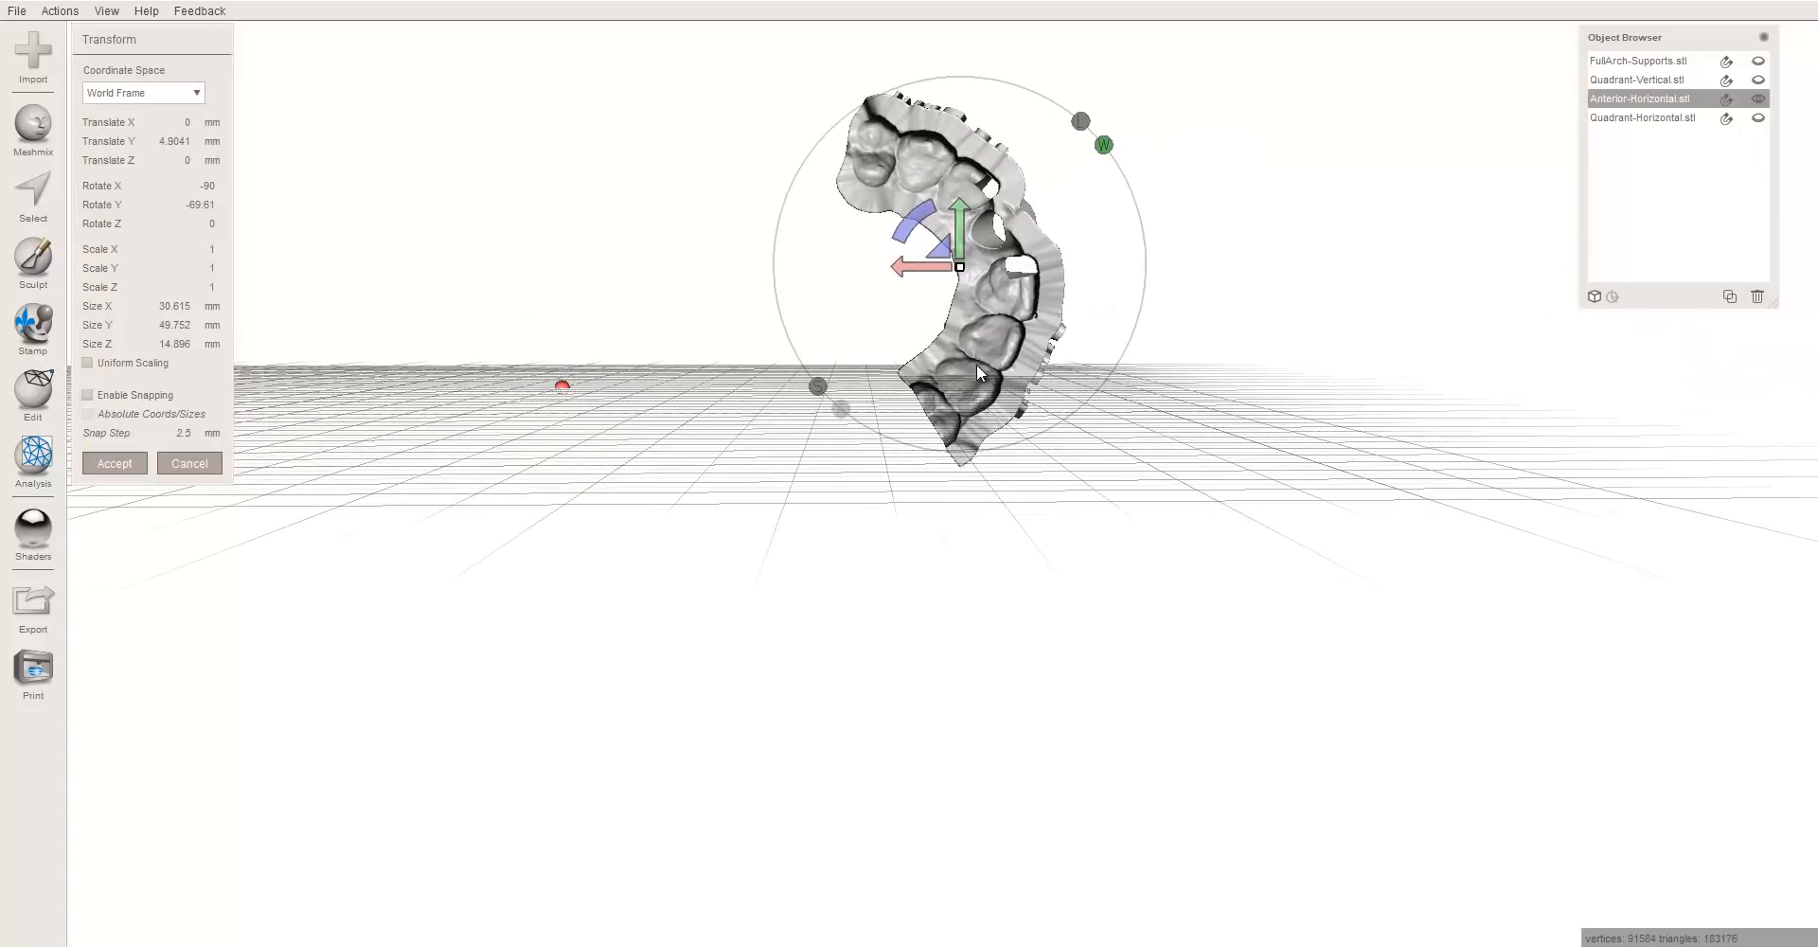
# - Lay the anterior guide flat at 0° on X and about 1.4° on Y, shifted about 12.2 mm on X and -17.2 mm on Z
pyautogui.moveTo(1087, 367)
pyautogui.mouseDown(button='right')
pyautogui.moveTo(1128, 365)
pyautogui.moveTo(710, 366)
pyautogui.moveTo(527, 395)
pyautogui.moveTo(593, 458)
pyautogui.moveTo(694, 455)
pyautogui.moveTo(463, 531)
pyautogui.moveTo(355, 431)
pyautogui.mouseUp(button='right')
pyautogui.moveTo(708, 261); pyautogui.dragTo(701, 394)
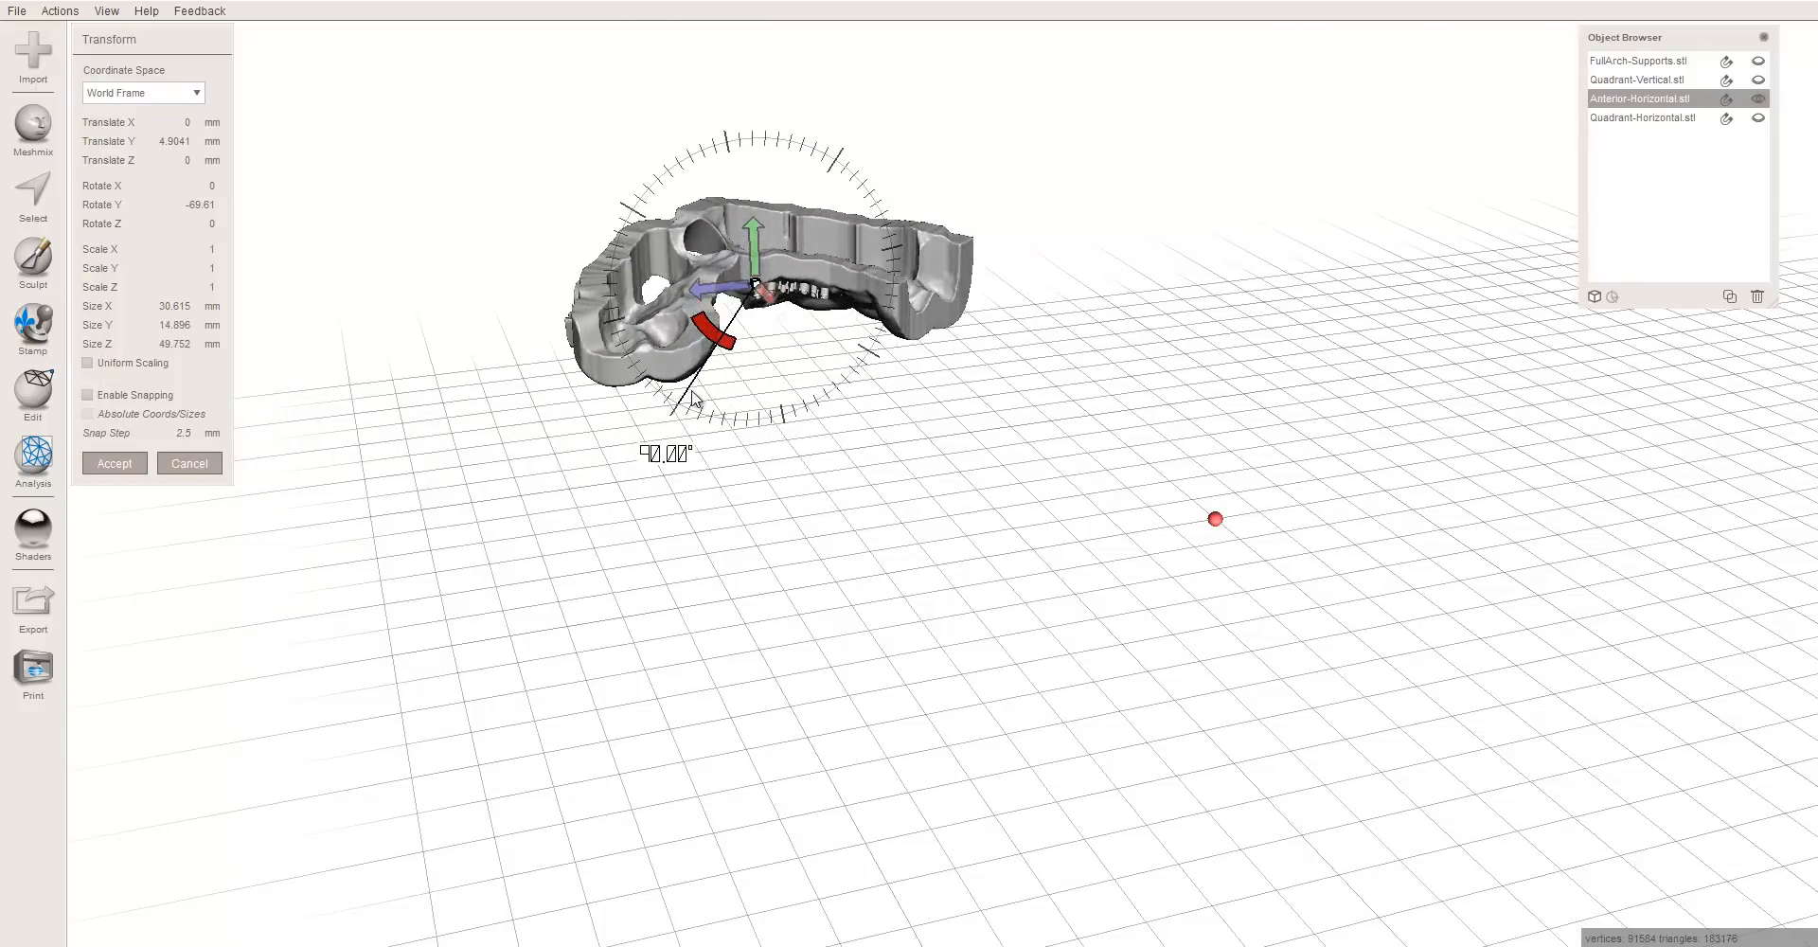
pyautogui.moveTo(527, 406); pyautogui.dragTo(837, 627, button='right')
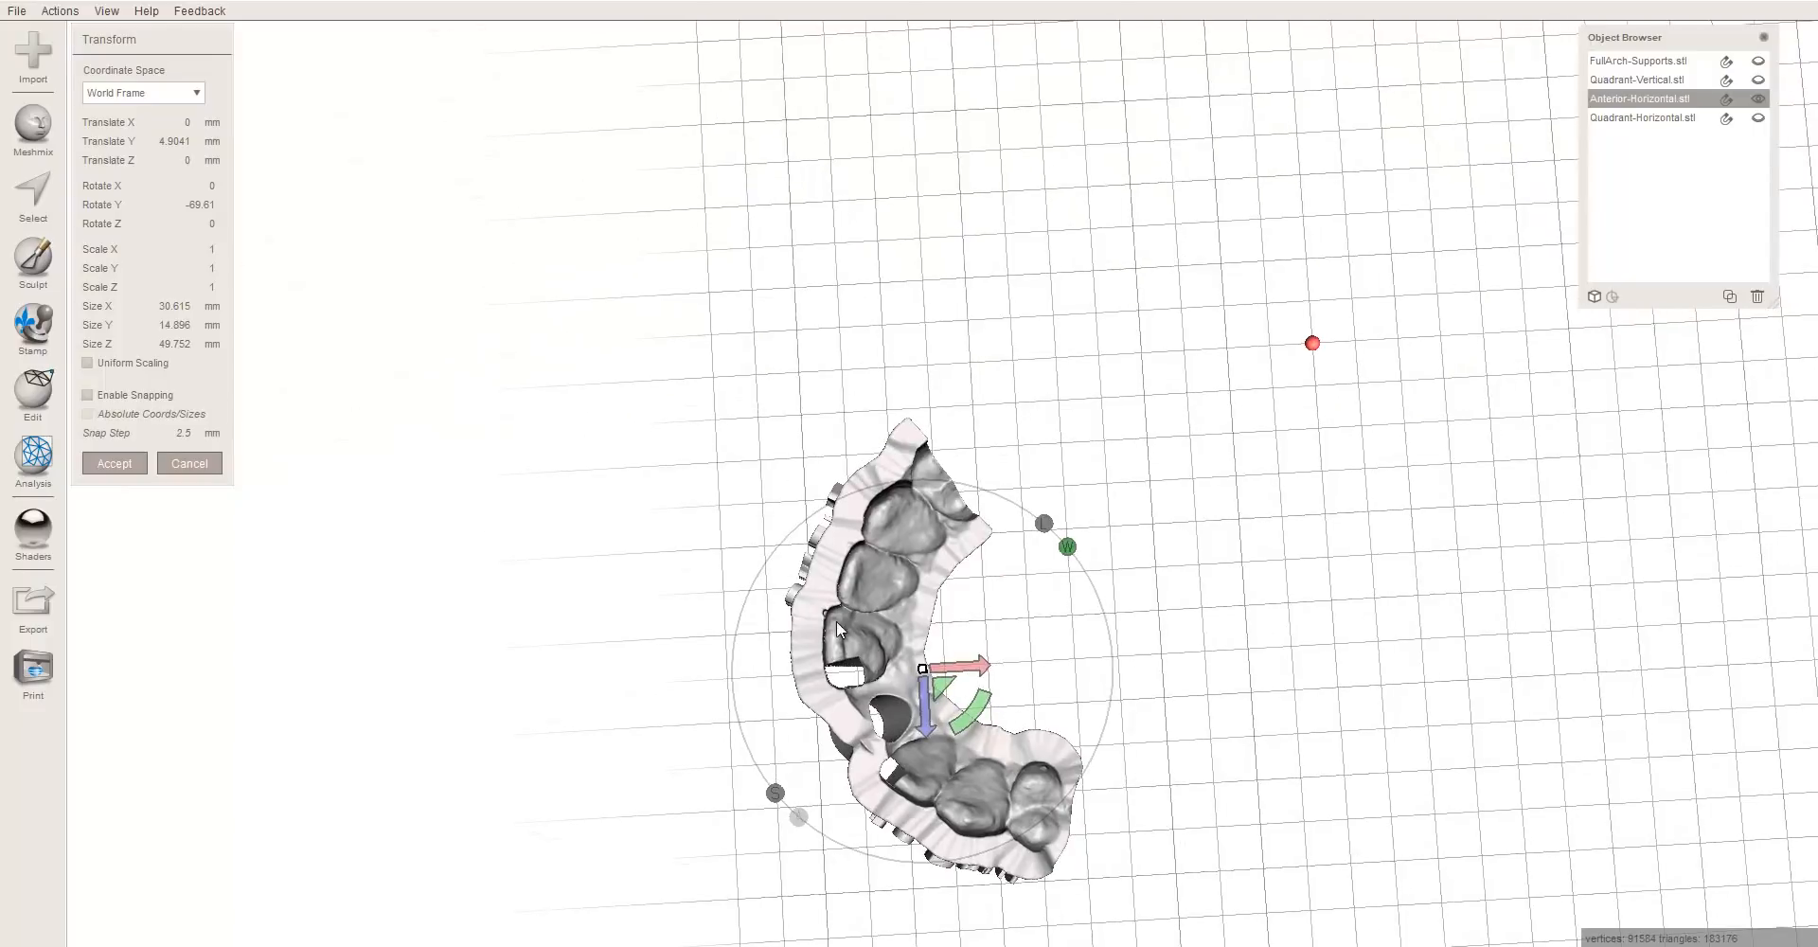
pyautogui.moveTo(939, 691); pyautogui.dragTo(1119, 531)
# - Lower the flat anterior guide to about -5.2 mm on Y, check it from the side, and accept the transform
pyautogui.moveTo(1088, 624); pyautogui.dragTo(1031, 313, button='right')
pyautogui.moveTo(1018, 240); pyautogui.dragTo(1013, 325)
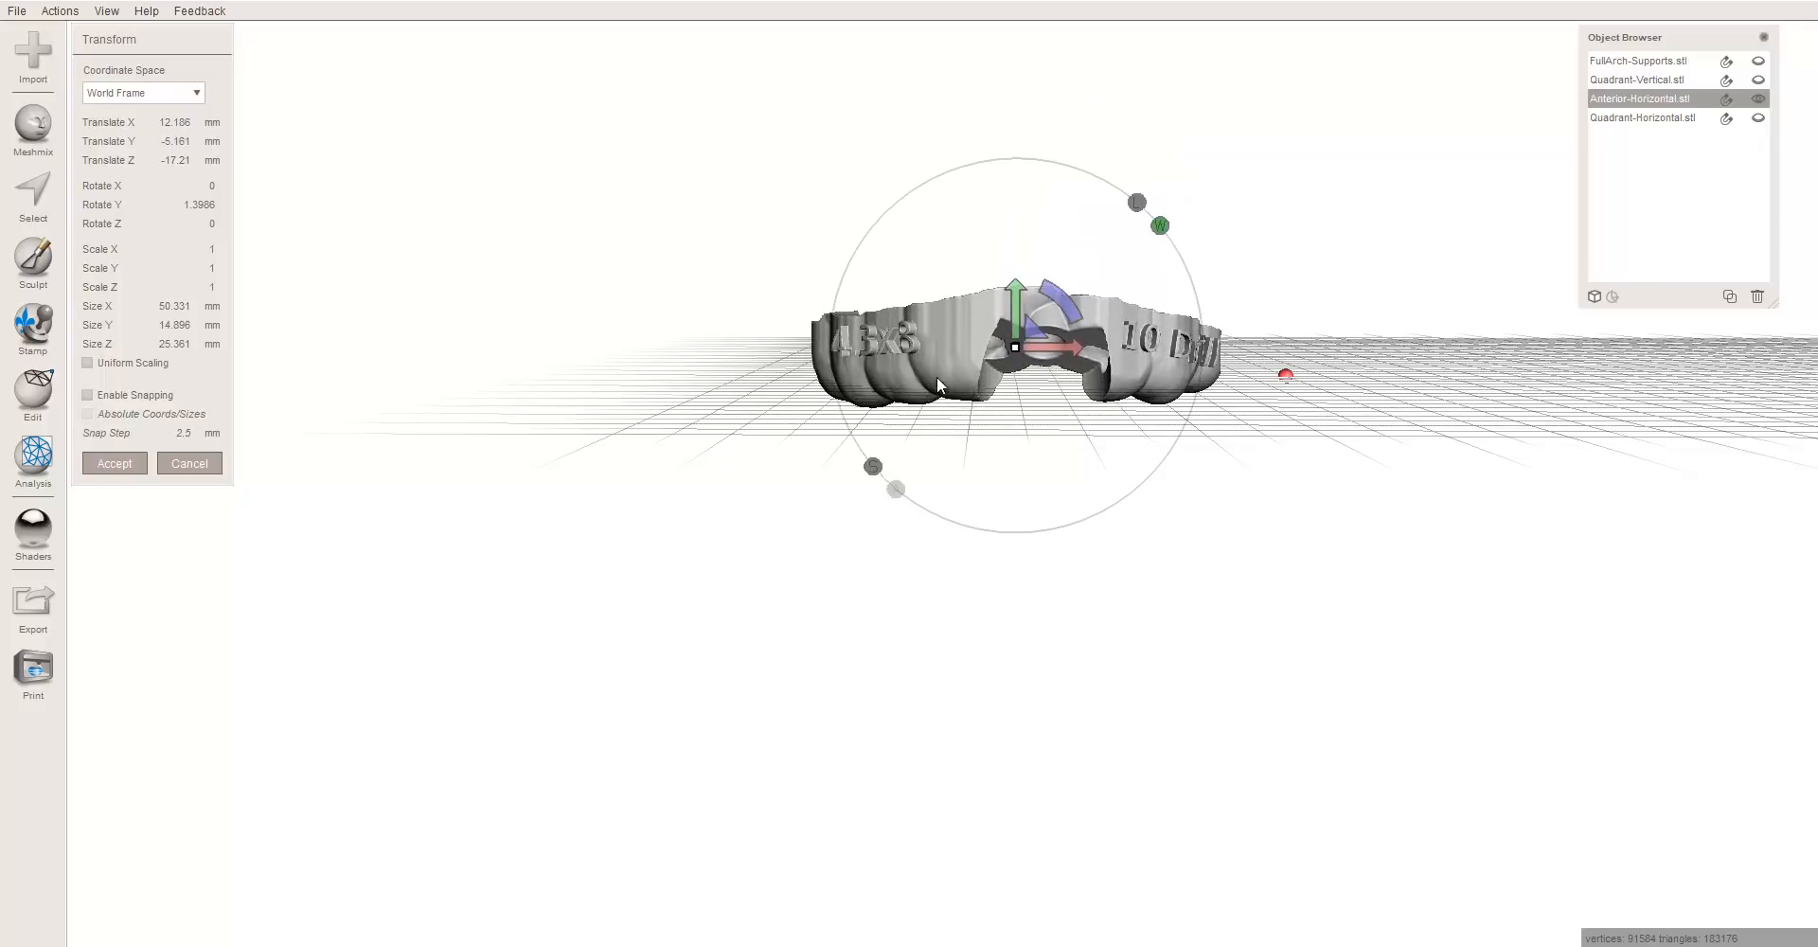
pyautogui.moveTo(935, 377); pyautogui.dragTo(711, 369, button='right')
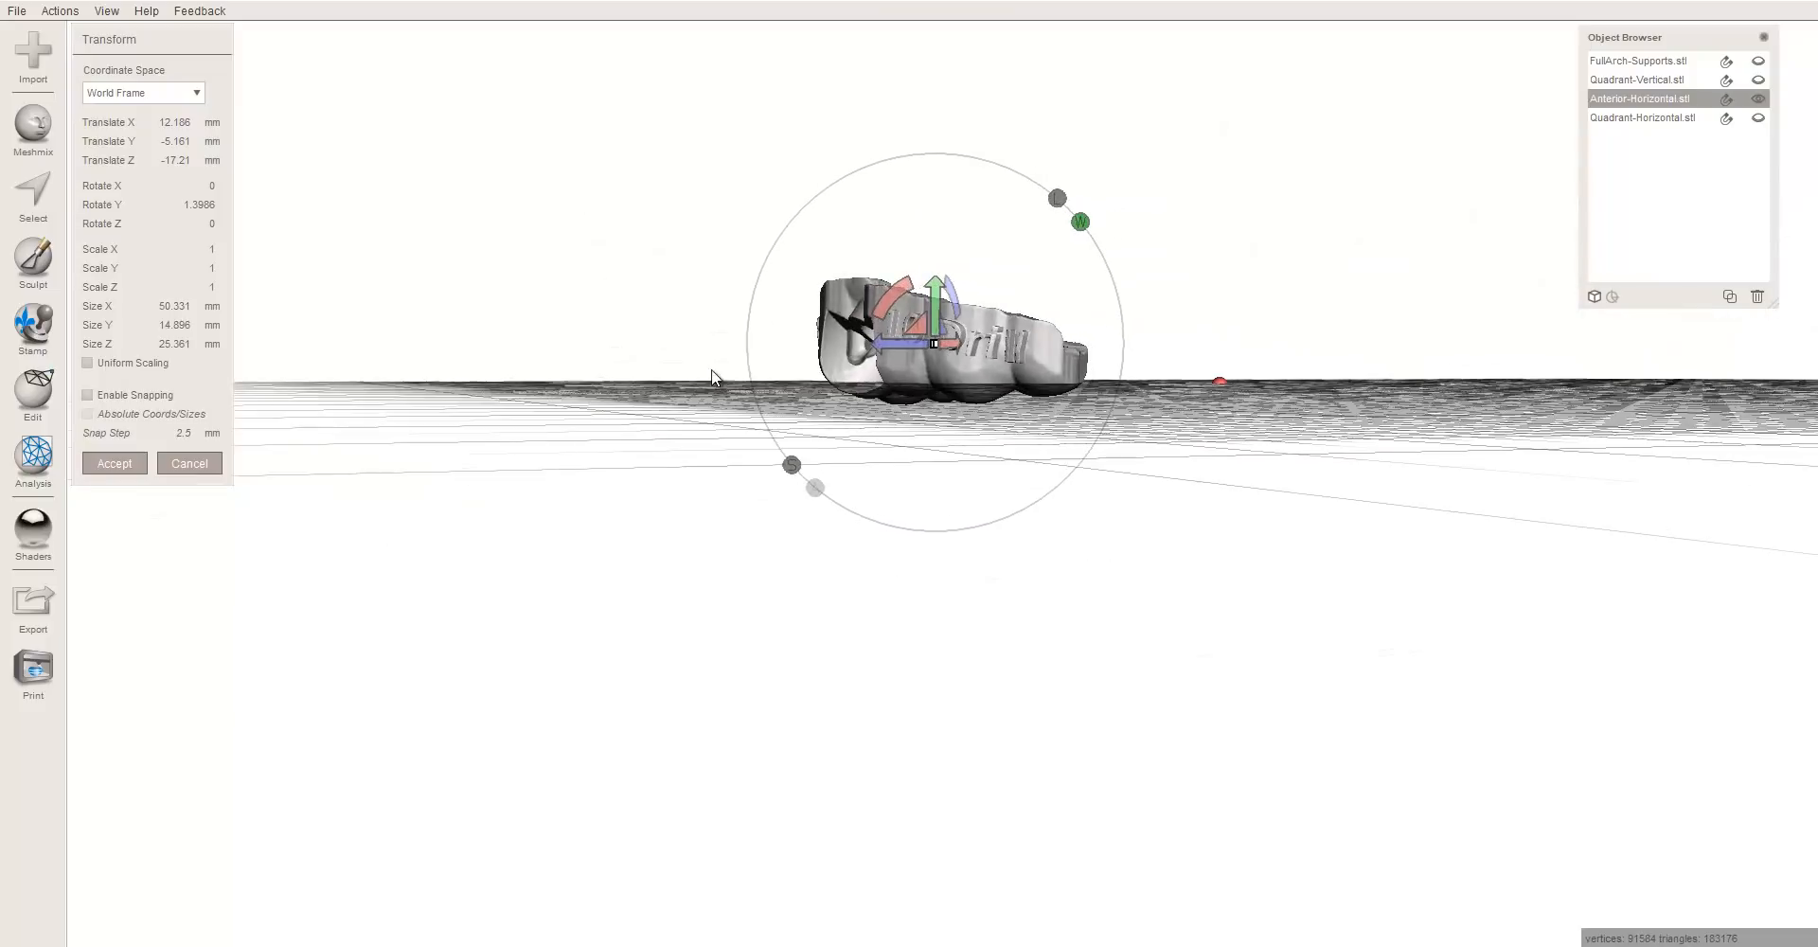
pyautogui.moveTo(862, 296); pyautogui.dragTo(985, 369, button='right')
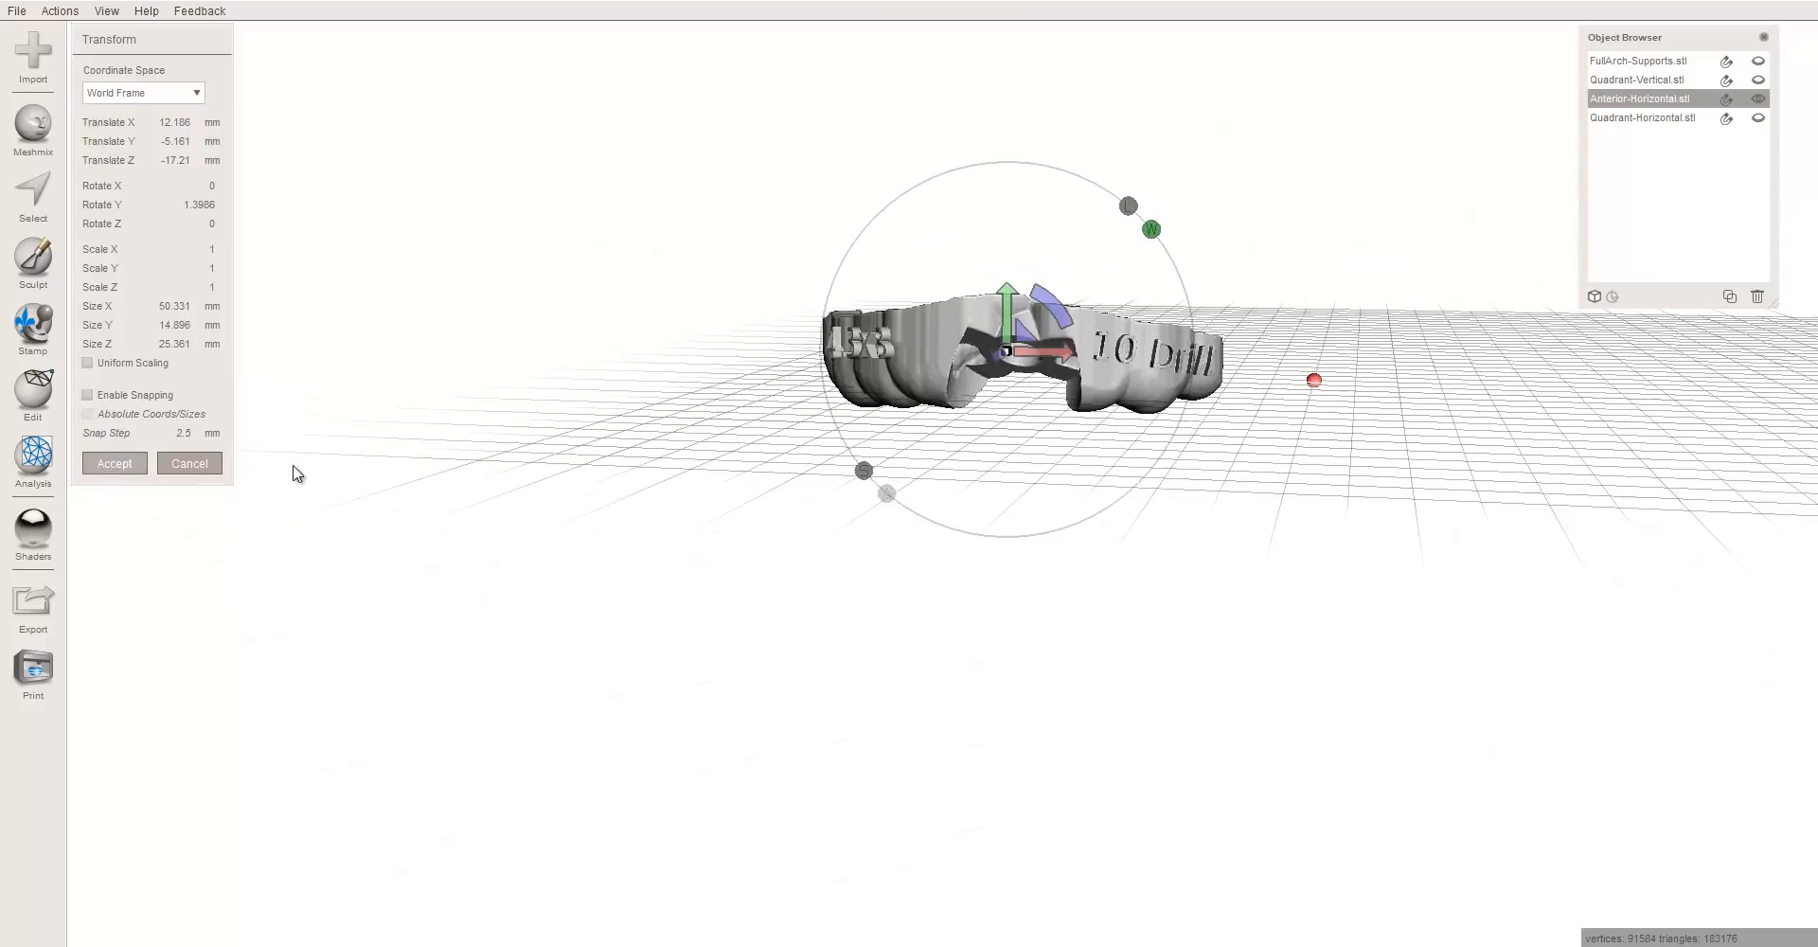
pyautogui.press('Return')
# - Start a Plane Cut on the anterior guide, lower the cutting plane towards its underside, and check the cut areas from several sides
pyautogui.moveTo(865, 451); pyautogui.dragTo(478, 383, button='right')
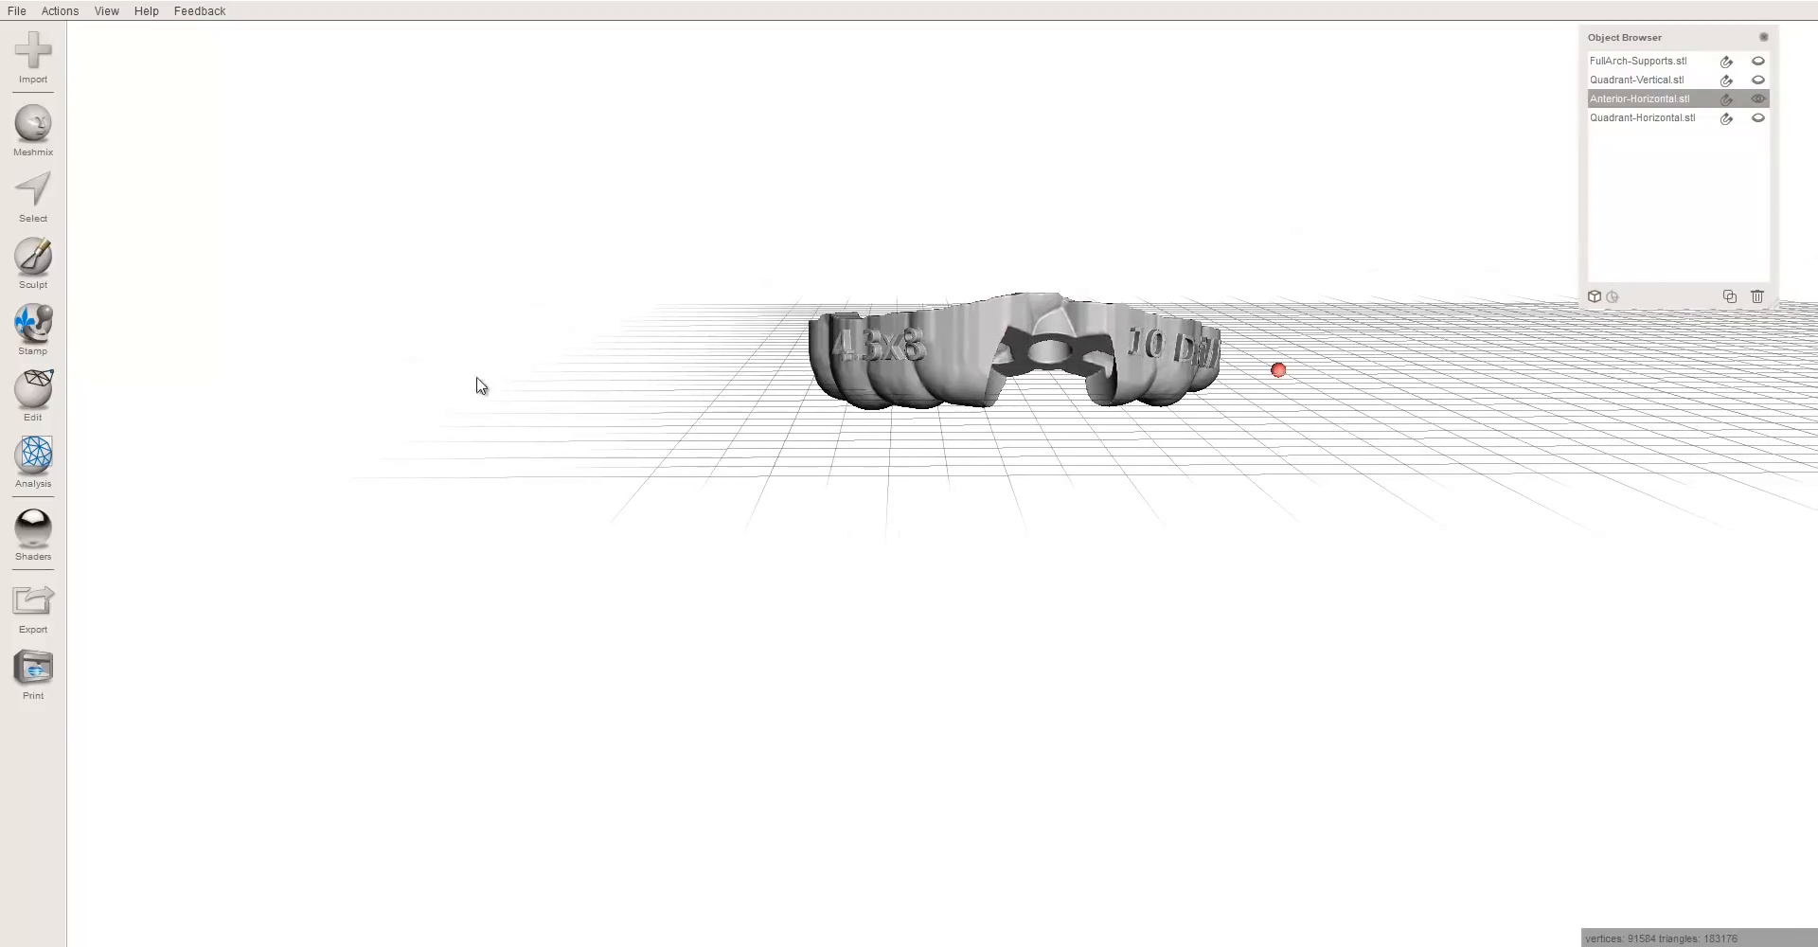
pyautogui.click(31, 407)
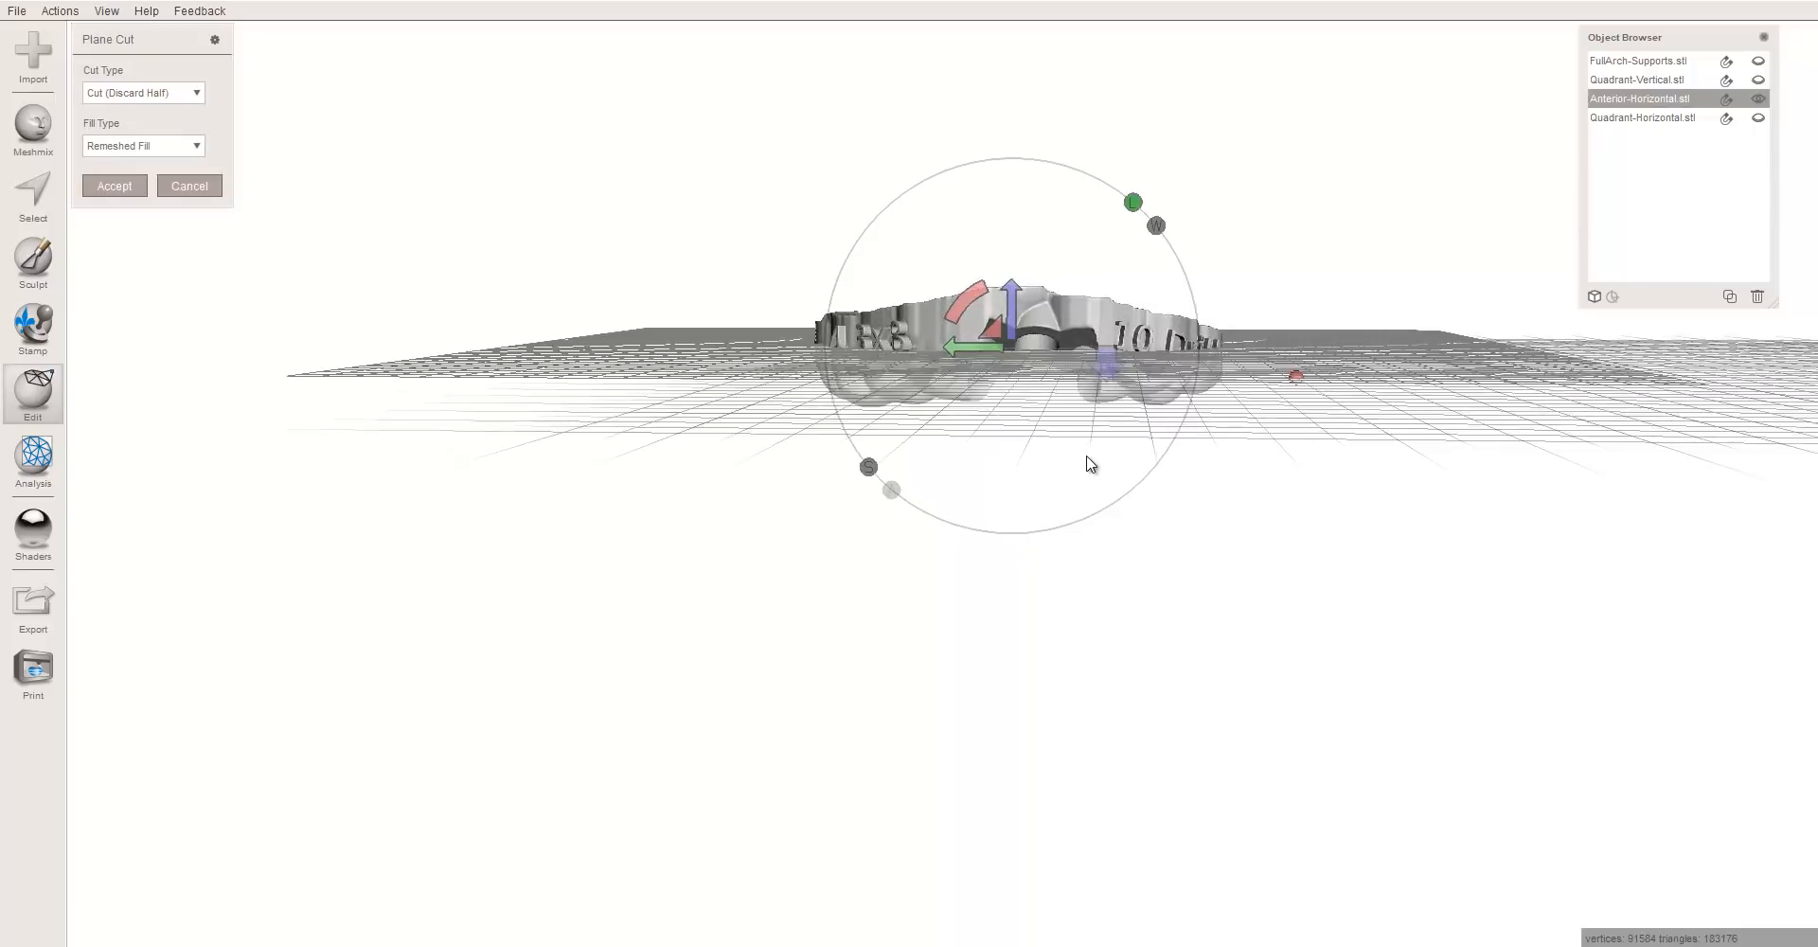
pyautogui.moveTo(1011, 301); pyautogui.dragTo(1006, 333)
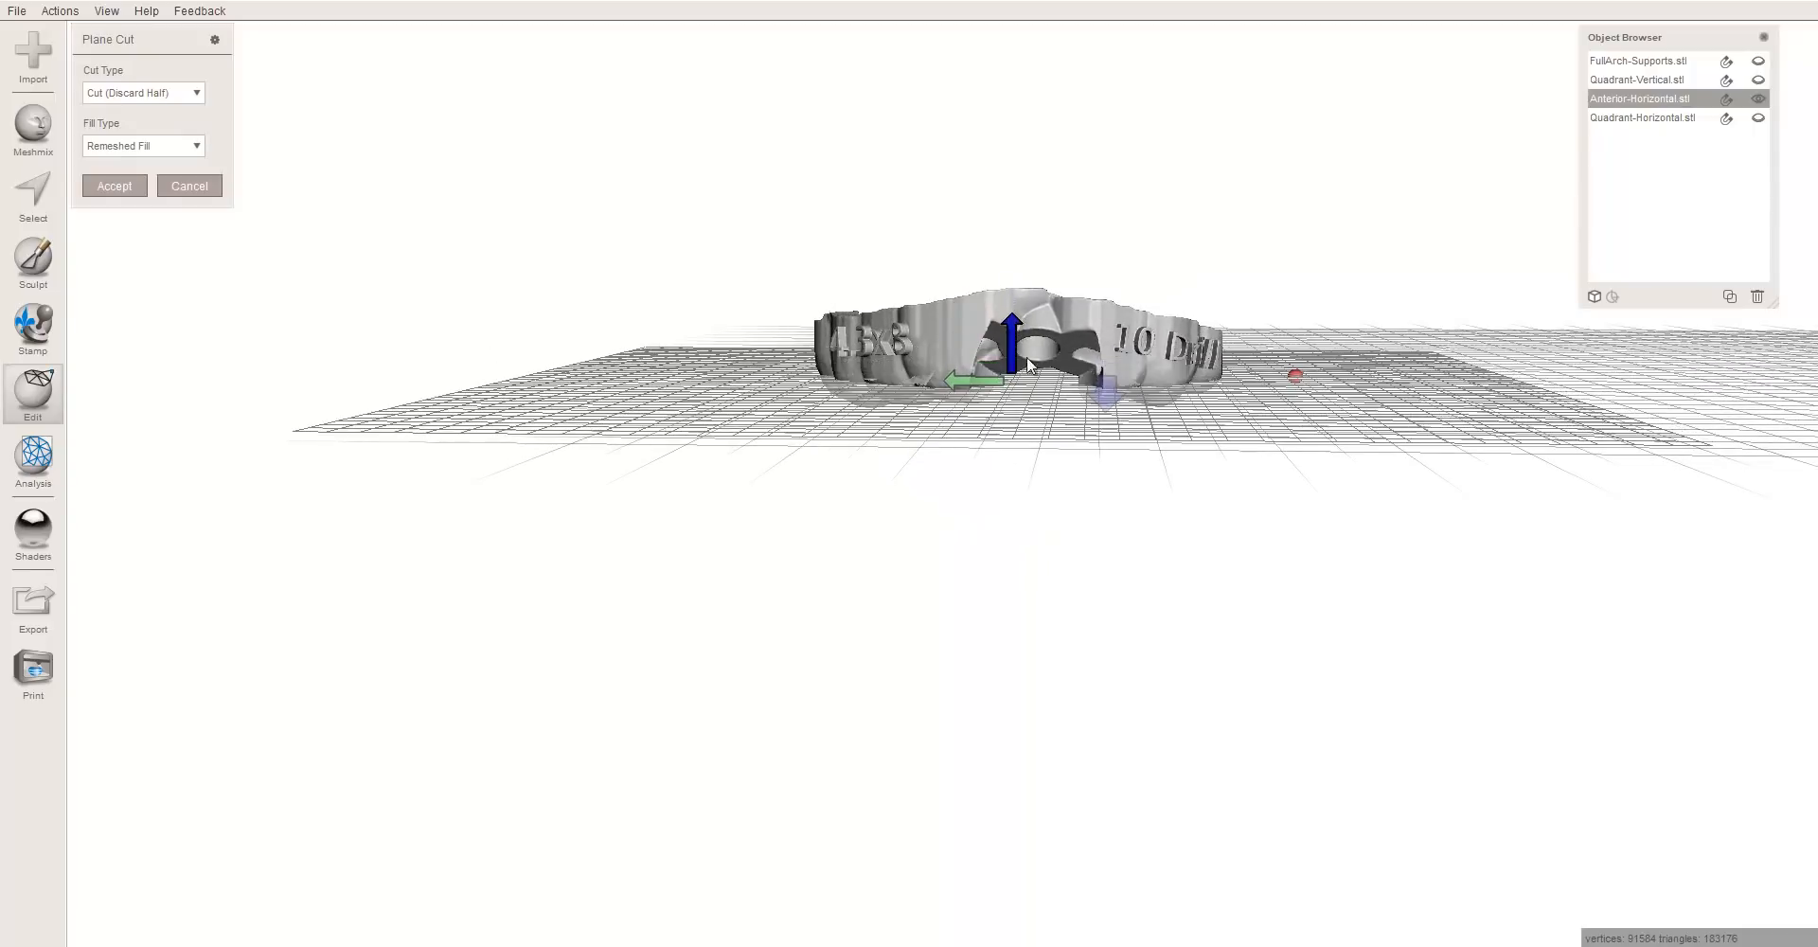
pyautogui.moveTo(1051, 473); pyautogui.dragTo(1047, 436, button='right')
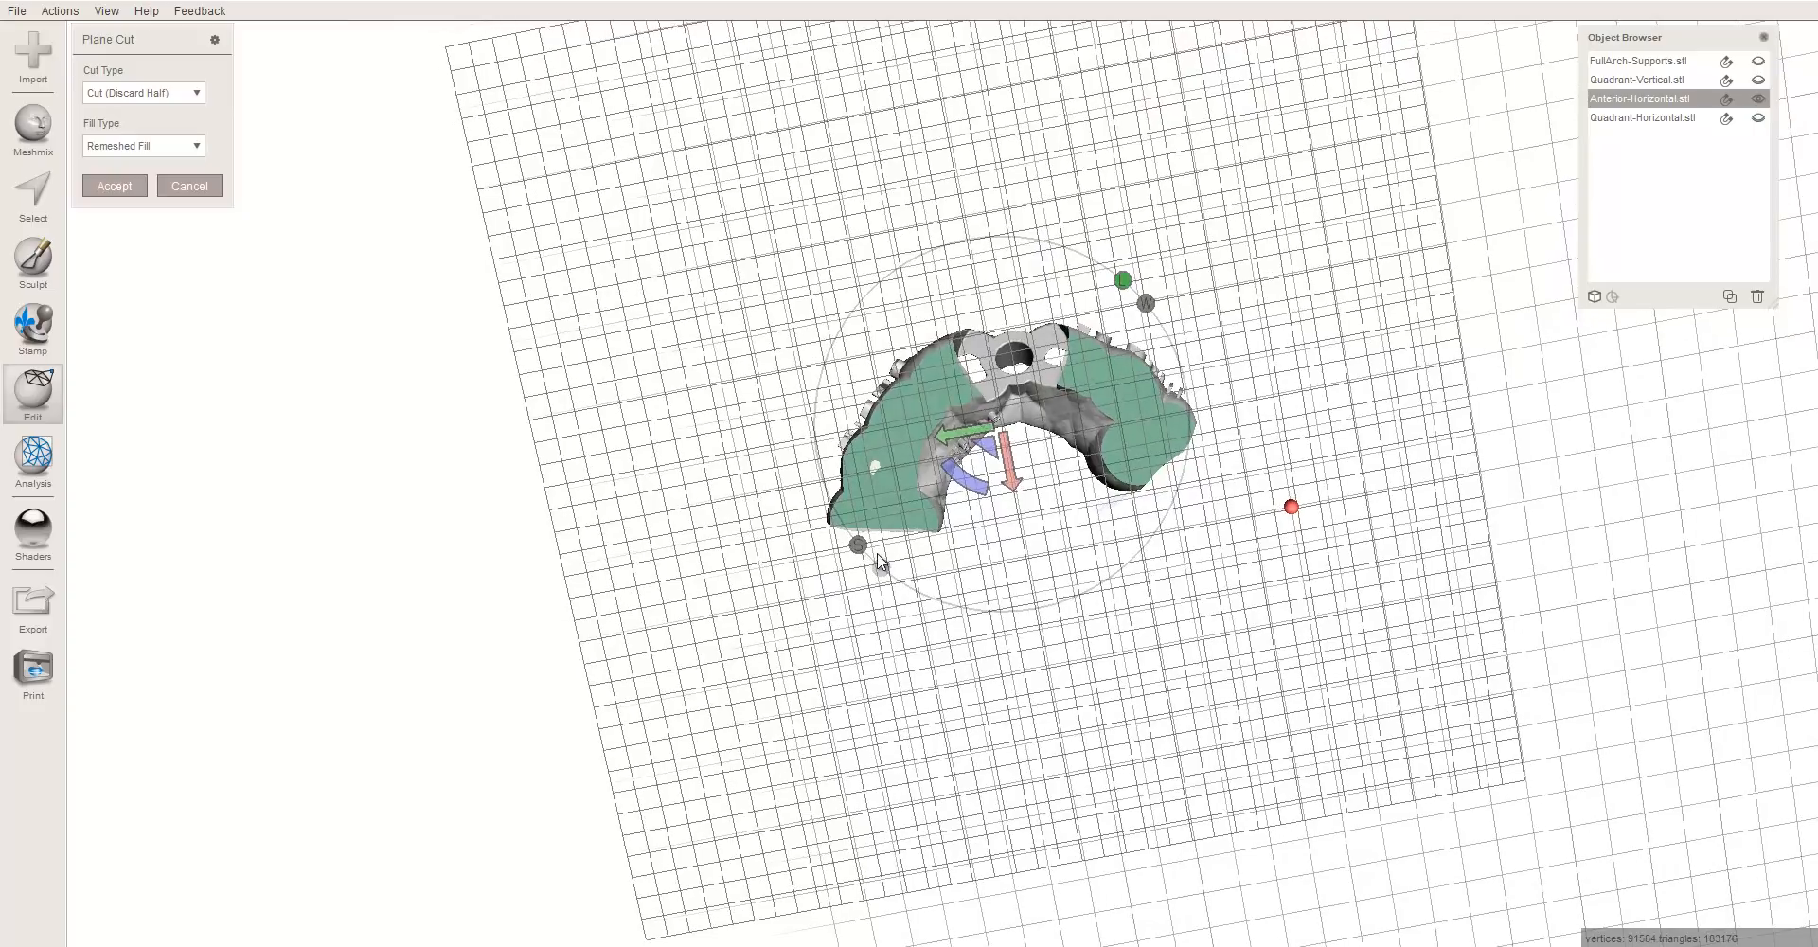
pyautogui.moveTo(1139, 288); pyautogui.dragTo(918, 374, button='right')
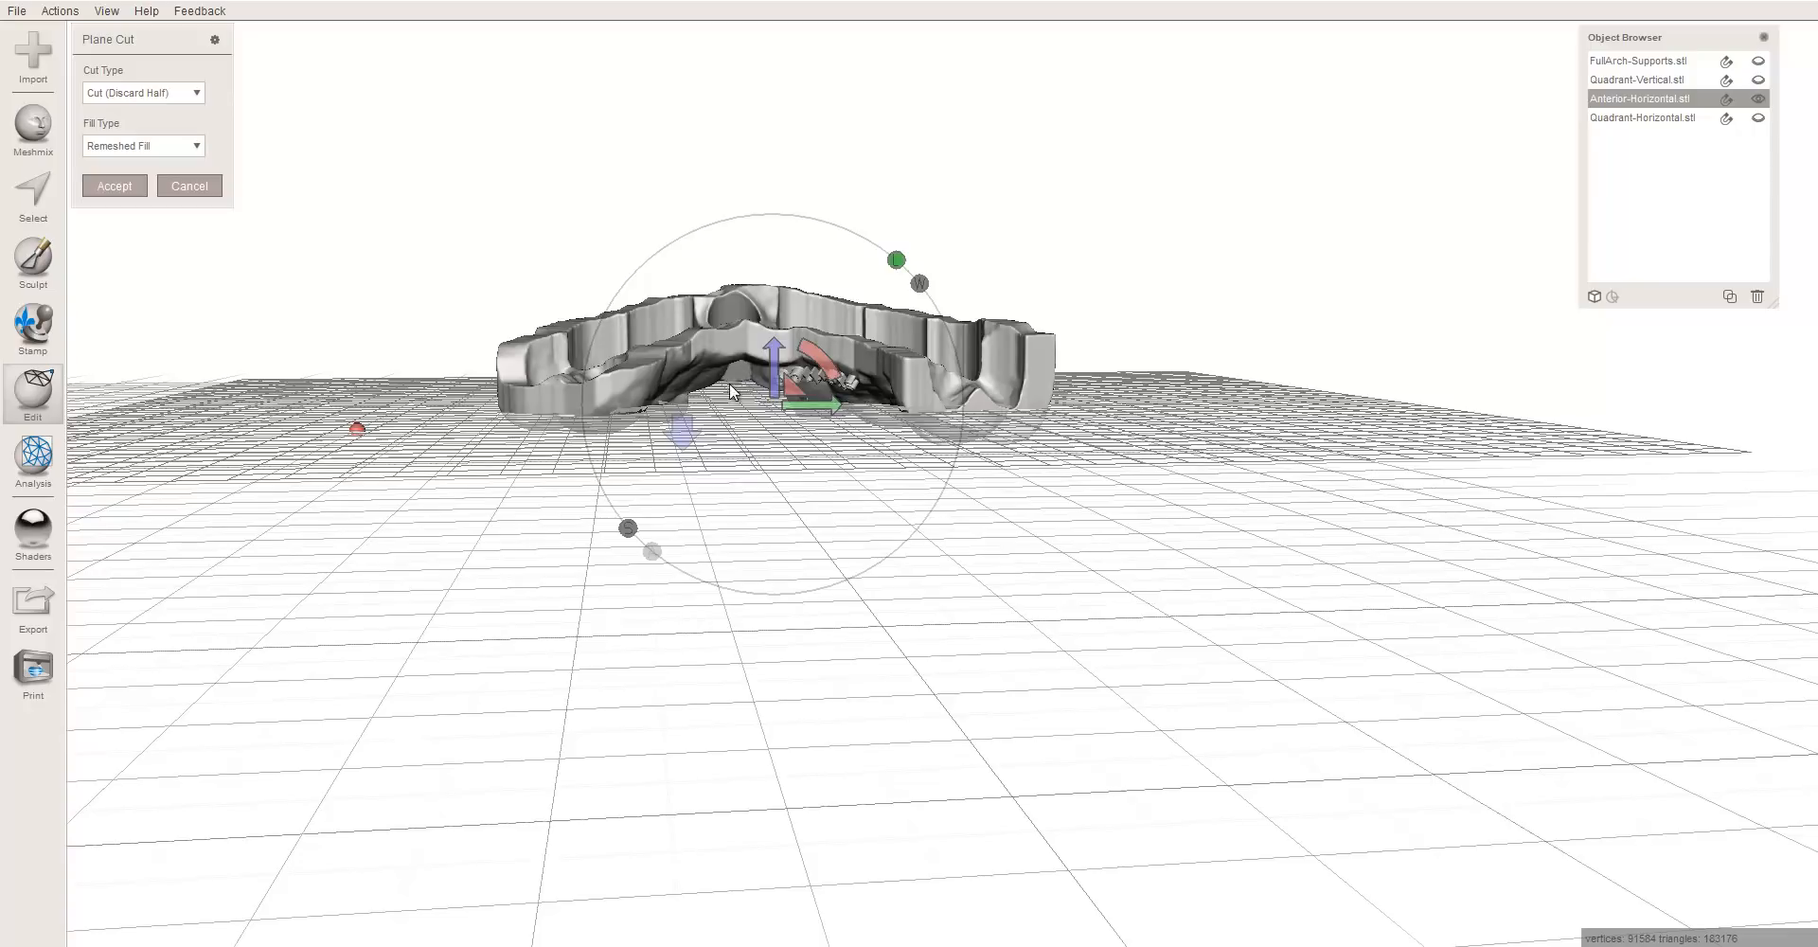
pyautogui.moveTo(741, 368); pyautogui.dragTo(637, 423, button='right')
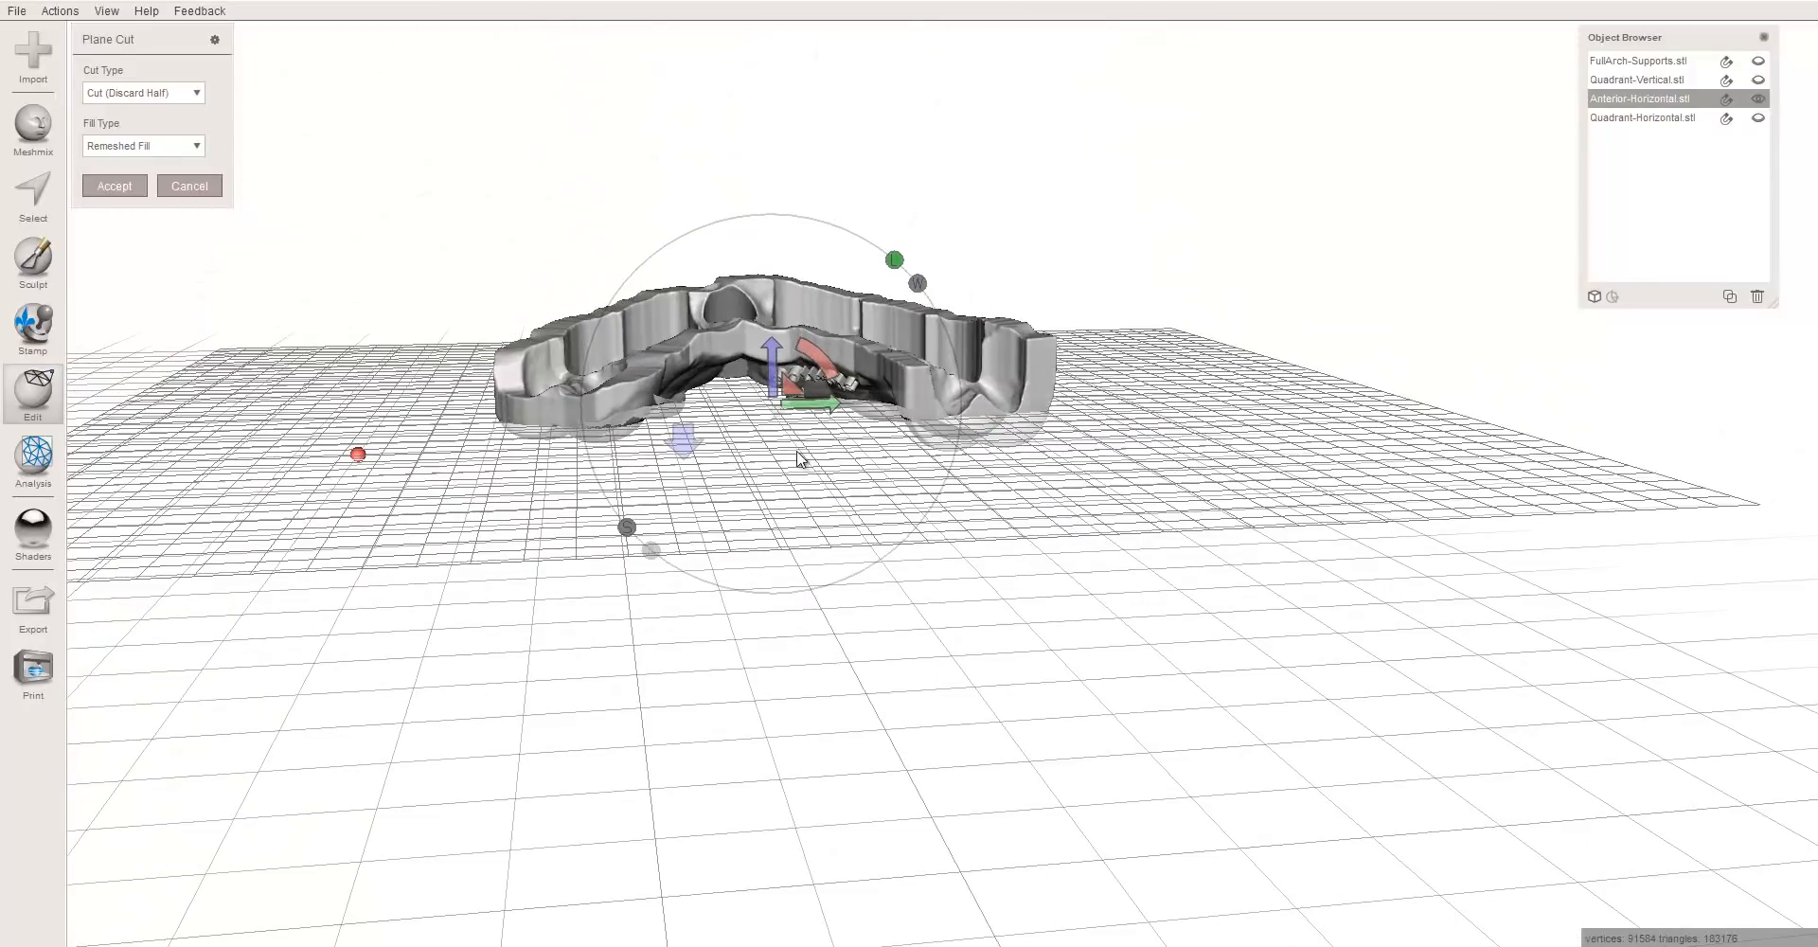
pyautogui.moveTo(798, 458); pyautogui.dragTo(935, 402, button='right')
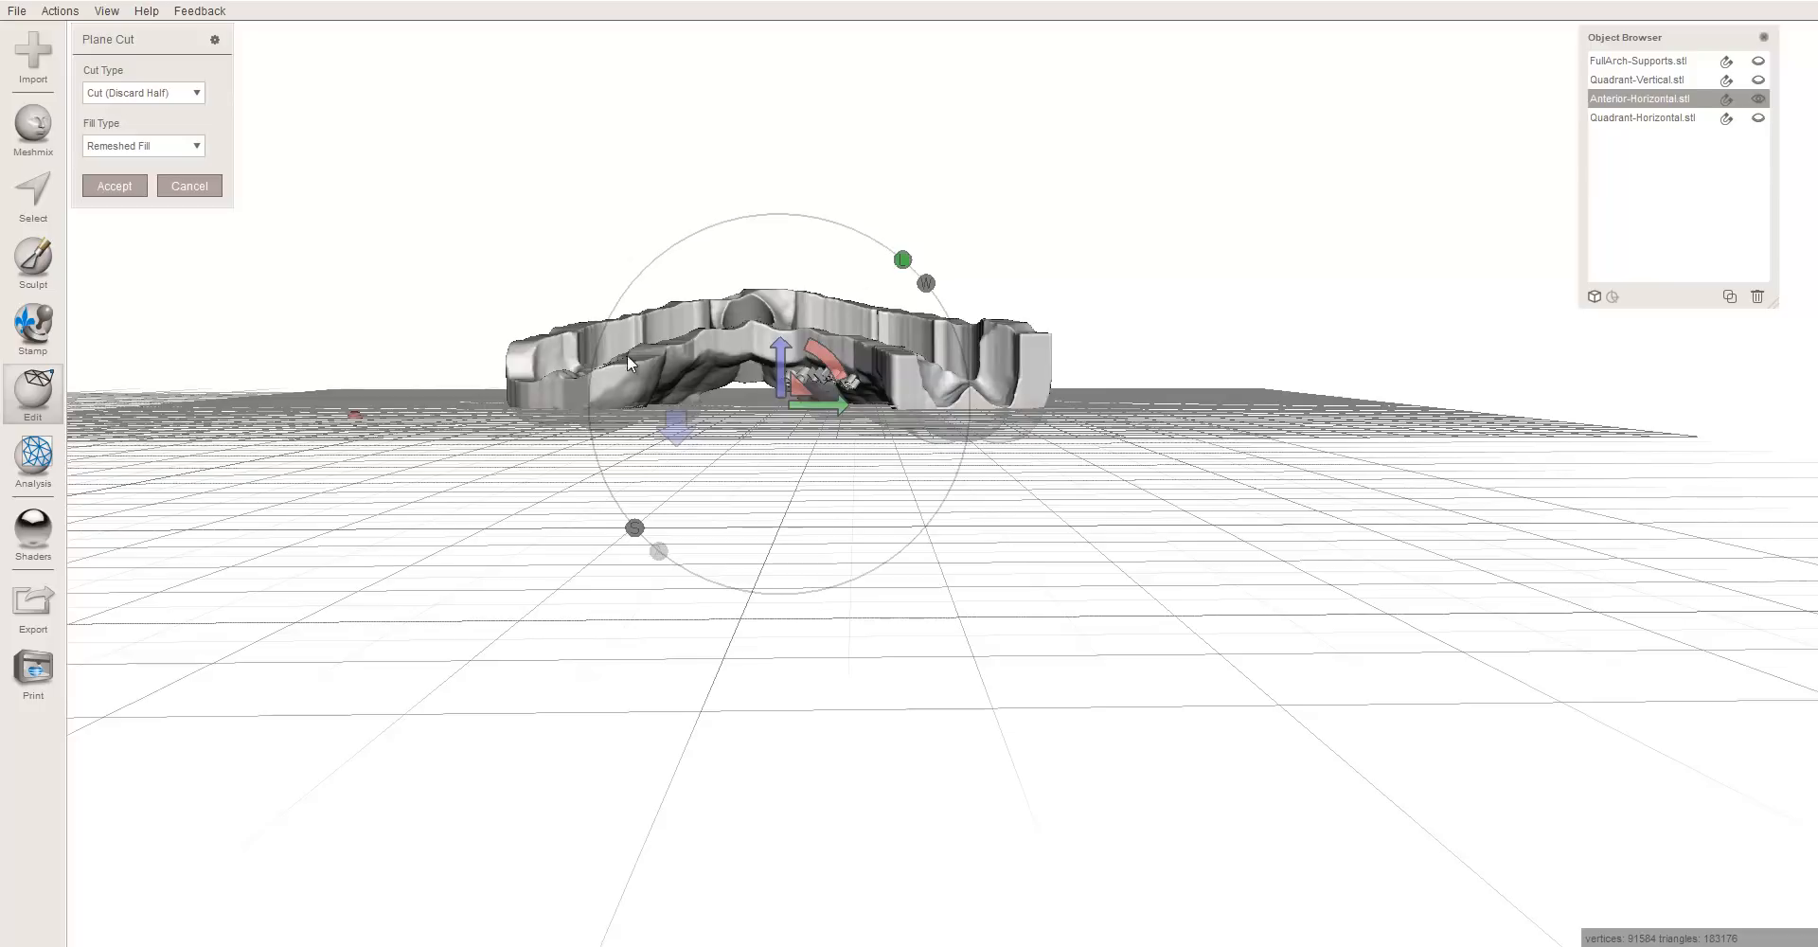
# - Tilt the cutting plane slightly, lower it to trim less of the anterior guide's underside, and accept the cut with Discard Half and Remeshed Fill
pyautogui.moveTo(833, 368); pyautogui.dragTo(835, 369)
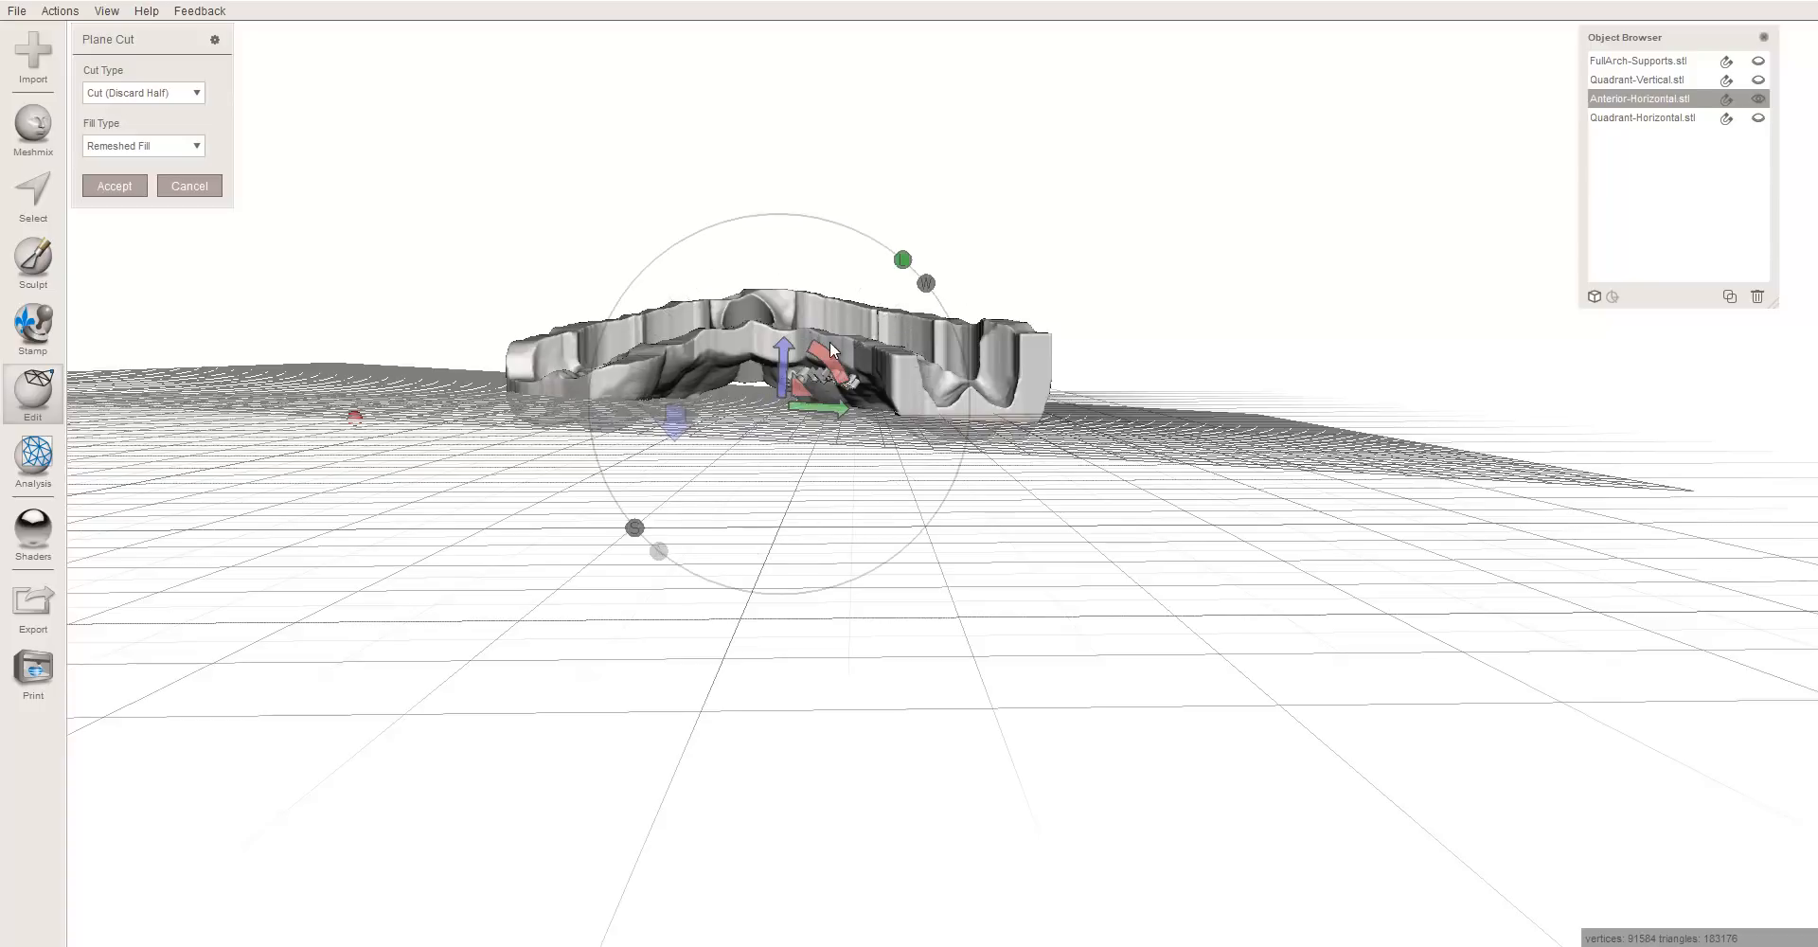
pyautogui.moveTo(814, 348); pyautogui.dragTo(991, 316, button='right')
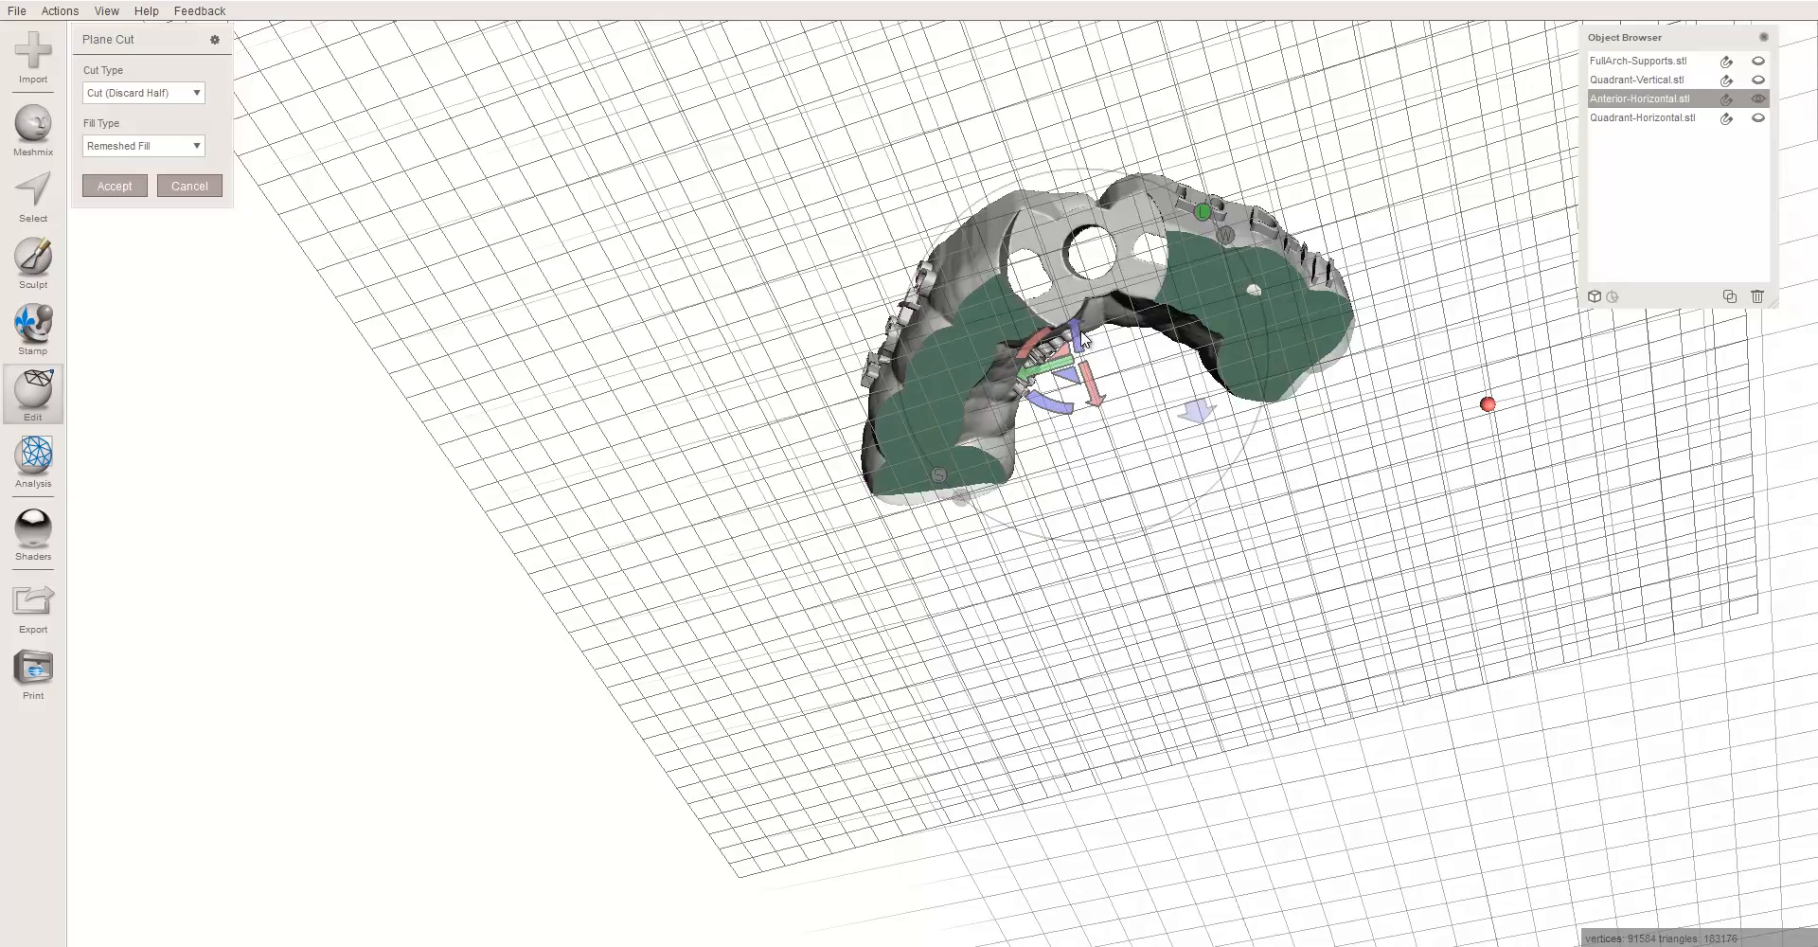
pyautogui.moveTo(1078, 334); pyautogui.dragTo(1077, 338)
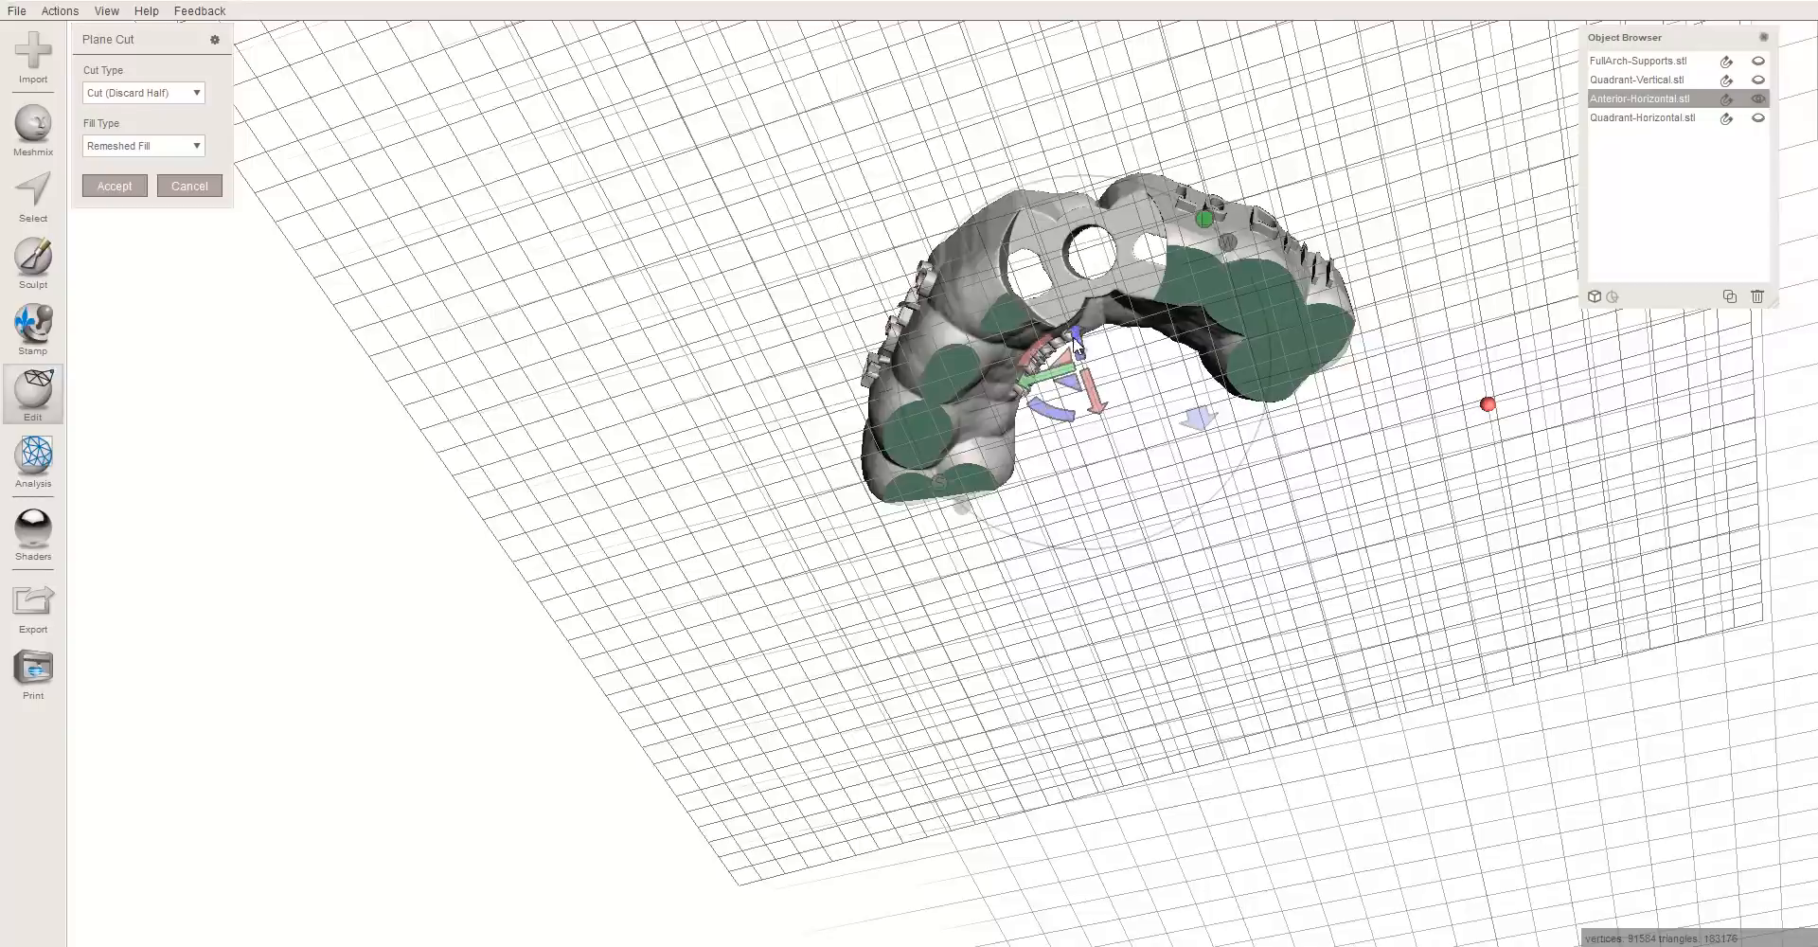
pyautogui.moveTo(1002, 150); pyautogui.dragTo(1146, 299, button='right')
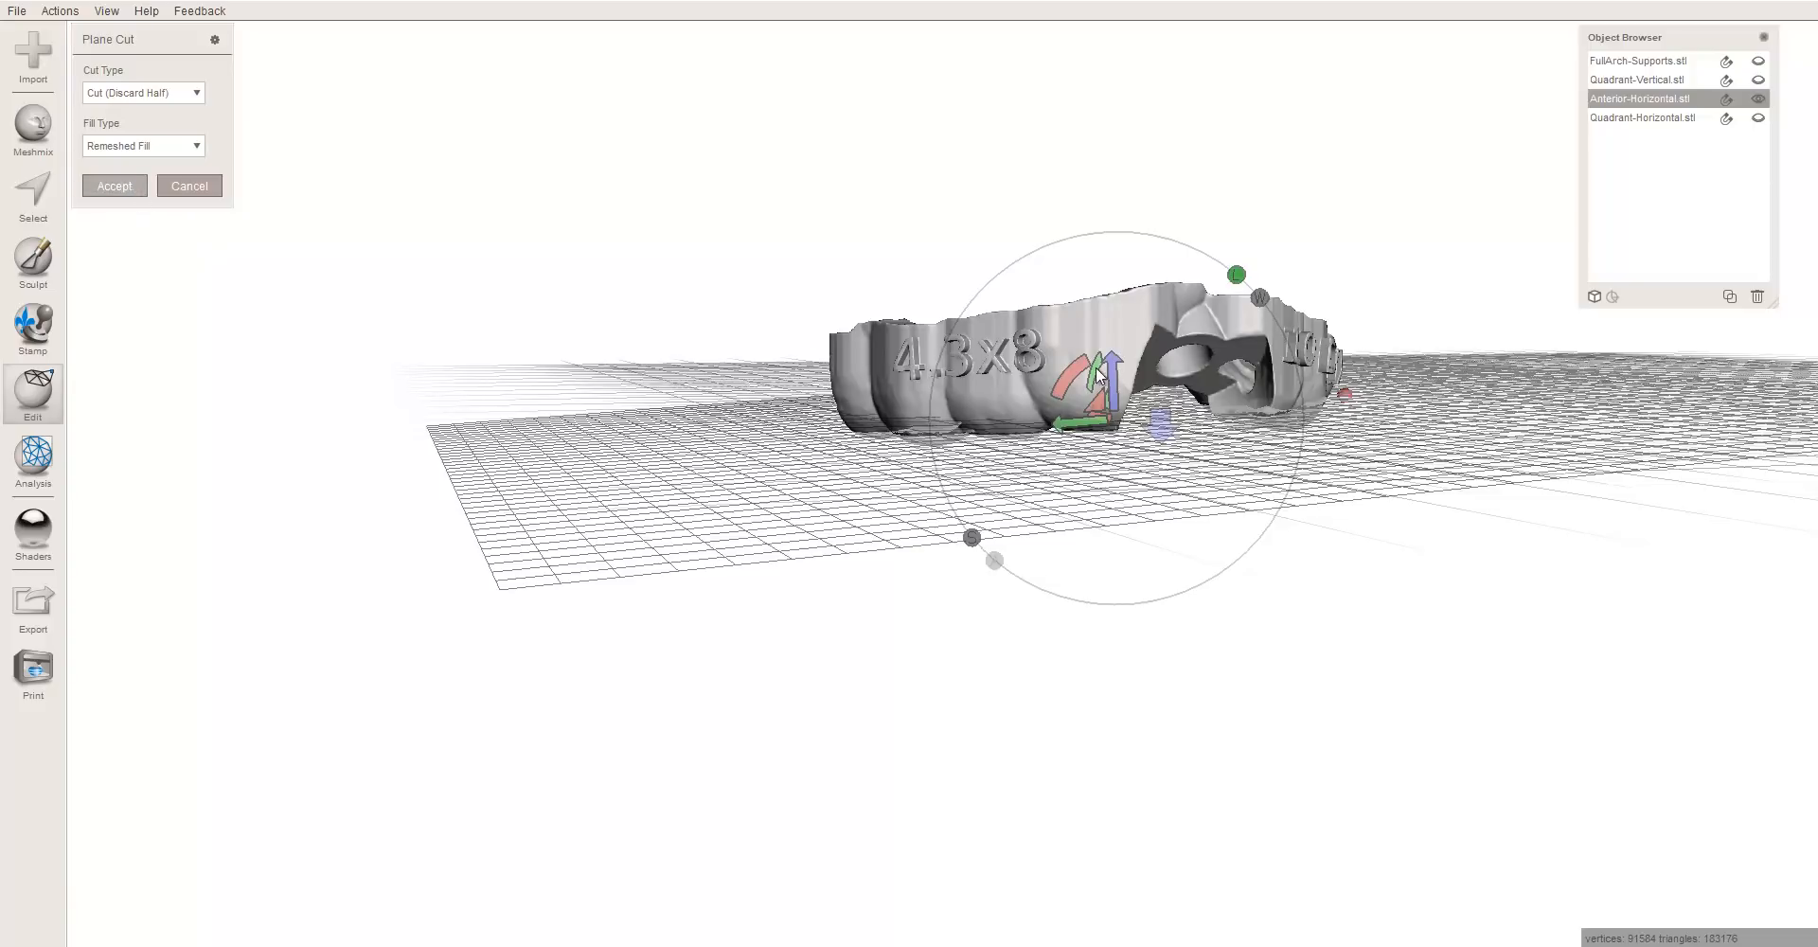
pyautogui.press('Return')
# - Select all the flat cut faces on the underside of the anterior guide
pyautogui.moveTo(900, 272); pyautogui.dragTo(474, 551, button='right')
pyautogui.scroll(6, 1031, 394)
pyautogui.moveTo(783, 423); pyautogui.dragTo(843, 440, button='right')
pyautogui.press('s')
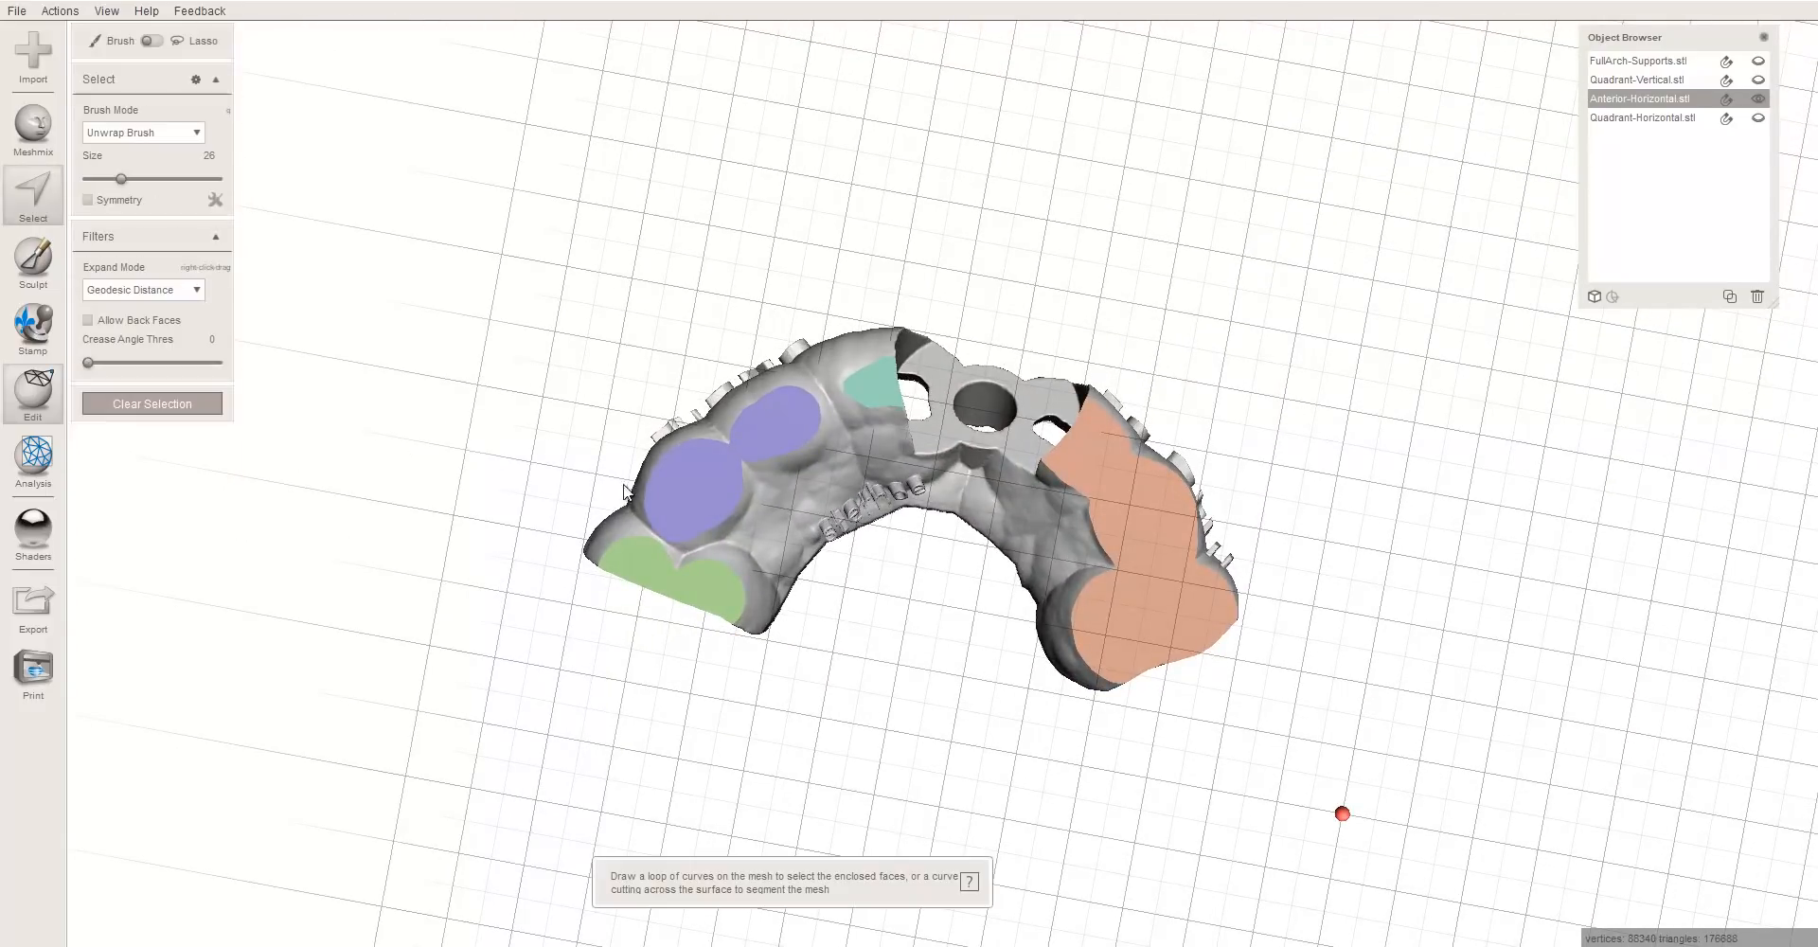
pyautogui.doubleClick(1134, 508)
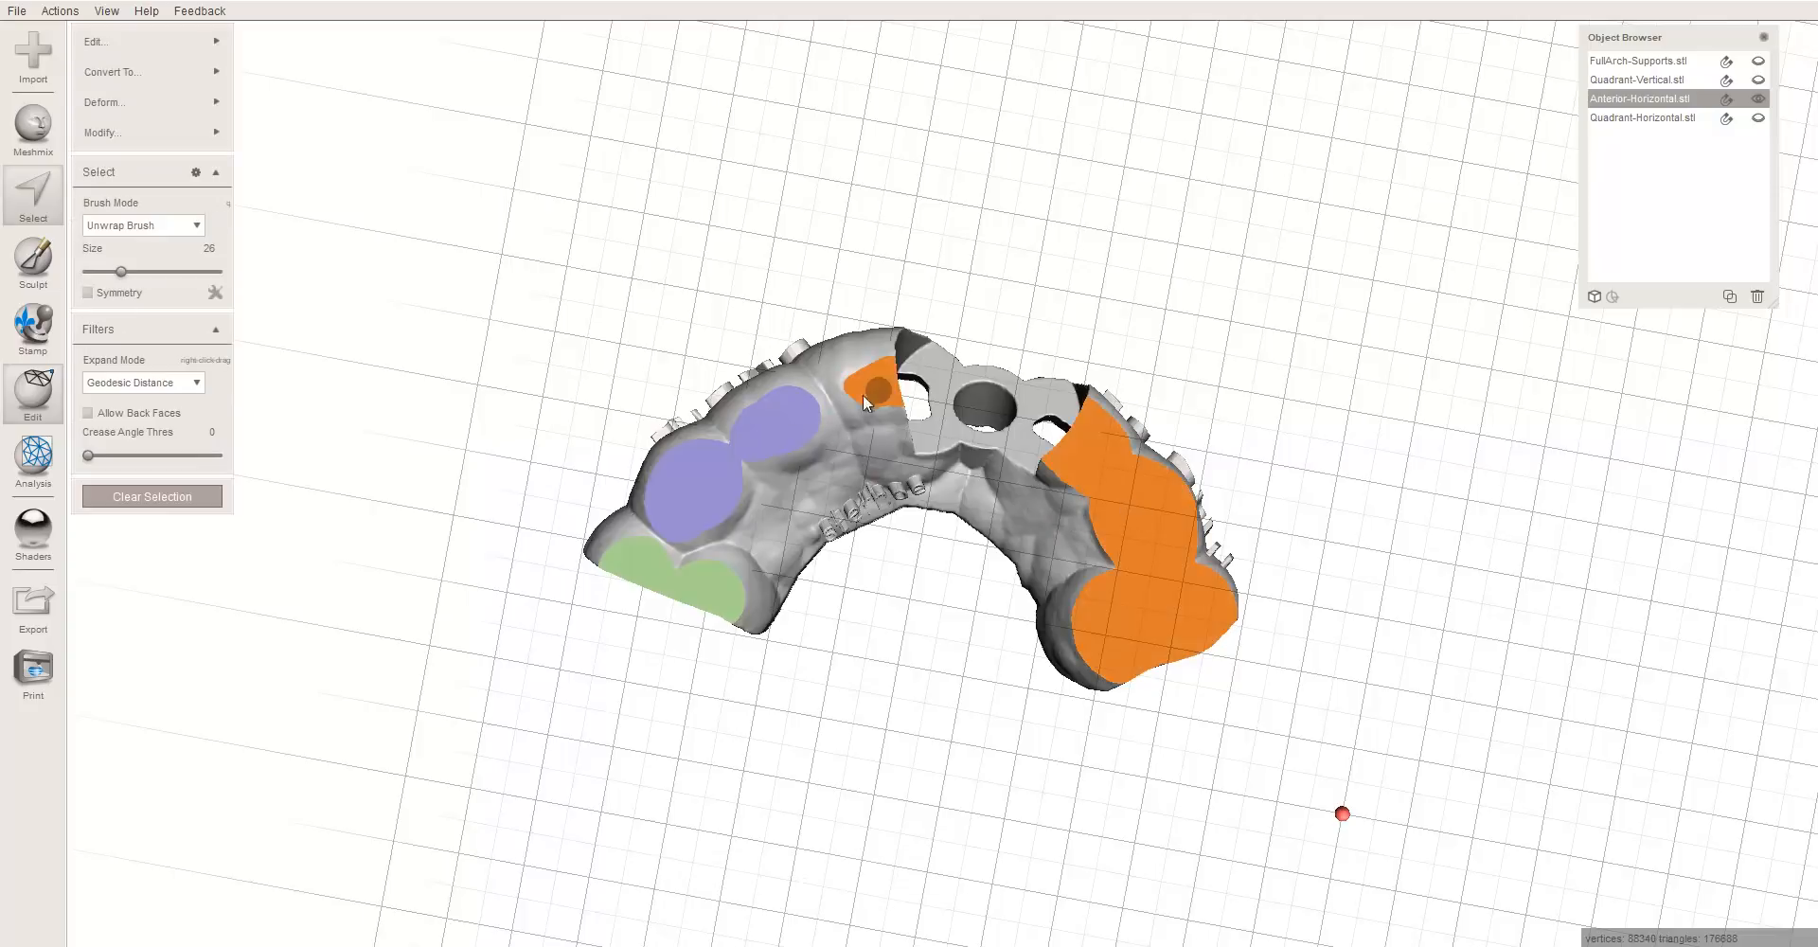
pyautogui.doubleClick(763, 435)
pyautogui.doubleClick(637, 556)
# - Extrude the selected flat faces with an offset of 1 mm in Constant direction, and inspect the anterior guide's base from the side and below
pyautogui.moveTo(942, 175); pyautogui.dragTo(616, 296, button='right')
pyautogui.click(142, 101)
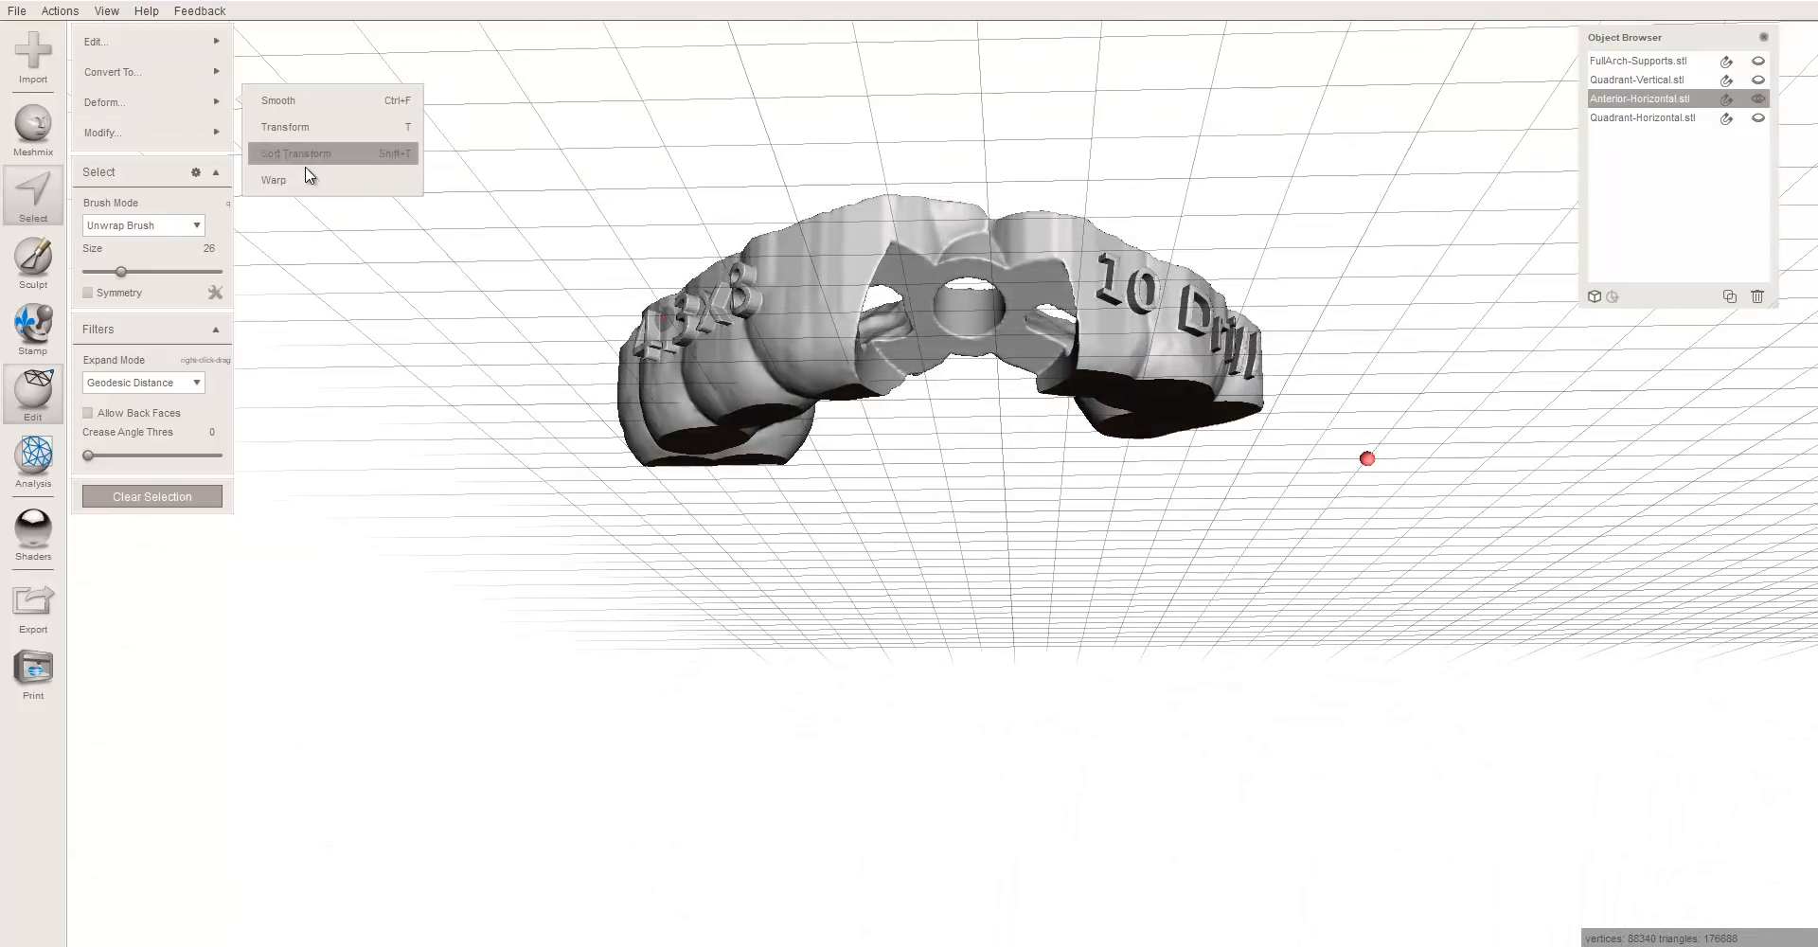
pyautogui.press('d')
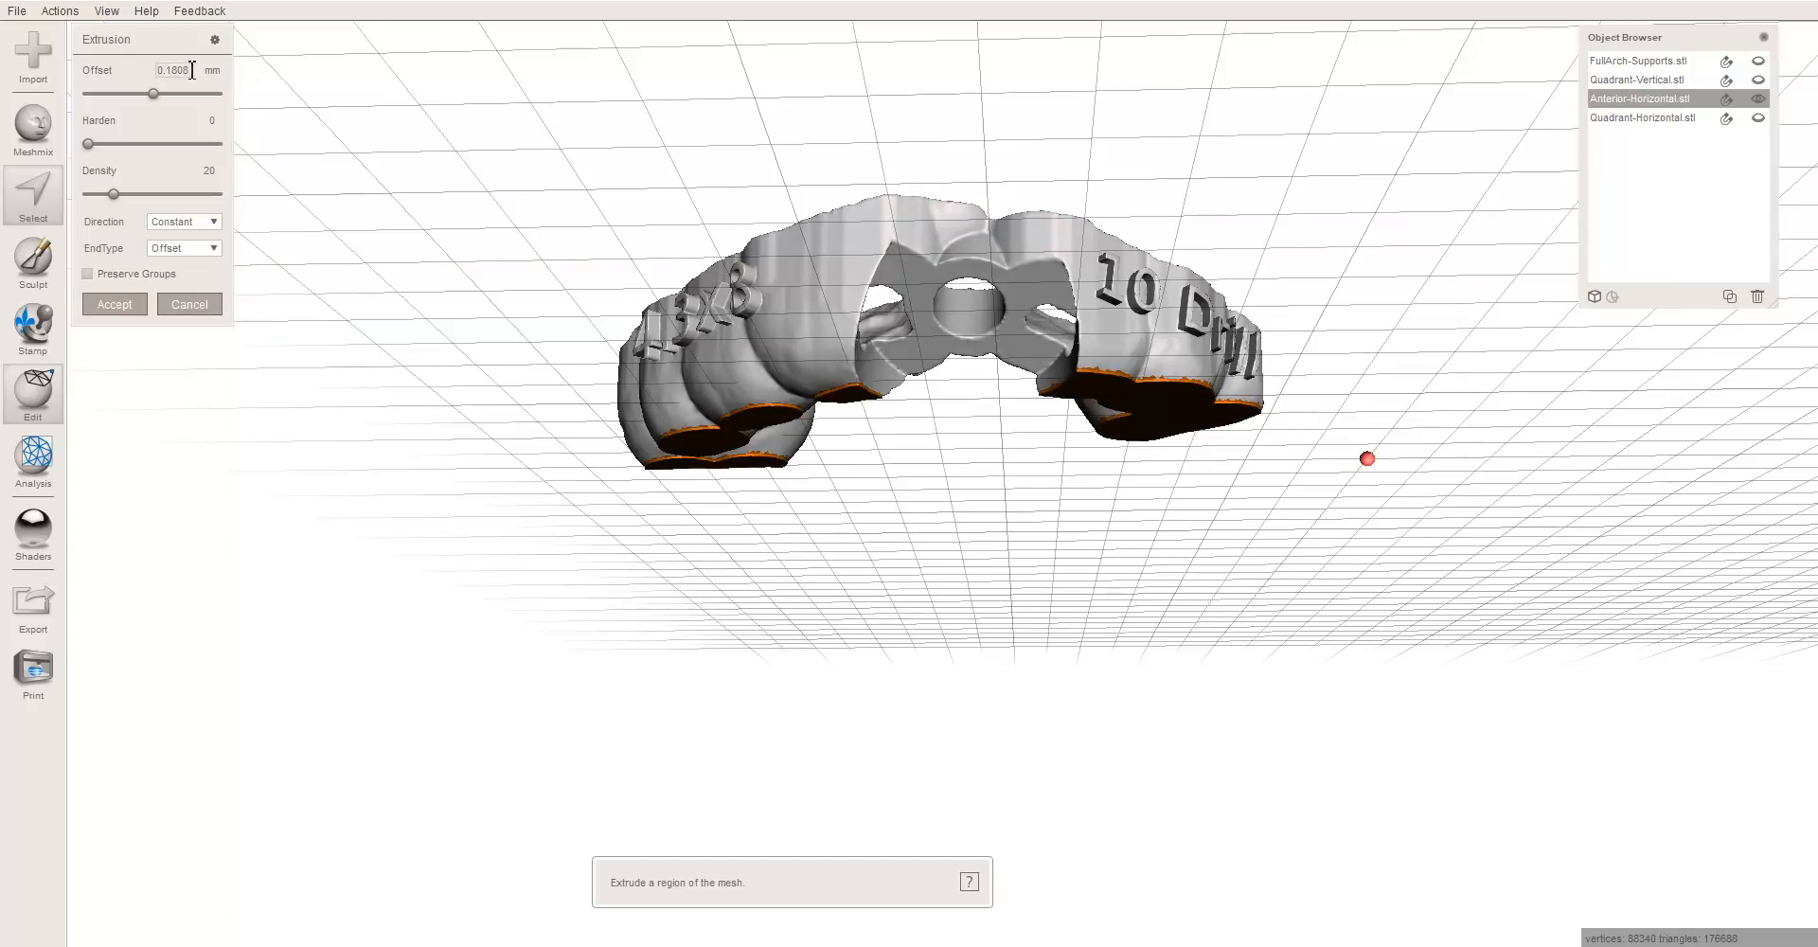
pyautogui.doubleClick(190, 70)
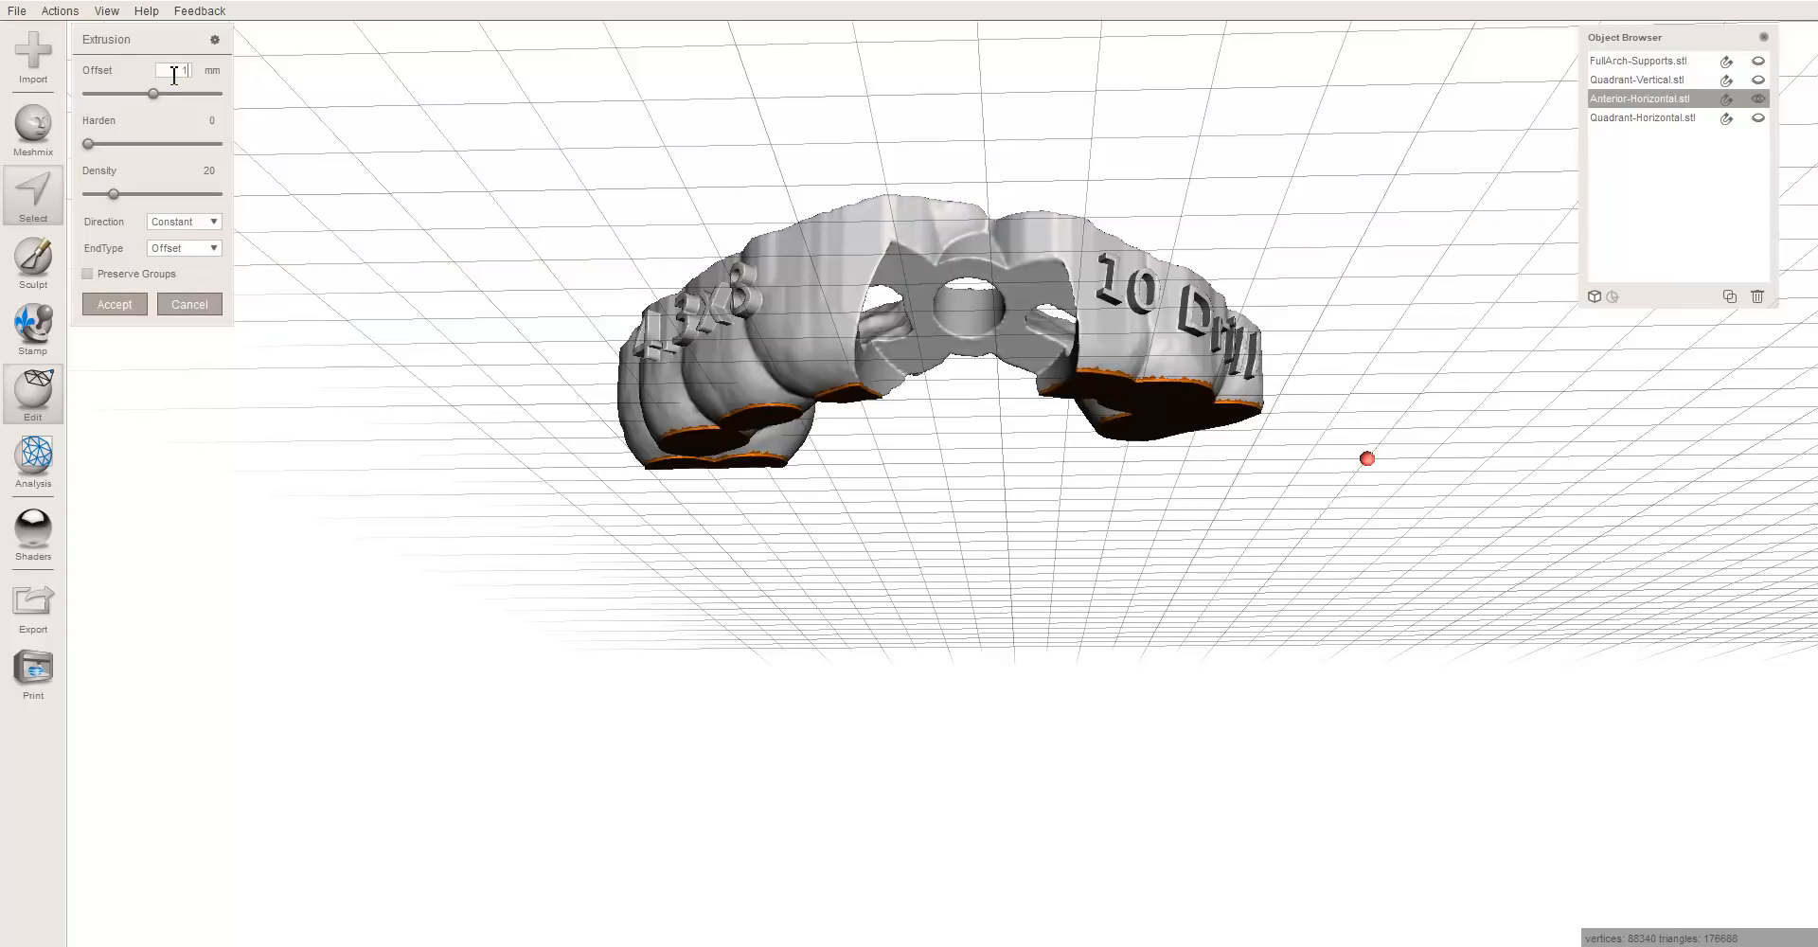
pyautogui.write('1')
pyautogui.press('Return')
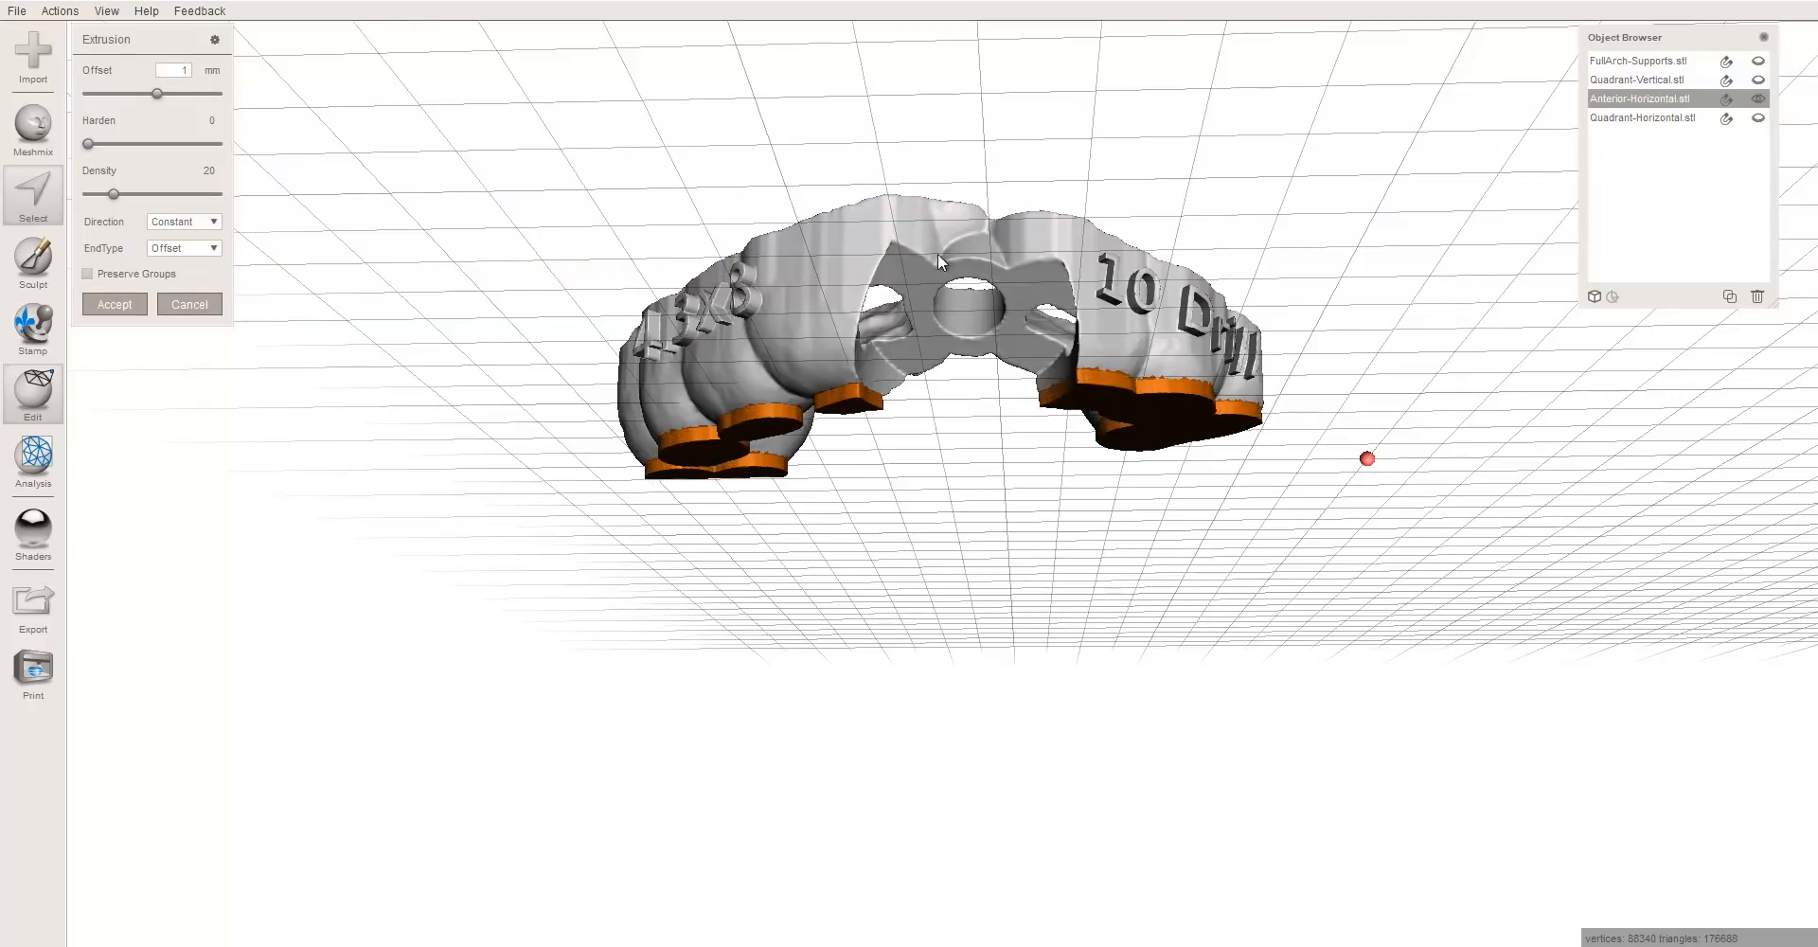
pyautogui.moveTo(938, 253); pyautogui.dragTo(1066, 380, button='right')
pyautogui.moveTo(888, 336); pyautogui.dragTo(956, 361, button='right')
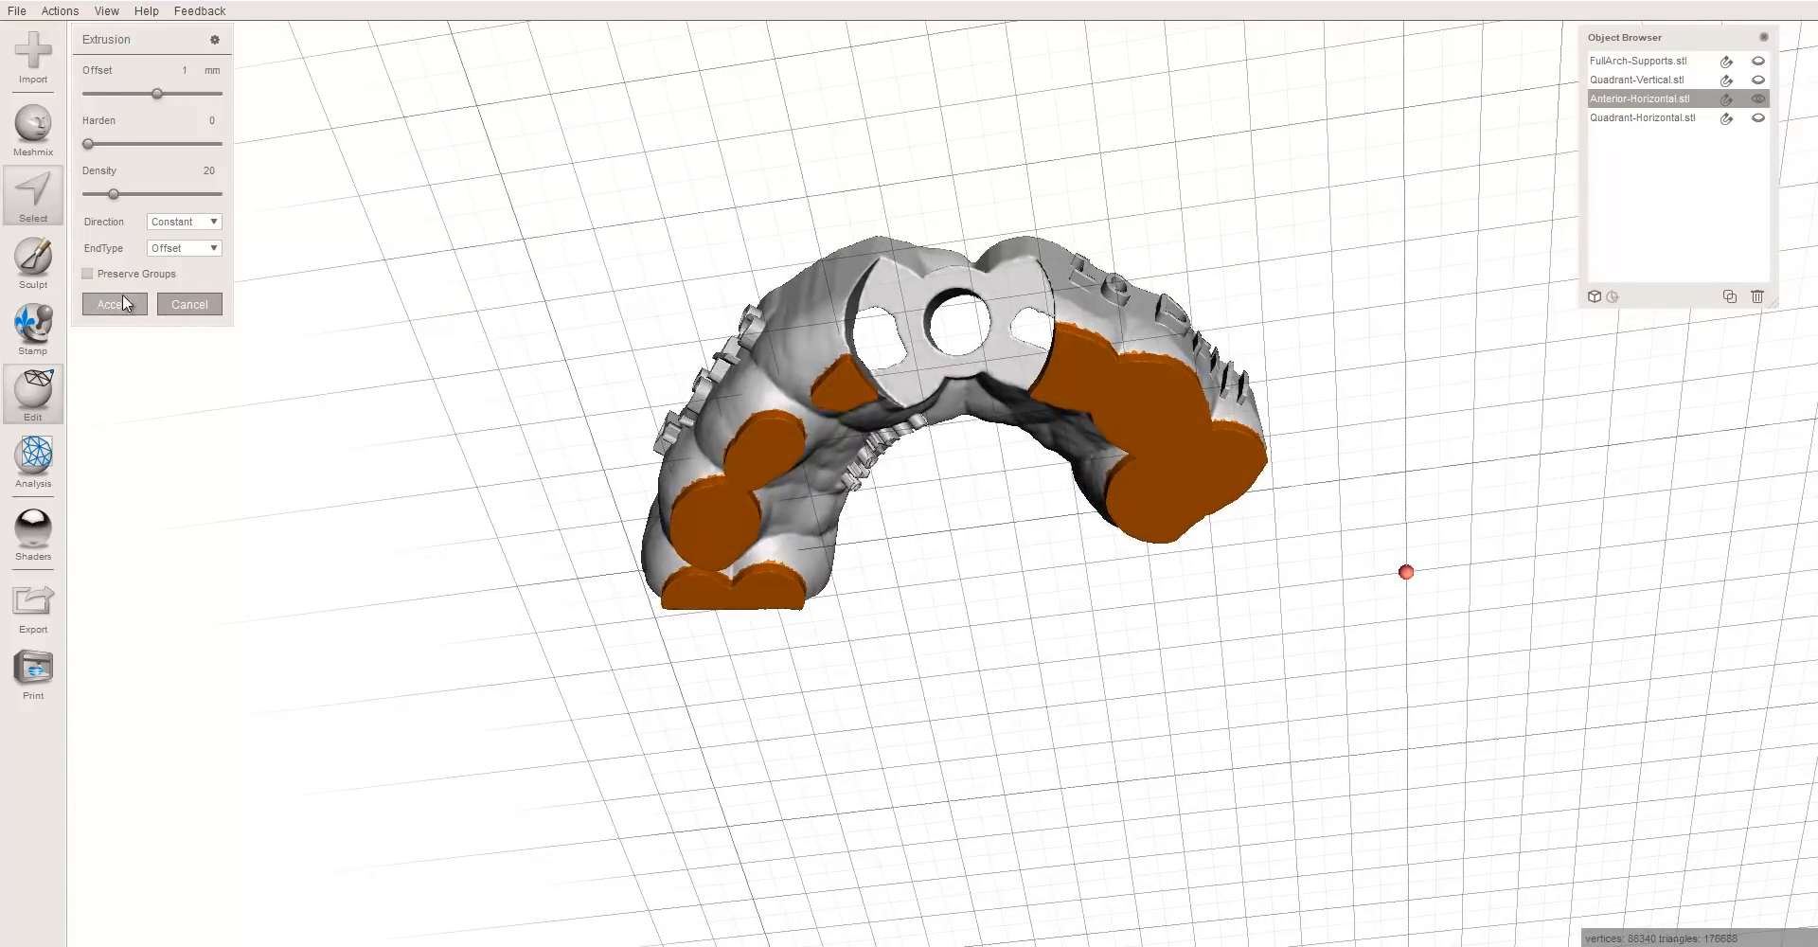
pyautogui.moveTo(816, 183); pyautogui.dragTo(933, 377, button='right')
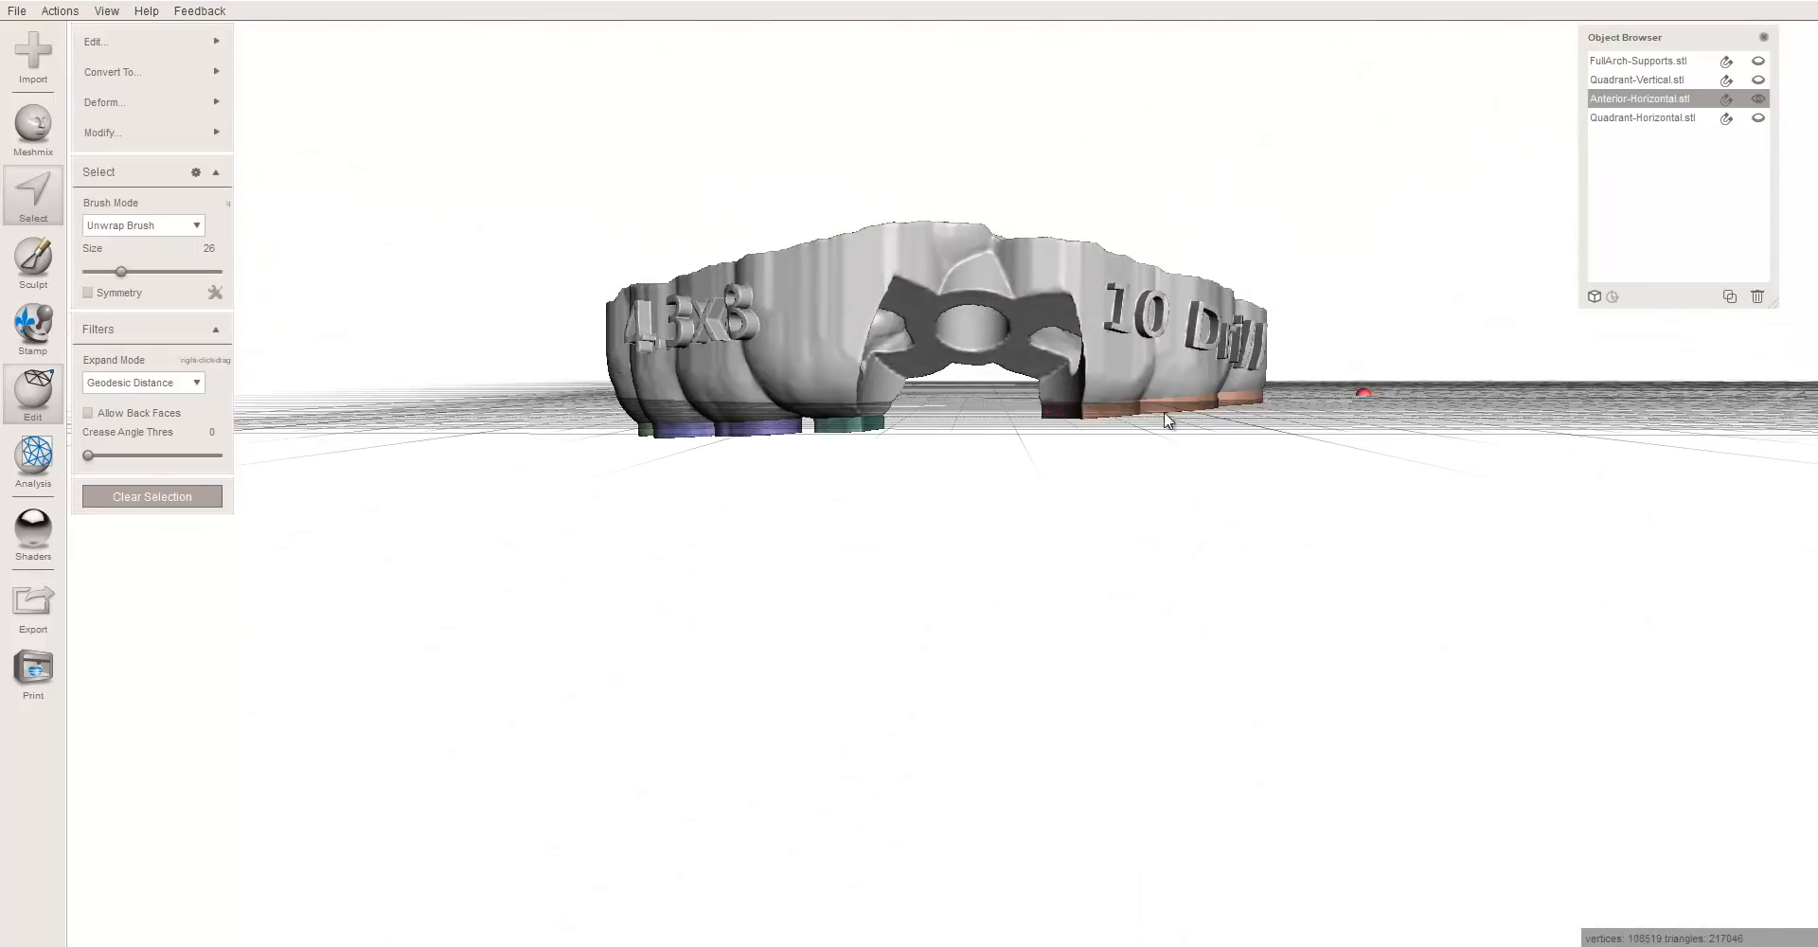
pyautogui.moveTo(1164, 413); pyautogui.dragTo(746, 423, button='right')
pyautogui.moveTo(1179, 452); pyautogui.dragTo(1010, 569, button='right')
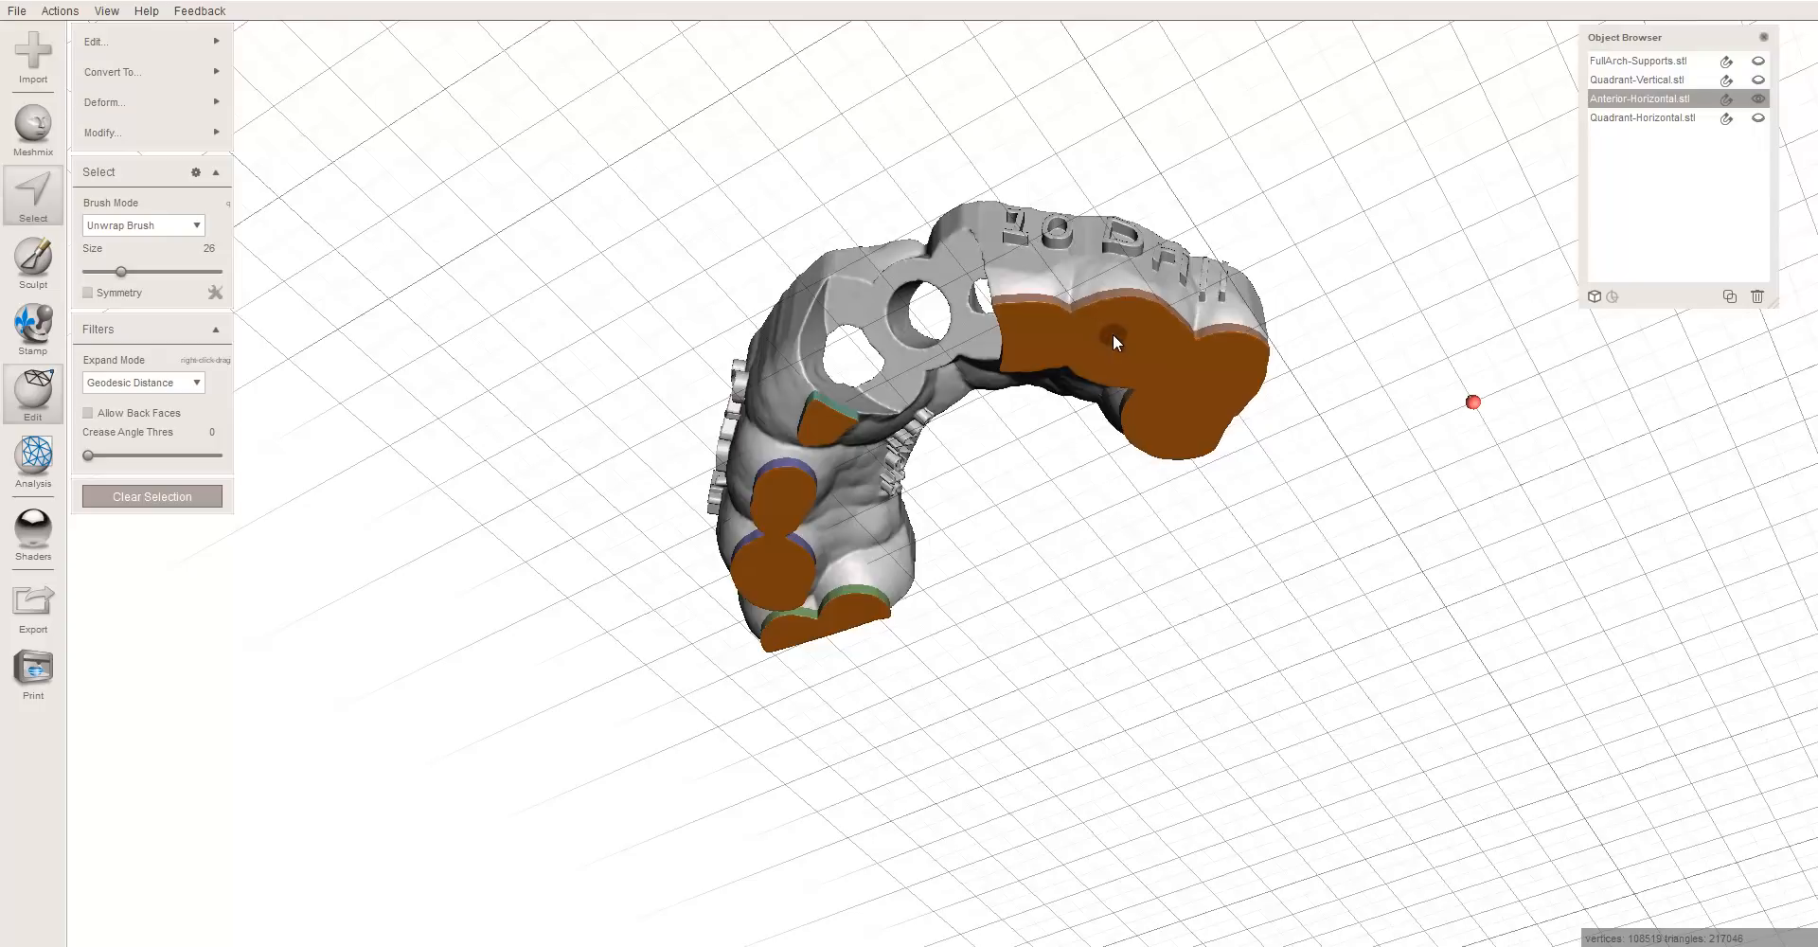
pyautogui.moveTo(869, 287); pyautogui.dragTo(964, 424, button='right')
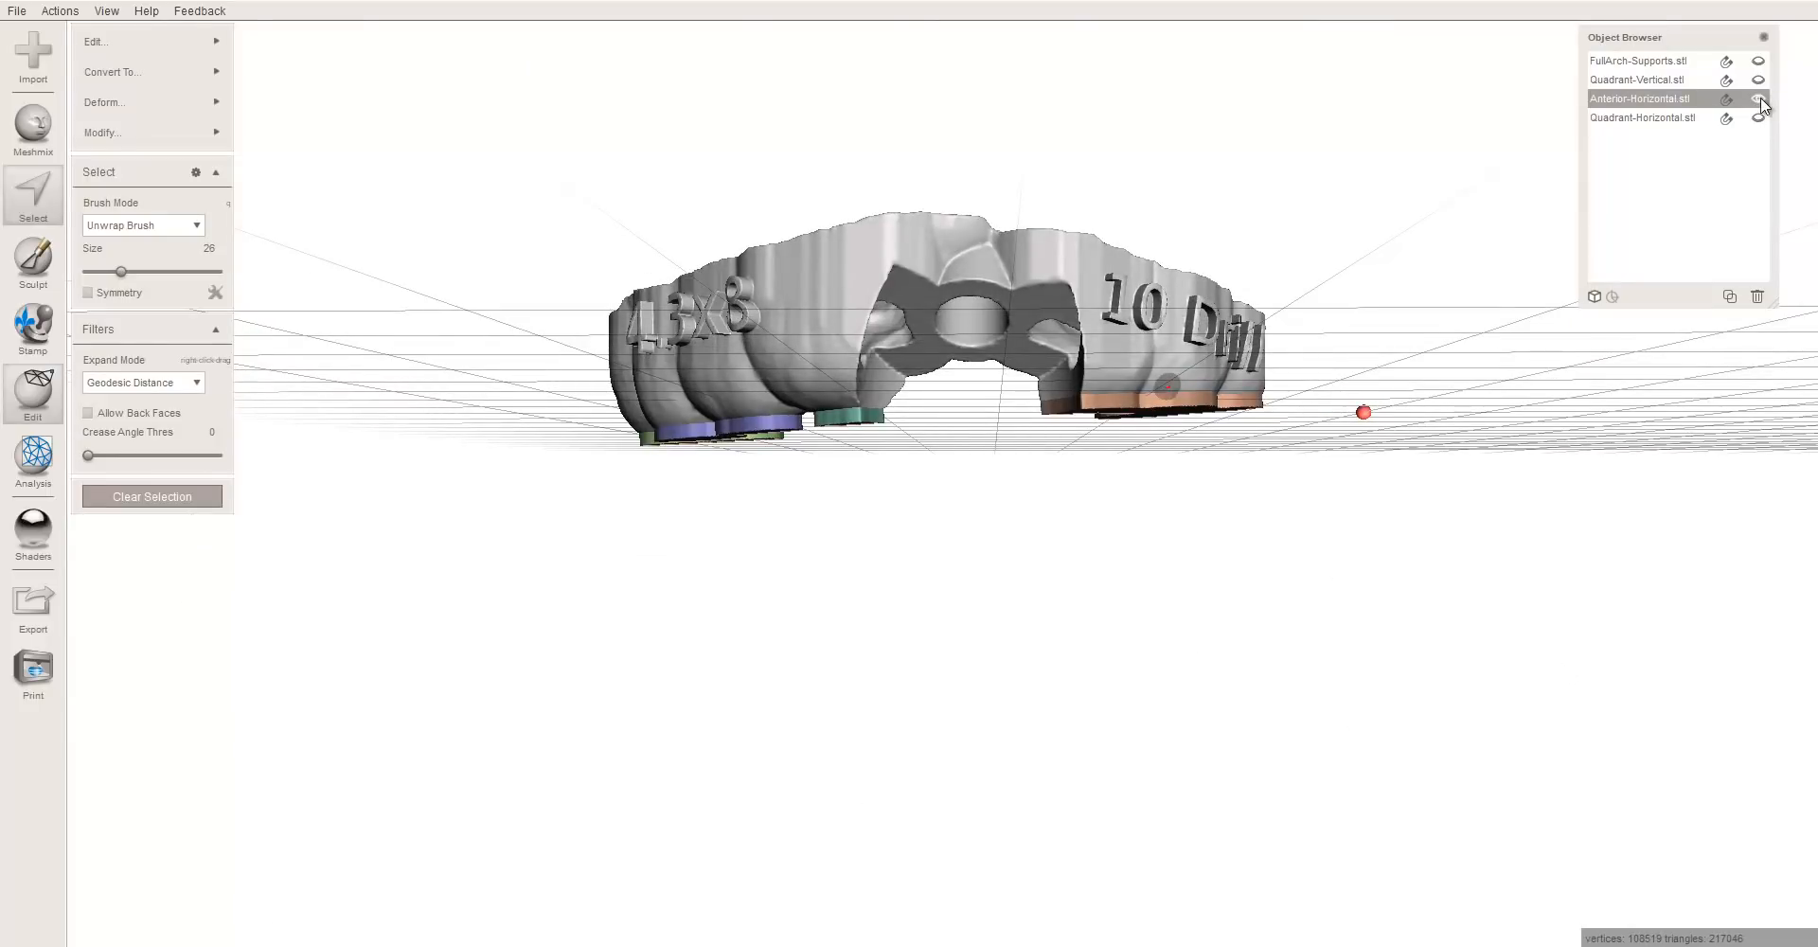
# - Hide the anterior guide, show Quadrant-Horizontal.stl, and view the quadrant guide from above
pyautogui.click(1758, 98)
pyautogui.click(1657, 119)
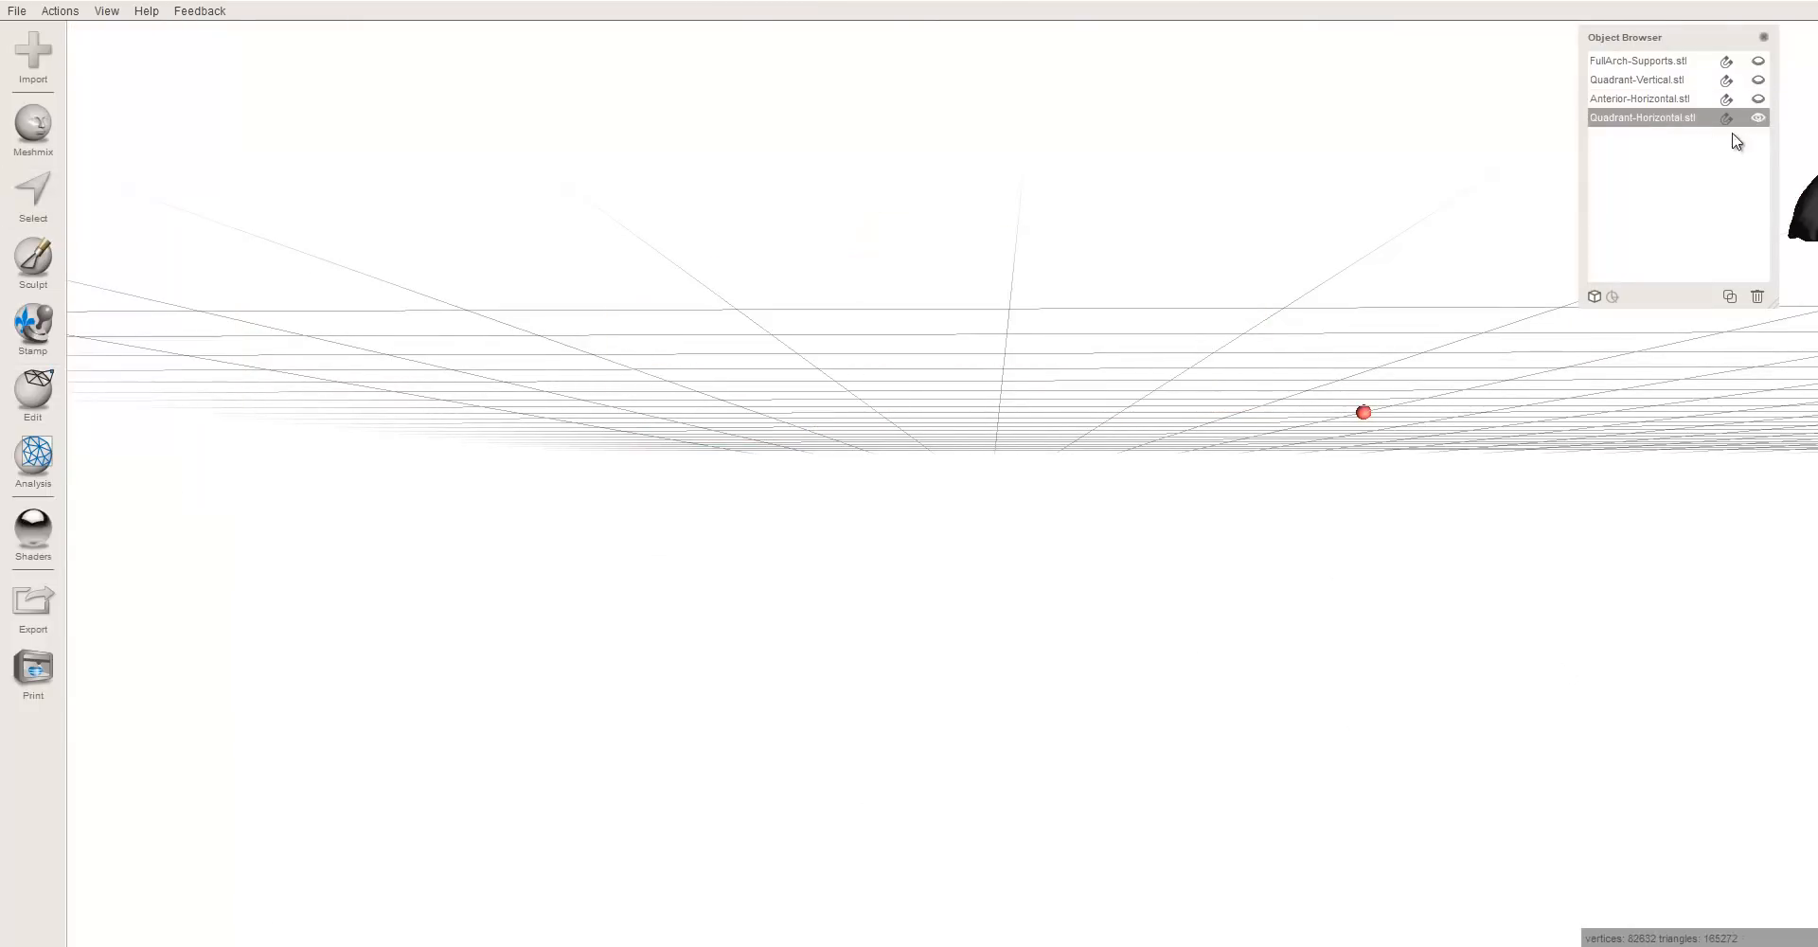
pyautogui.press('f')
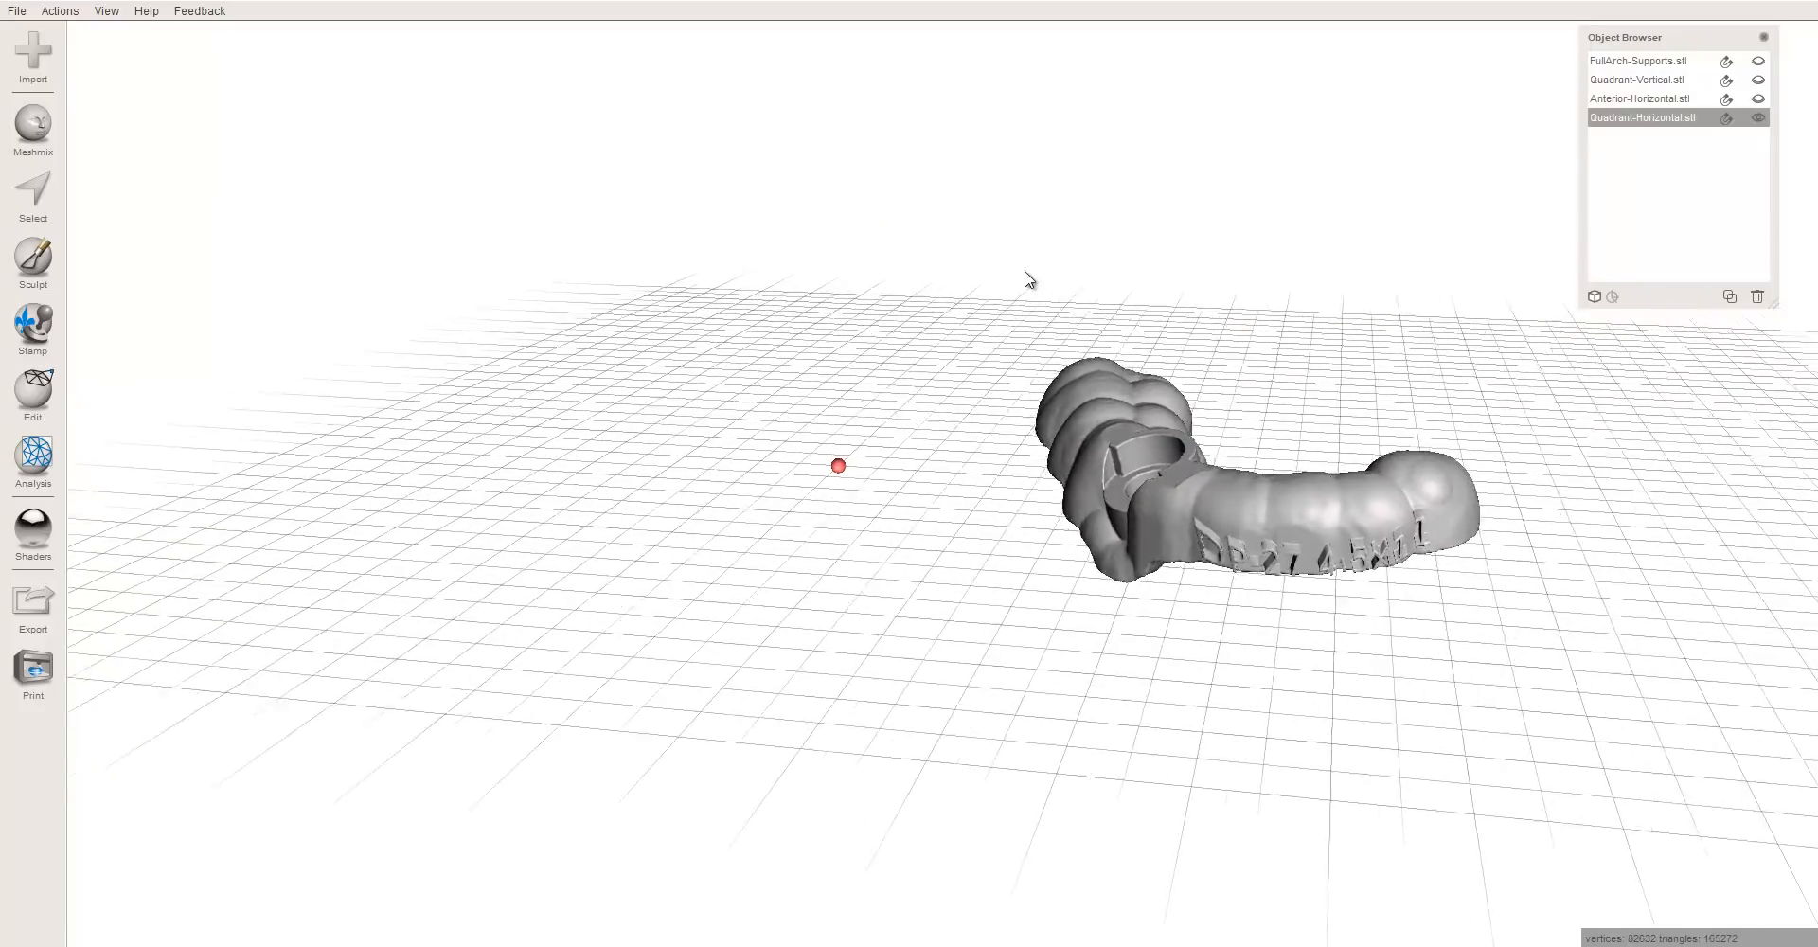
pyautogui.moveTo(1029, 279); pyautogui.dragTo(443, 460, button='right')
pyautogui.moveTo(1184, 636)
pyautogui.mouseDown(button='right')
pyautogui.moveTo(1205, 600)
pyautogui.moveTo(1164, 430)
pyautogui.moveTo(1183, 420)
pyautogui.moveTo(1148, 588)
pyautogui.moveTo(1090, 633)
pyautogui.moveTo(1149, 644)
pyautogui.mouseUp(button='right')
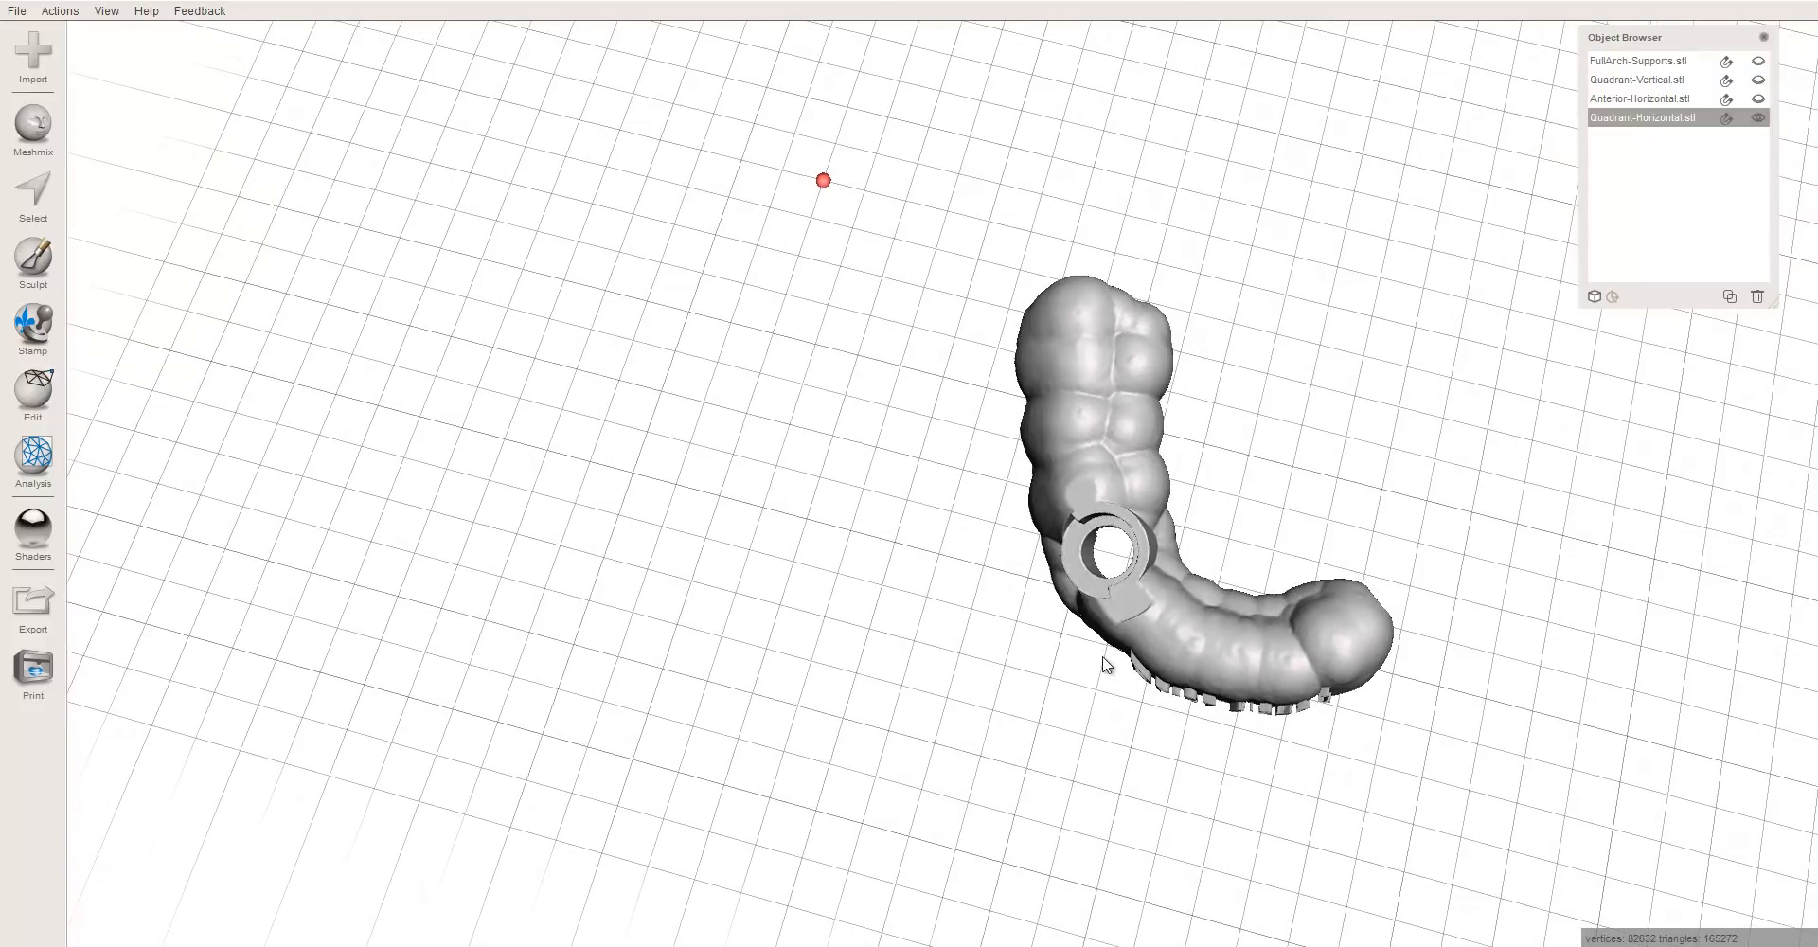
# - Stand the horizontal quadrant guide upright with Transform by rotating it to about -96.9° on X
pyautogui.press('t')
pyautogui.moveTo(1146, 648); pyautogui.dragTo(979, 356, button='right')
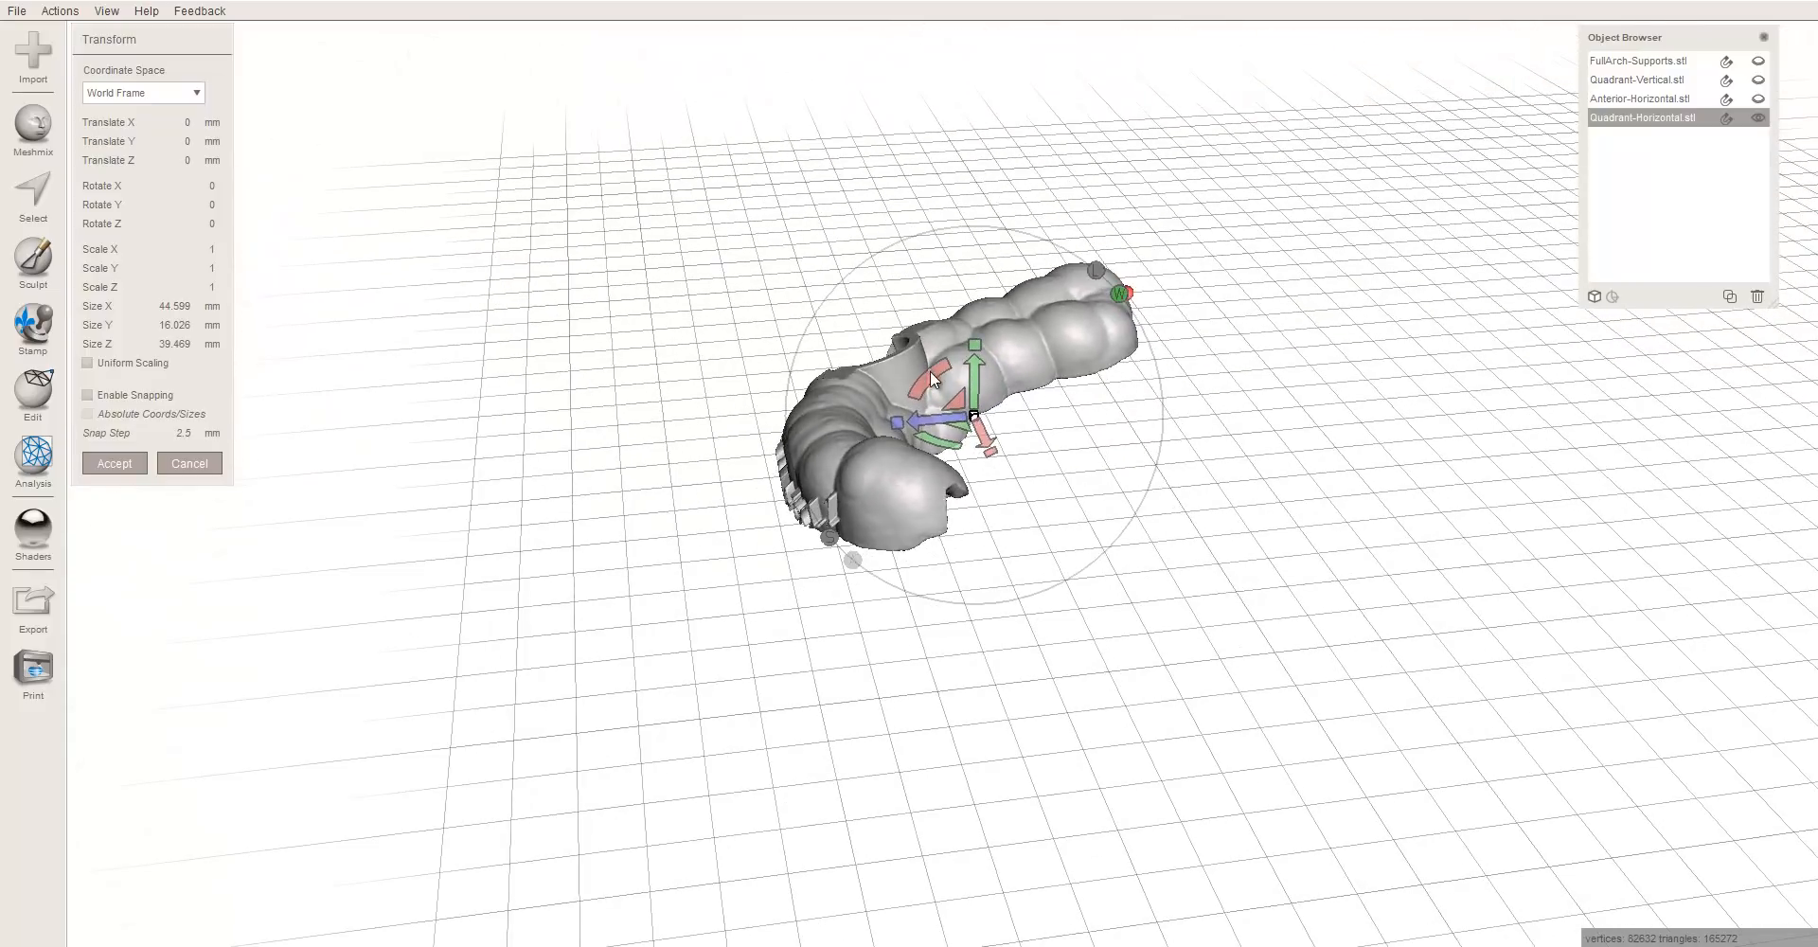
pyautogui.moveTo(932, 377); pyautogui.dragTo(1193, 272)
pyautogui.moveTo(850, 726); pyautogui.dragTo(1047, 652, button='right')
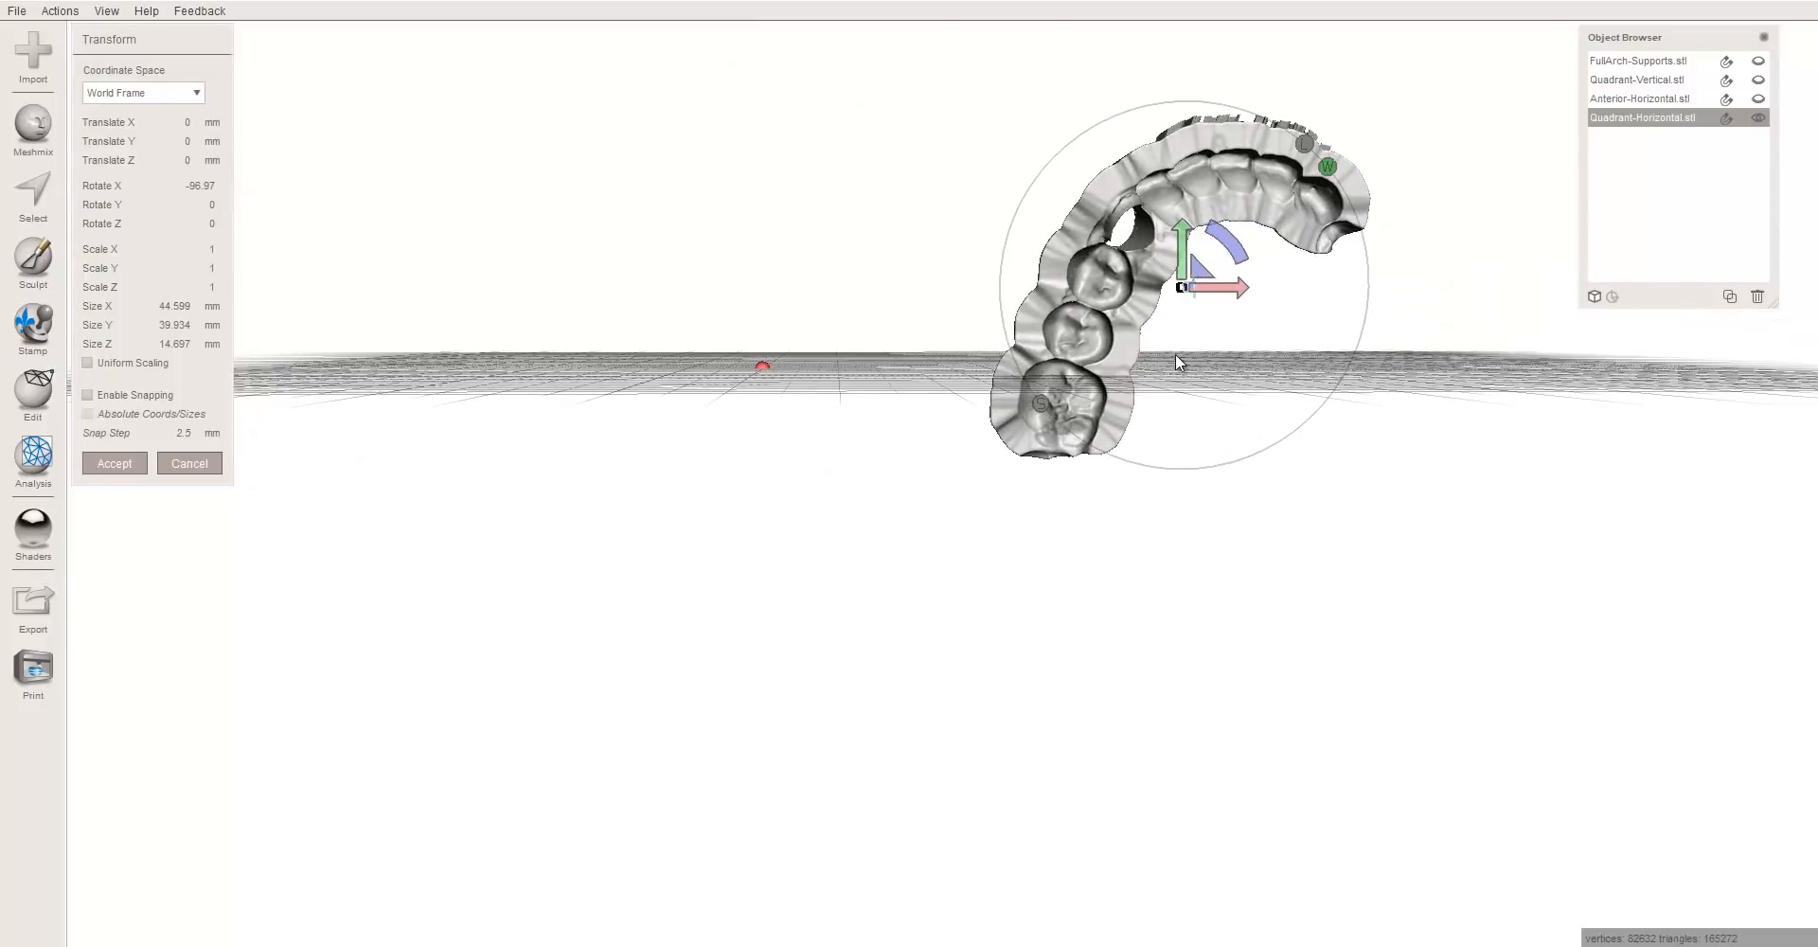
pyautogui.moveTo(1177, 360); pyautogui.dragTo(1236, 229, button='right')
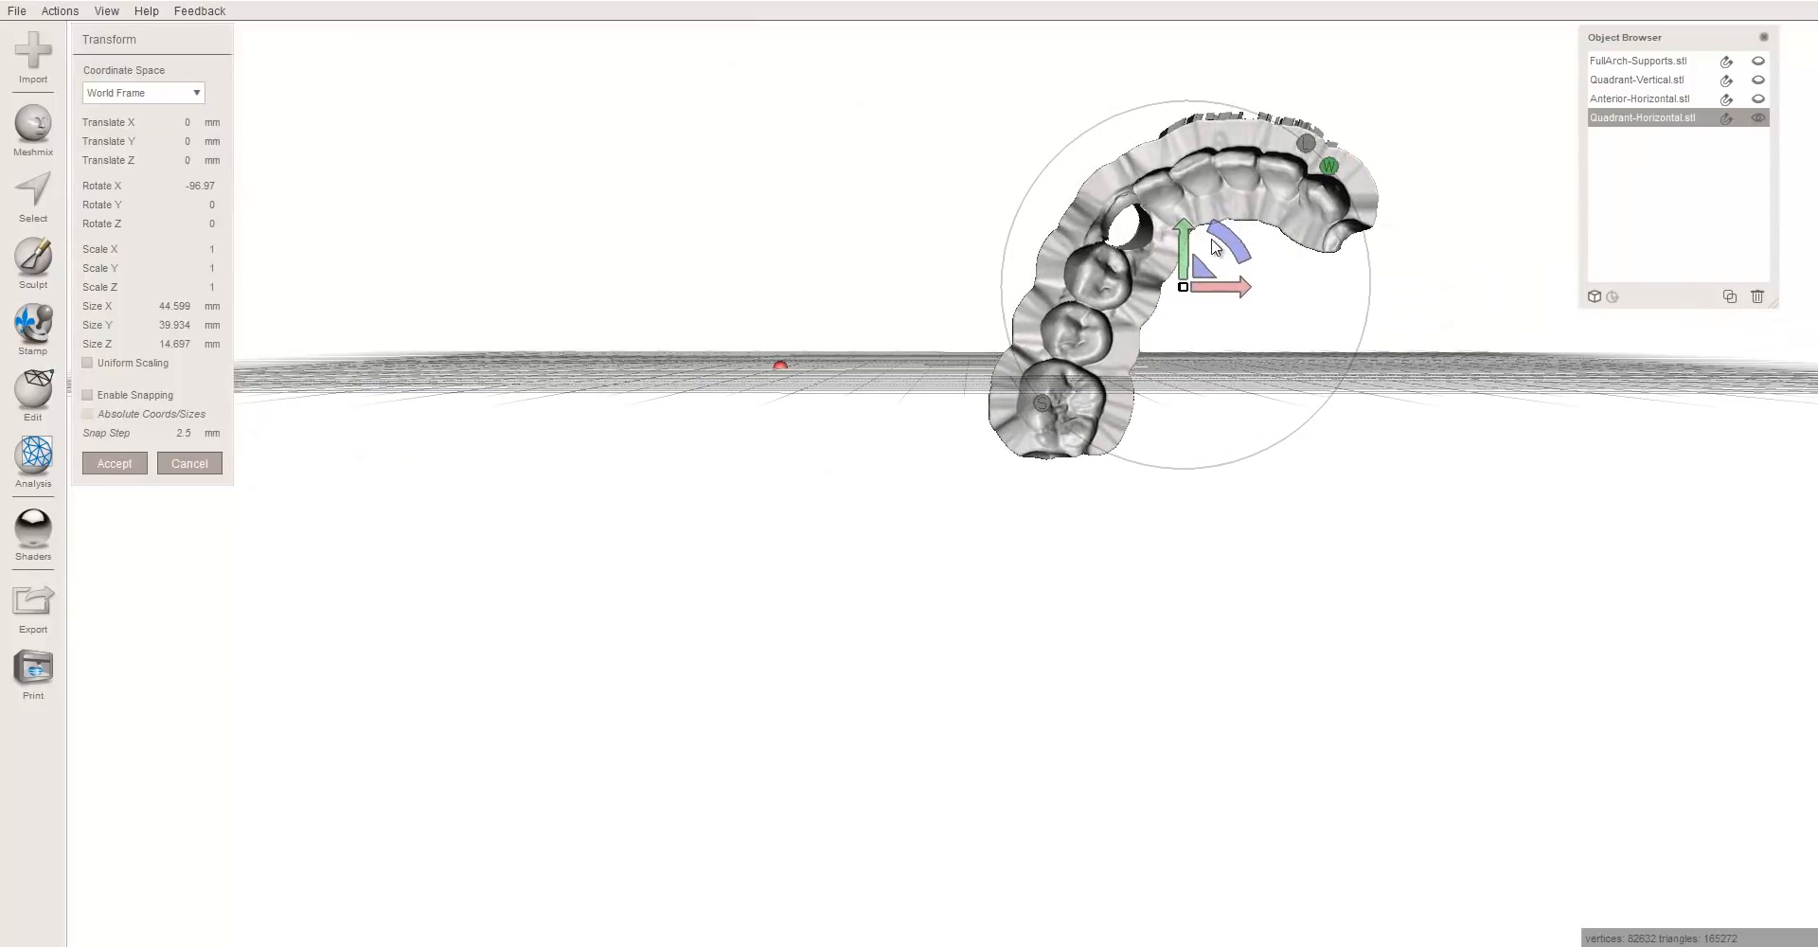
# - Turn the upright quadrant guide onto its molar end at about -46.3° on Y, raise it about 11.6 mm on Y, and inspect both sides
pyautogui.moveTo(1231, 239); pyautogui.dragTo(1212, 176)
pyautogui.moveTo(1212, 180)
pyautogui.mouseDown(button='right')
pyautogui.moveTo(757, 238)
pyautogui.moveTo(565, 223)
pyautogui.moveTo(1112, 211)
pyautogui.moveTo(1110, 262)
pyautogui.mouseUp(button='right')
pyautogui.moveTo(1096, 229); pyautogui.dragTo(1096, 215)
pyautogui.moveTo(1084, 215); pyautogui.dragTo(1057, 189, button='right')
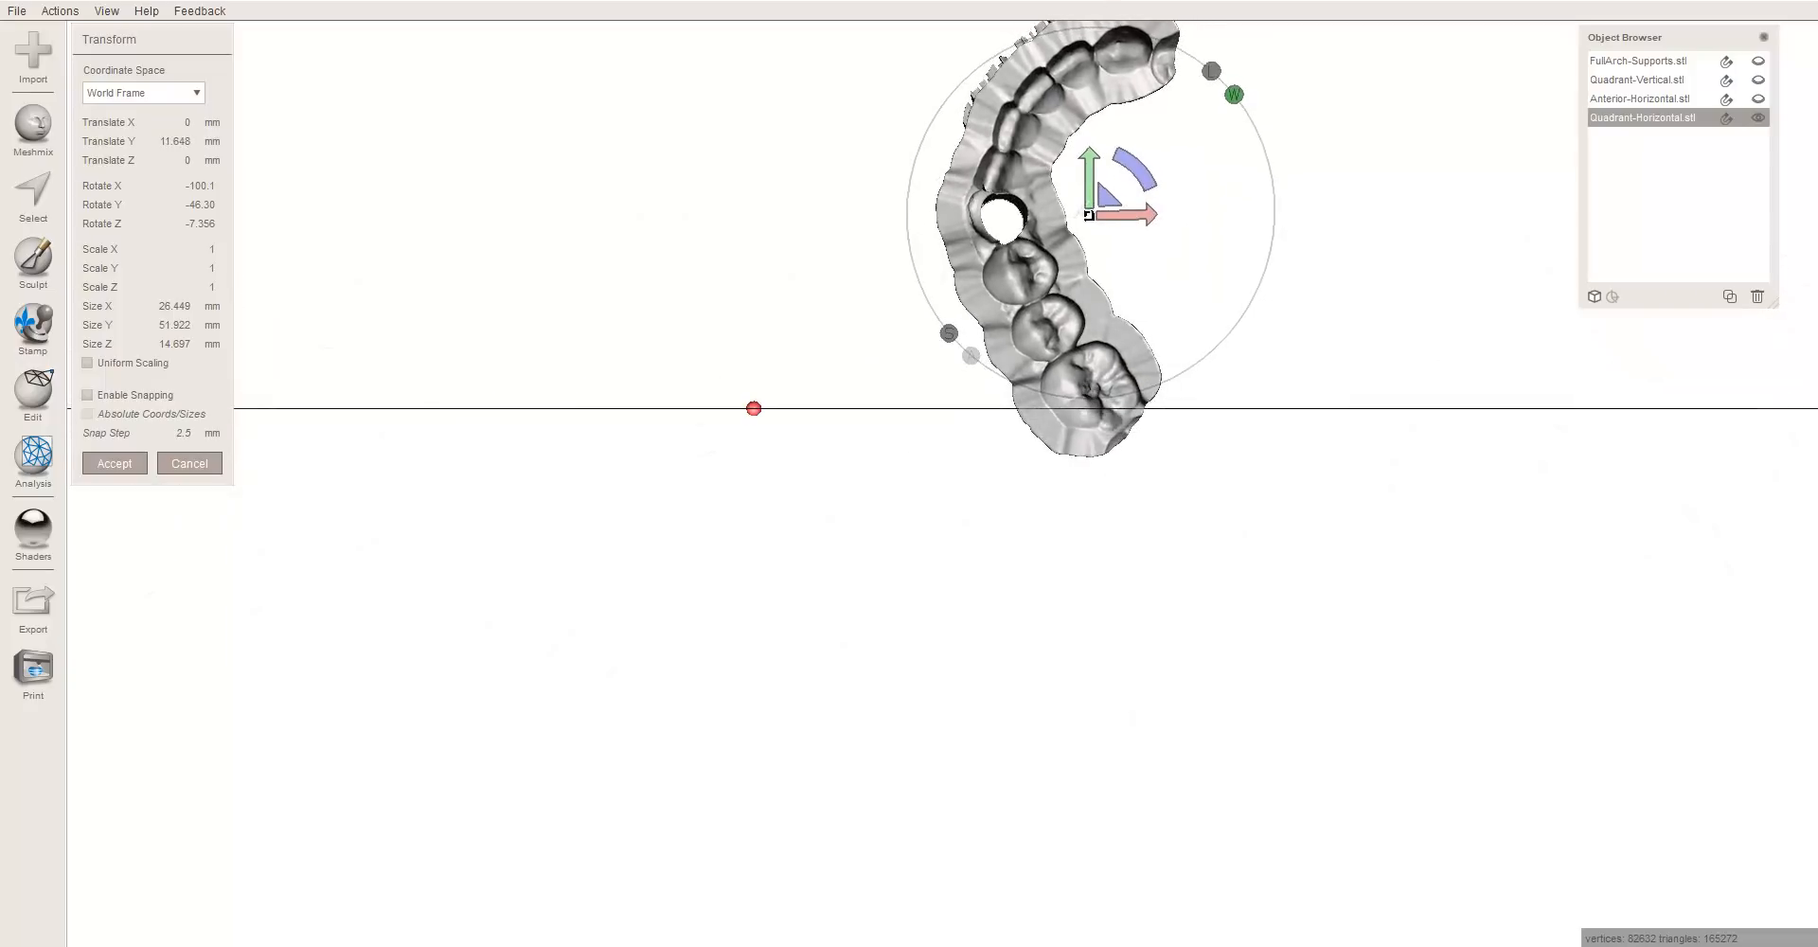
pyautogui.moveTo(1325, 409)
pyautogui.mouseDown(button='right')
pyautogui.moveTo(1148, 479)
pyautogui.moveTo(747, 503)
pyautogui.moveTo(790, 169)
pyautogui.mouseUp(button='right')
pyautogui.moveTo(947, 102); pyautogui.dragTo(1008, 173, button='right')
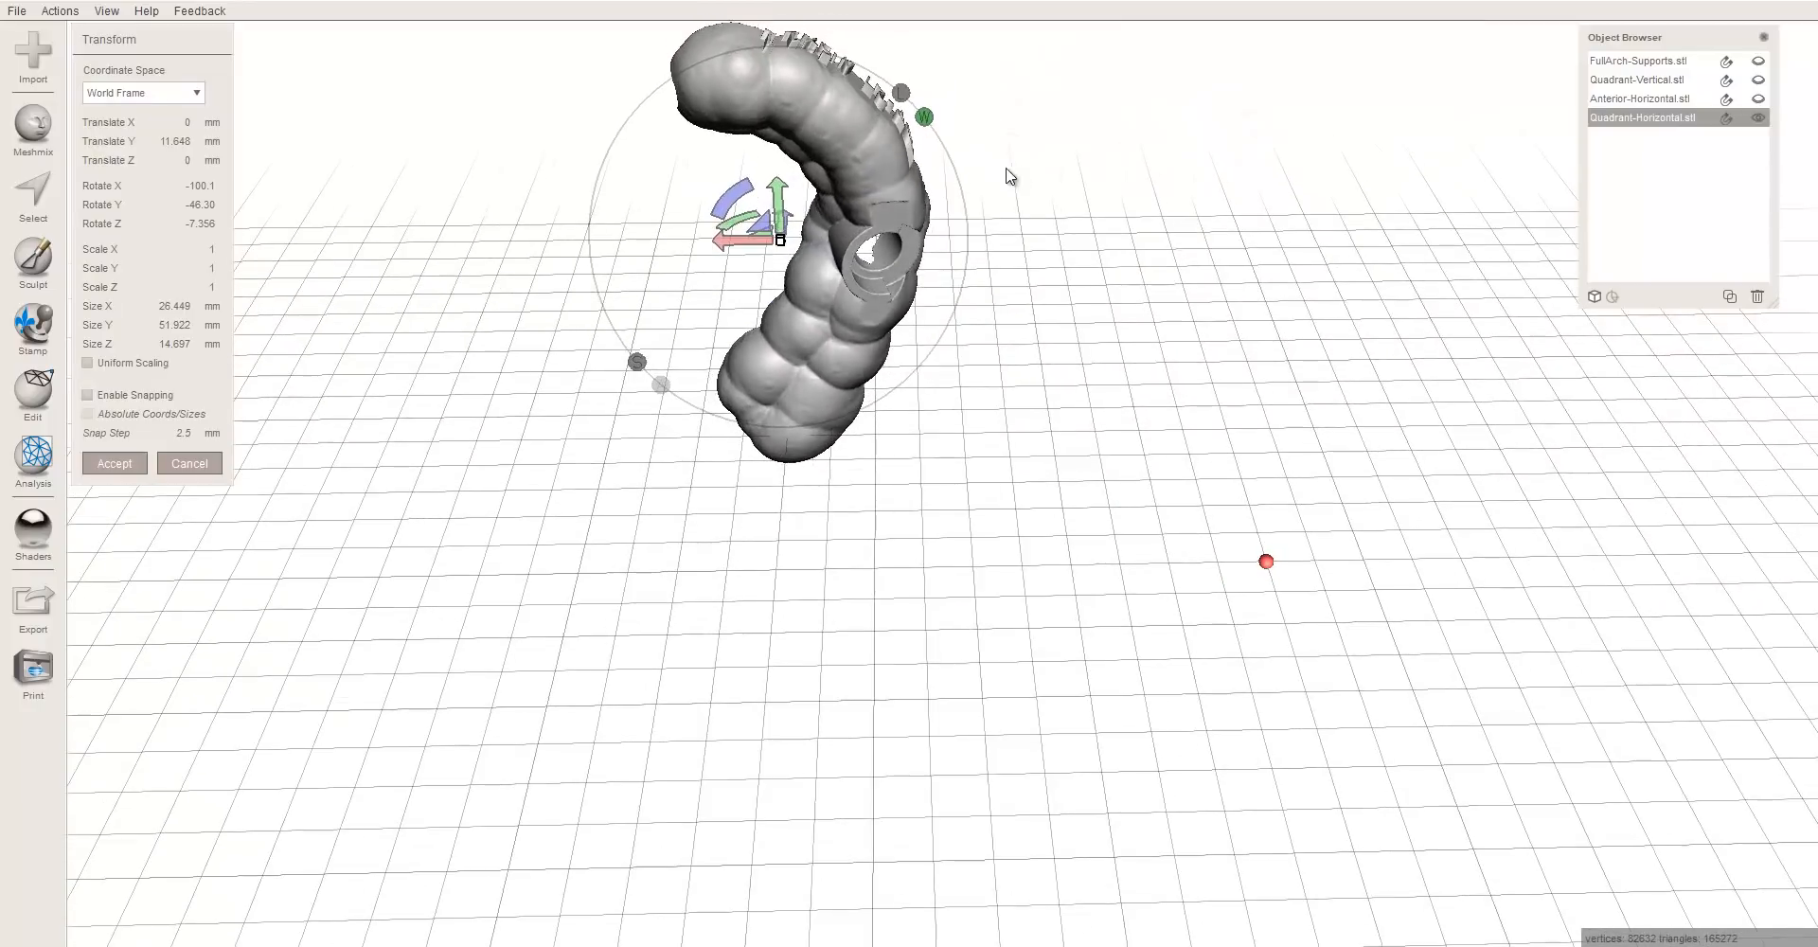
pyautogui.moveTo(982, 260)
pyautogui.mouseDown(button='right')
pyautogui.moveTo(938, 313)
pyautogui.moveTo(933, 361)
pyautogui.moveTo(921, 321)
pyautogui.moveTo(1111, 163)
pyautogui.moveTo(1493, 219)
pyautogui.moveTo(282, 394)
pyautogui.mouseUp(button='right')
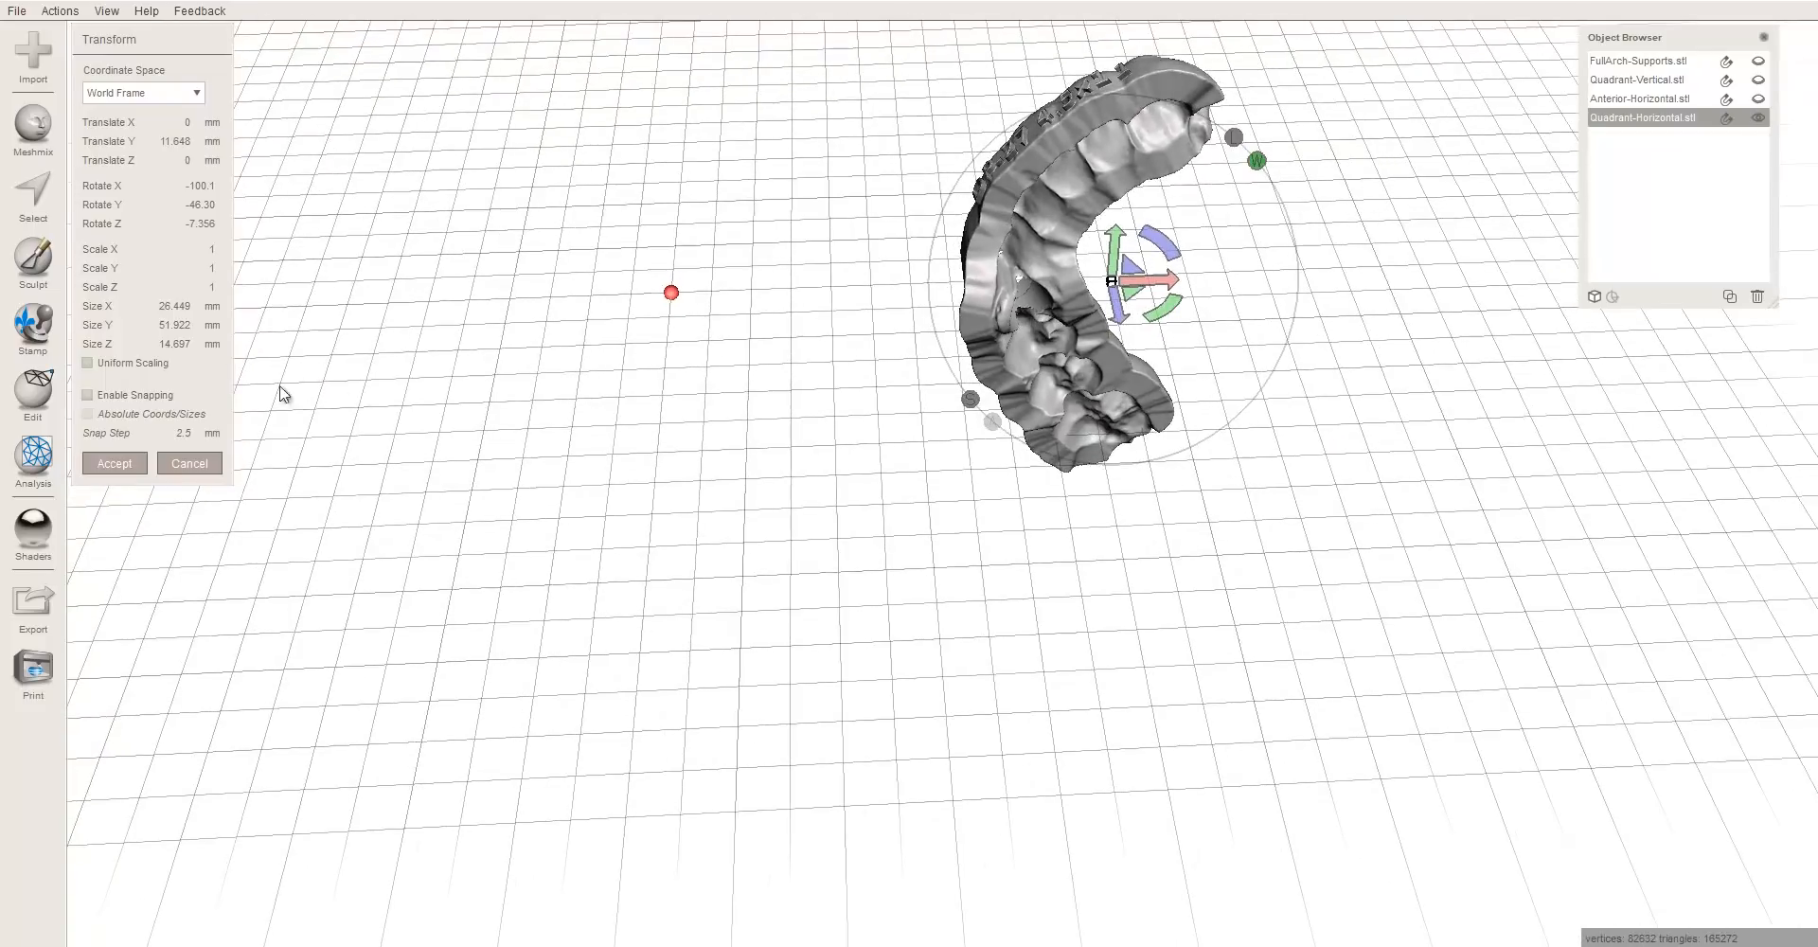
pyautogui.moveTo(468, 411)
pyautogui.mouseDown(button='right')
pyautogui.moveTo(832, 386)
pyautogui.moveTo(1088, 296)
pyautogui.moveTo(1259, 352)
pyautogui.mouseUp(button='right')
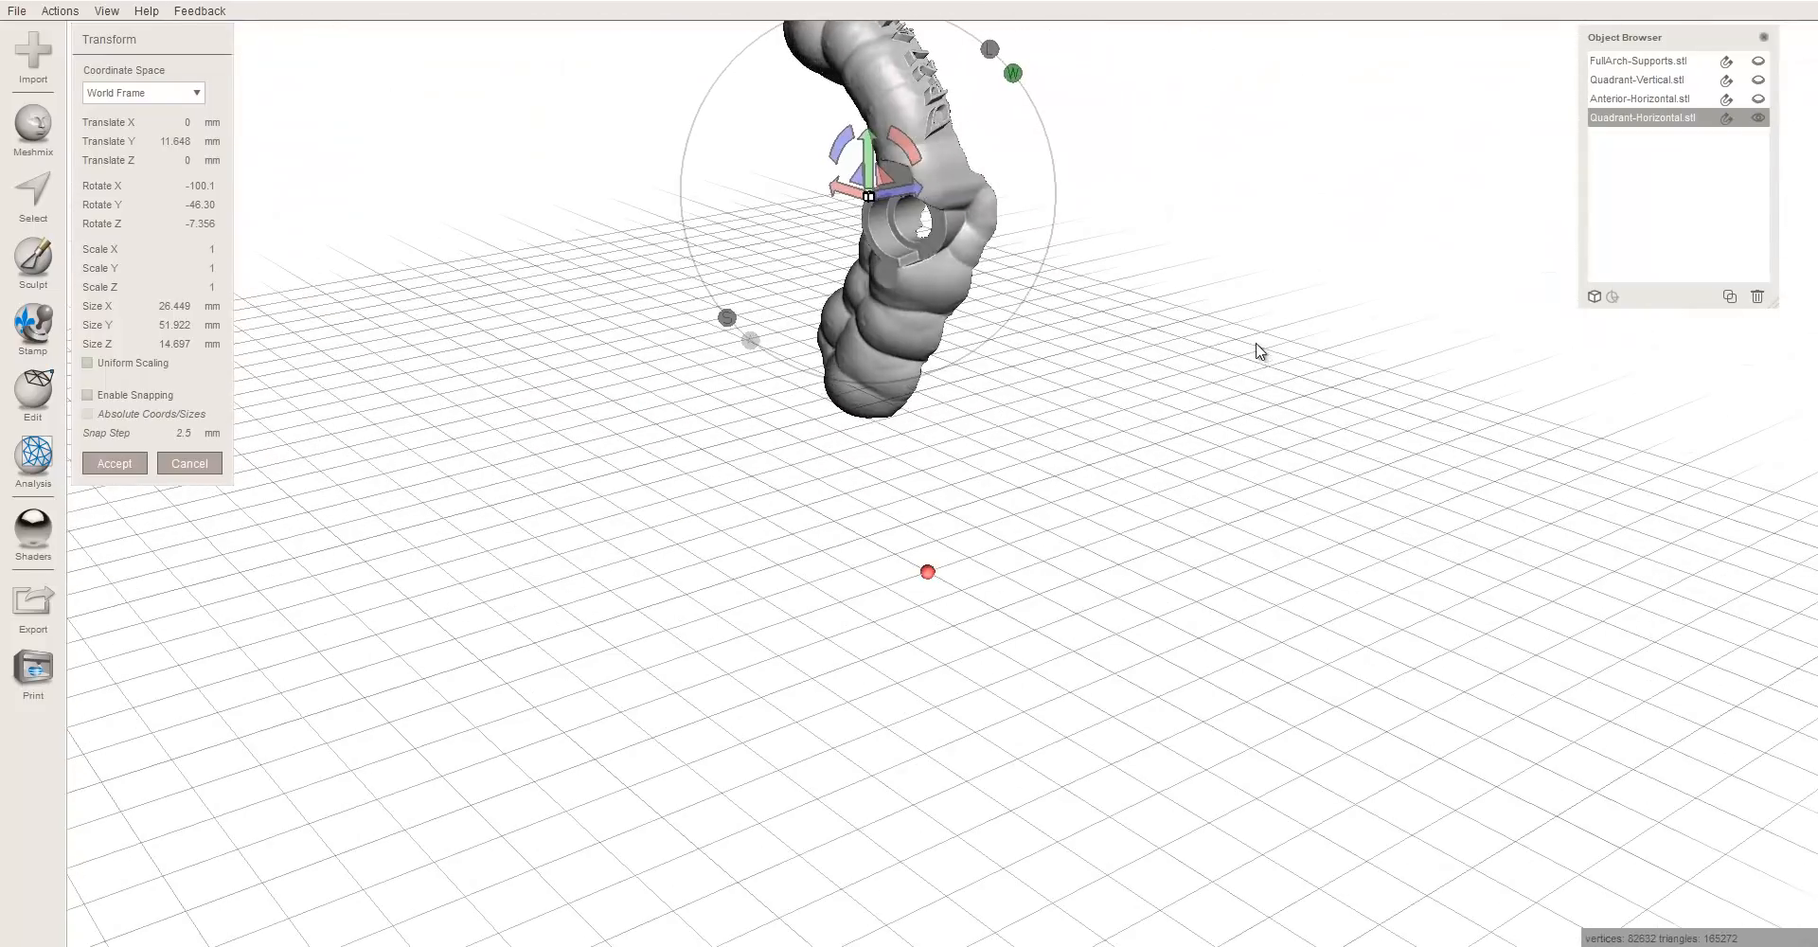
pyautogui.moveTo(1061, 472)
pyautogui.mouseDown(button='right')
pyautogui.moveTo(1059, 527)
pyautogui.moveTo(1169, 512)
pyautogui.moveTo(1208, 495)
pyautogui.moveTo(1240, 434)
pyautogui.moveTo(1175, 487)
pyautogui.mouseUp(button='right')
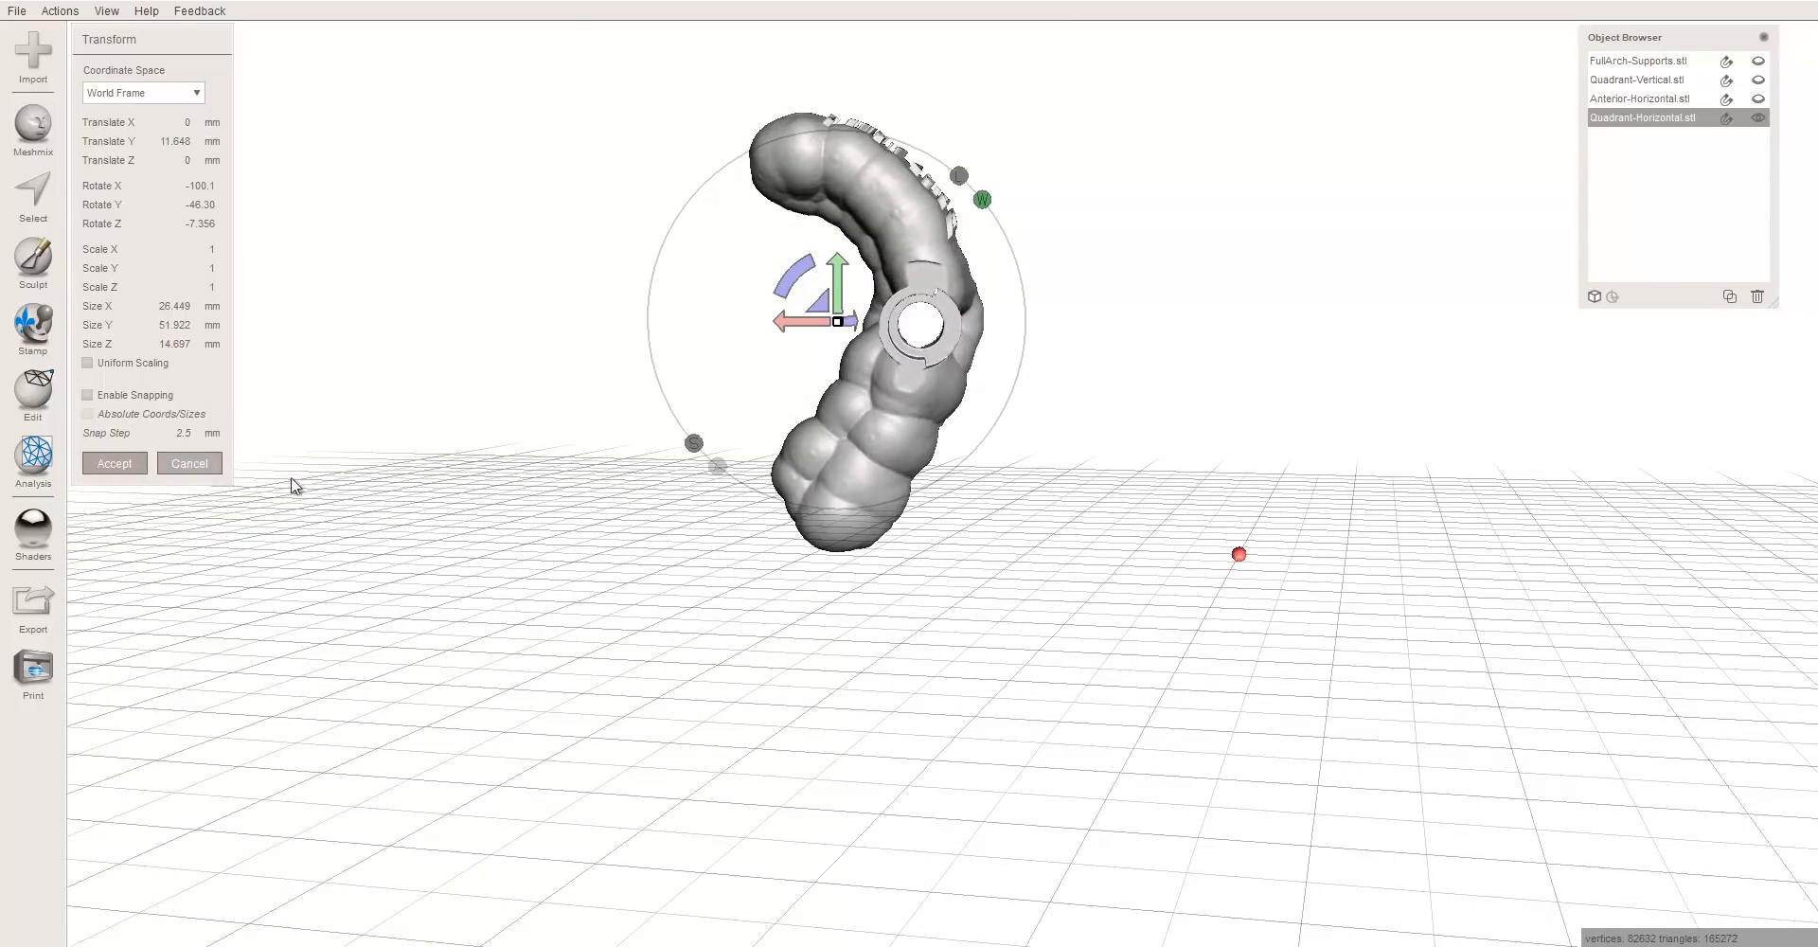
pyautogui.moveTo(294, 484)
pyautogui.mouseDown(button='right')
pyautogui.moveTo(402, 529)
pyautogui.moveTo(332, 544)
pyautogui.moveTo(126, 520)
pyautogui.moveTo(171, 511)
pyautogui.mouseUp(button='right')
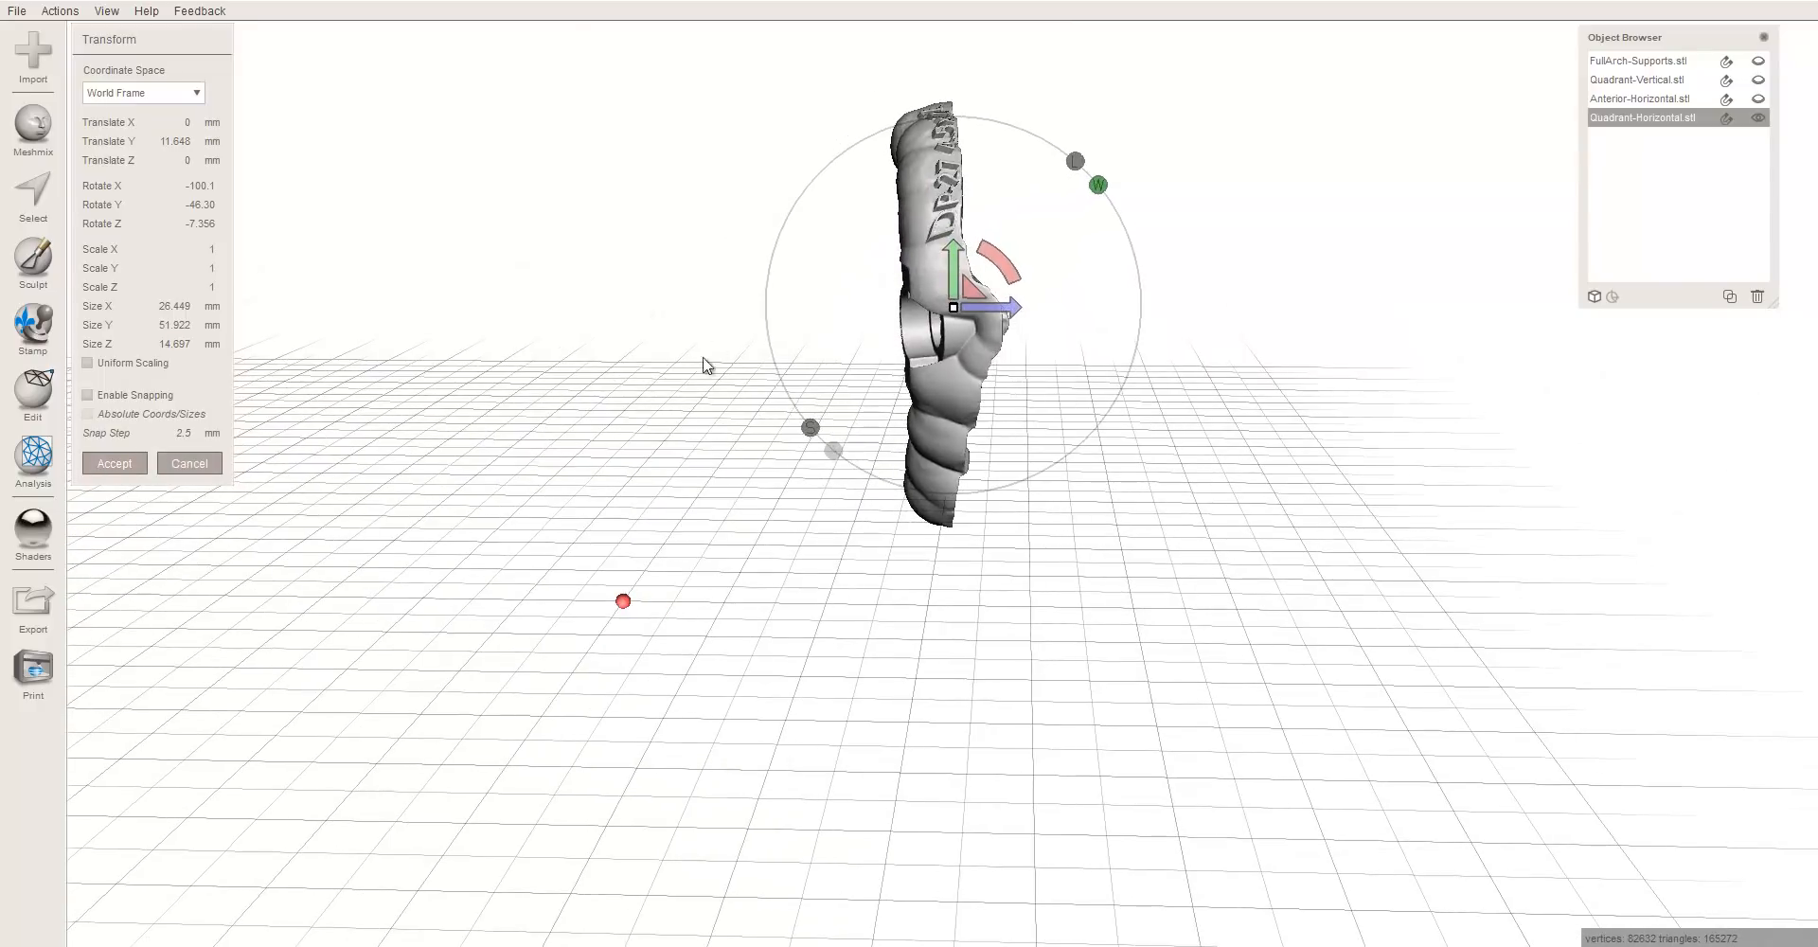
# - Tip the quadrant guide to a horizontal position at about 165.3° on X, -45.2° on Y and -14.7° on Z
pyautogui.moveTo(1003, 272); pyautogui.dragTo(794, 130)
pyautogui.moveTo(793, 130); pyautogui.dragTo(965, 263, button='right')
pyautogui.moveTo(767, 277); pyautogui.dragTo(632, 123)
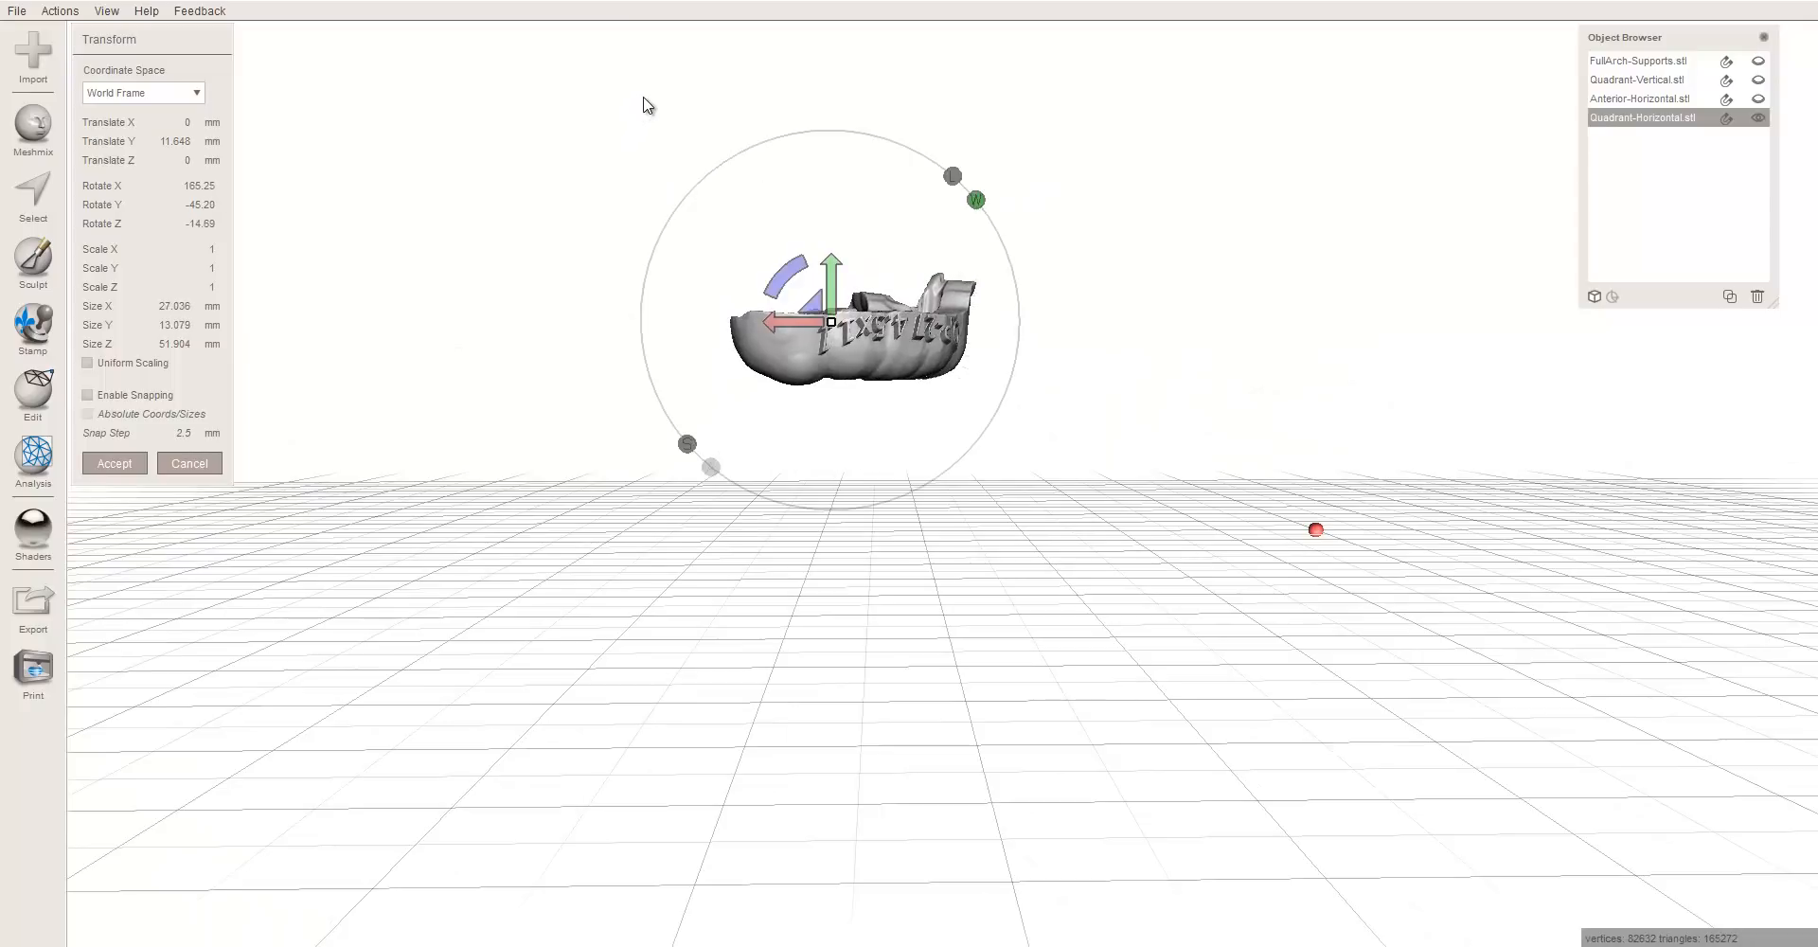
pyautogui.moveTo(1181, 363); pyautogui.dragTo(950, 369, button='right')
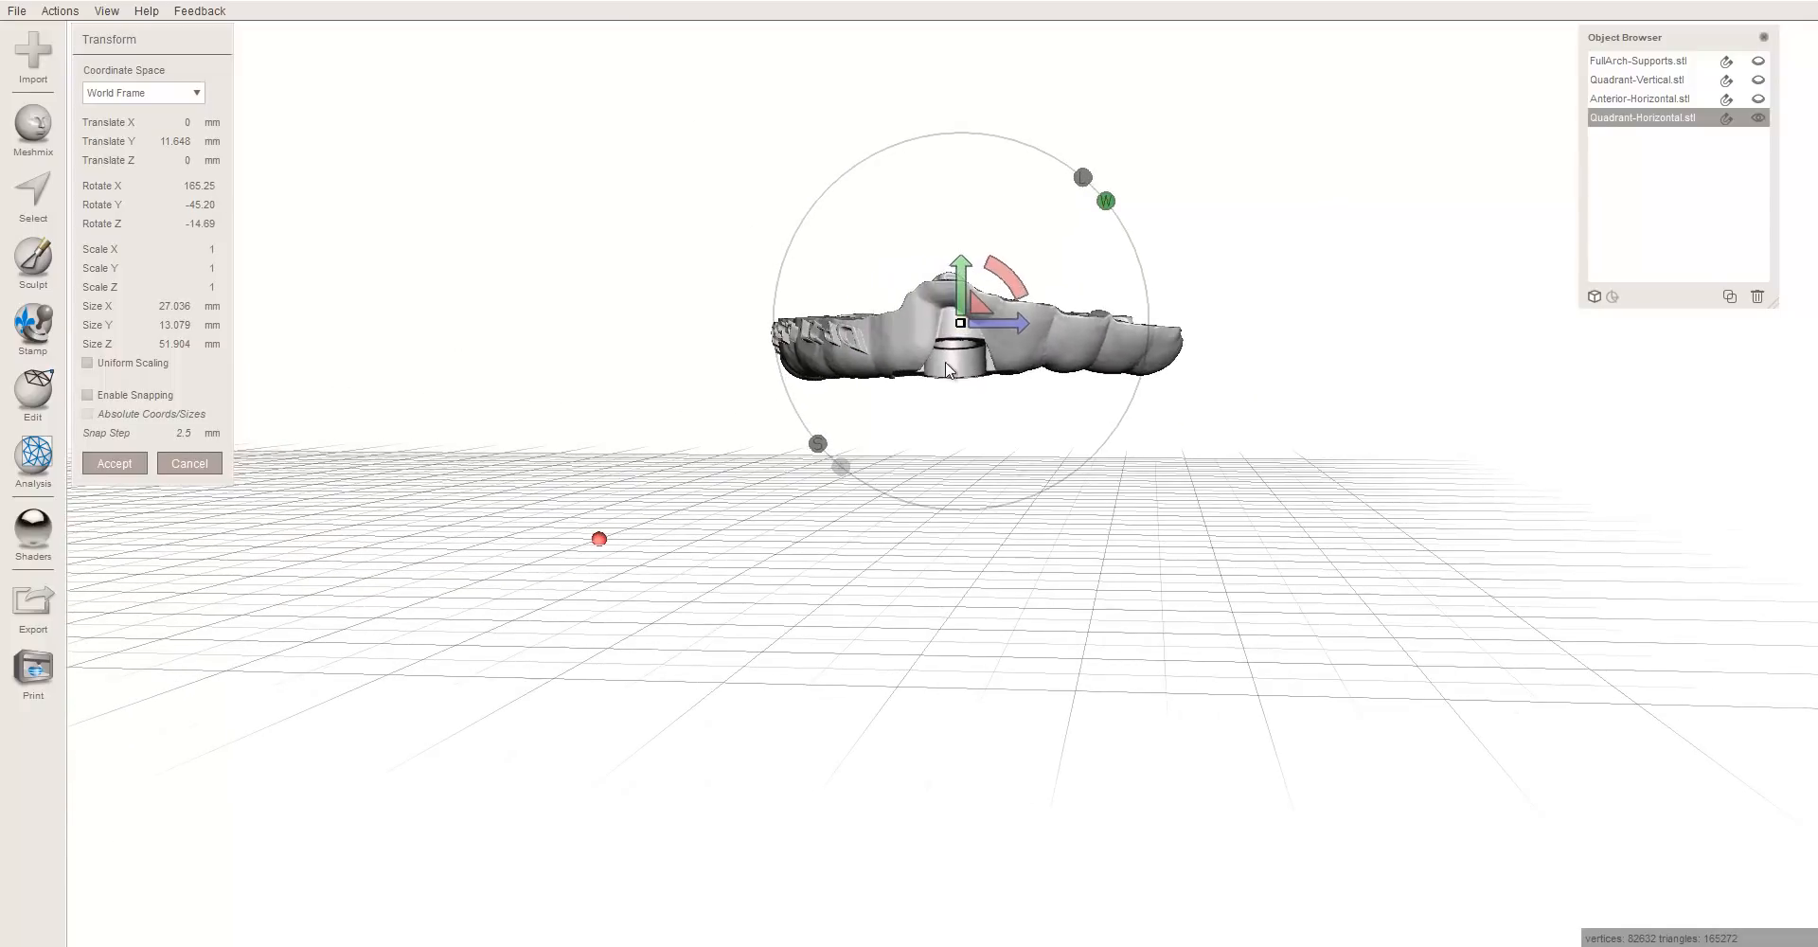
# - Finalize the quadrant guide's horizontal orientation with Transform and inspect the guide's underside around the sleeve
pyautogui.moveTo(1005, 286)
pyautogui.mouseDown()
pyautogui.moveTo(1032, 284)
pyautogui.moveTo(1037, 251)
pyautogui.moveTo(1010, 293)
pyautogui.mouseUp()
pyautogui.press('Return')
pyautogui.moveTo(991, 312); pyautogui.dragTo(813, 486, button='right')
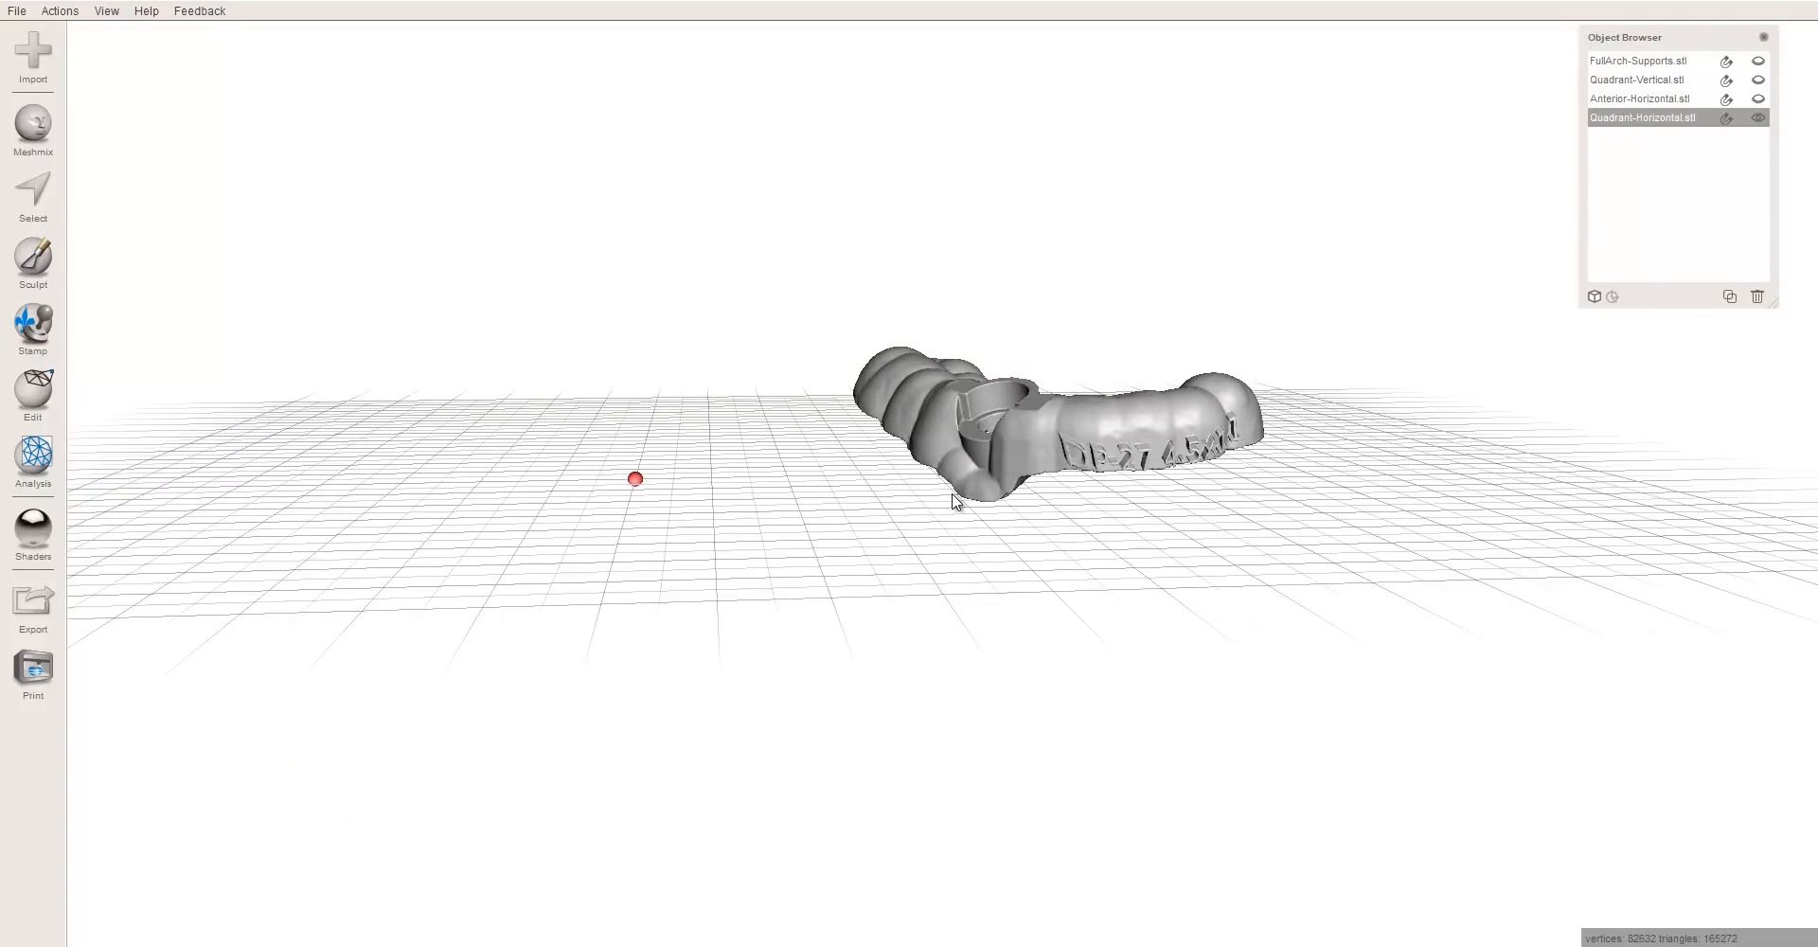
pyautogui.press('t')
pyautogui.moveTo(954, 500); pyautogui.dragTo(1166, 489, button='right')
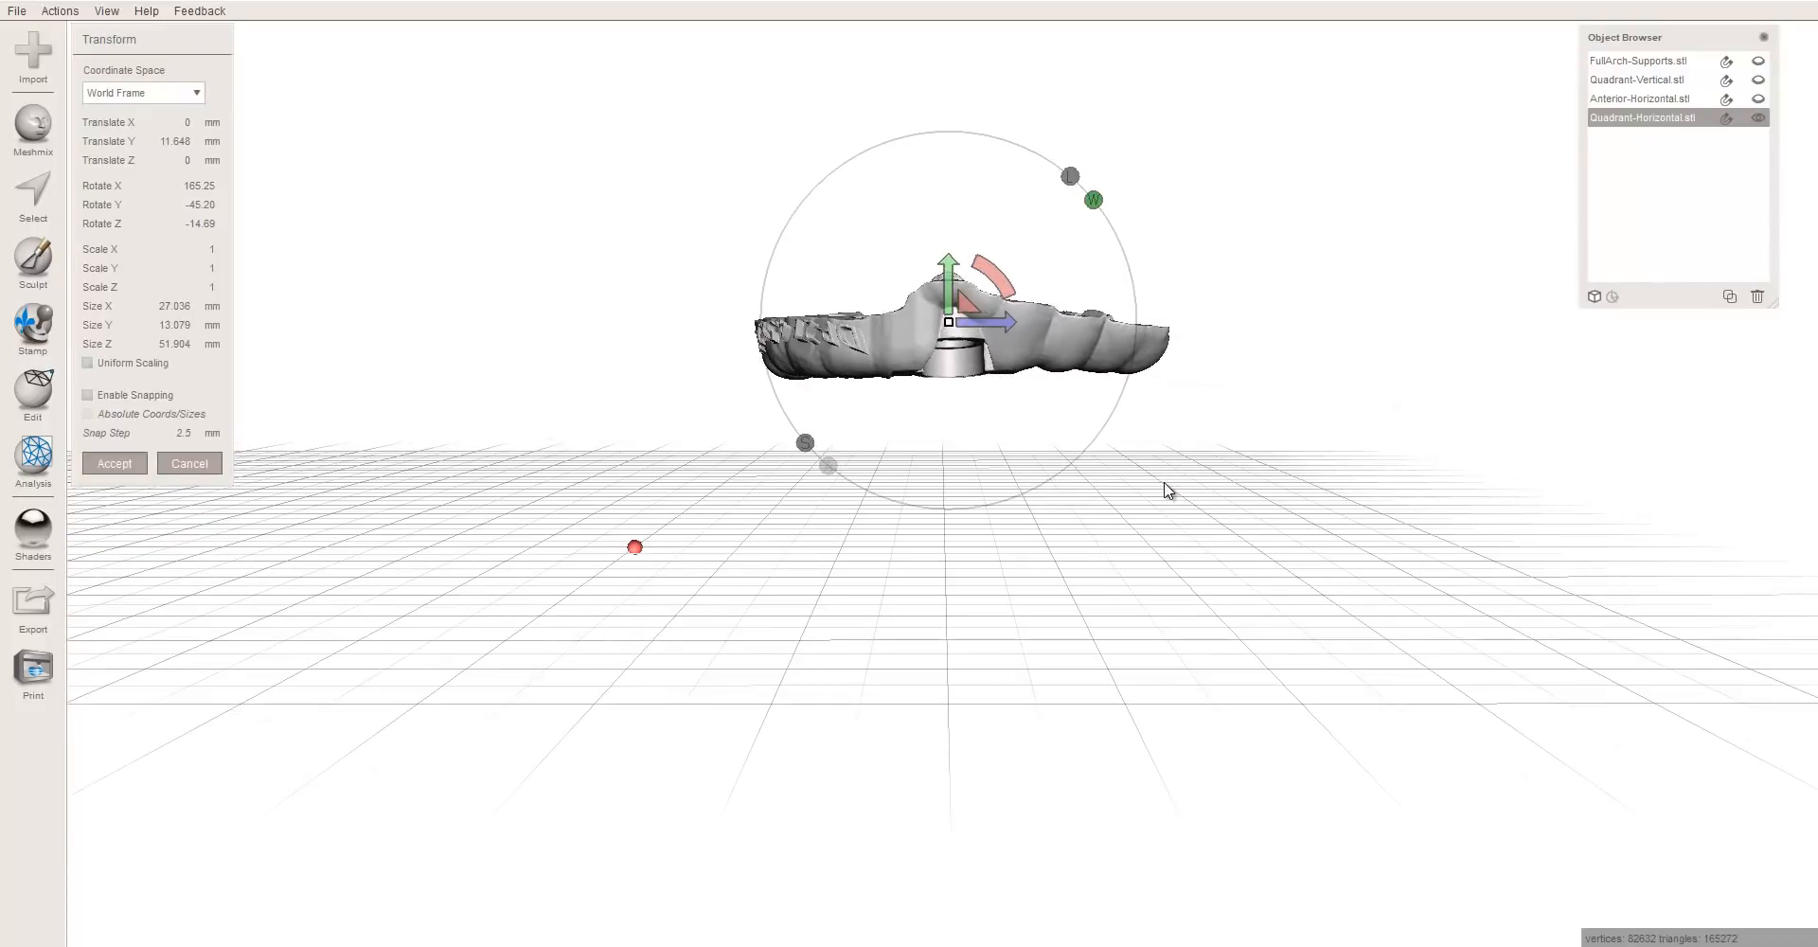
pyautogui.press('Return')
pyautogui.moveTo(1063, 516); pyautogui.dragTo(1018, 547, button='right')
pyautogui.moveTo(763, 554); pyautogui.dragTo(771, 194, button='right')
pyautogui.scroll(4, 798, 568)
pyautogui.moveTo(798, 568); pyautogui.dragTo(961, 413, button='right')
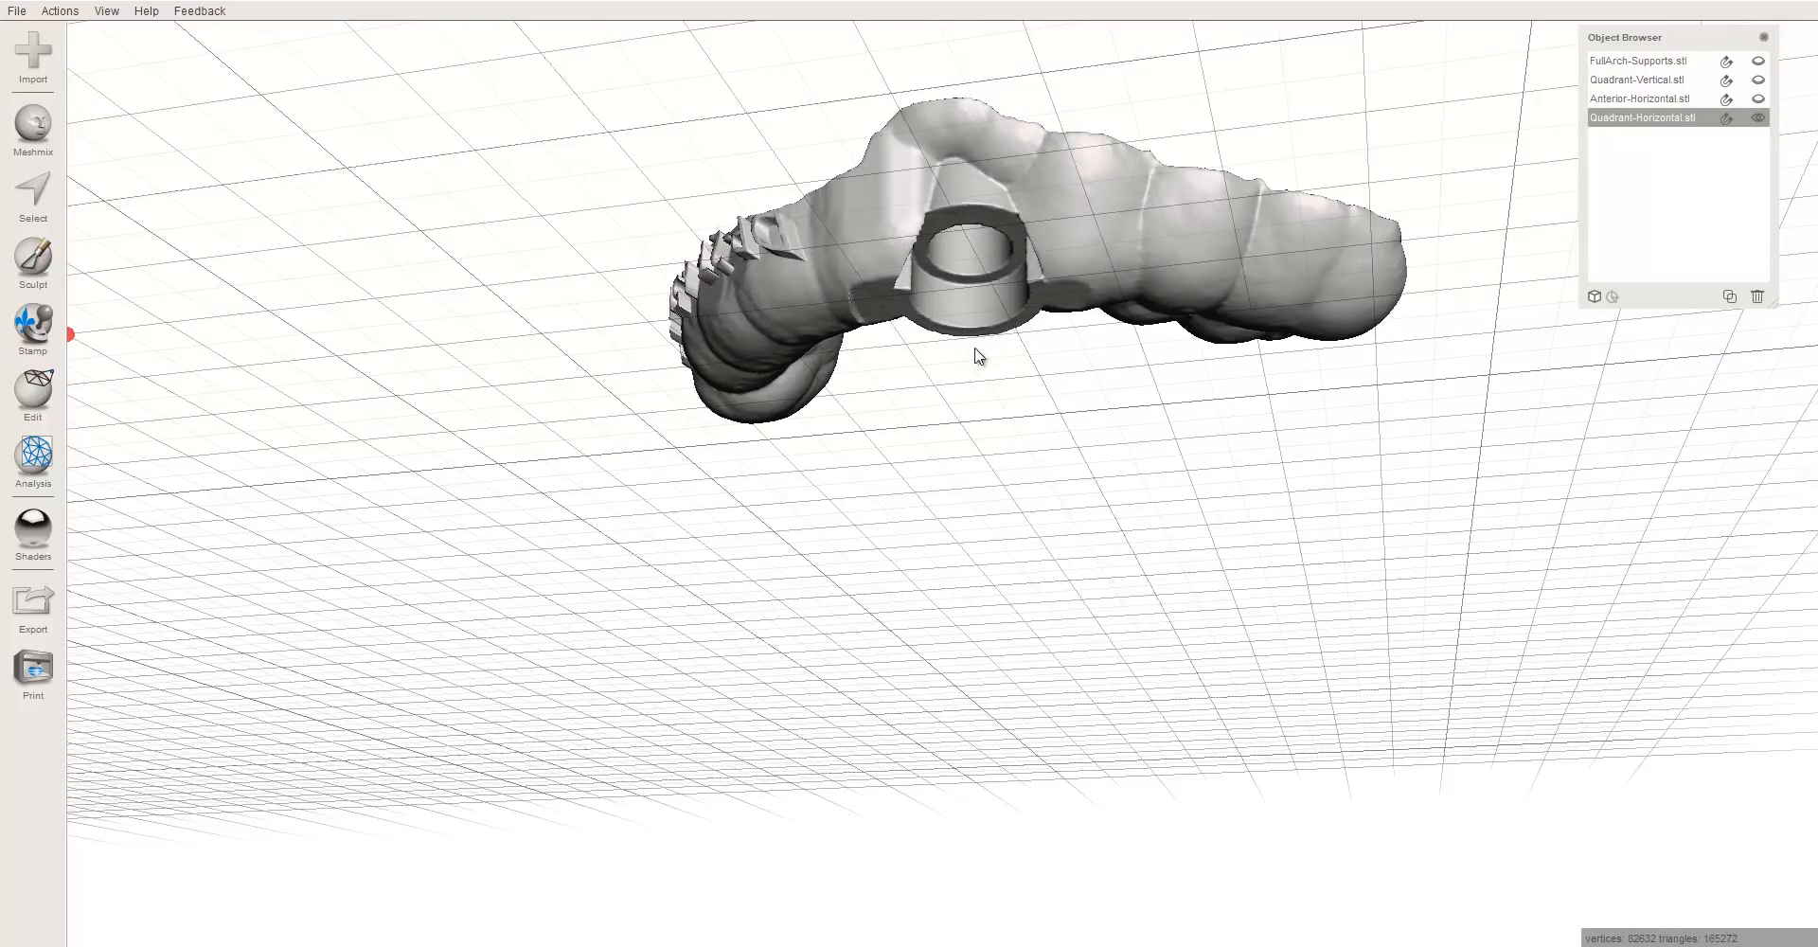
pyautogui.moveTo(994, 338); pyautogui.dragTo(973, 384, button='right')
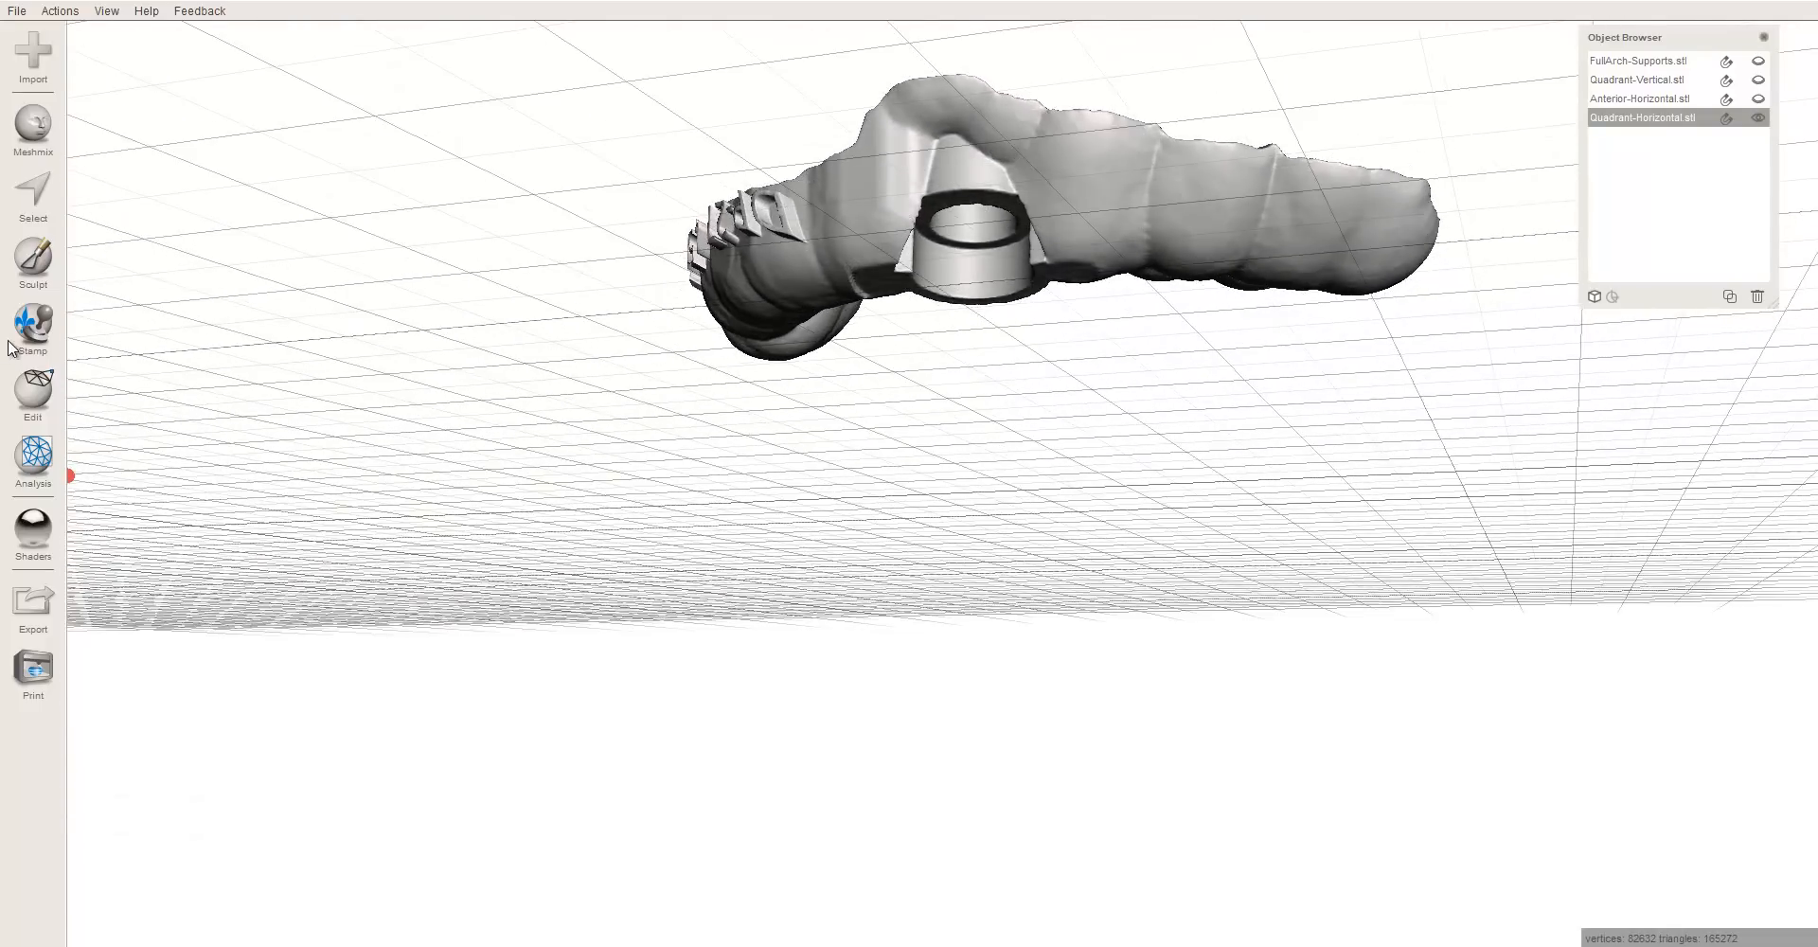
pyautogui.moveTo(35, 405)
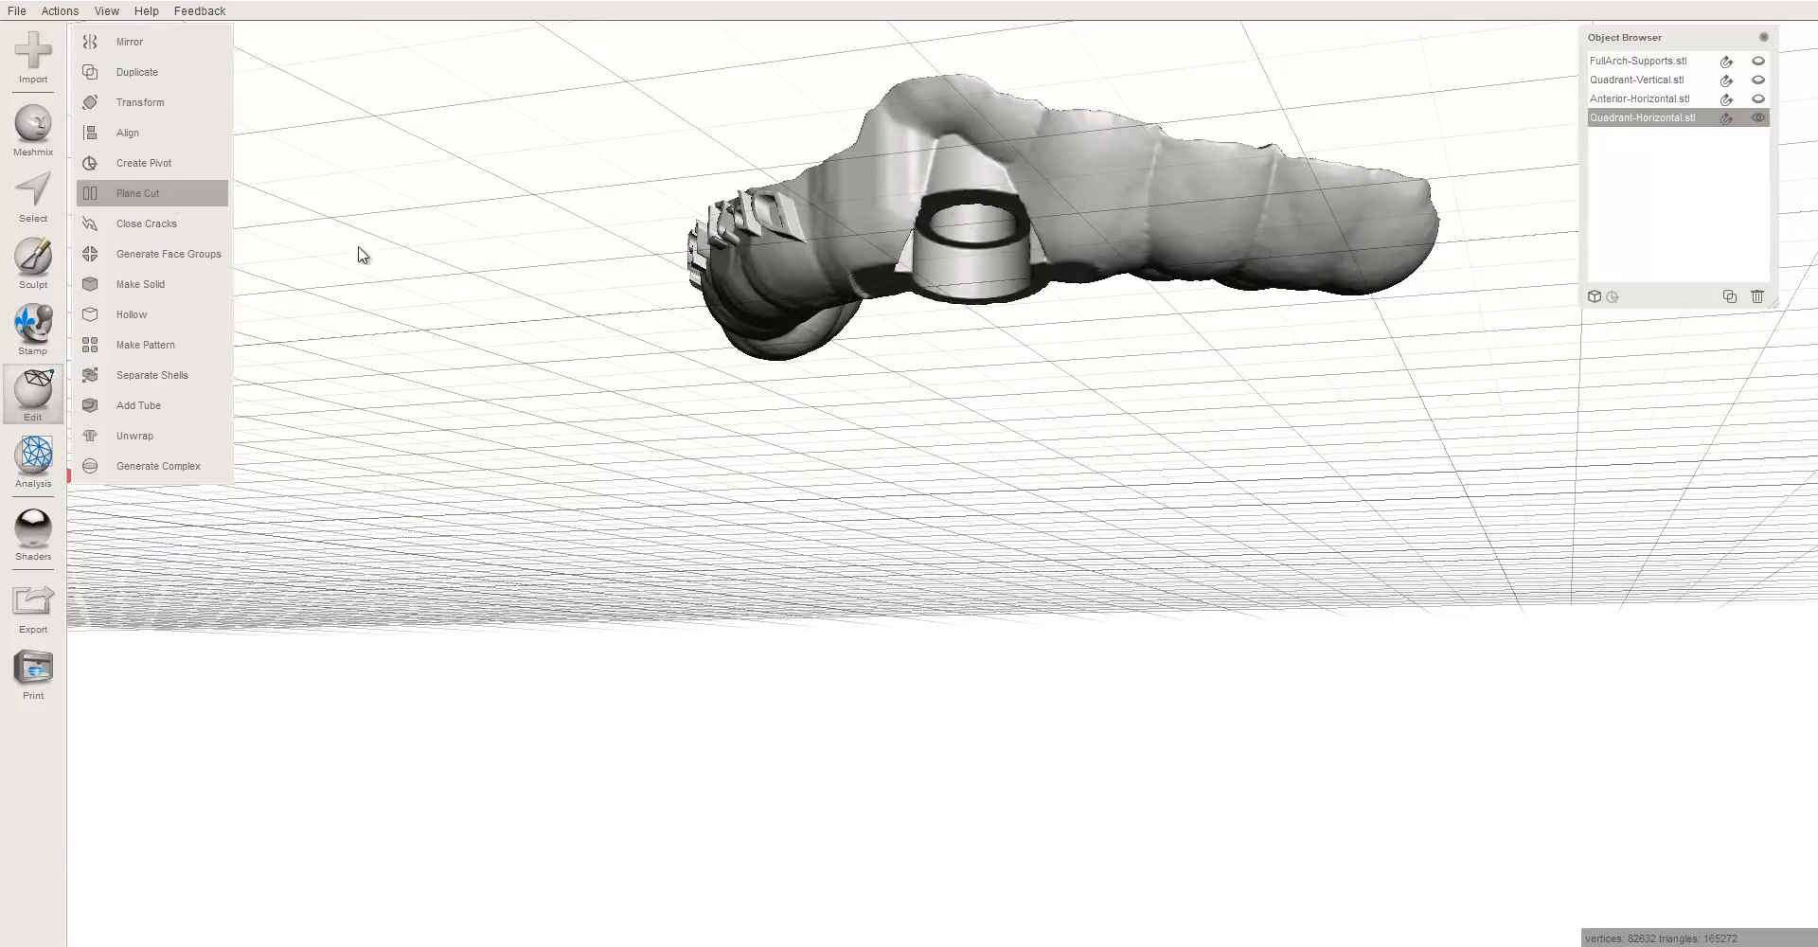
pyautogui.moveTo(815, 367); pyautogui.dragTo(855, 423, button='right')
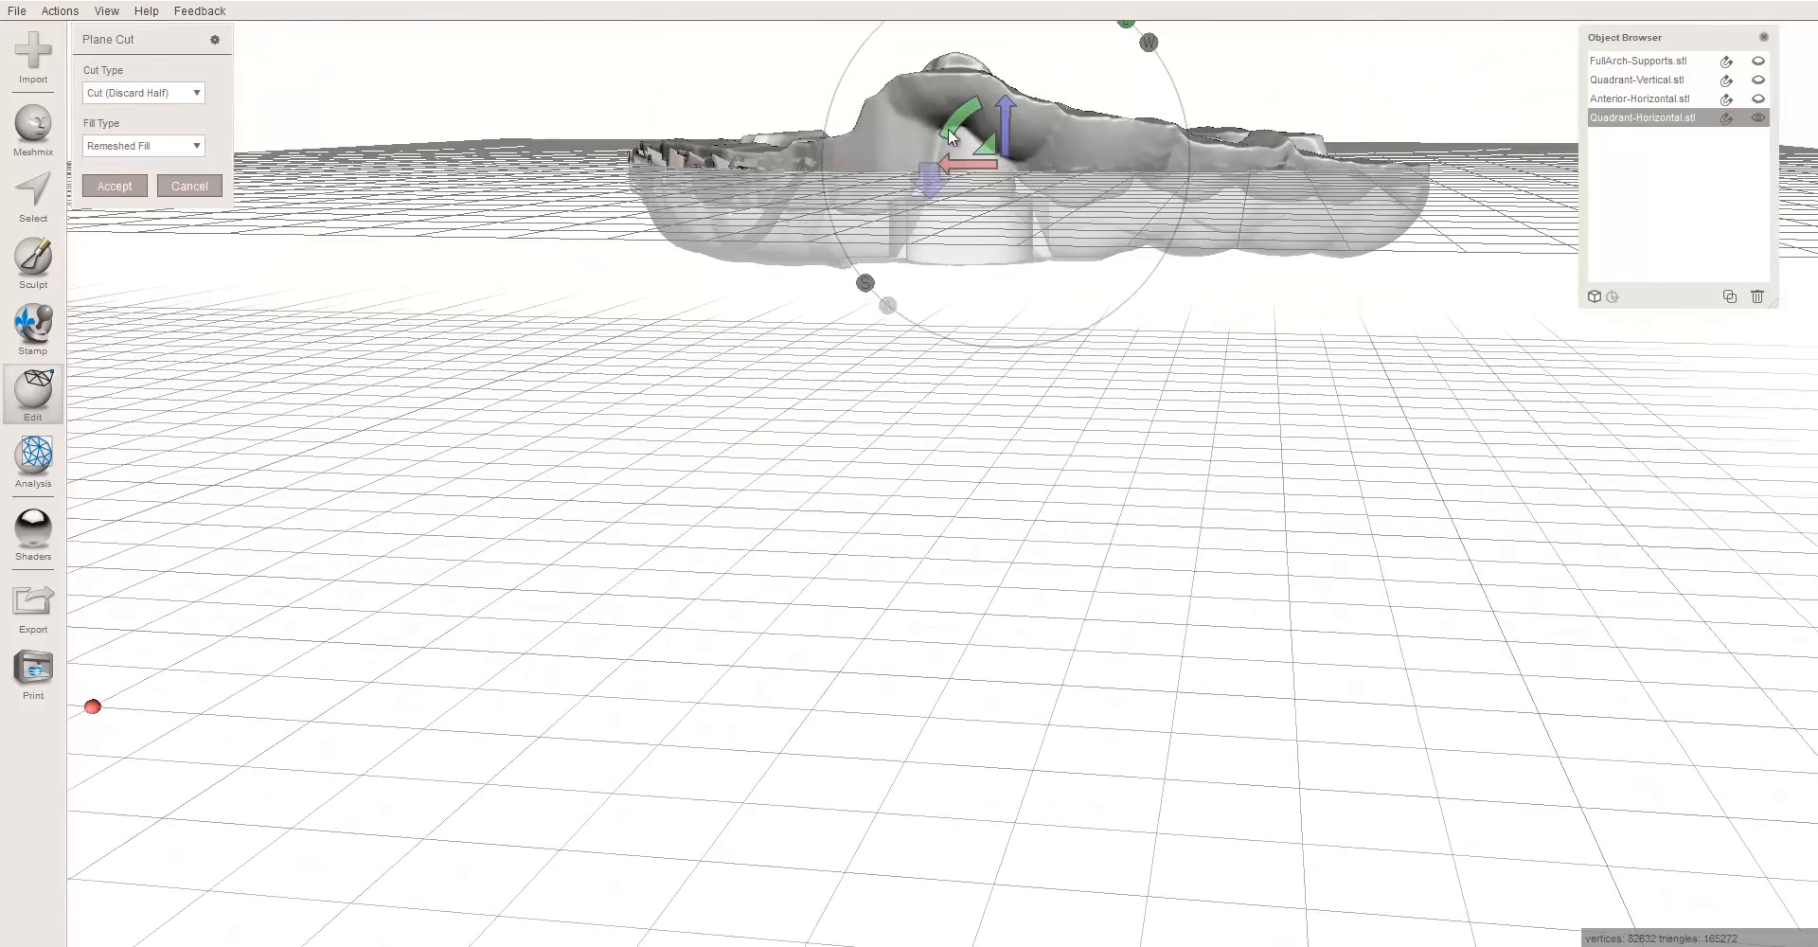
pyautogui.moveTo(1004, 116); pyautogui.dragTo(994, 201)
pyautogui.moveTo(994, 374); pyautogui.dragTo(1076, 343, button='right')
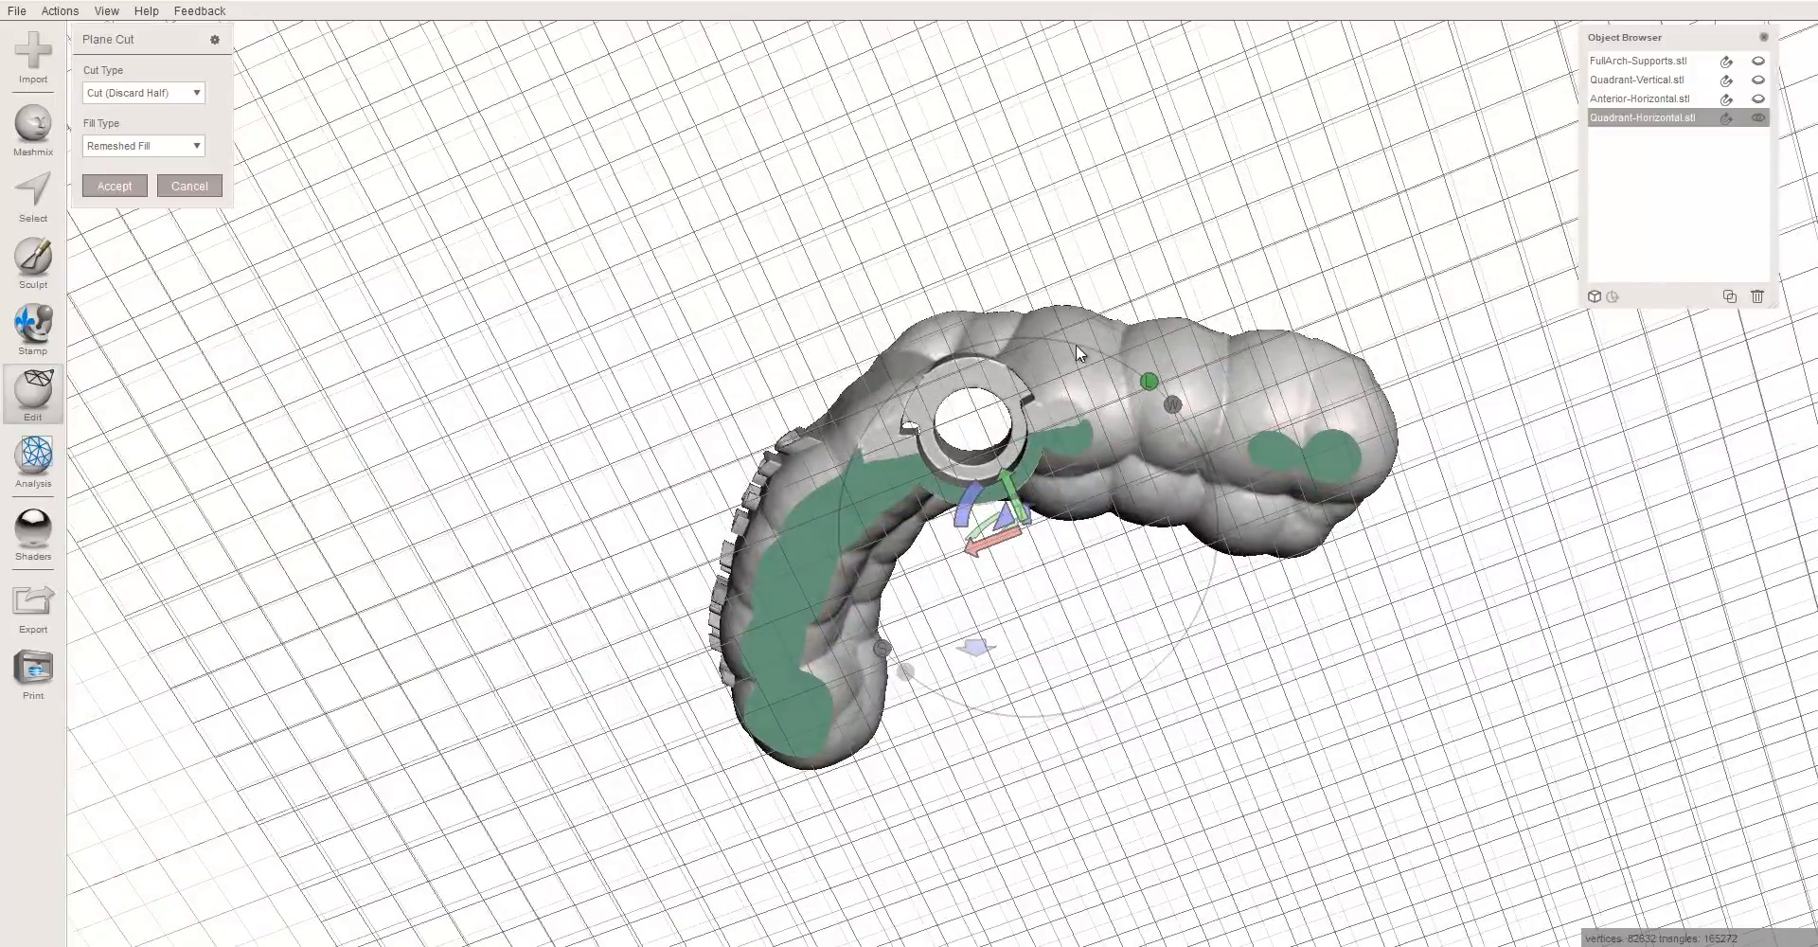
pyautogui.moveTo(1286, 428); pyautogui.dragTo(1232, 172, button='right')
pyautogui.press('Escape')
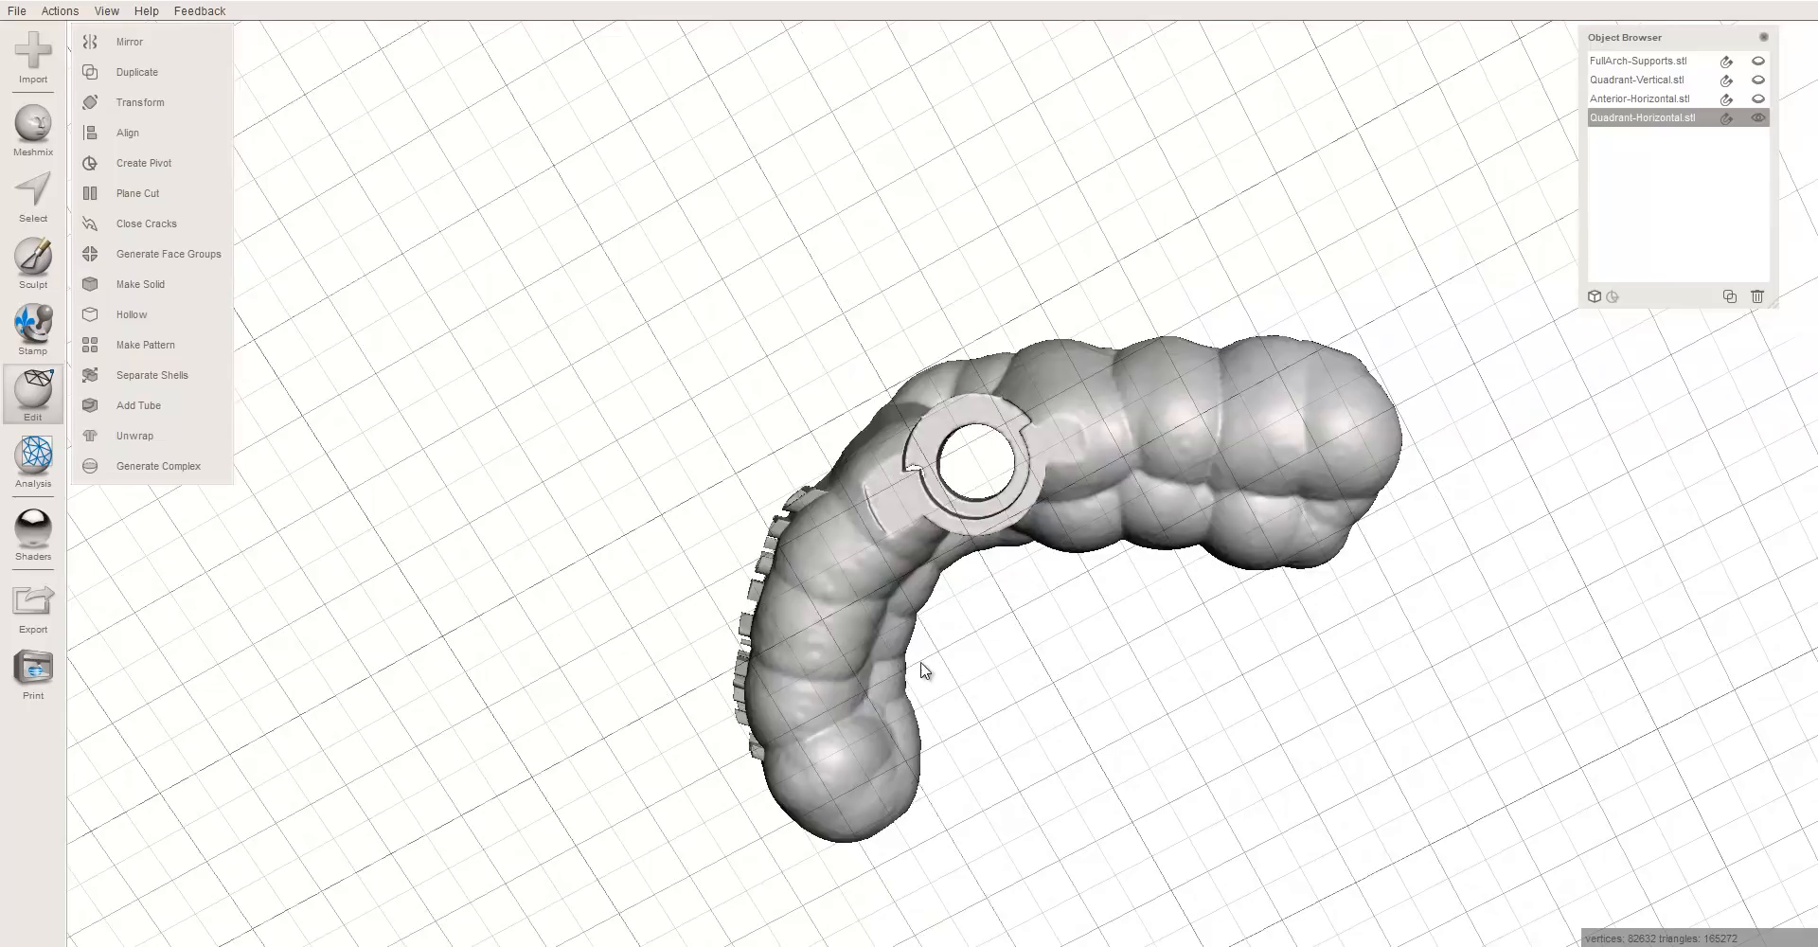
# - Select the underside surfaces of the quadrant guide on both sides of the sleeve using an Unwrap Brush of about size 48
pyautogui.moveTo(947, 587); pyautogui.dragTo(940, 508, button='middle')
pyautogui.scroll(3, 936, 508)
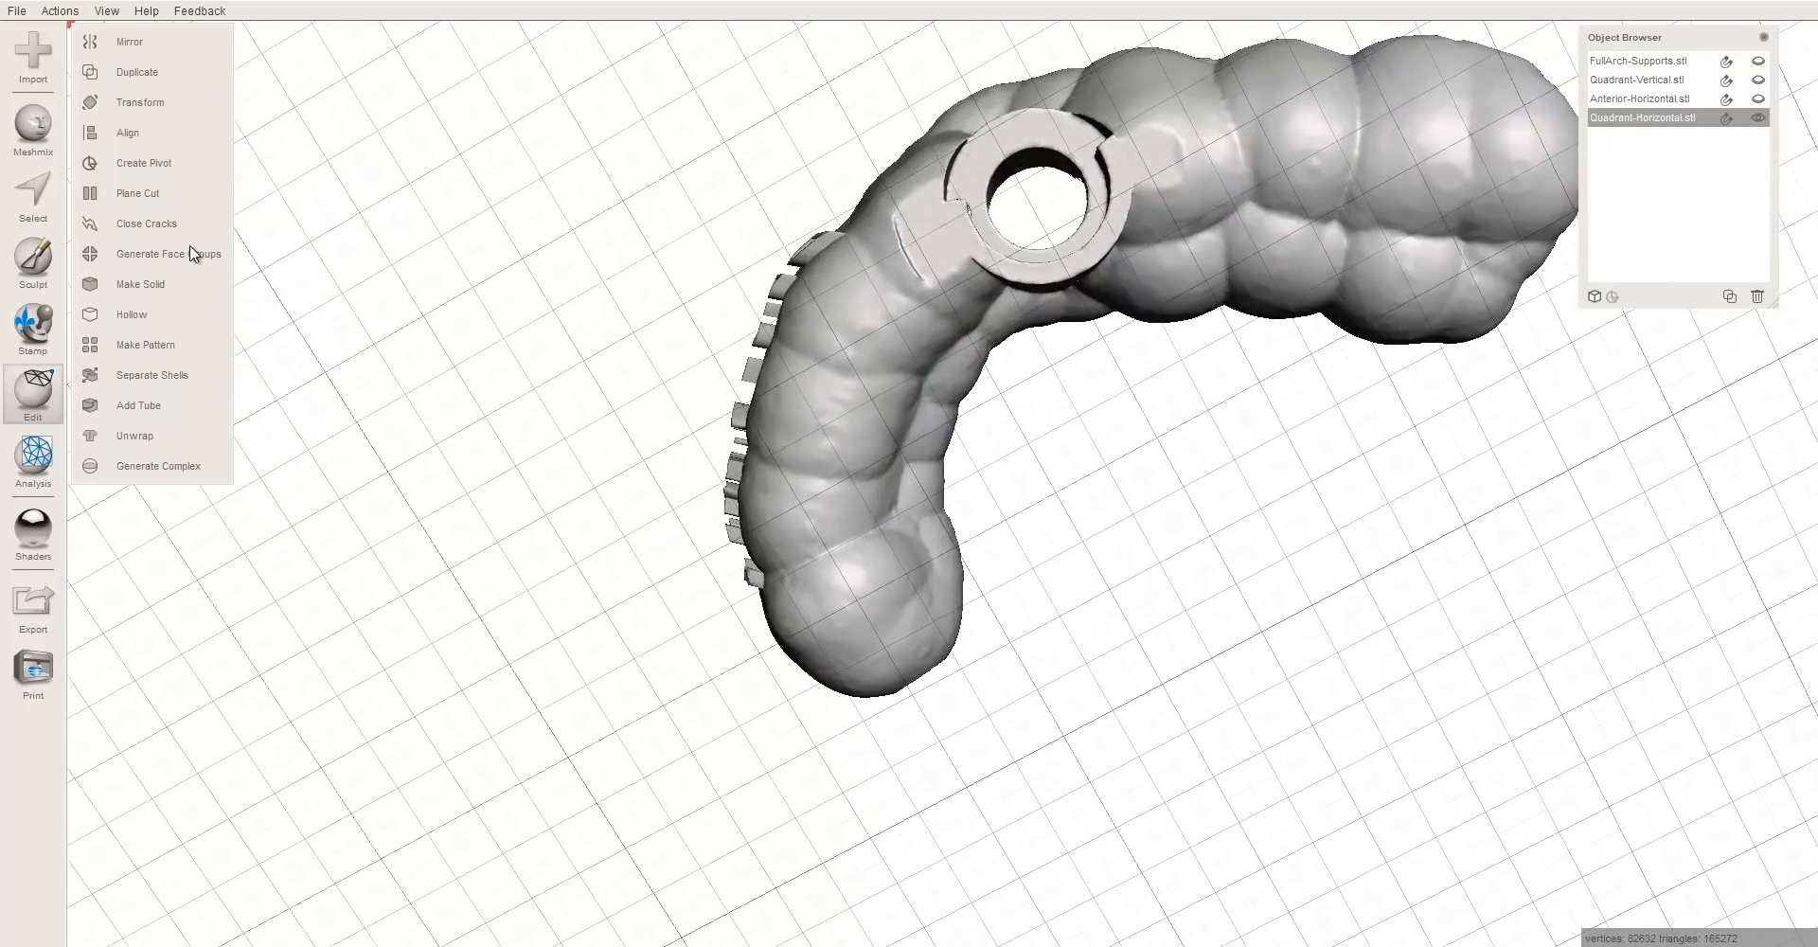
pyautogui.press('s')
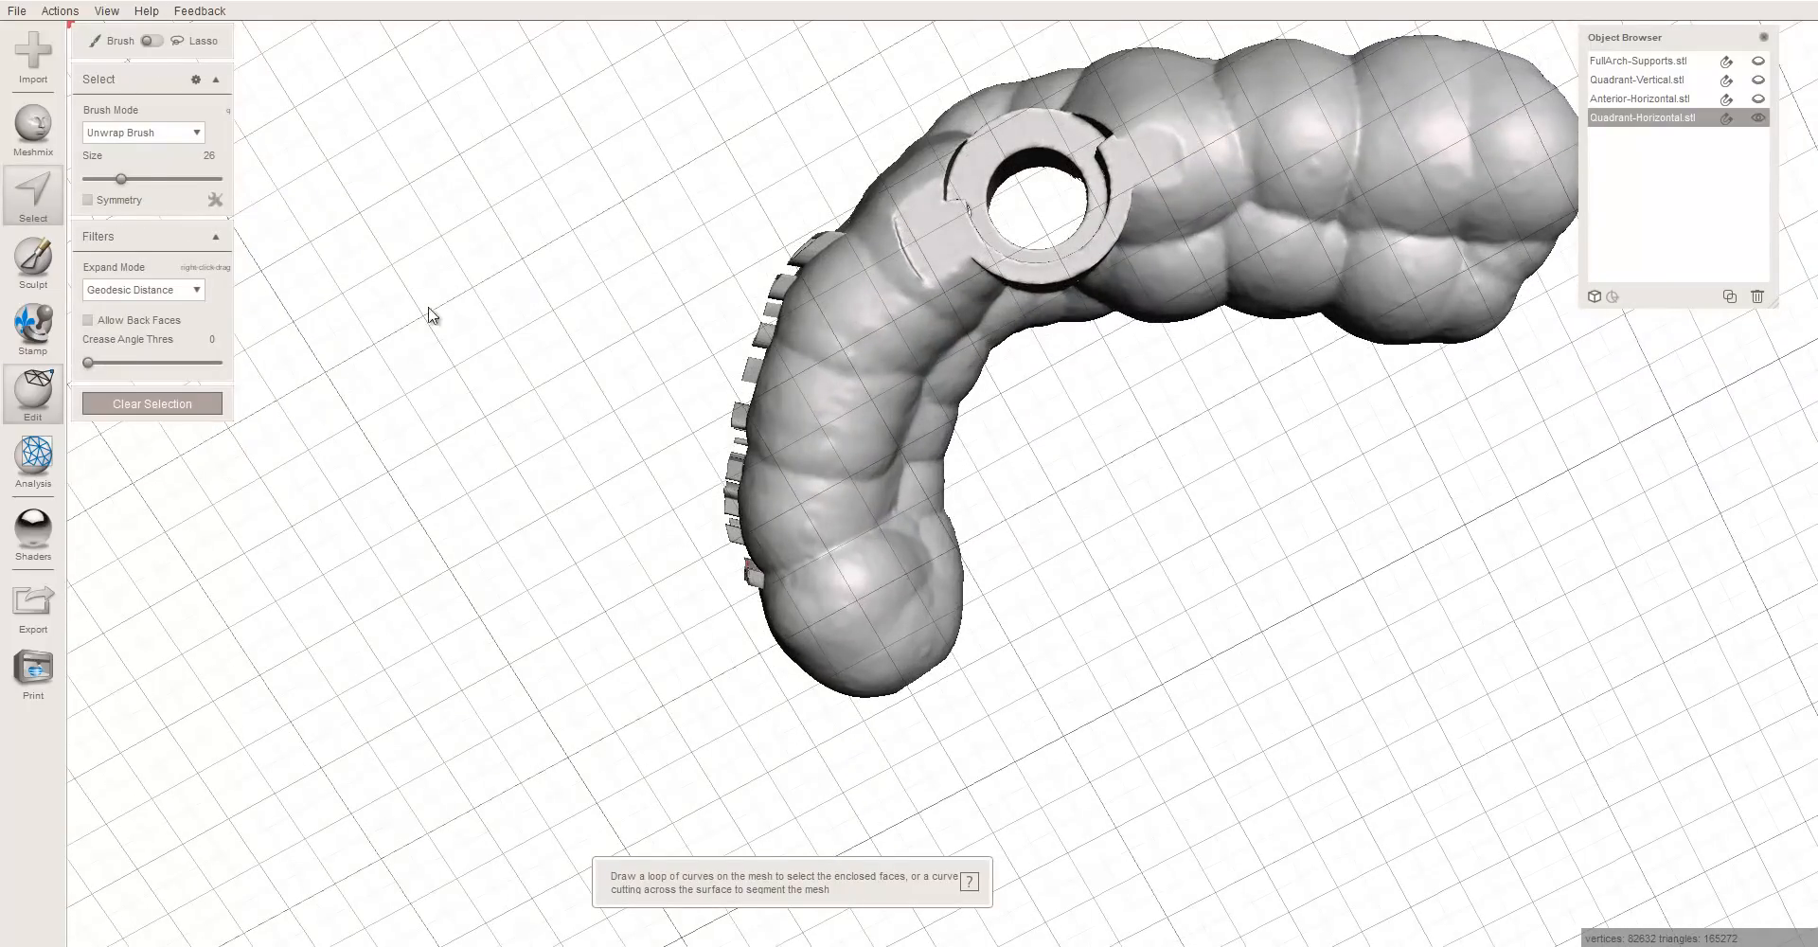
pyautogui.moveTo(122, 179); pyautogui.dragTo(133, 179)
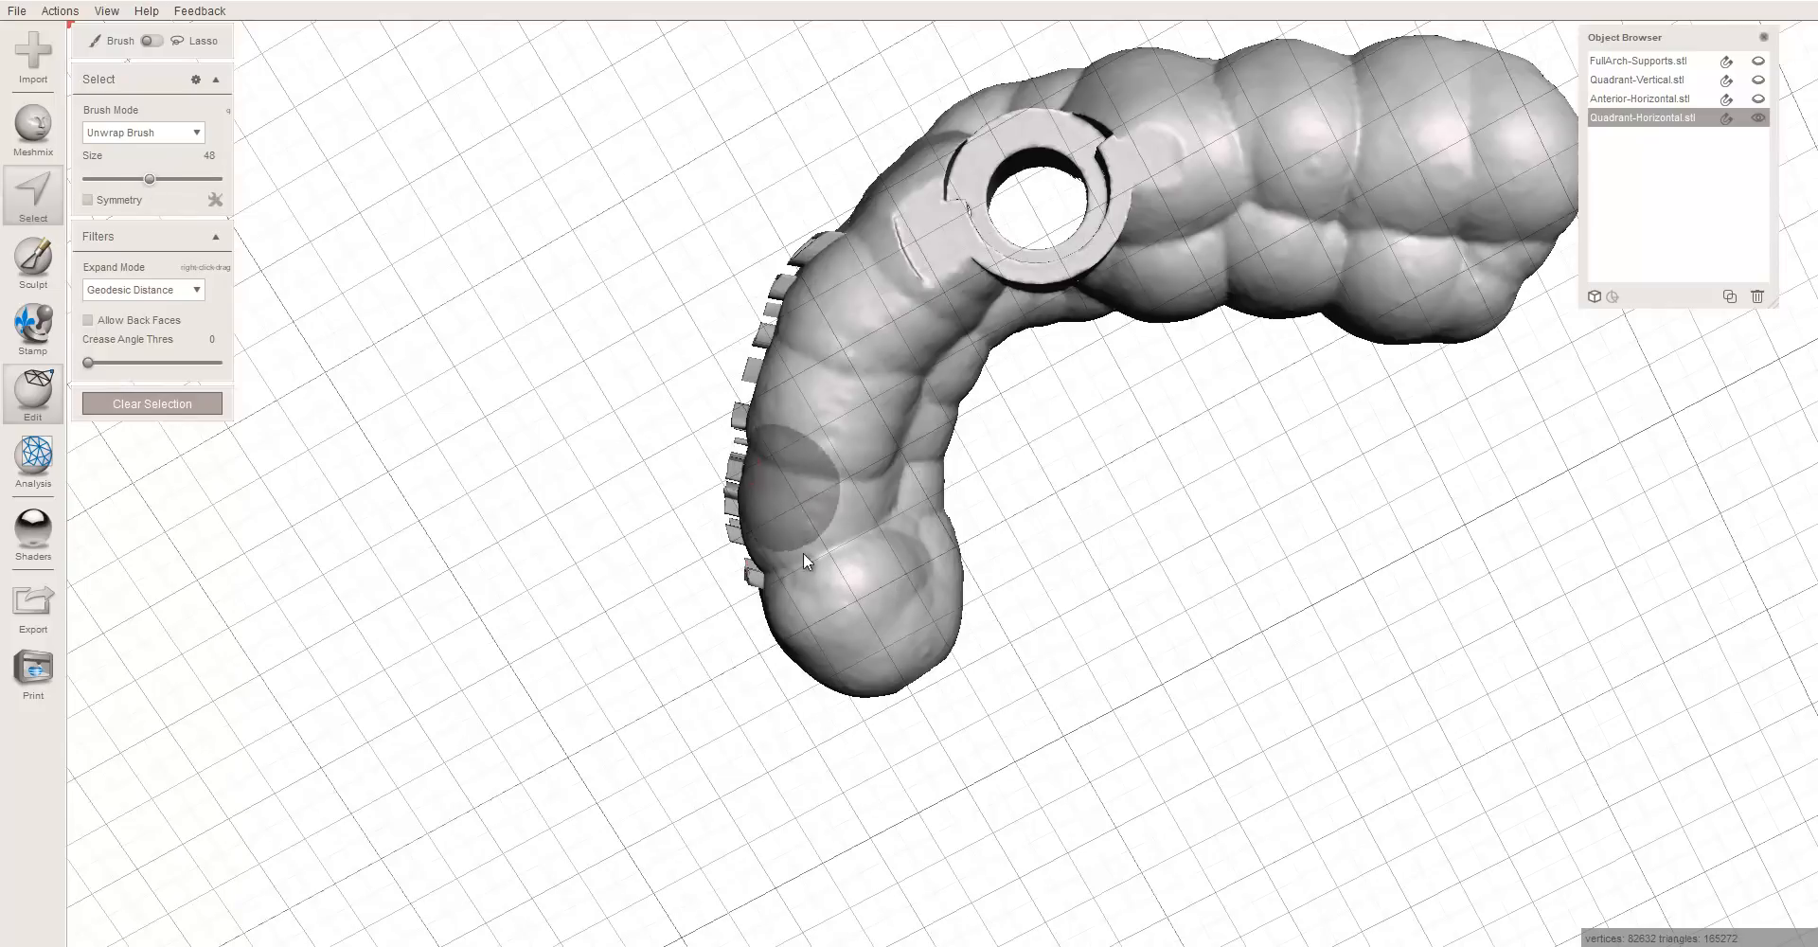
pyautogui.moveTo(861, 622)
pyautogui.mouseDown()
pyautogui.moveTo(840, 593)
pyautogui.moveTo(831, 476)
pyautogui.mouseUp()
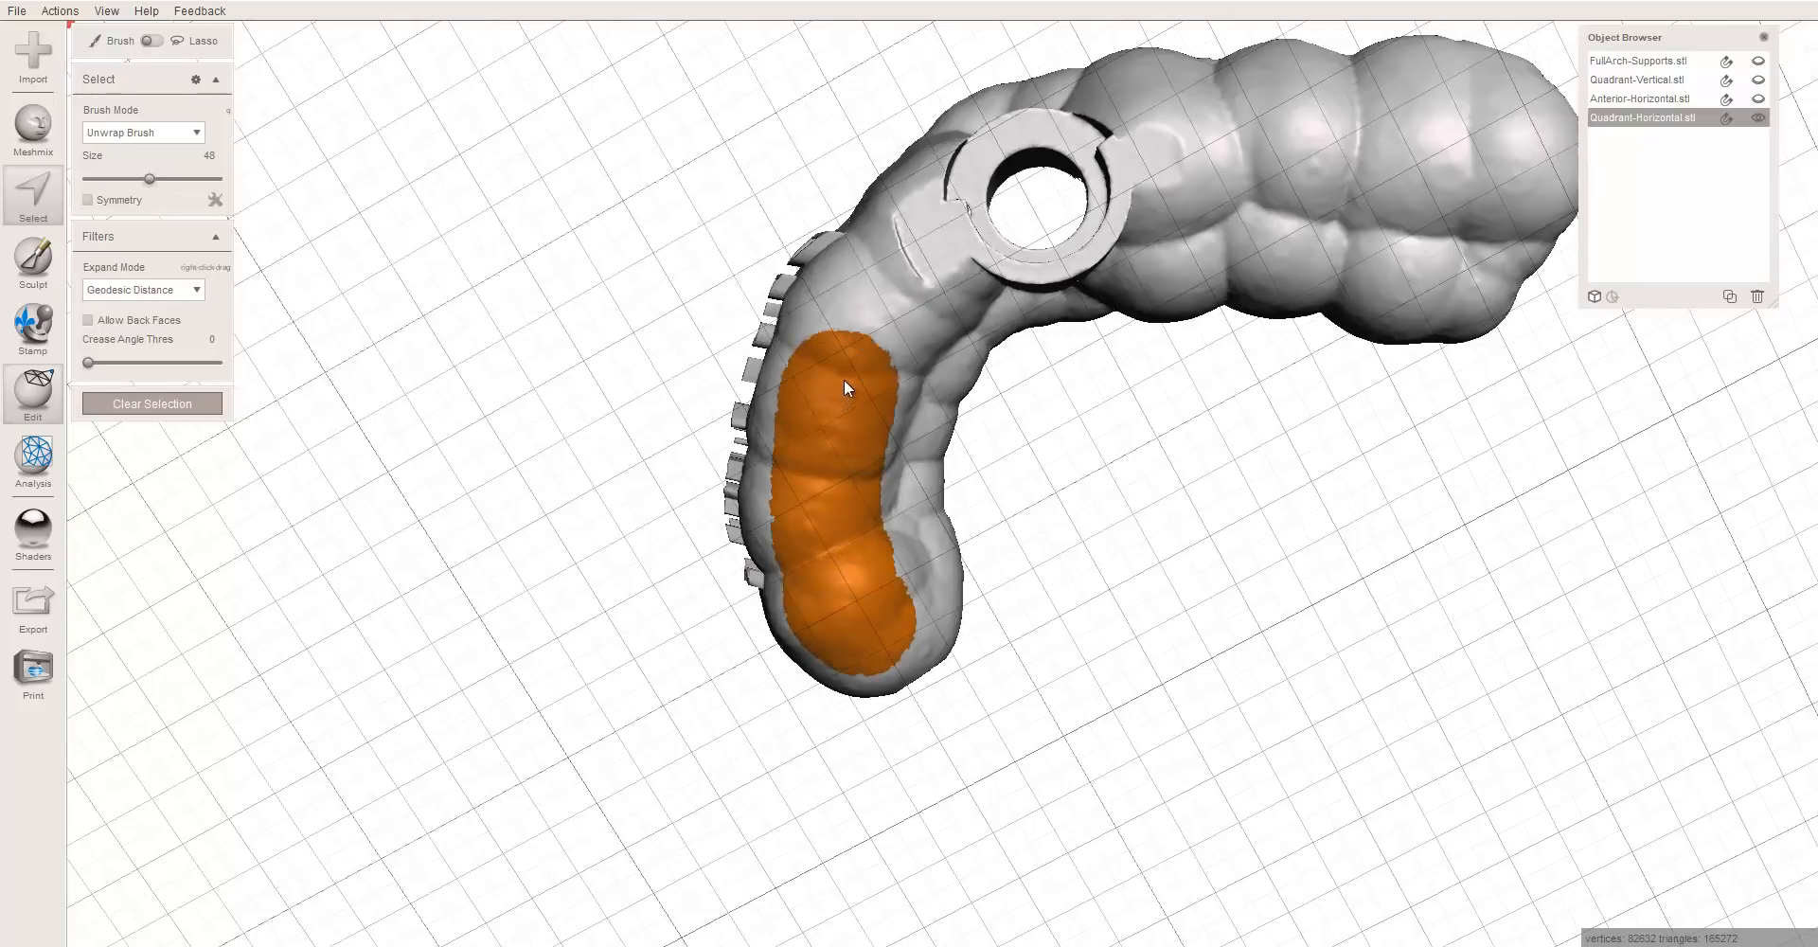
pyautogui.moveTo(889, 296); pyautogui.dragTo(906, 270)
pyautogui.moveTo(1162, 130); pyautogui.dragTo(1399, 133)
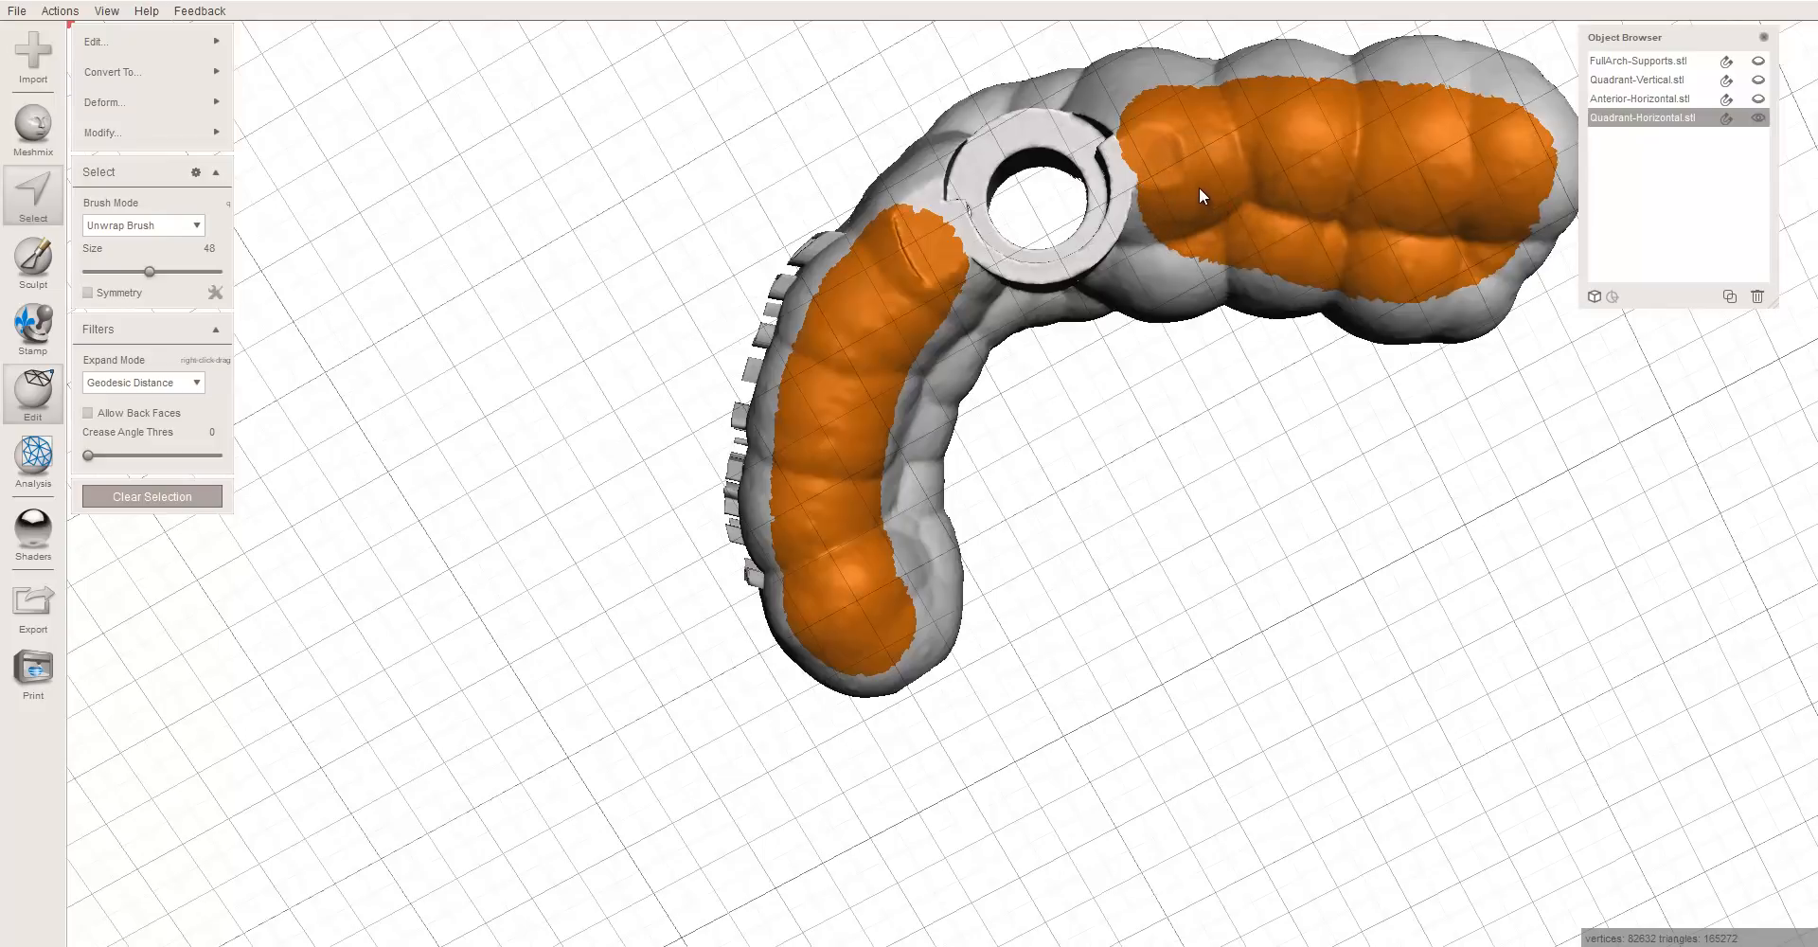
# - Smooth the boundaries of both selected regions with Smooth Boundary
pyautogui.moveTo(1196, 179); pyautogui.dragTo(953, 375, button='right')
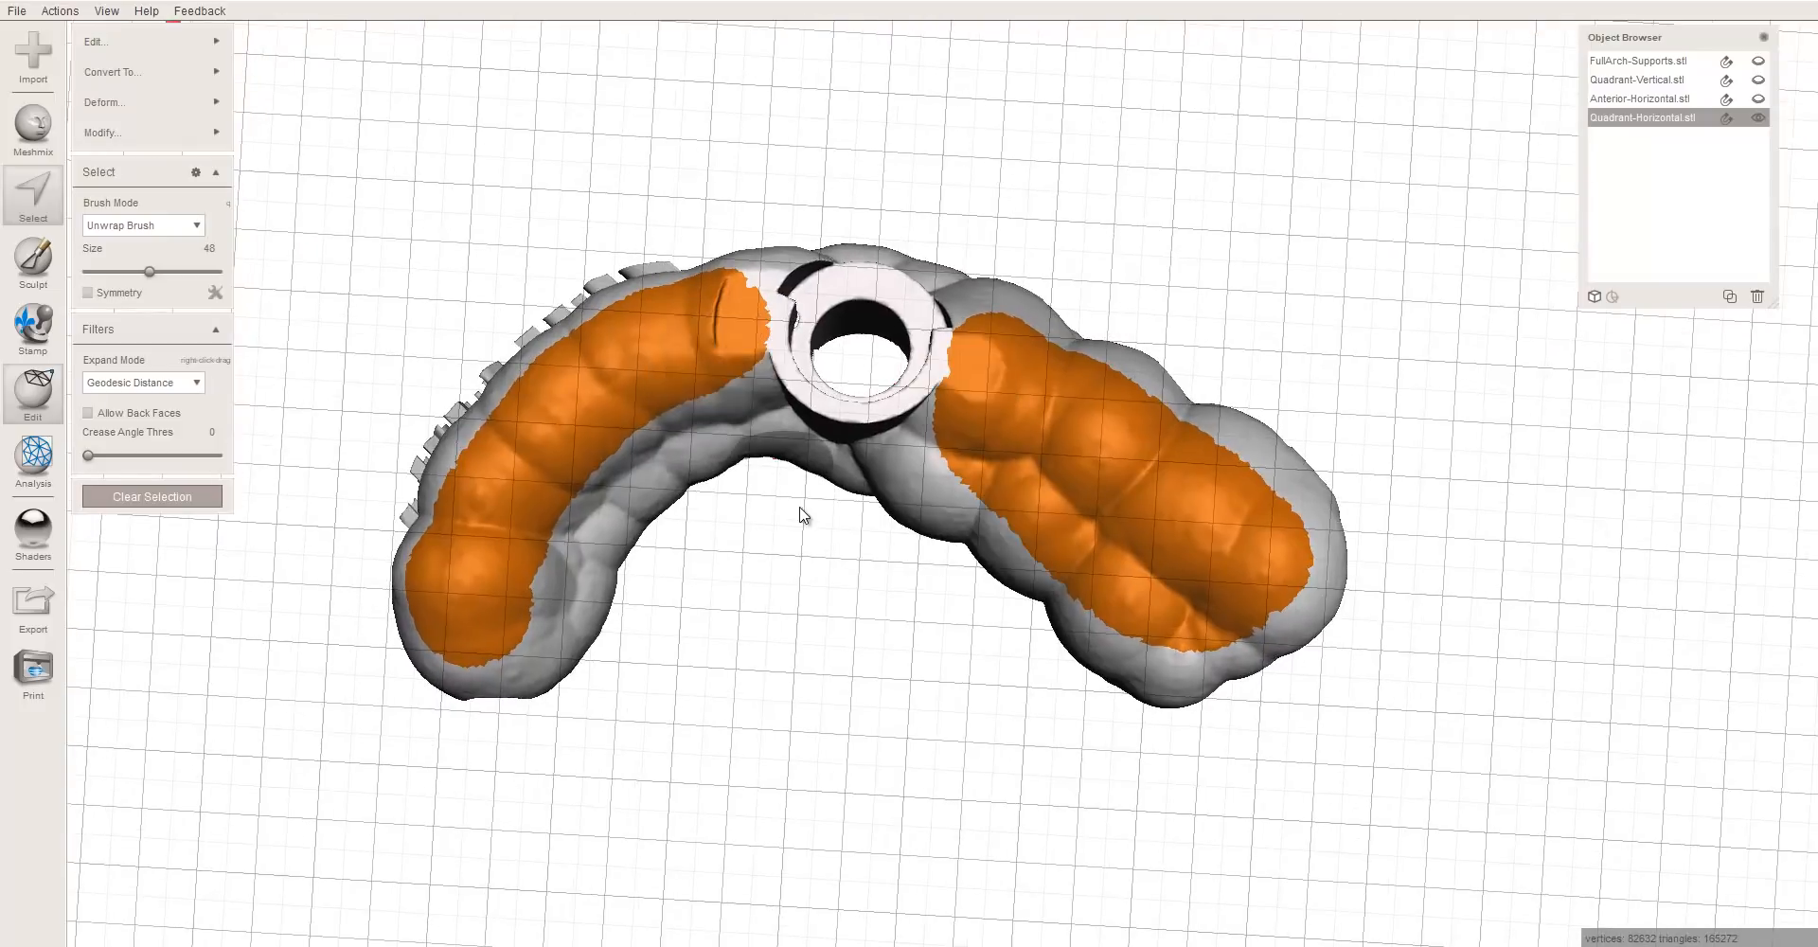
pyautogui.press('b')
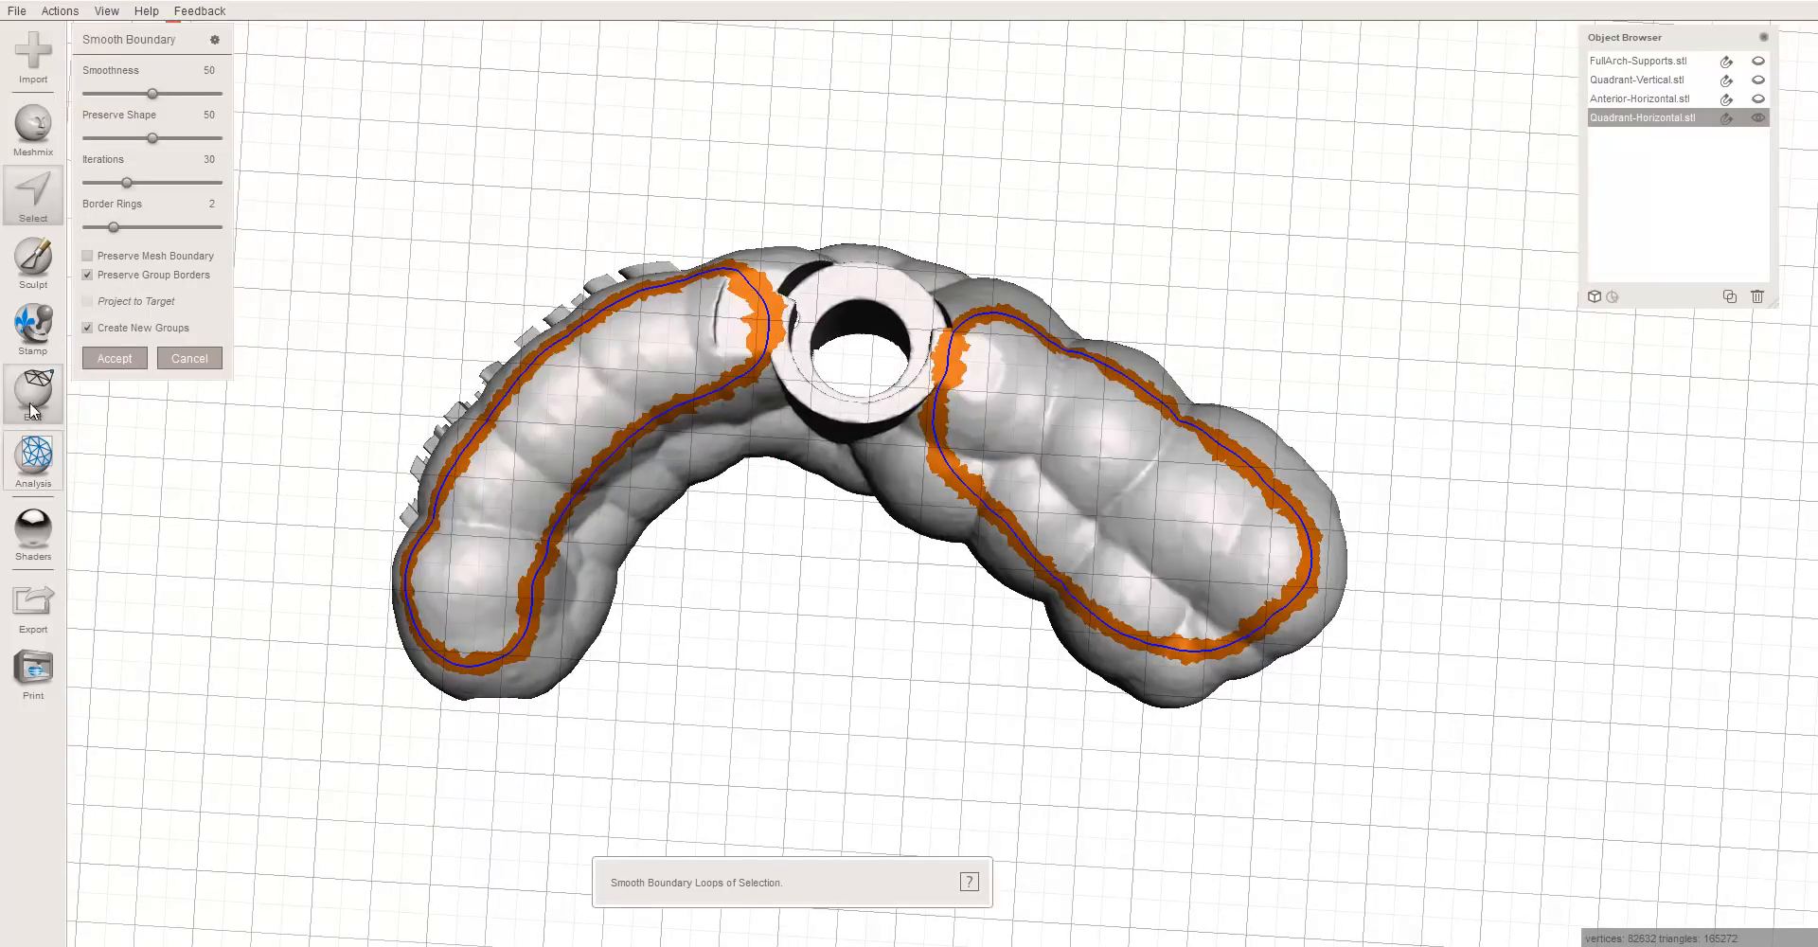
pyautogui.click(114, 358)
# - Start an extrusion of both selected regions with a 1 mm offset
pyautogui.moveTo(730, 526)
pyautogui.mouseDown(button='right')
pyautogui.moveTo(758, 332)
pyautogui.moveTo(786, 345)
pyautogui.mouseUp(button='right')
pyautogui.moveTo(704, 257)
pyautogui.mouseDown(button='right')
pyautogui.moveTo(716, 329)
pyautogui.moveTo(704, 226)
pyautogui.moveTo(610, 213)
pyautogui.moveTo(549, 451)
pyautogui.moveTo(536, 592)
pyautogui.moveTo(533, 407)
pyautogui.mouseUp(button='right')
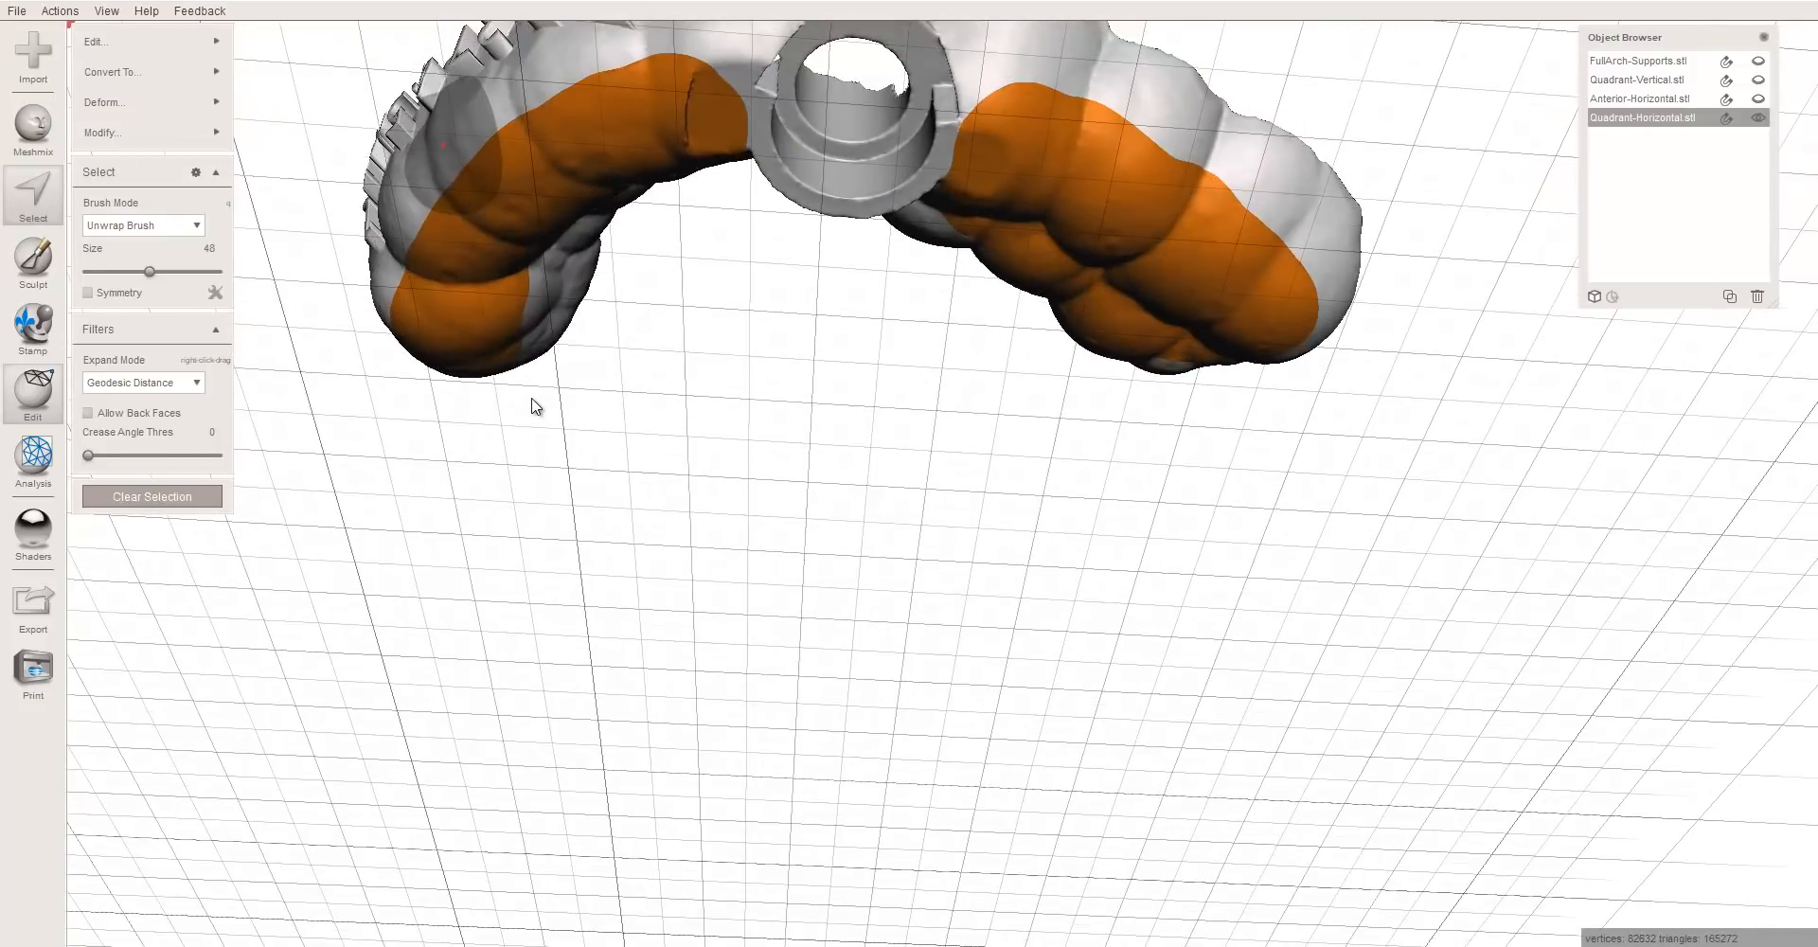
pyautogui.press('d')
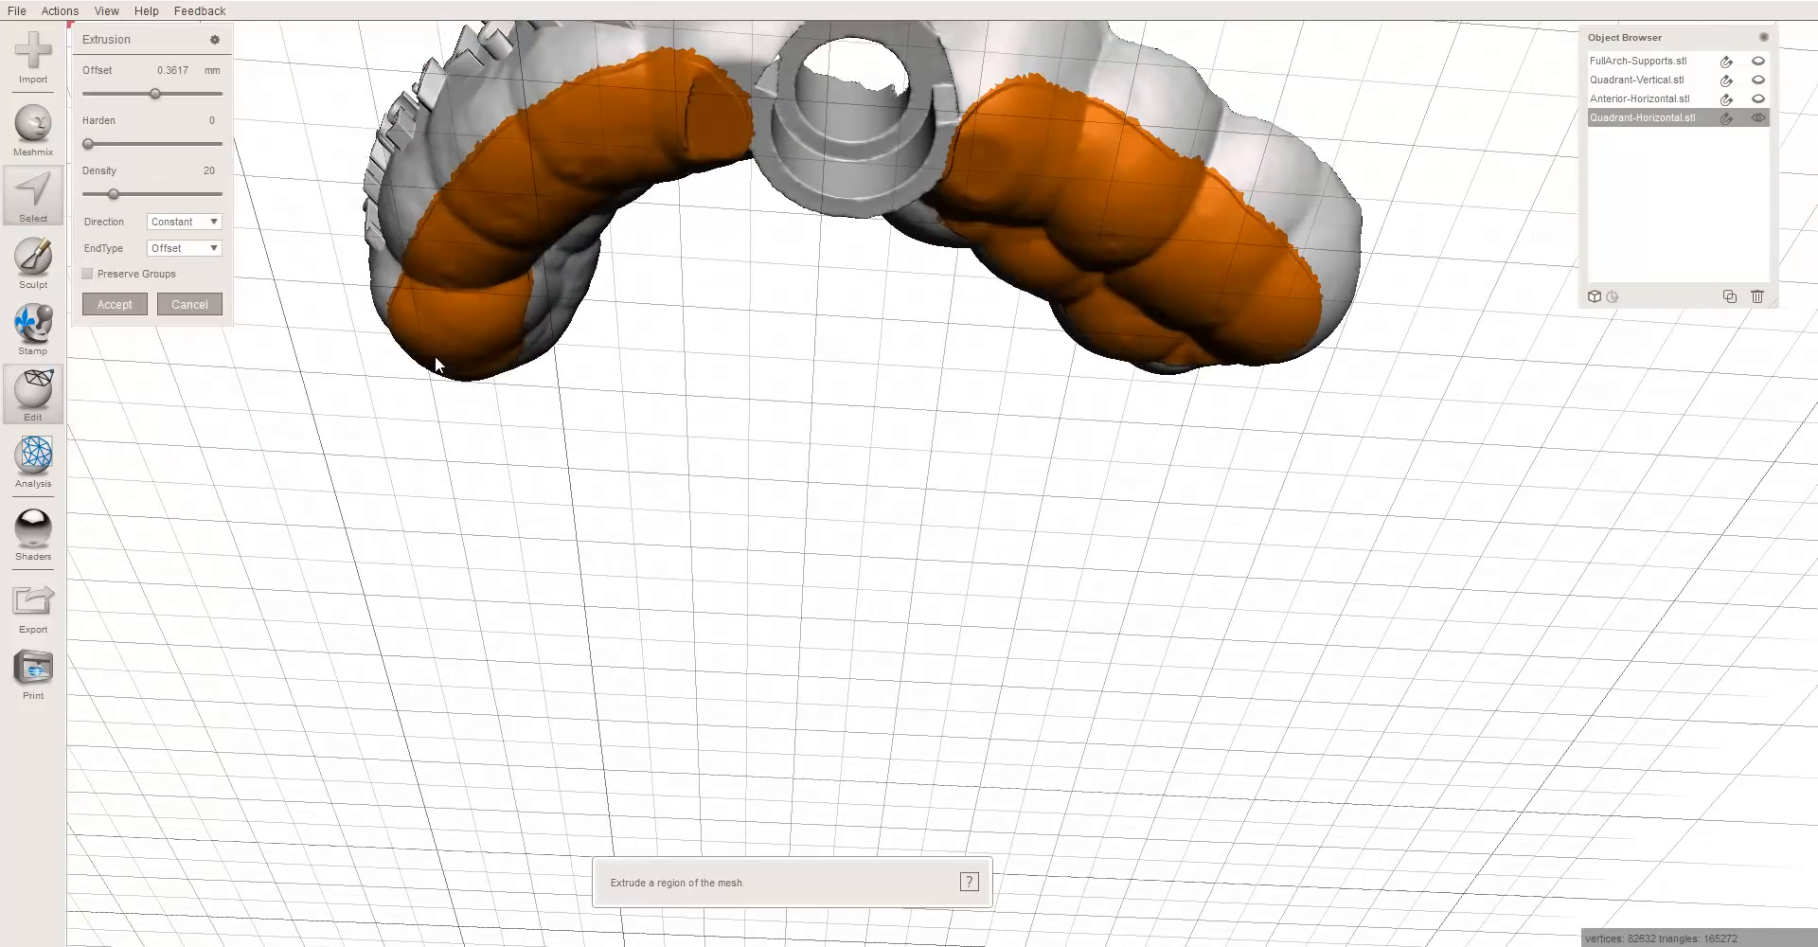
pyautogui.click(171, 71)
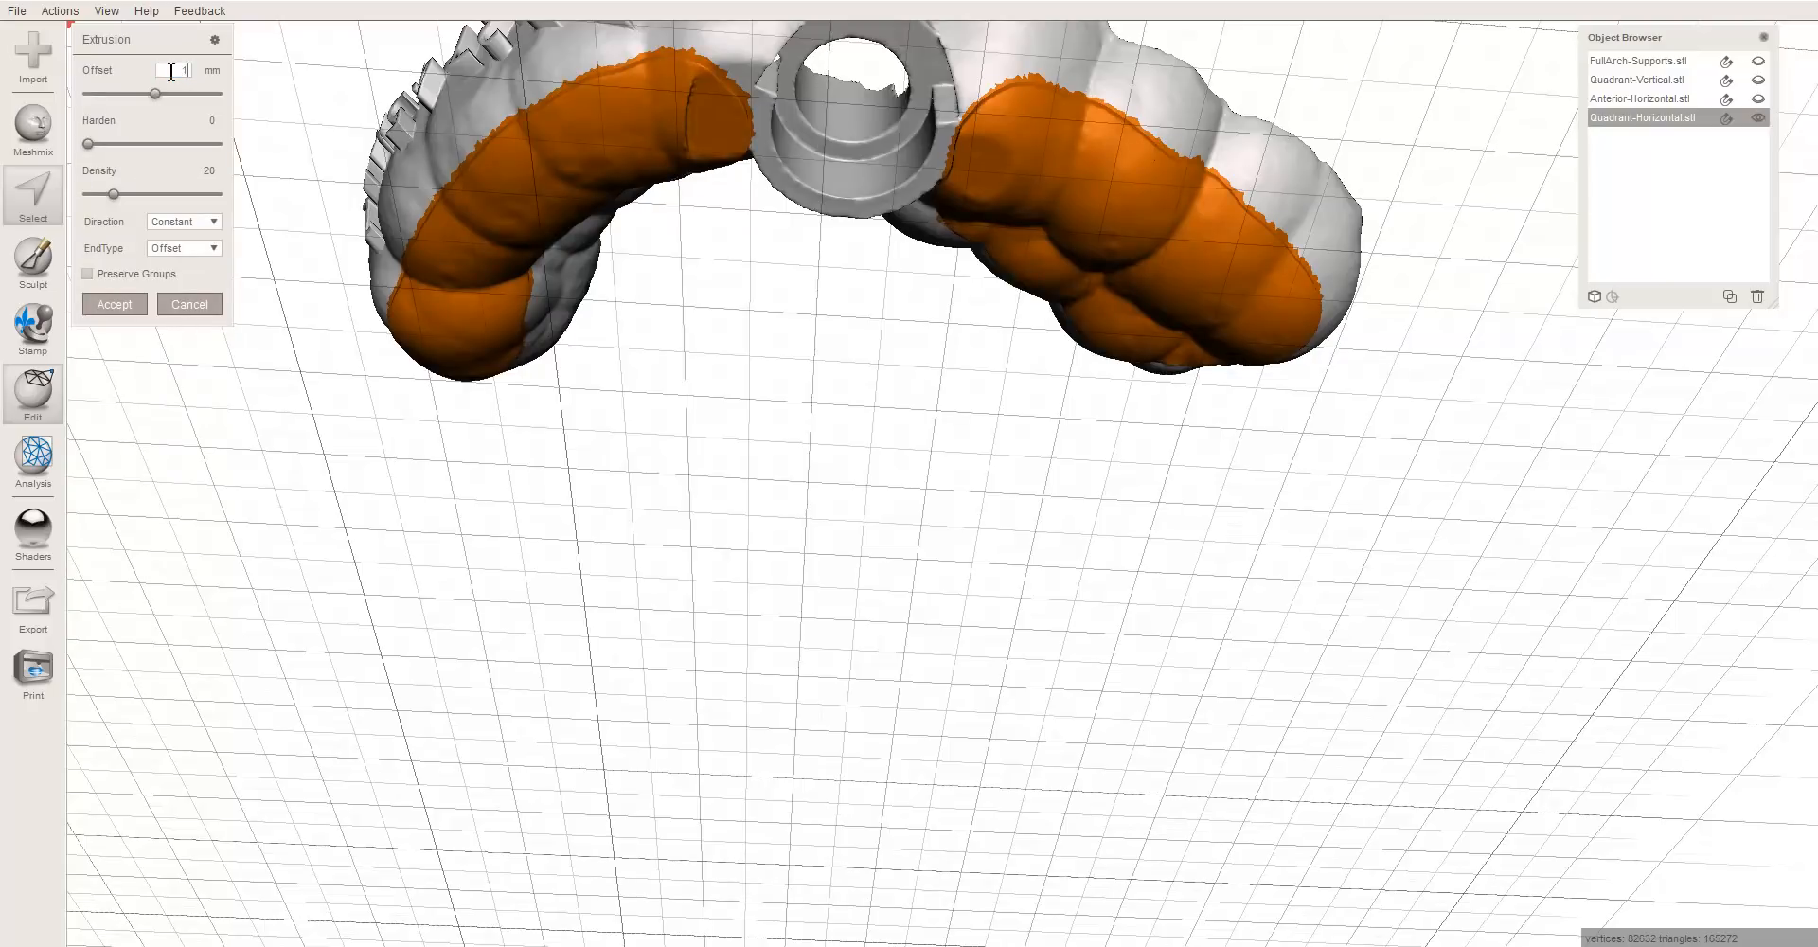
pyautogui.press('Return')
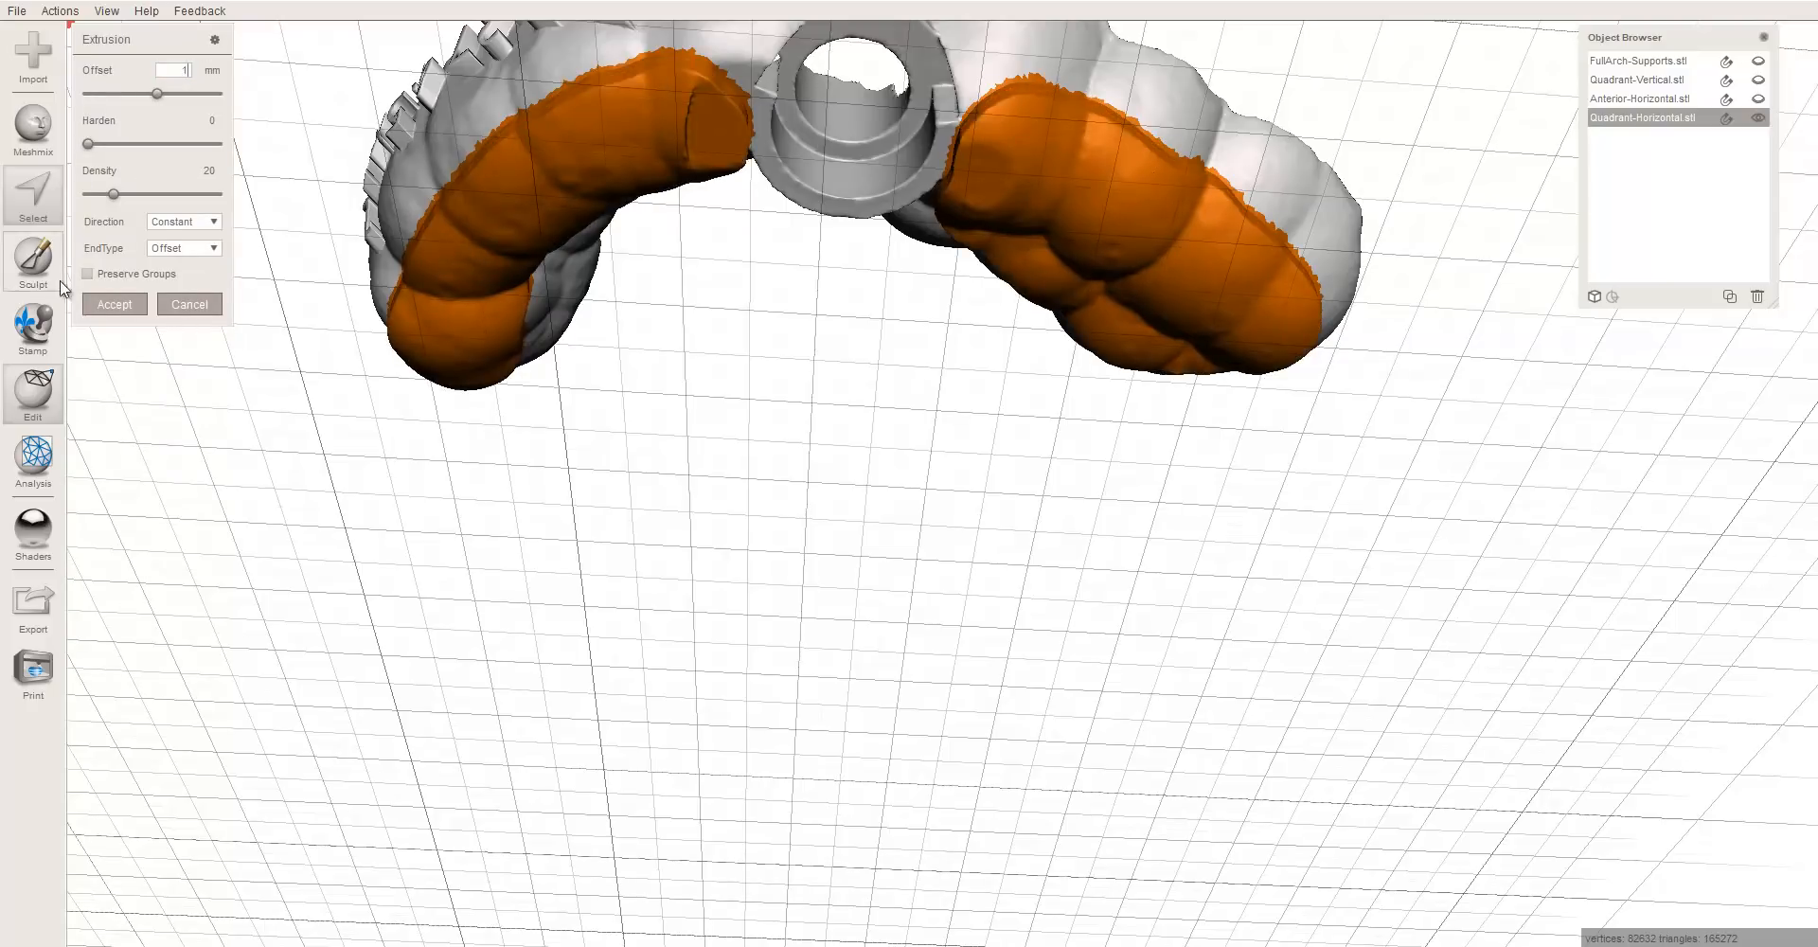
# - Try the Flat end type on the 1 mm extrusion and inspect the extruded bases from the sides and below
pyautogui.click(182, 248)
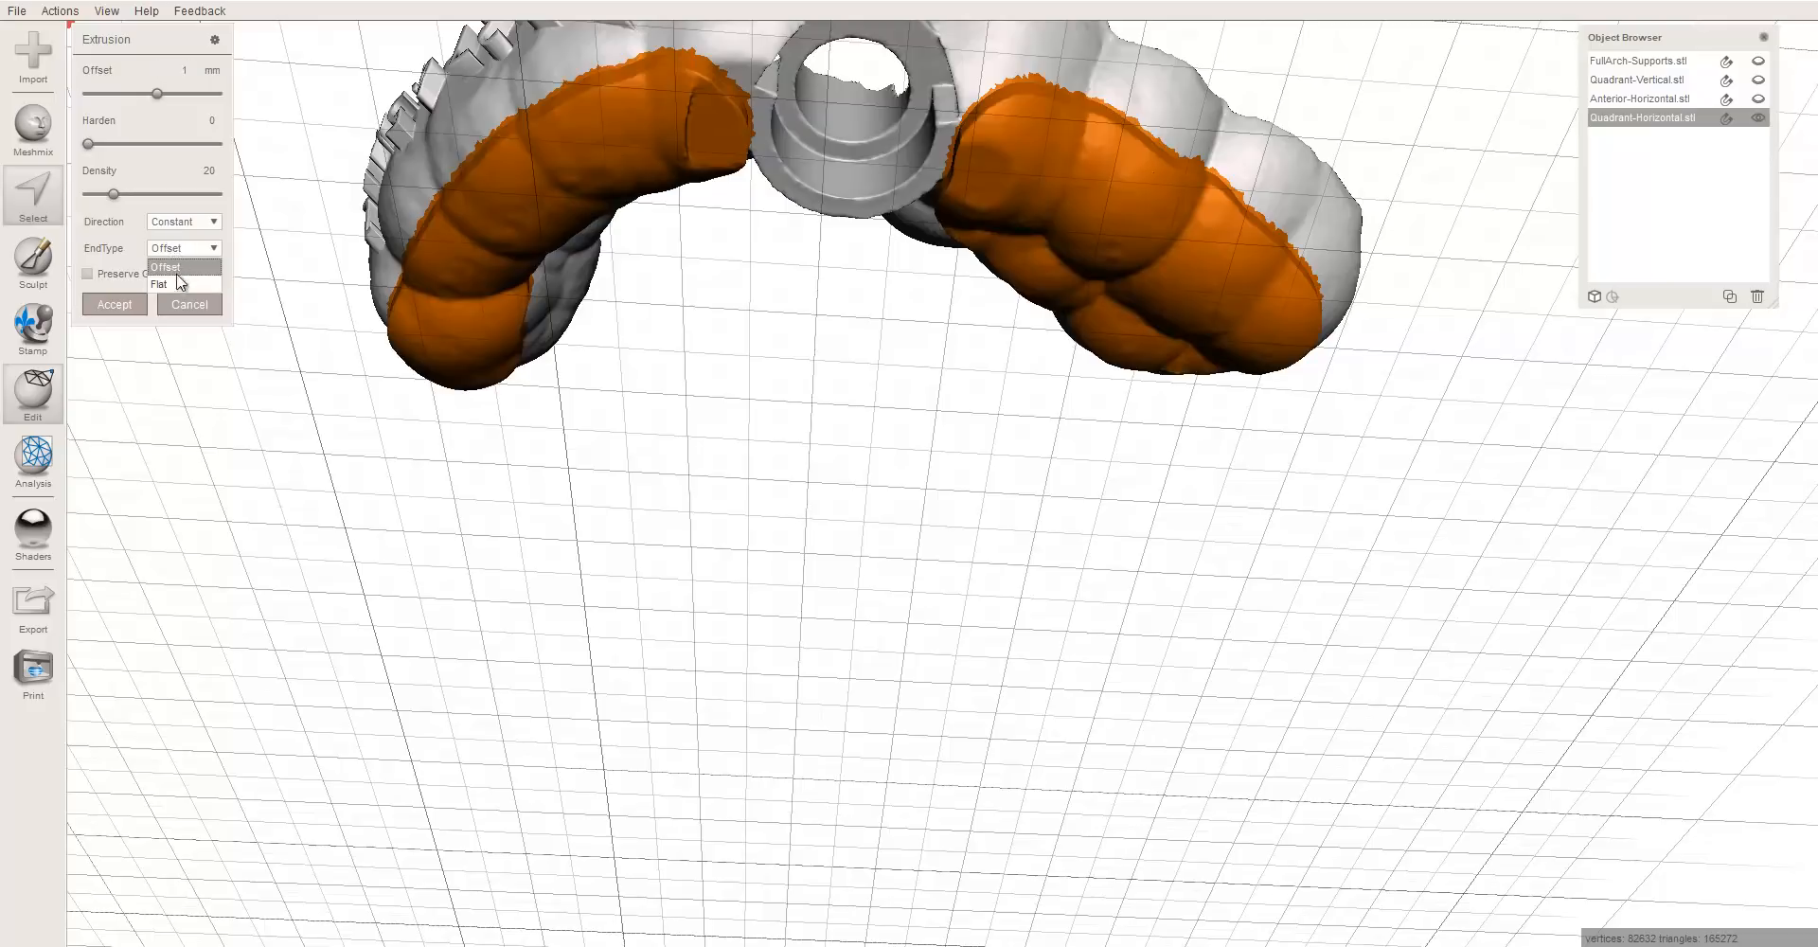
pyautogui.click(191, 280)
pyautogui.moveTo(518, 140); pyautogui.dragTo(507, 311, button='right')
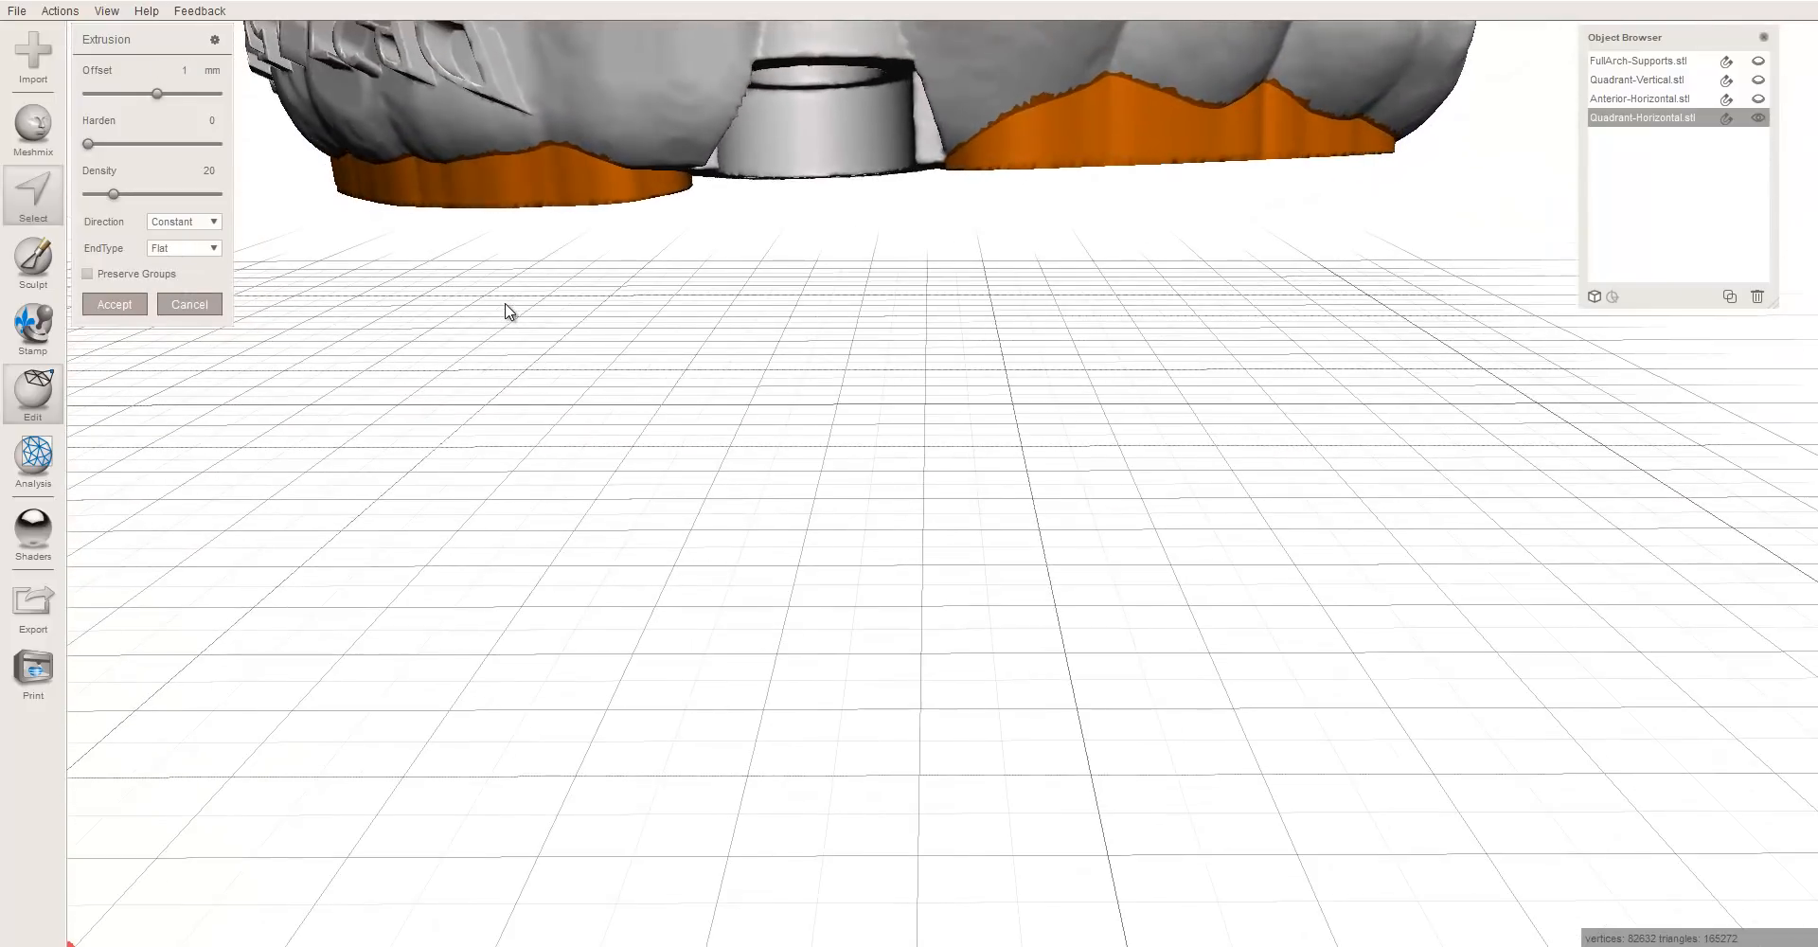
pyautogui.moveTo(751, 248)
pyautogui.mouseDown(button='right')
pyautogui.moveTo(940, 184)
pyautogui.moveTo(961, 215)
pyautogui.moveTo(684, 245)
pyautogui.moveTo(410, 227)
pyautogui.moveTo(877, 276)
pyautogui.moveTo(710, 273)
pyautogui.moveTo(743, 274)
pyautogui.mouseUp(button='right')
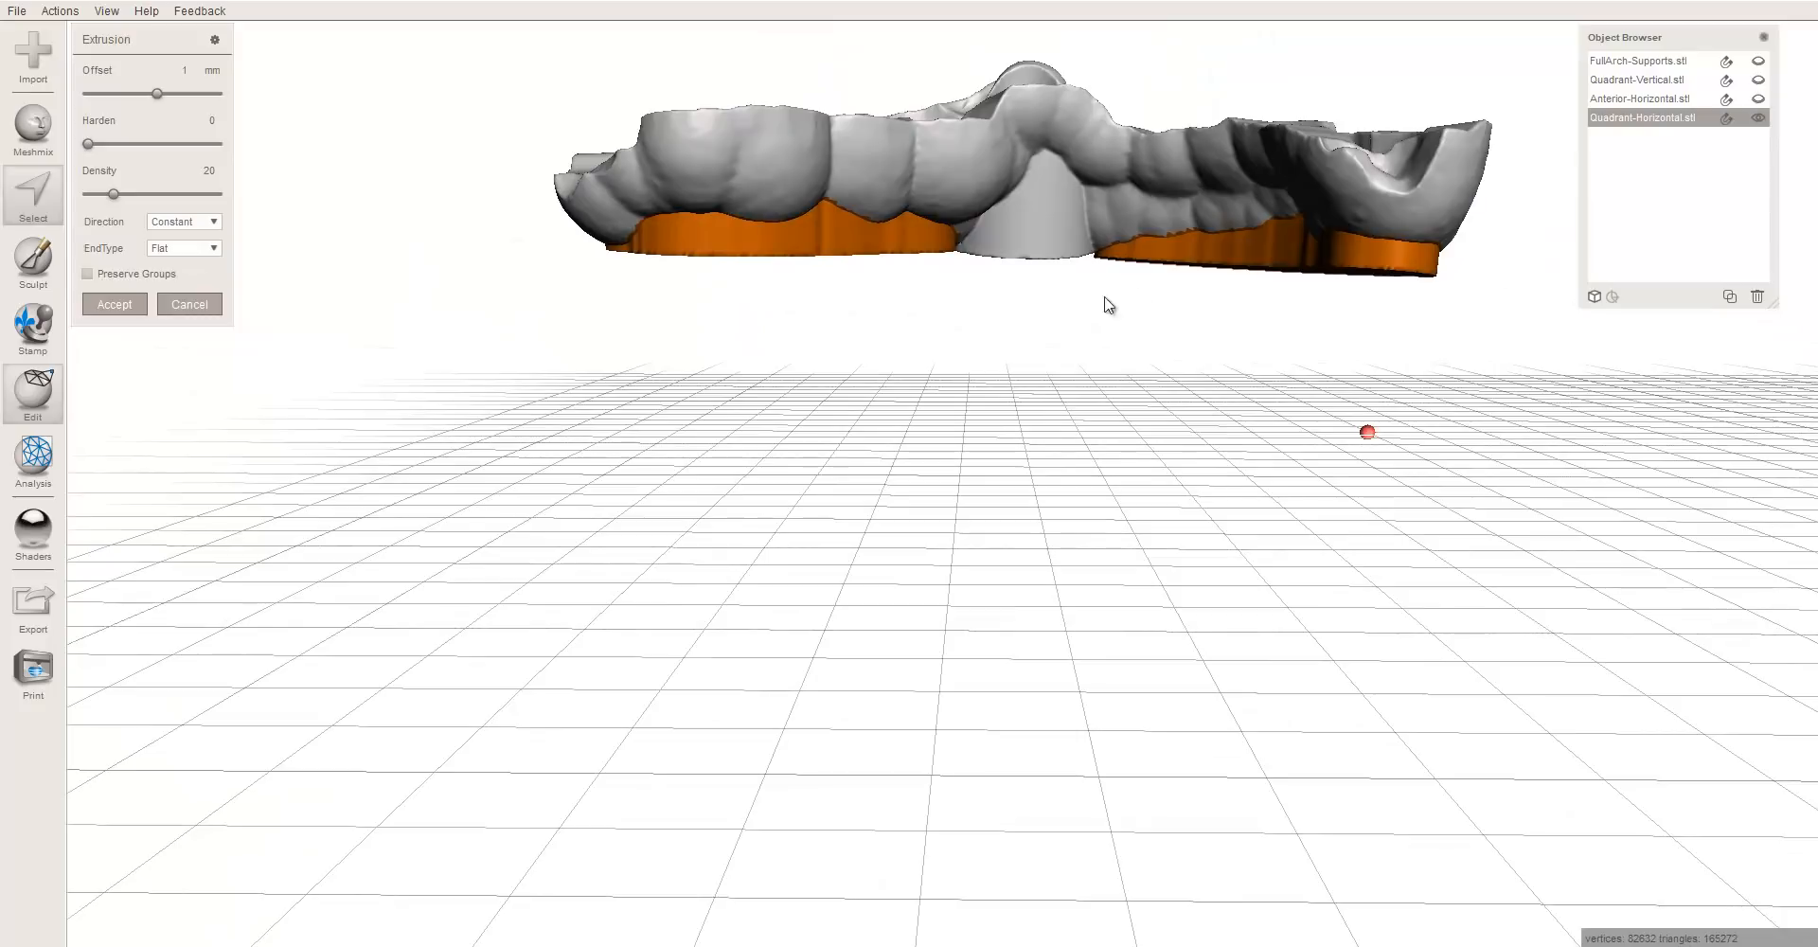
pyautogui.moveTo(1107, 300)
pyautogui.mouseDown(button='right')
pyautogui.moveTo(1042, 174)
pyautogui.moveTo(985, 282)
pyautogui.moveTo(1274, 401)
pyautogui.moveTo(787, 304)
pyautogui.moveTo(1032, 174)
pyautogui.moveTo(1100, 268)
pyautogui.mouseUp(button='right')
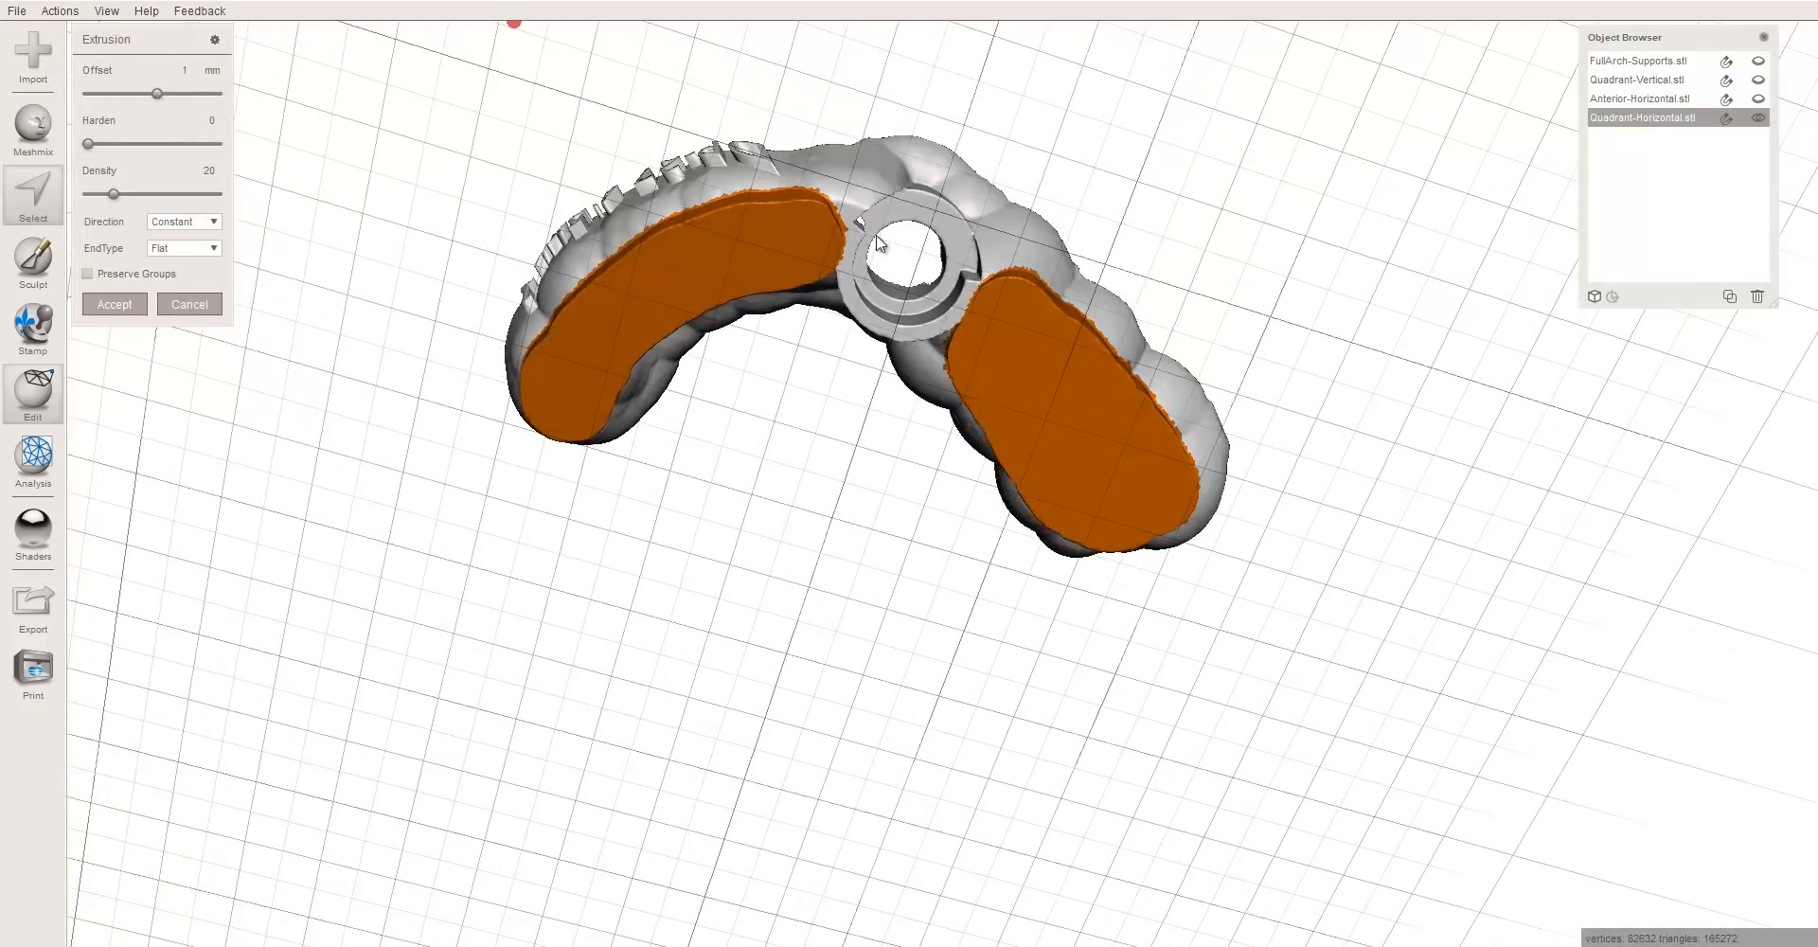
pyautogui.moveTo(876, 244); pyautogui.dragTo(823, 455, button='right')
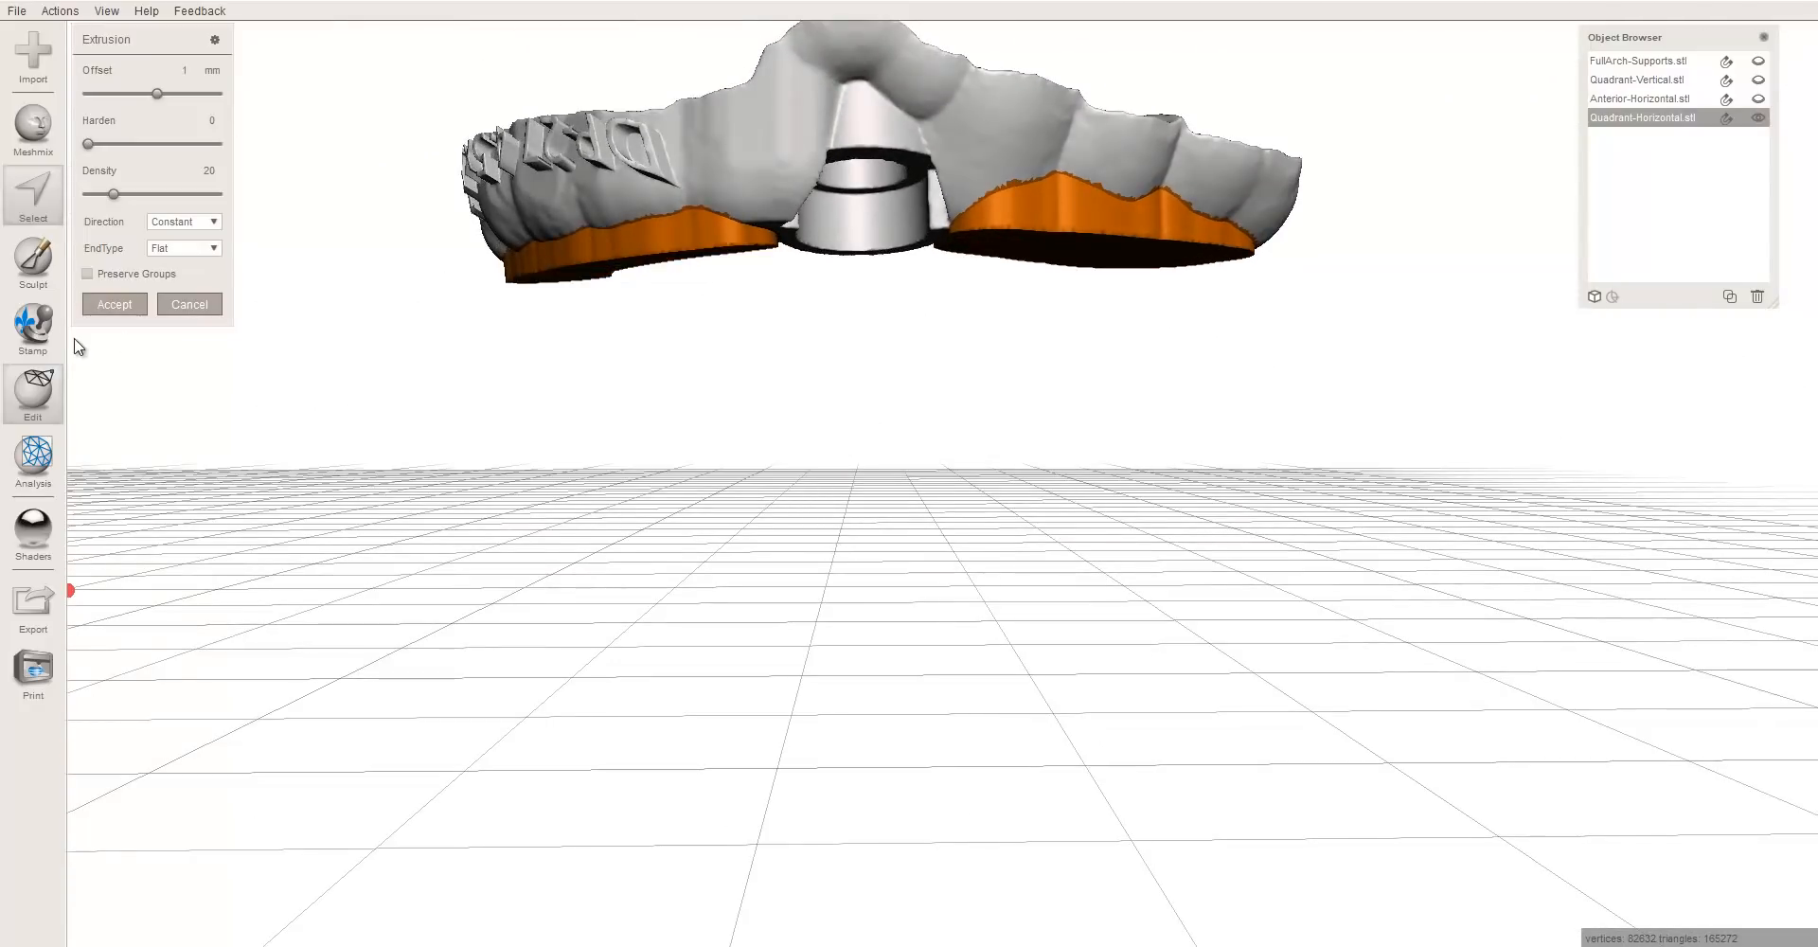
# - Extrude both selected regions 6 mm with the Offset end type
pyautogui.click(214, 248)
pyautogui.click(181, 267)
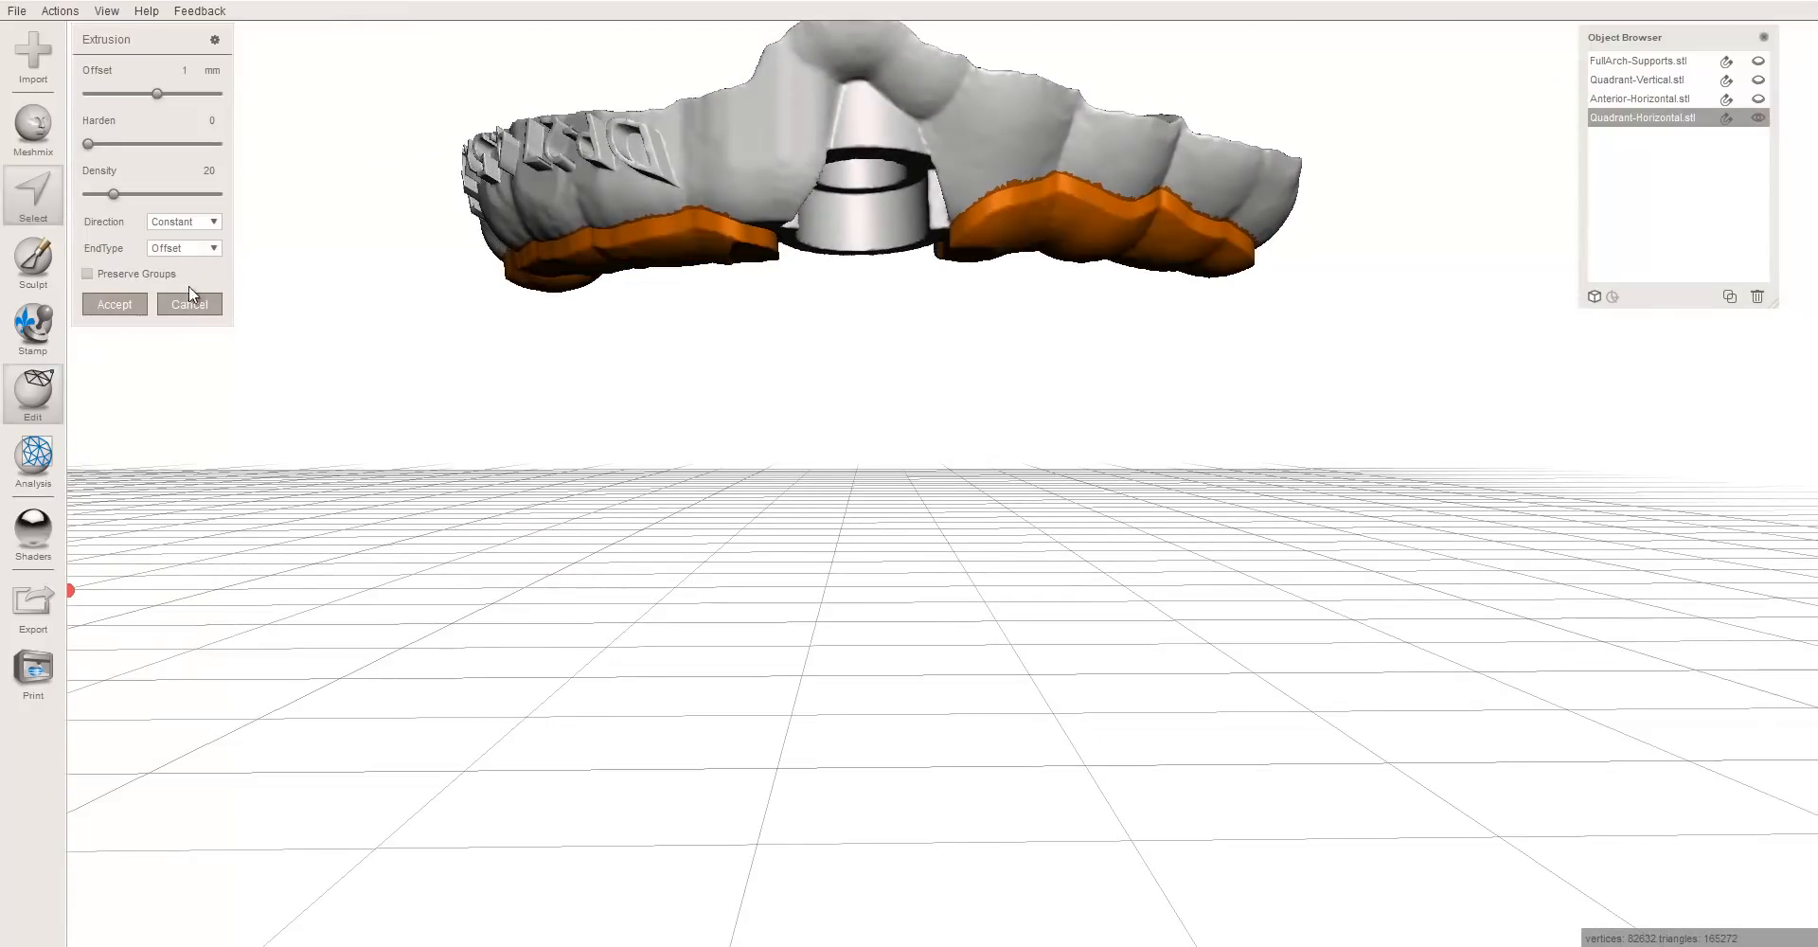
pyautogui.moveTo(678, 345); pyautogui.dragTo(663, 369, button='right')
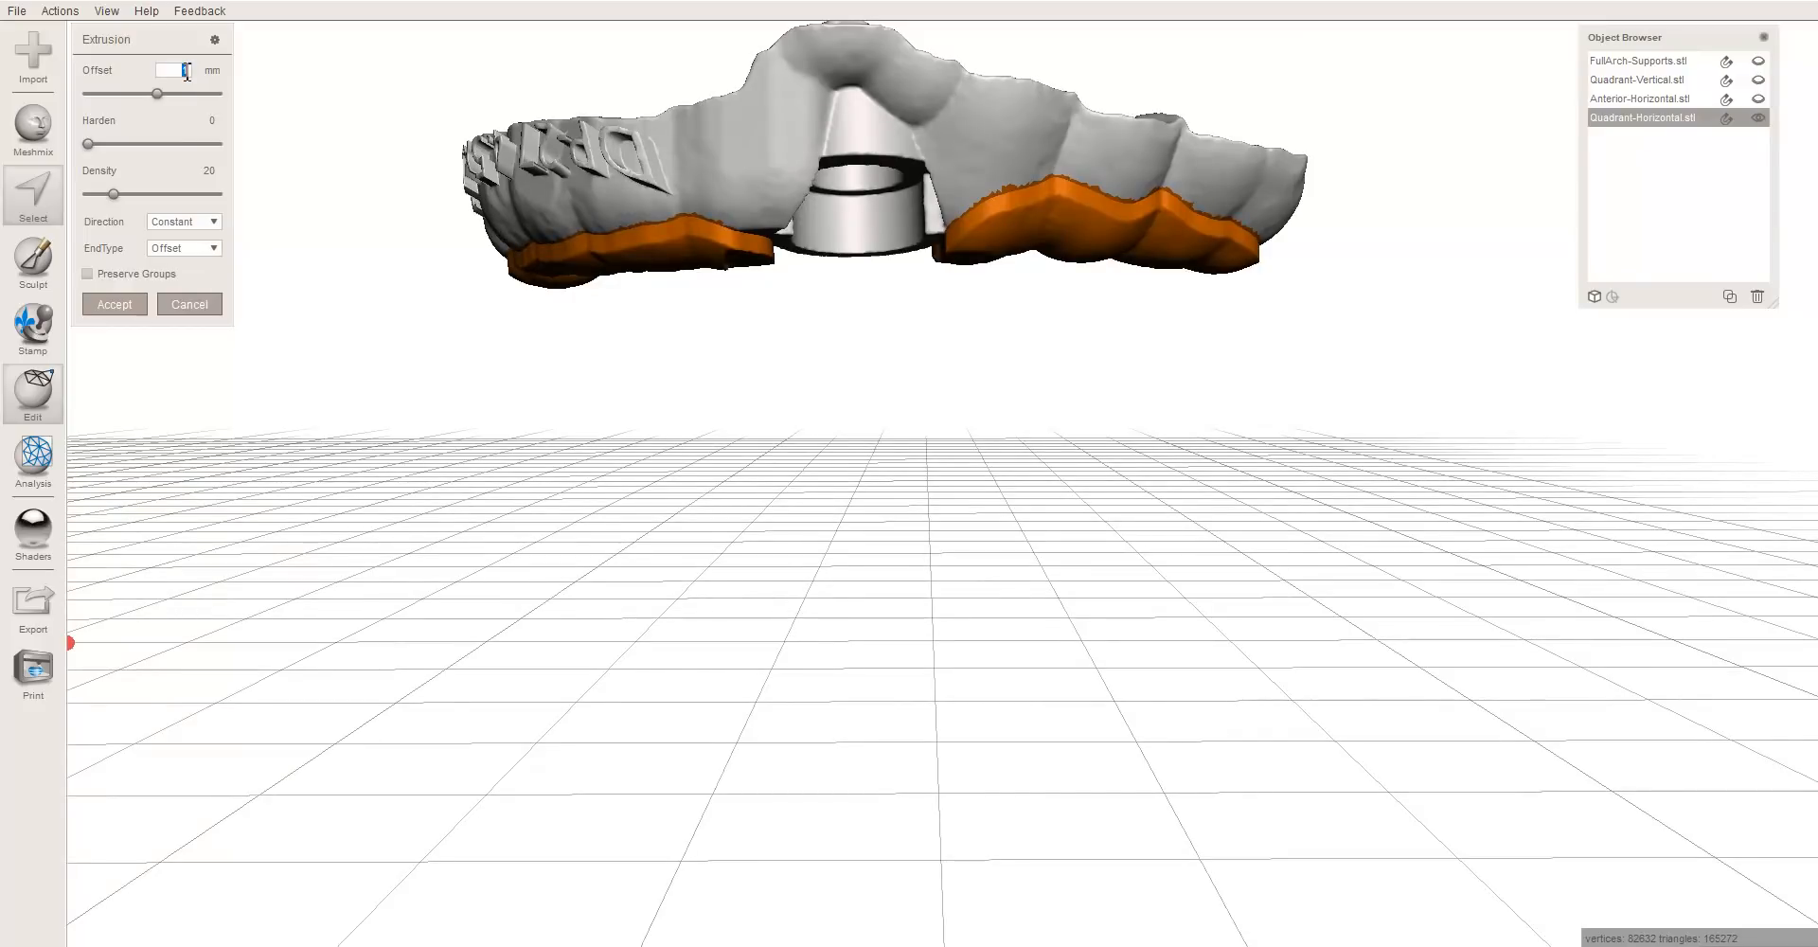
pyautogui.press('Return')
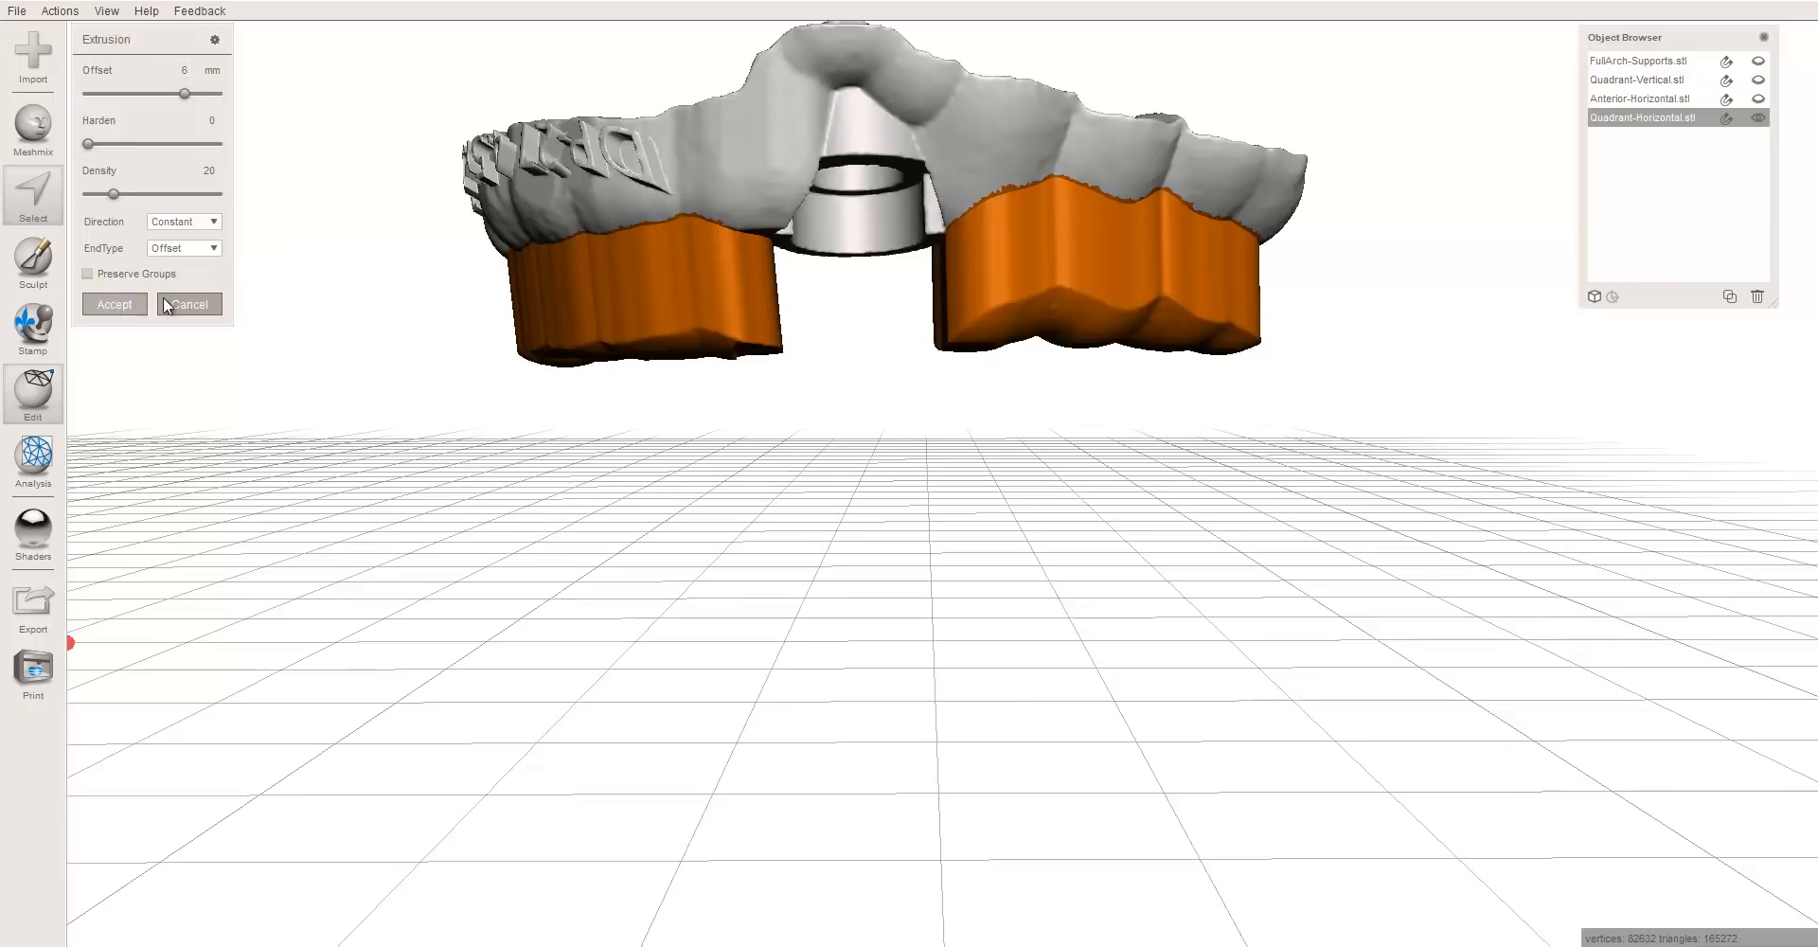
pyautogui.press('Return')
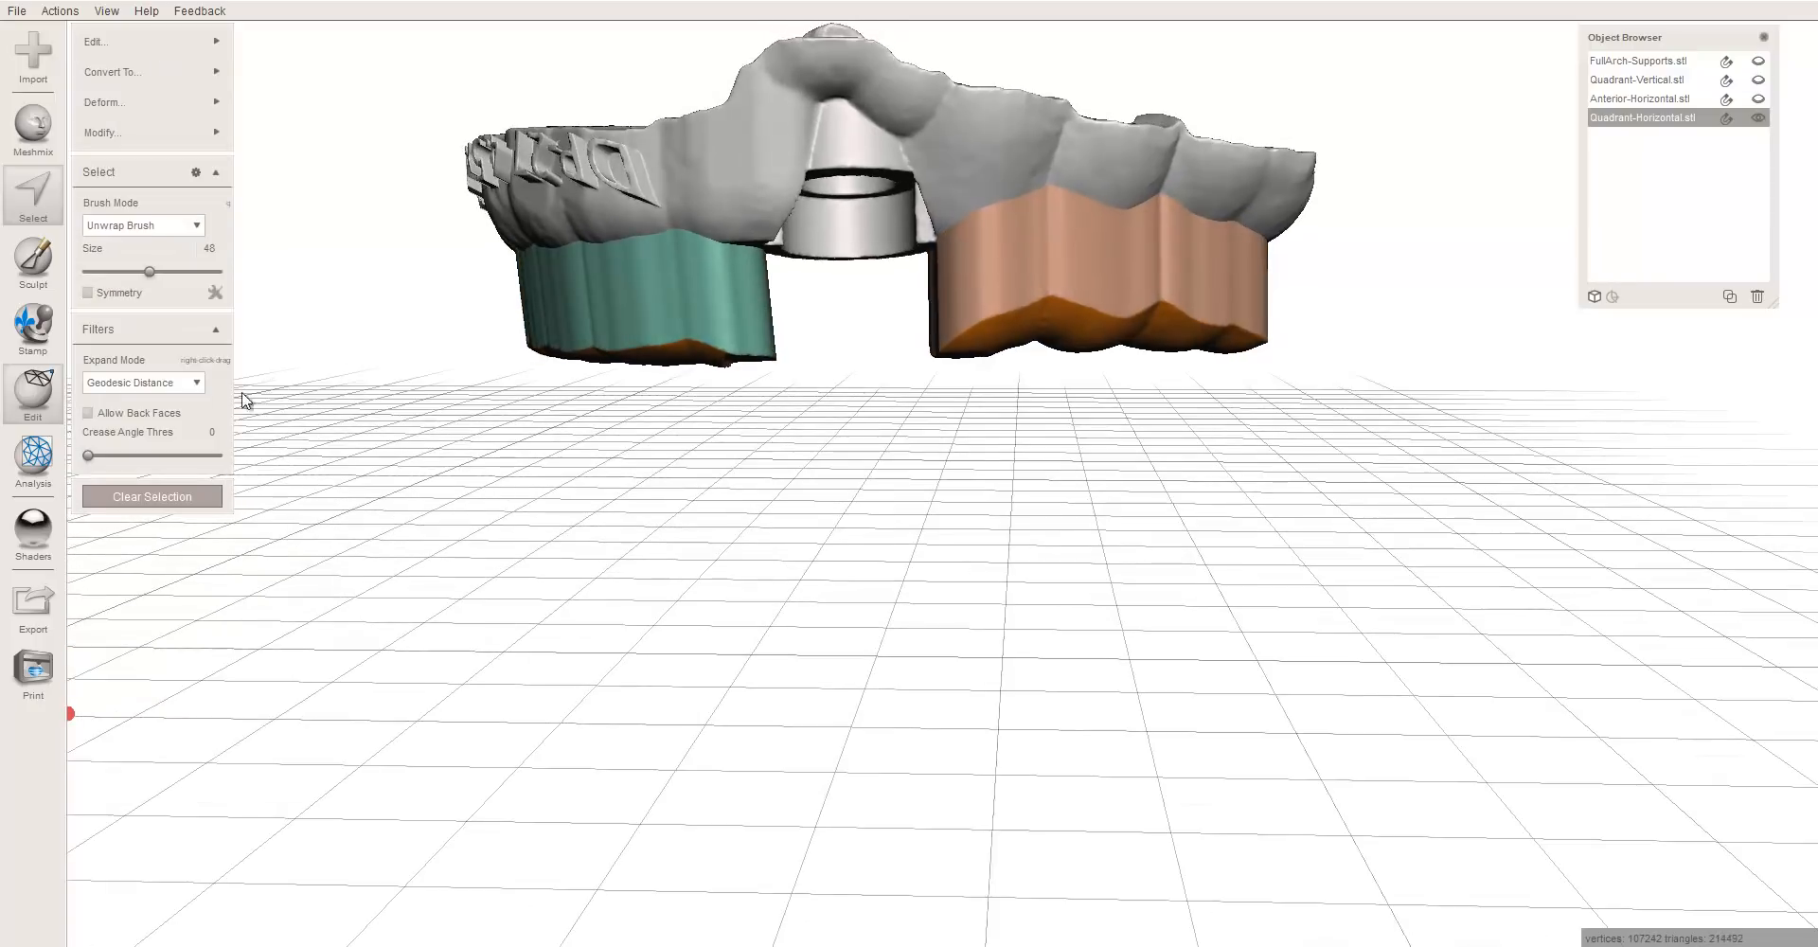
# - Start a plane cut across both extruded bases and lower the cutting plane to about the sleeve's lower edge, checking the cut faces from below
pyautogui.click(34, 389)
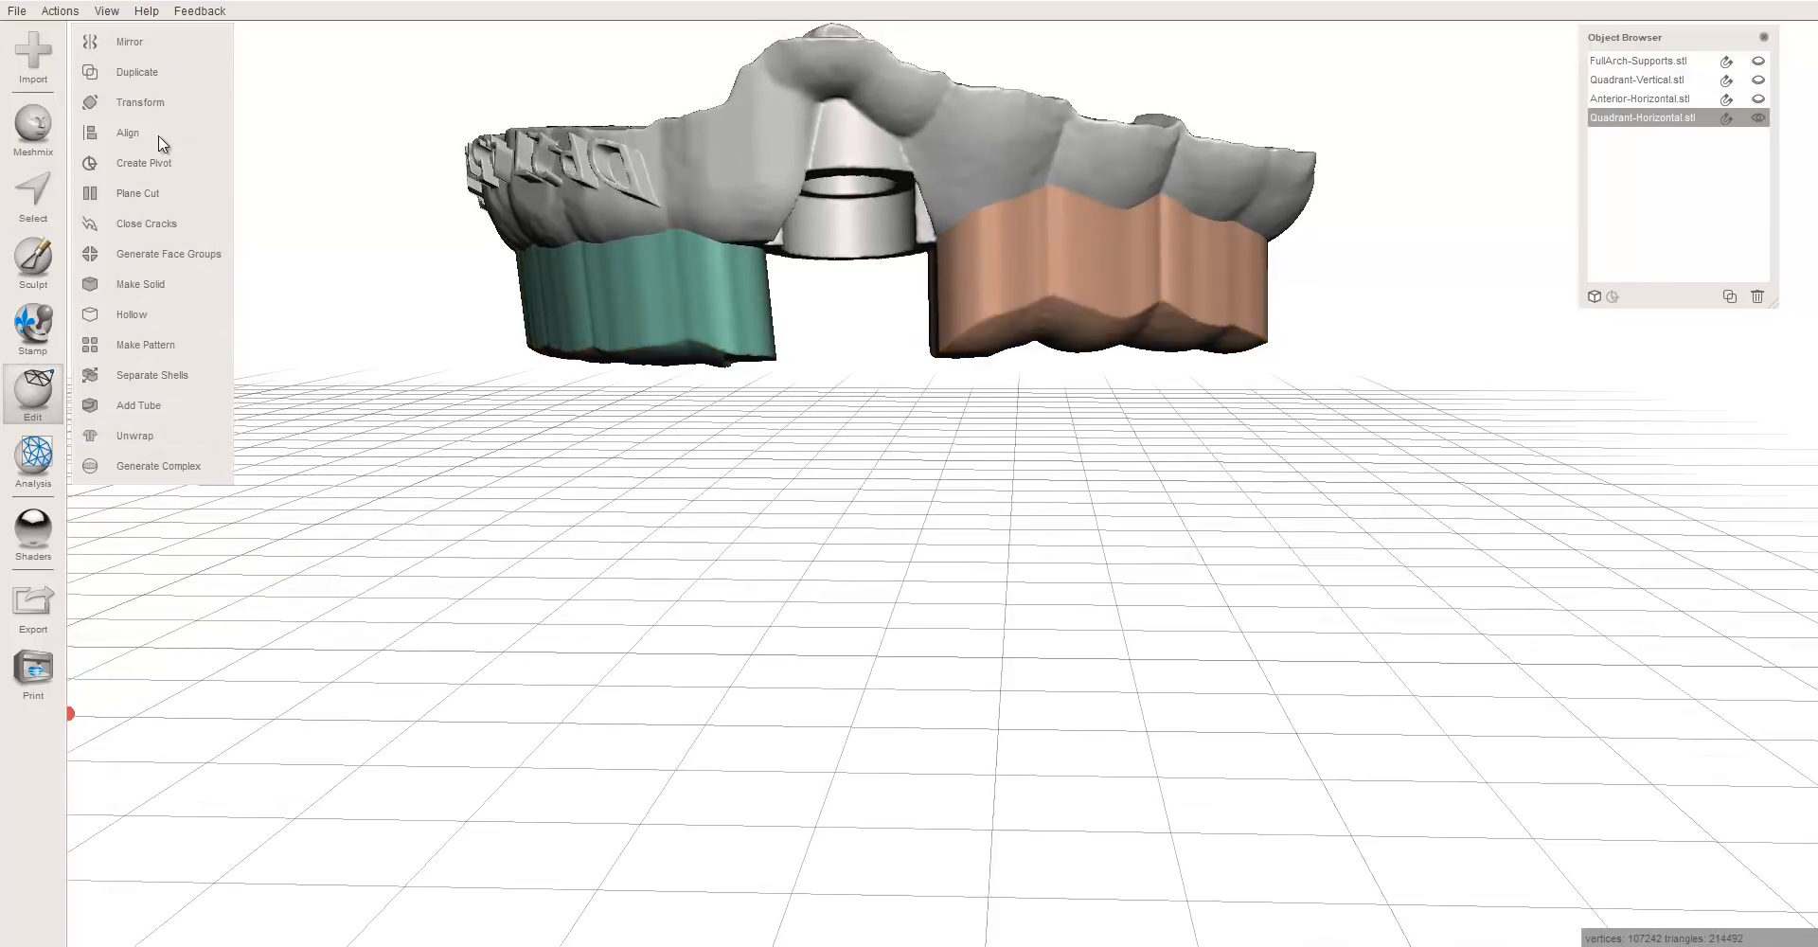
pyautogui.click(165, 195)
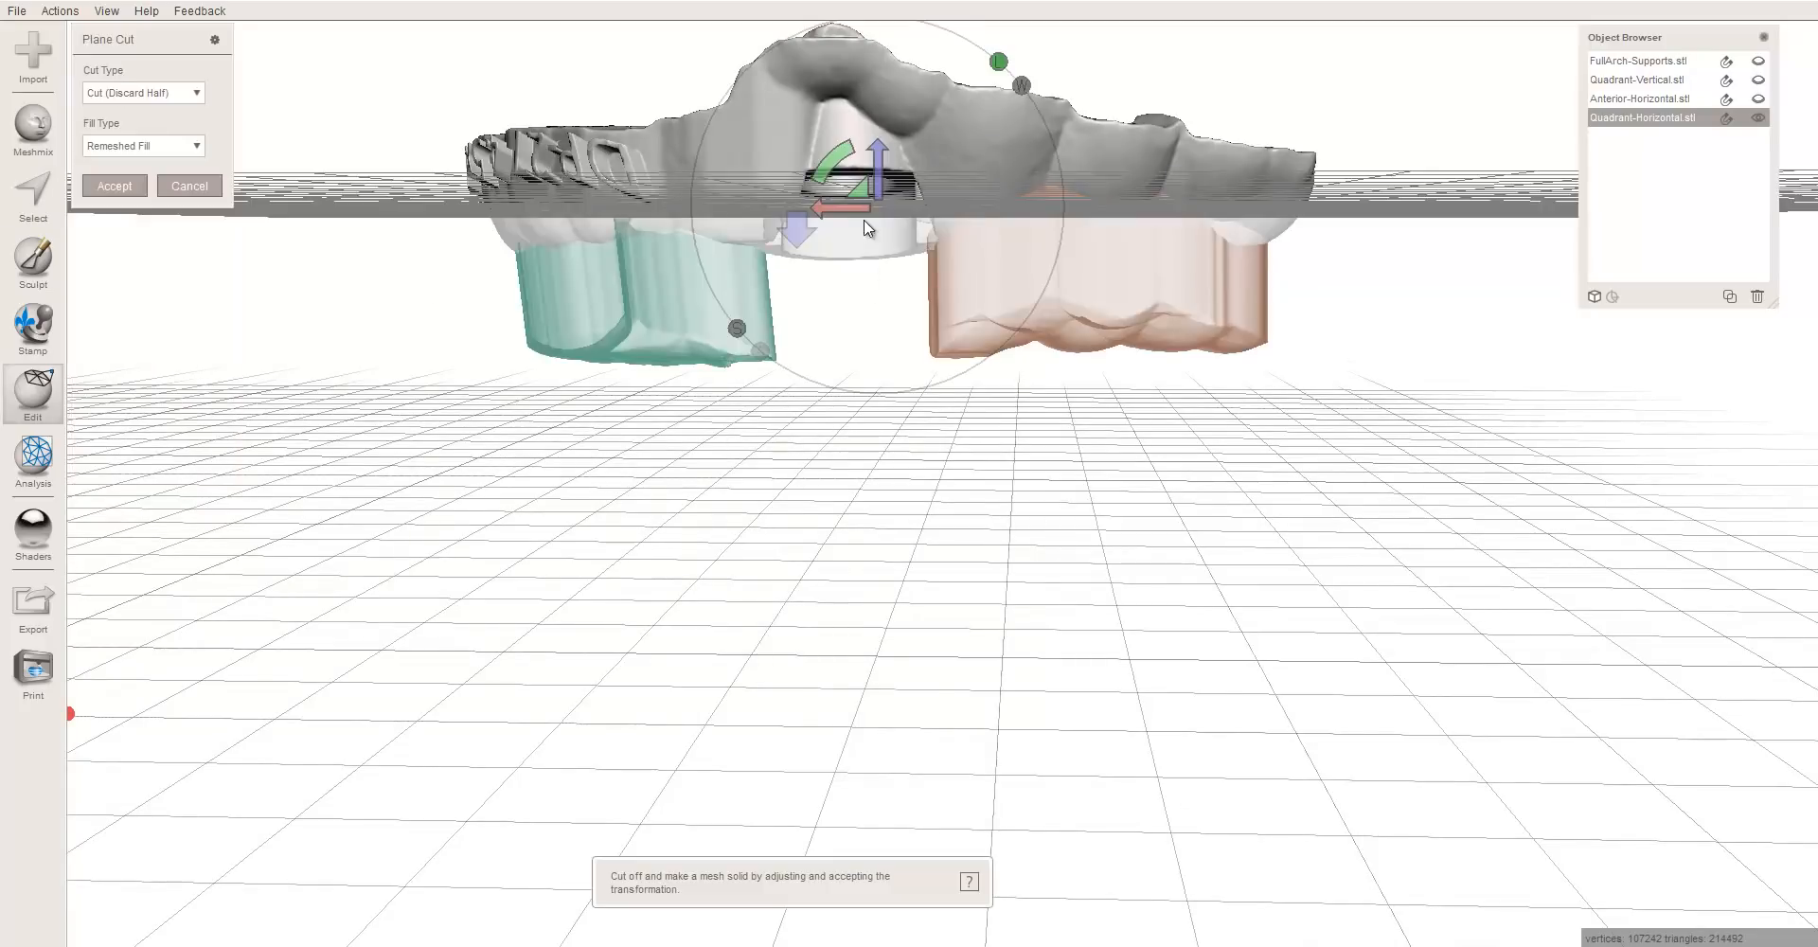
pyautogui.moveTo(877, 172); pyautogui.dragTo(882, 233)
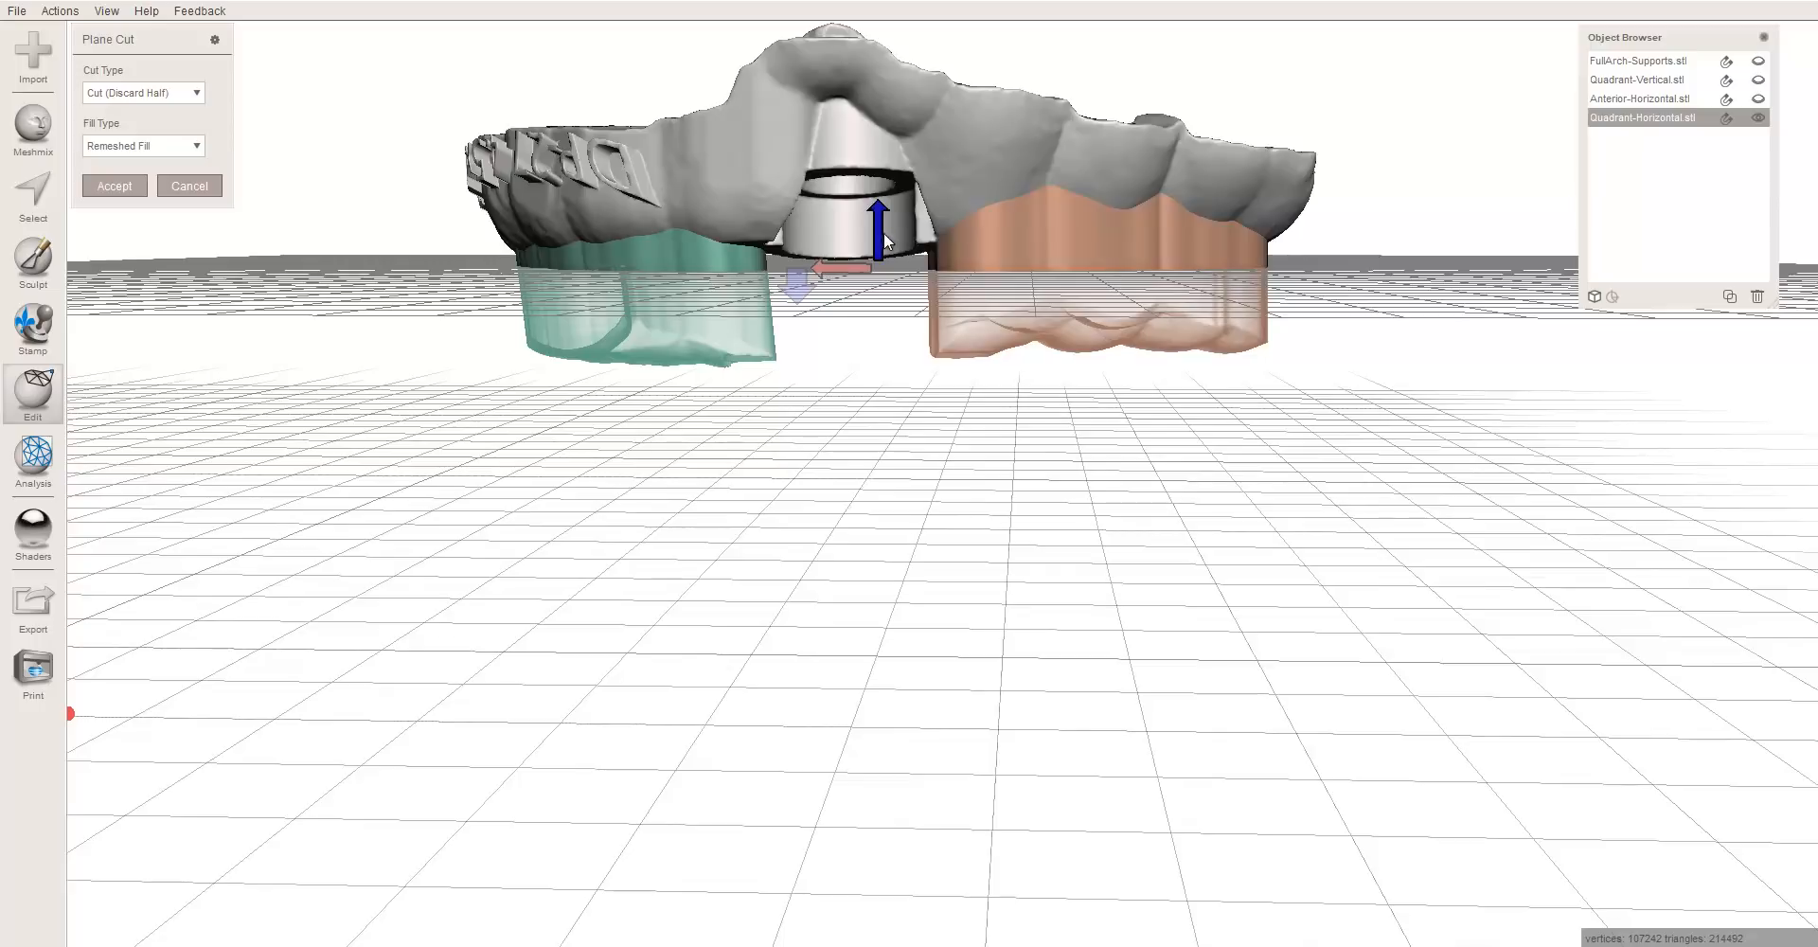
pyautogui.moveTo(954, 462)
pyautogui.mouseDown(button='right')
pyautogui.moveTo(900, 227)
pyautogui.moveTo(938, 433)
pyautogui.moveTo(958, 466)
pyautogui.moveTo(962, 453)
pyautogui.mouseUp(button='right')
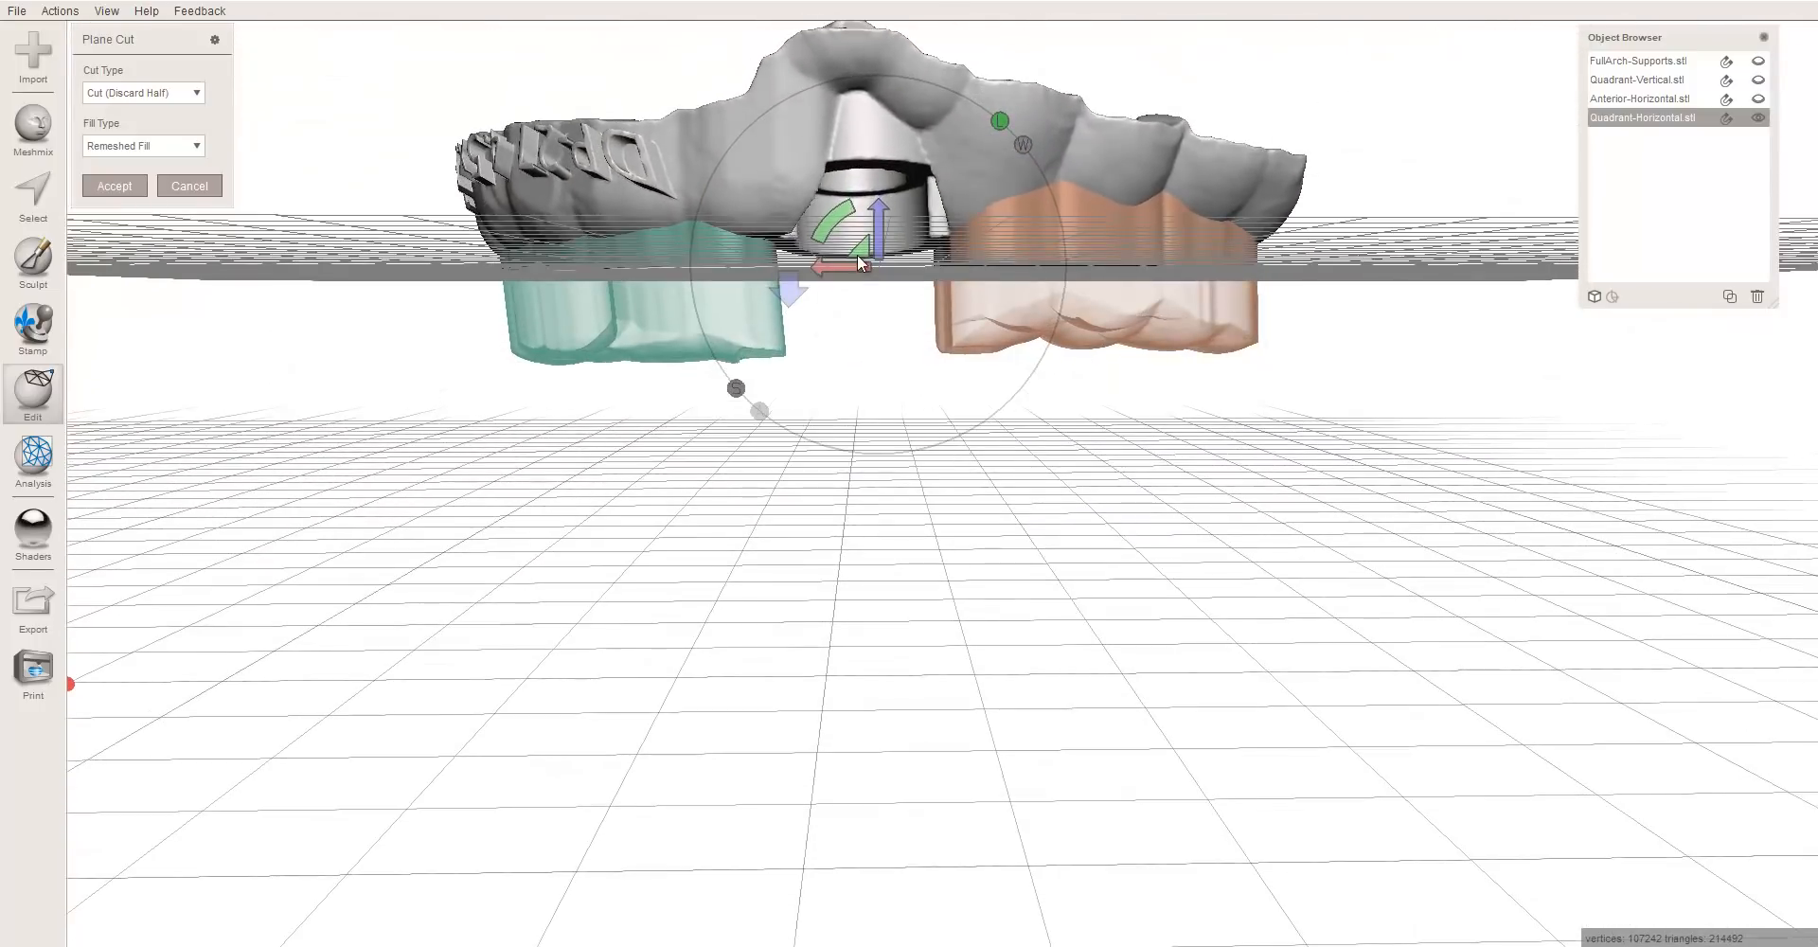
pyautogui.moveTo(877, 248); pyautogui.dragTo(882, 244)
pyautogui.moveTo(898, 325); pyautogui.dragTo(881, 260, button='right')
pyautogui.moveTo(898, 434); pyautogui.dragTo(795, 252, button='right')
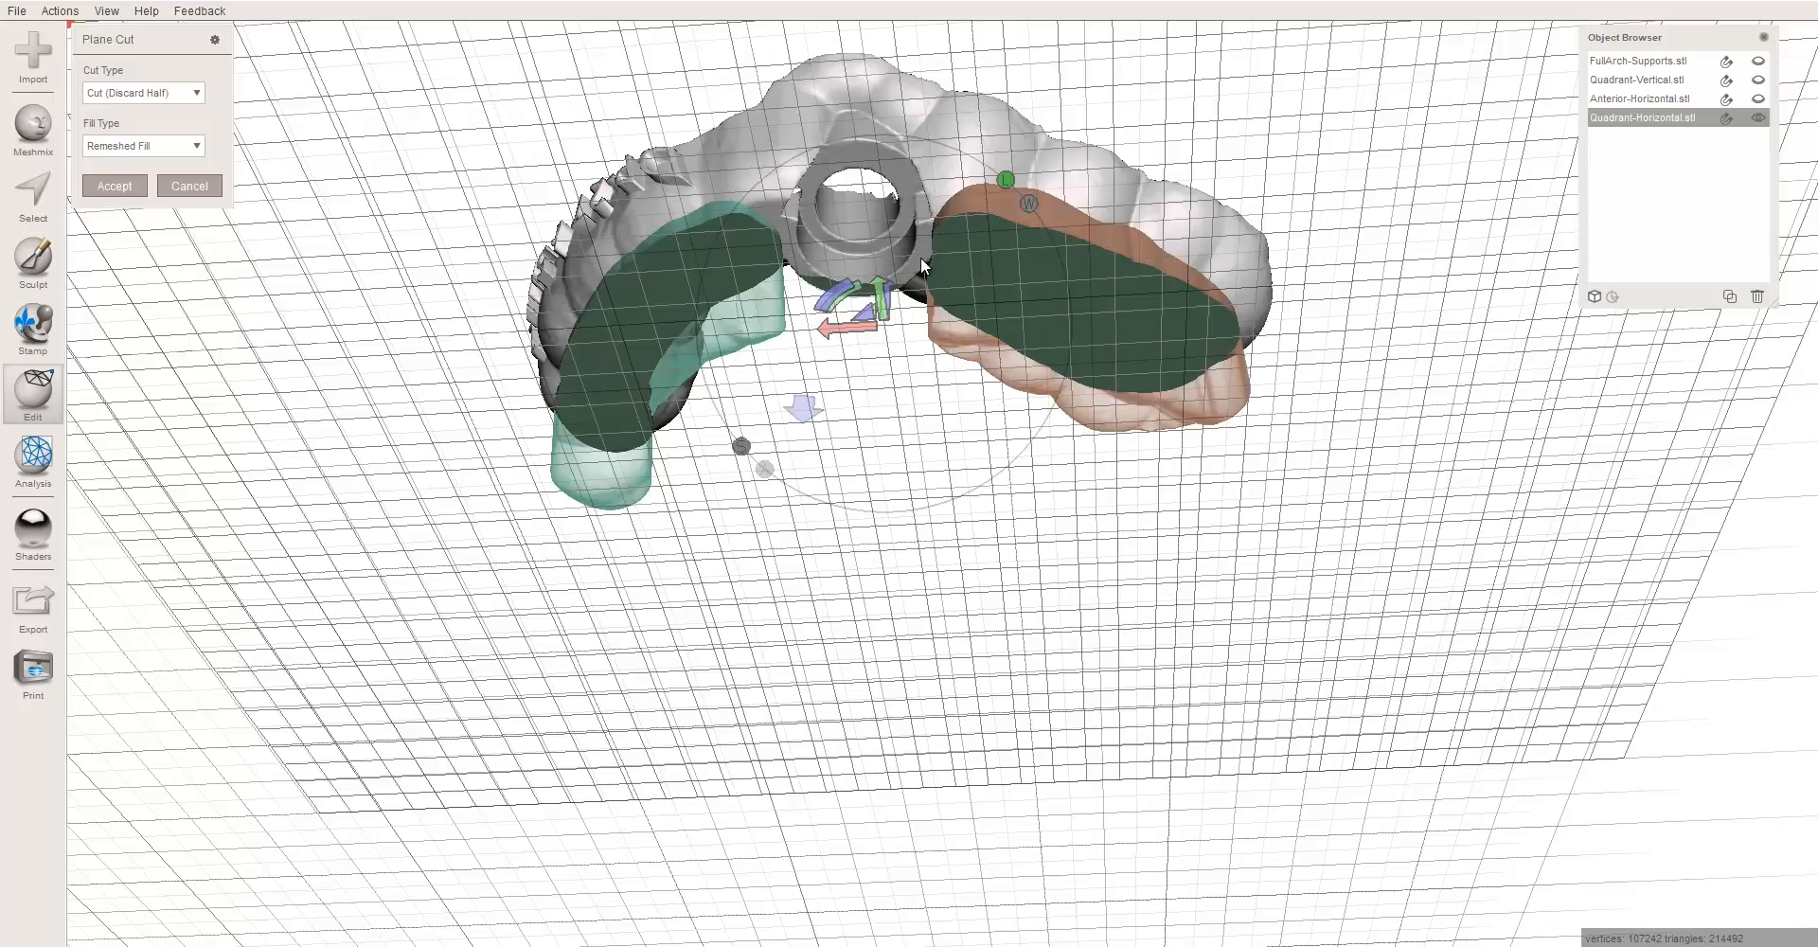
pyautogui.moveTo(920, 258); pyautogui.dragTo(914, 420, button='right')
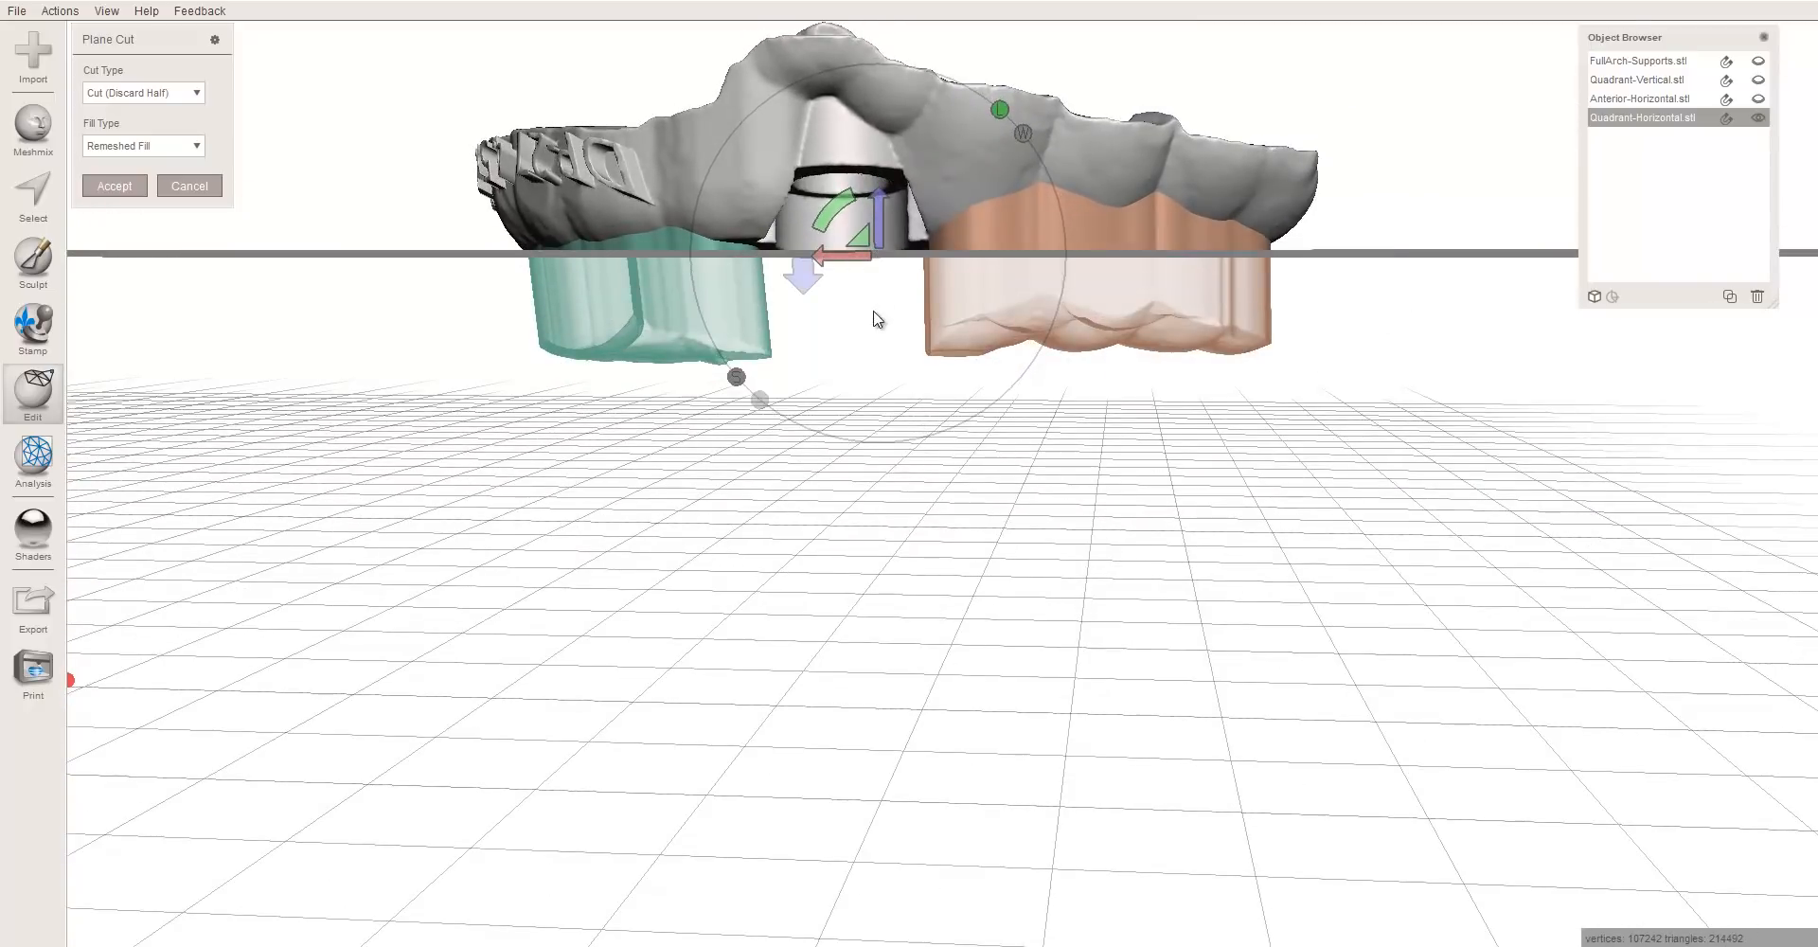
# - Try fine-tuning the height of the cutting plane so it passes through both extrusions just below the sleeve
pyautogui.moveTo(875, 317); pyautogui.dragTo(886, 248, button='right')
pyautogui.moveTo(884, 238); pyautogui.dragTo(878, 251)
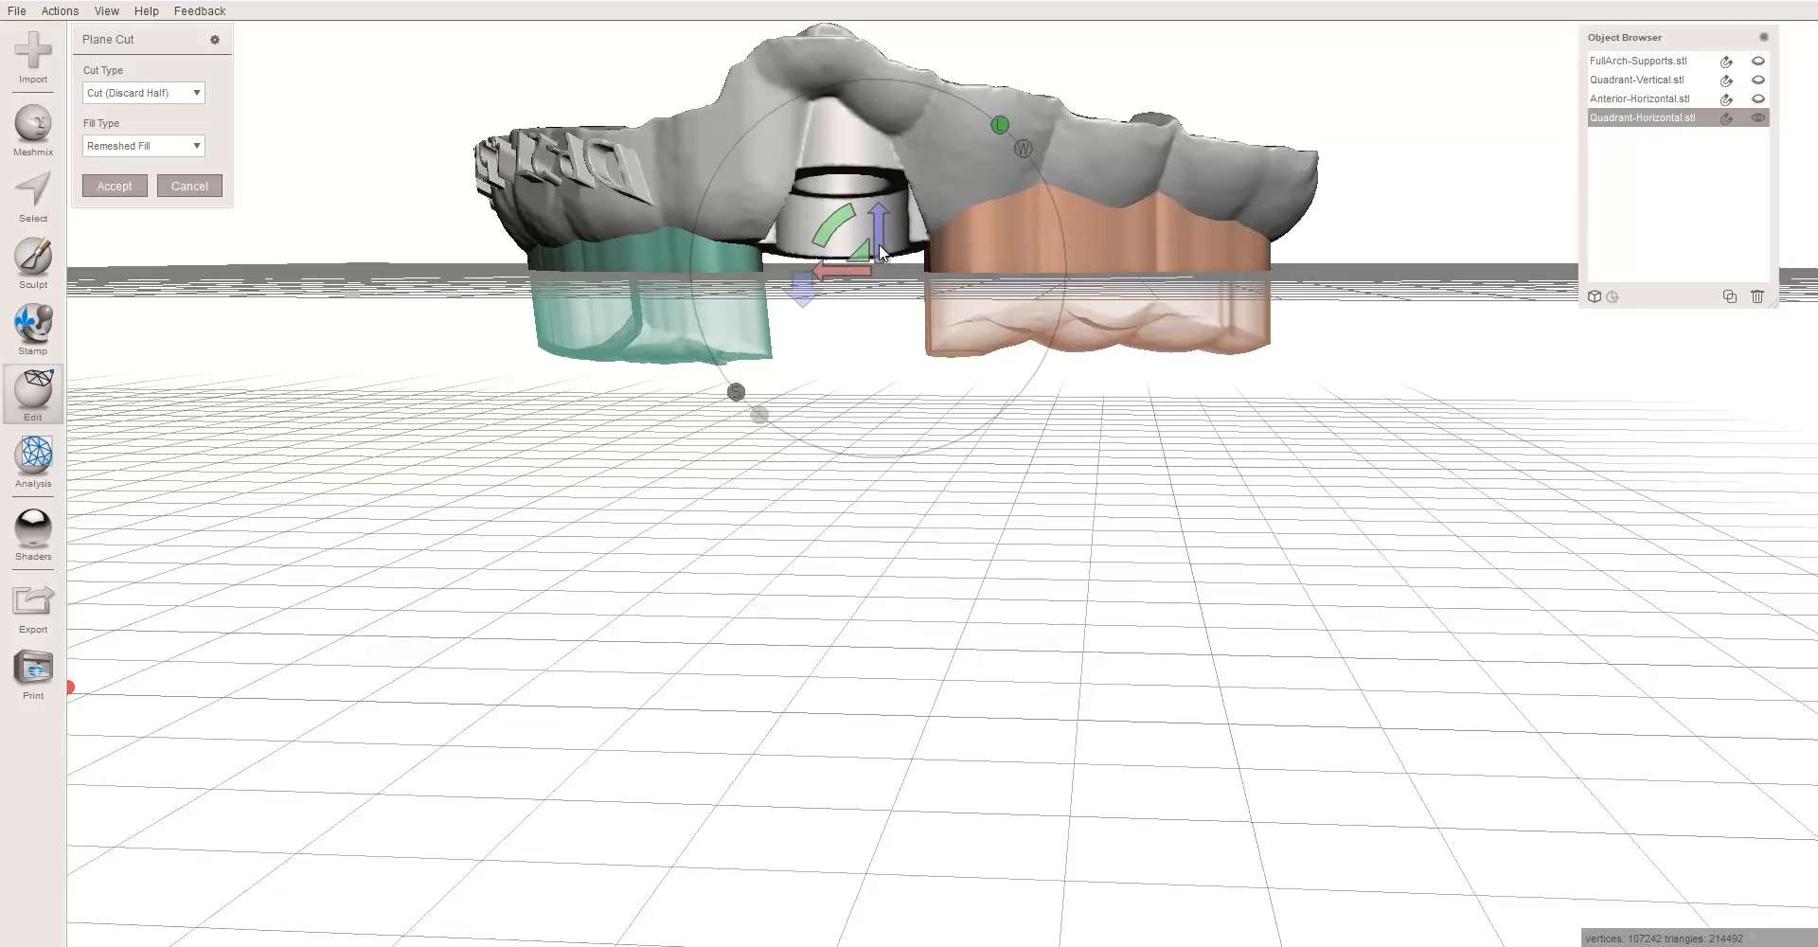
pyautogui.moveTo(879, 242); pyautogui.dragTo(880, 259)
pyautogui.moveTo(881, 259)
pyautogui.mouseDown(button='right')
pyautogui.moveTo(844, 151)
pyautogui.moveTo(865, 430)
pyautogui.moveTo(903, 280)
pyautogui.mouseUp(button='right')
pyautogui.moveTo(877, 248); pyautogui.dragTo(878, 236)
pyautogui.moveTo(860, 296); pyautogui.dragTo(852, 426, button='right')
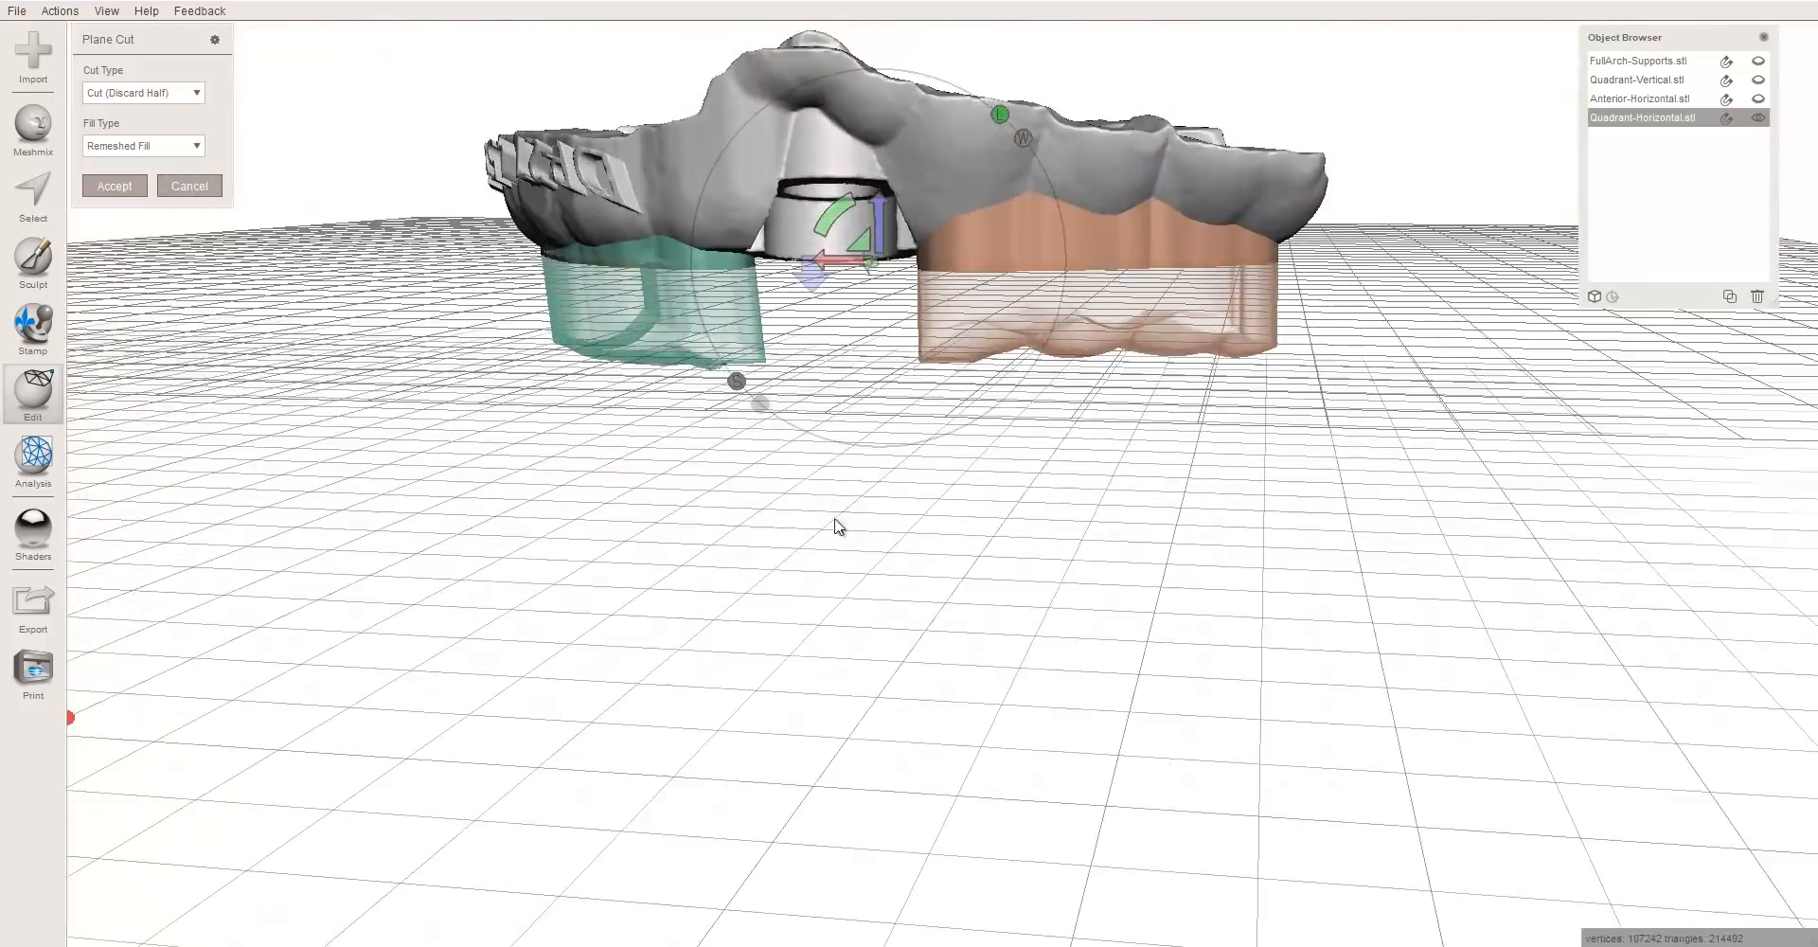
pyautogui.moveTo(837, 526)
pyautogui.mouseDown(button='right')
pyautogui.moveTo(950, 516)
pyautogui.moveTo(928, 331)
pyautogui.moveTo(818, 545)
pyautogui.mouseUp(button='right')
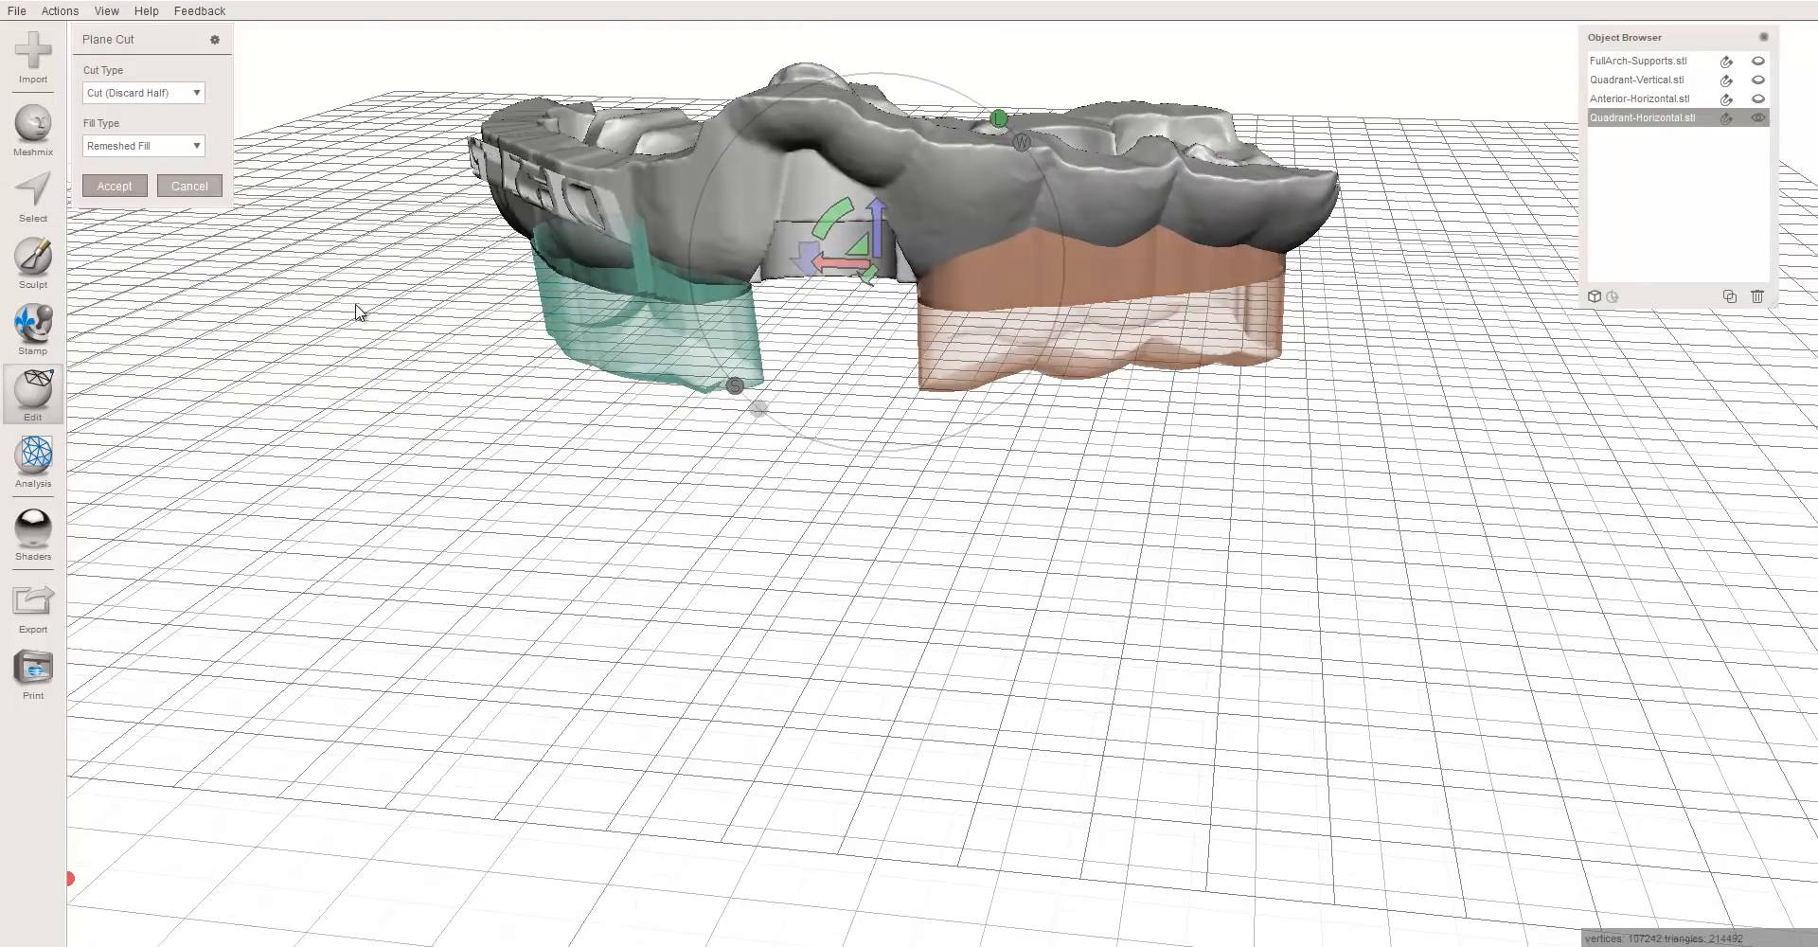
# - Undo the plane cut, the extrusion and the boundary smoothing of both selected regions
pyautogui.hotkey('ctrl', 'z')
pyautogui.hotkey('ctrl', 'z')
pyautogui.hotkey('ctrl', 'z')
pyautogui.hotkey('ctrl', 'z')
pyautogui.hotkey('ctrl', 'z')
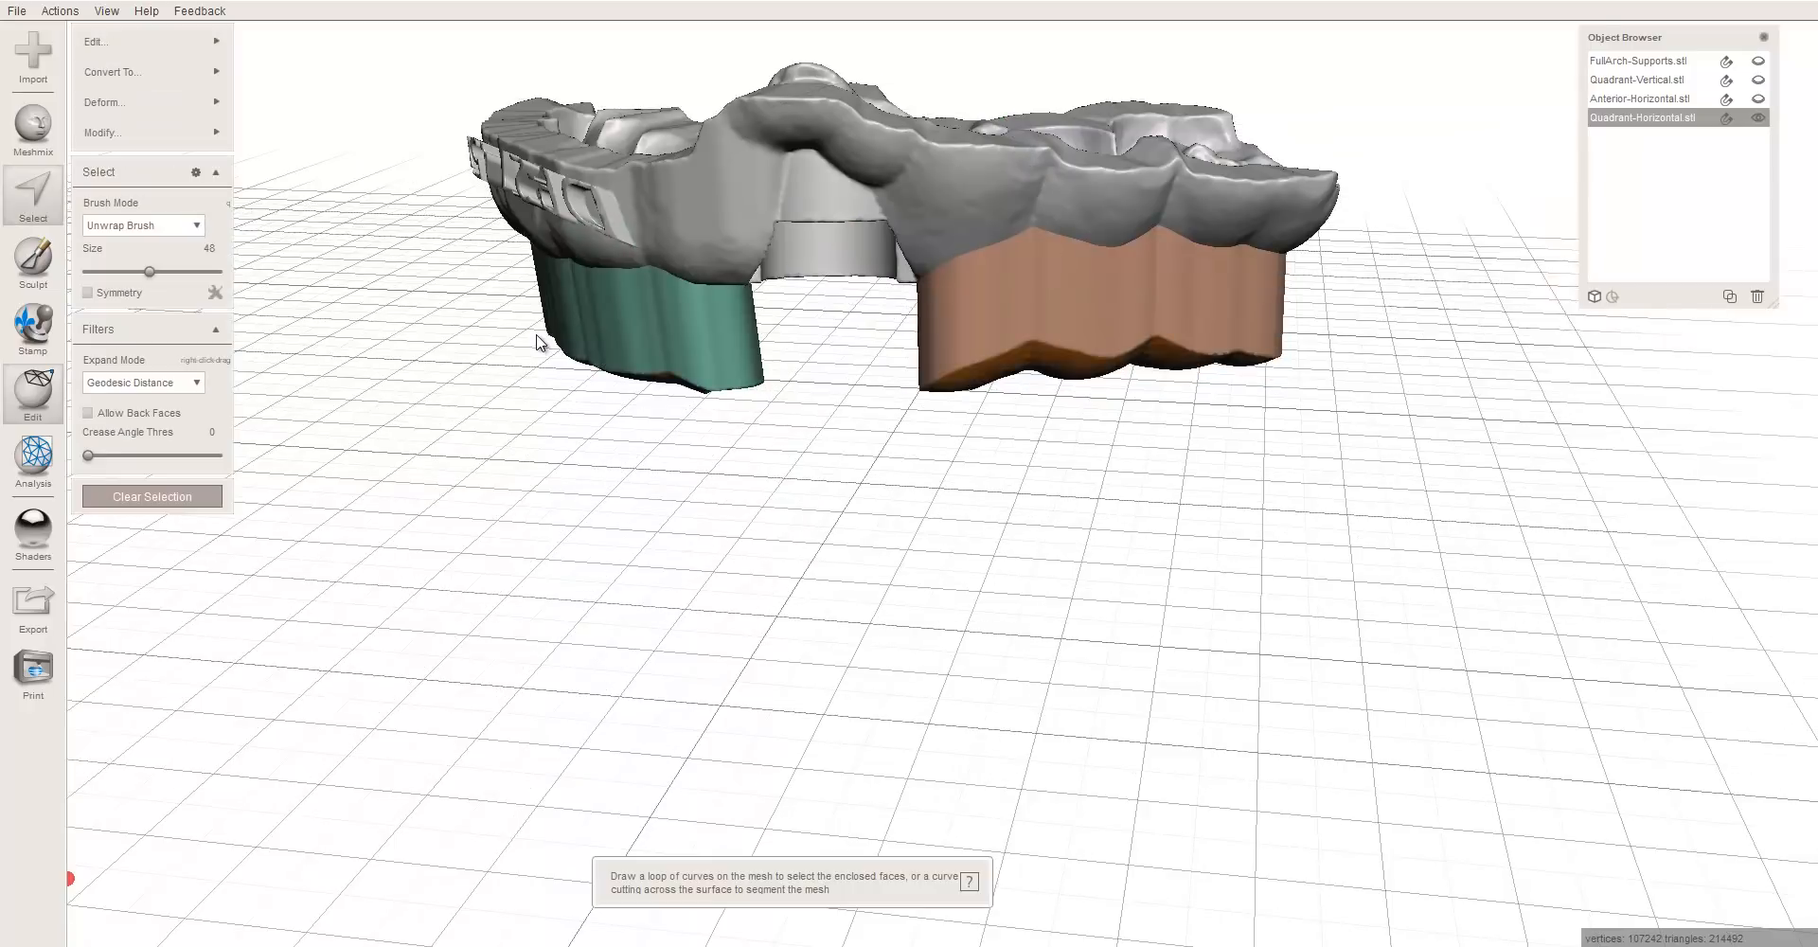
pyautogui.hotkey('ctrl', 'z')
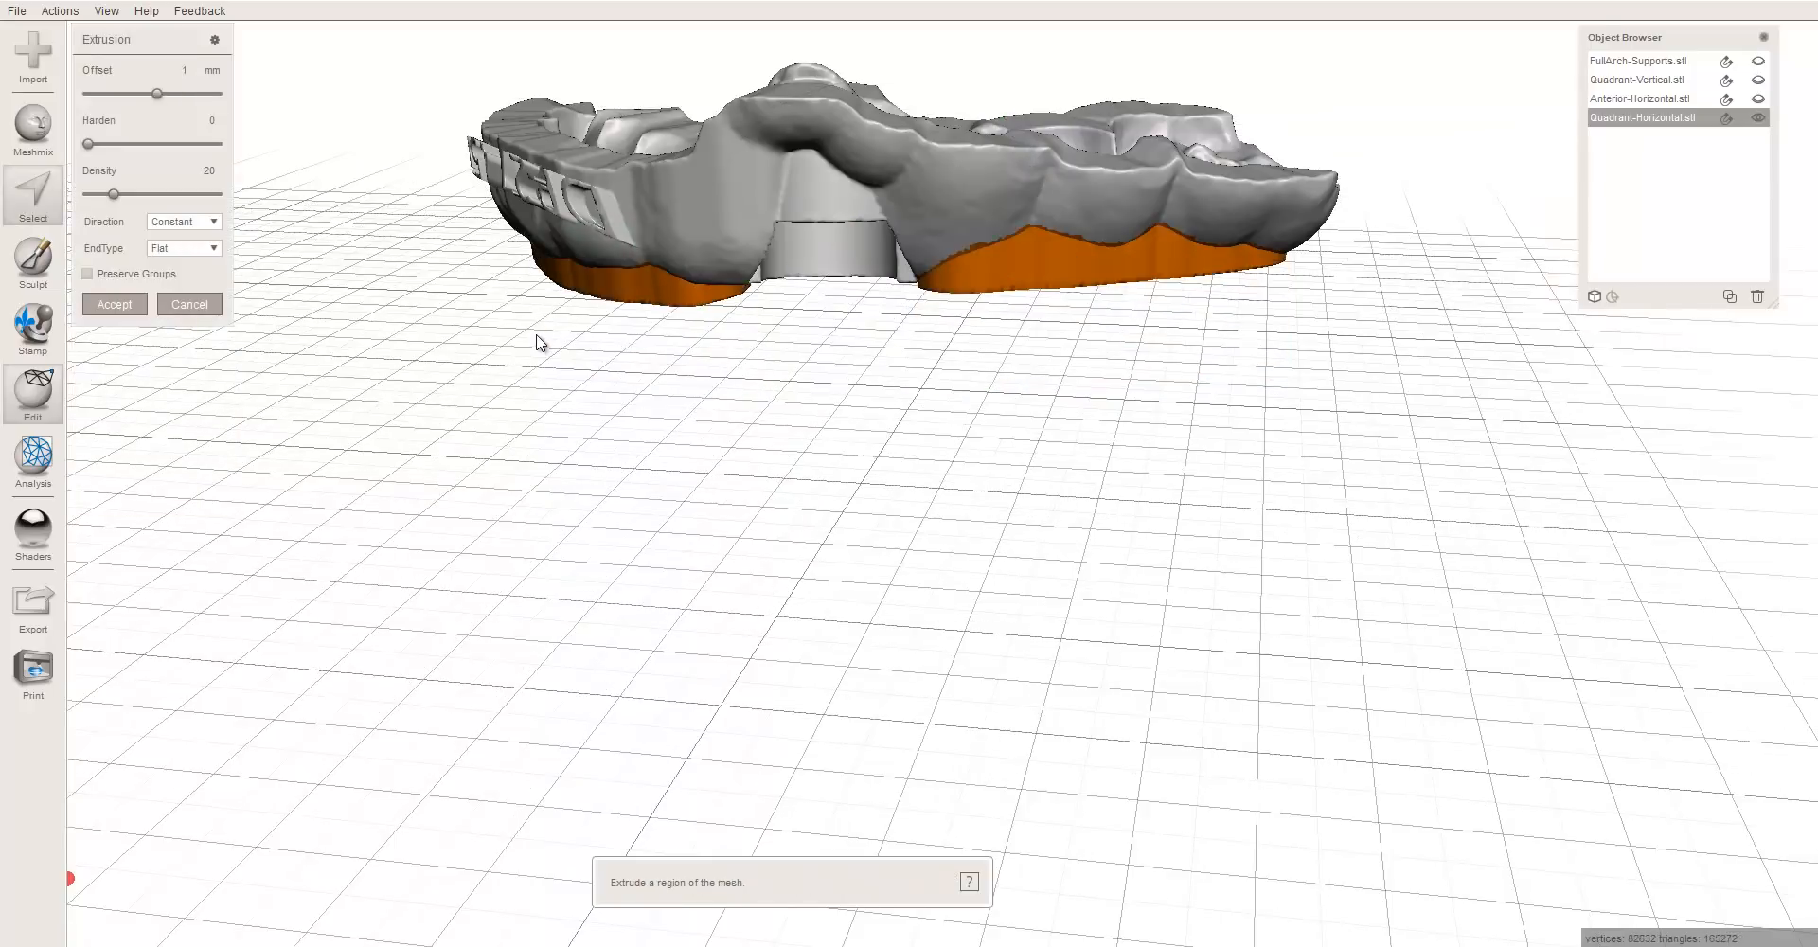
pyautogui.press('Escape')
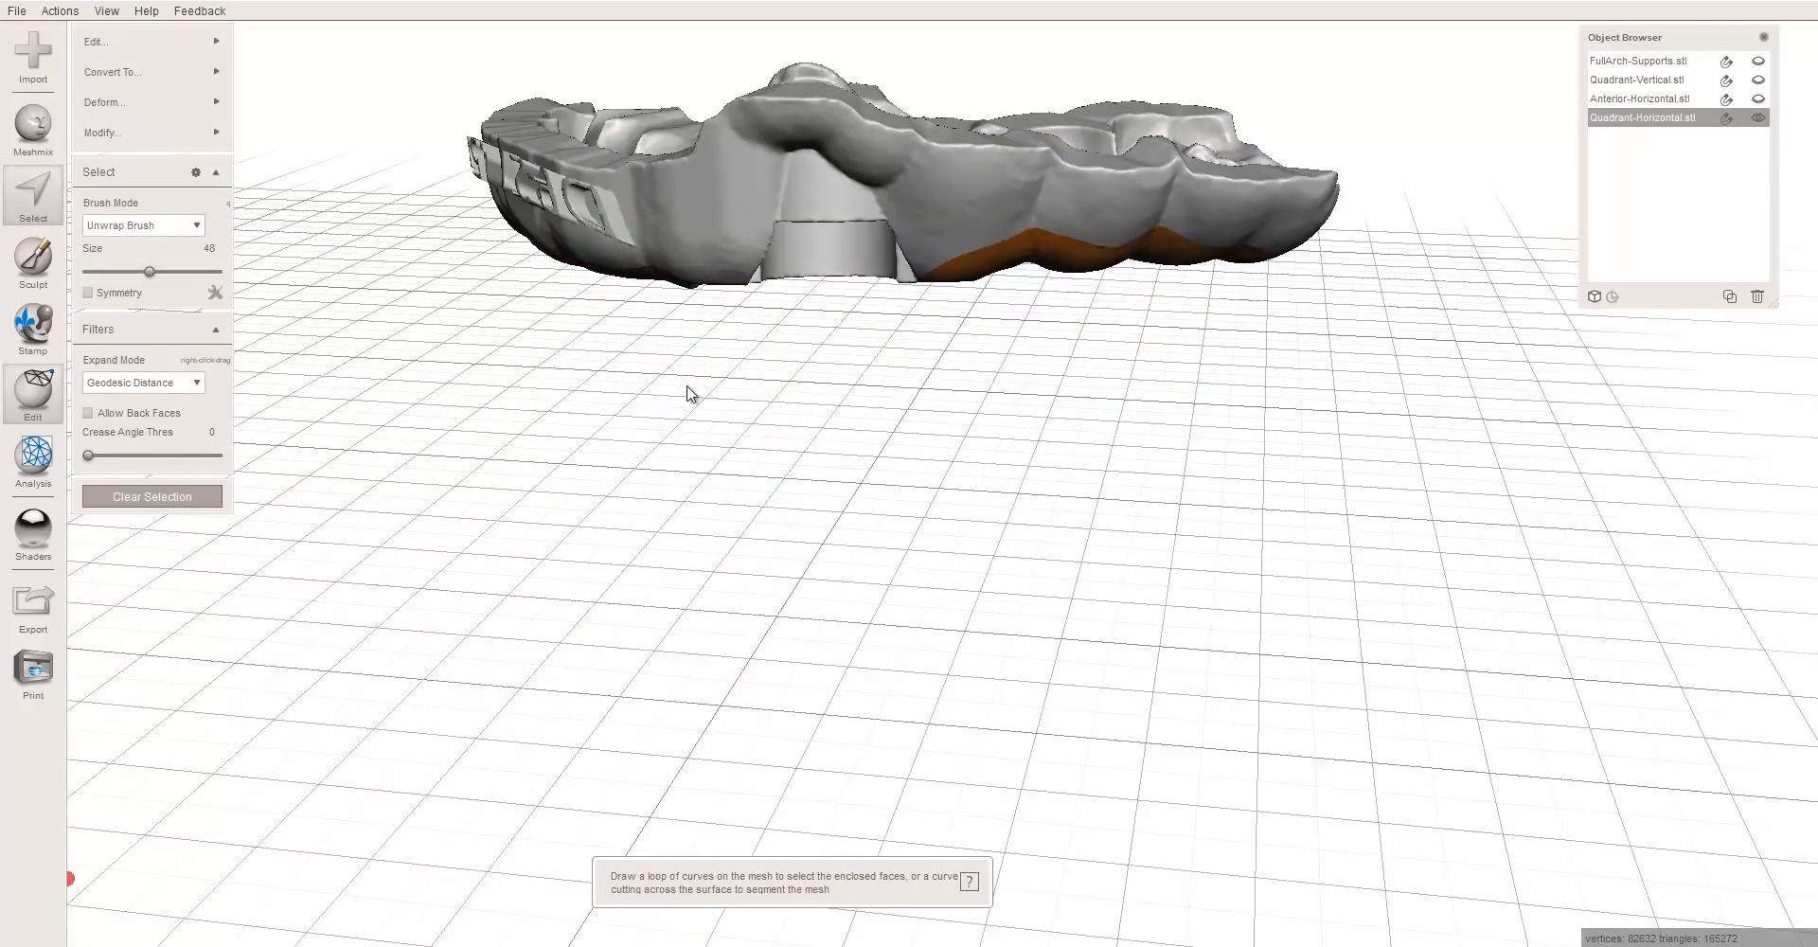
pyautogui.moveTo(690, 394); pyautogui.dragTo(820, 229, button='right')
pyautogui.hotkey('ctrl', 'z')
pyautogui.hotkey('ctrl', 'z')
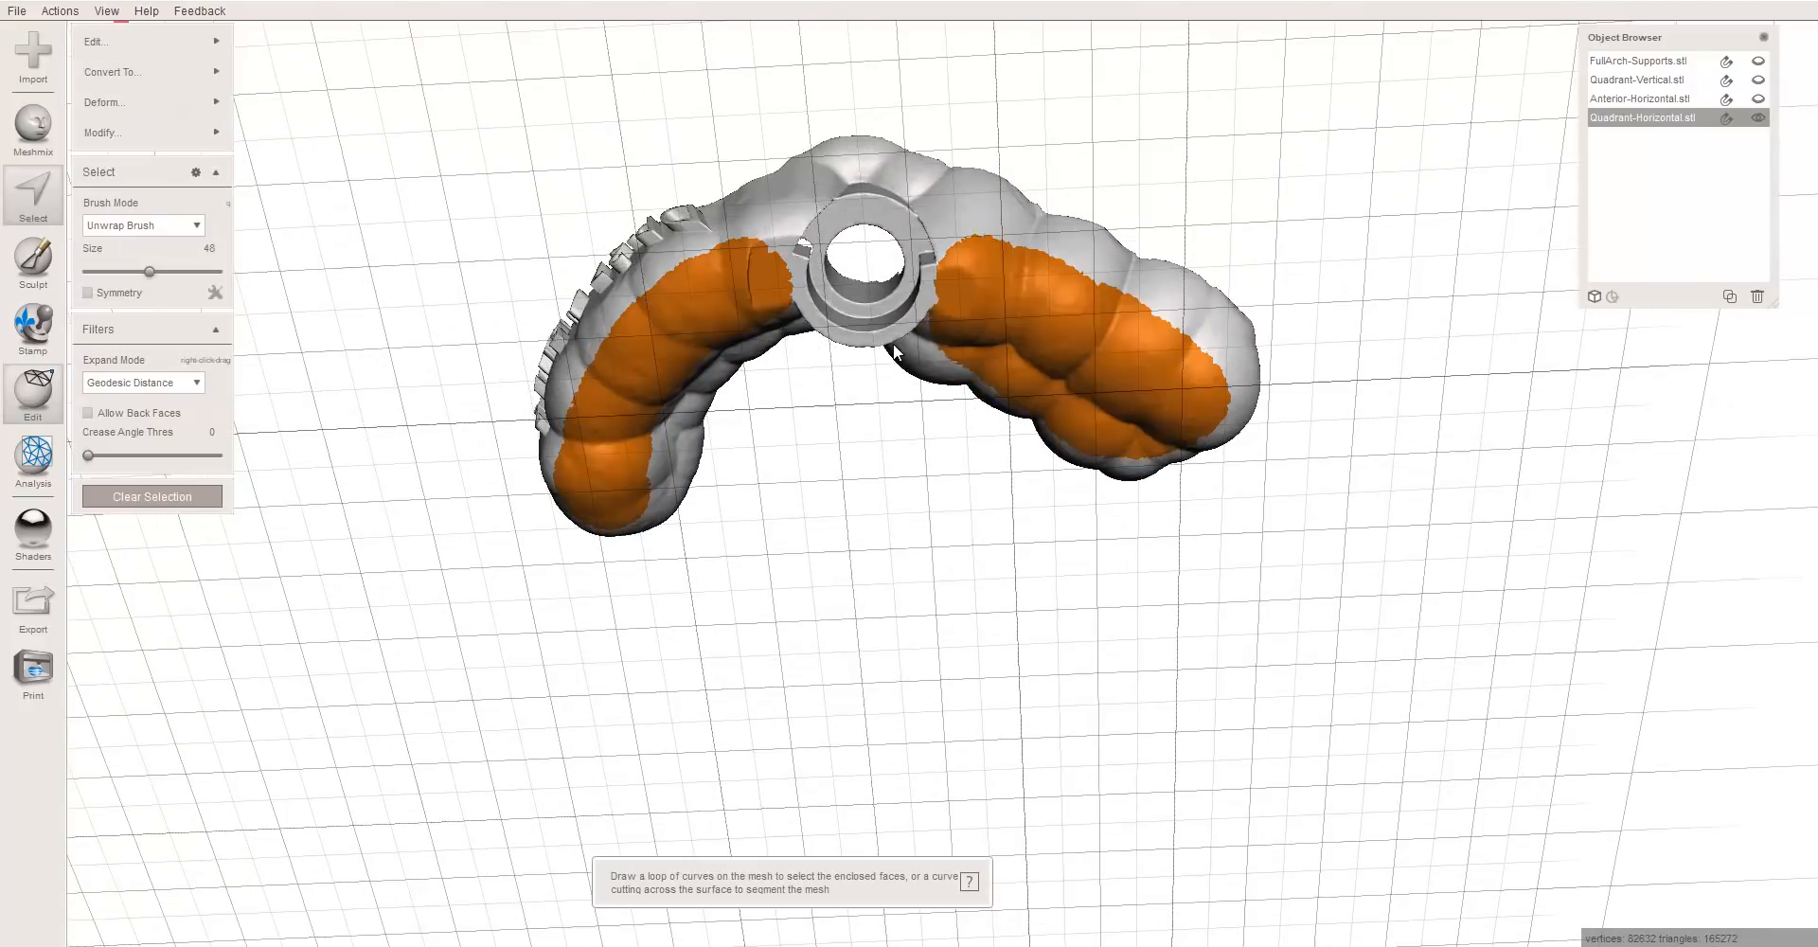
# - Set the selection brush size to 20 and try selecting a small spot on the sleeve's rim on its own
pyautogui.press('Escape')
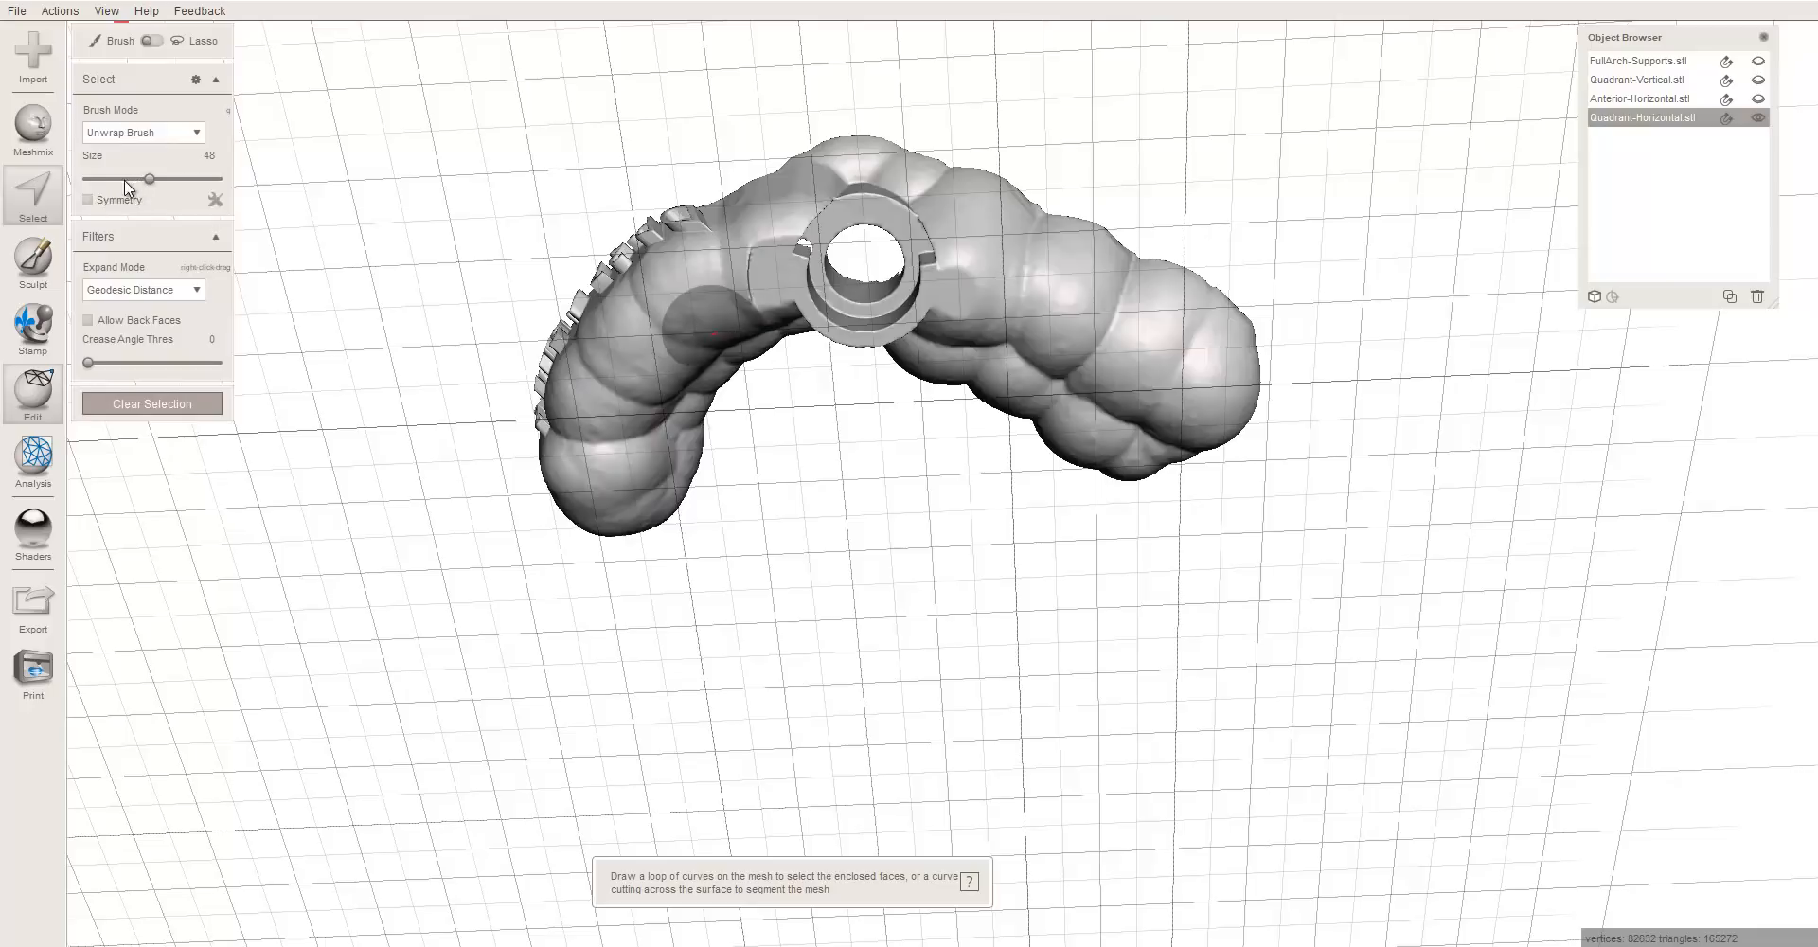
pyautogui.moveTo(124, 180); pyautogui.dragTo(114, 179)
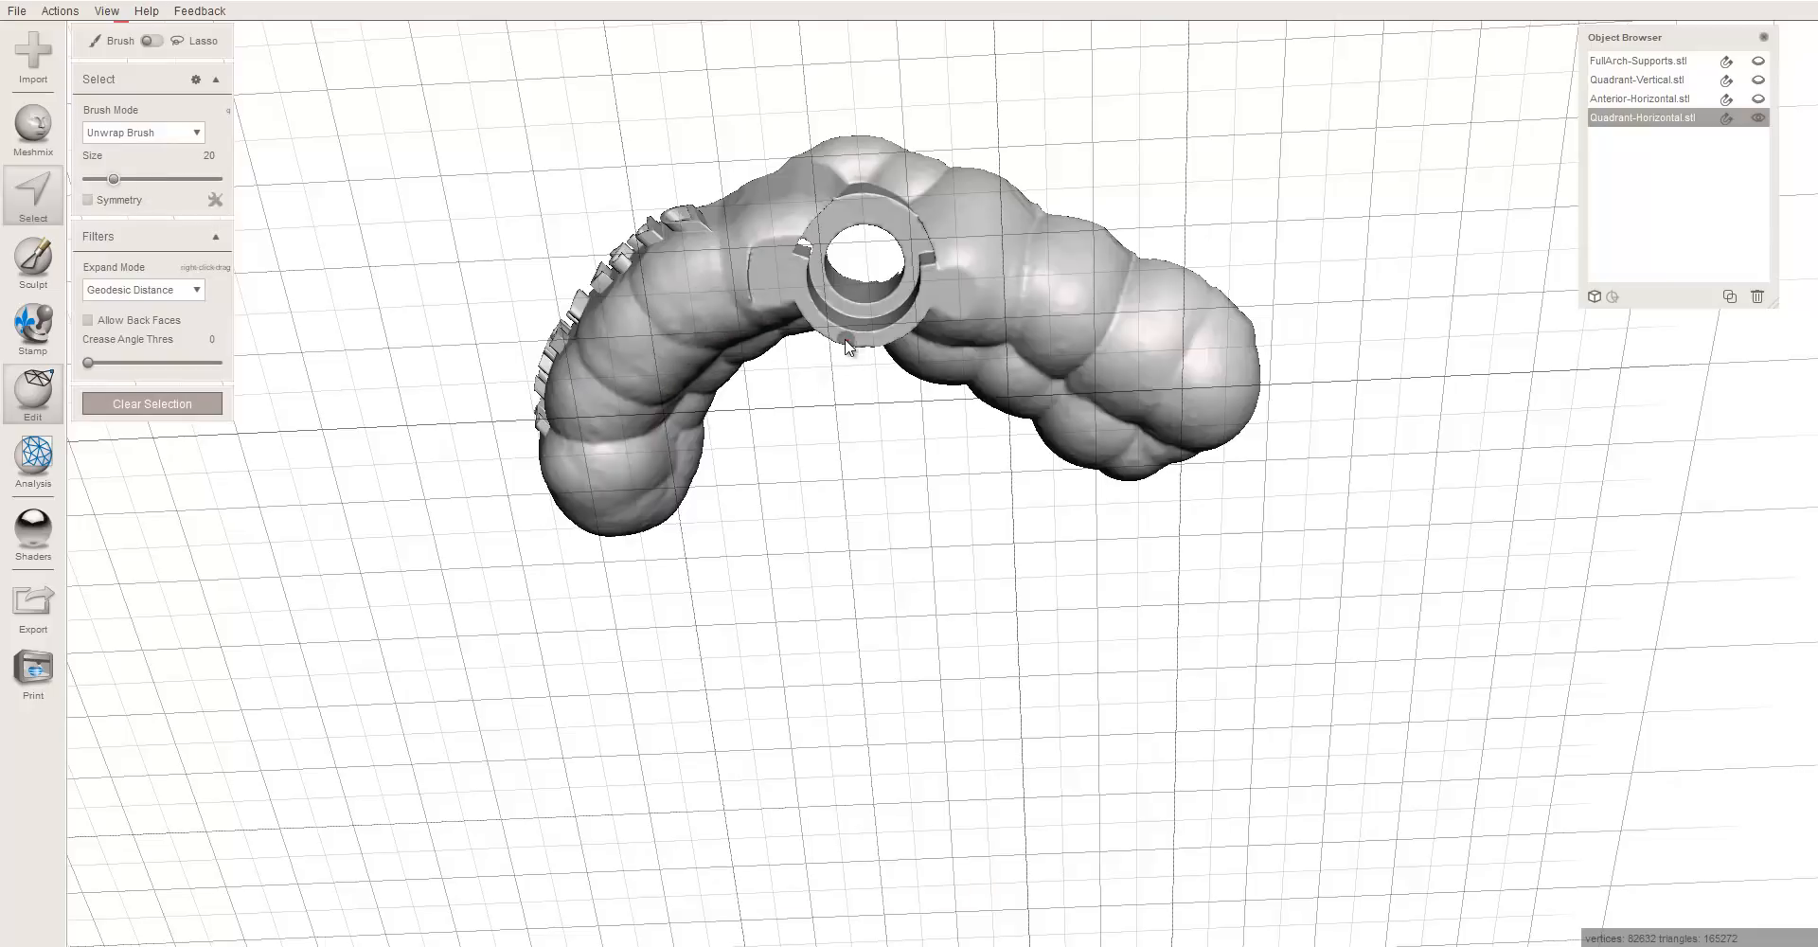
pyautogui.moveTo(847, 346); pyautogui.dragTo(855, 347)
pyautogui.moveTo(867, 396)
pyautogui.mouseDown(button='right')
pyautogui.moveTo(892, 268)
pyautogui.moveTo(864, 388)
pyautogui.mouseUp(button='right')
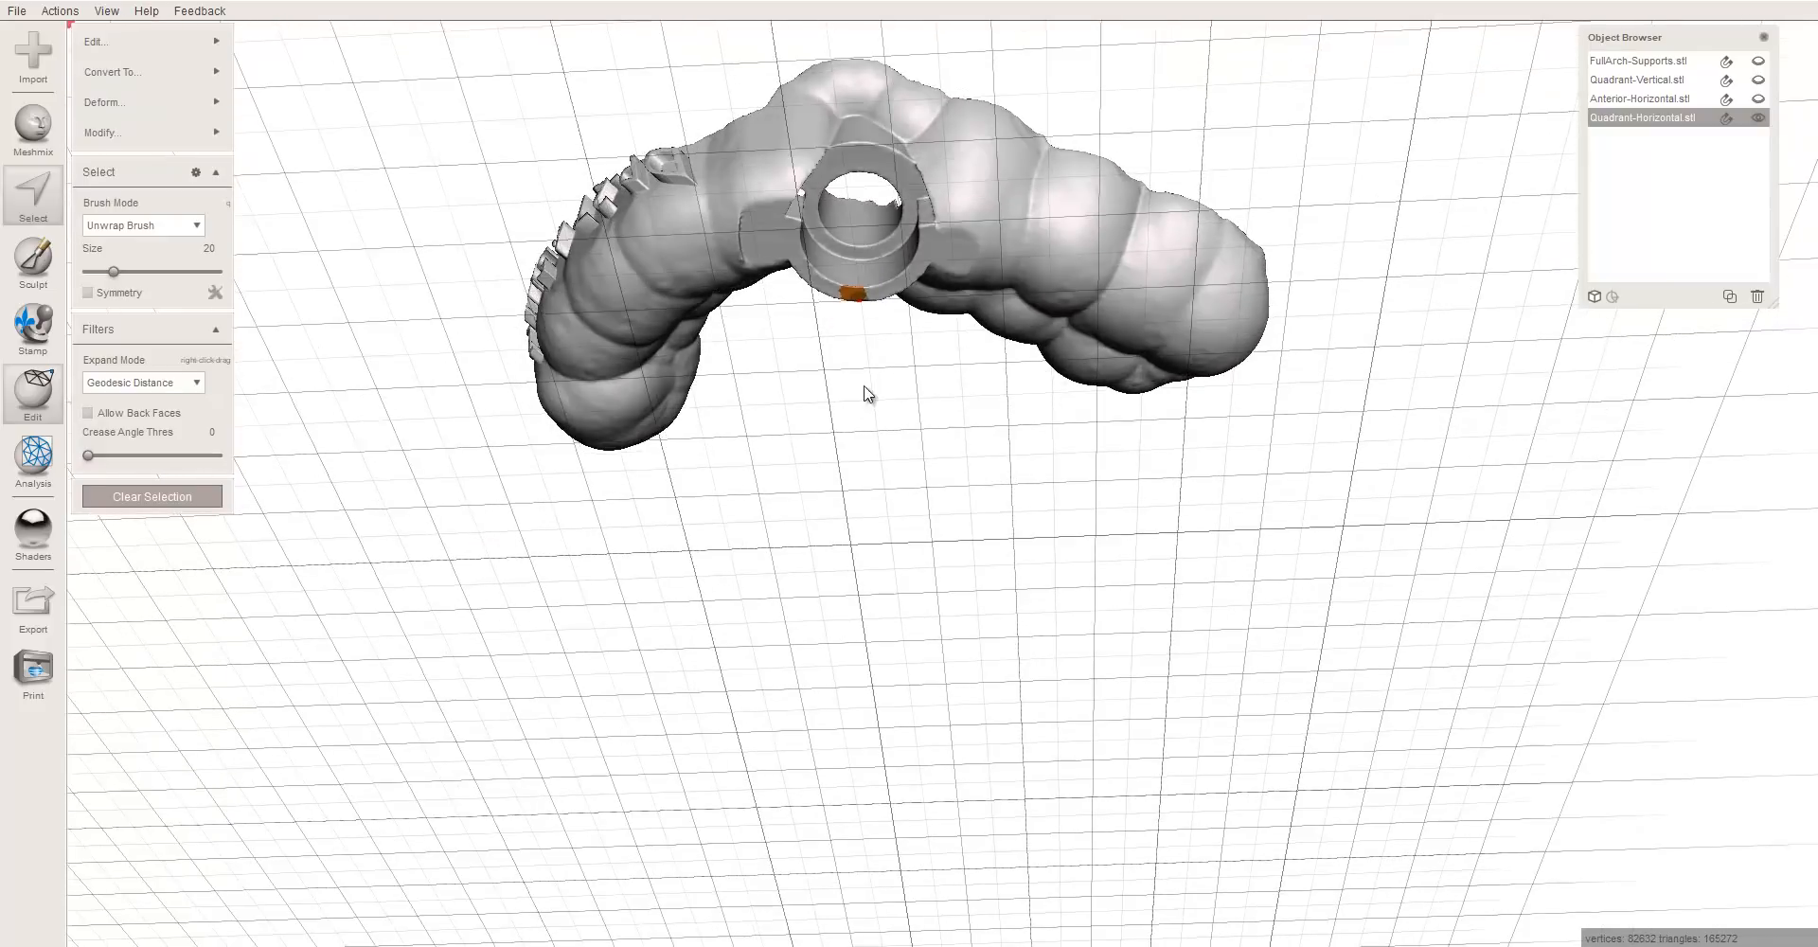
pyautogui.press('Escape')
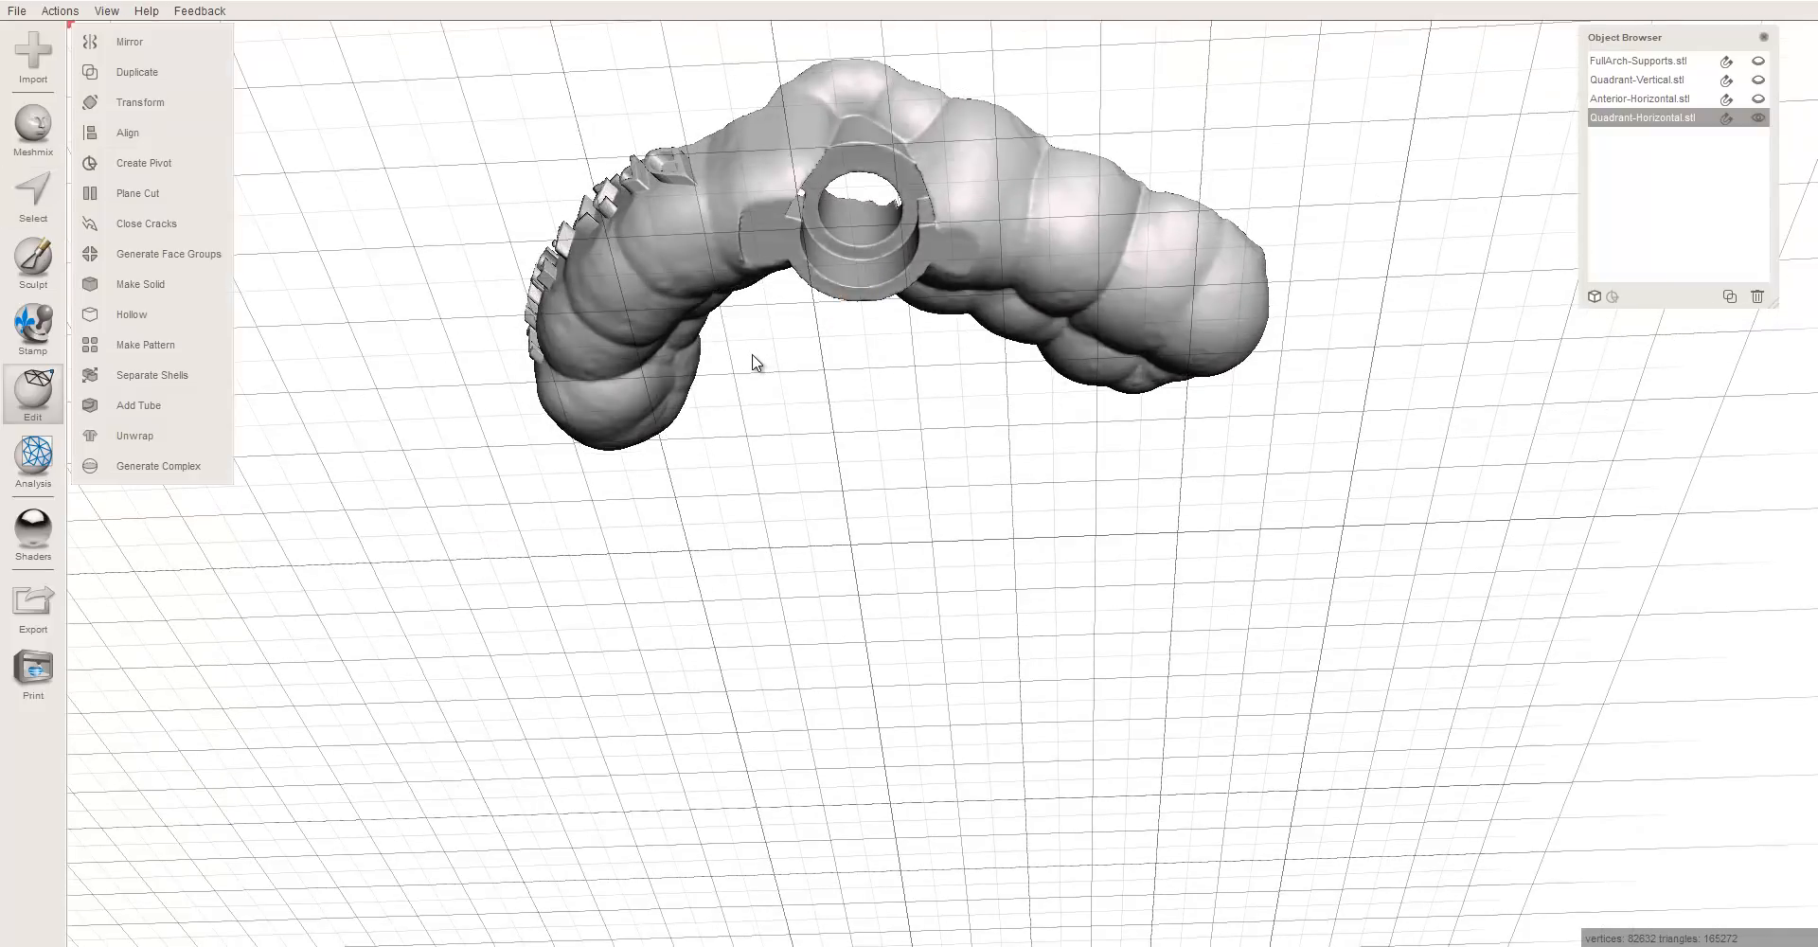
# - Restore the selection of both tooth regions and add a small spot on the sleeve's rim to it
pyautogui.hotkey('ctrl', 'z')
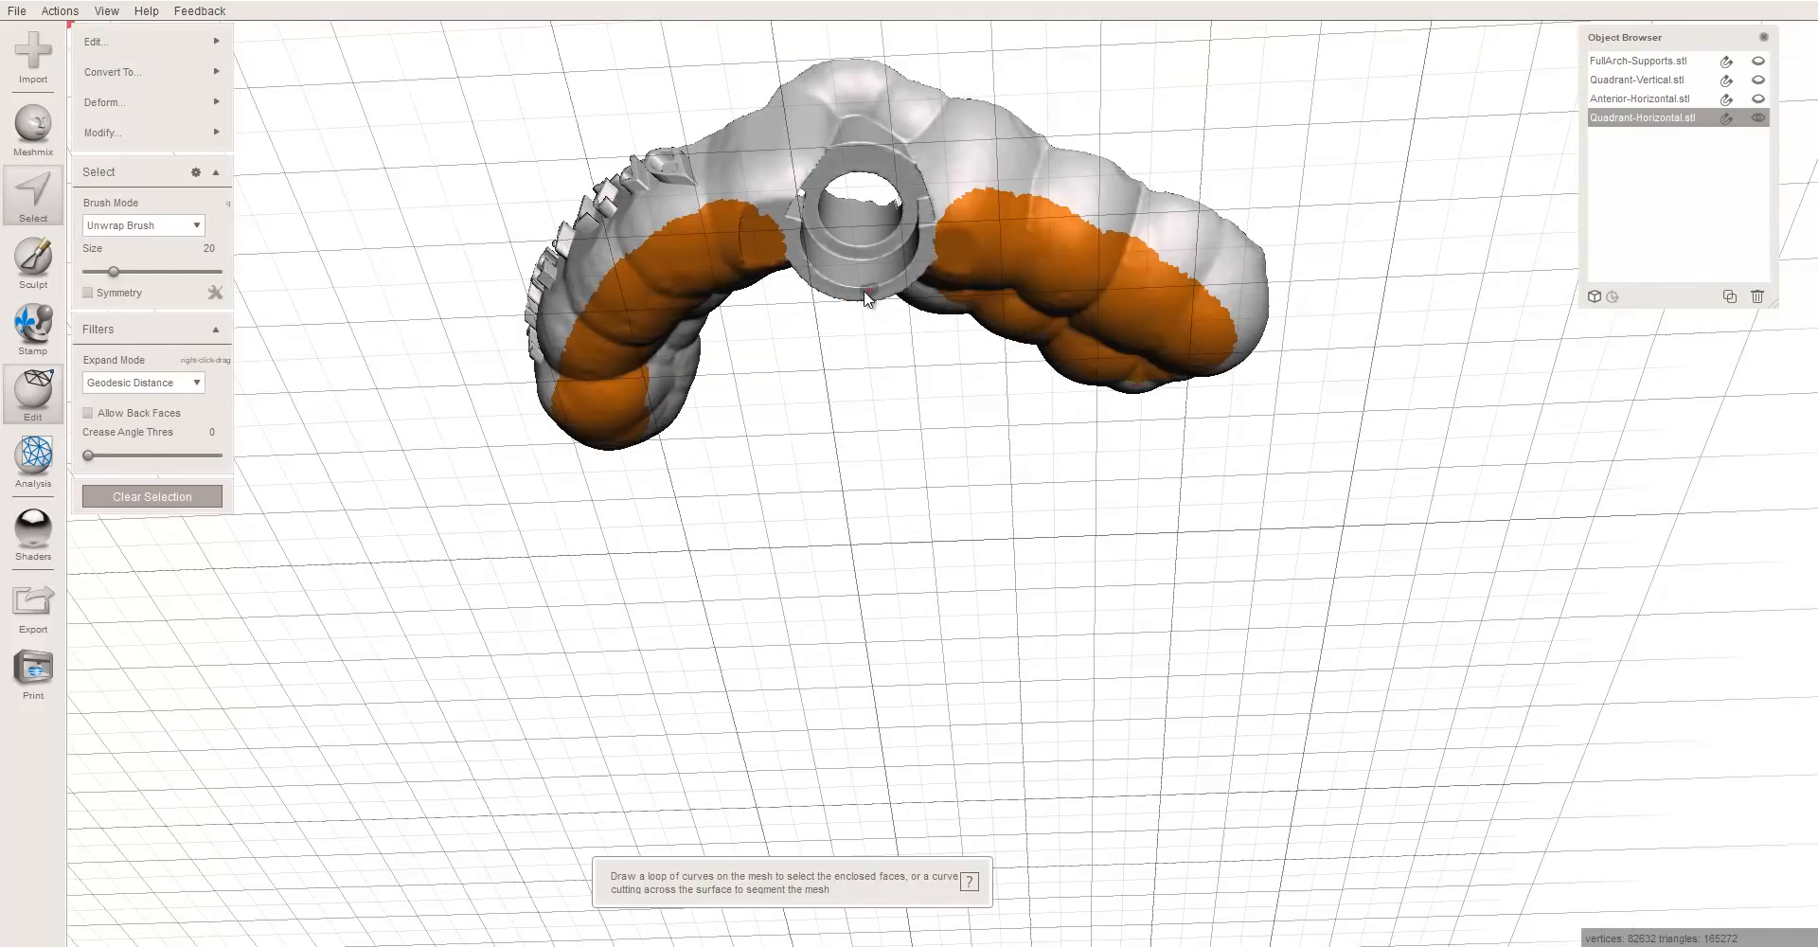
pyautogui.click(850, 297)
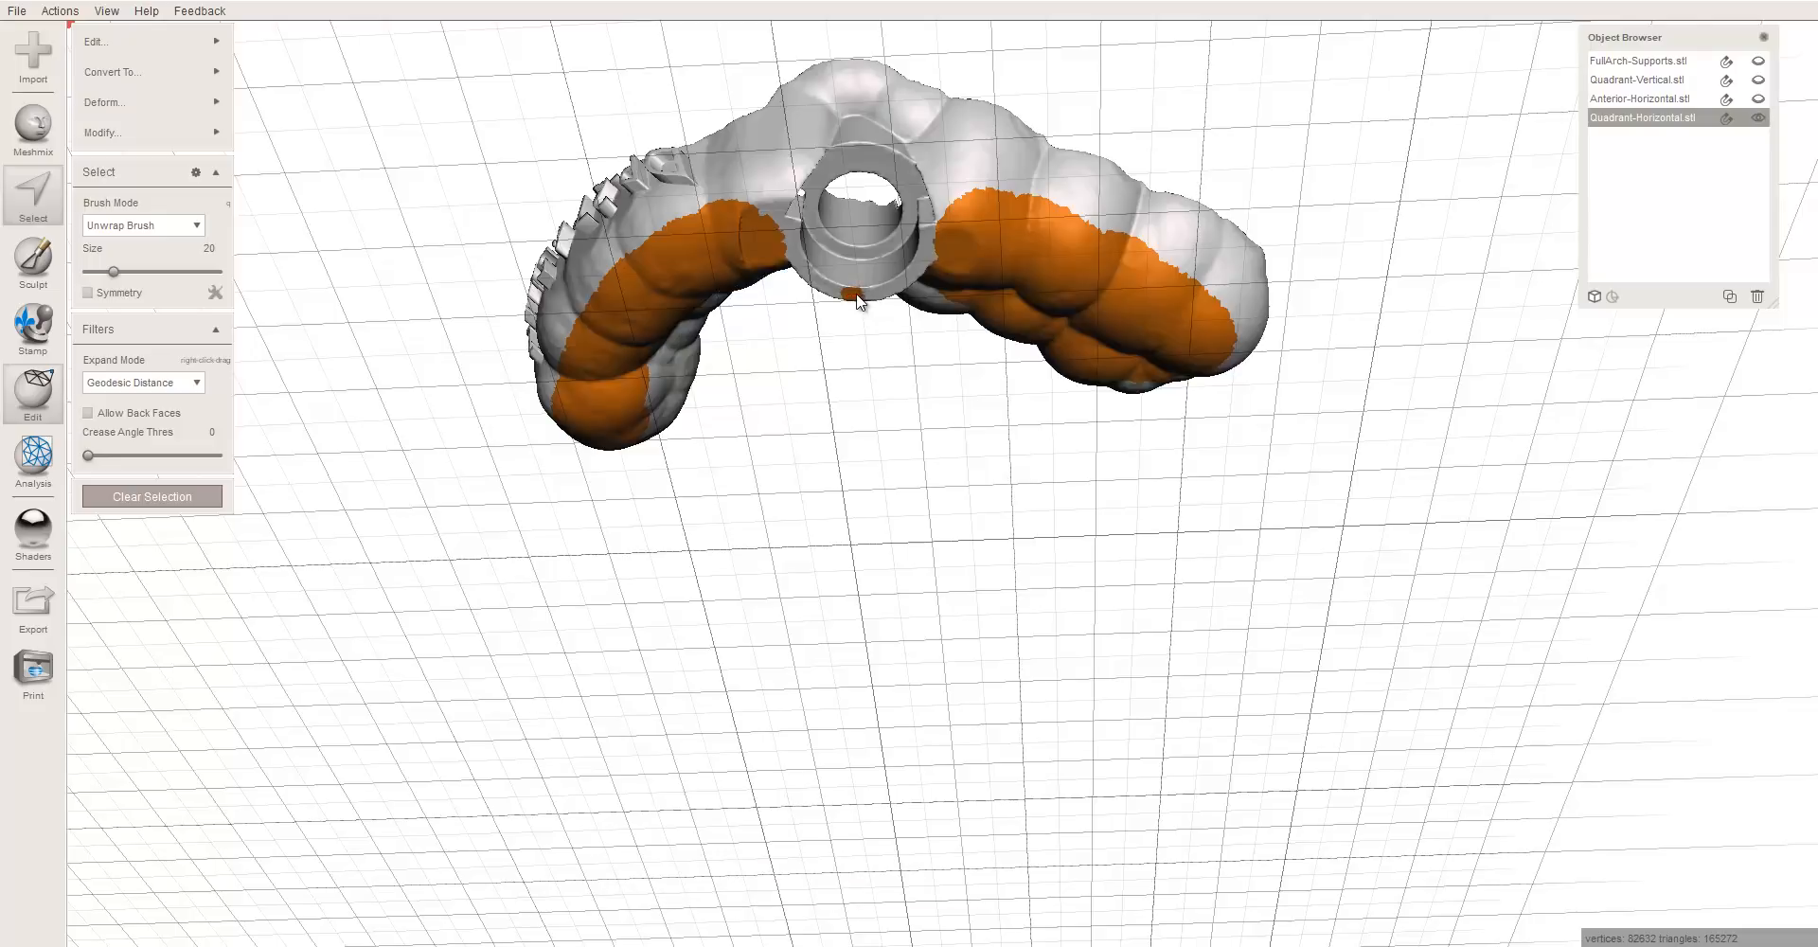
pyautogui.moveTo(990, 343); pyautogui.dragTo(604, 401, button='right')
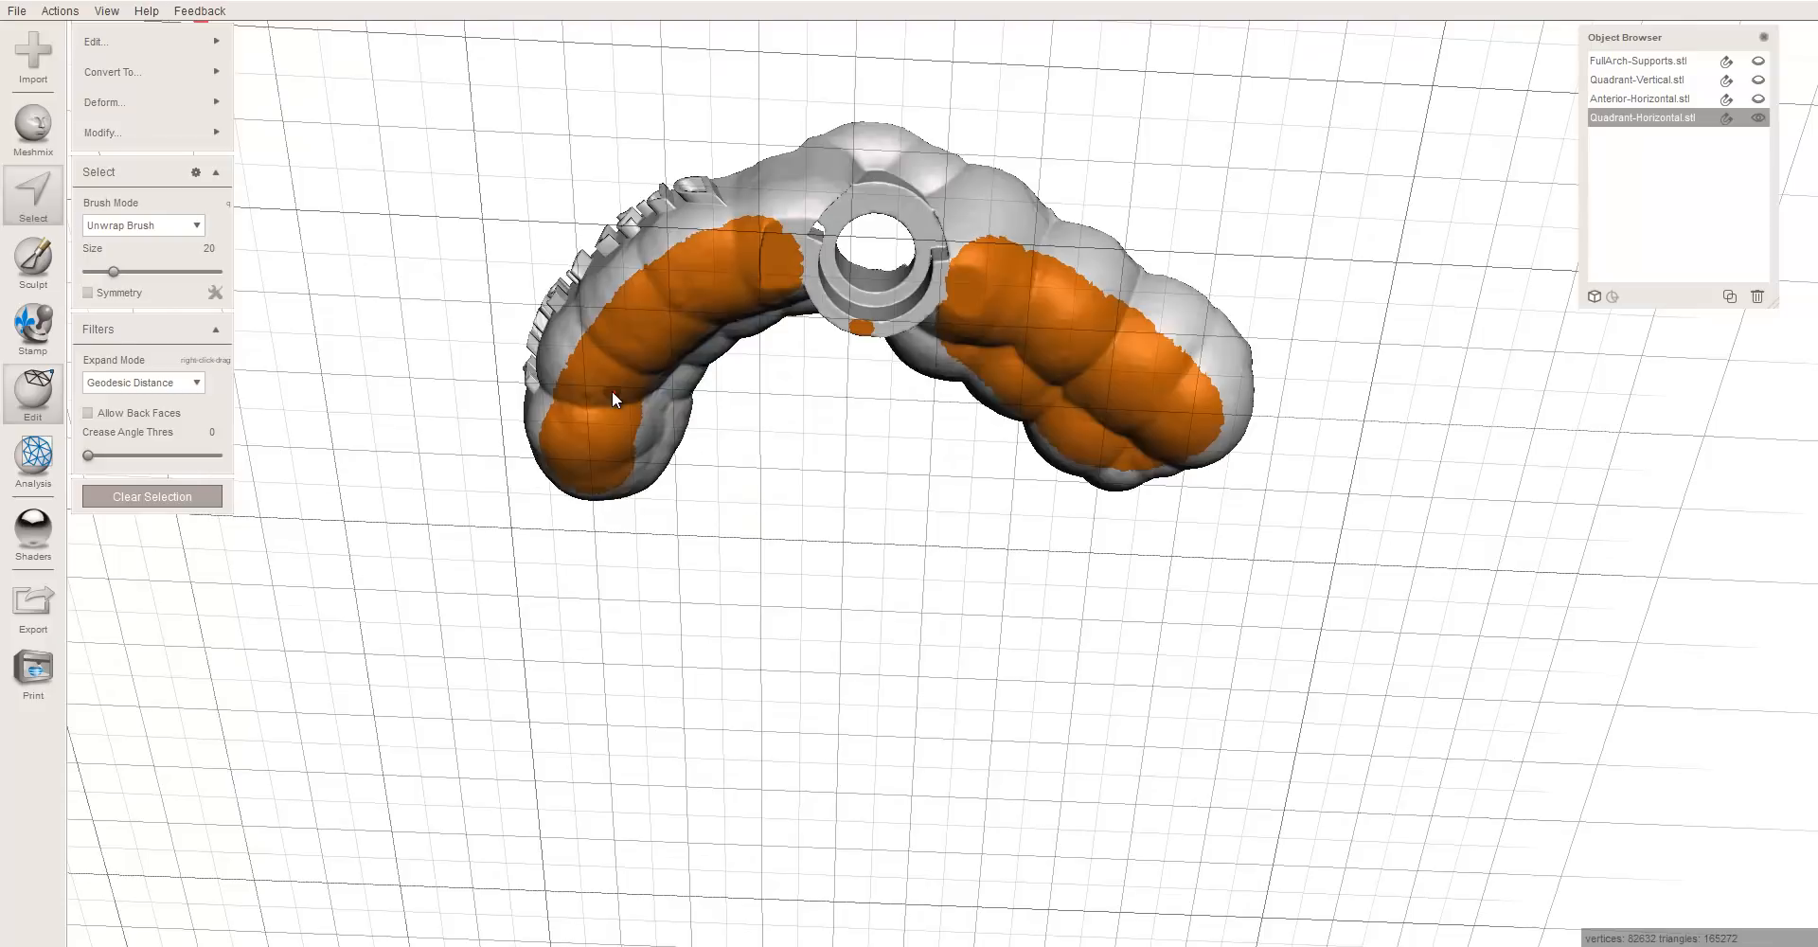
# - Smooth the boundaries of the three selected regions and extrude them 6 mm with the Offset end type
pyautogui.press('b')
pyautogui.press('Return')
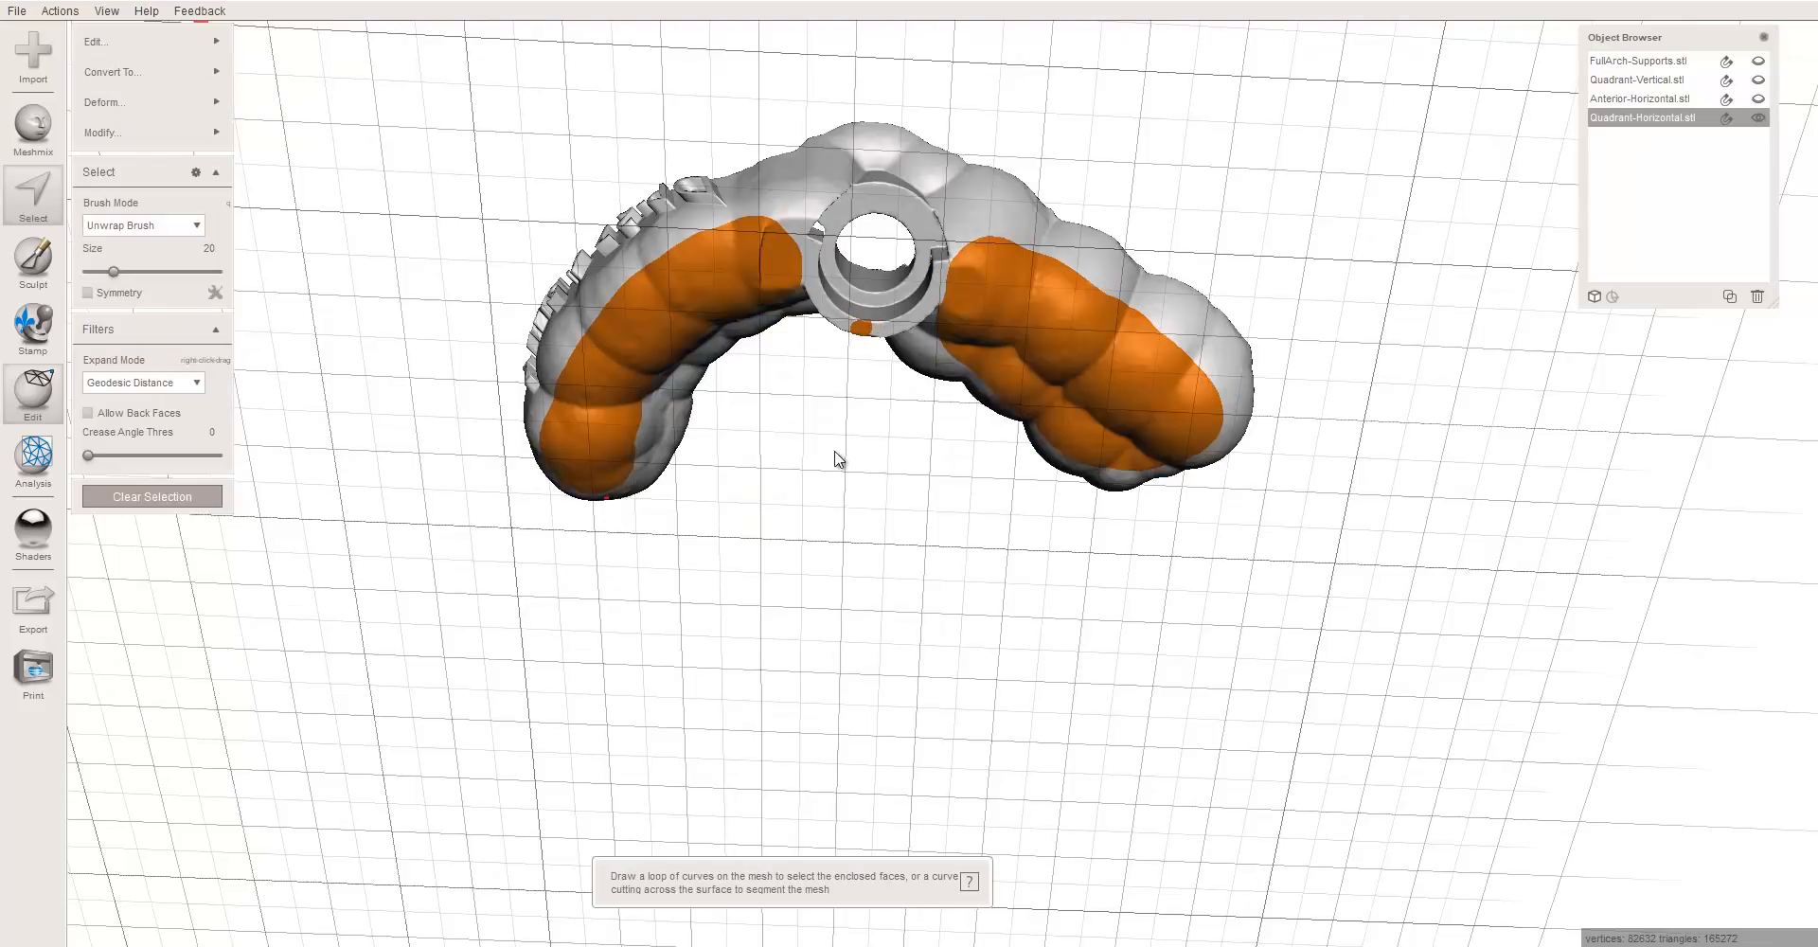
pyautogui.press('d')
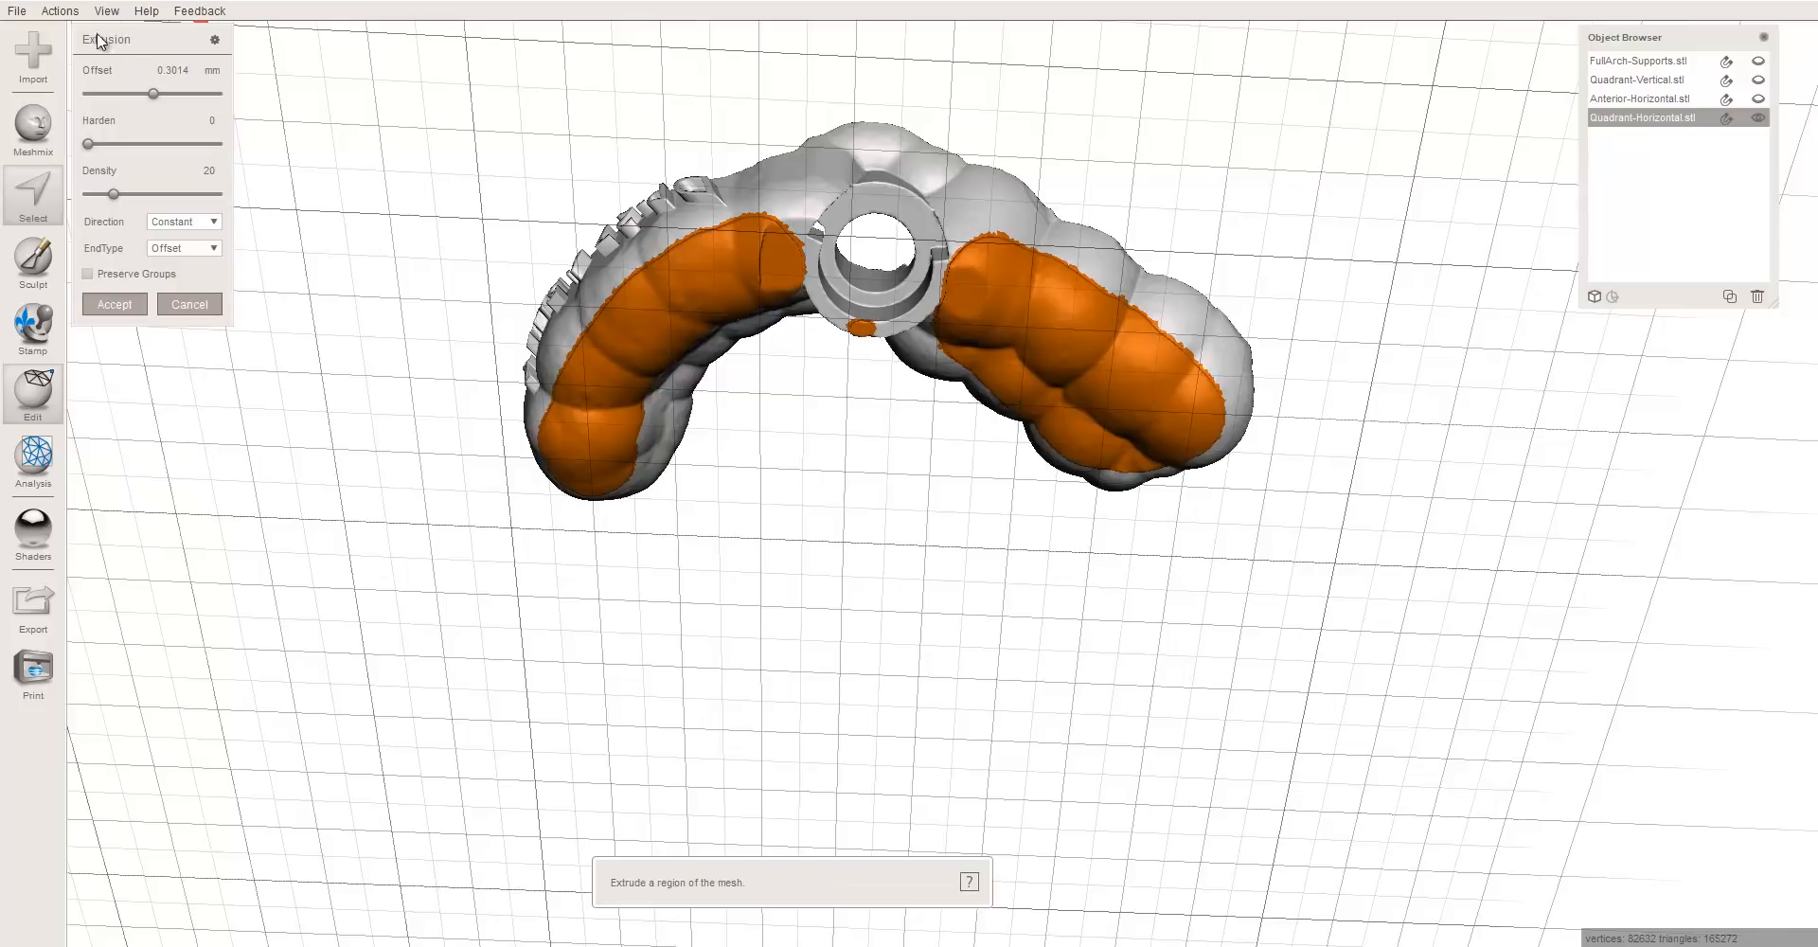
pyautogui.click(166, 71)
pyautogui.write('6')
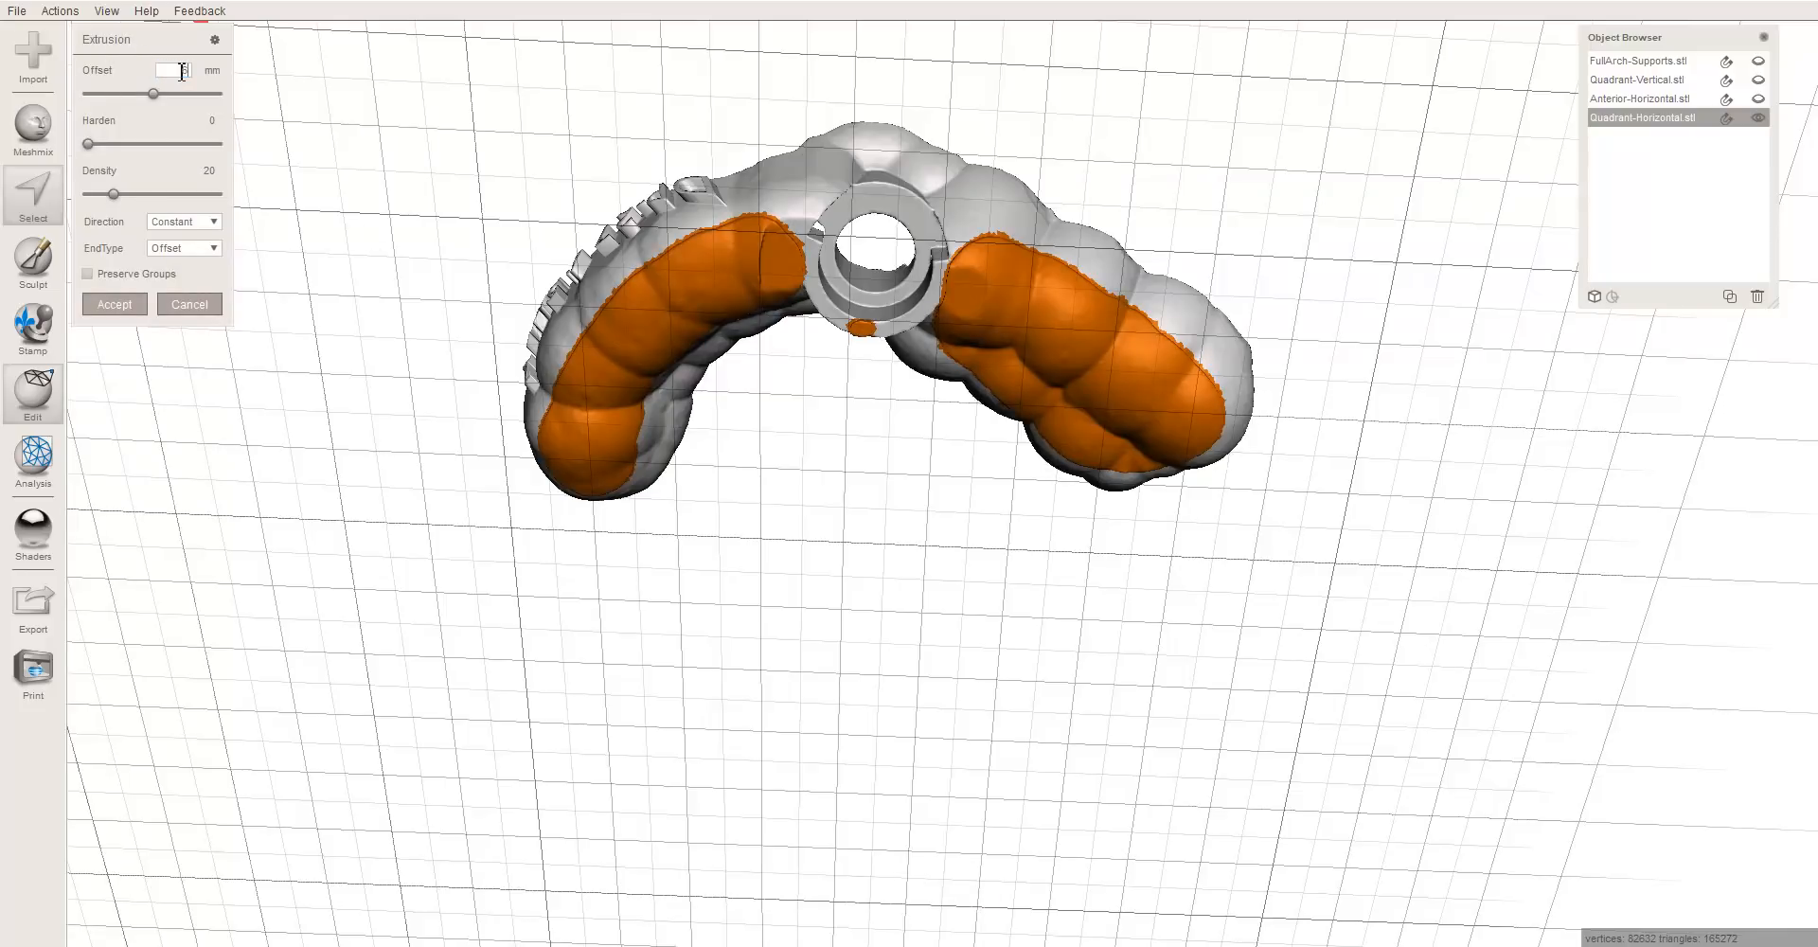
pyautogui.click(130, 305)
# - Plane cut all three extrusions level just below the sleeve, using Cut (Discard Half) with Remeshed Fill
pyautogui.moveTo(716, 149); pyautogui.dragTo(706, 319, button='right')
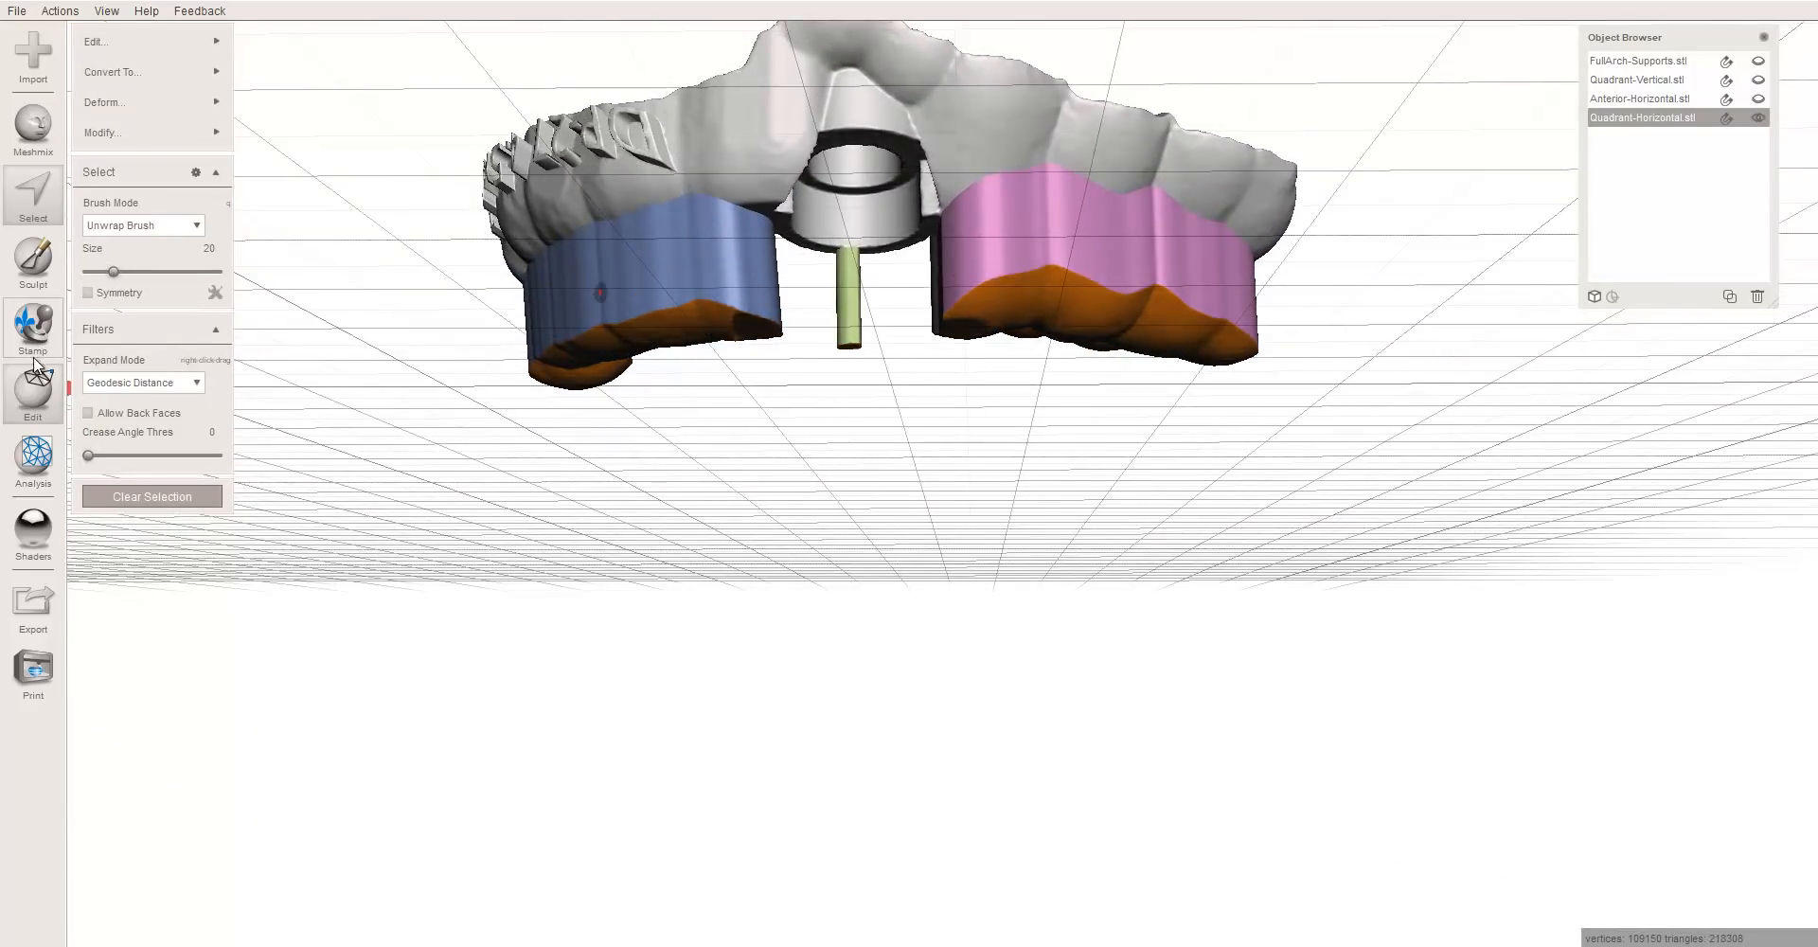
pyautogui.click(33, 389)
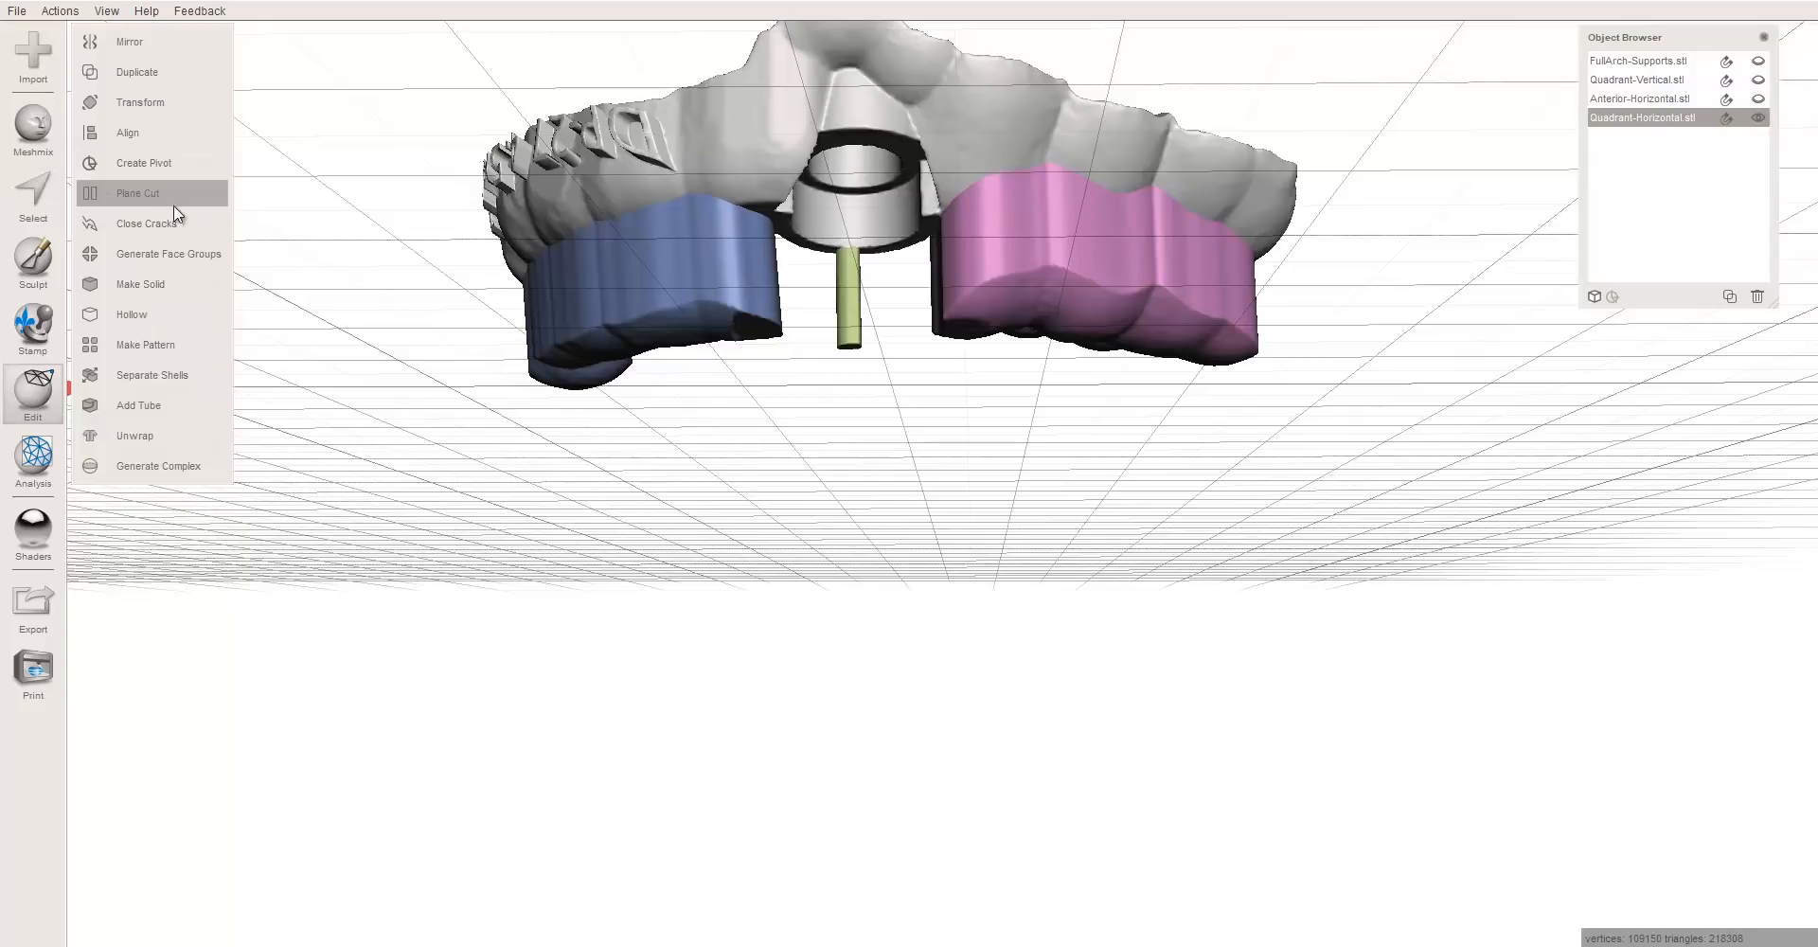
pyautogui.moveTo(912, 166)
pyautogui.mouseDown(button='right')
pyautogui.moveTo(907, 212)
pyautogui.moveTo(882, 178)
pyautogui.mouseUp(button='right')
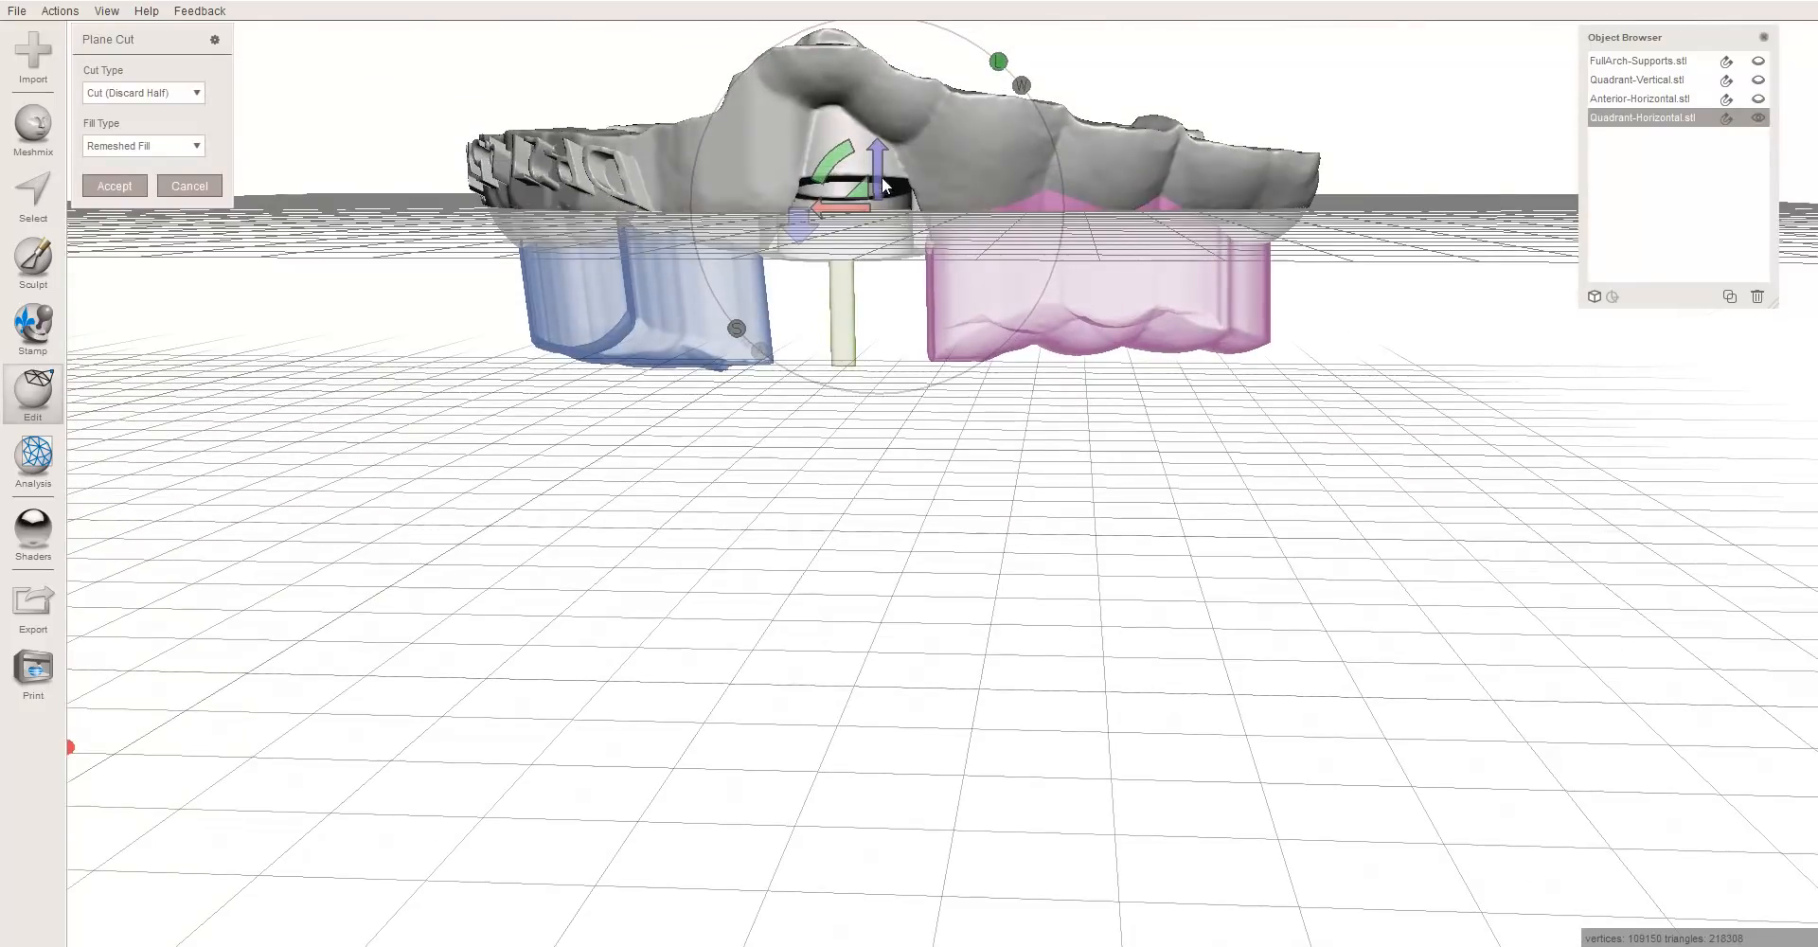
pyautogui.moveTo(883, 164); pyautogui.dragTo(879, 233)
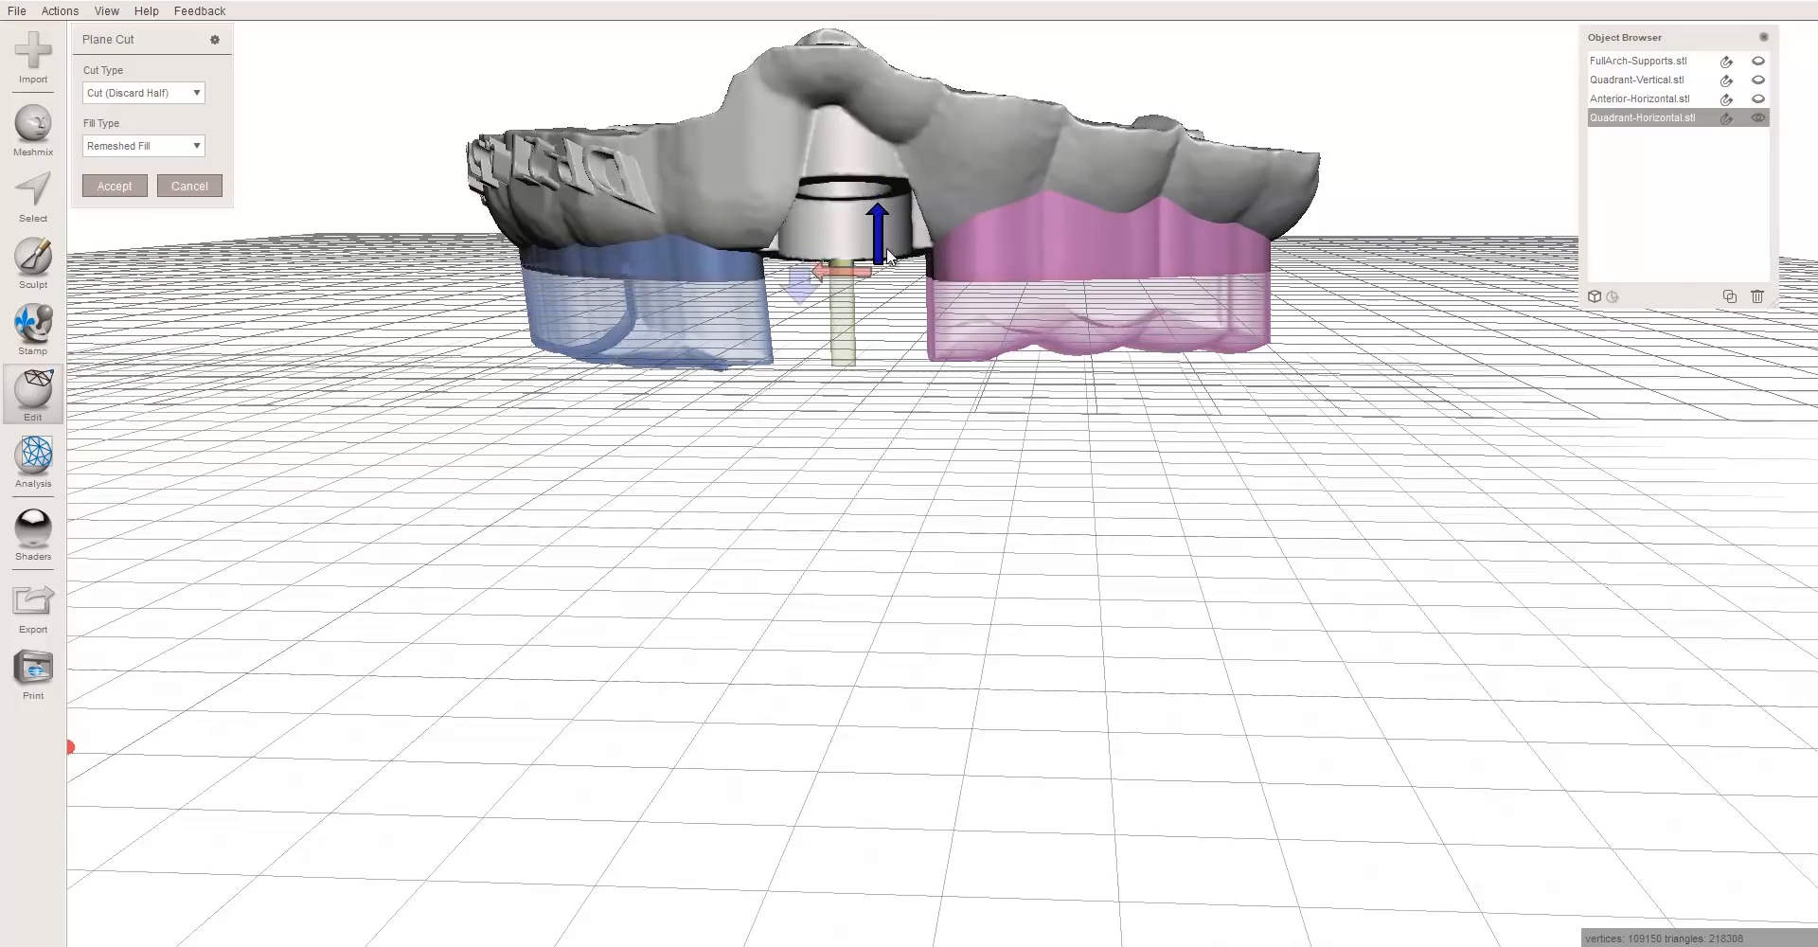
pyautogui.moveTo(912, 341); pyautogui.dragTo(837, 329, button='right')
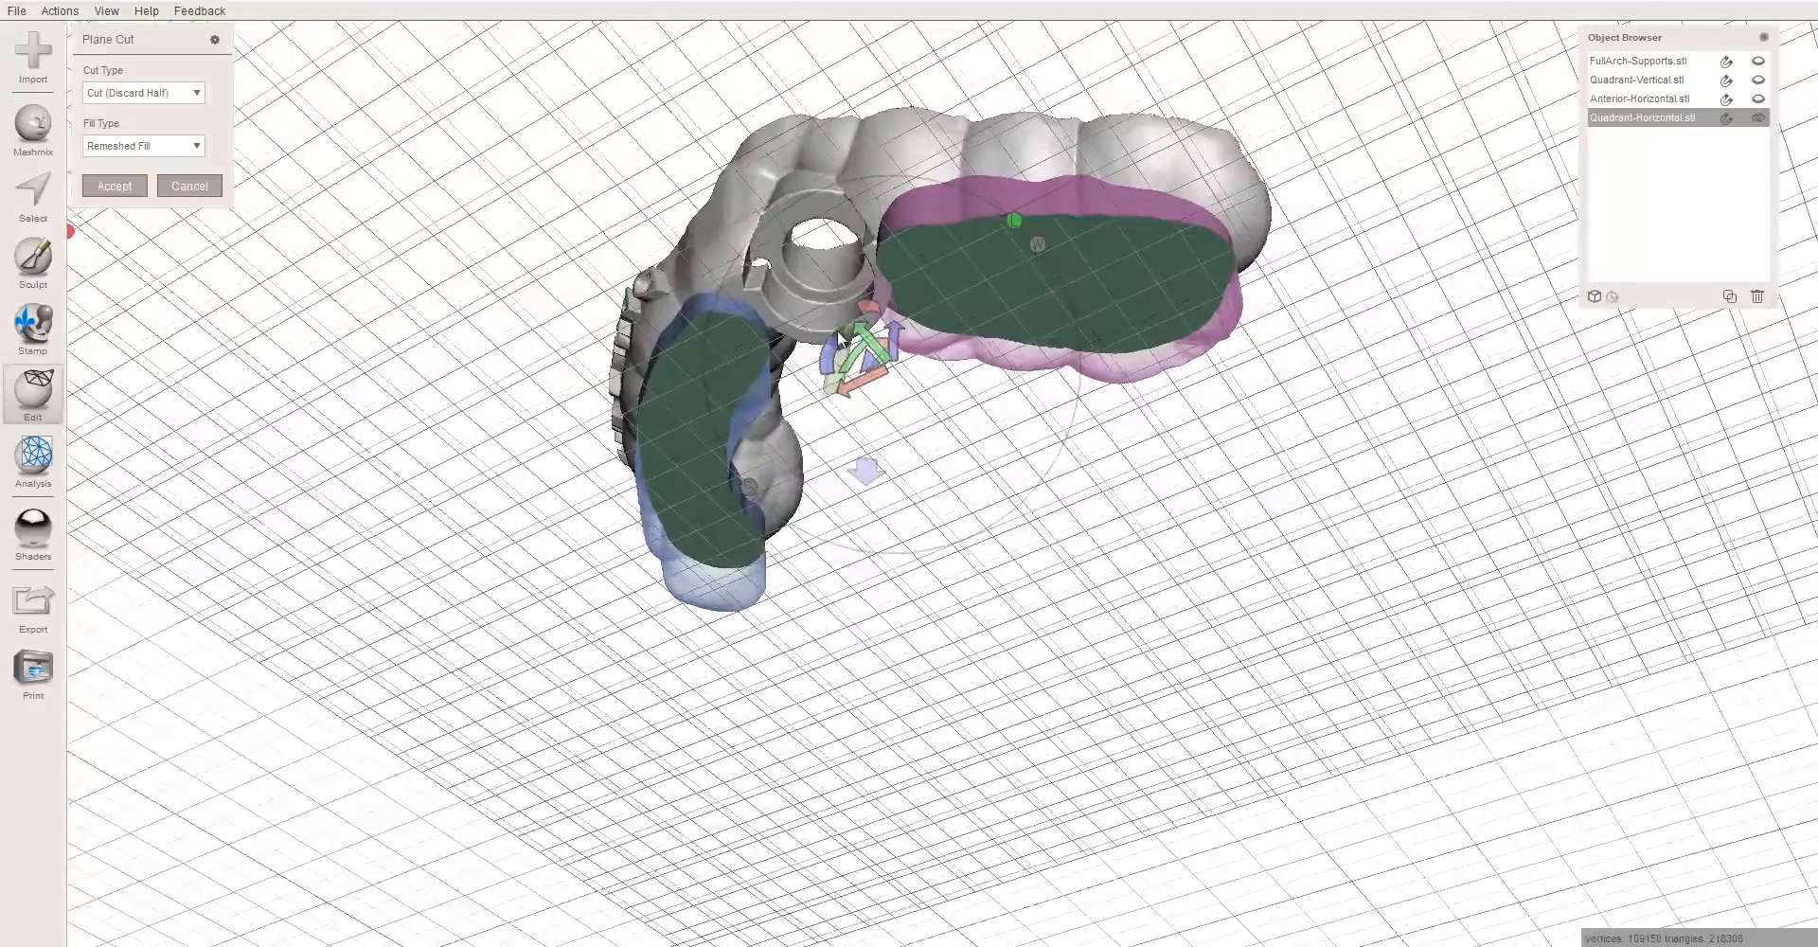
pyautogui.moveTo(611, 237); pyautogui.dragTo(856, 369, button='right')
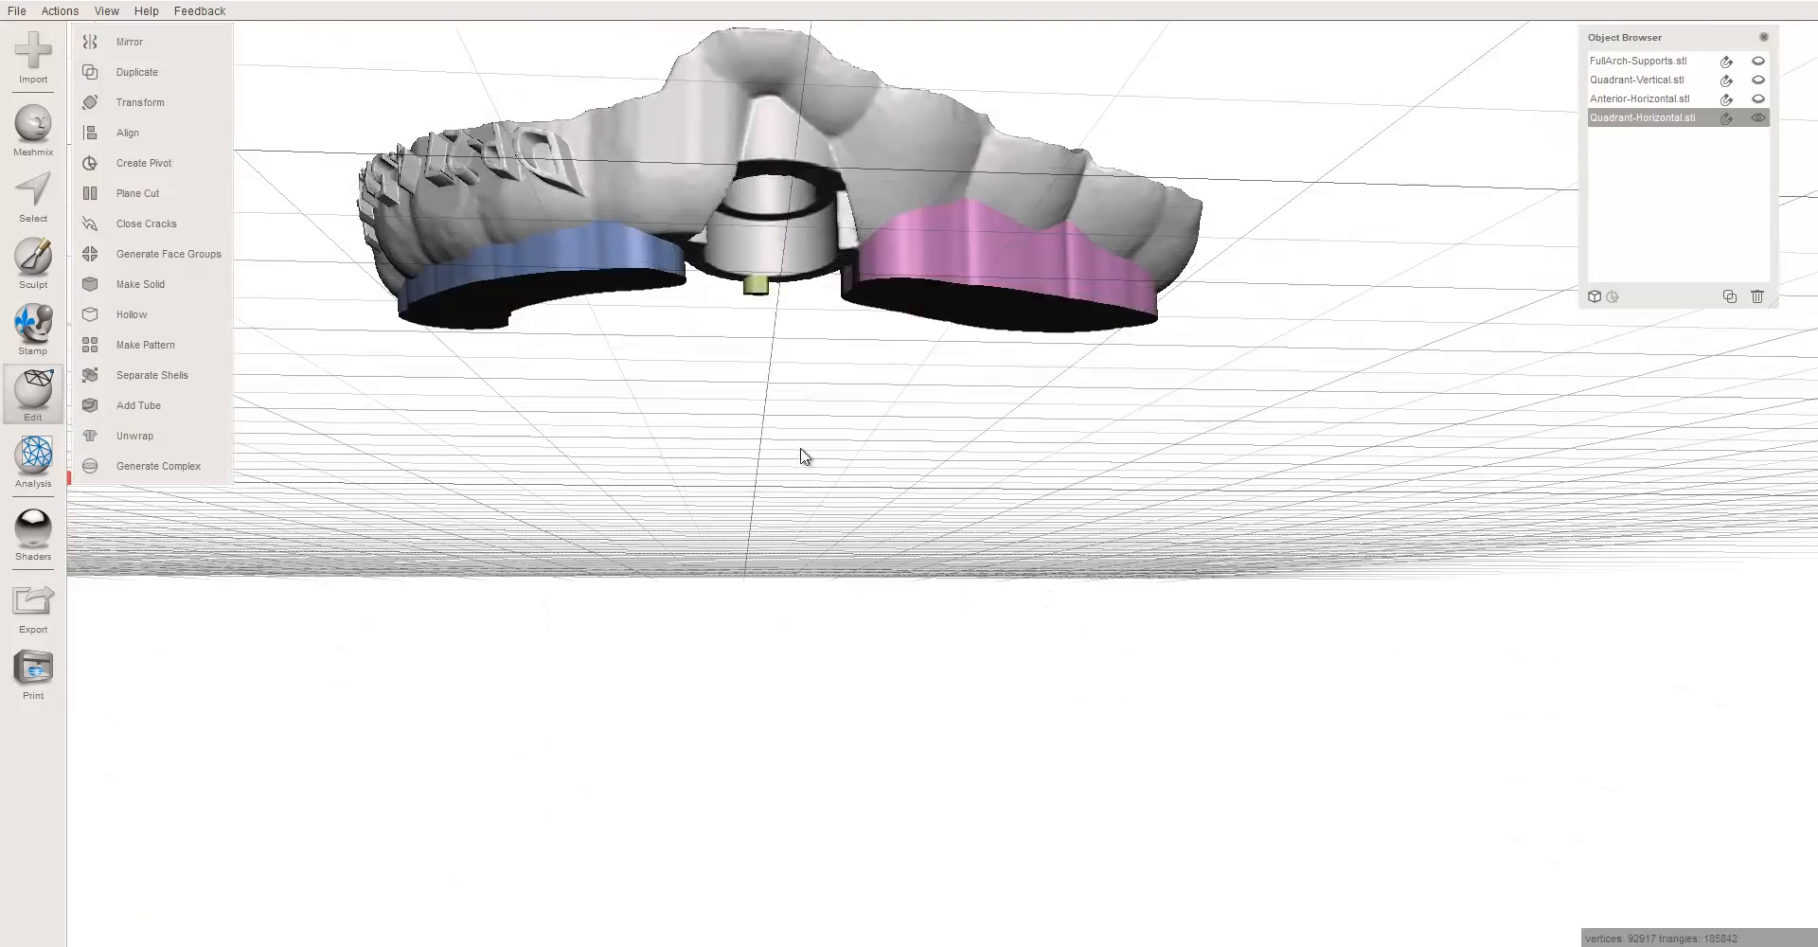
# - Check the flattened bases and sleeve post, and export the guide as the binary STL Anterior-Horizontal-PrintReady in the Modified folder
pyautogui.moveTo(803, 454); pyautogui.dragTo(1337, 562, button='right')
pyautogui.scroll(5, 774, 357)
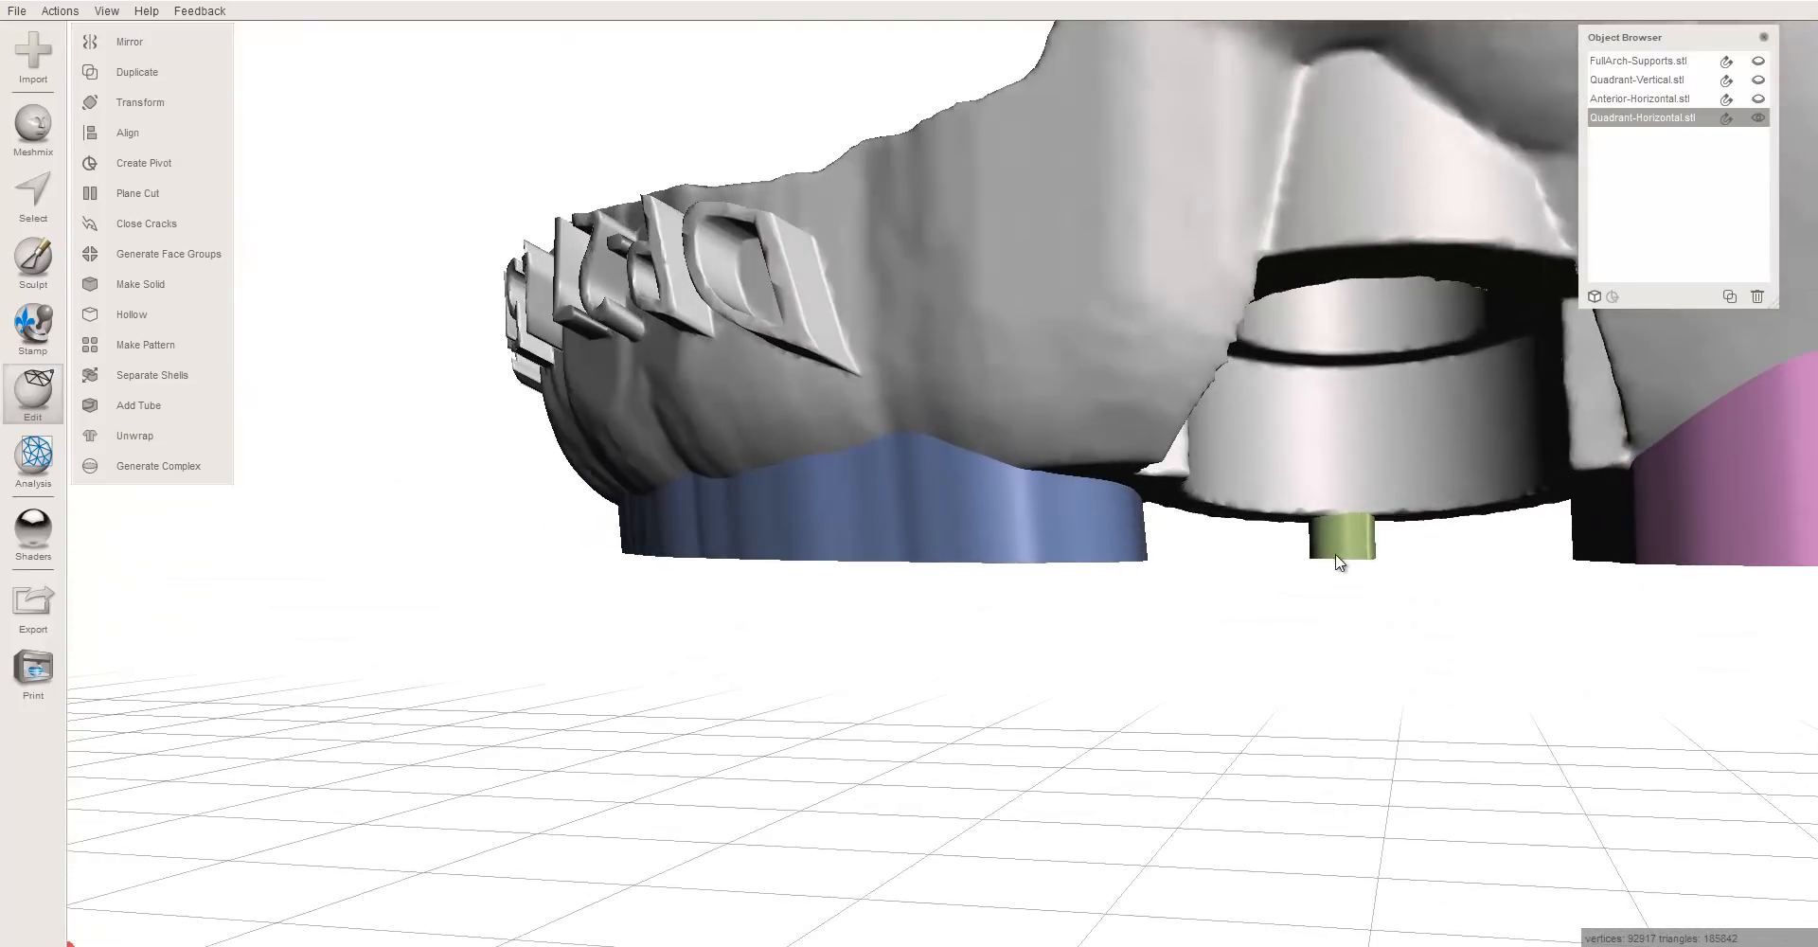
pyautogui.moveTo(1458, 555); pyautogui.dragTo(1087, 488, button='right')
pyautogui.moveTo(807, 556); pyautogui.dragTo(668, 770, button='right')
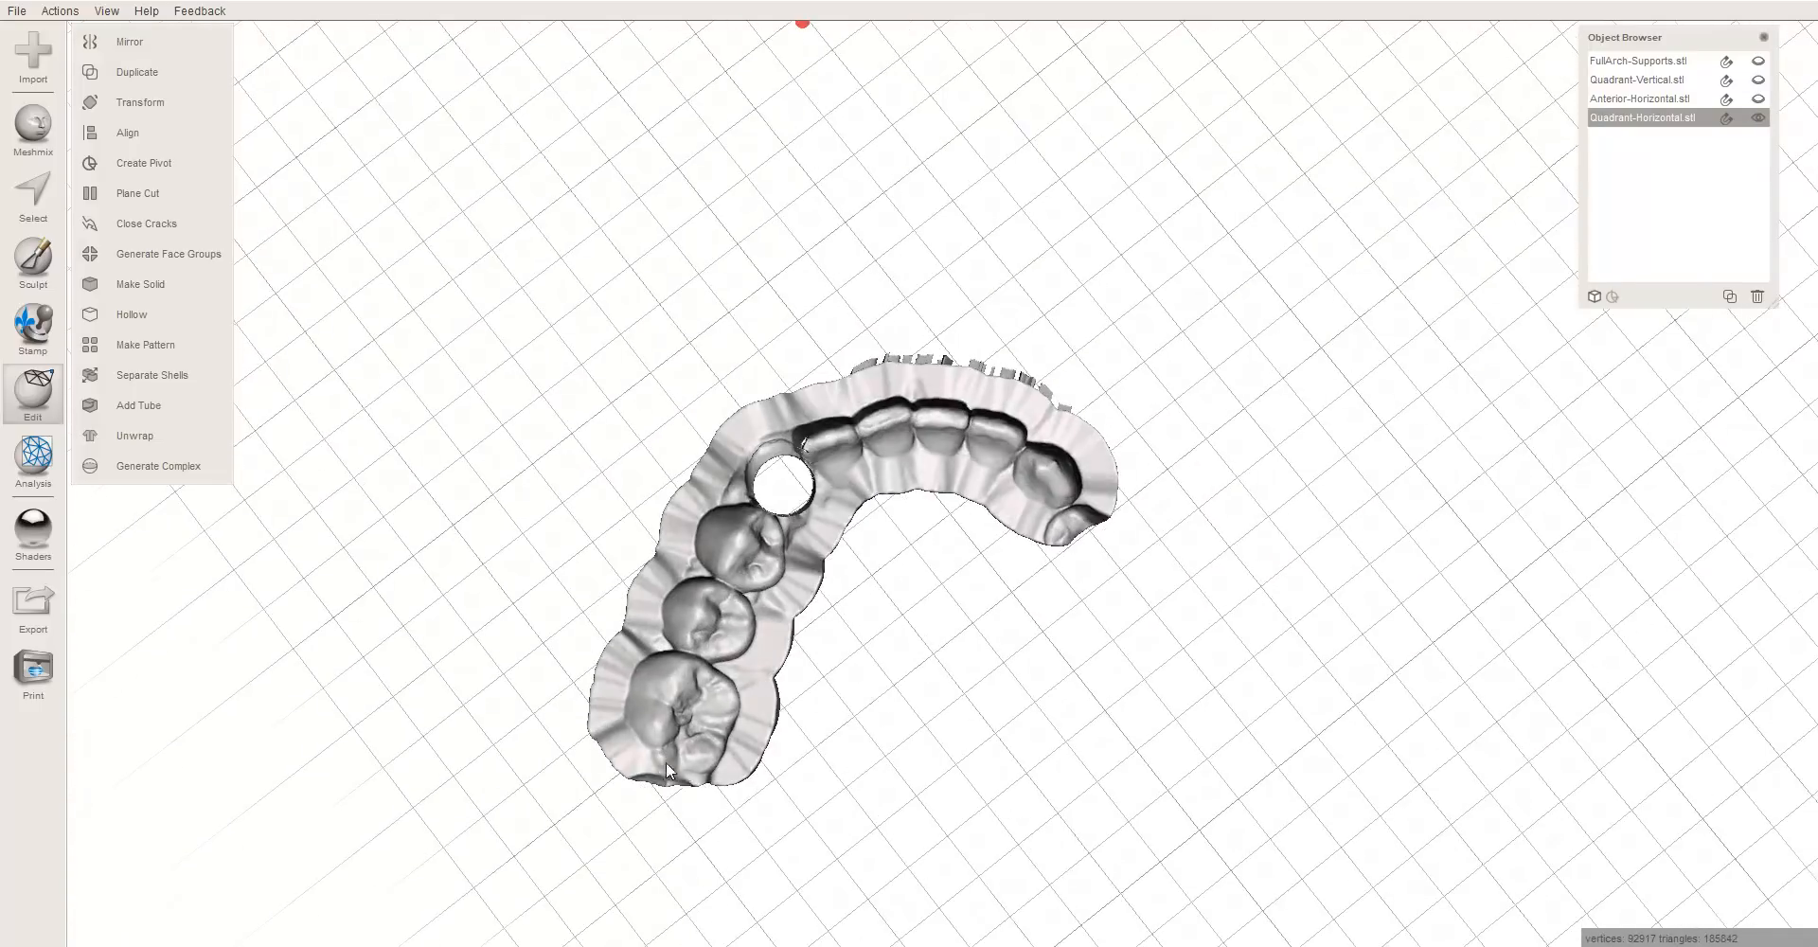
pyautogui.moveTo(745, 721); pyautogui.dragTo(1184, 424, button='right')
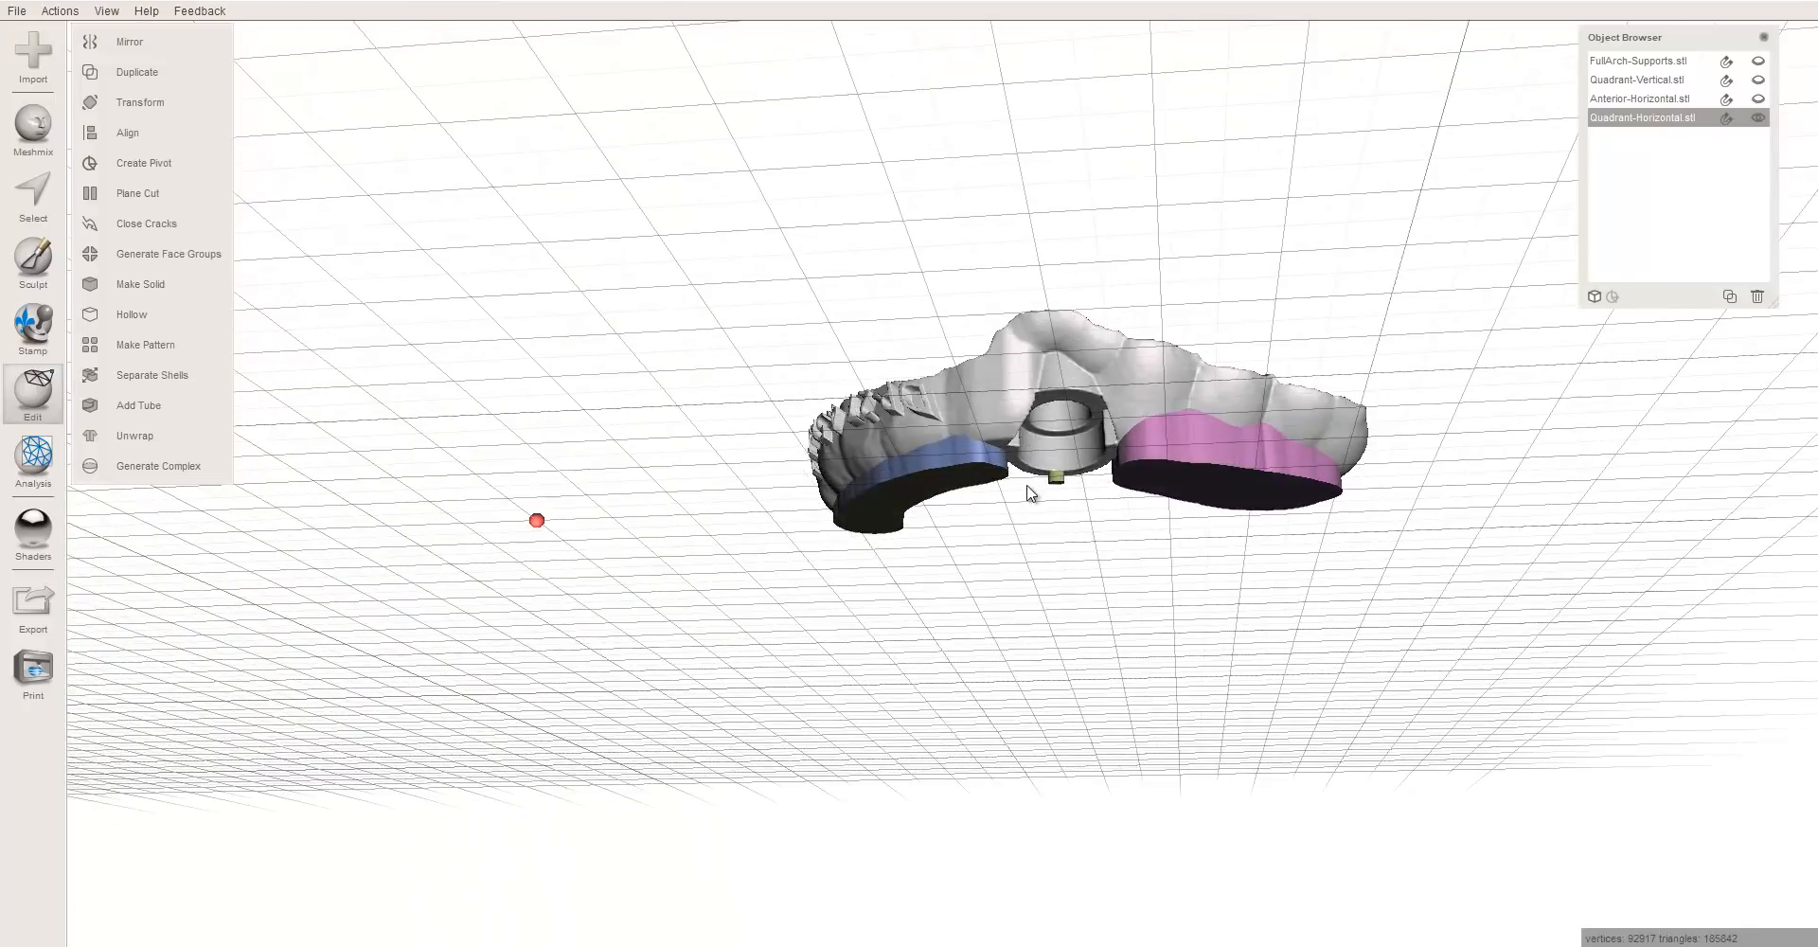
pyautogui.moveTo(1054, 500); pyautogui.dragTo(1183, 329, button='right')
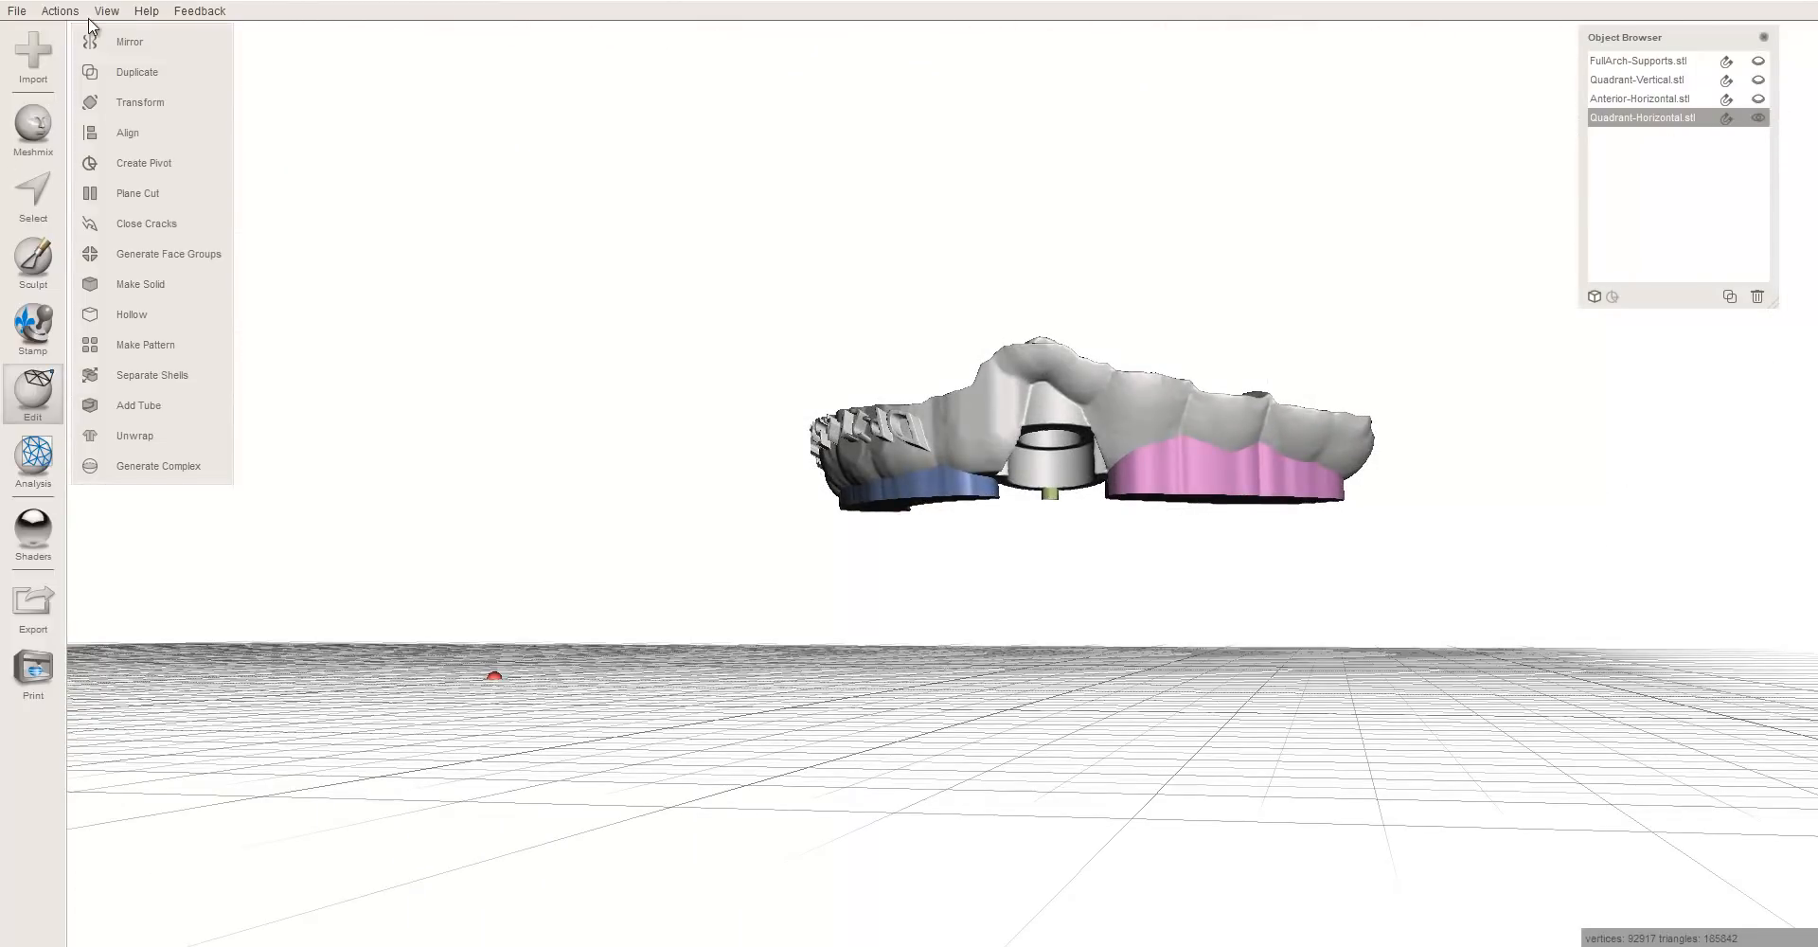
pyautogui.hotkey('ctrl', 'e')
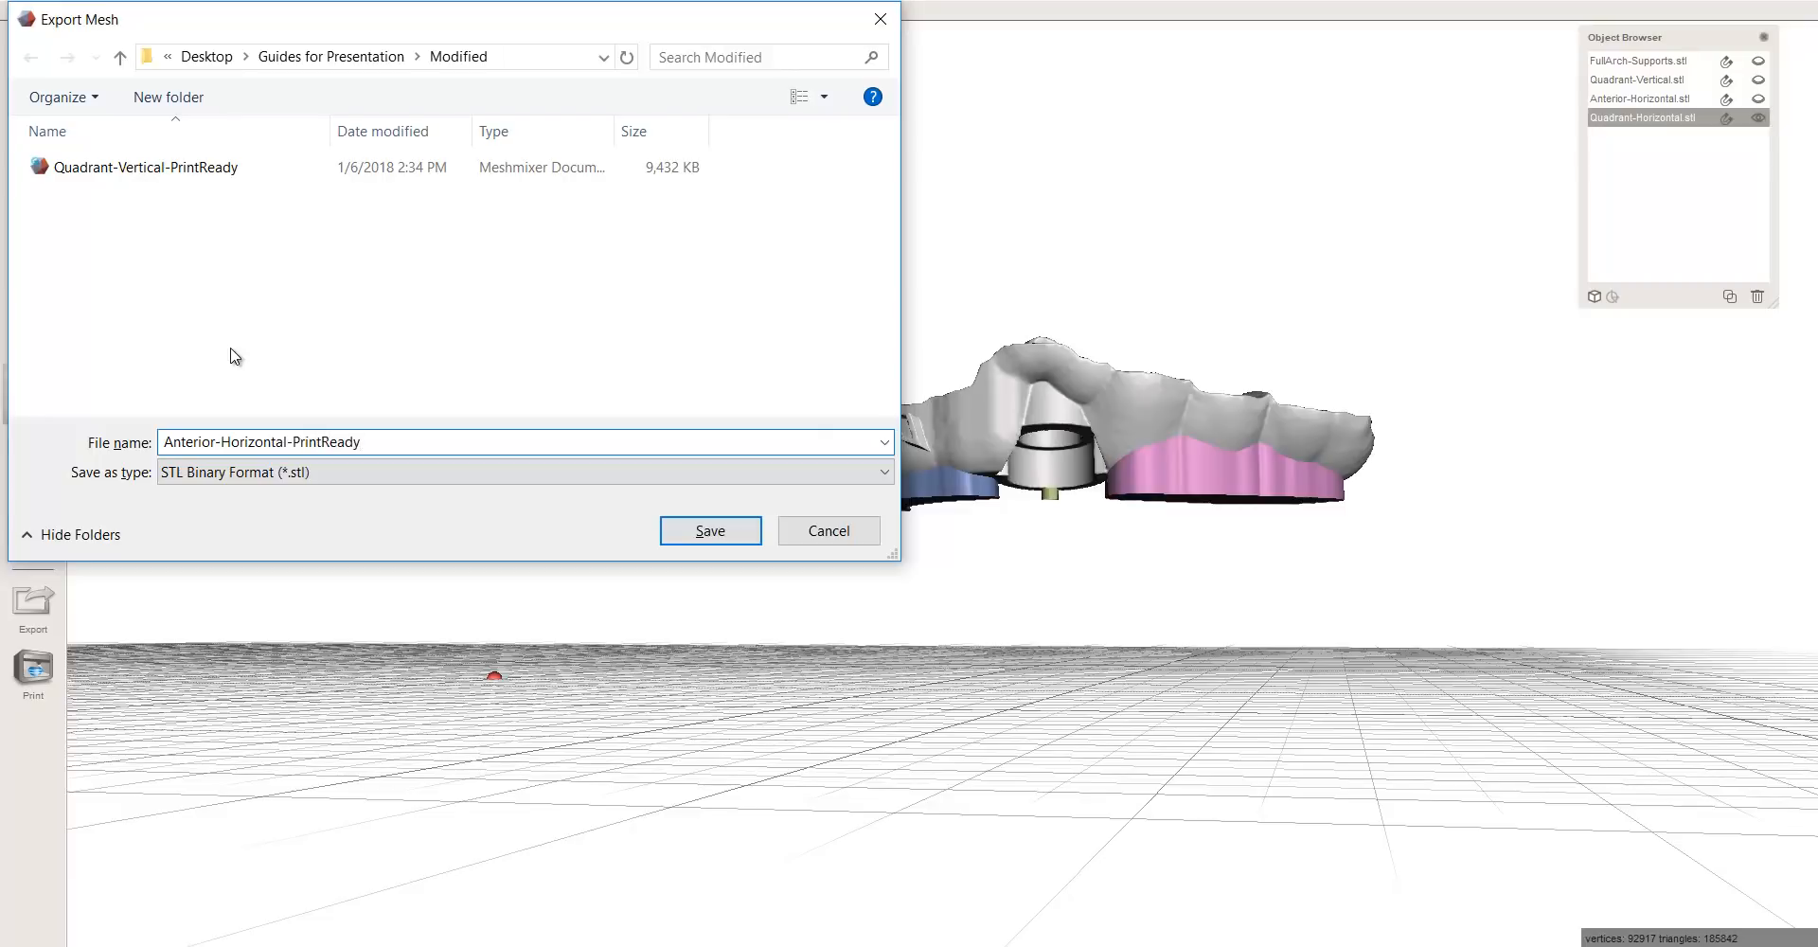
pyautogui.press('Return')
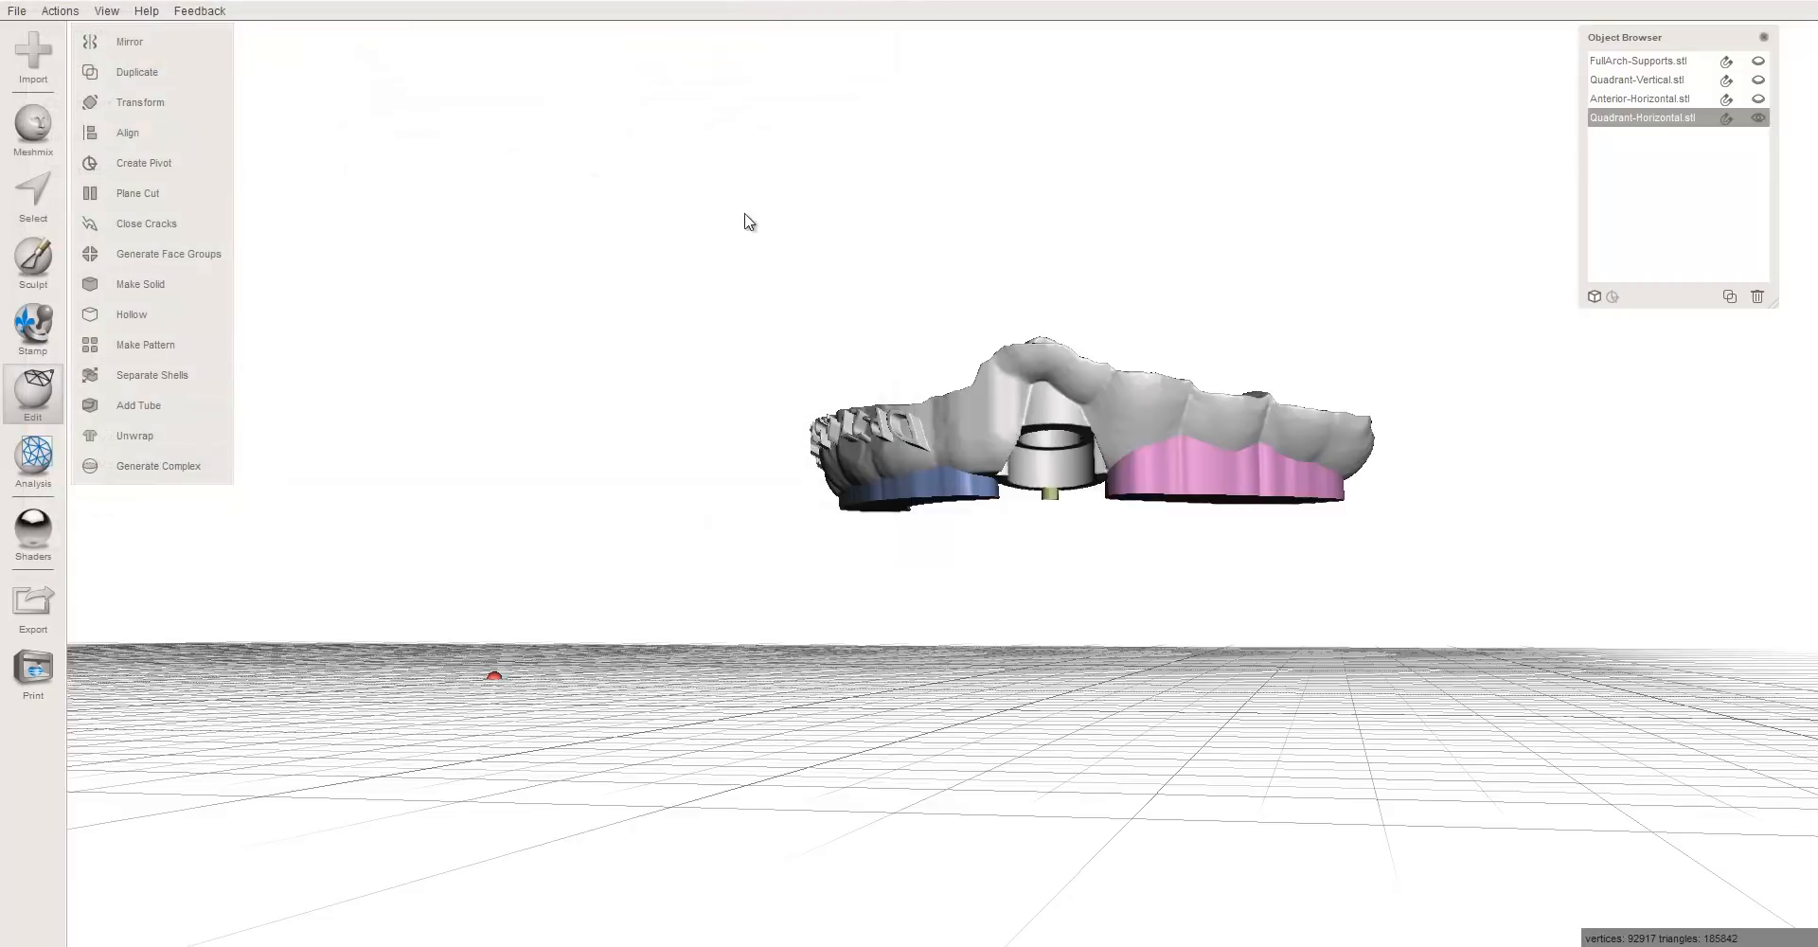
# - Show only the Anterior-Horizontal guide and export it as binary STL, replacing Anterior-Horizontal-PrintReady in the Modified folder
pyautogui.click(1756, 117)
pyautogui.click(1758, 101)
pyautogui.click(1667, 100)
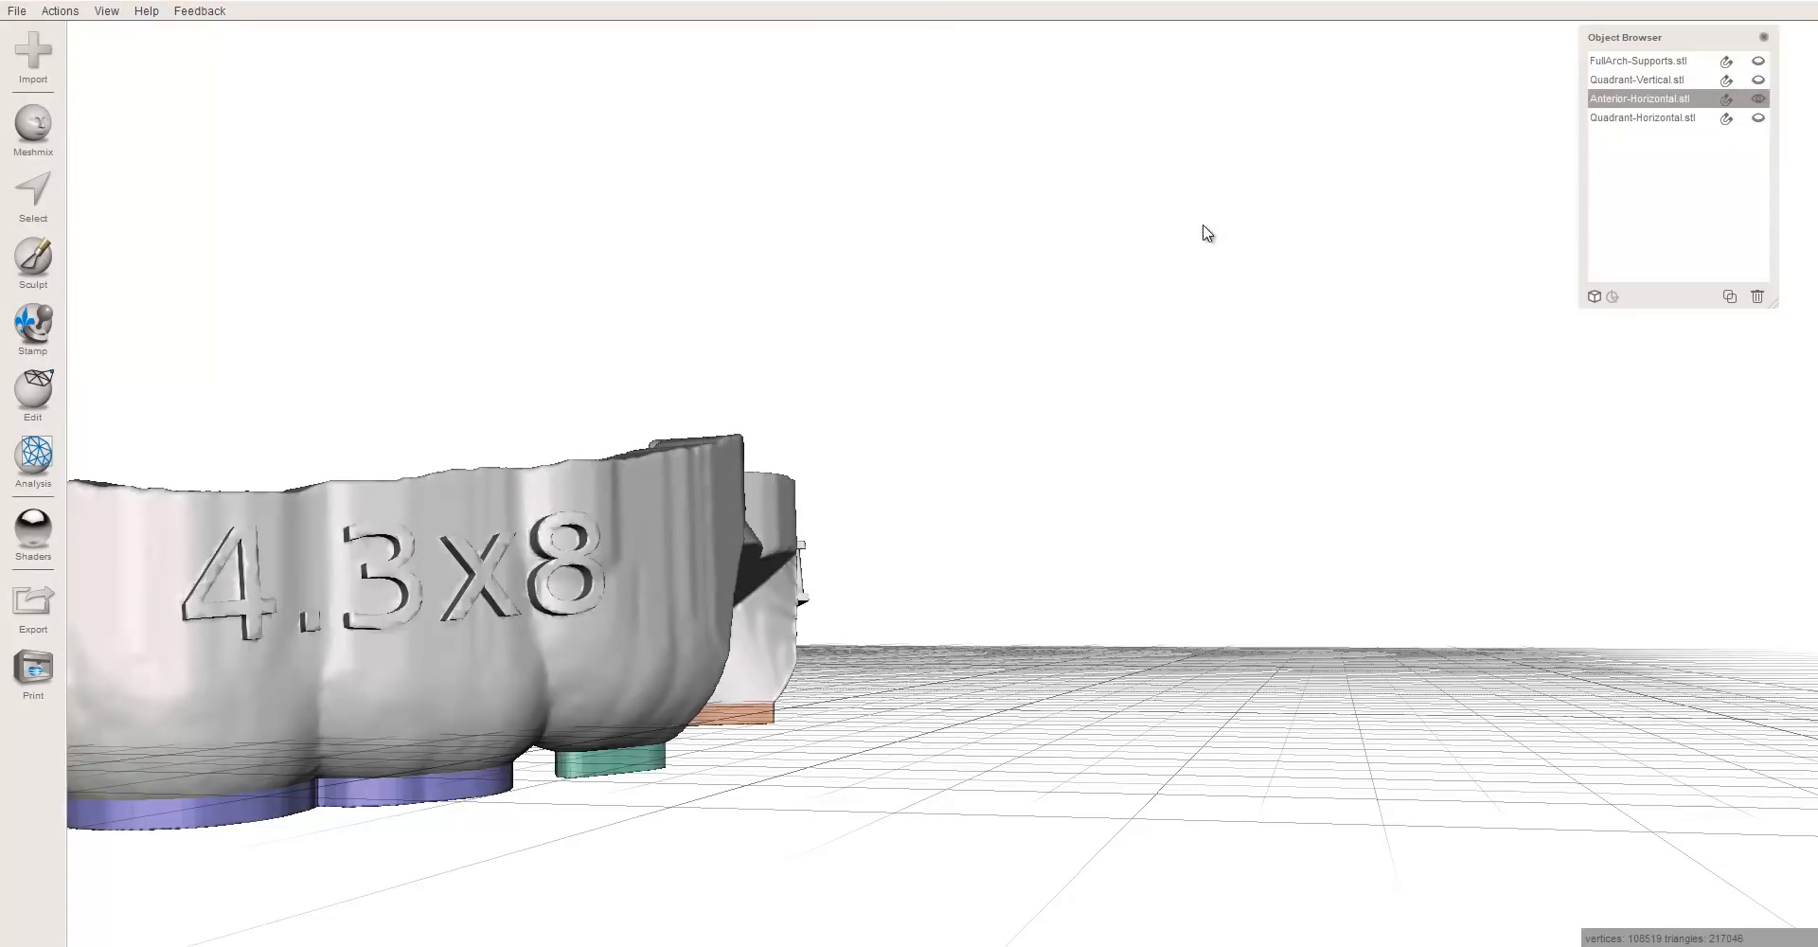
pyautogui.hotkey('ctrl', 'e')
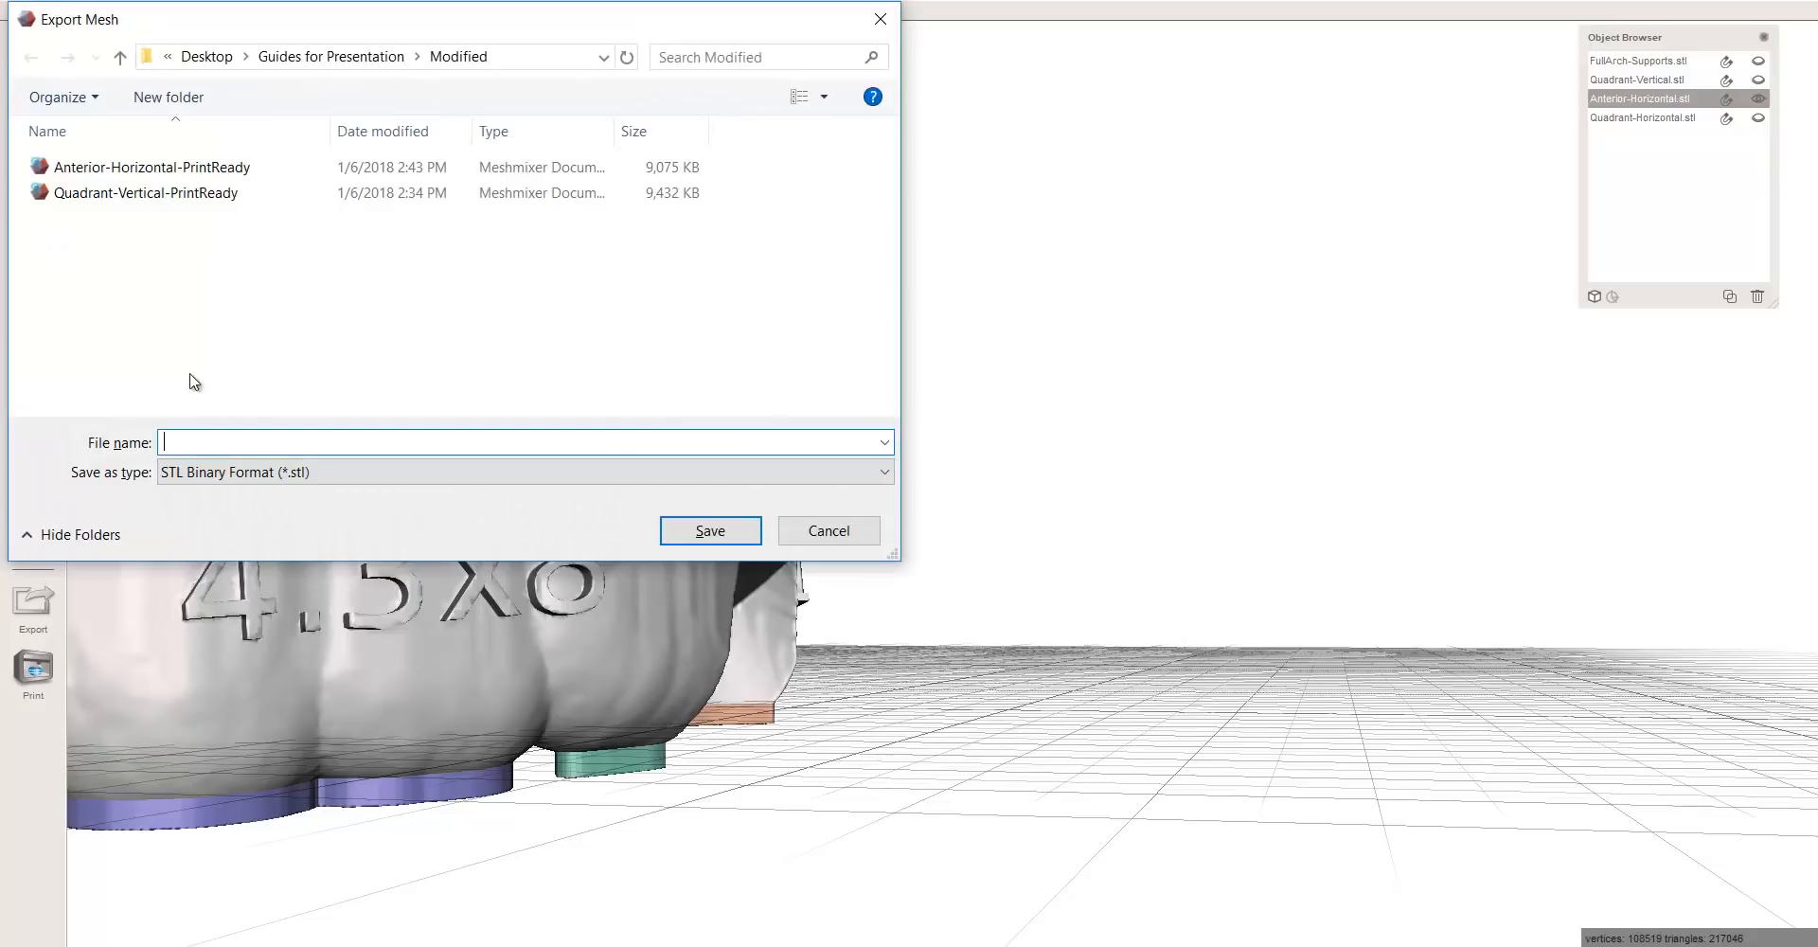
pyautogui.click(195, 197)
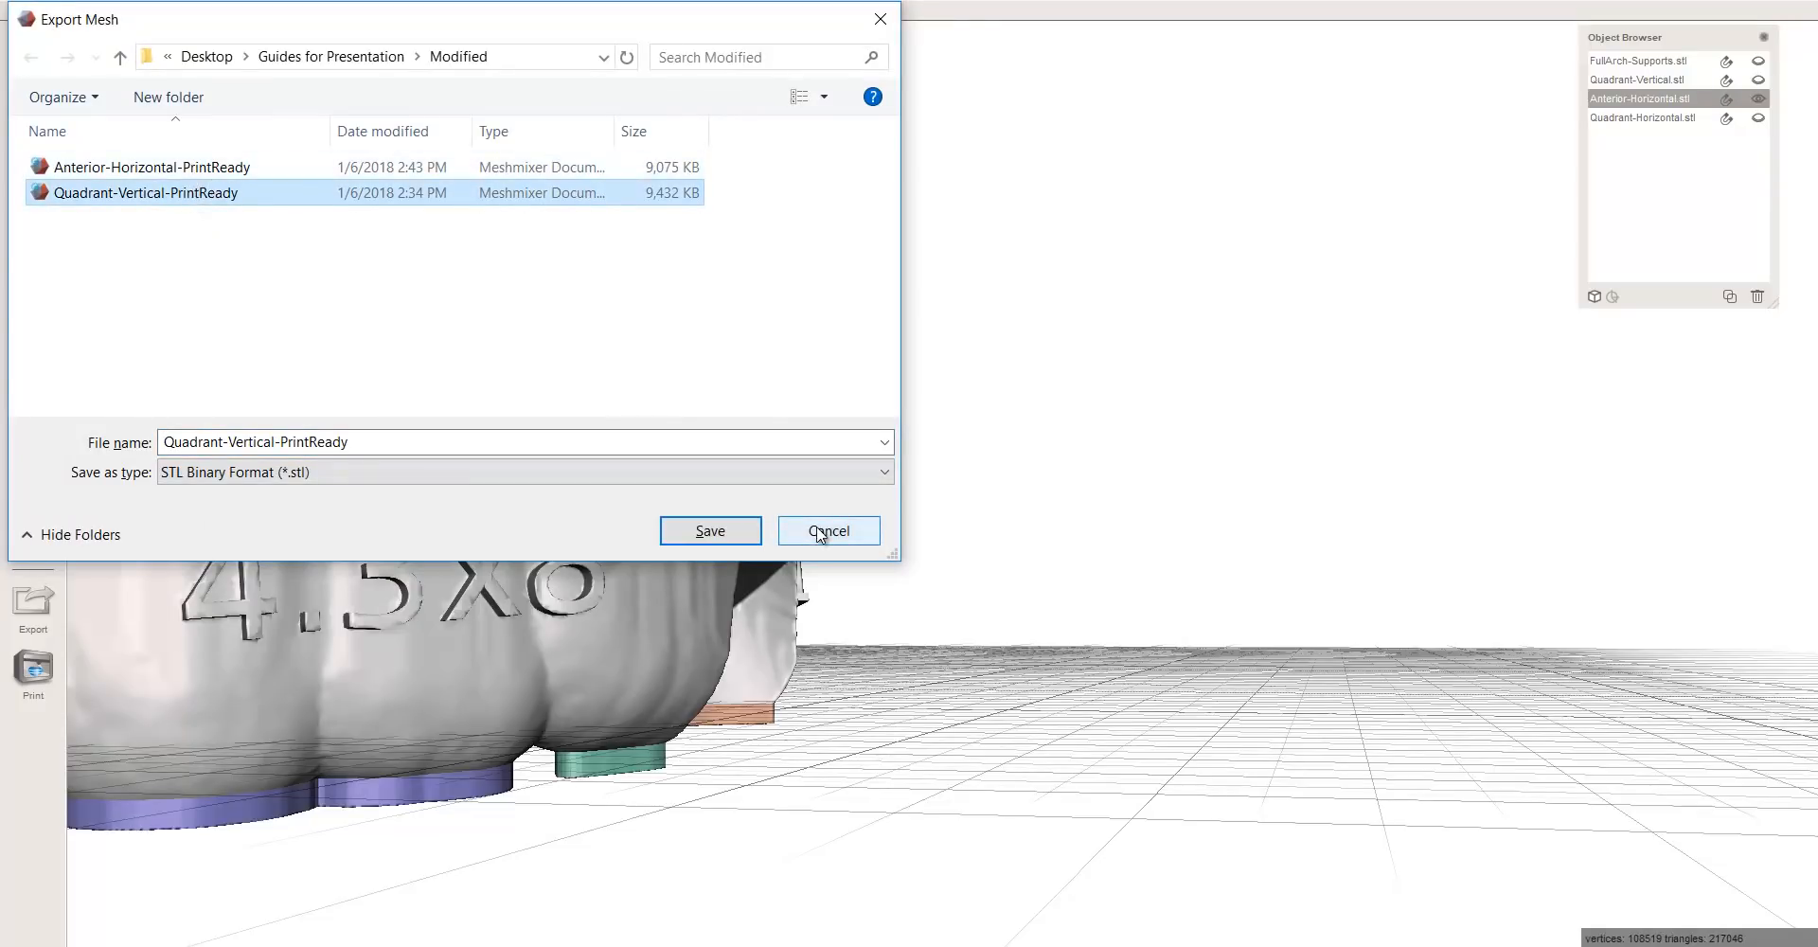
pyautogui.click(159, 169)
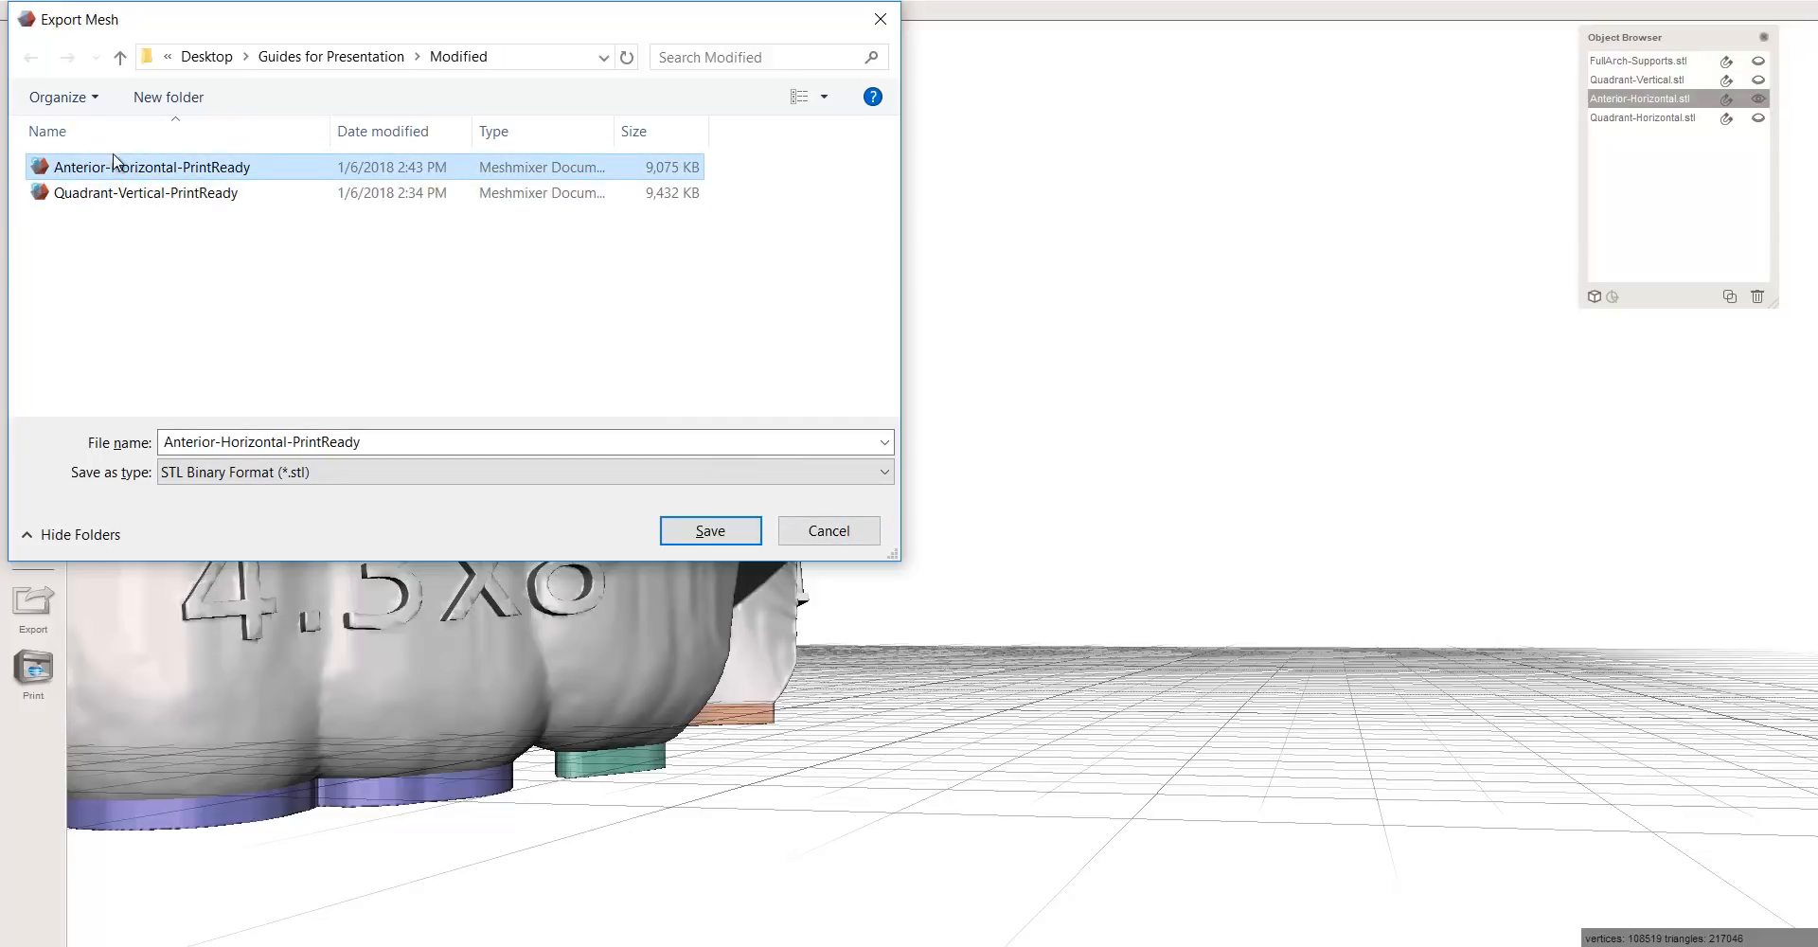
pyautogui.click(685, 533)
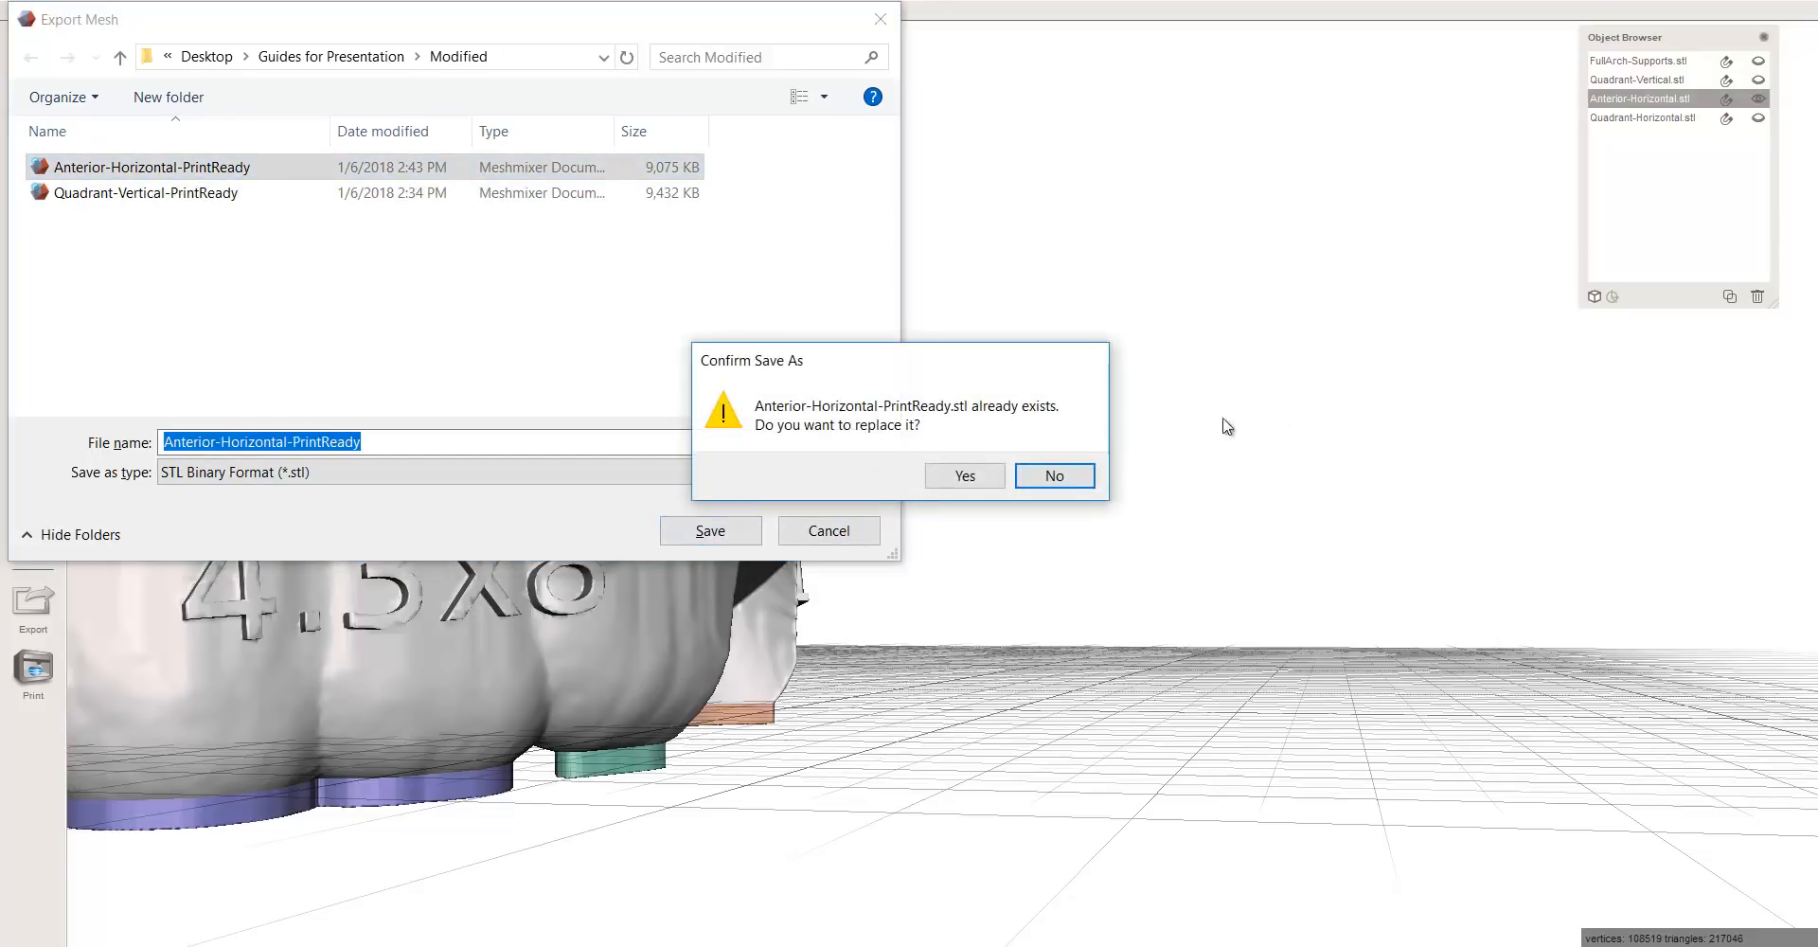
pyautogui.click(975, 484)
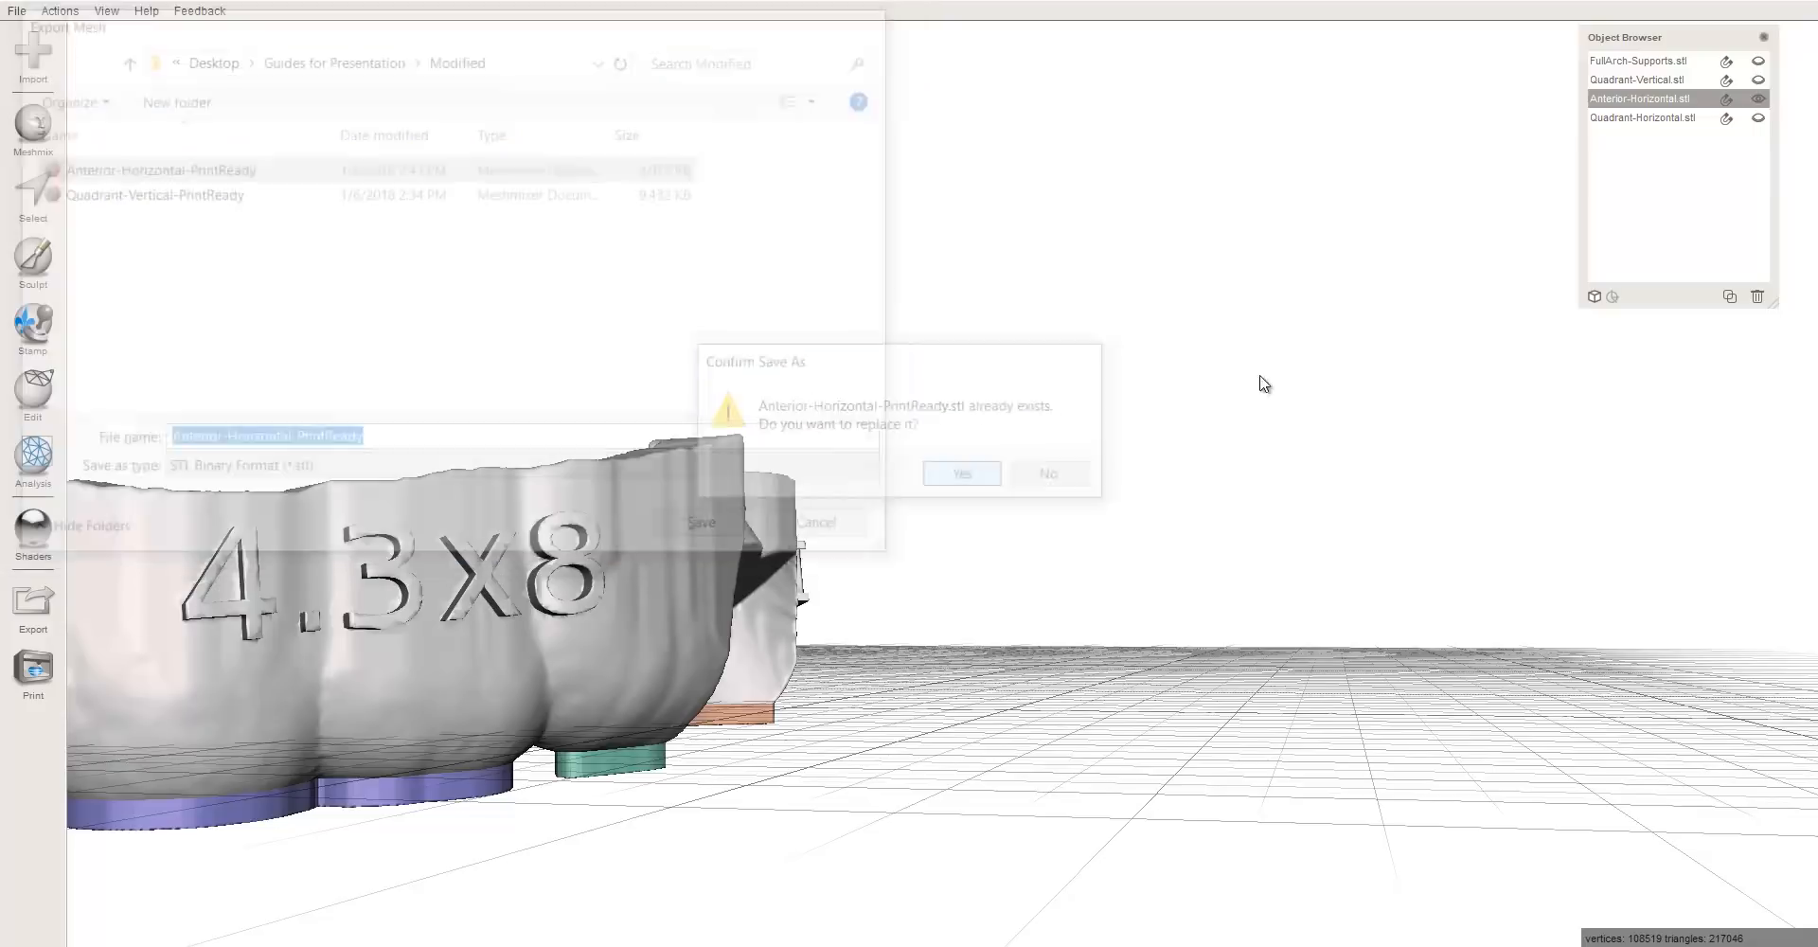
# - Show only the Quadrant-Horizontal guide and check the undersides of its flat bases and sleeve post
pyautogui.click(1756, 117)
pyautogui.click(1756, 100)
pyautogui.click(1670, 123)
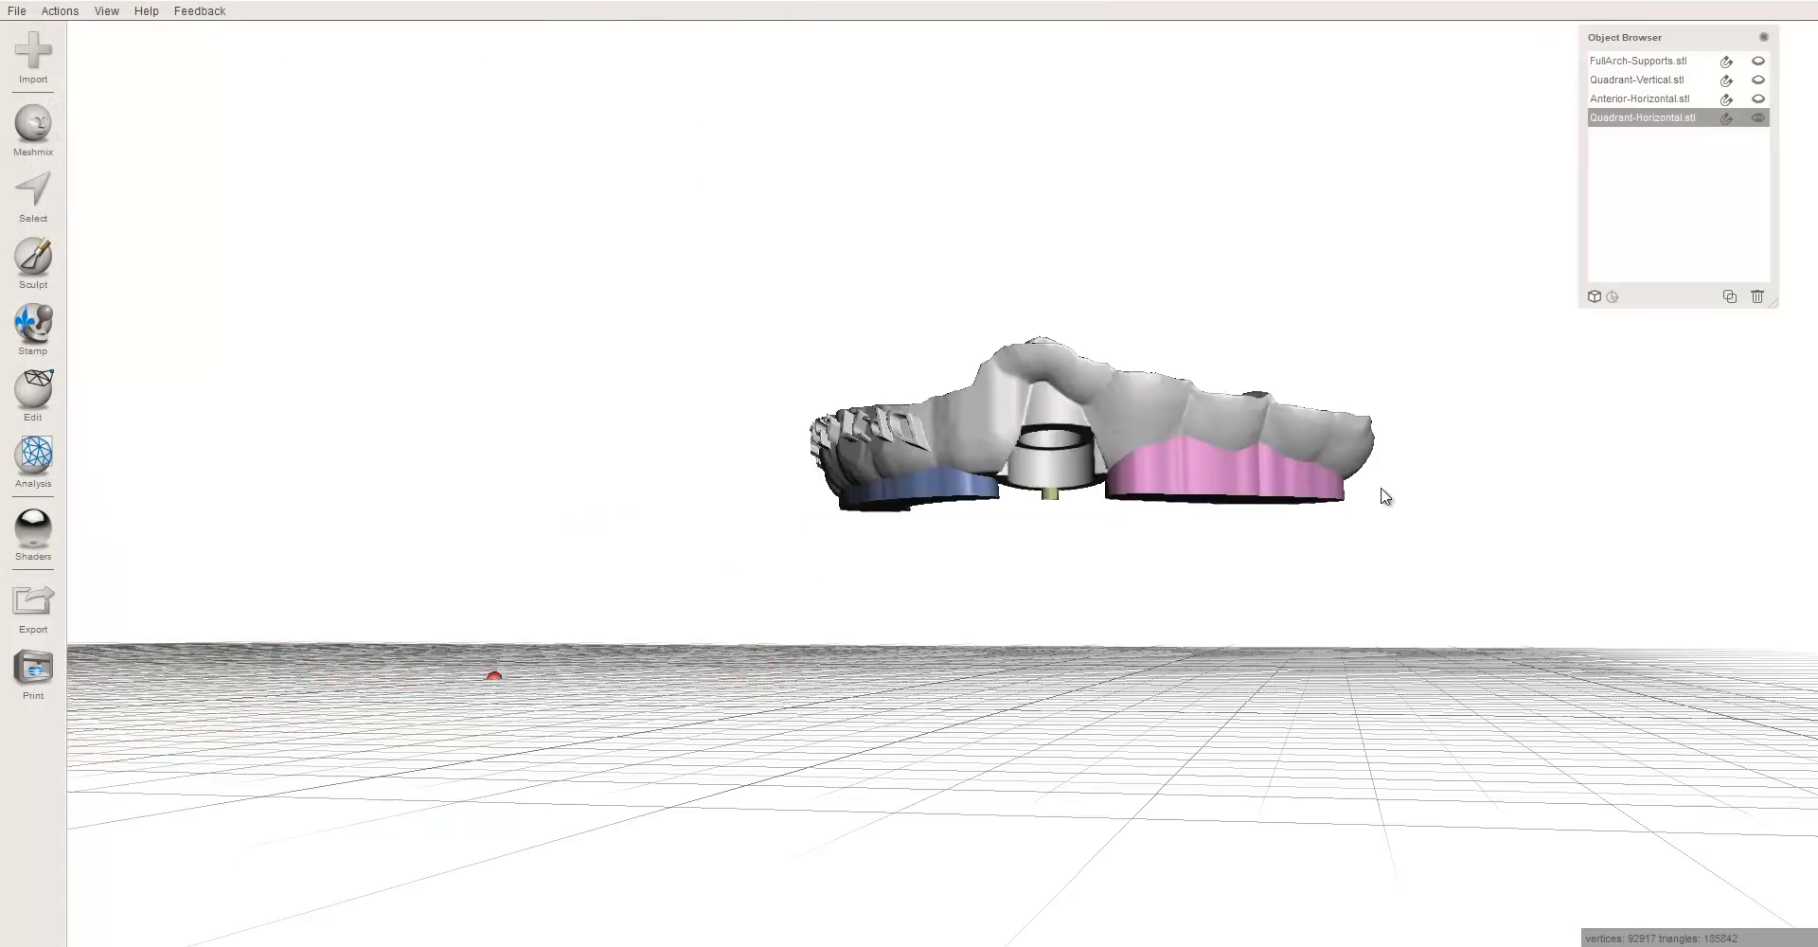
pyautogui.moveTo(1382, 487); pyautogui.dragTo(1310, 370, button='right')
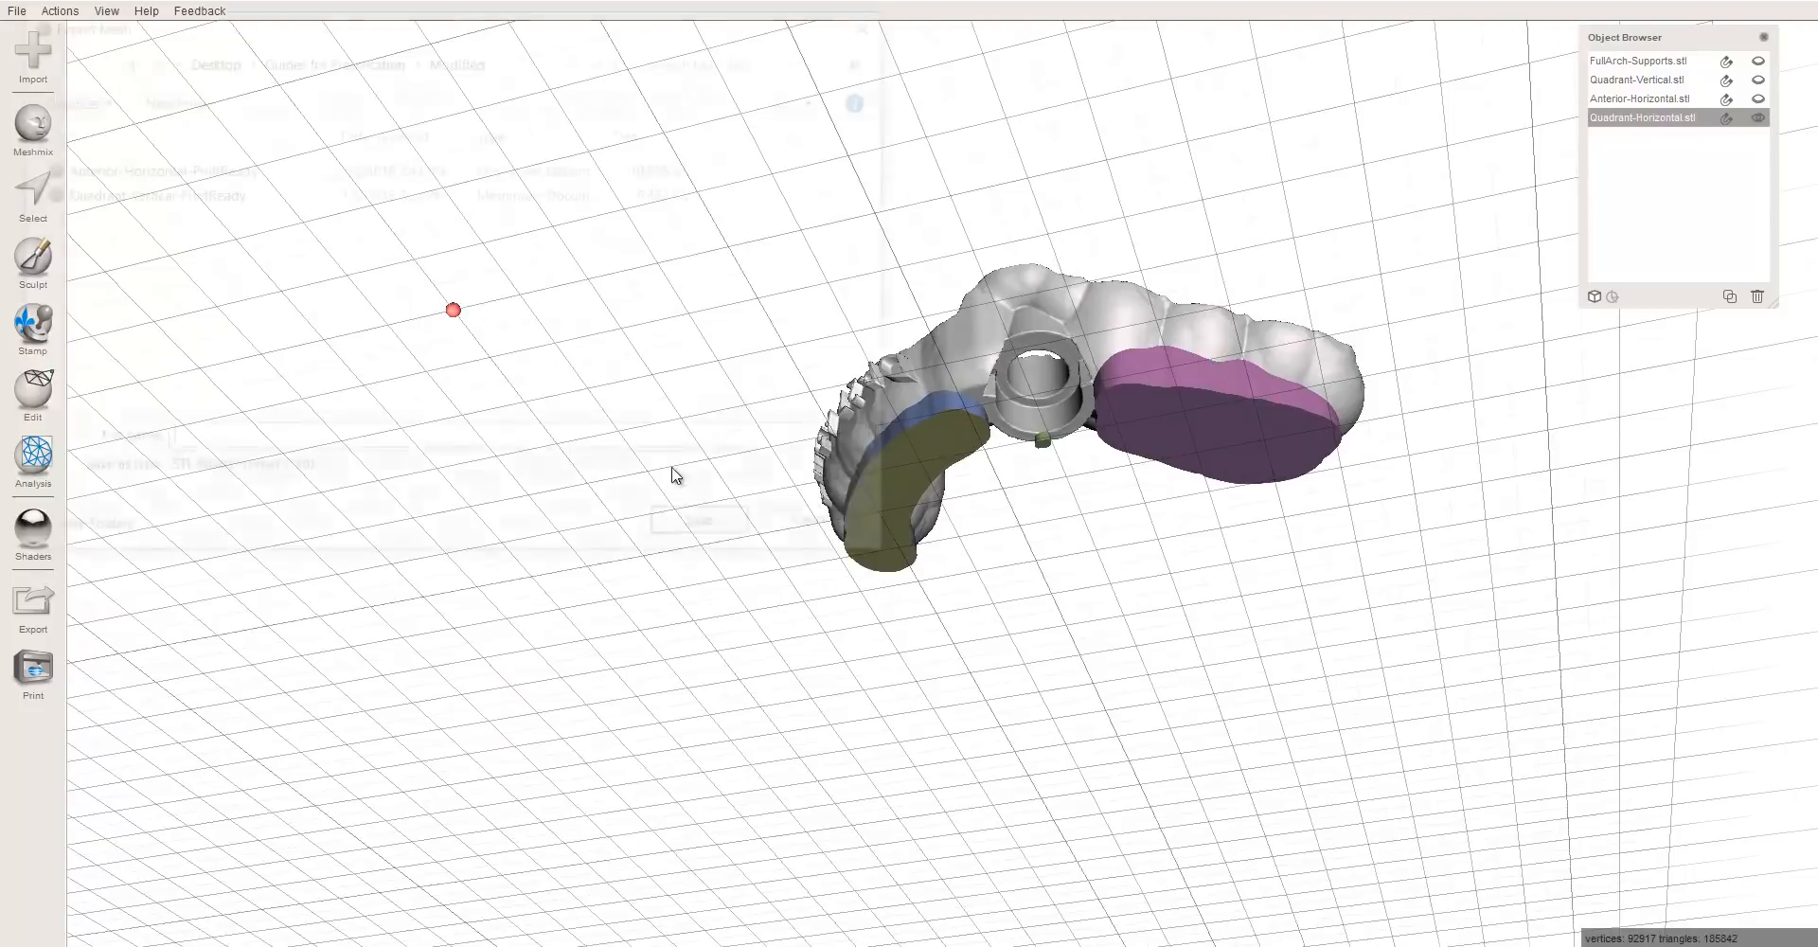
# - Export the quadrant guide as the binary STL Quadrant-Horizontal-PrintReady in the Modified folder
pyautogui.click(33, 604)
pyautogui.click(90, 194)
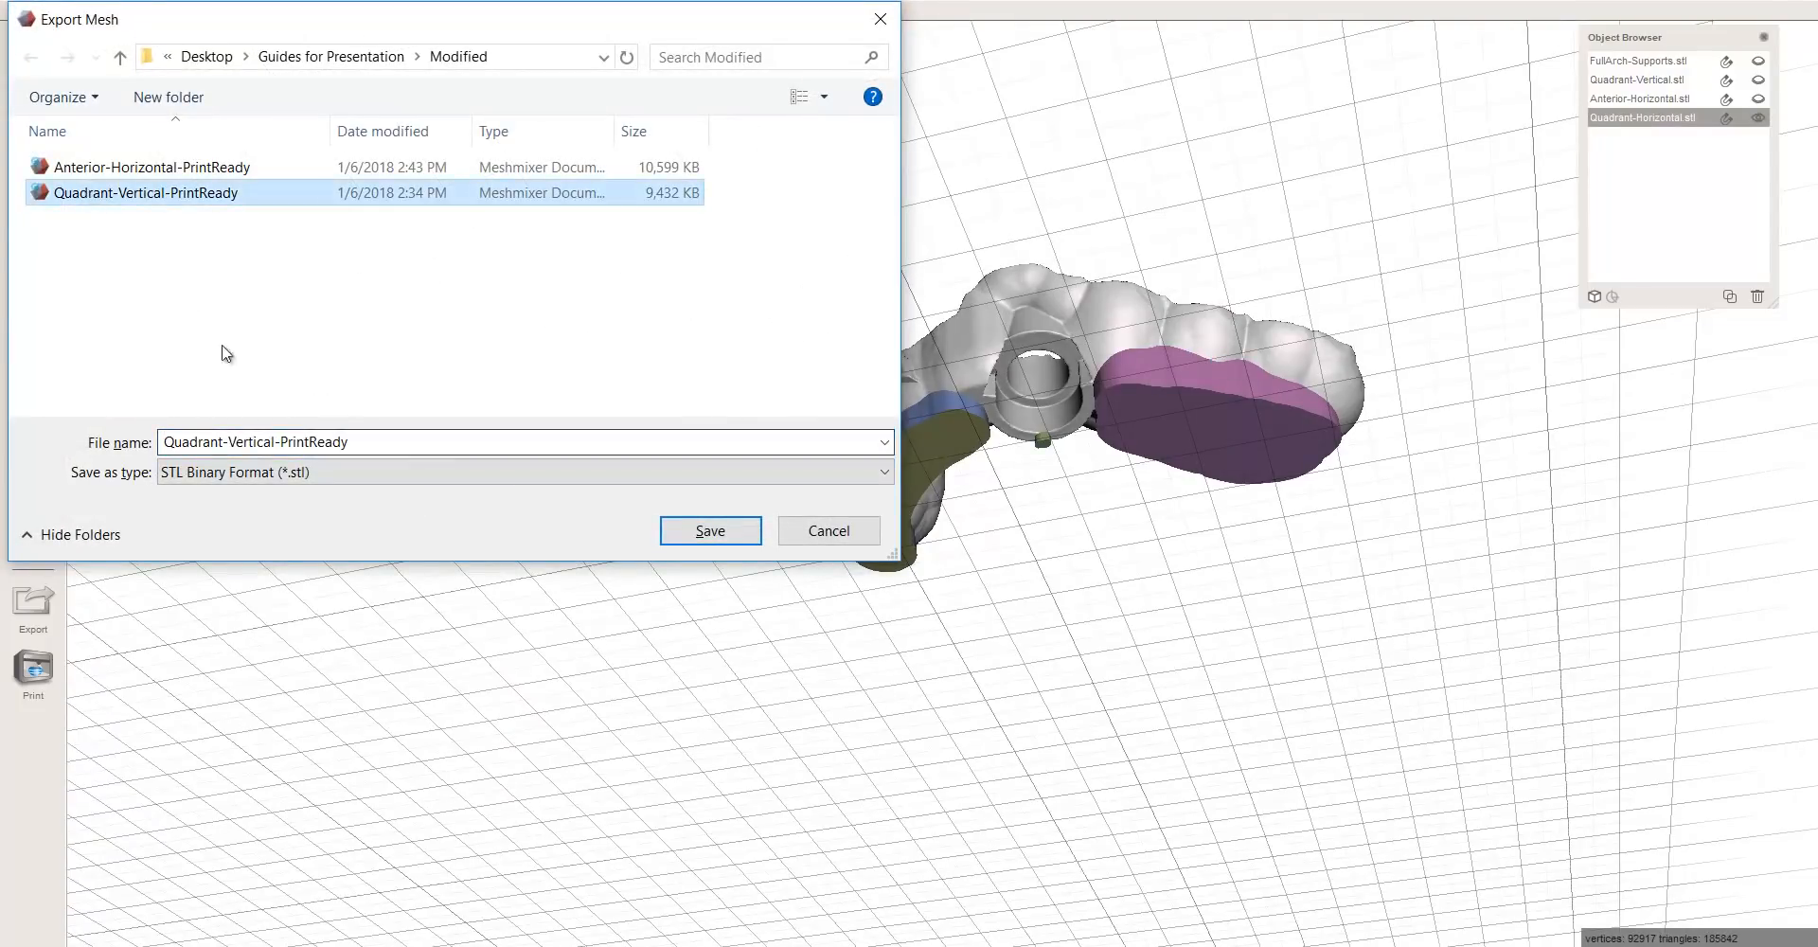
pyautogui.click(263, 443)
pyautogui.doubleClick(263, 443)
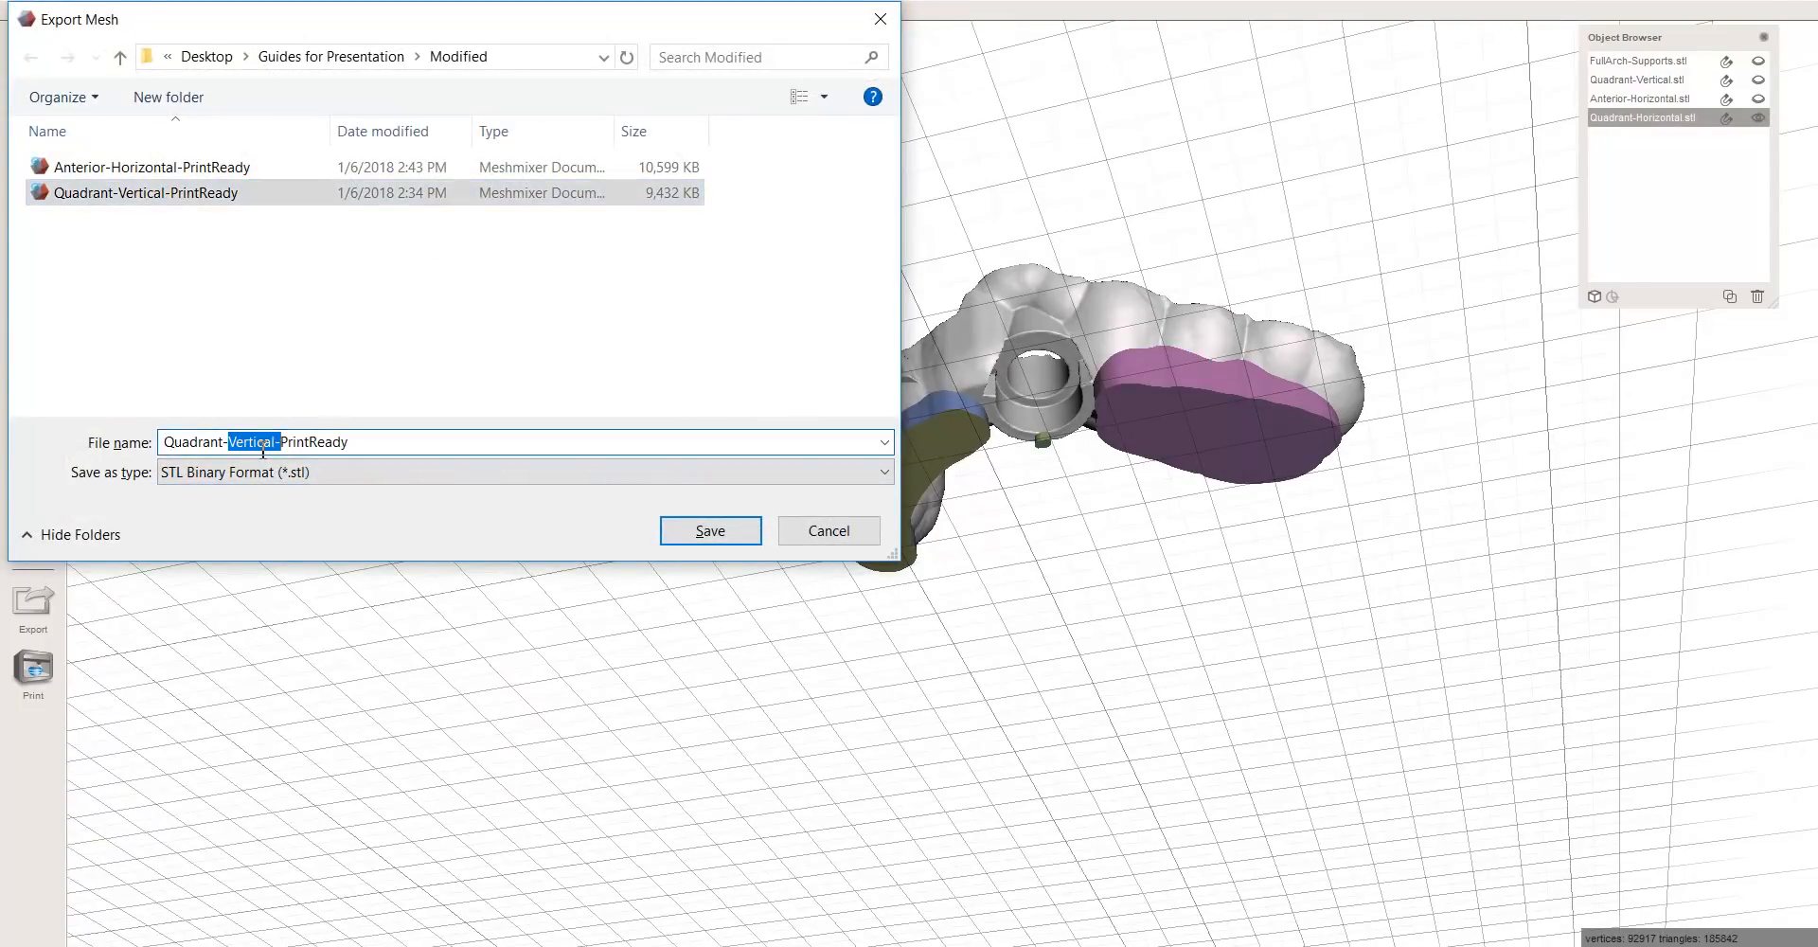
pyautogui.write('Horizona')
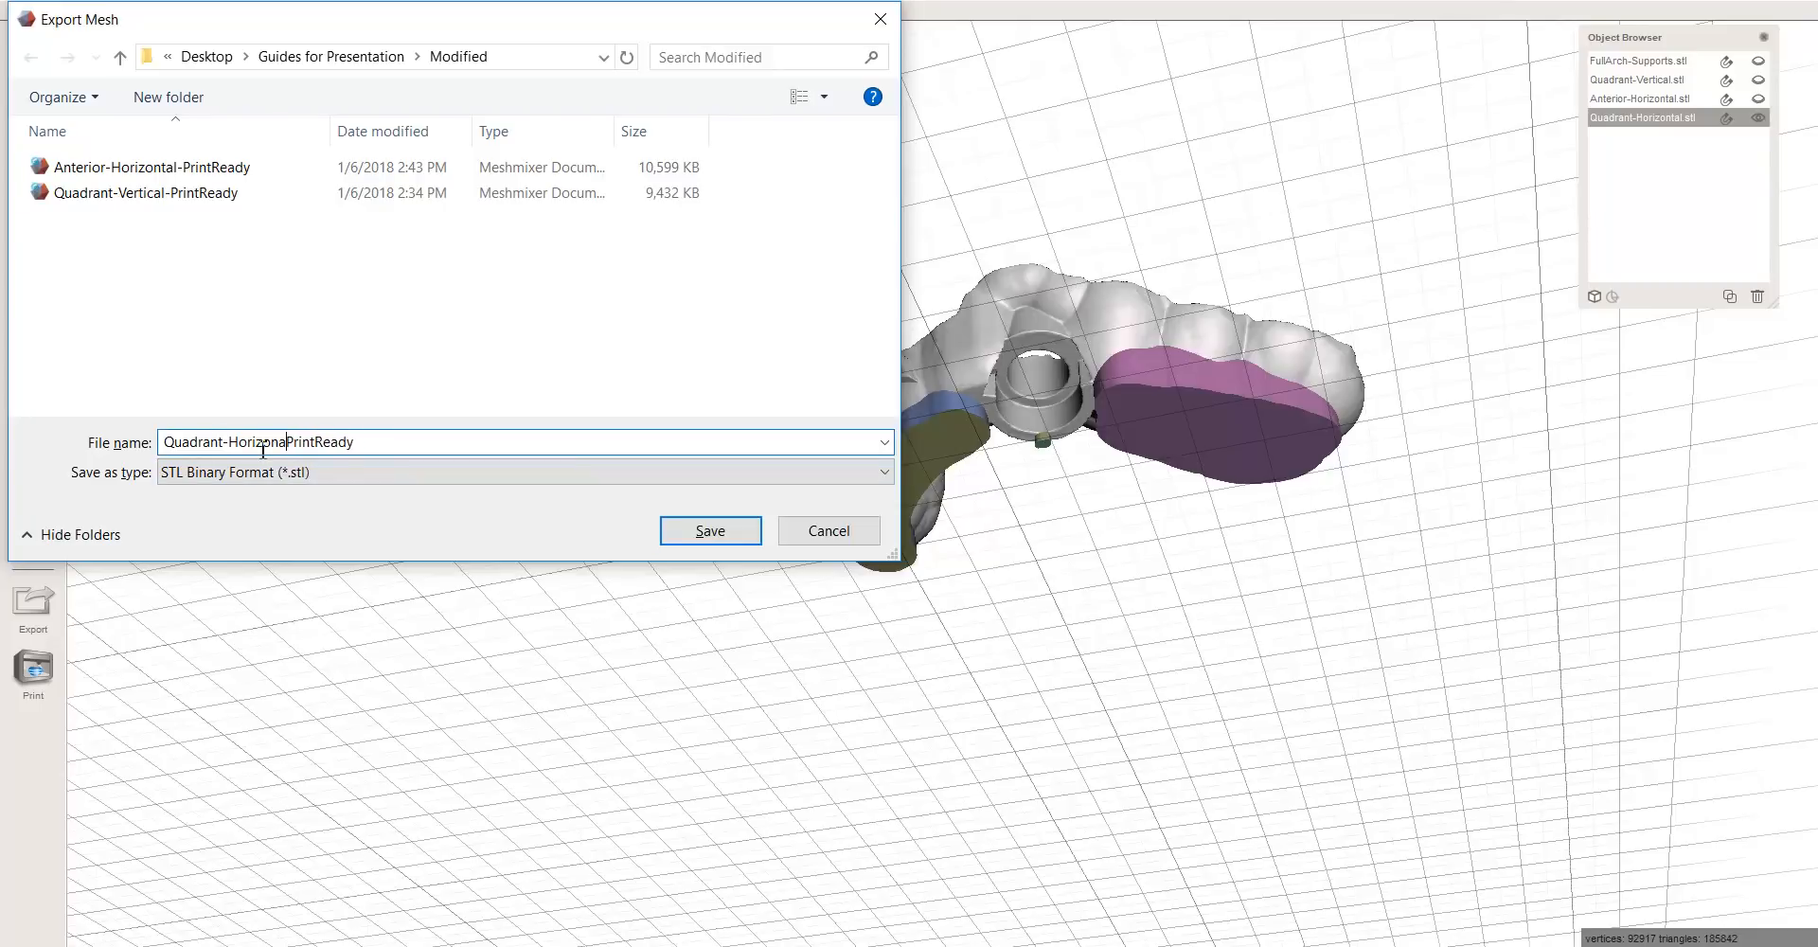
pyautogui.press('BackSpace')
pyautogui.write('tal-')
pyautogui.click(748, 528)
# - Show only the FullArch-Supports guide and export it as the binary STL FullArch-Supports-PrintReady in the Modified folder
pyautogui.moveTo(912, 259); pyautogui.dragTo(923, 383, button='right')
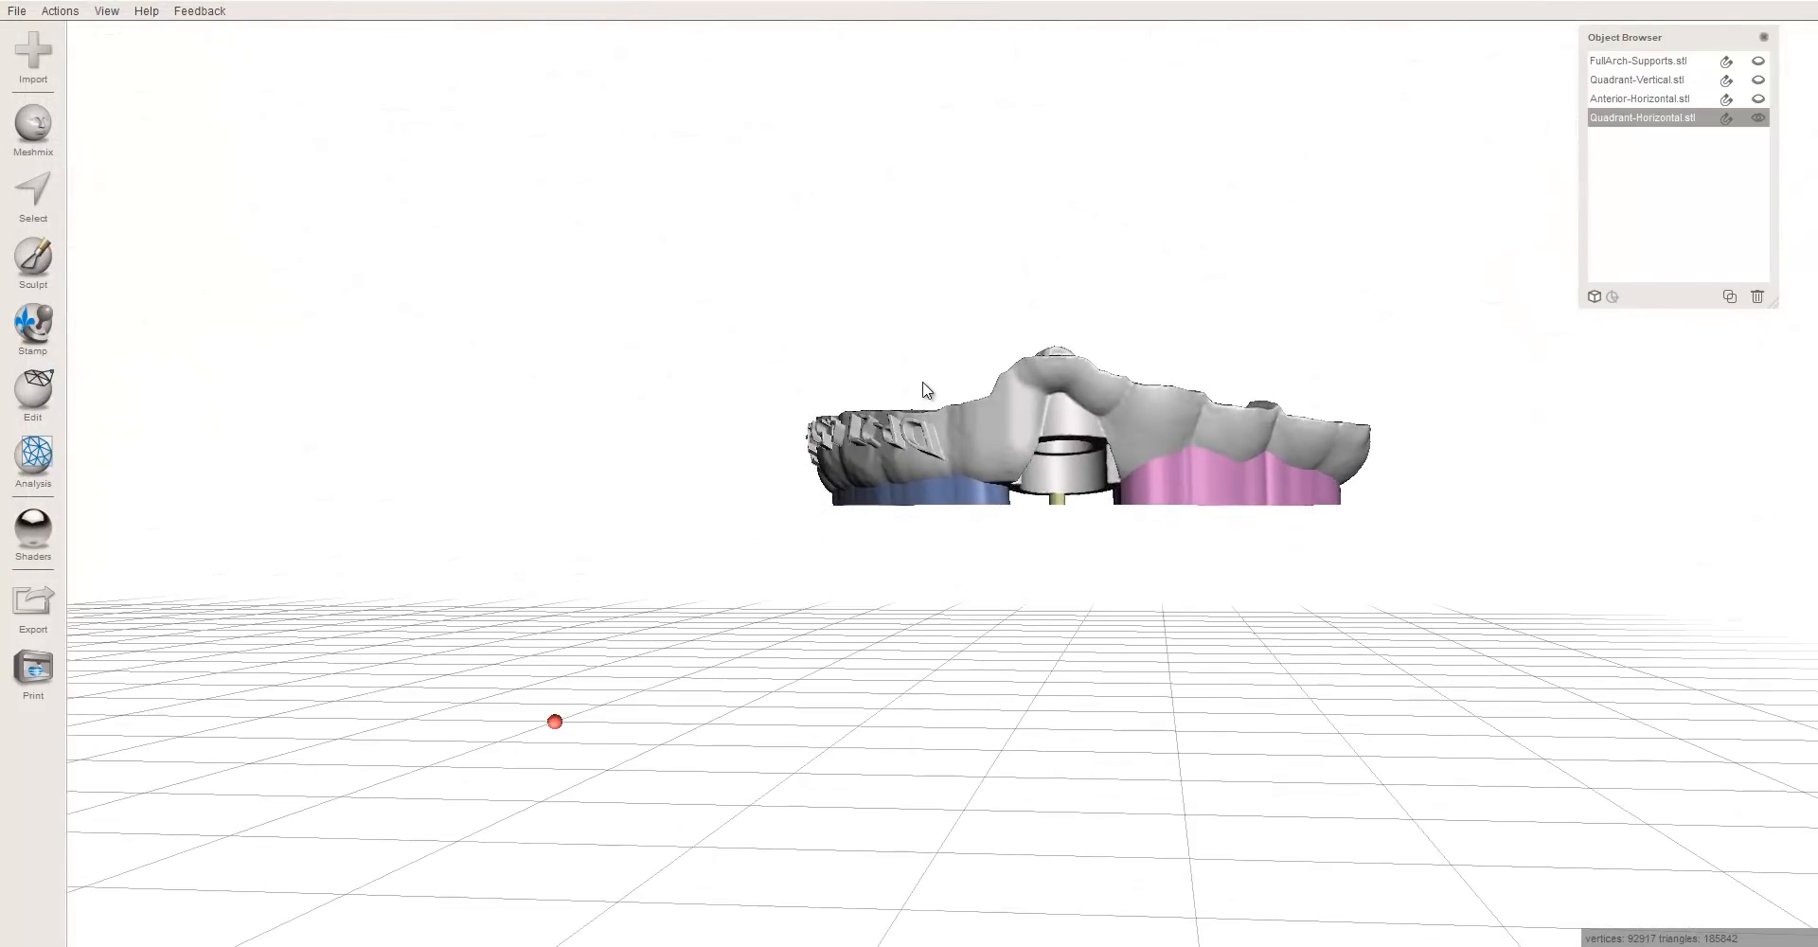
pyautogui.click(1653, 61)
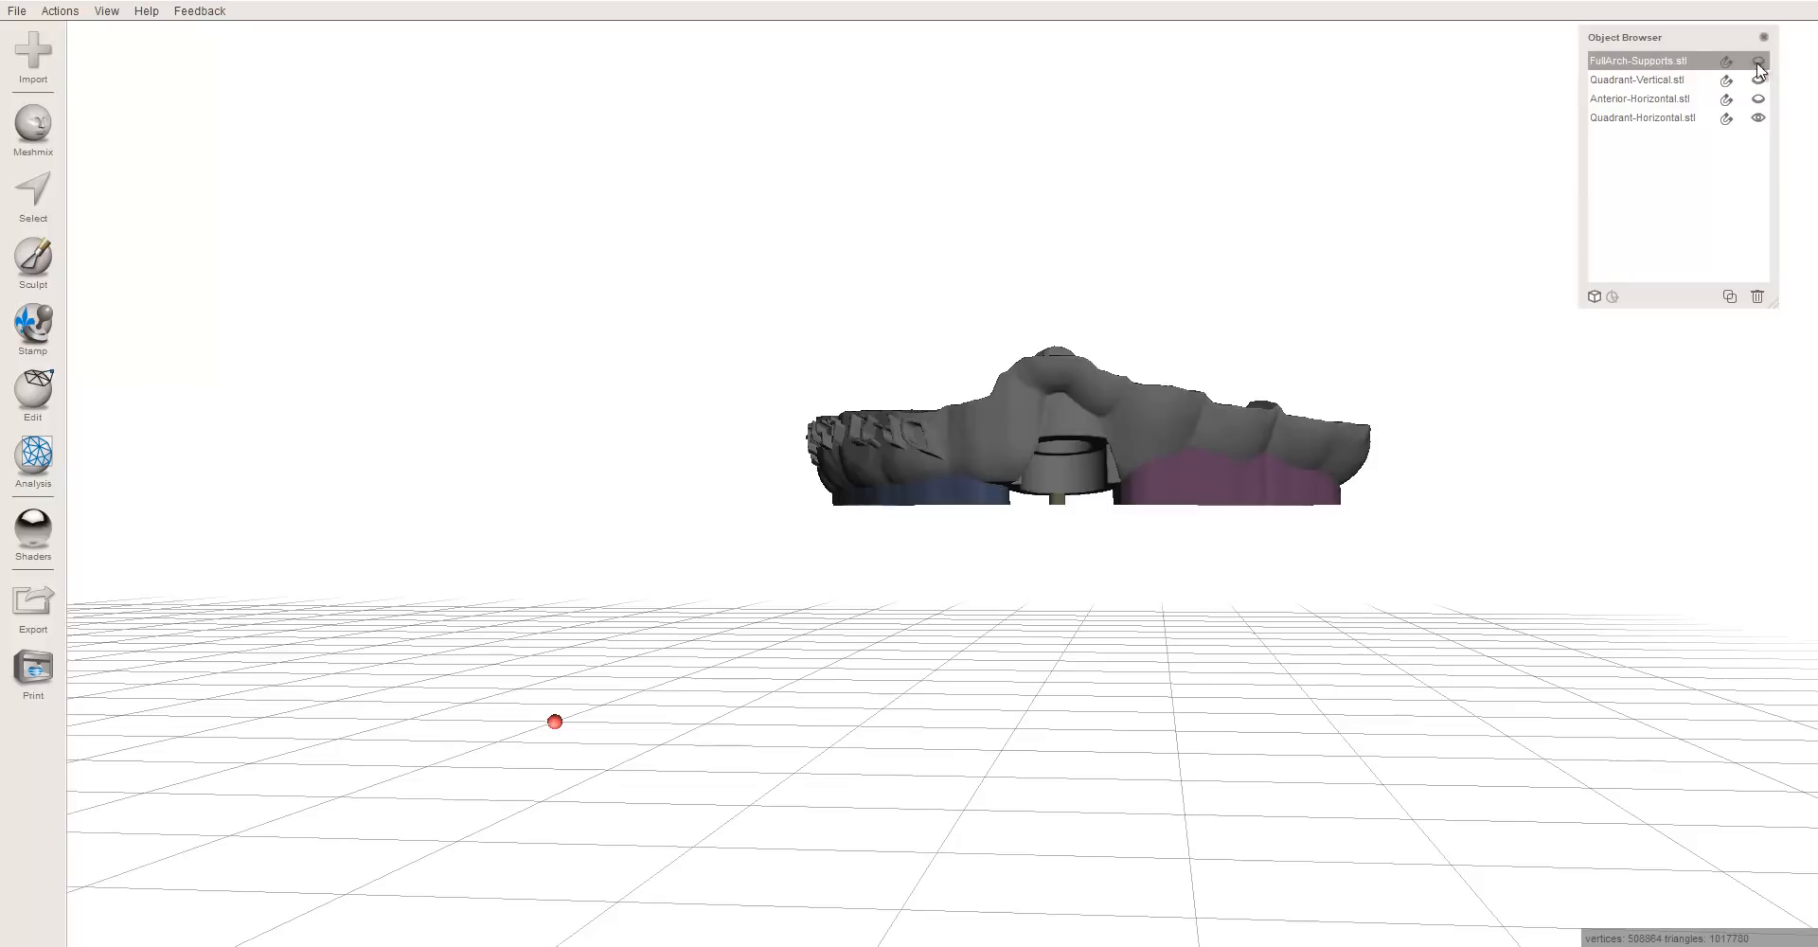
pyautogui.click(1758, 118)
pyautogui.moveTo(1020, 339); pyautogui.dragTo(1032, 526, button='right')
pyautogui.click(90, 114)
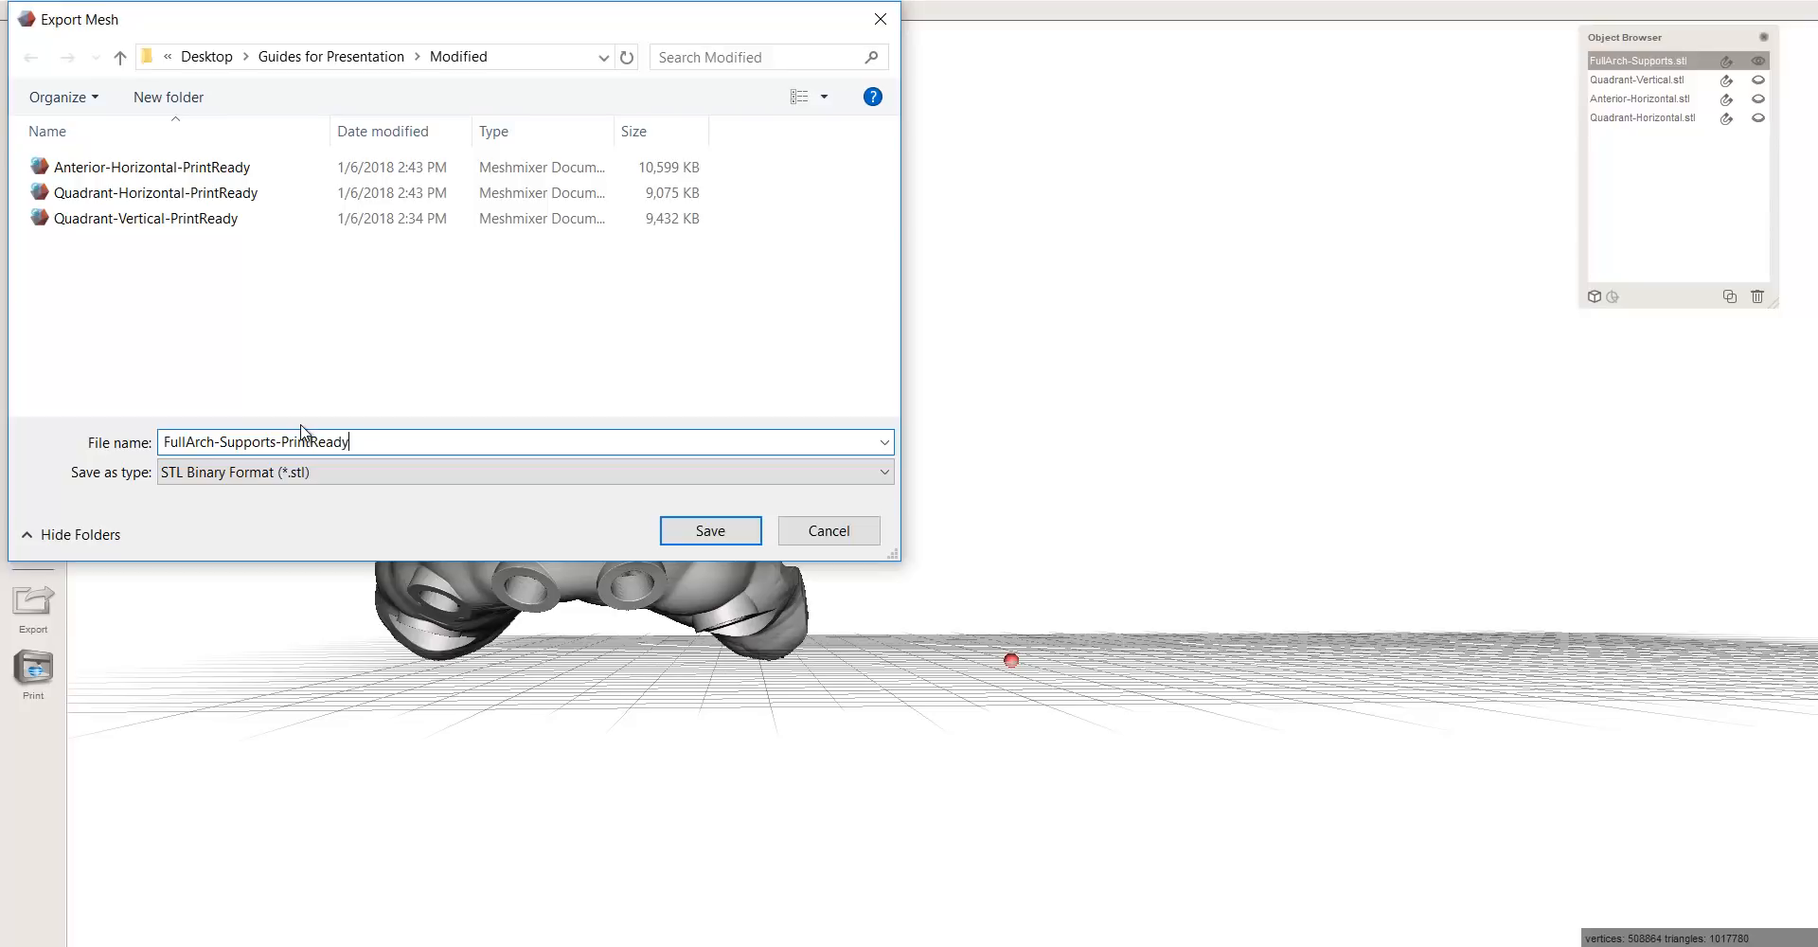
pyautogui.press('Return')
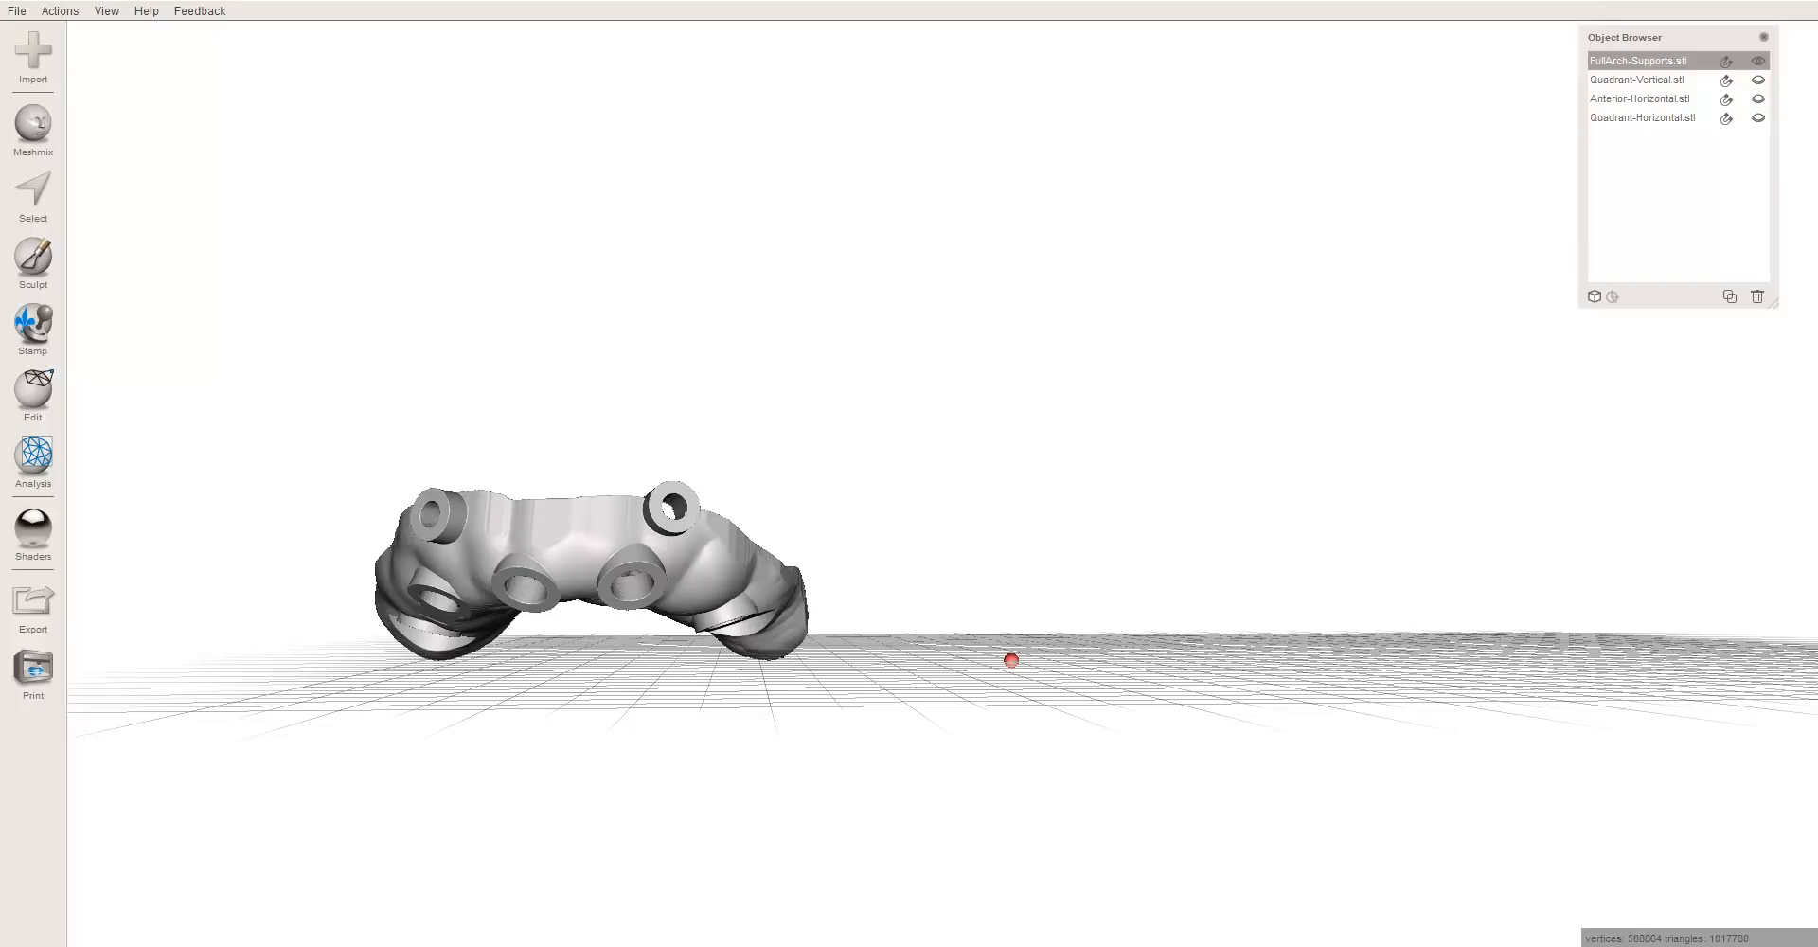
# - Switch to the Guides for Presentation folder, bring its file names into view, and bring up RayWare beside it
pyautogui.hotkey('alt', 'Tab')
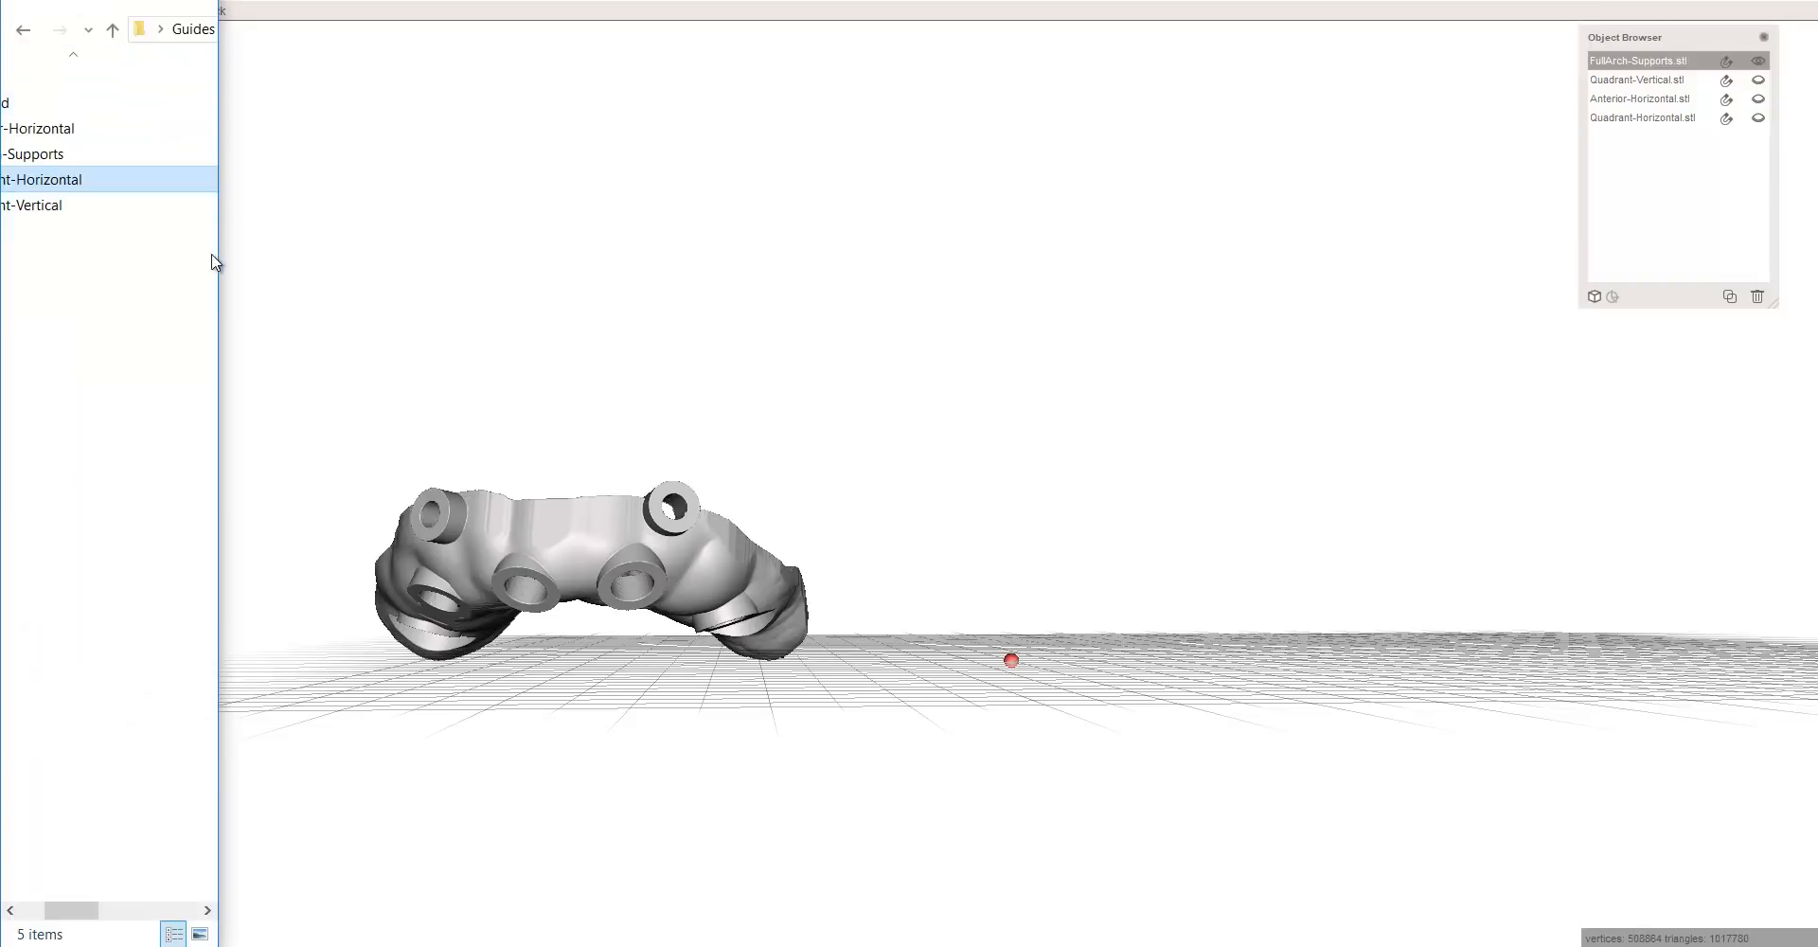
pyautogui.moveTo(218, 253); pyautogui.dragTo(281, 259)
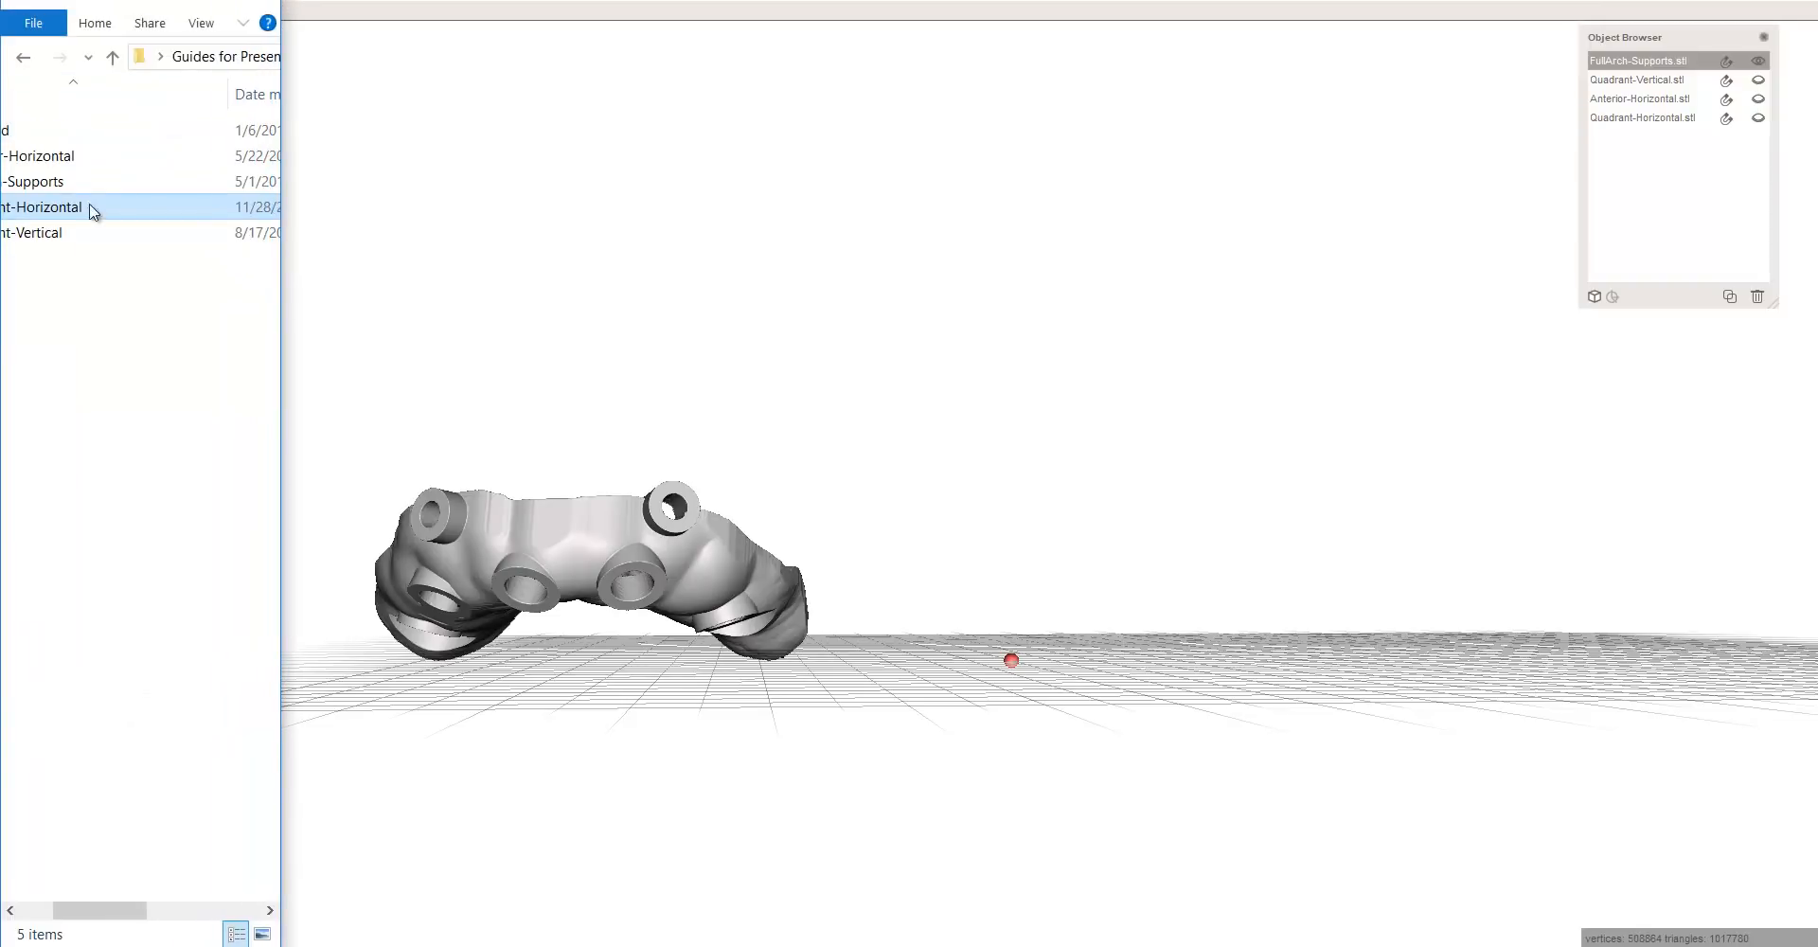
pyautogui.moveTo(81, 909); pyautogui.dragTo(5, 905)
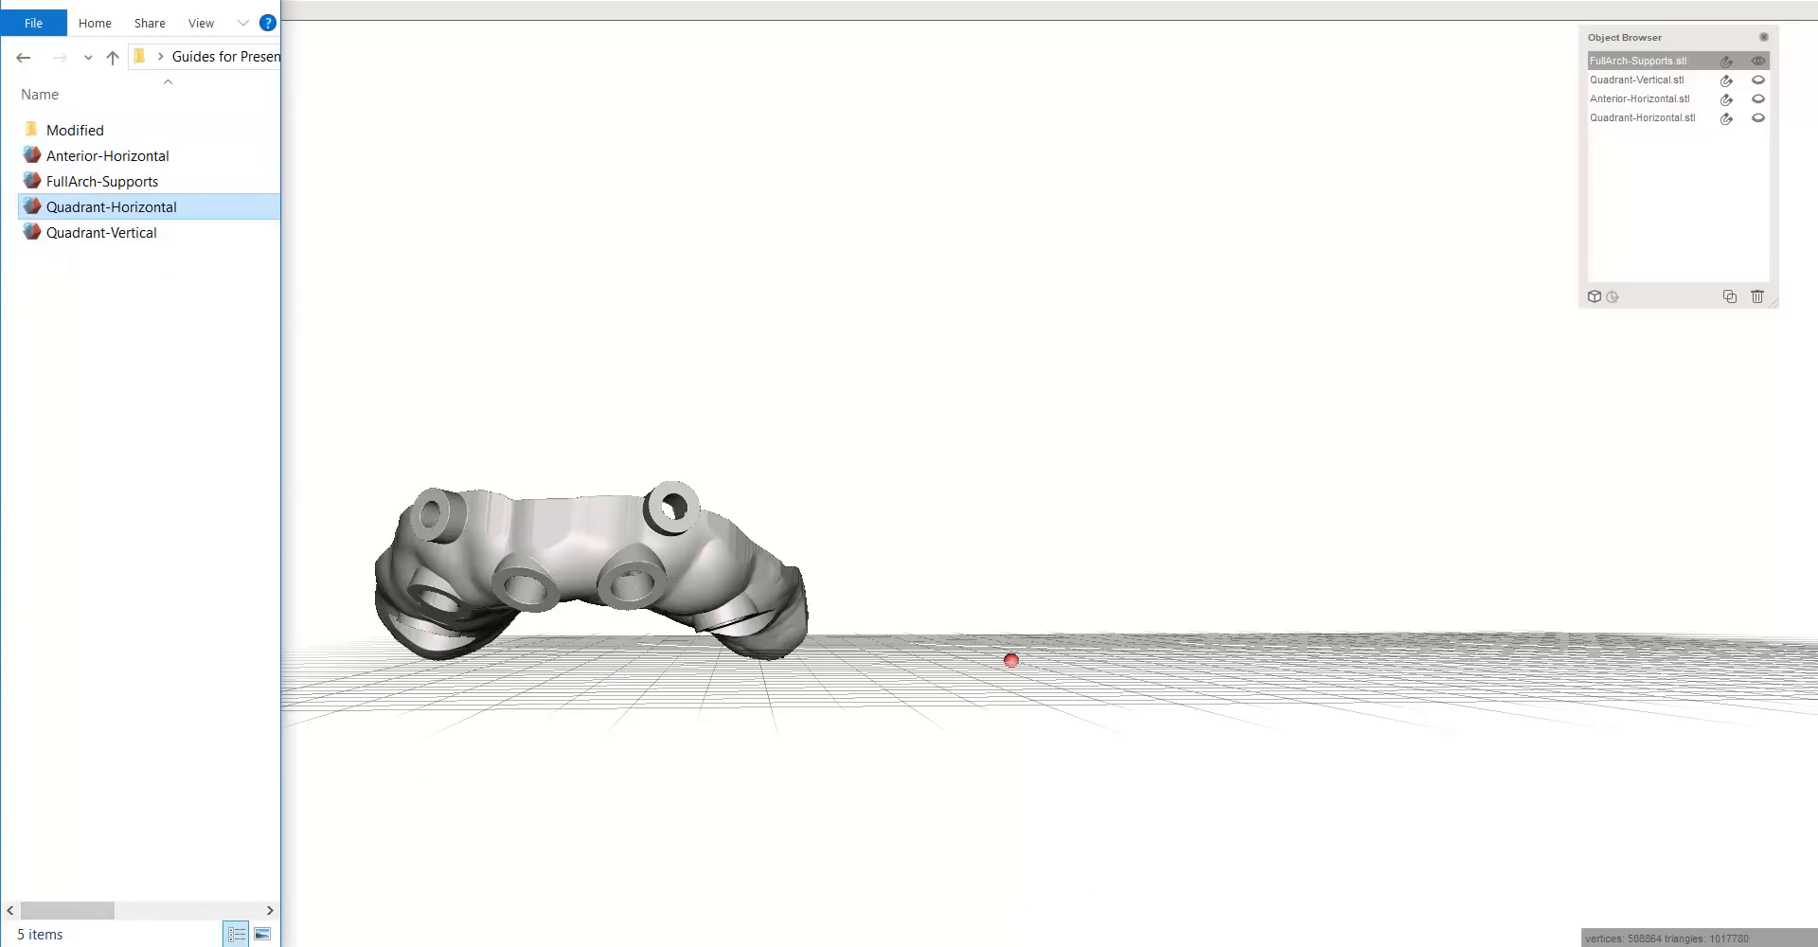
pyautogui.hotkey('alt', 'Tab')
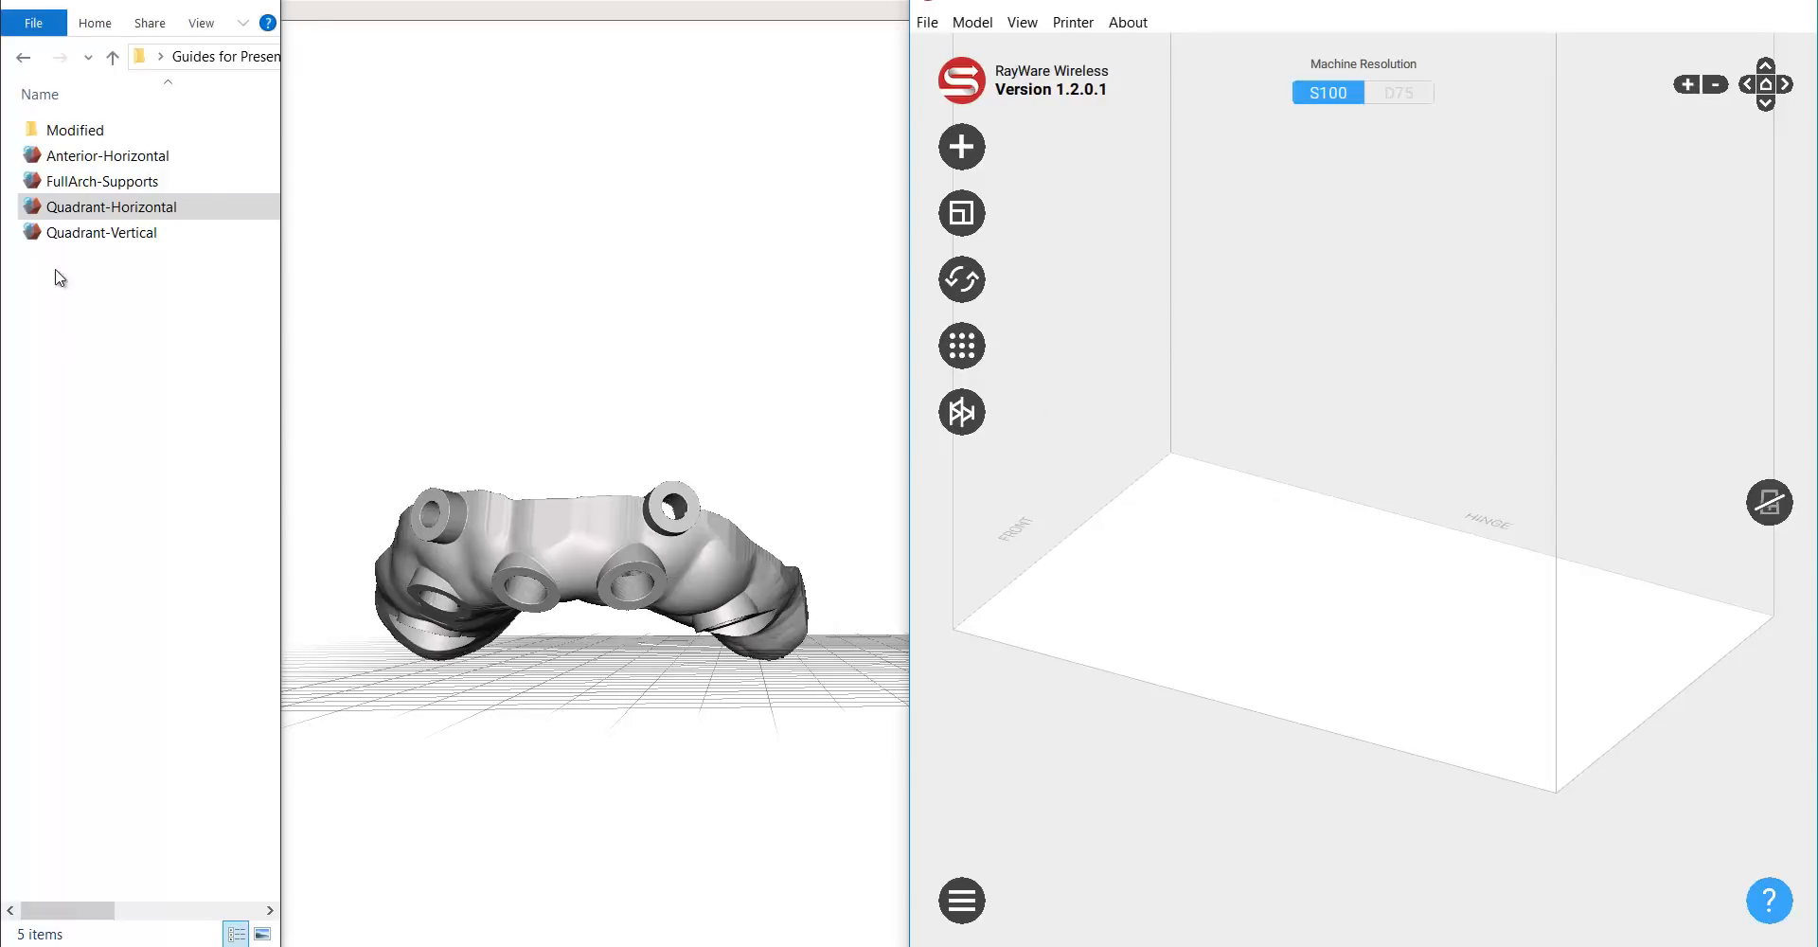
pyautogui.moveTo(161, 289); pyautogui.dragTo(1307, 611)
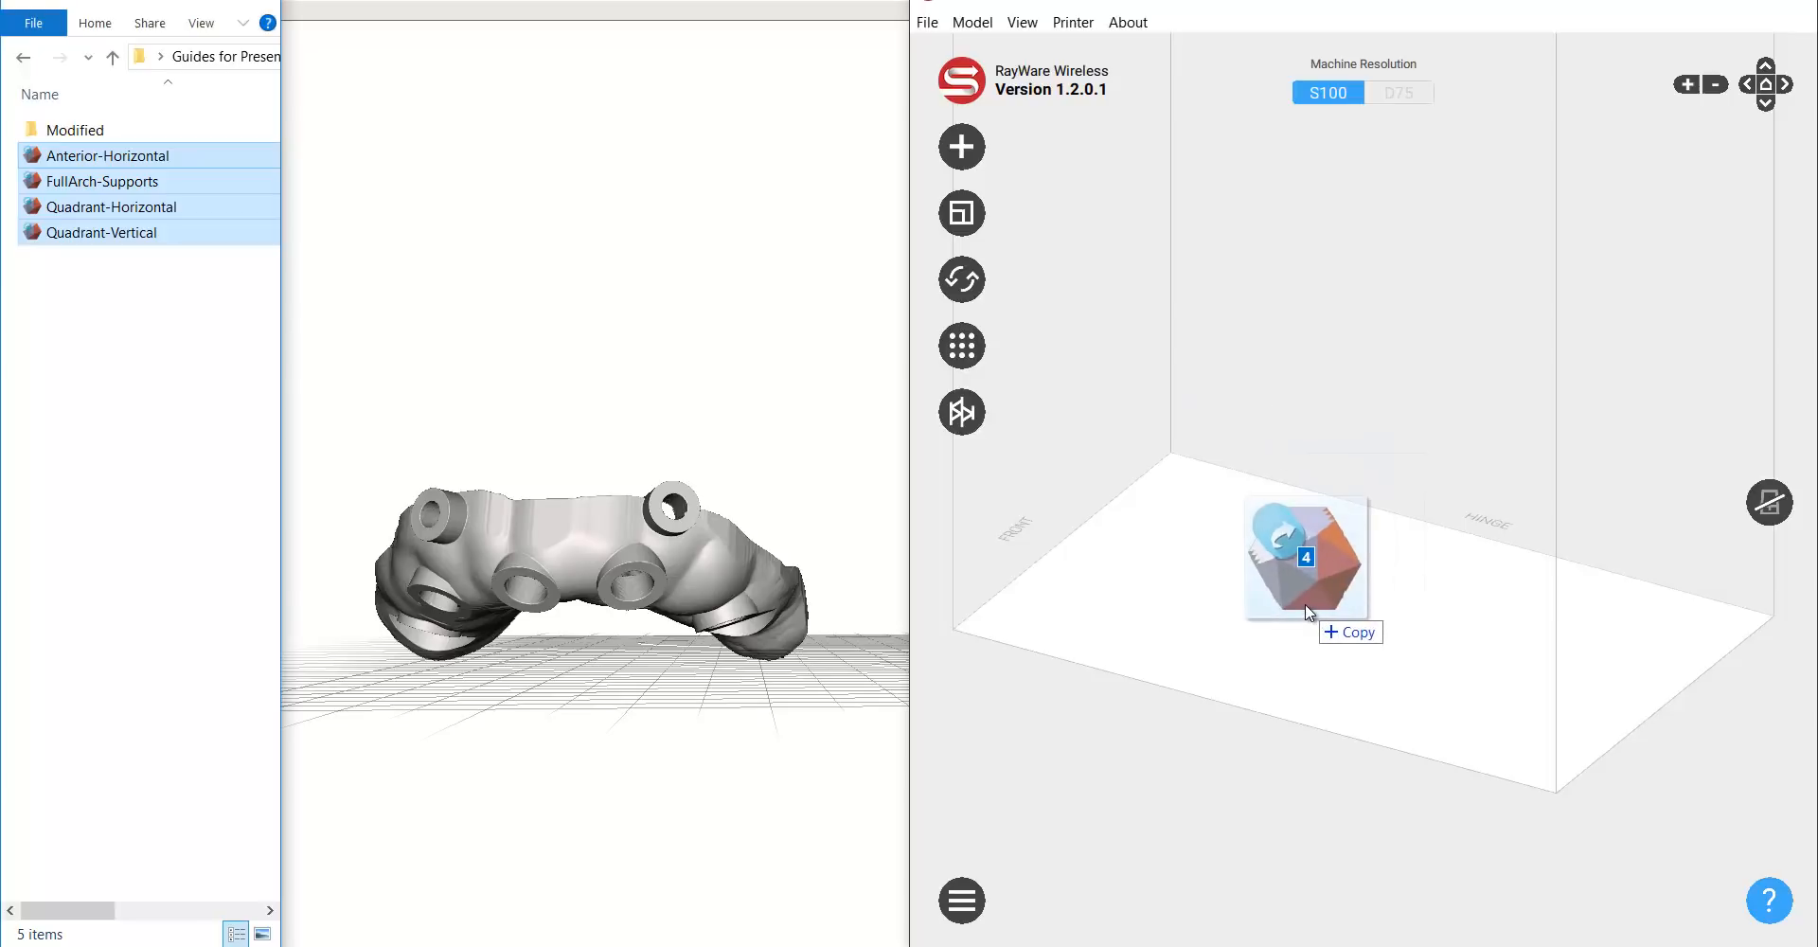
pyautogui.moveTo(1231, 557); pyautogui.dragTo(101, 284)
pyautogui.click(102, 284)
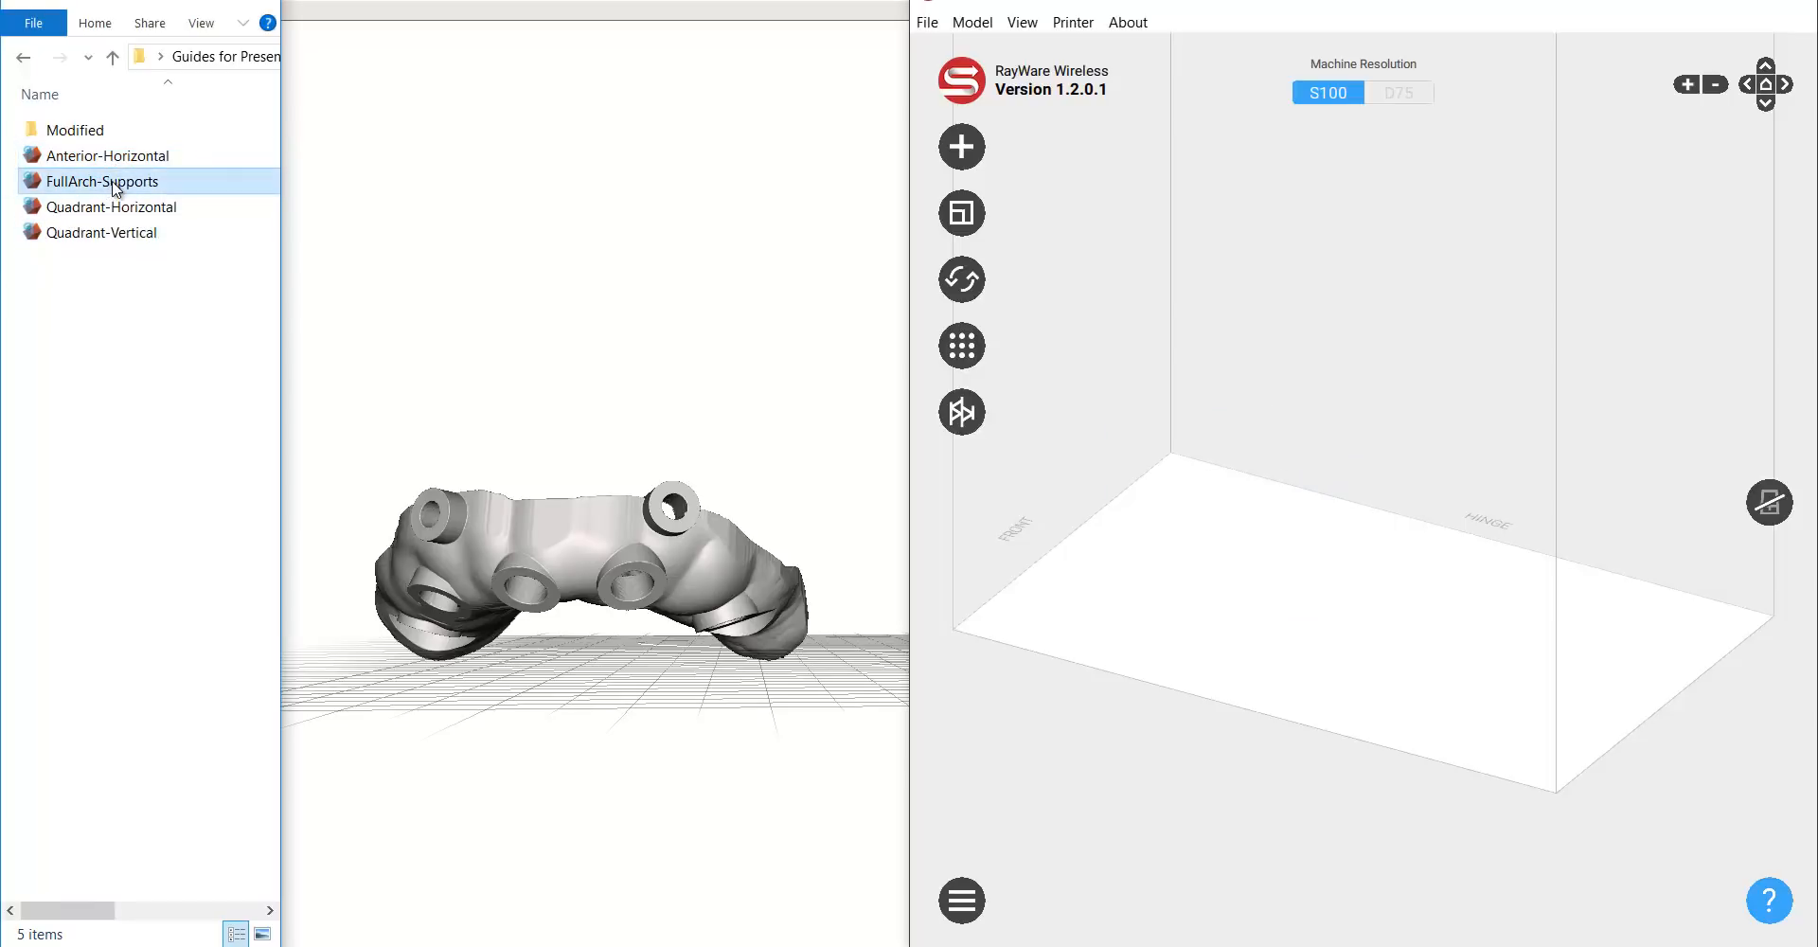
# - Load FullArch-Supports from the folder into the RayWare build area and view it from several sides
pyautogui.moveTo(112, 181); pyautogui.dragTo(1229, 579)
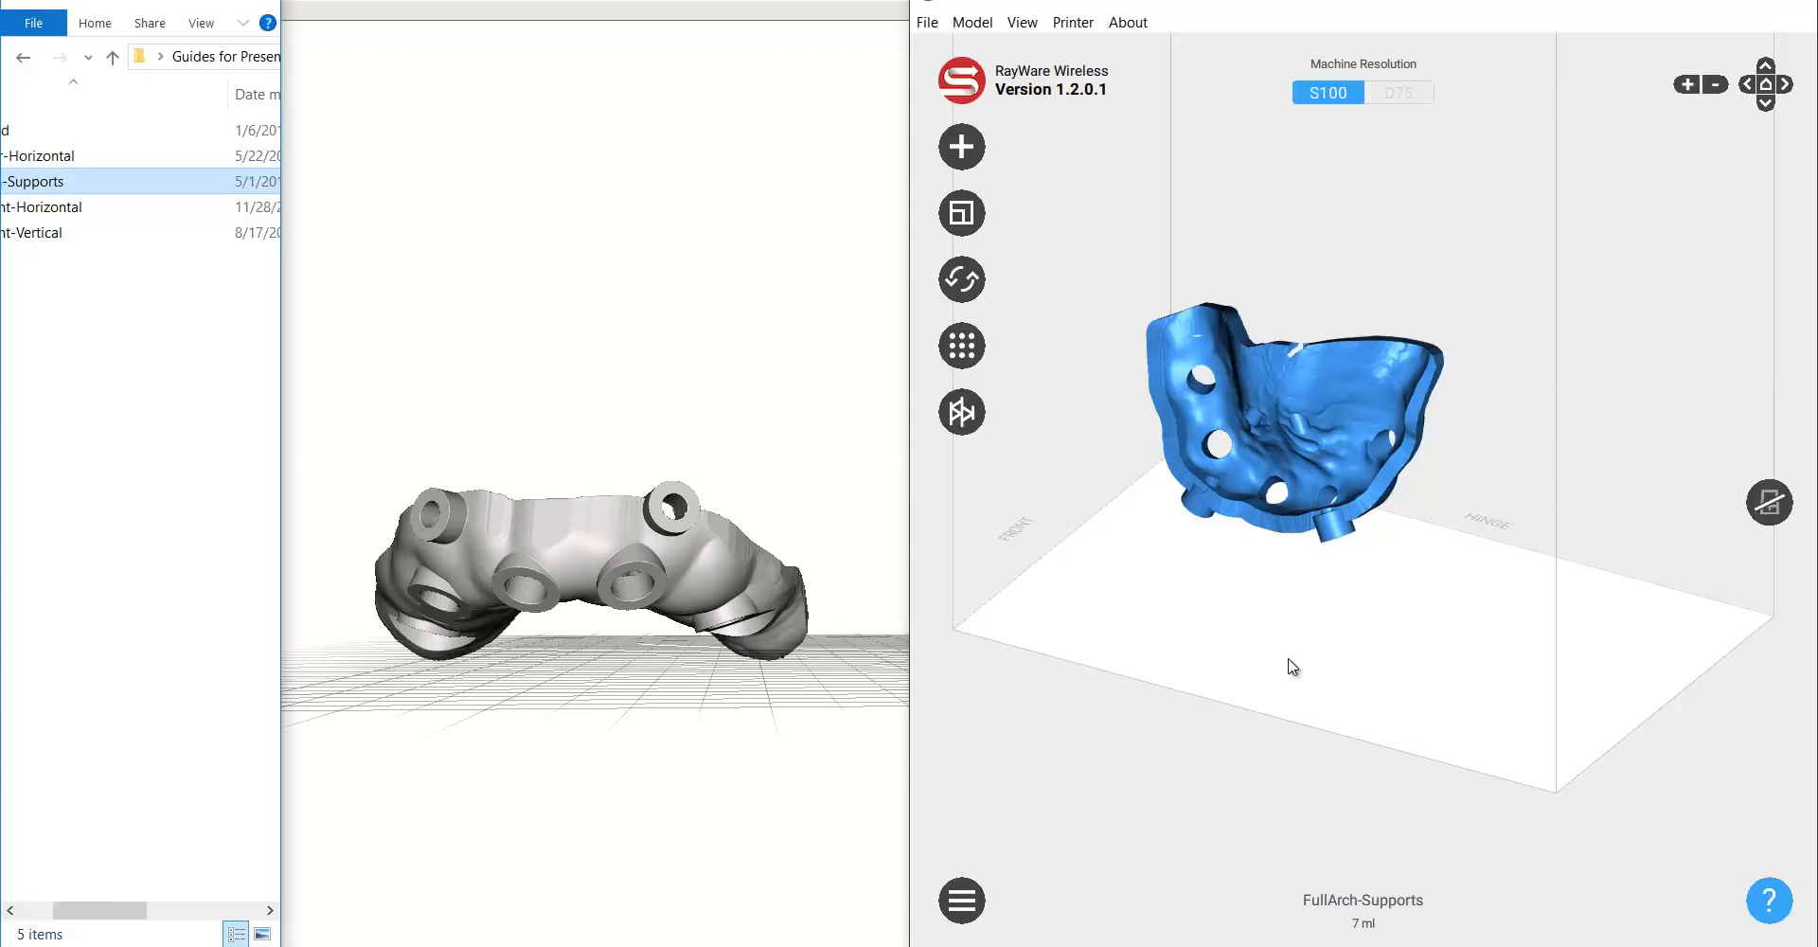
pyautogui.moveTo(1416, 692); pyautogui.dragTo(1318, 653)
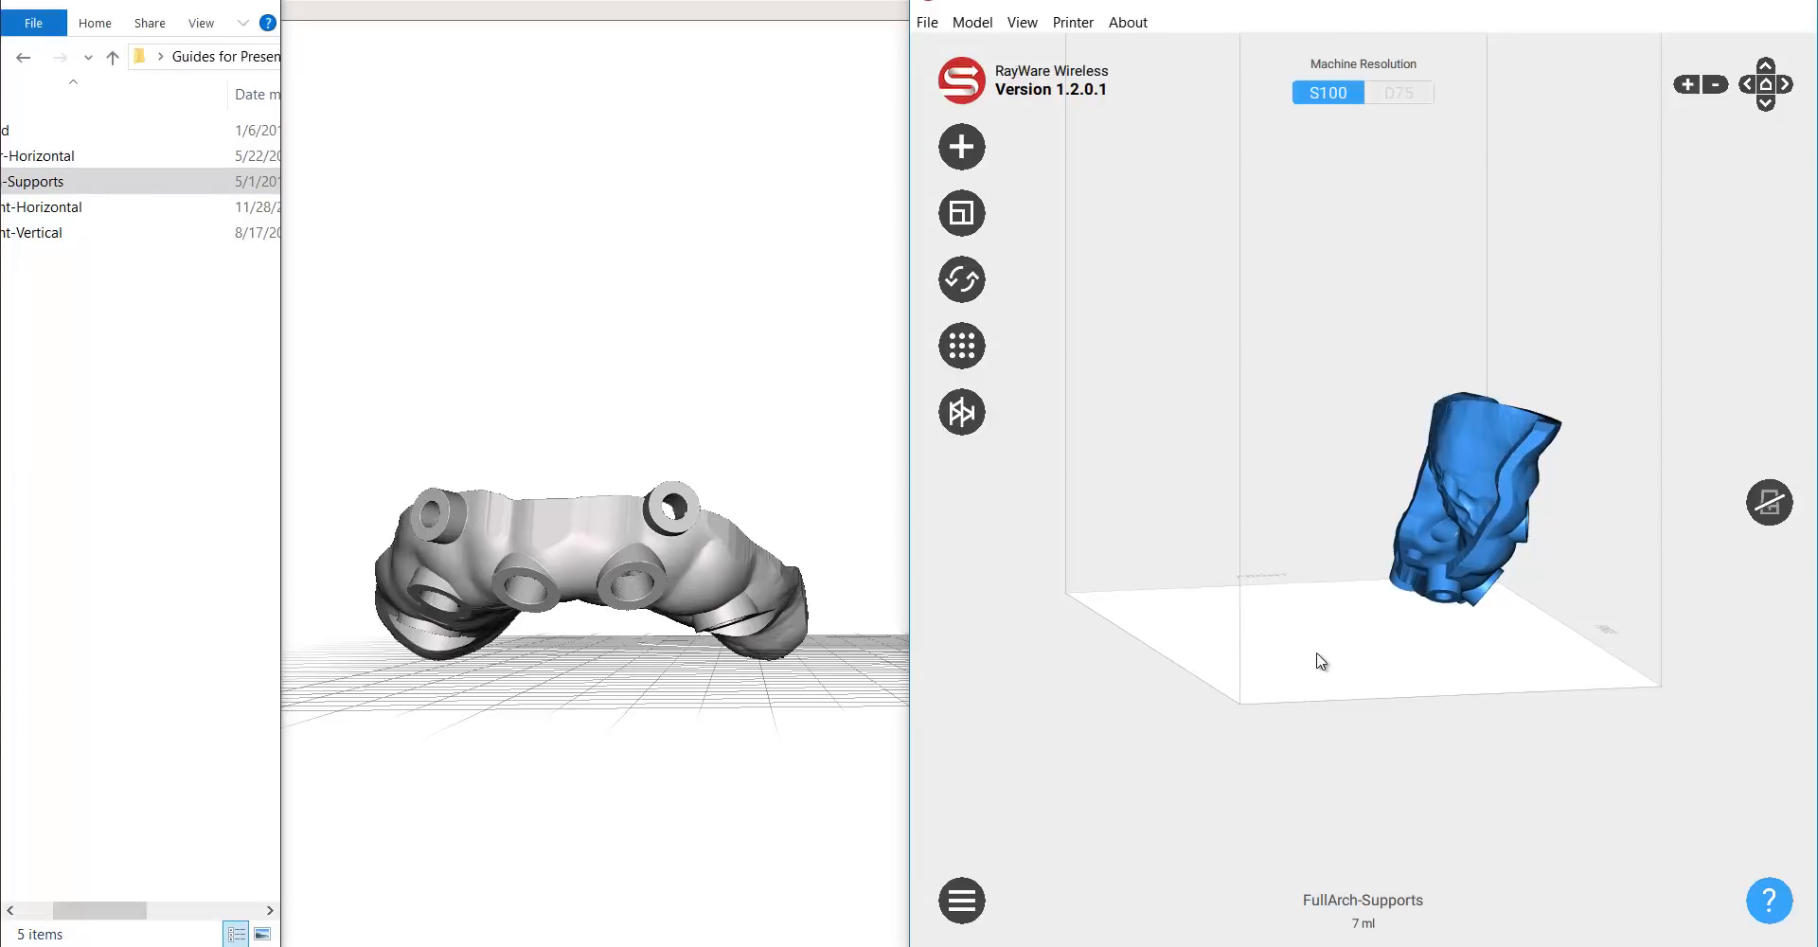
pyautogui.moveTo(1531, 578); pyautogui.dragTo(1182, 603)
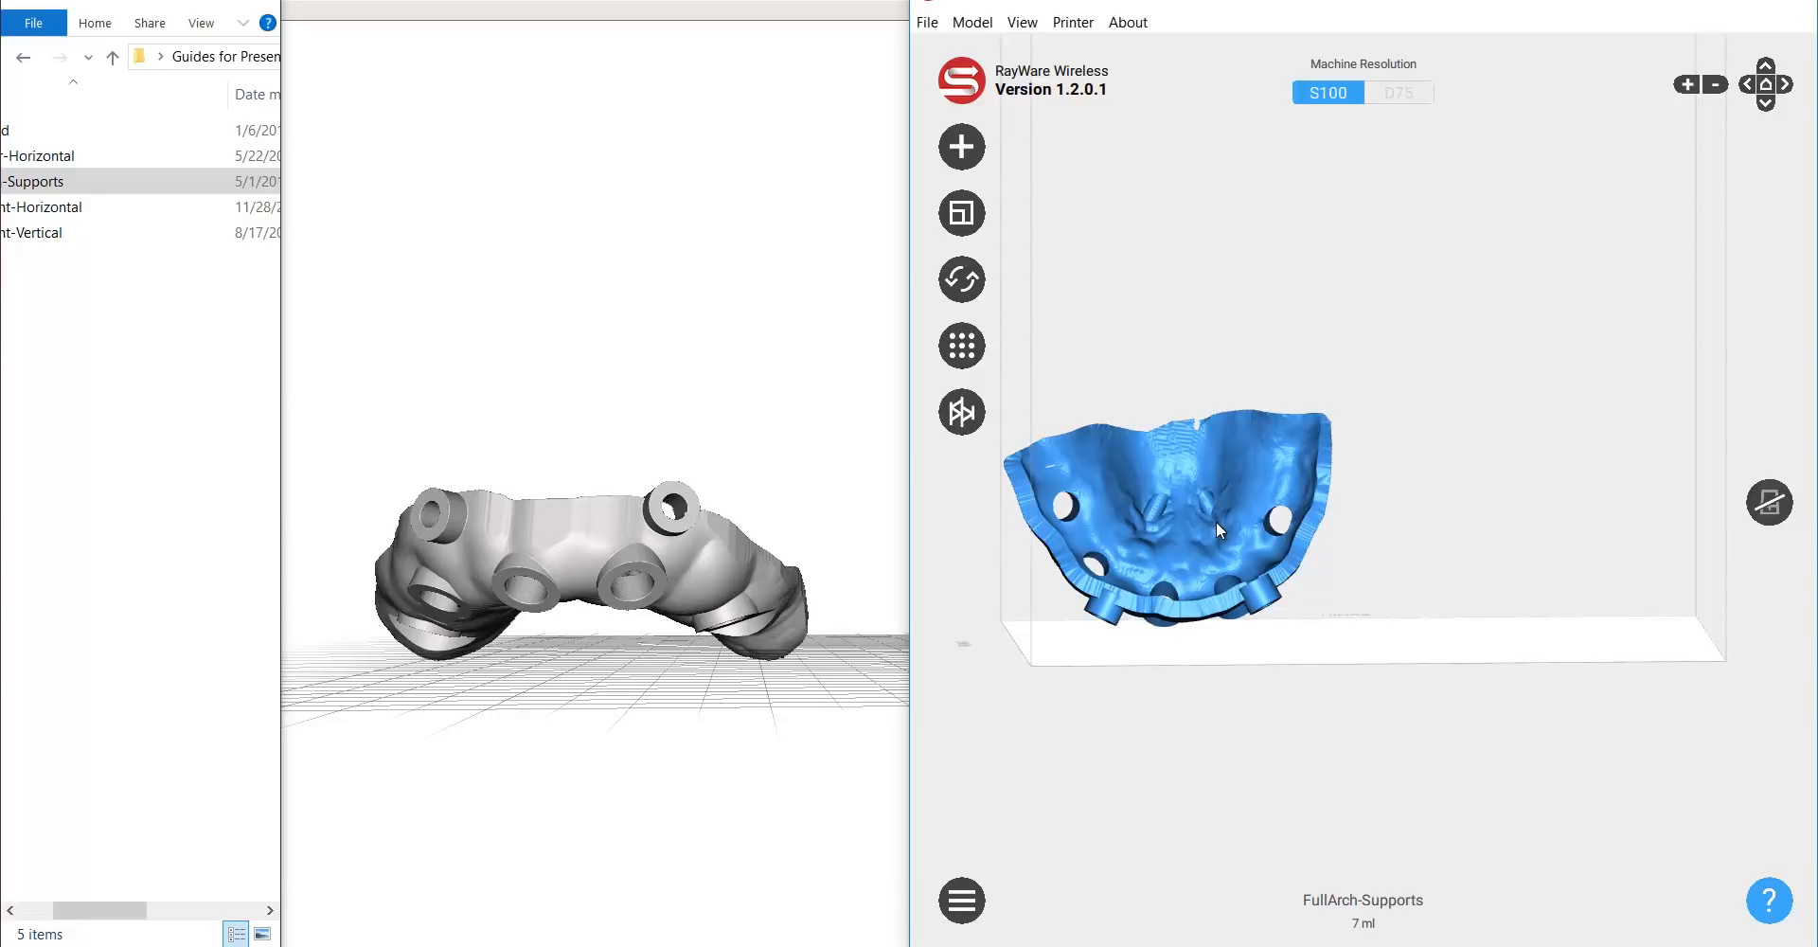
pyautogui.moveTo(1214, 531); pyautogui.dragTo(1515, 499)
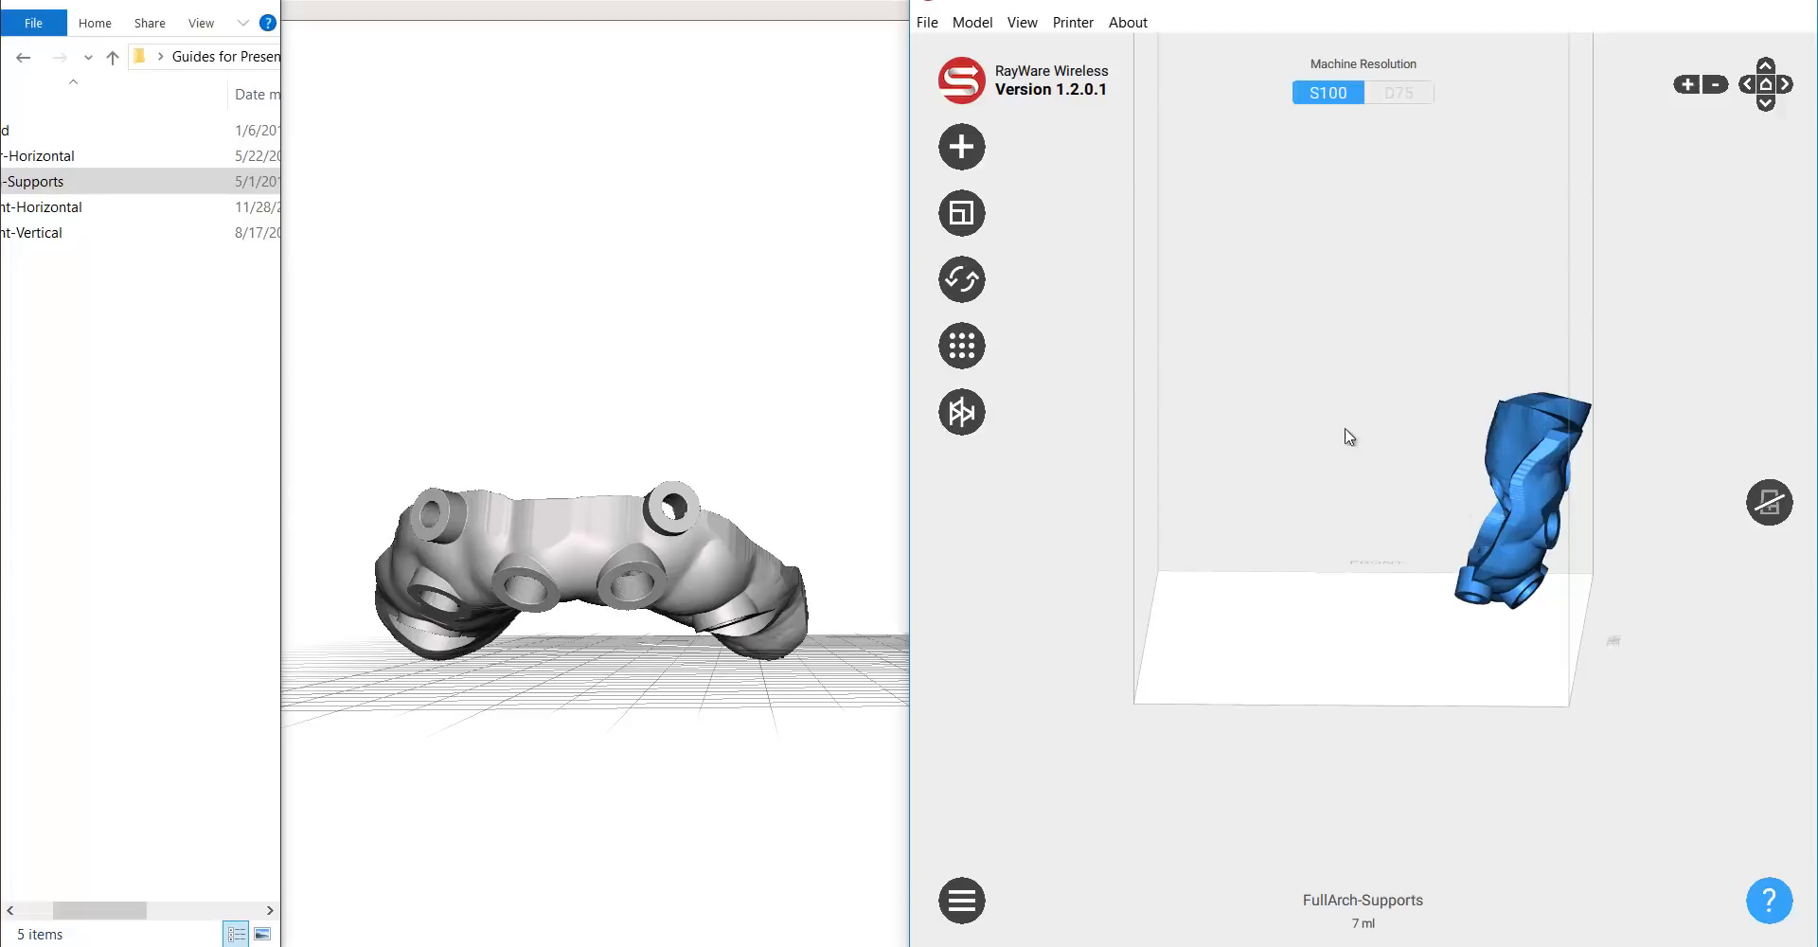
# - Rotate the full-arch guide 90° about Y, followed by another -30° about the same axis
pyautogui.click(962, 280)
pyautogui.click(1084, 304)
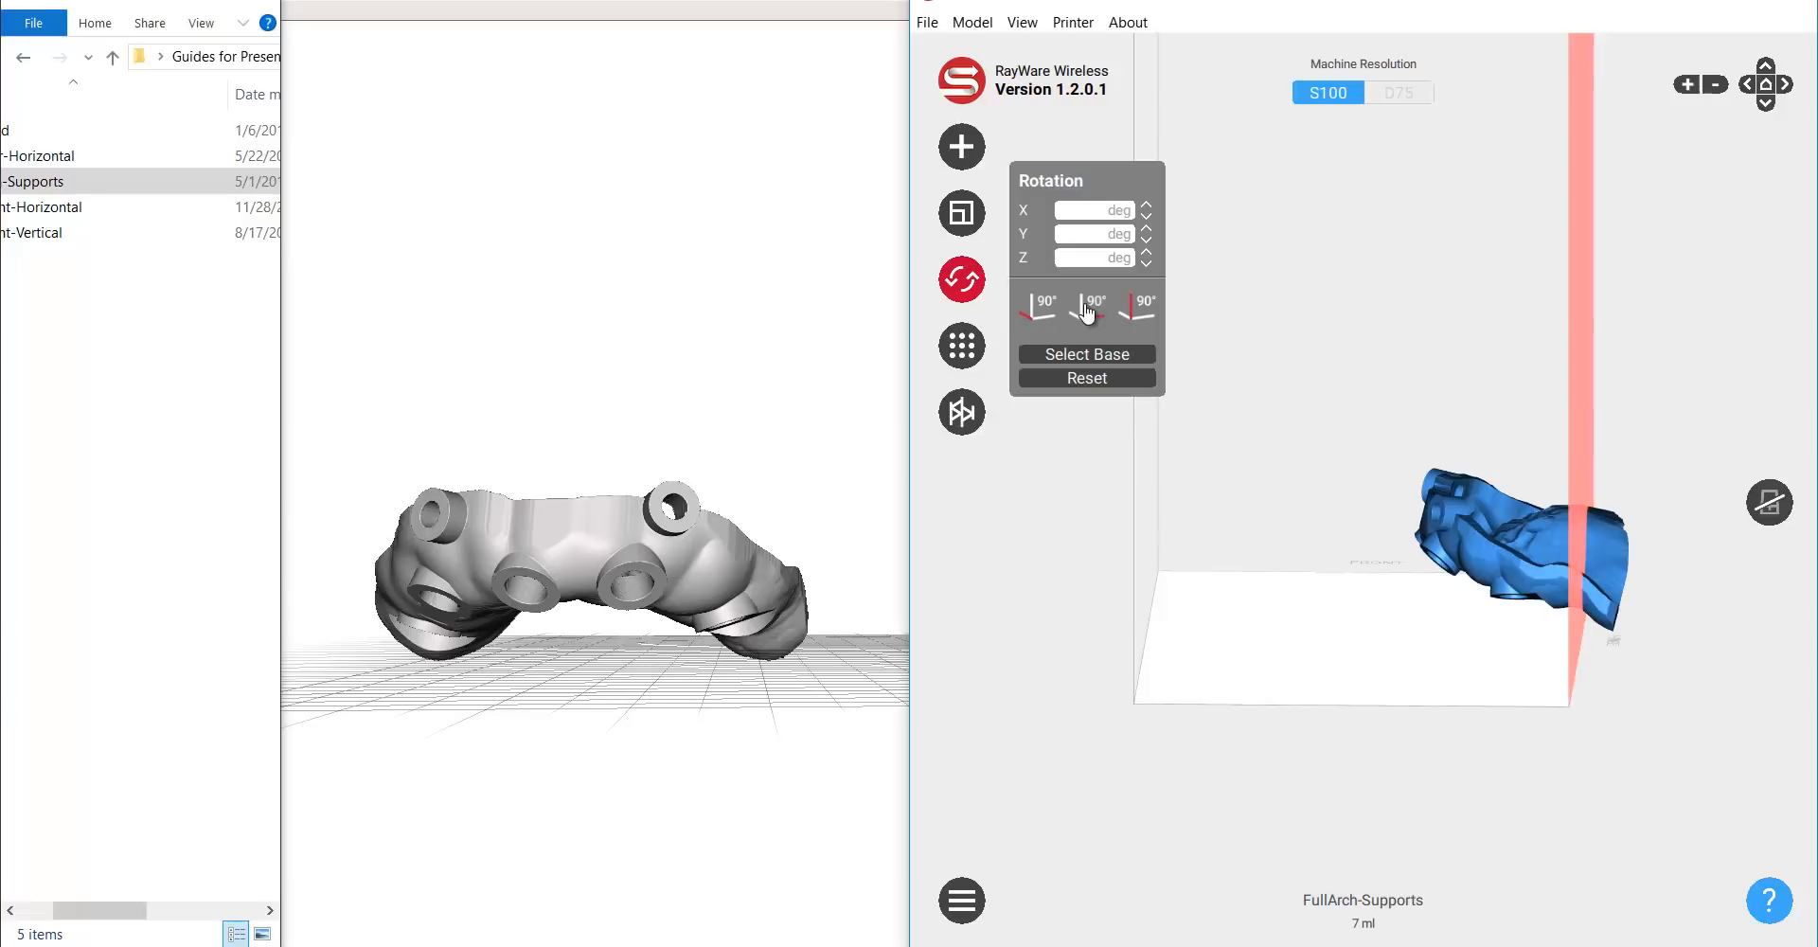
pyautogui.moveTo(1562, 410); pyautogui.dragTo(1585, 414)
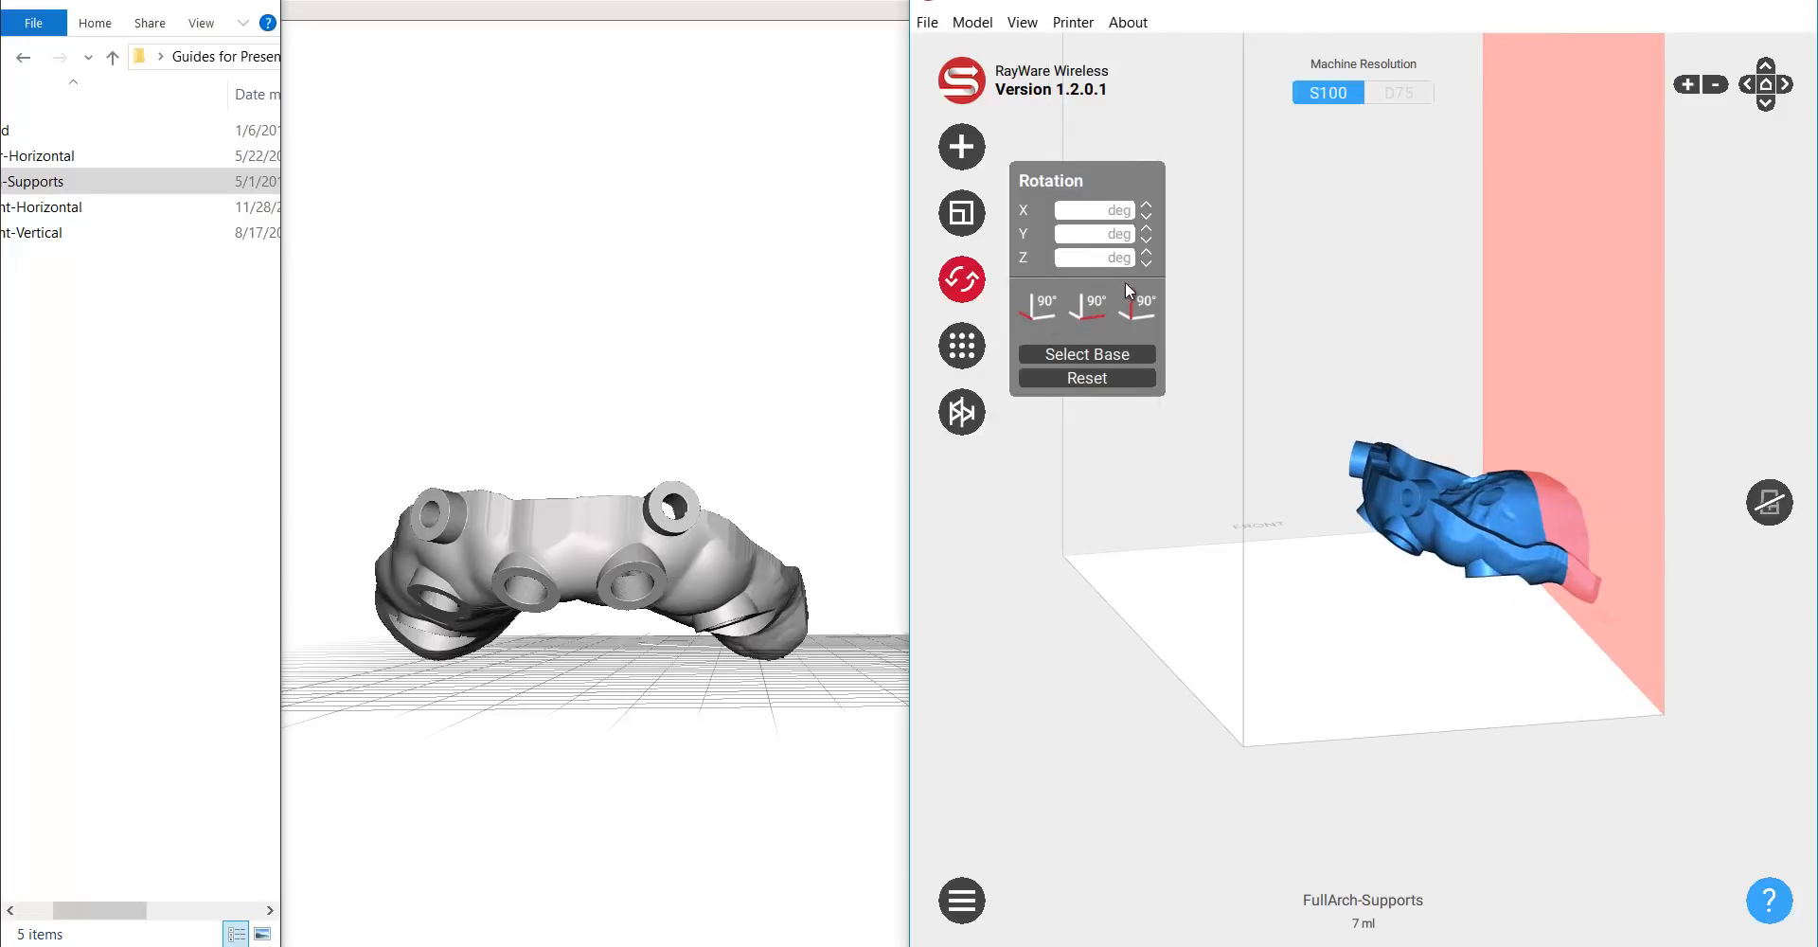
pyautogui.click(1105, 234)
pyautogui.write('-30')
pyautogui.press('Return')
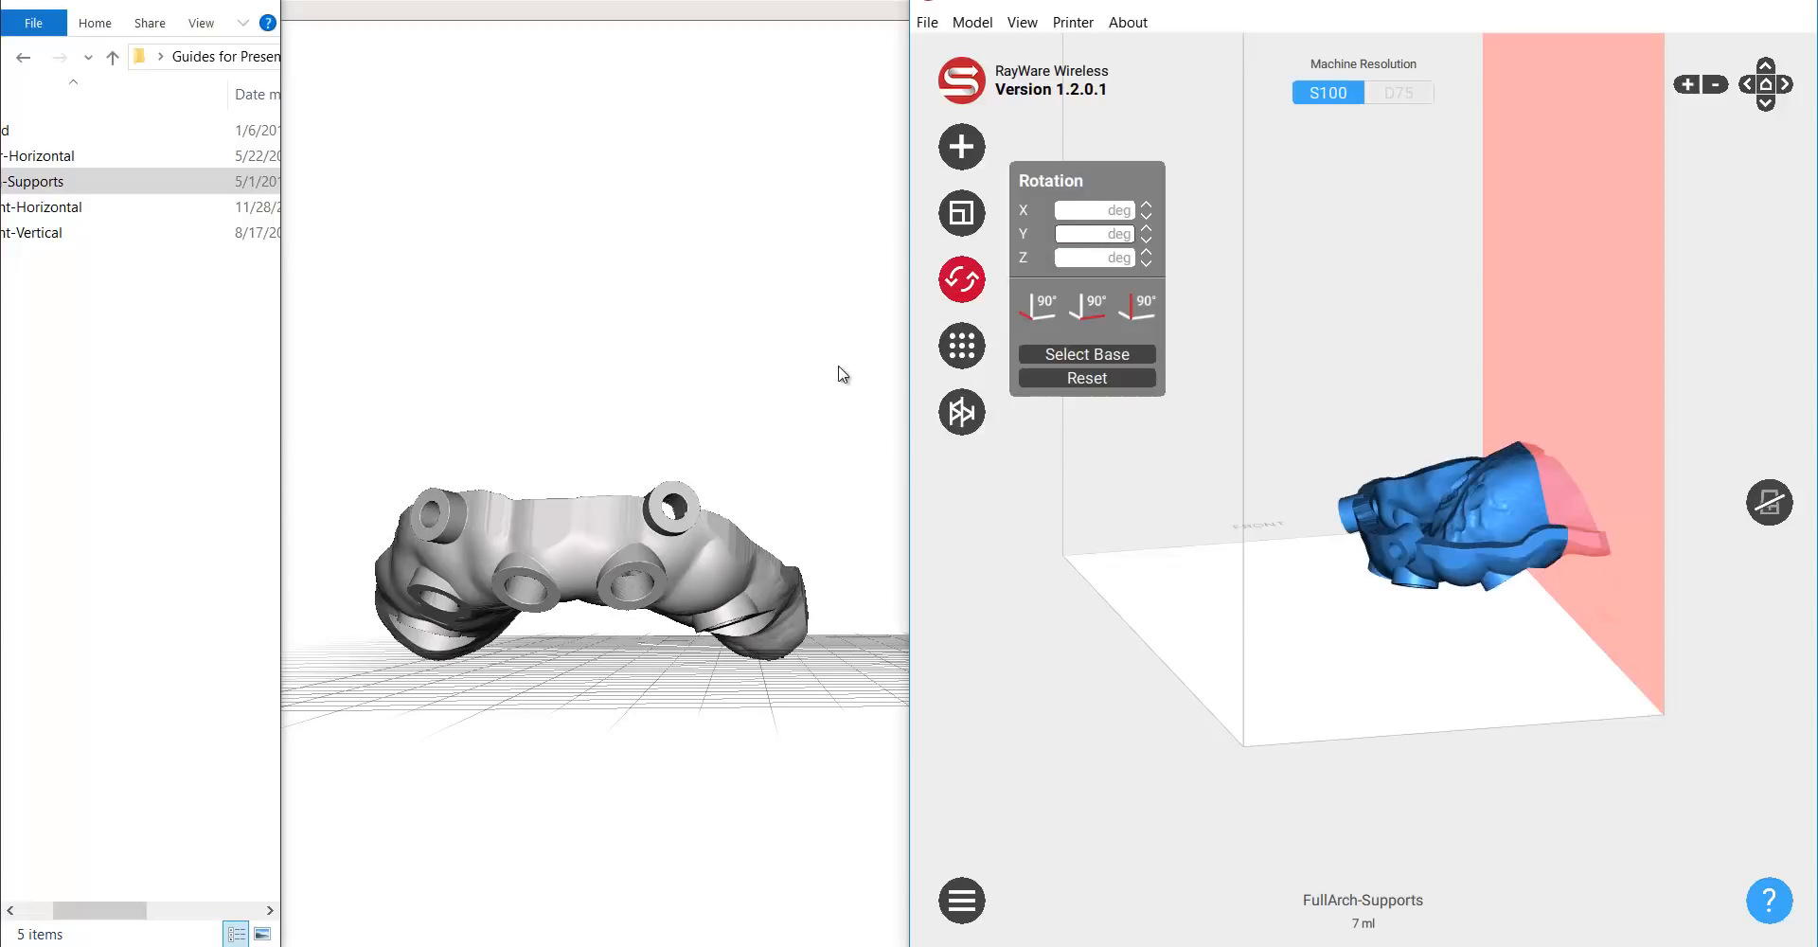
# - Tilt the guide further about Y in the negative direction and move it inward onto the build platform
pyautogui.moveTo(1329, 514); pyautogui.dragTo(1292, 682, button='right')
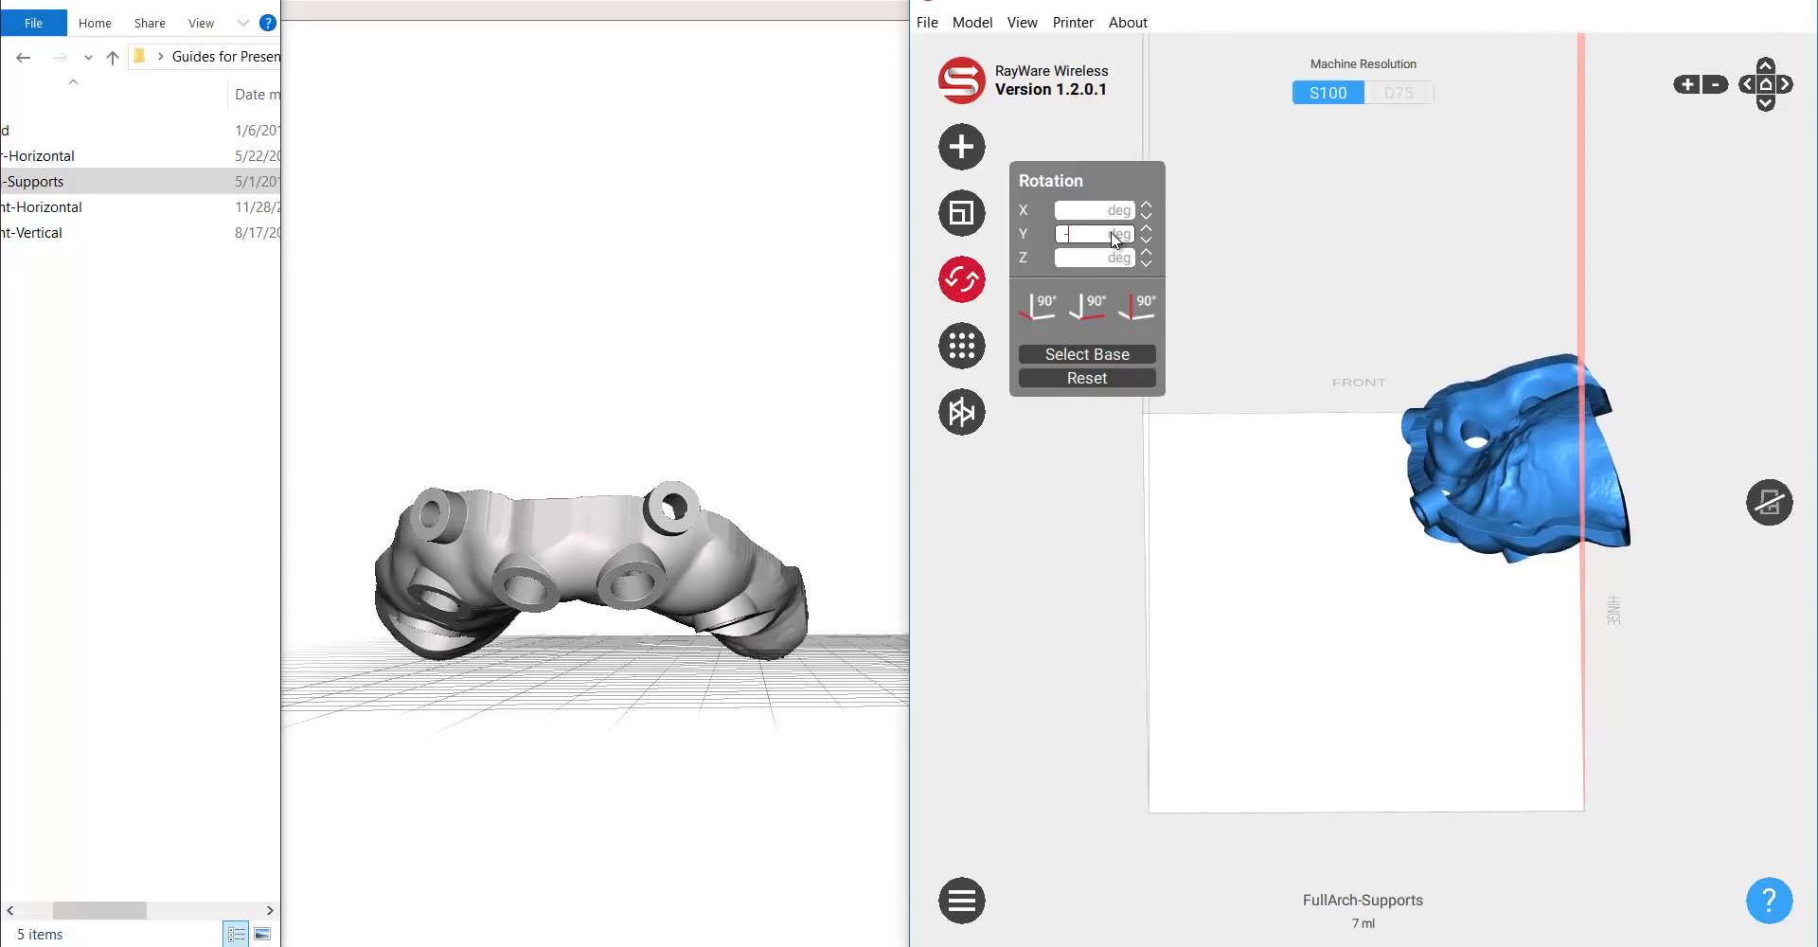
pyautogui.press('Return')
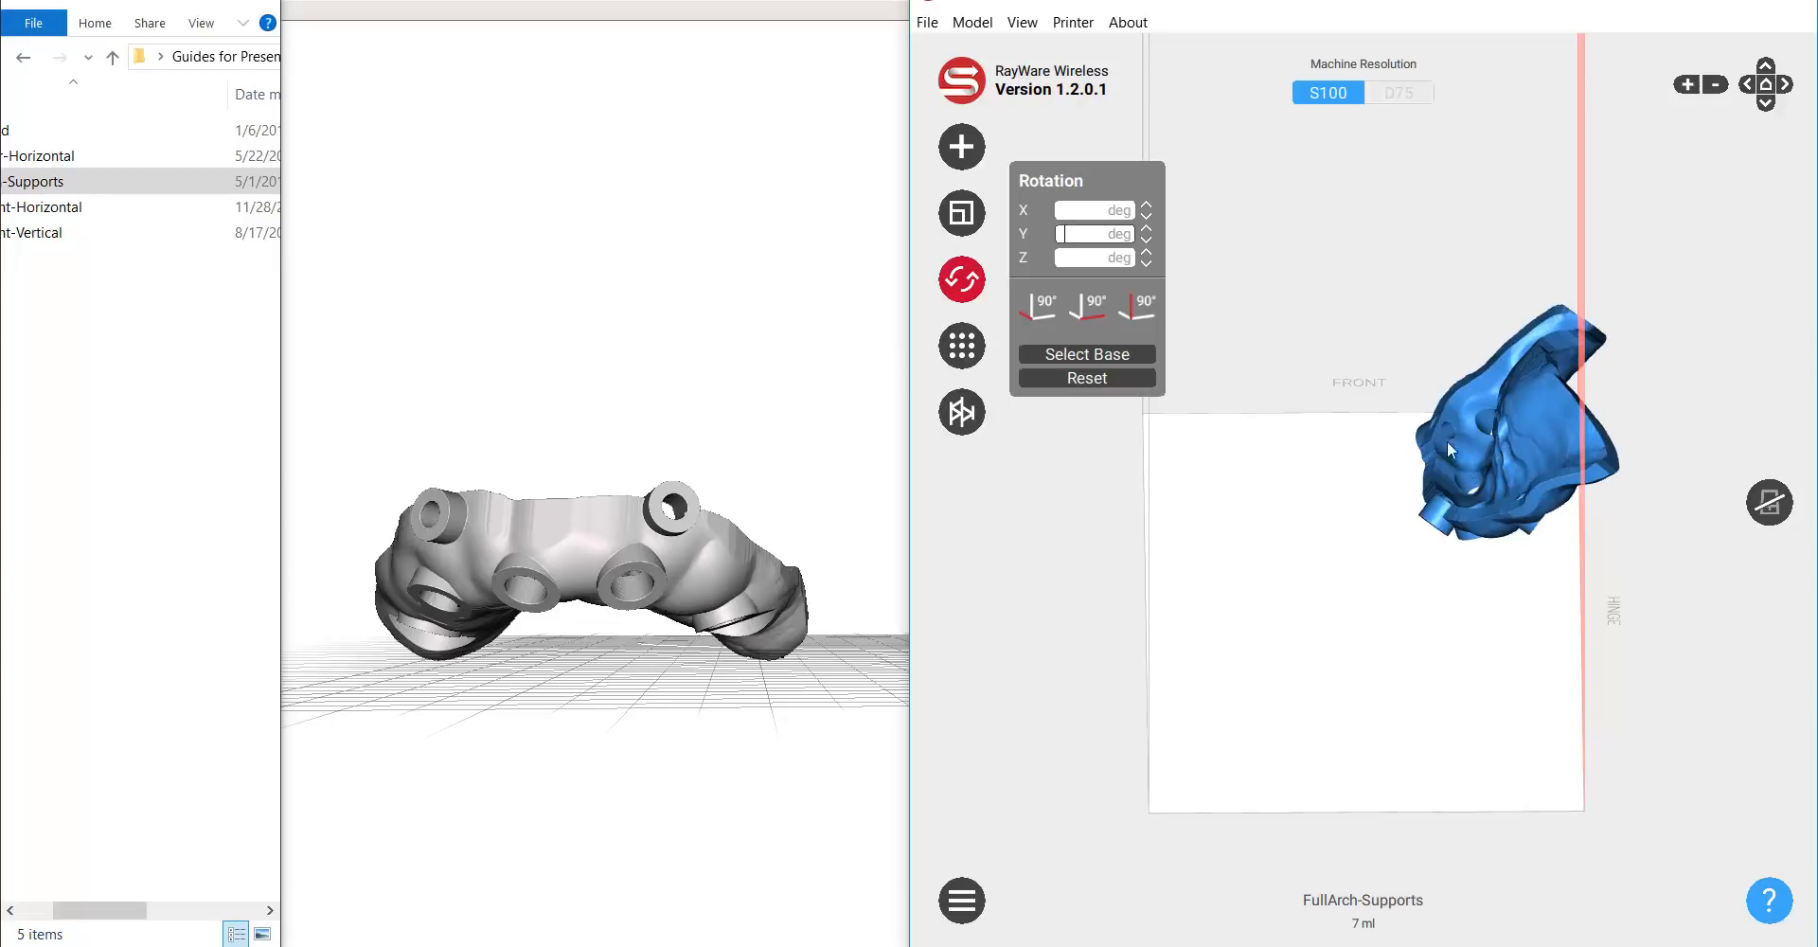
pyautogui.click(958, 296)
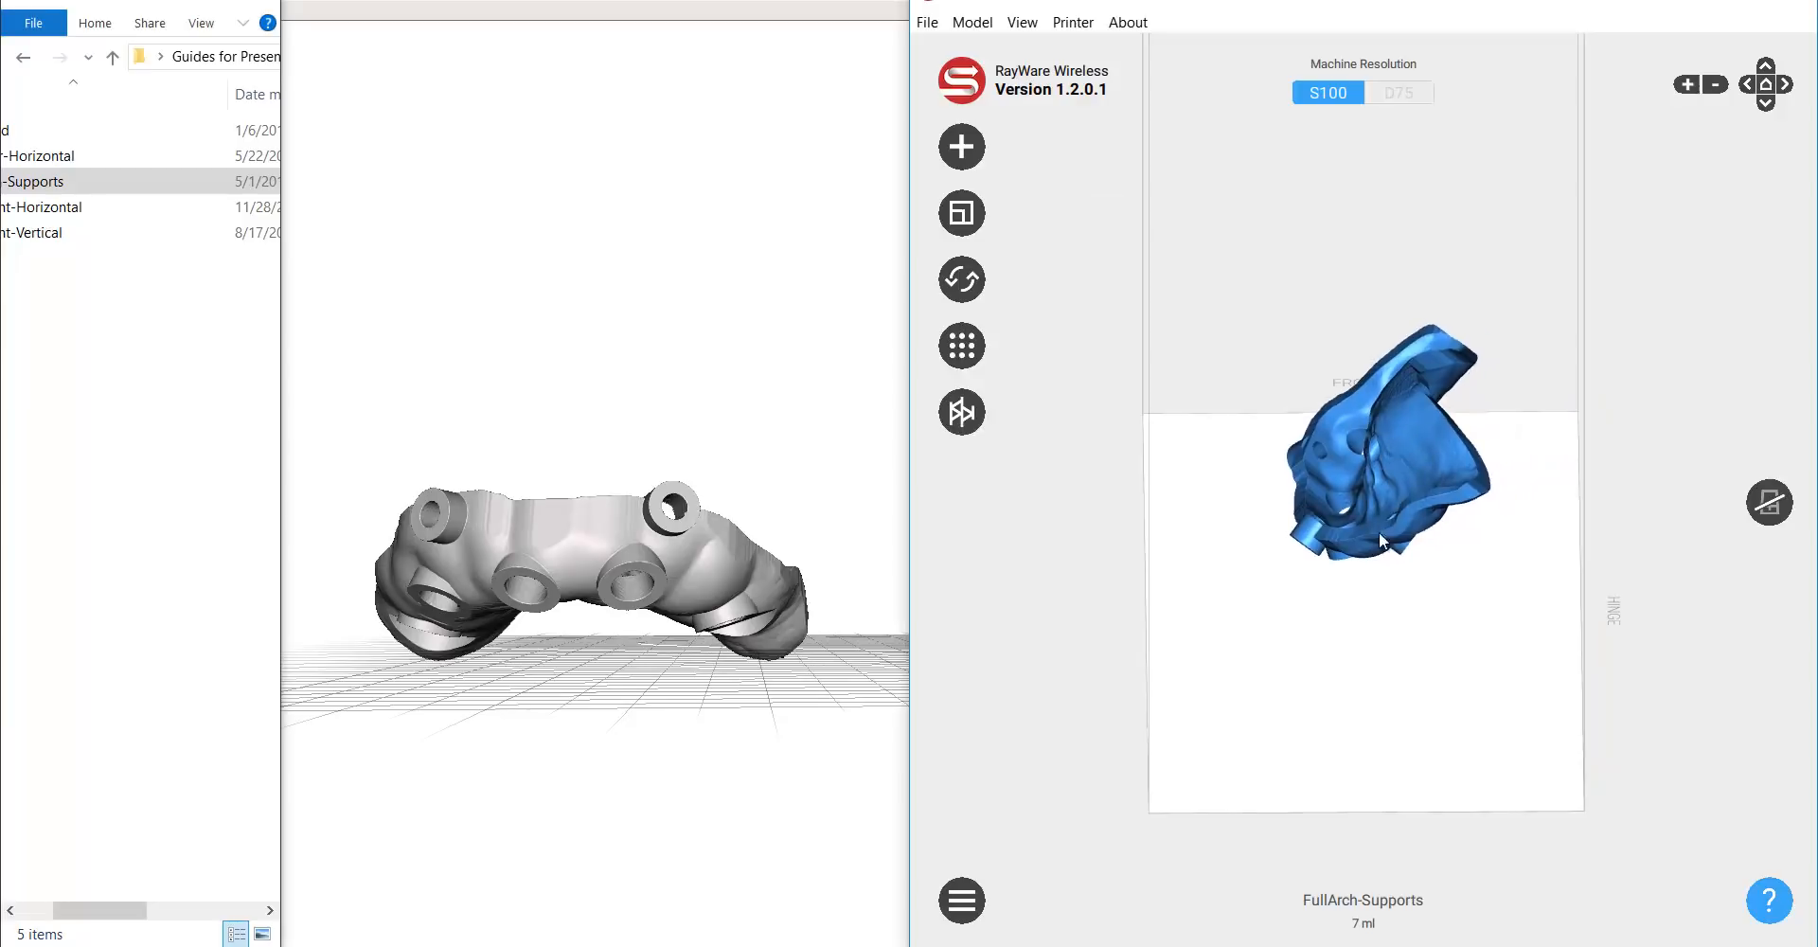
# - Examine the tilted full-arch guide's orientation above the build platform from the side, front and above
pyautogui.moveTo(1519, 615); pyautogui.dragTo(1453, 596)
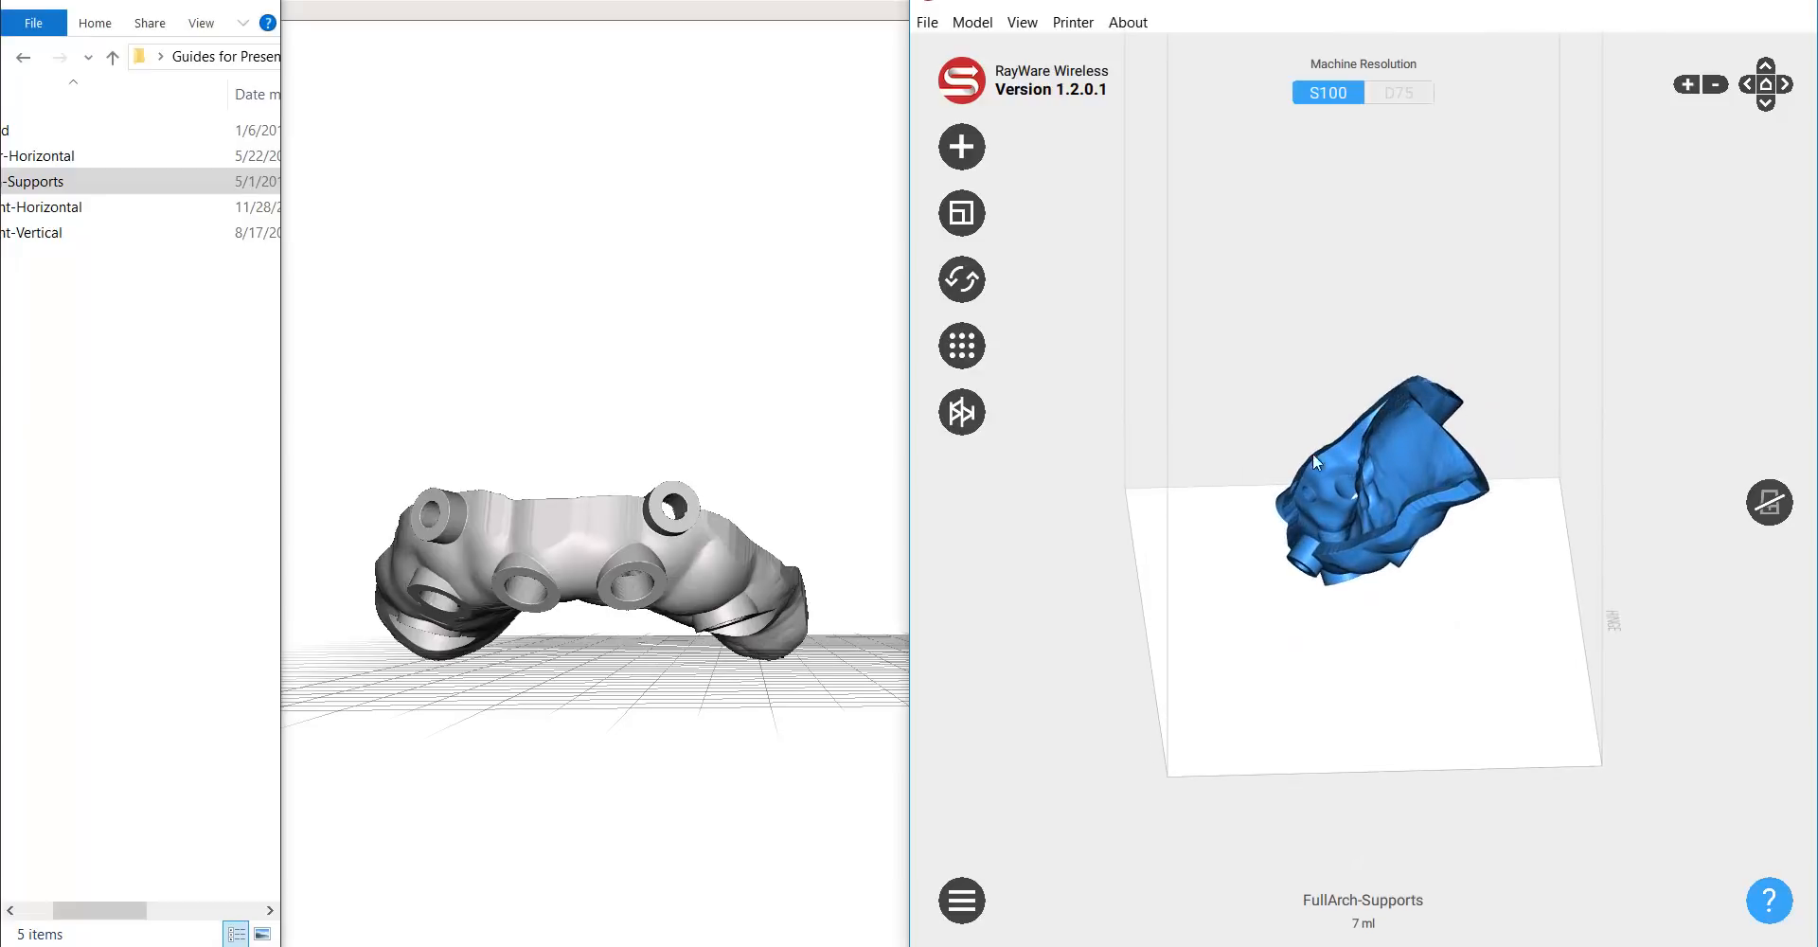
pyautogui.moveTo(1312, 452); pyautogui.dragTo(1297, 564)
pyautogui.moveTo(1301, 407); pyautogui.dragTo(1416, 460)
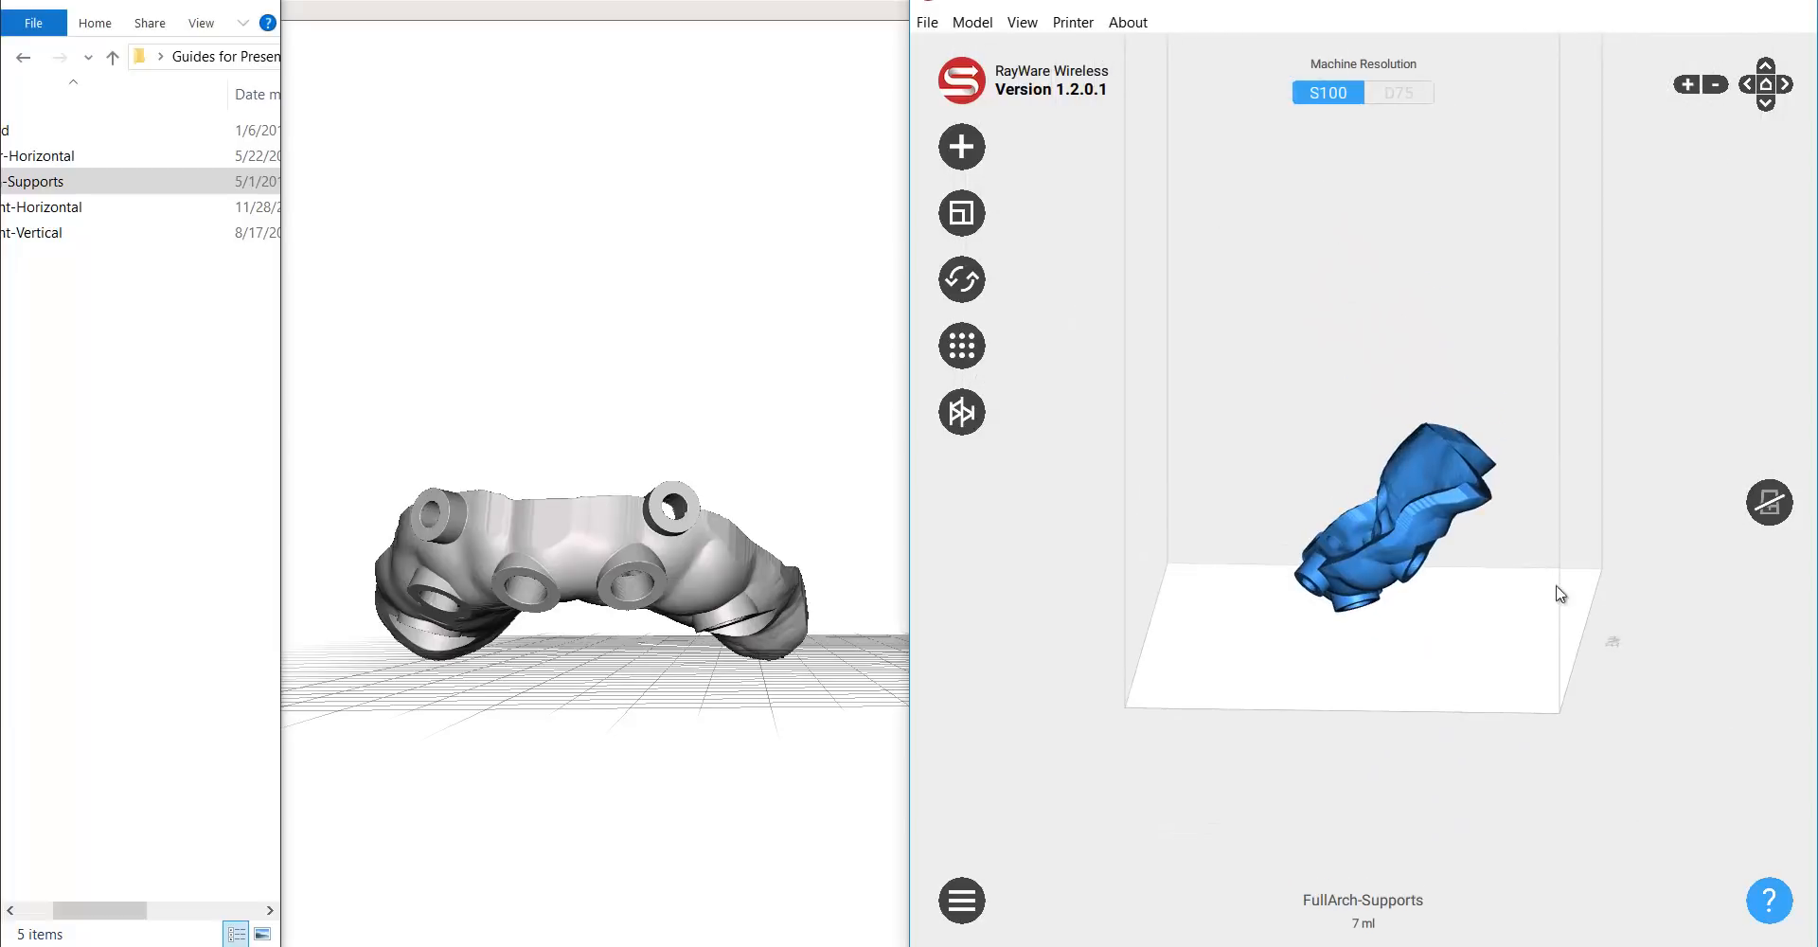
pyautogui.moveTo(1422, 520); pyautogui.dragTo(1310, 568)
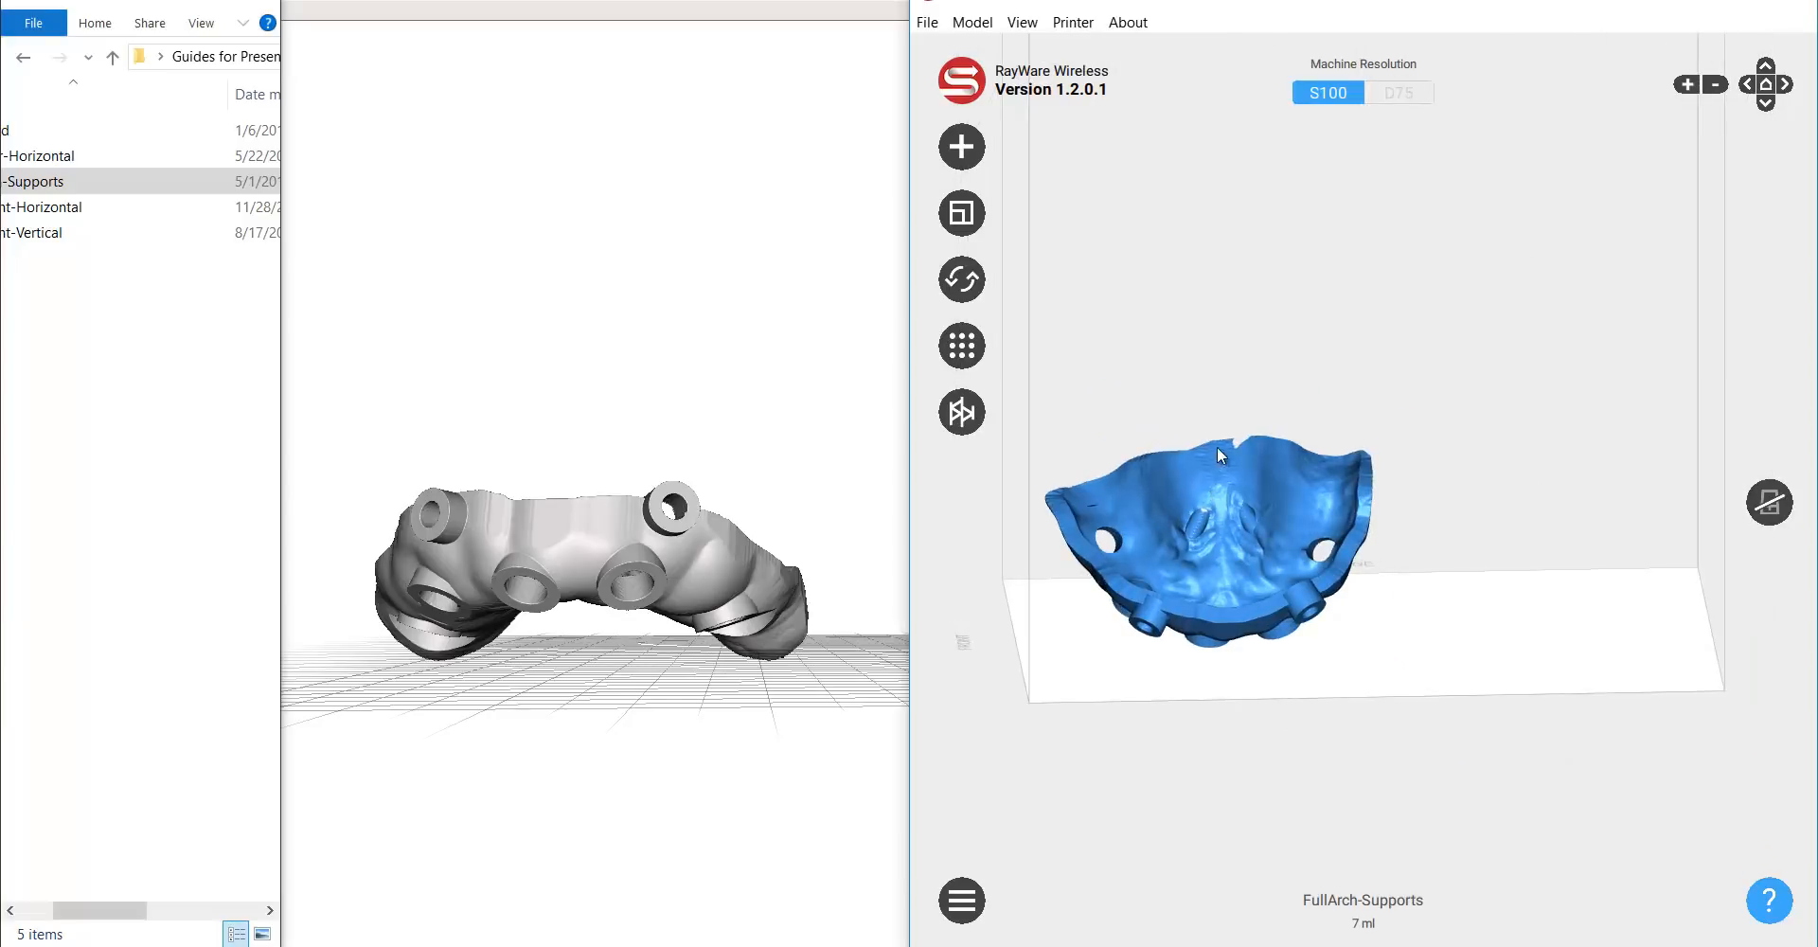
pyautogui.moveTo(1218, 446); pyautogui.dragTo(1246, 475)
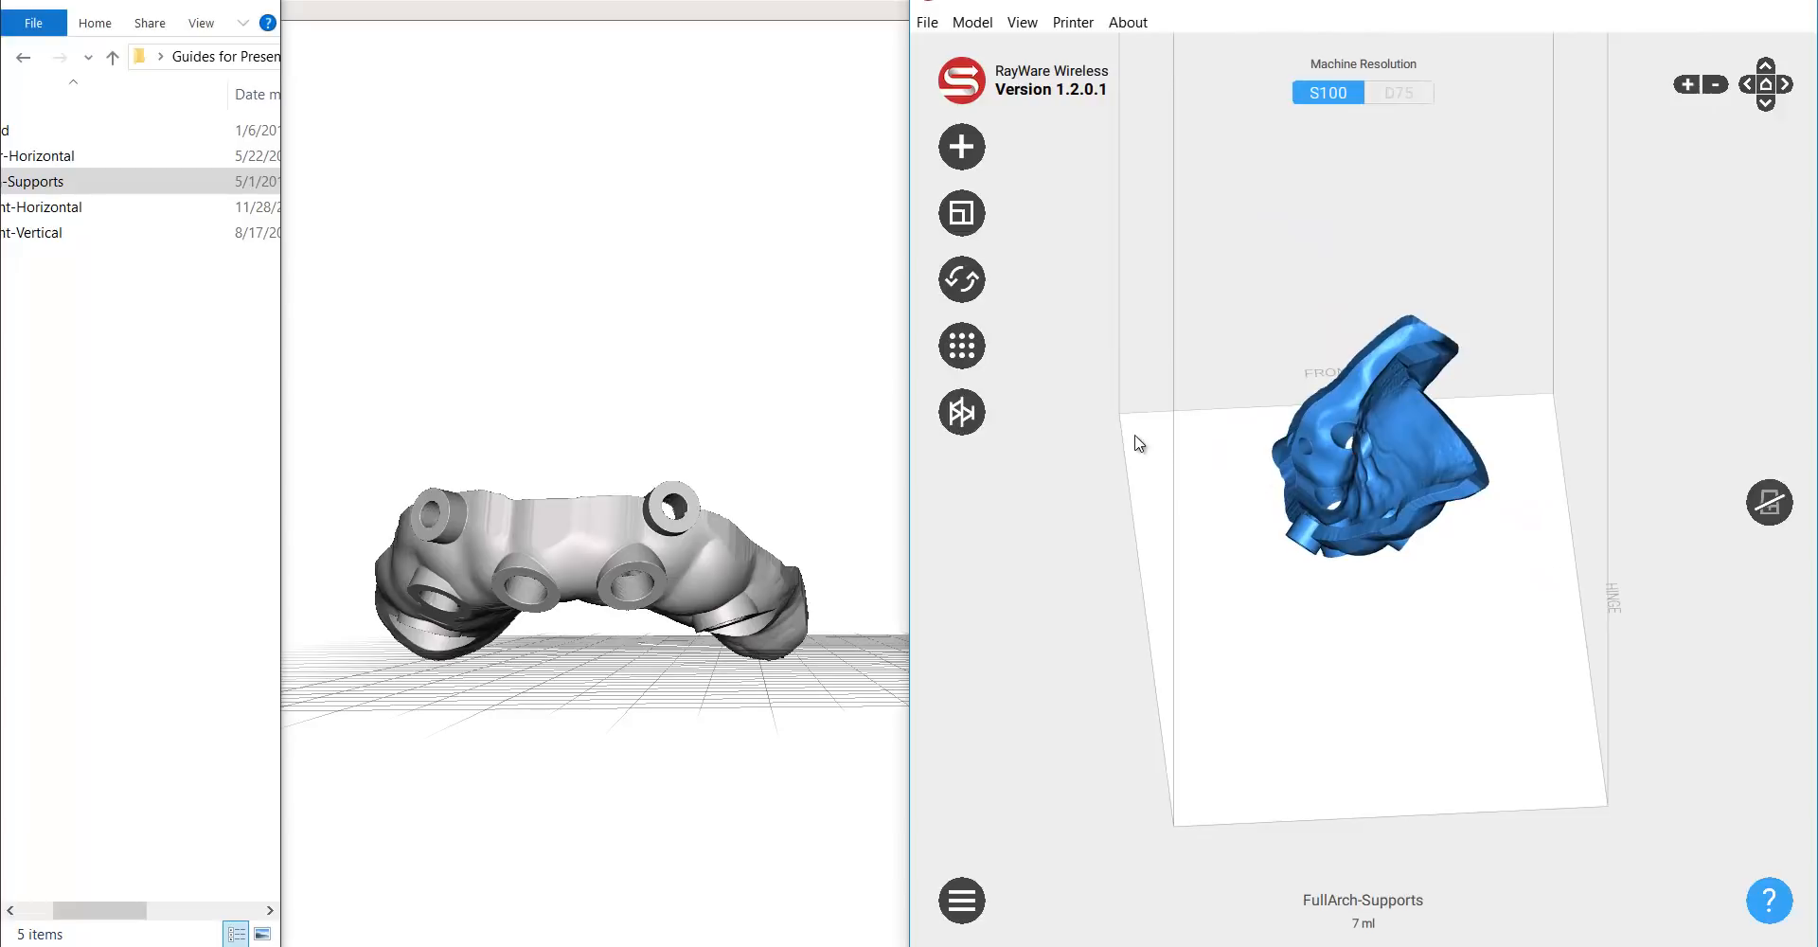
# - Generate supports for the tilted full-arch guide with the support strength set to low
pyautogui.click(966, 418)
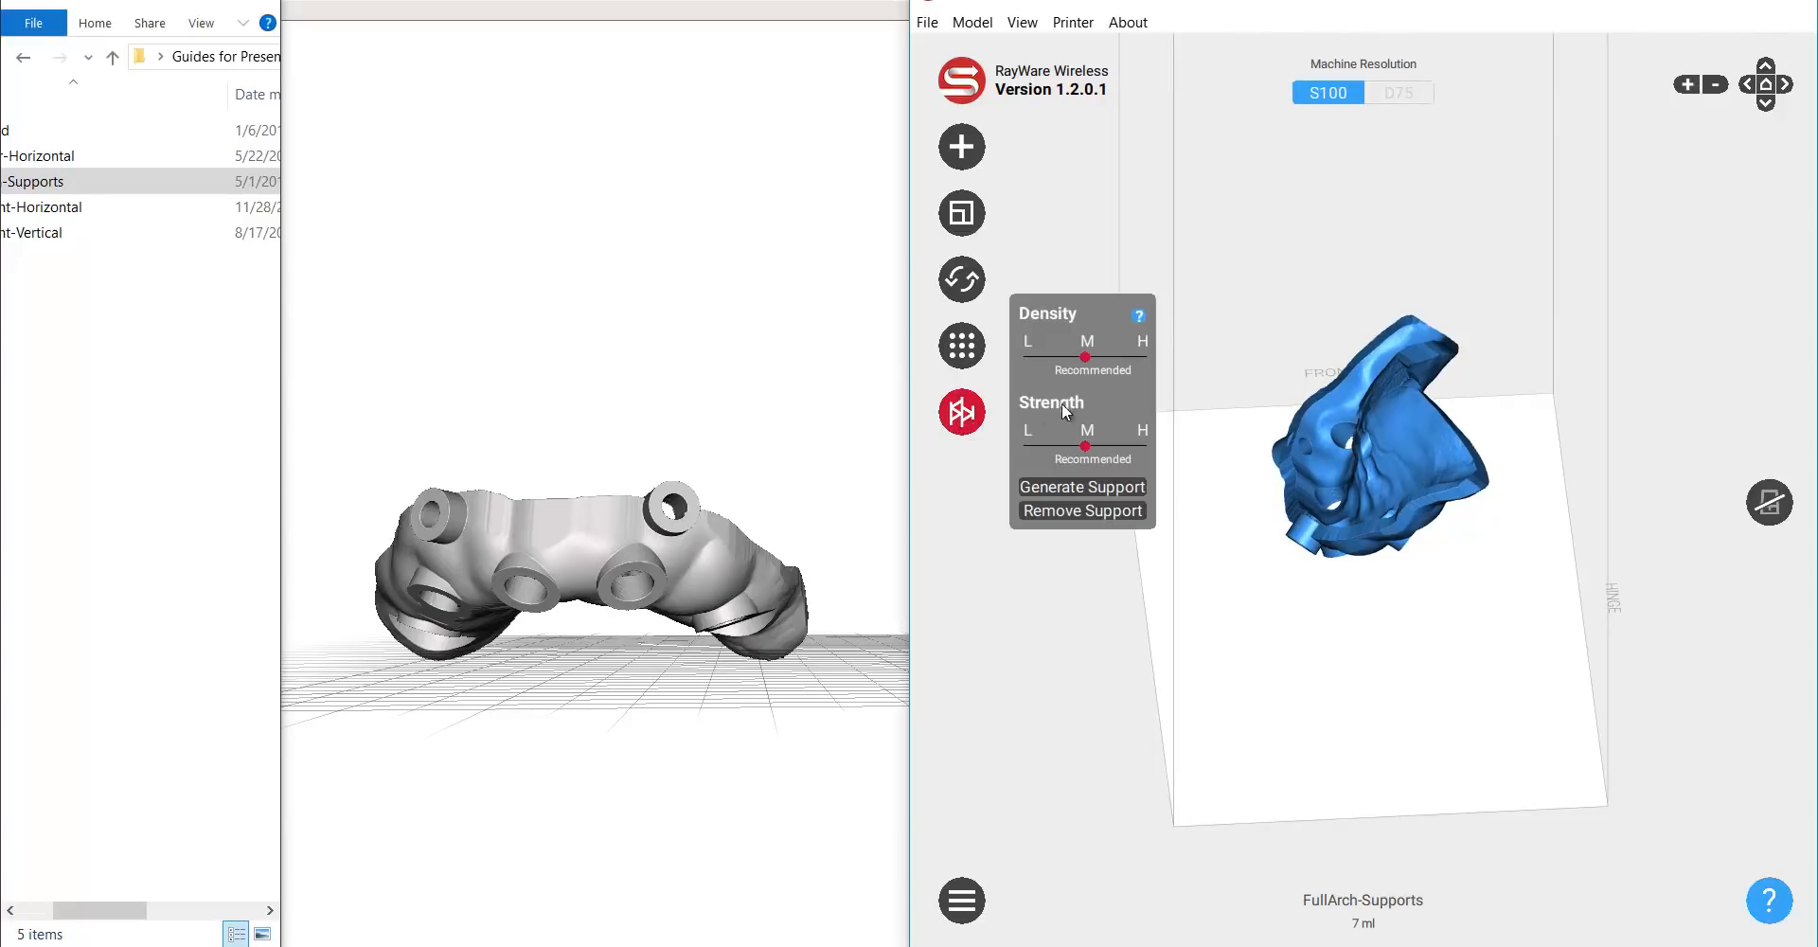
pyautogui.click(1029, 449)
pyautogui.click(1053, 489)
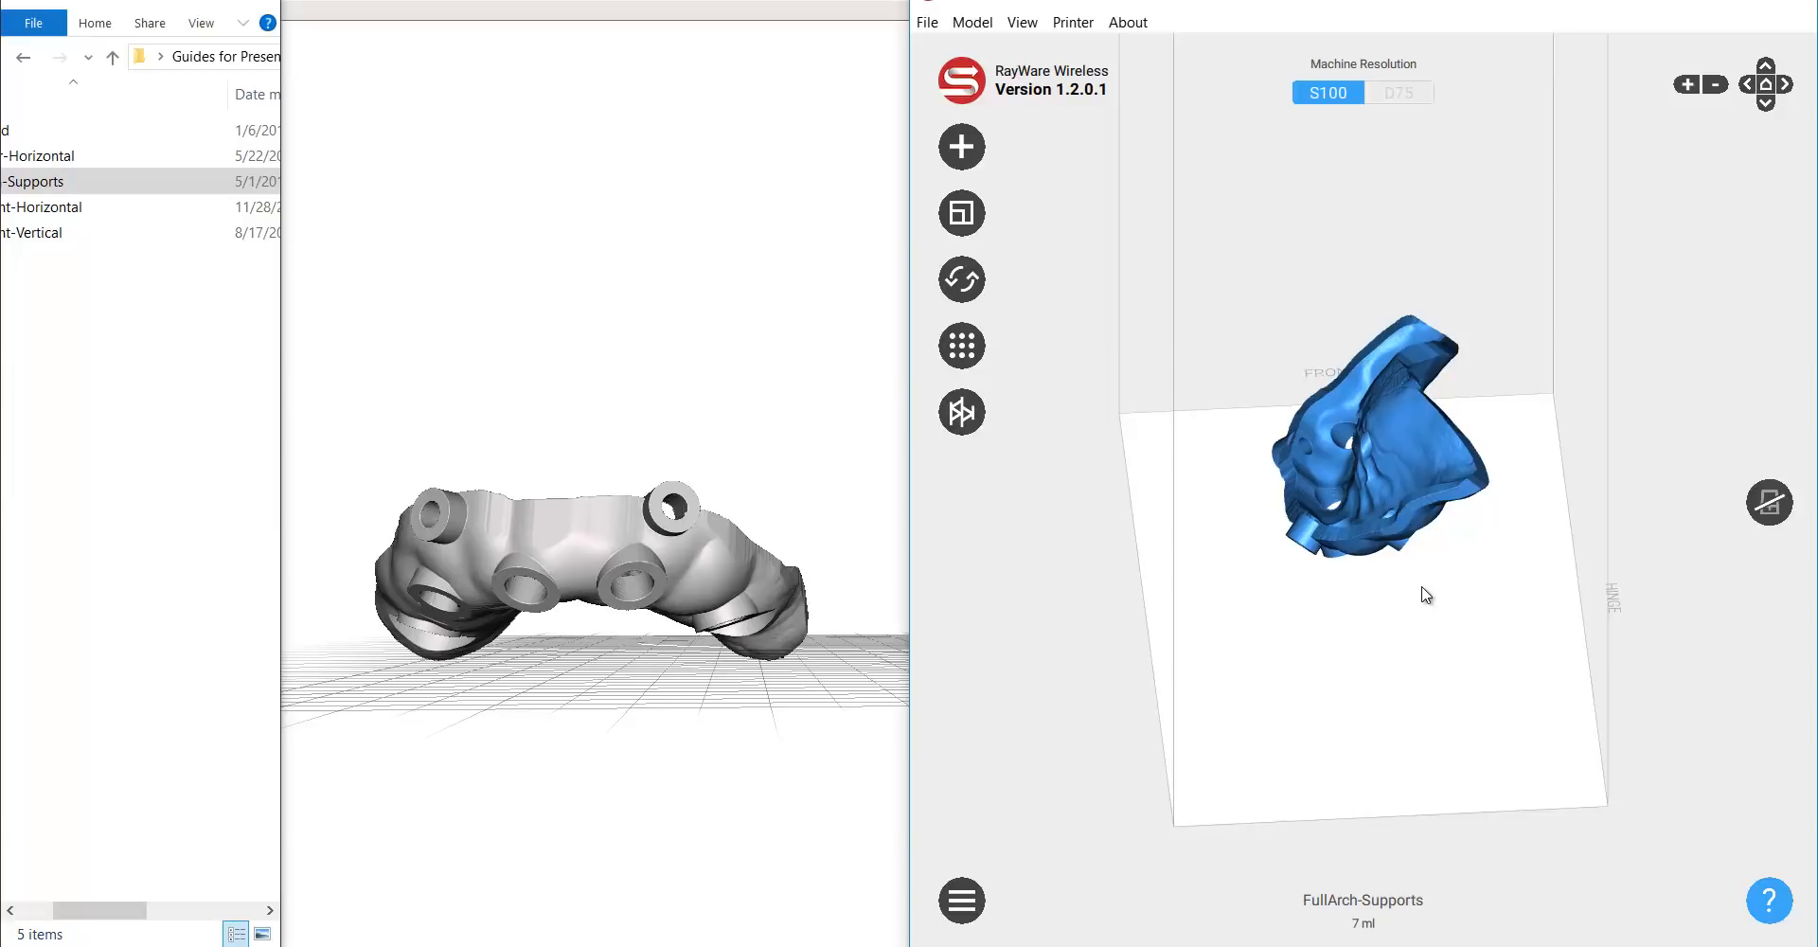
# - Inspect the supports under the full-arch guide from the sides, front and above, checking where they touch the sleeves and edges
pyautogui.moveTo(1417, 572); pyautogui.dragTo(1291, 671, button='right')
pyautogui.moveTo(1426, 485); pyautogui.dragTo(1361, 453)
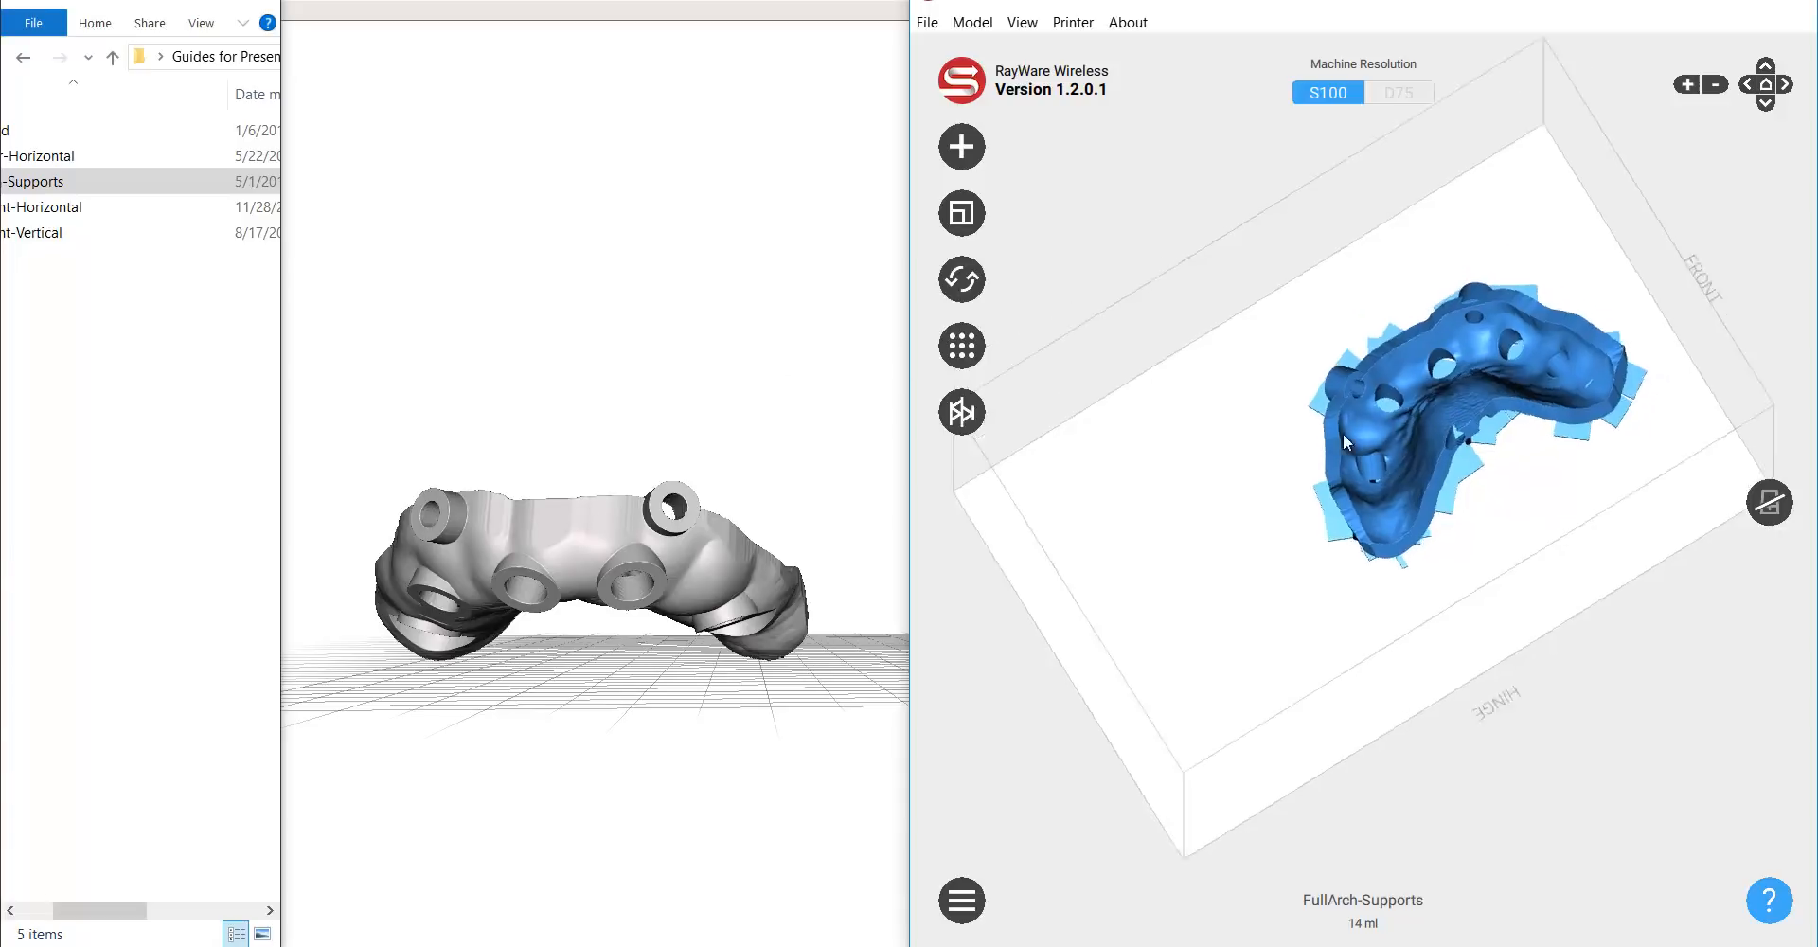
pyautogui.moveTo(1342, 434); pyautogui.dragTo(1491, 393, button='right')
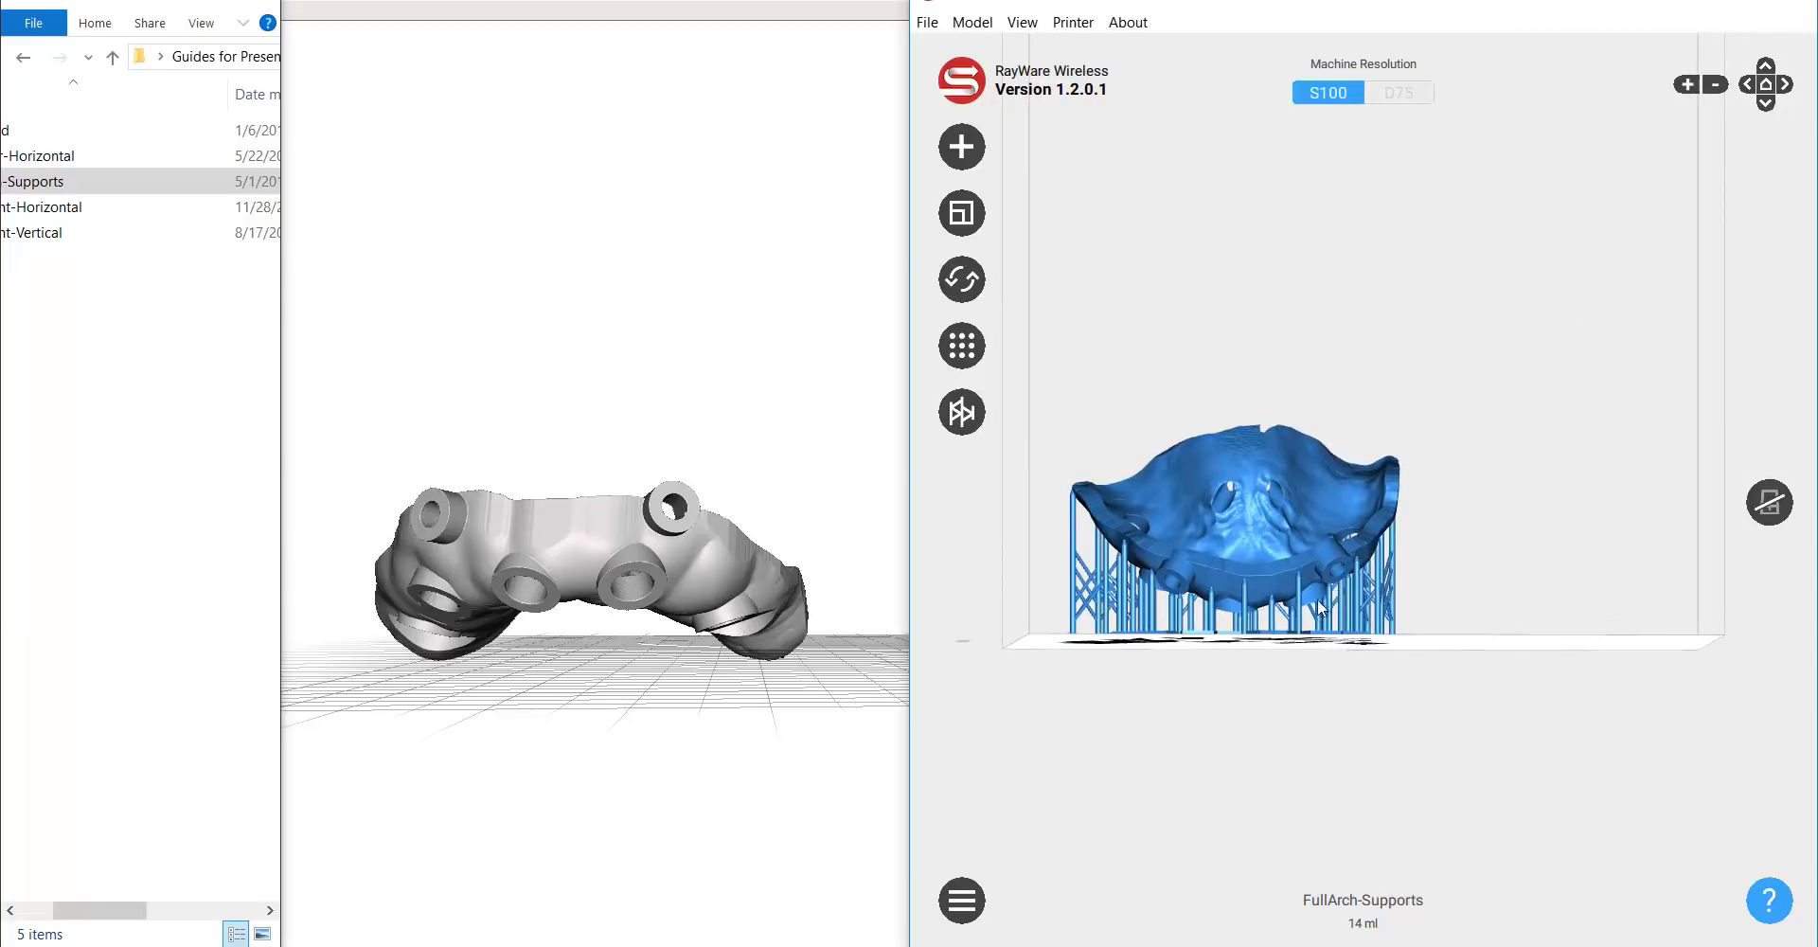
pyautogui.moveTo(1318, 605); pyautogui.dragTo(1298, 639, button='right')
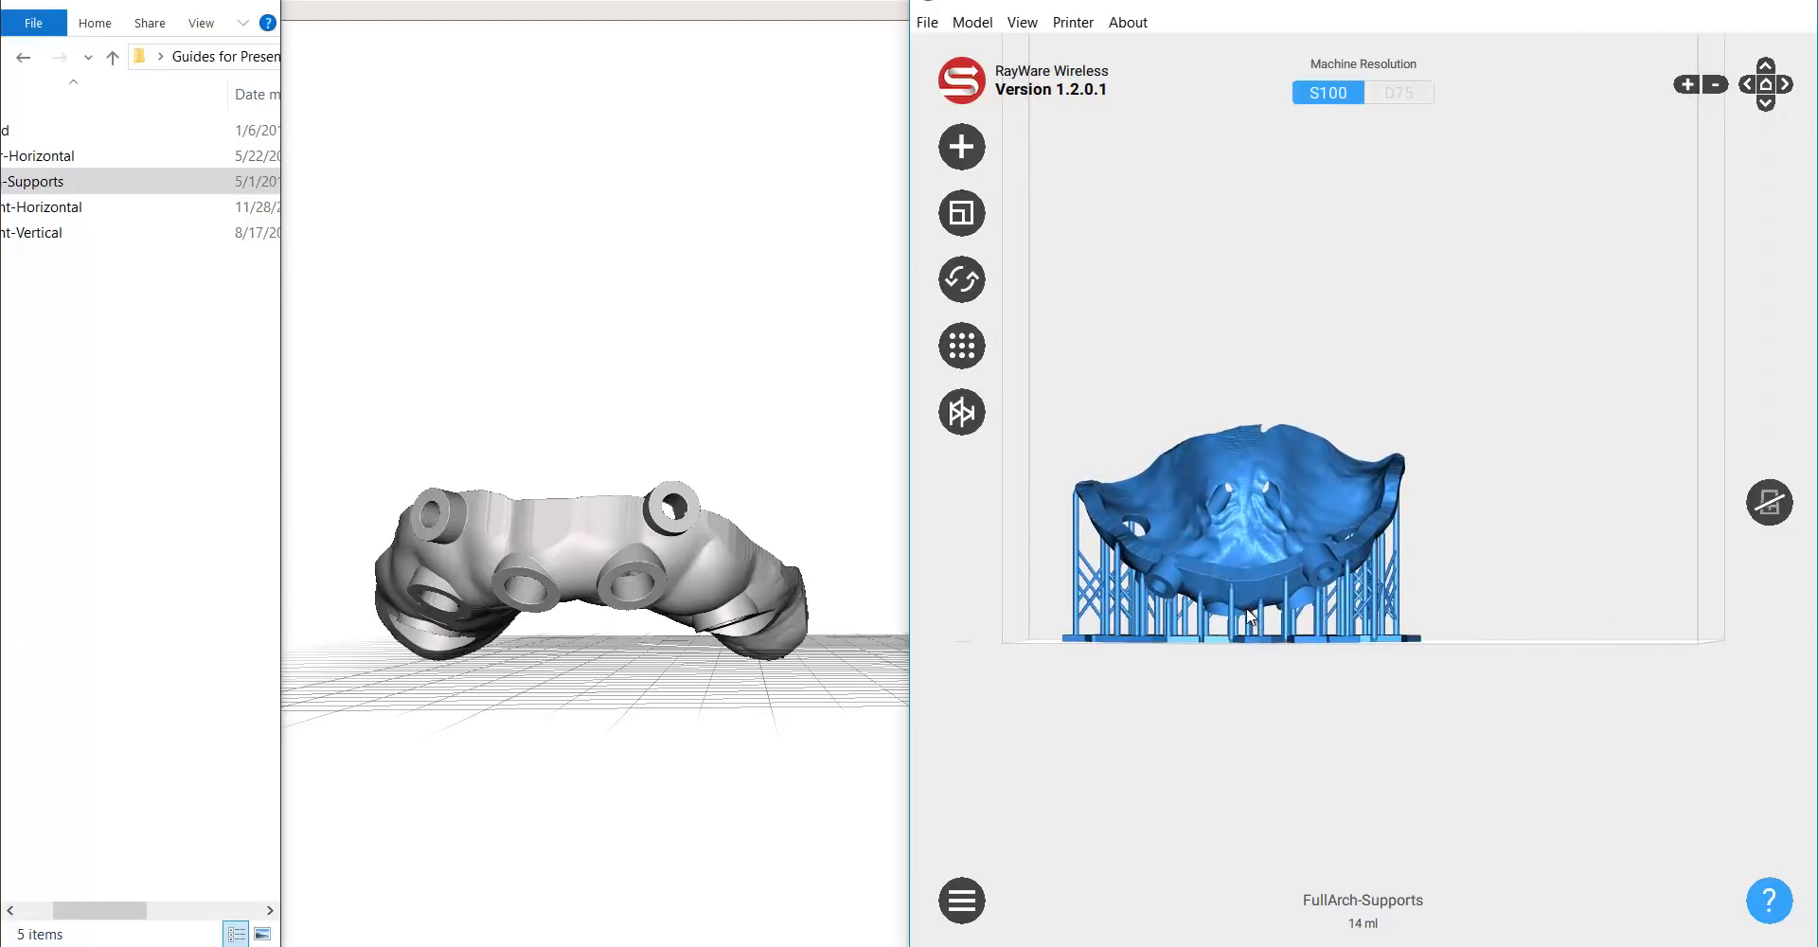
pyautogui.moveTo(1488, 608); pyautogui.dragTo(1478, 607, button='right')
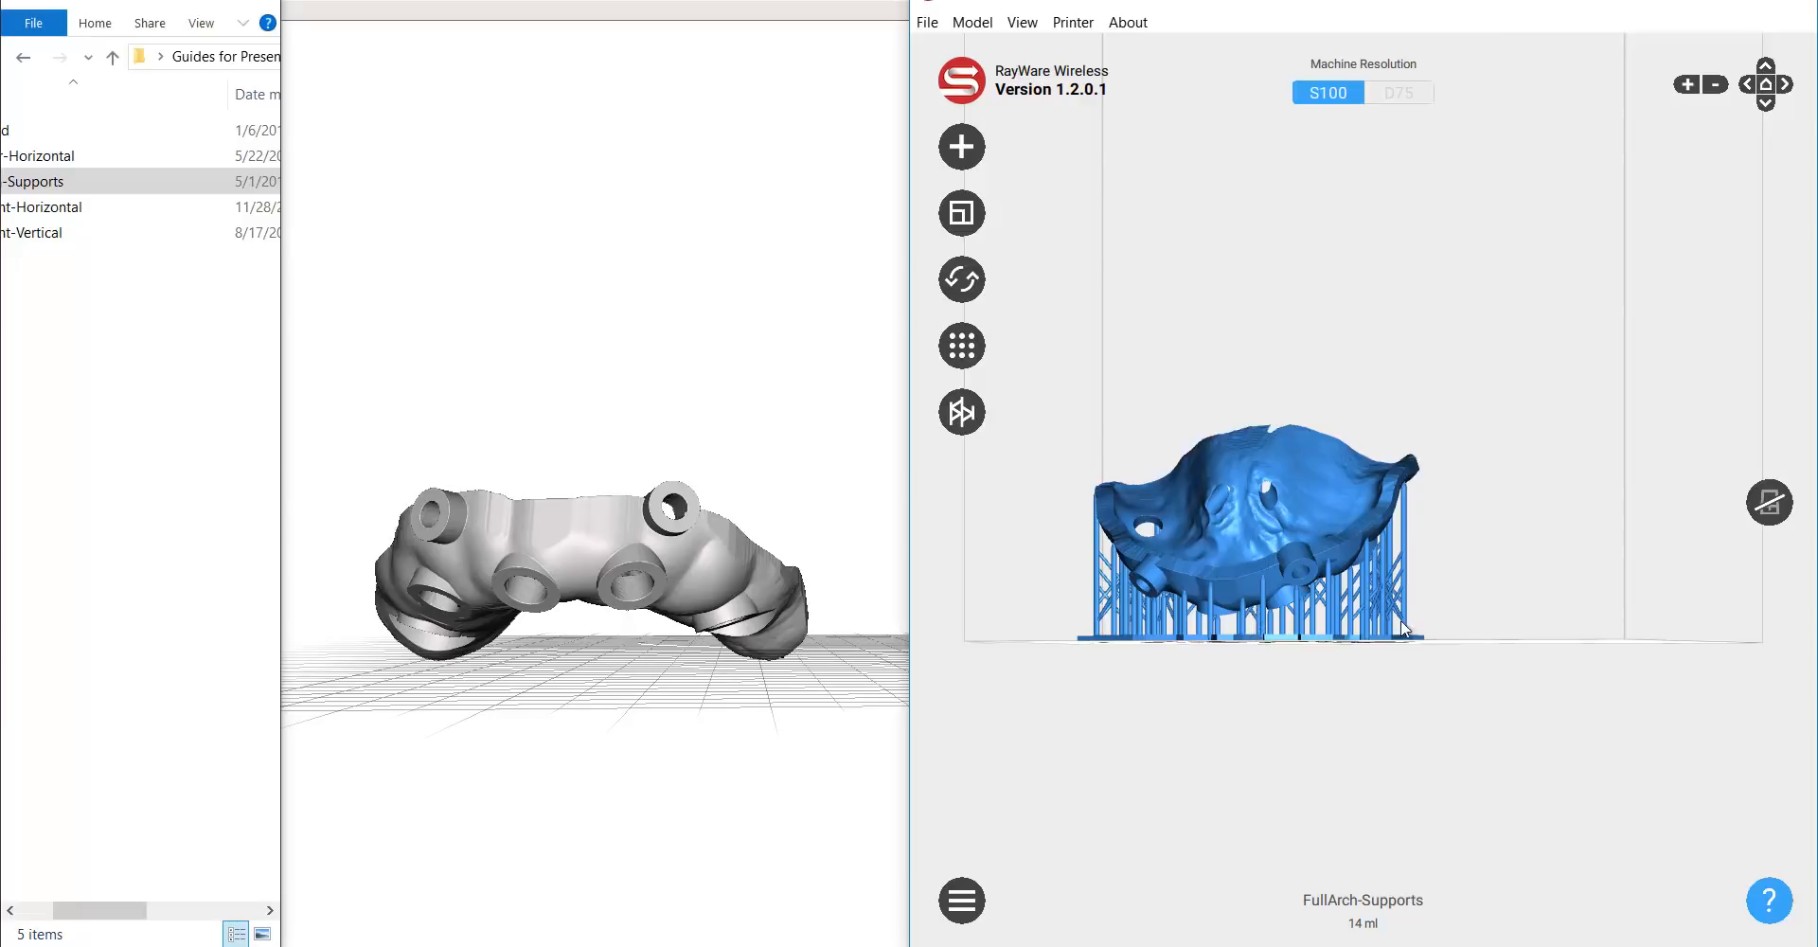
pyautogui.moveTo(1410, 617); pyautogui.dragTo(1254, 625, button='right')
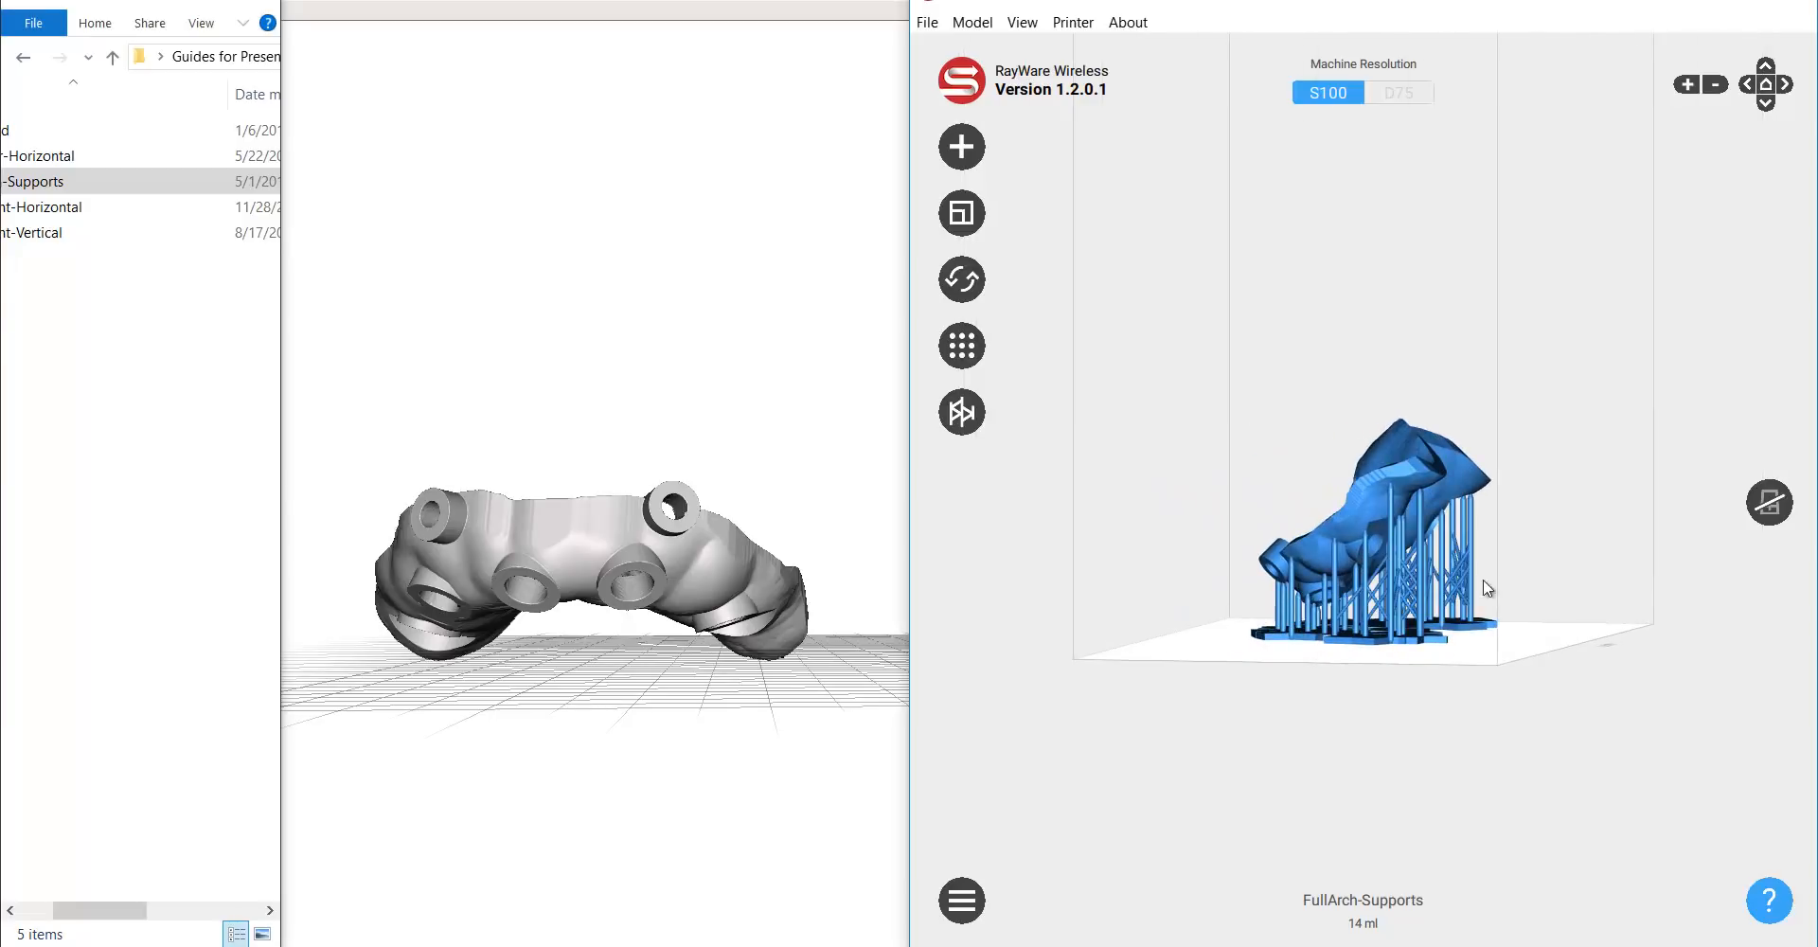
pyautogui.moveTo(1377, 614); pyautogui.dragTo(1478, 453, button='right')
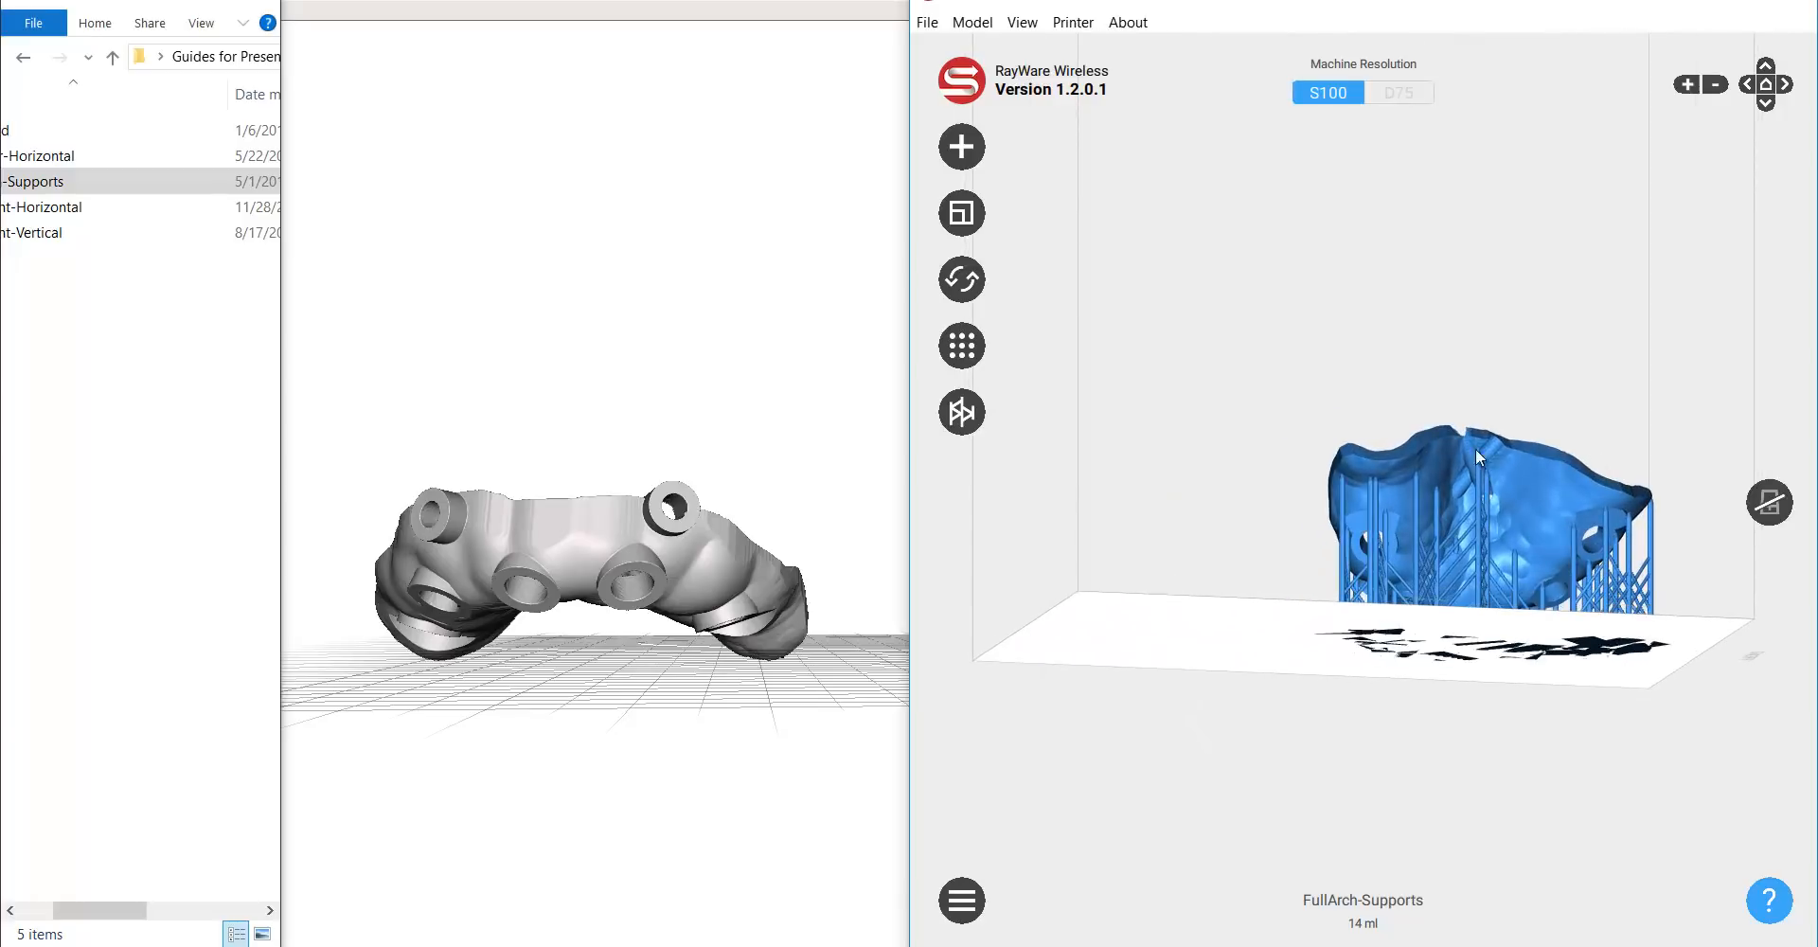
pyautogui.moveTo(1405, 572); pyautogui.dragTo(1514, 676, button='right')
pyautogui.moveTo(1326, 637); pyautogui.dragTo(1290, 669, button='right')
pyautogui.moveTo(1404, 579); pyautogui.dragTo(1410, 481, button='right')
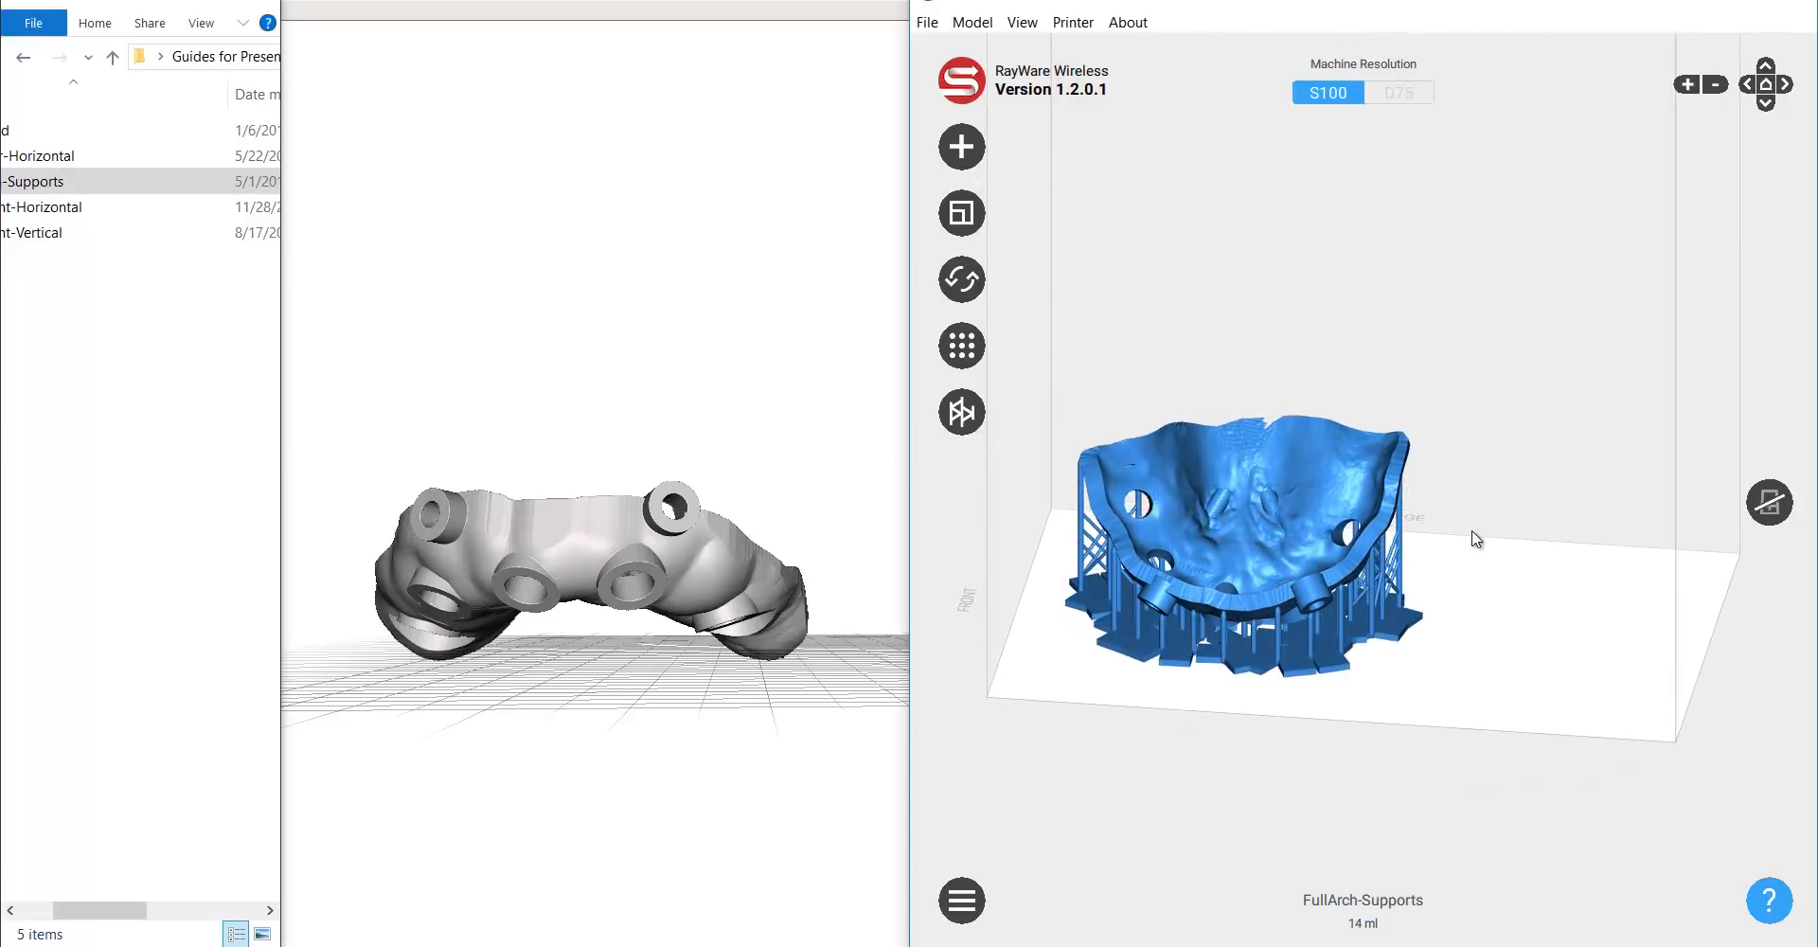
pyautogui.moveTo(1478, 540); pyautogui.dragTo(1392, 584, button='right')
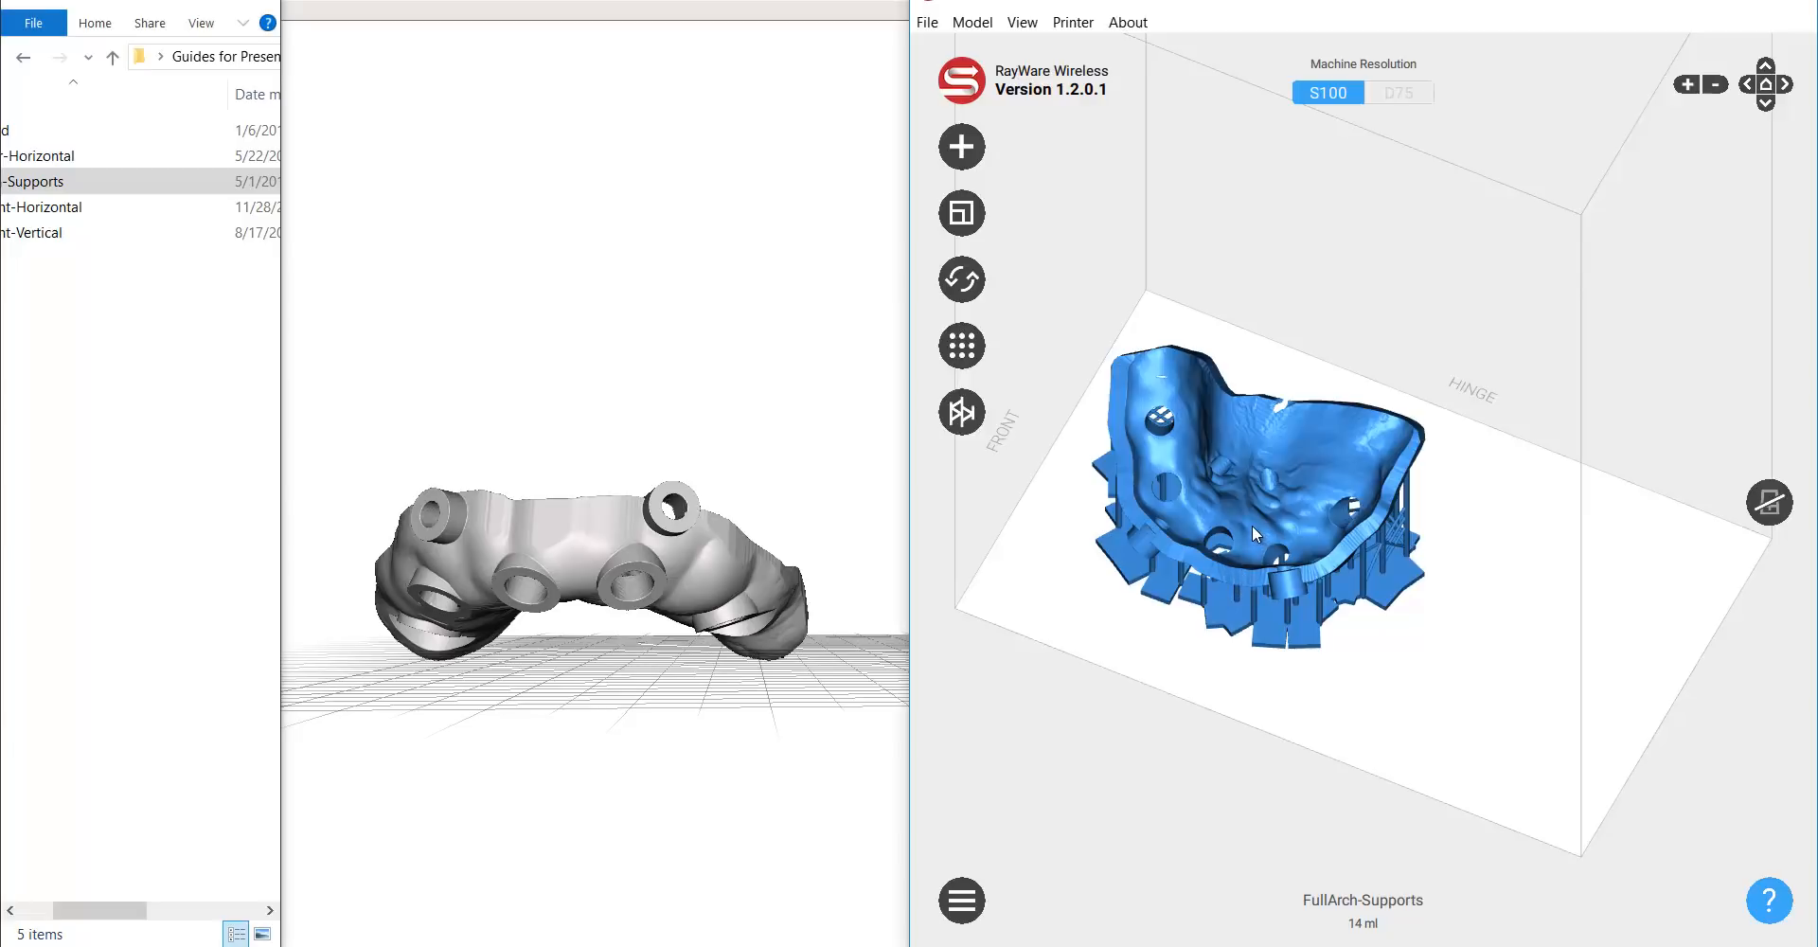
# - Replace the supported full-arch guide in the build area with Quadrant-Vertical
pyautogui.press('Delete')
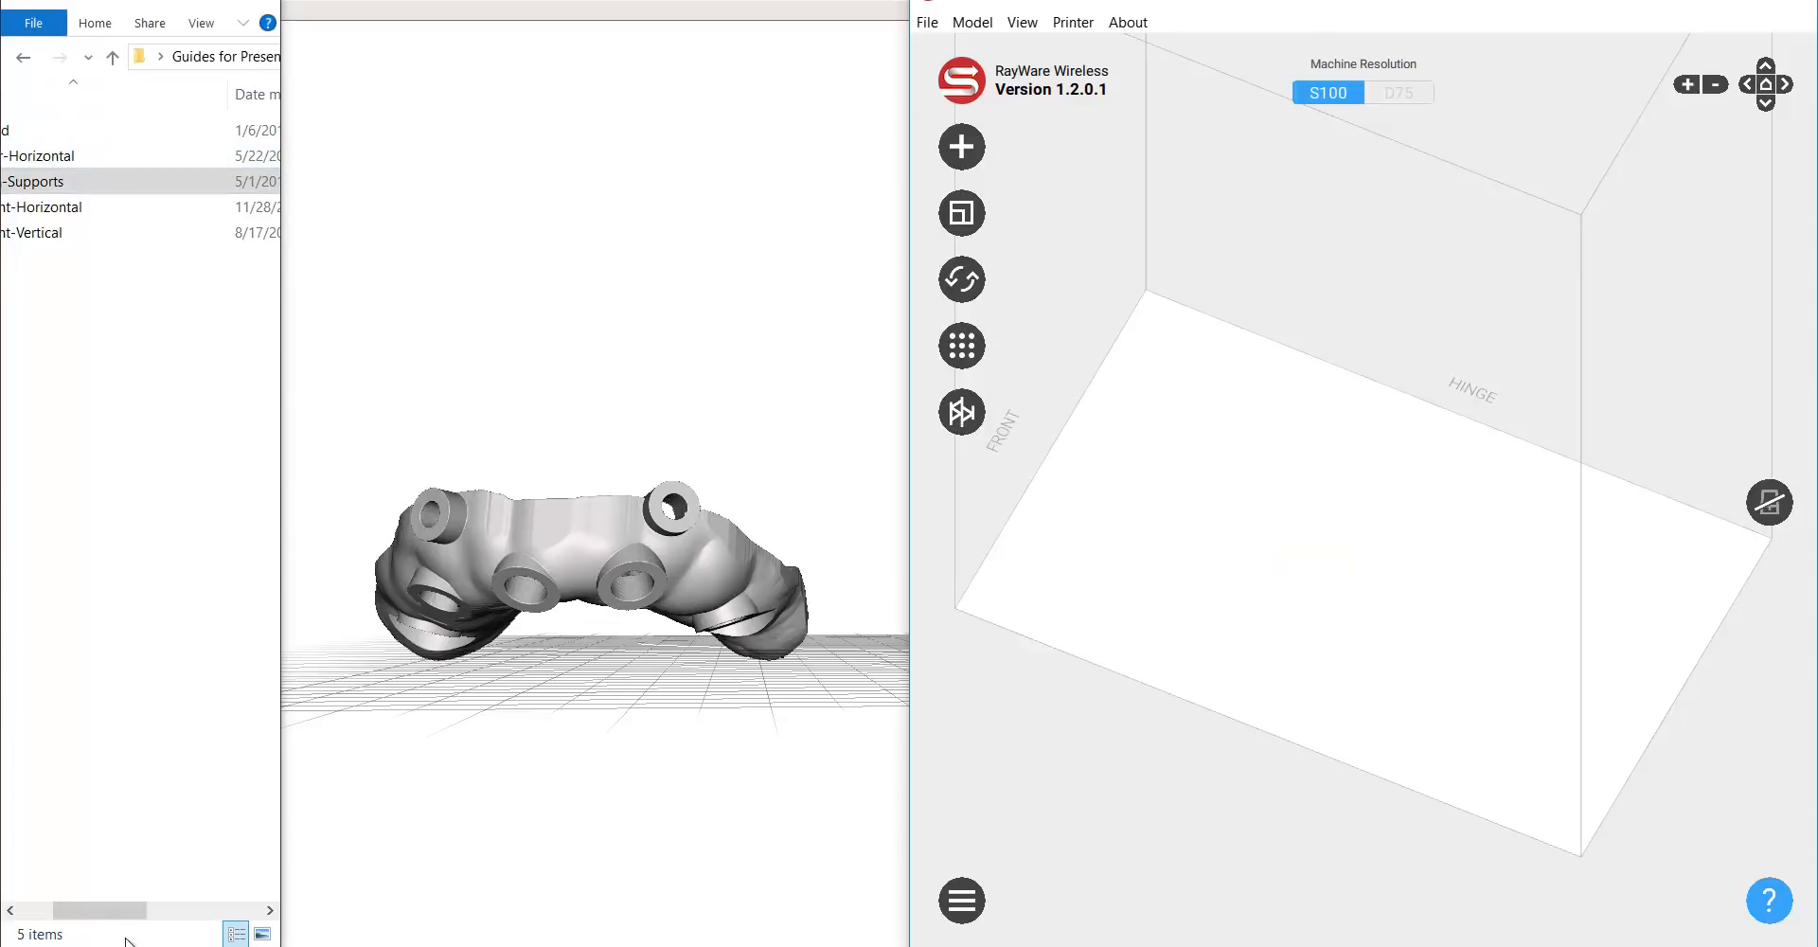
pyautogui.moveTo(112, 910); pyautogui.dragTo(80, 909)
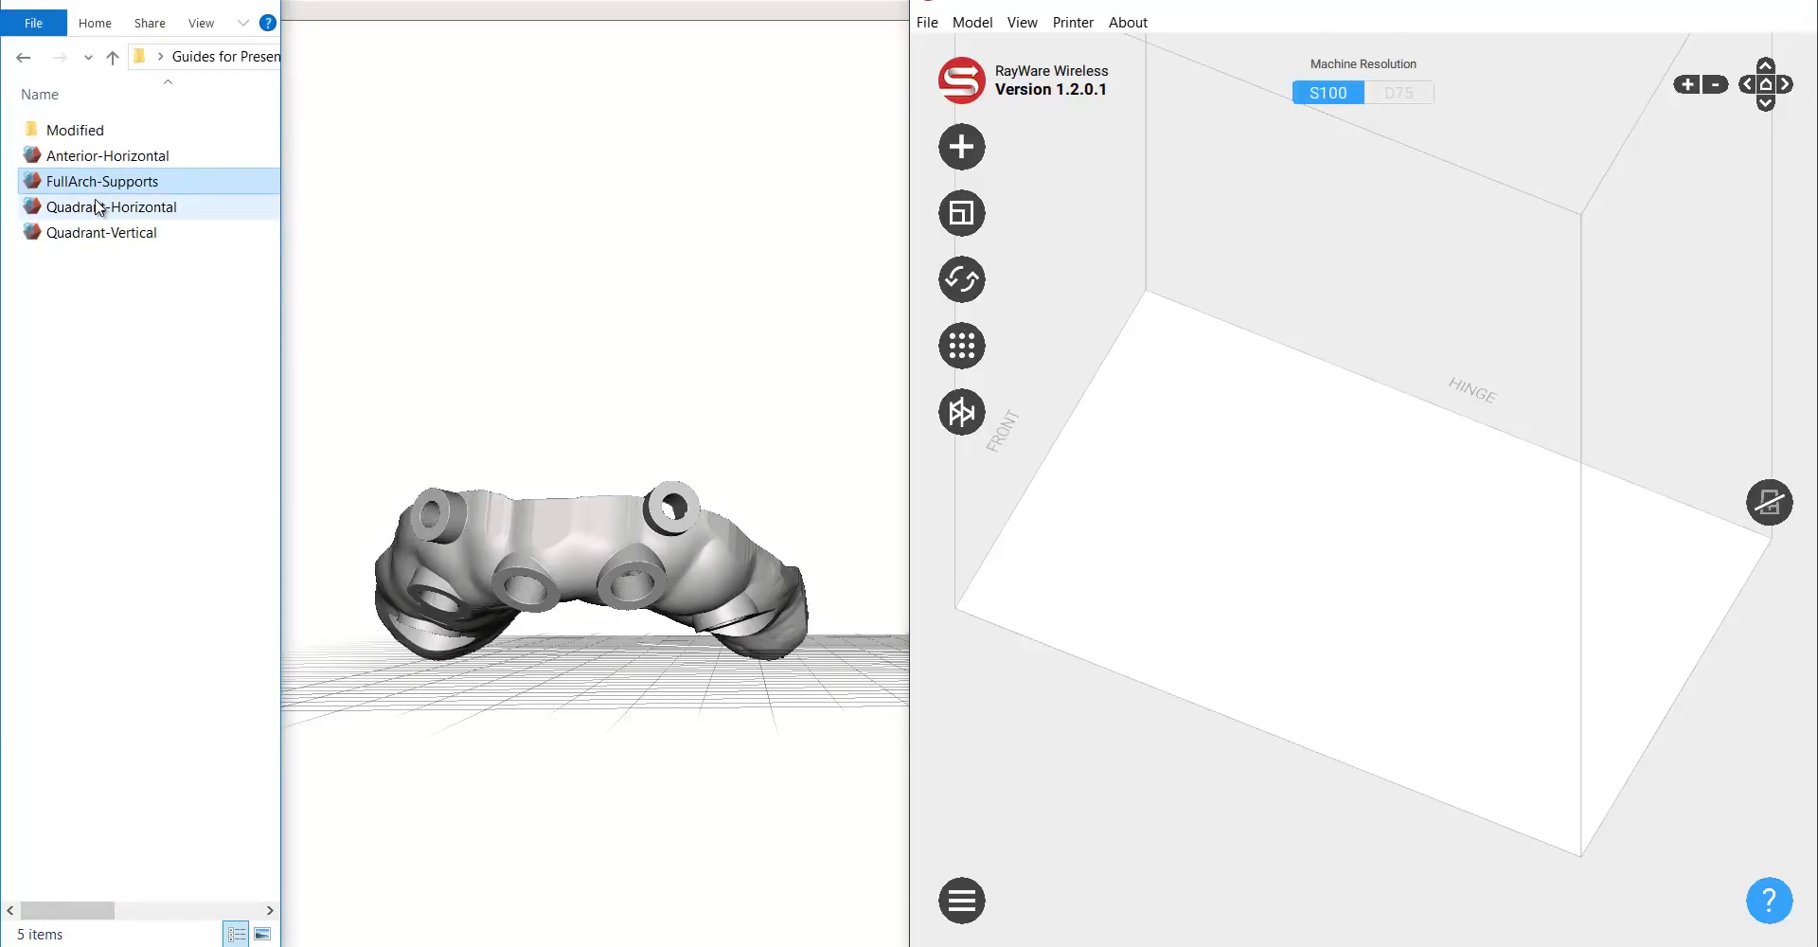
pyautogui.click(101, 237)
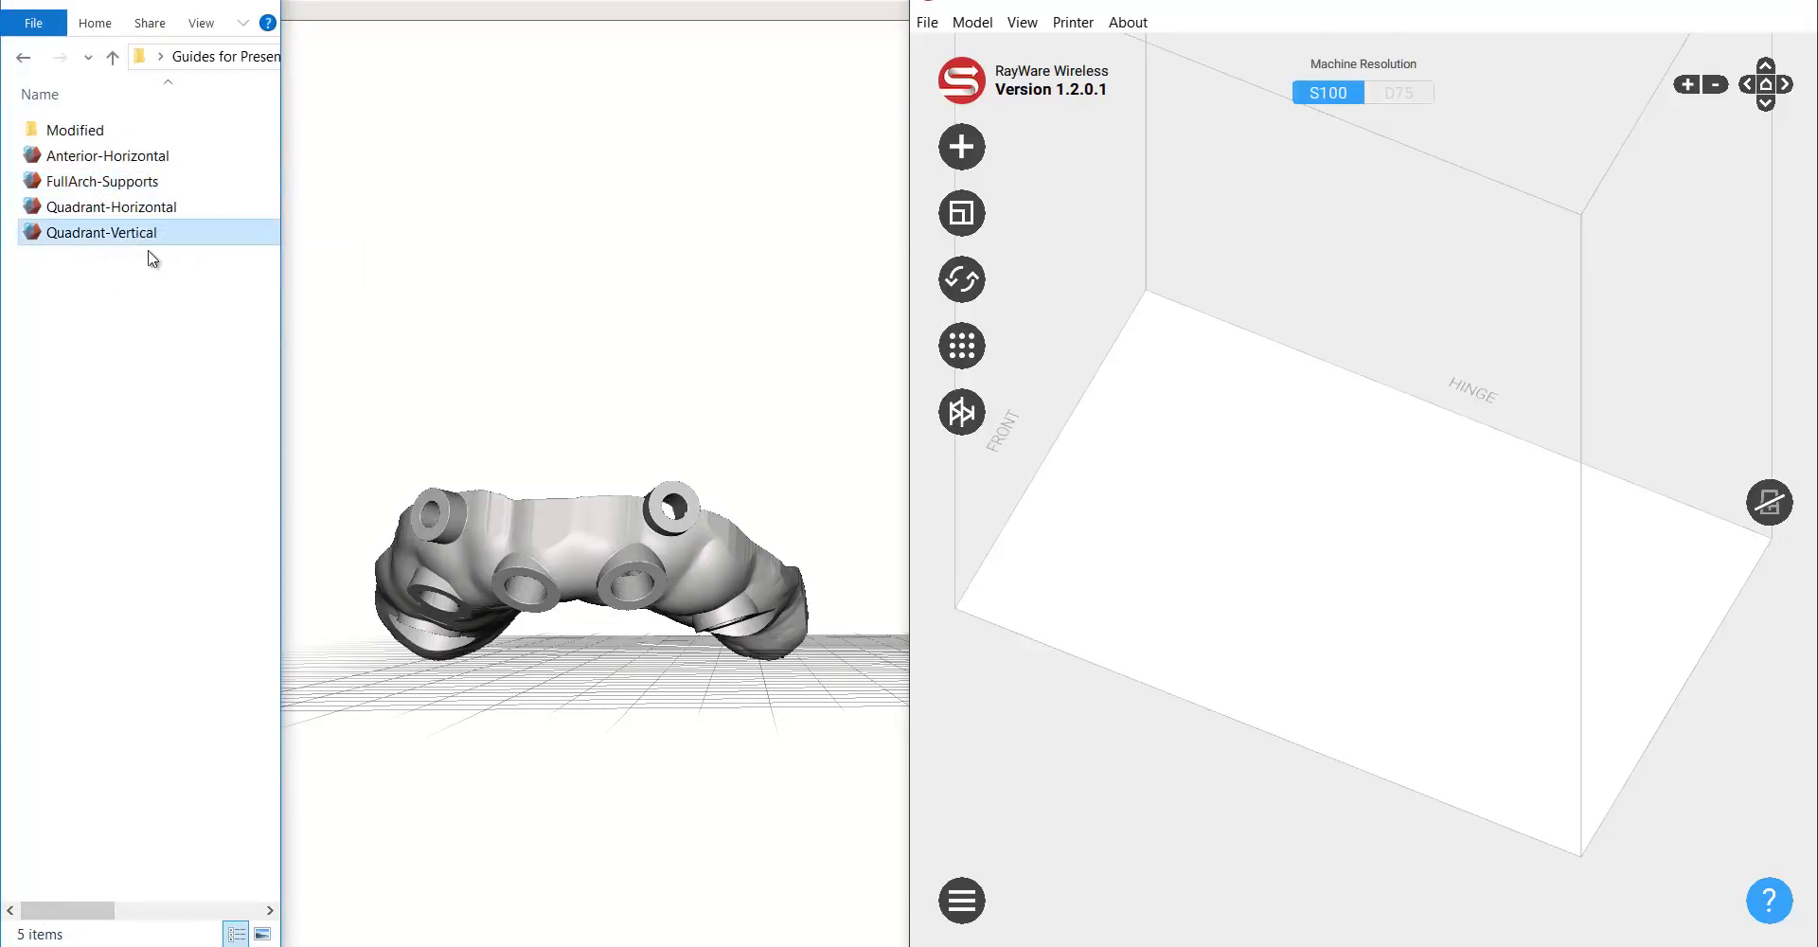
pyautogui.moveTo(151, 237); pyautogui.dragTo(1219, 473)
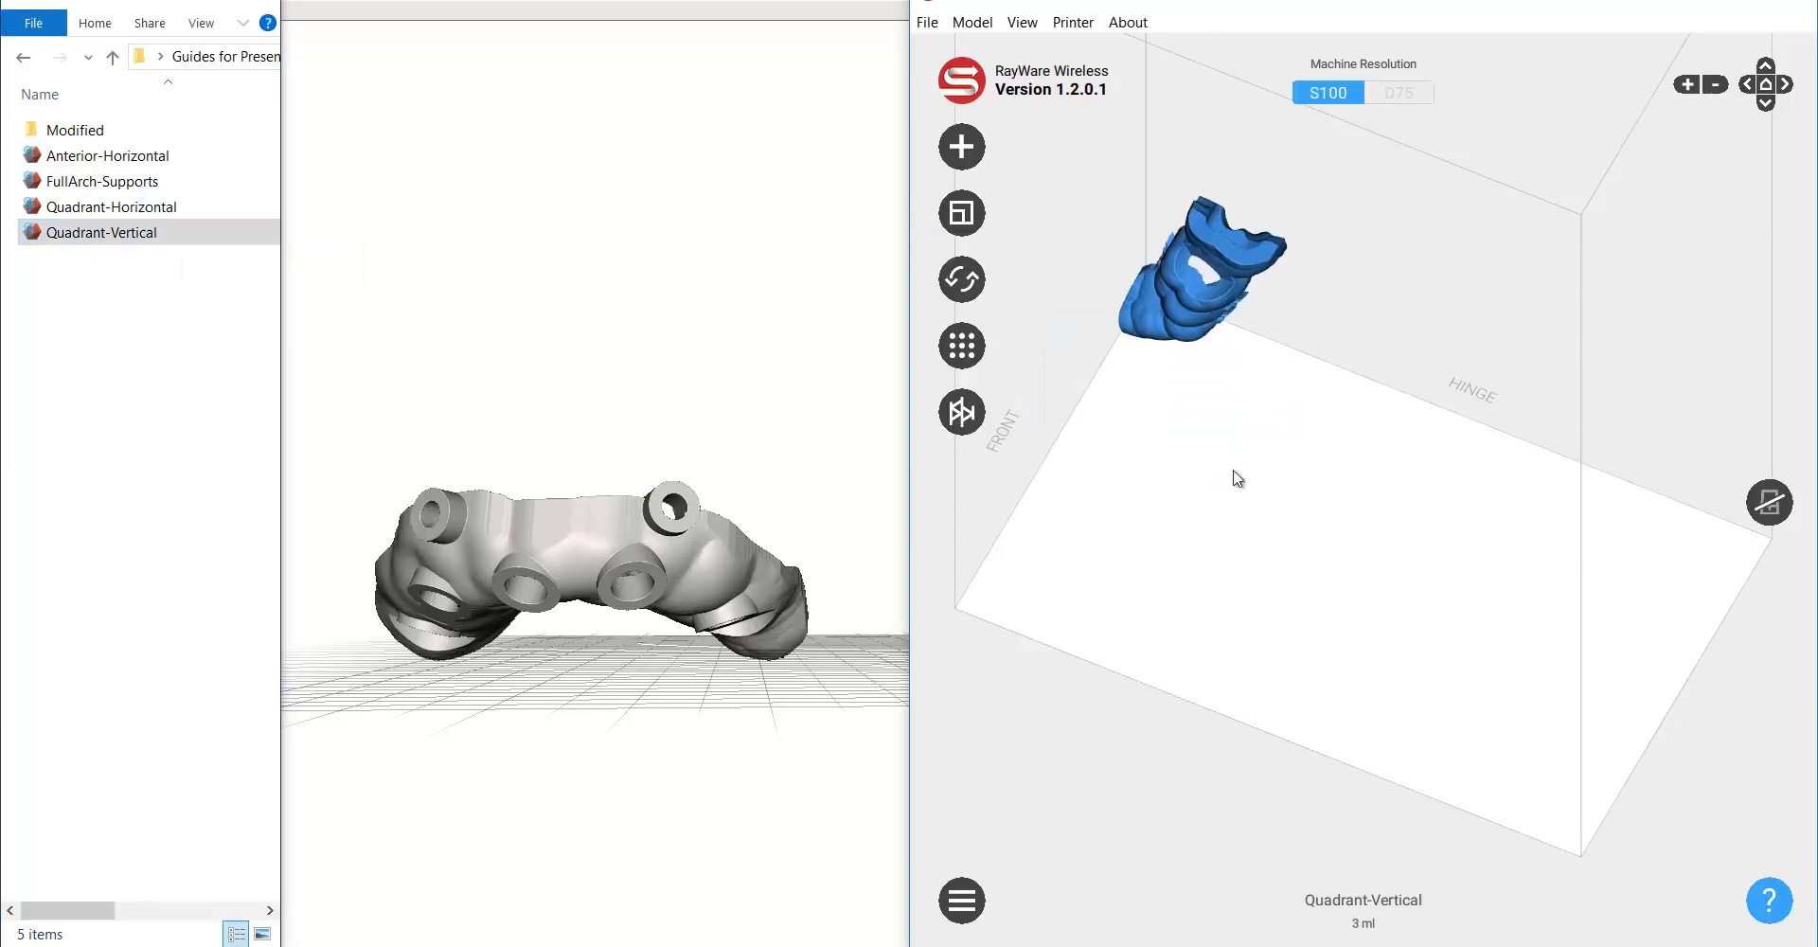
pyautogui.moveTo(1237, 478); pyautogui.dragTo(1537, 497, button='right')
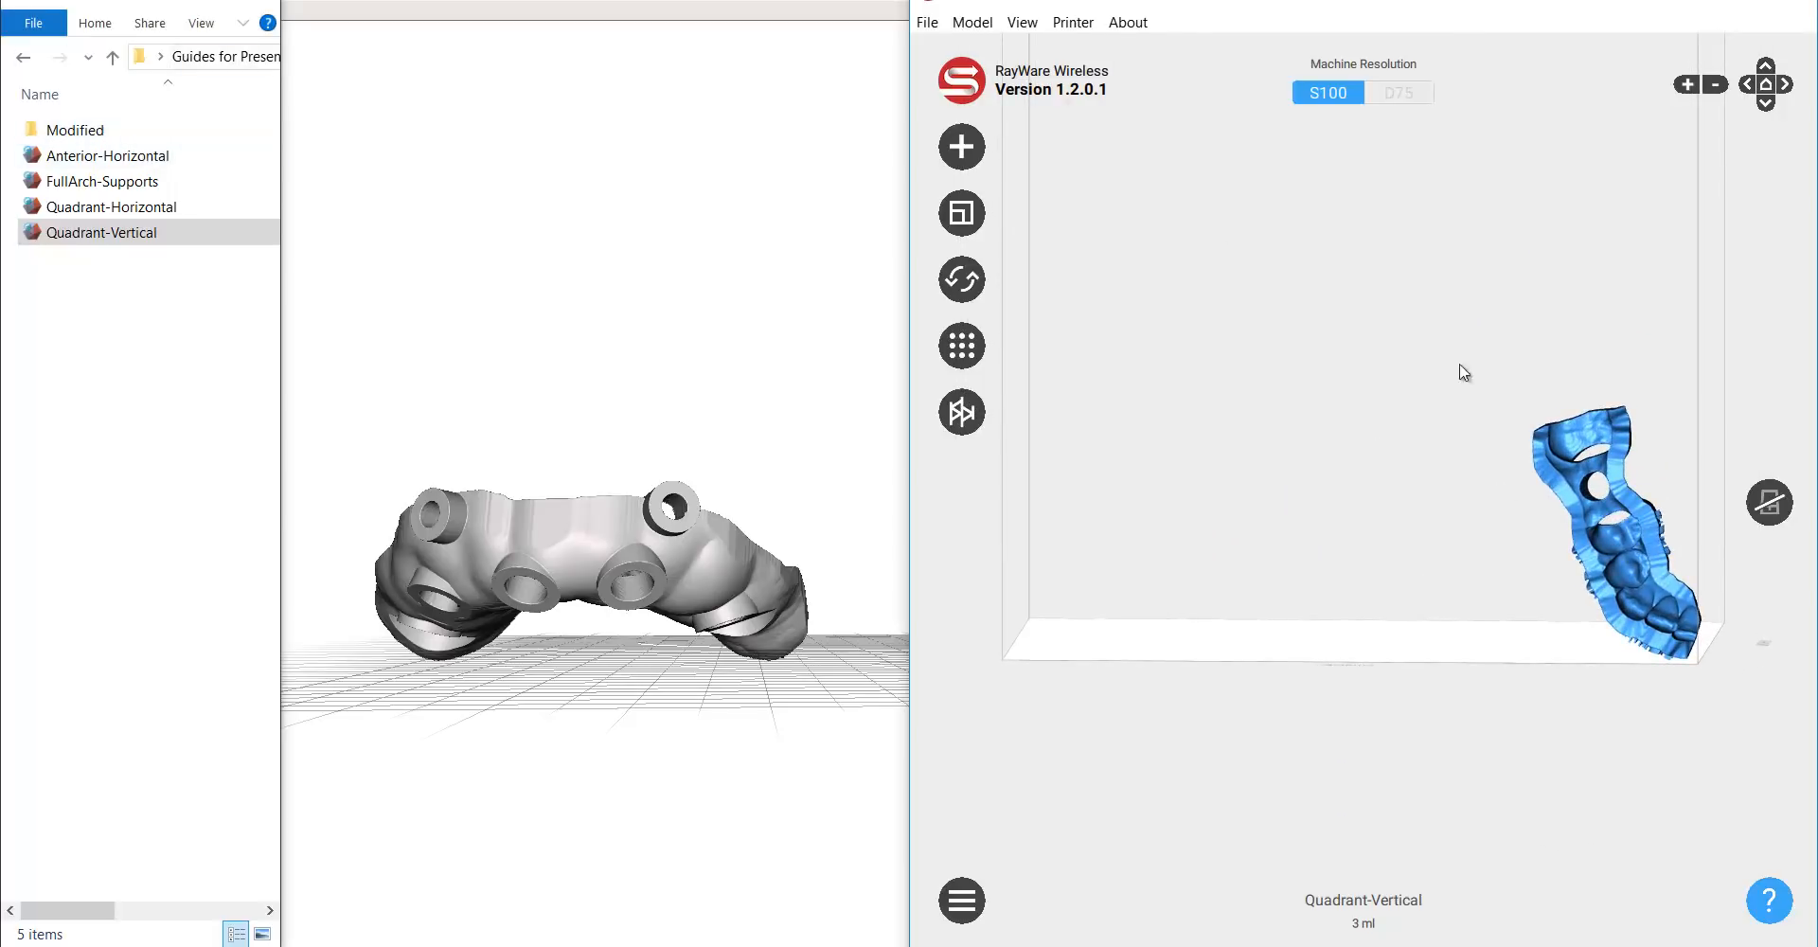
# - Remove Quadrant-Vertical from the build area and load Quadrant-Vertical-PrintReady from the Modified folder
pyautogui.press('Delete')
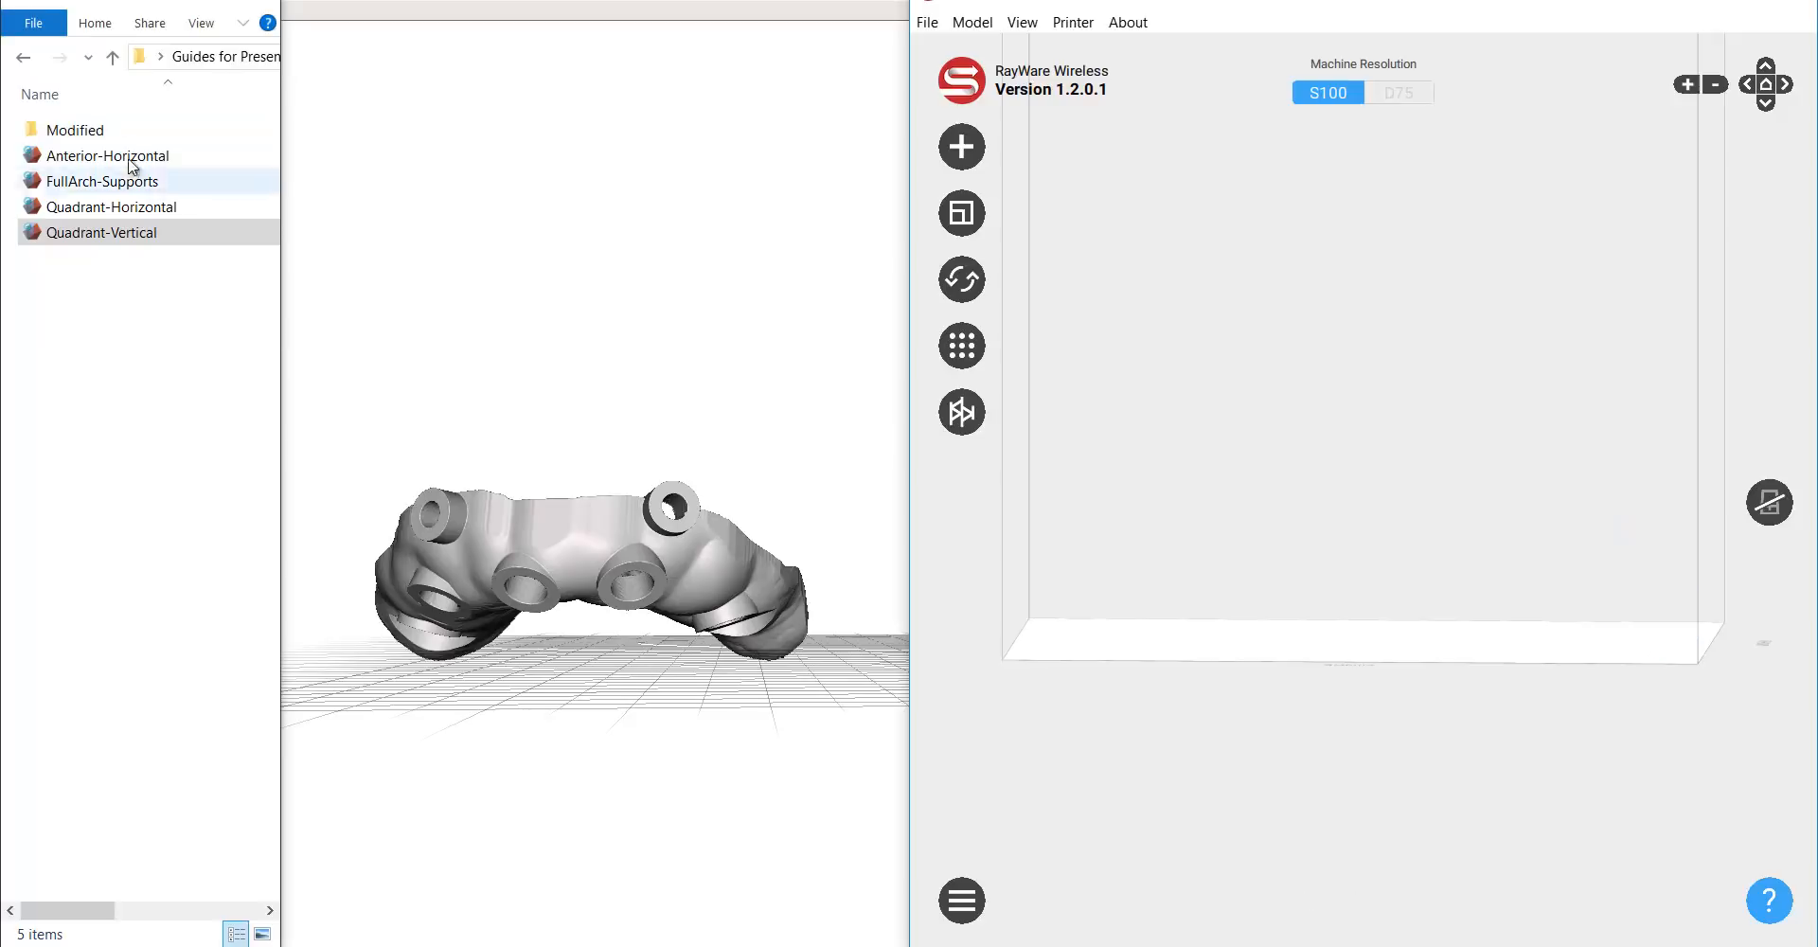
pyautogui.click(95, 130)
pyautogui.doubleClick(95, 130)
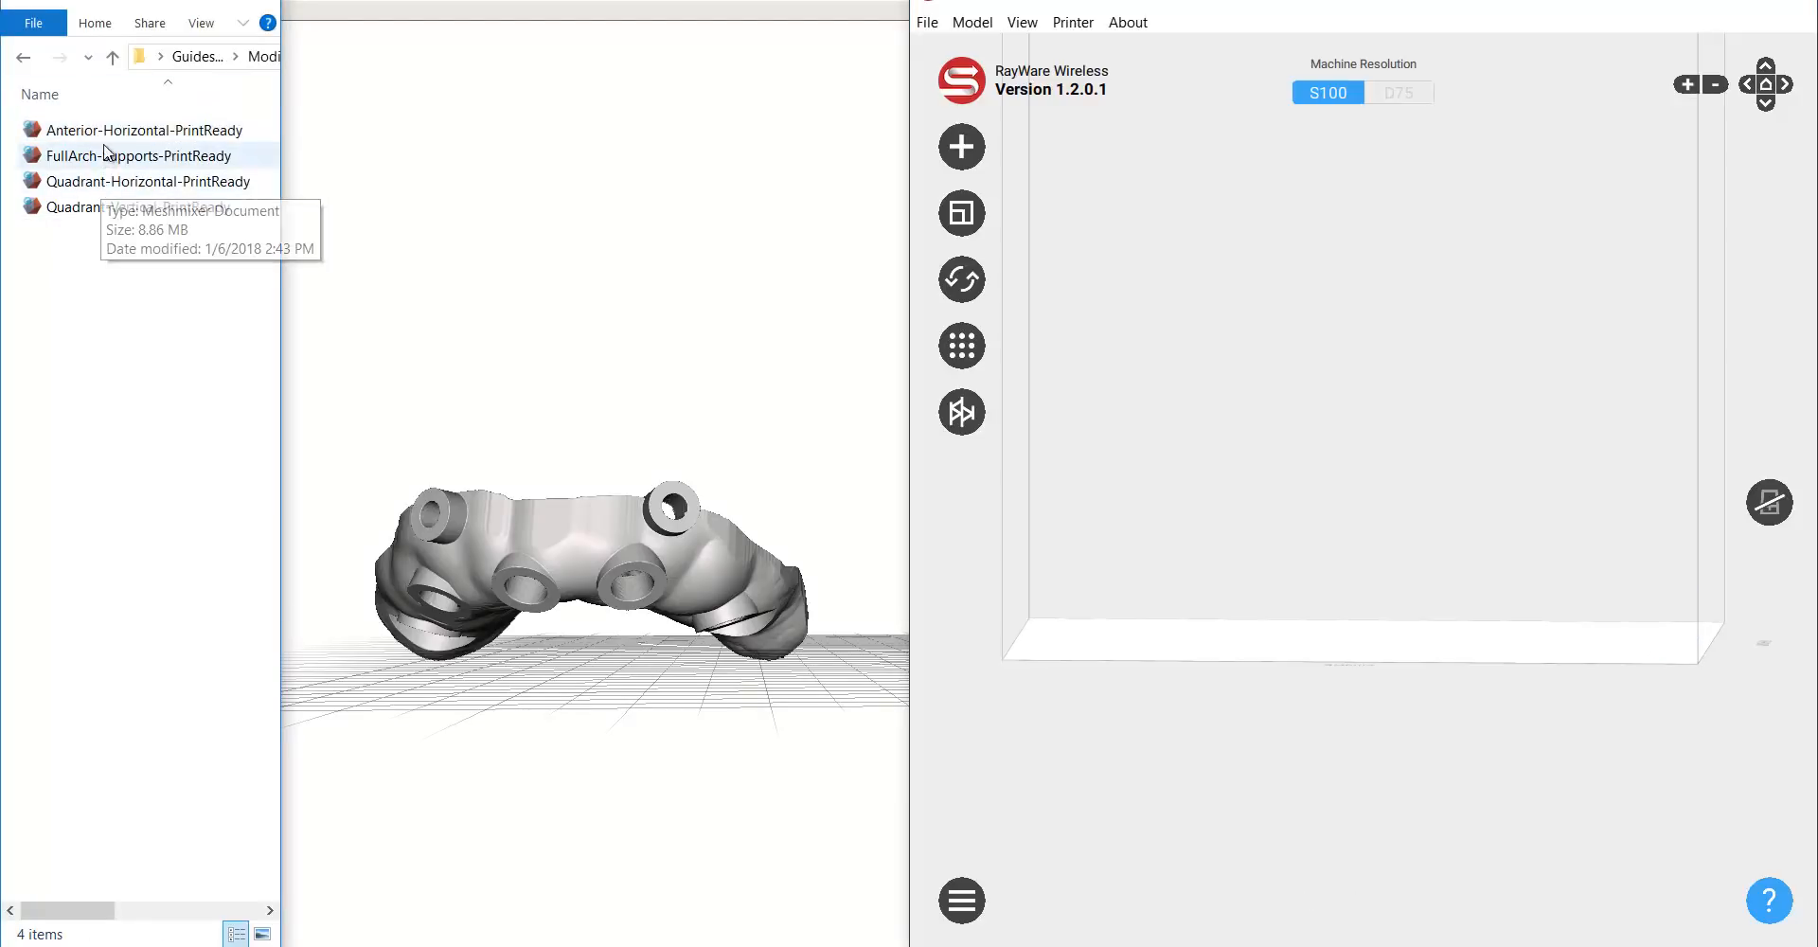
pyautogui.moveTo(103, 215); pyautogui.dragTo(1382, 624)
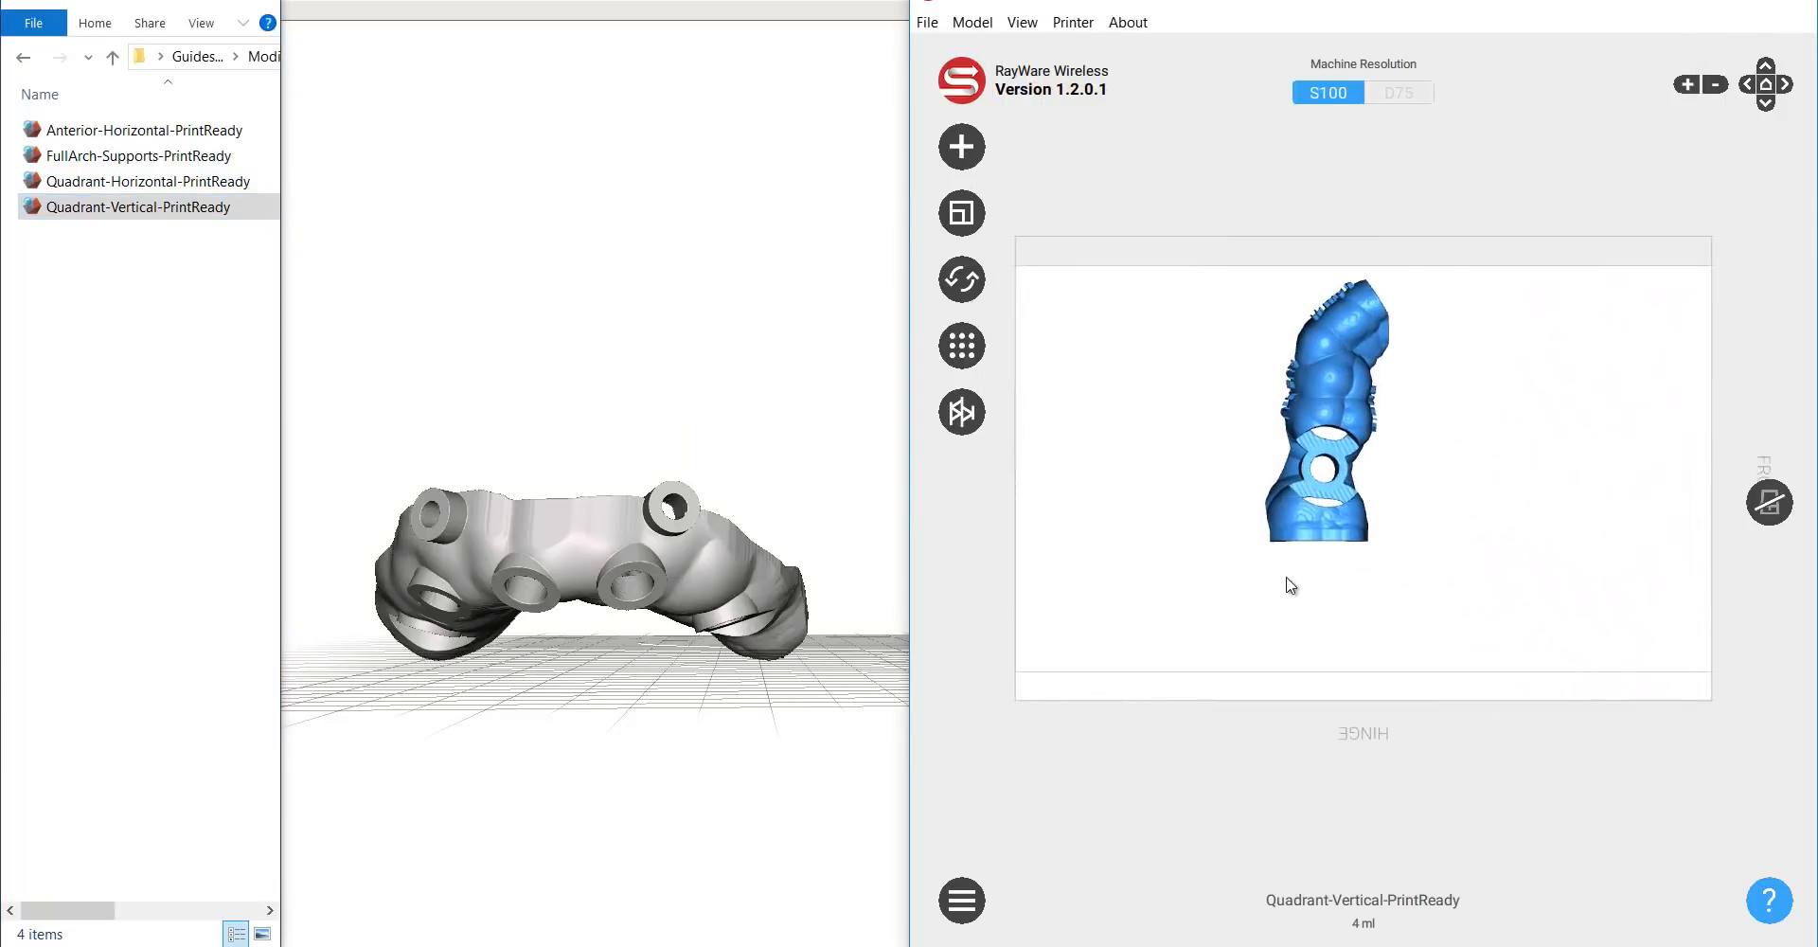
# - Use Select Base on the quadrant guide's flat cut end to stand the guide upright on the build platform
pyautogui.click(961, 280)
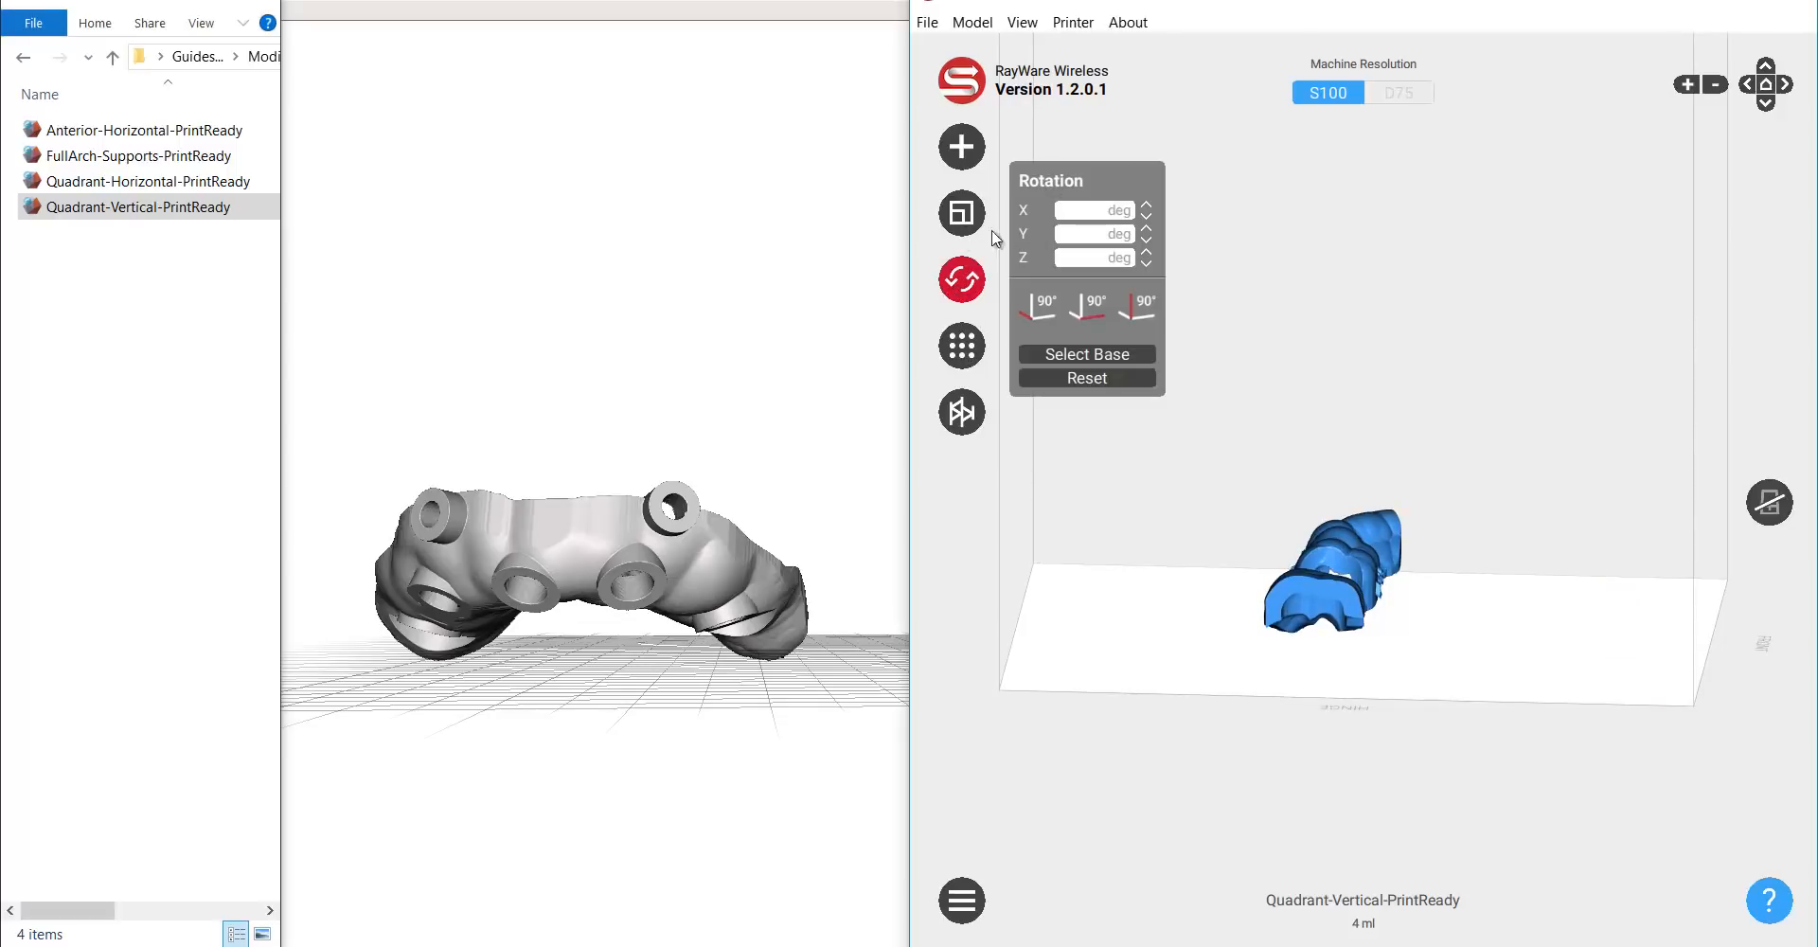
pyautogui.click(1060, 356)
pyautogui.moveTo(1441, 567); pyautogui.dragTo(1338, 592, button='right')
pyautogui.scroll(-1, 1386, 551)
pyautogui.scroll(5, 1385, 551)
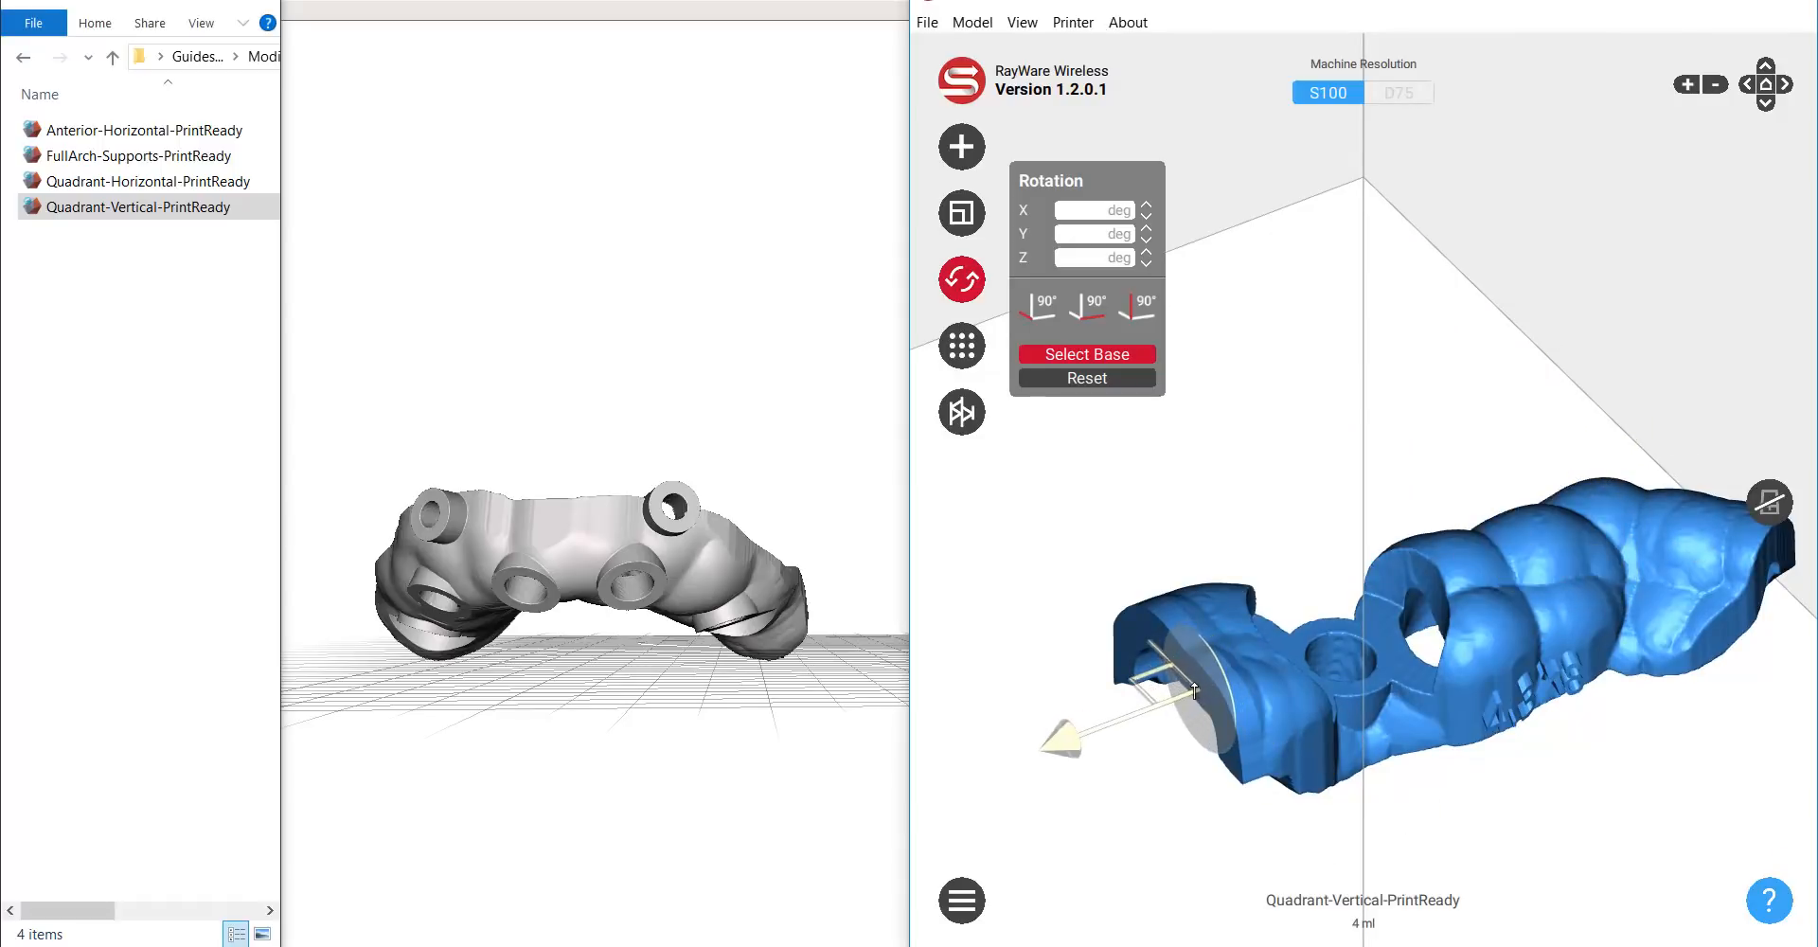
pyautogui.click(1194, 691)
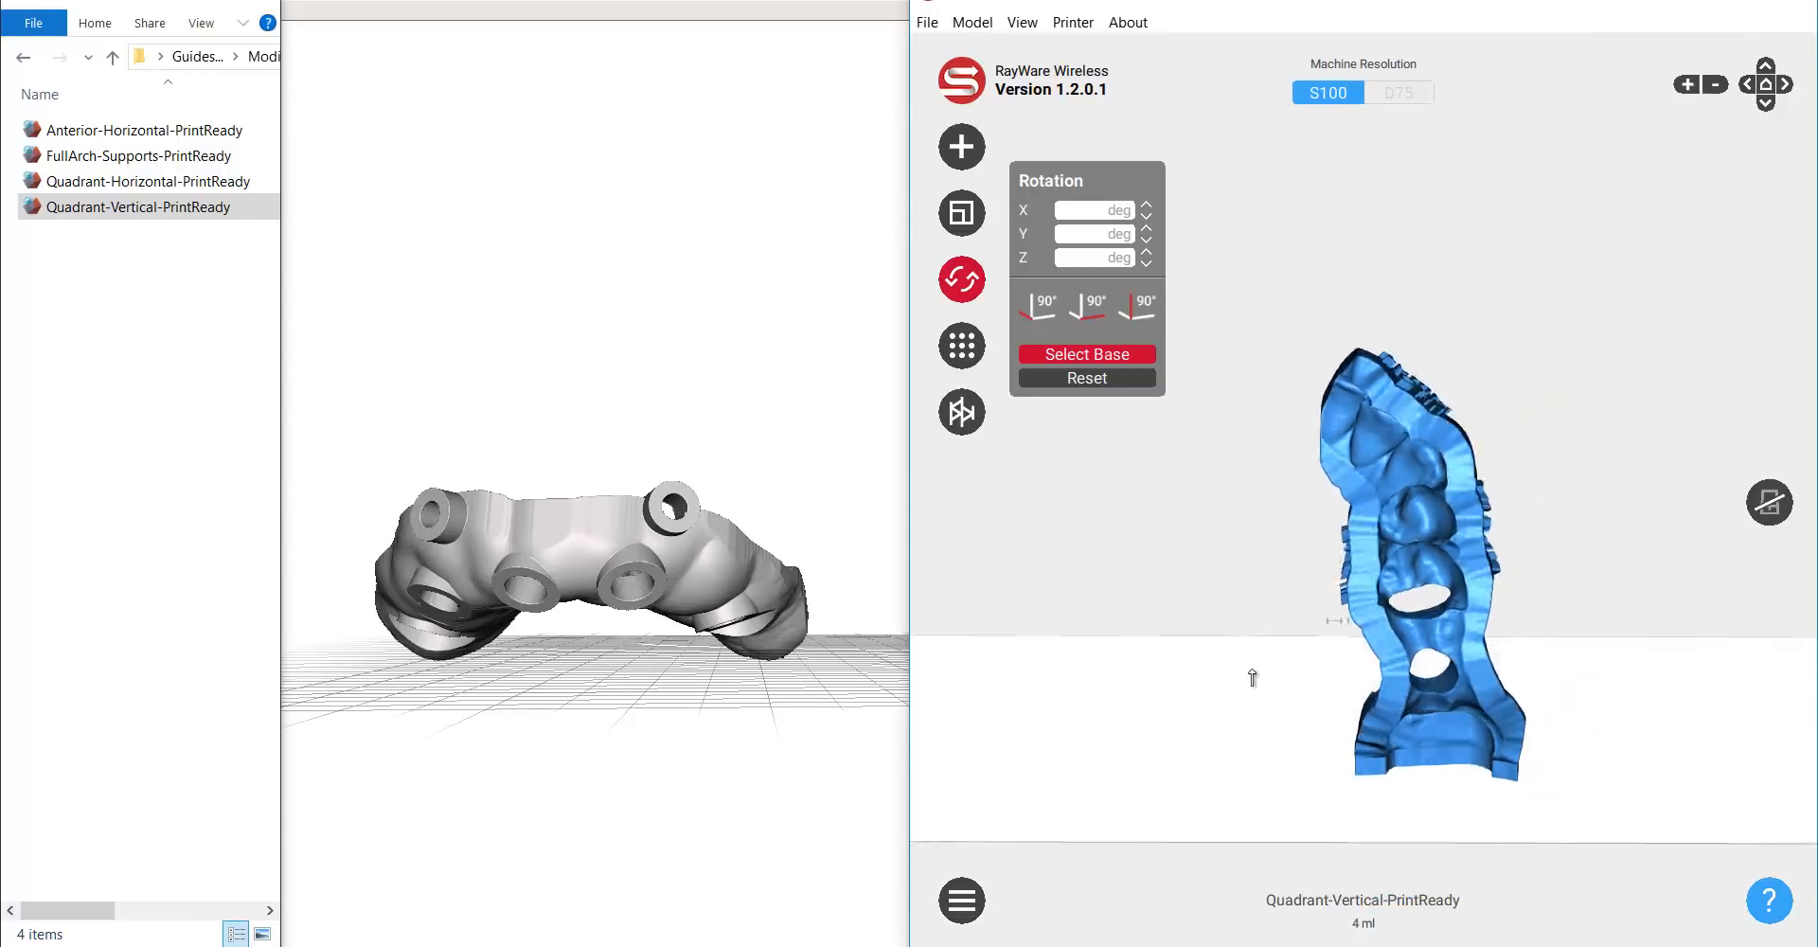
pyautogui.moveTo(1262, 732); pyautogui.dragTo(1453, 681, button='right')
pyautogui.click(1519, 660)
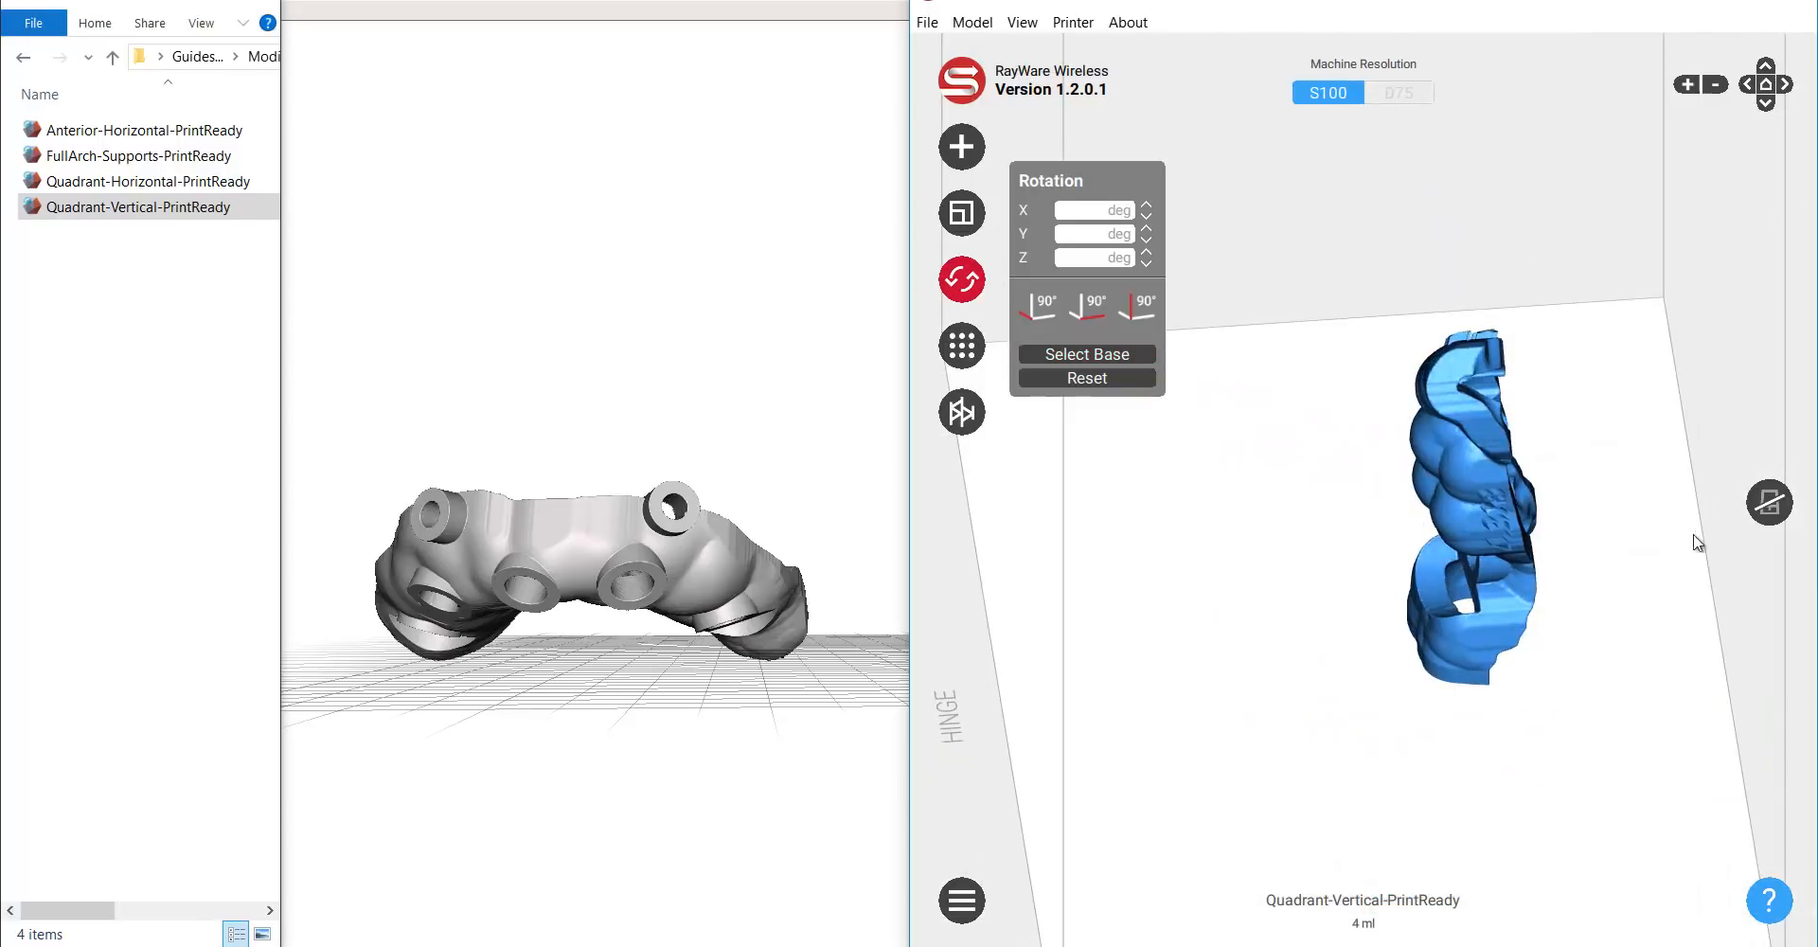
pyautogui.moveTo(1665, 574); pyautogui.dragTo(1603, 531, button='right')
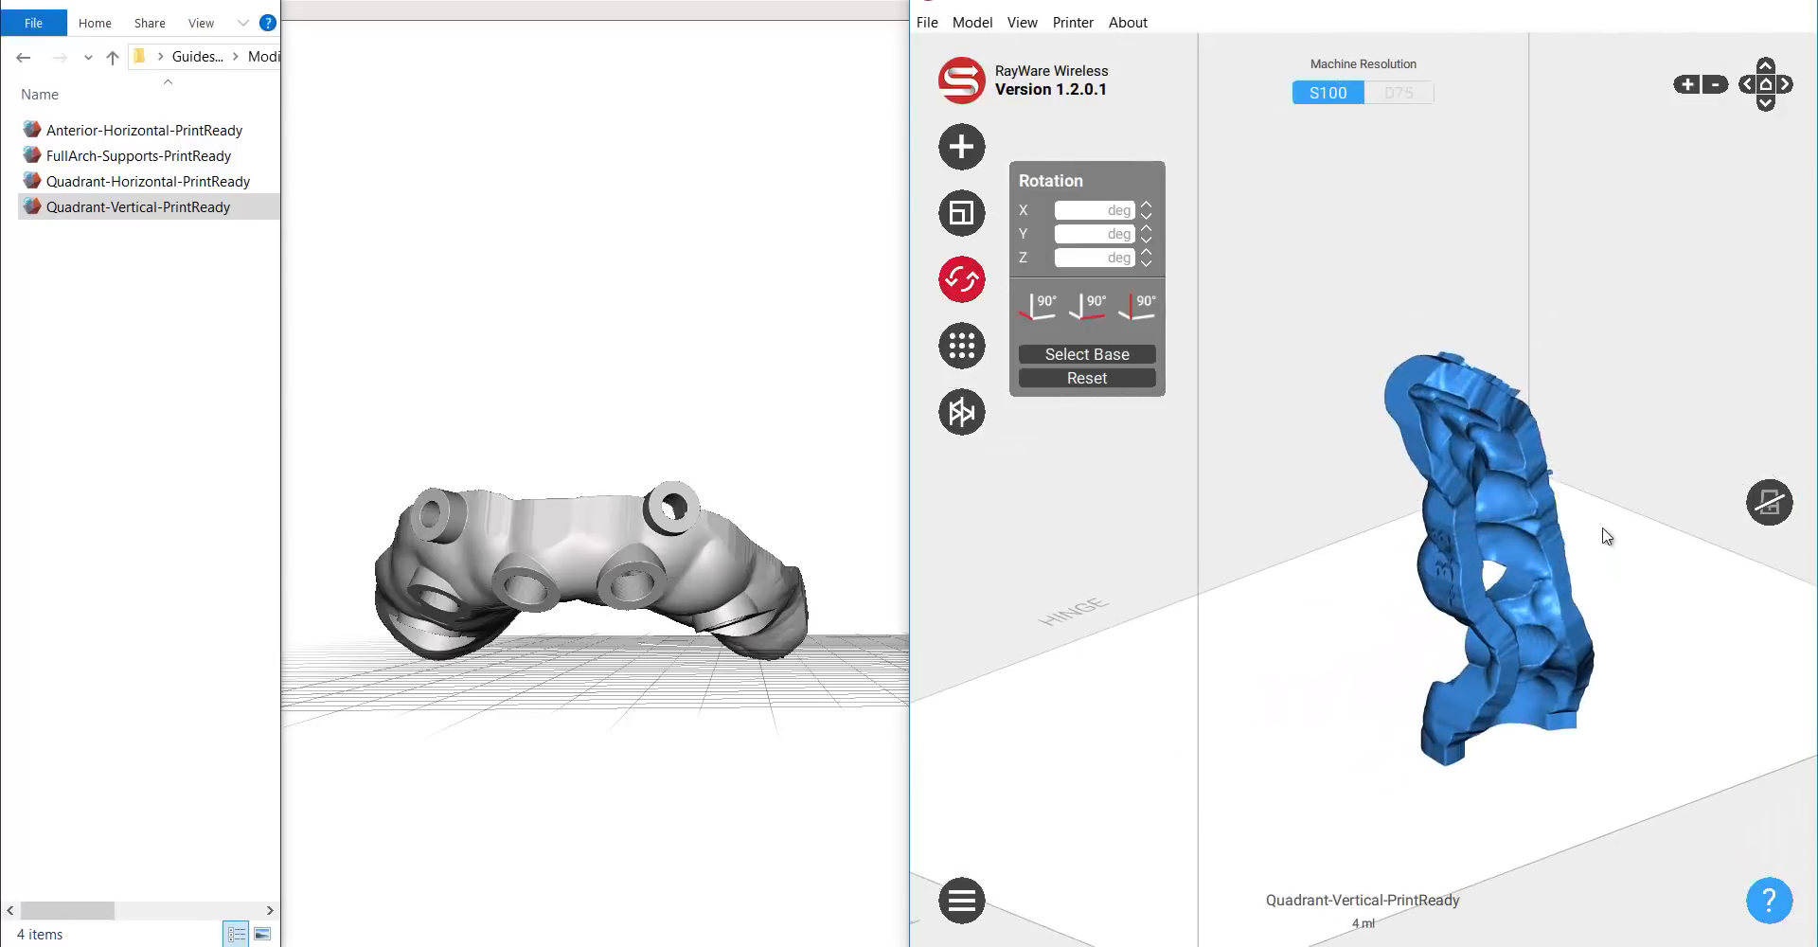
# - Set the print material to Surgical Guide for the upright quadrant guide
pyautogui.click(1769, 503)
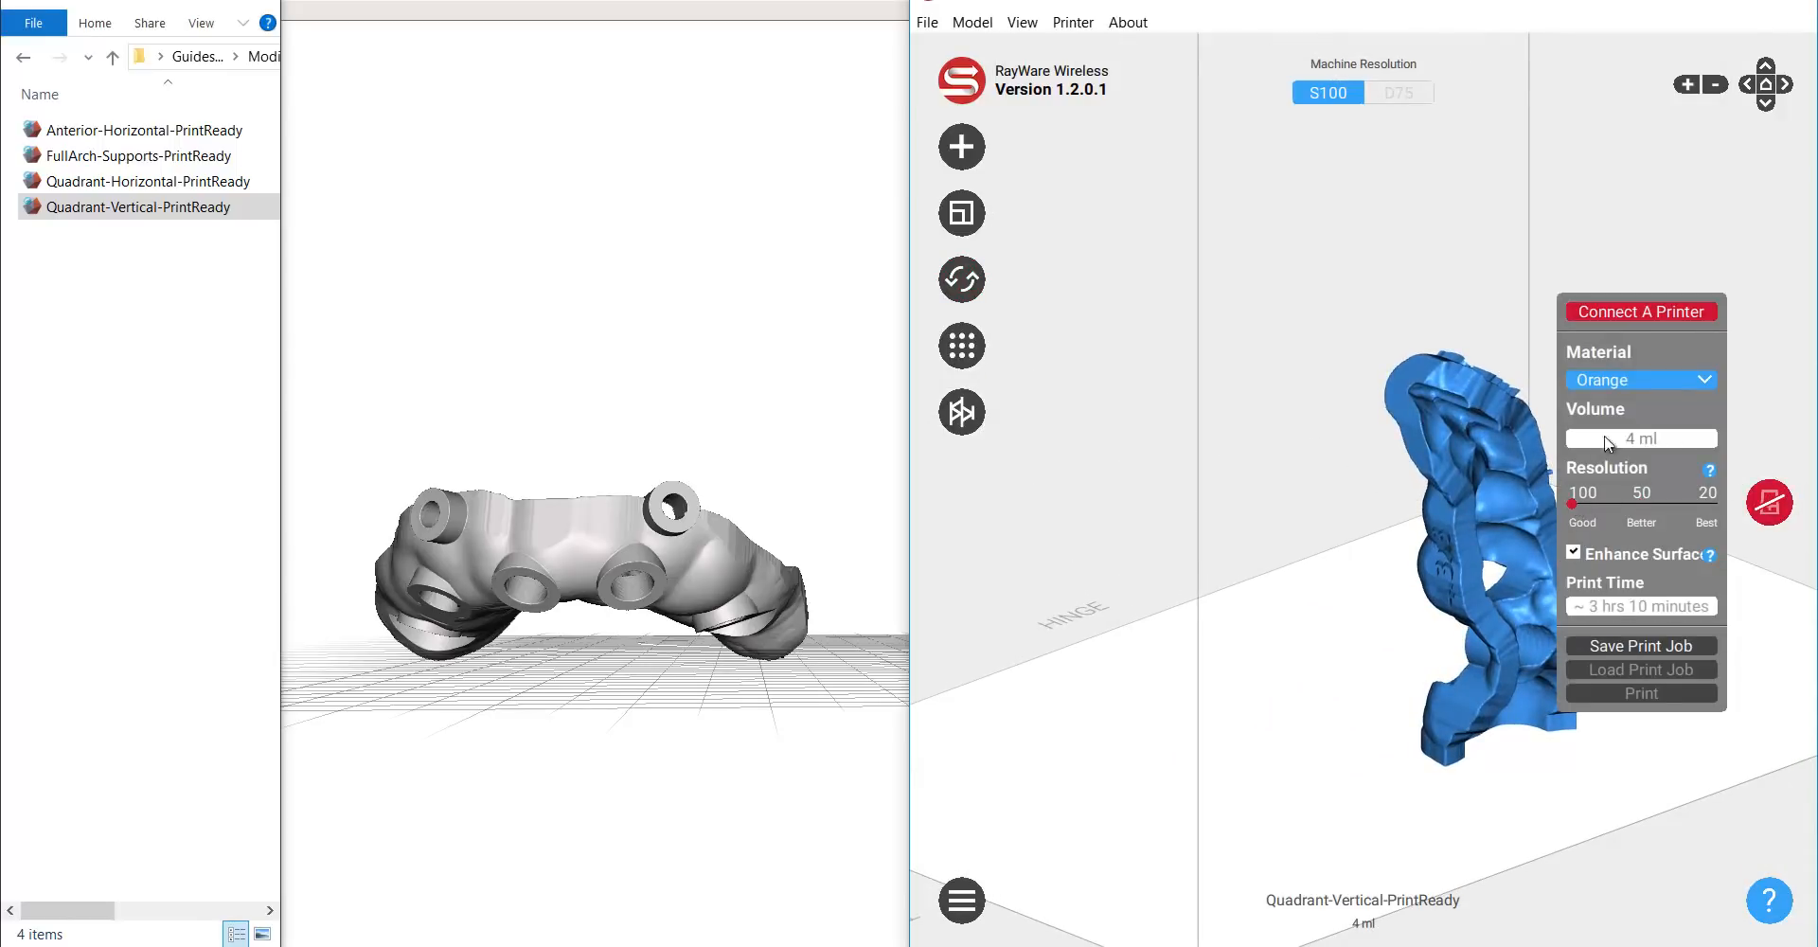
pyautogui.click(1622, 379)
pyautogui.click(1609, 493)
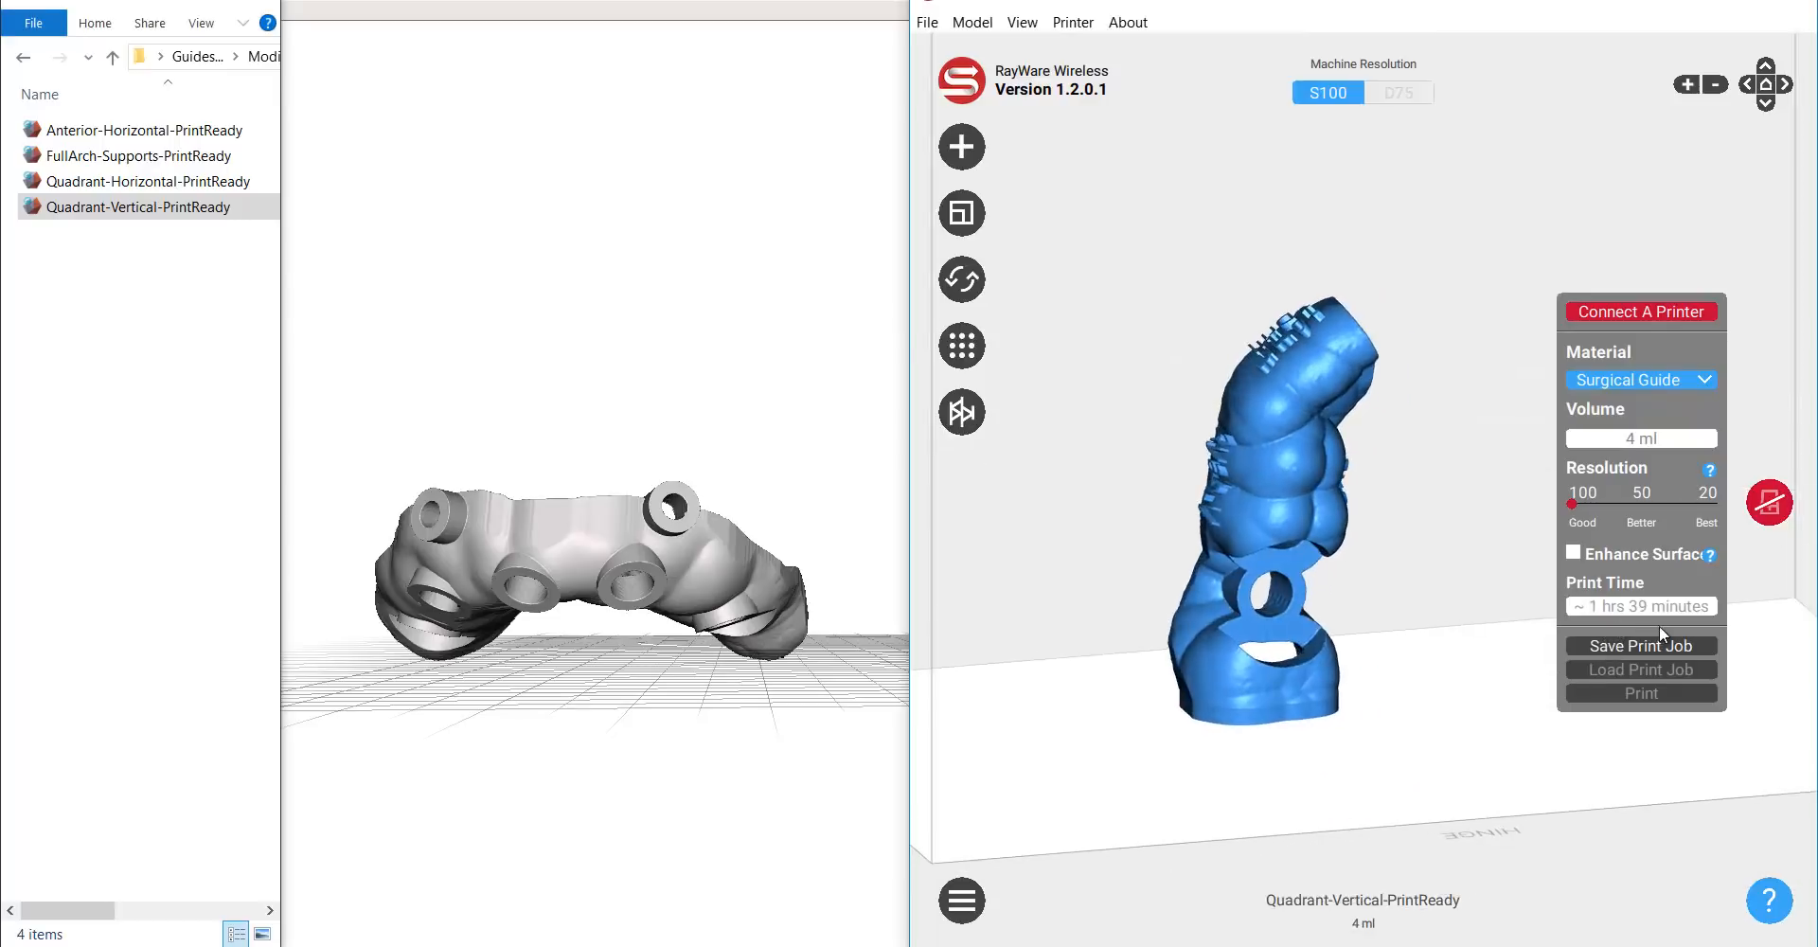
pyautogui.click(1669, 653)
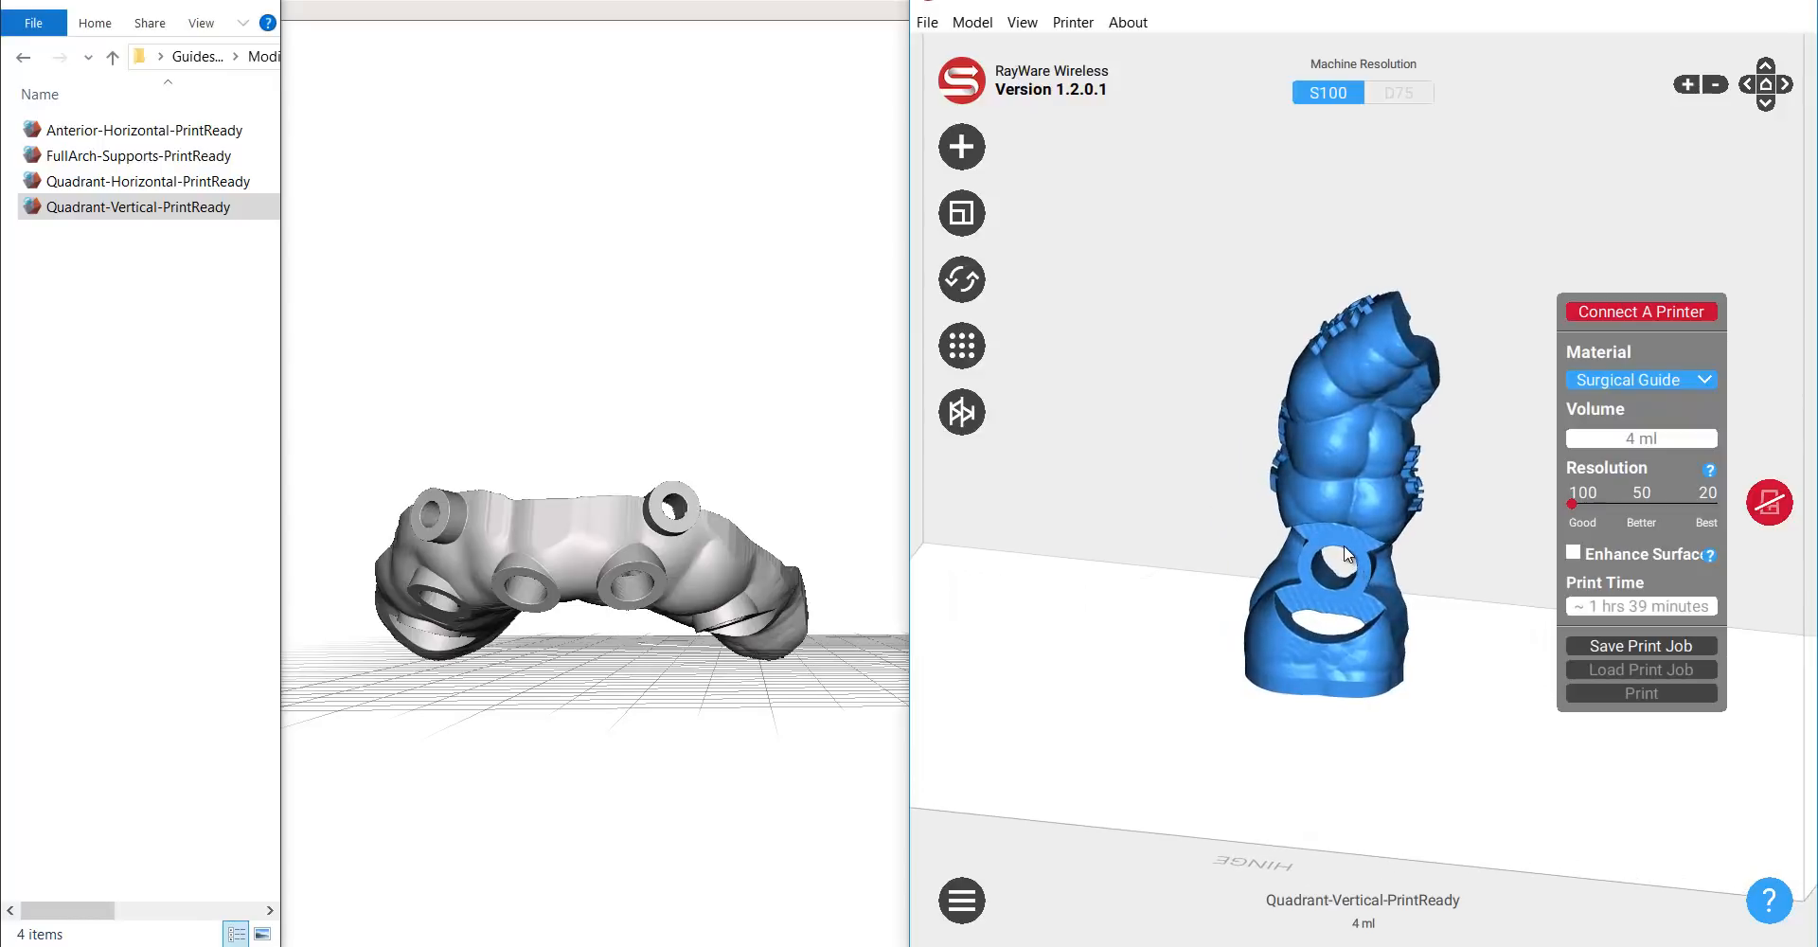
# - Replace the quadrant guide in the build area with Anterior-Horizontal-PrintReady and turn the view to its flat faces
pyautogui.press('Delete')
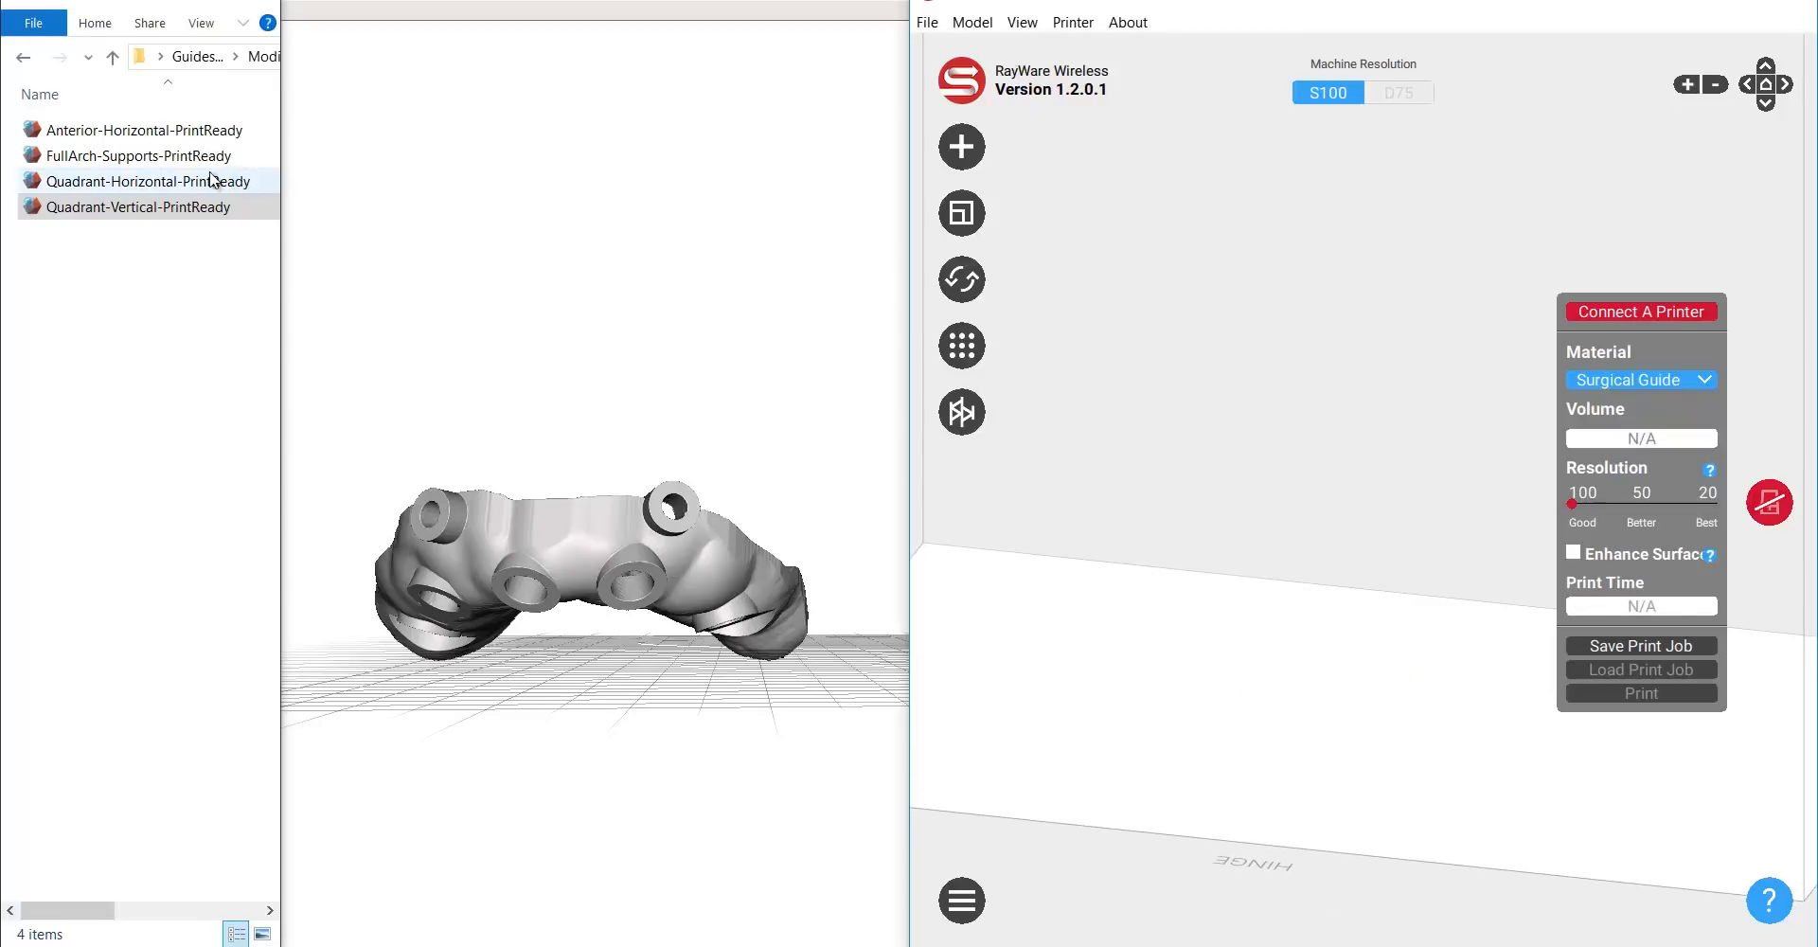
pyautogui.click(111, 157)
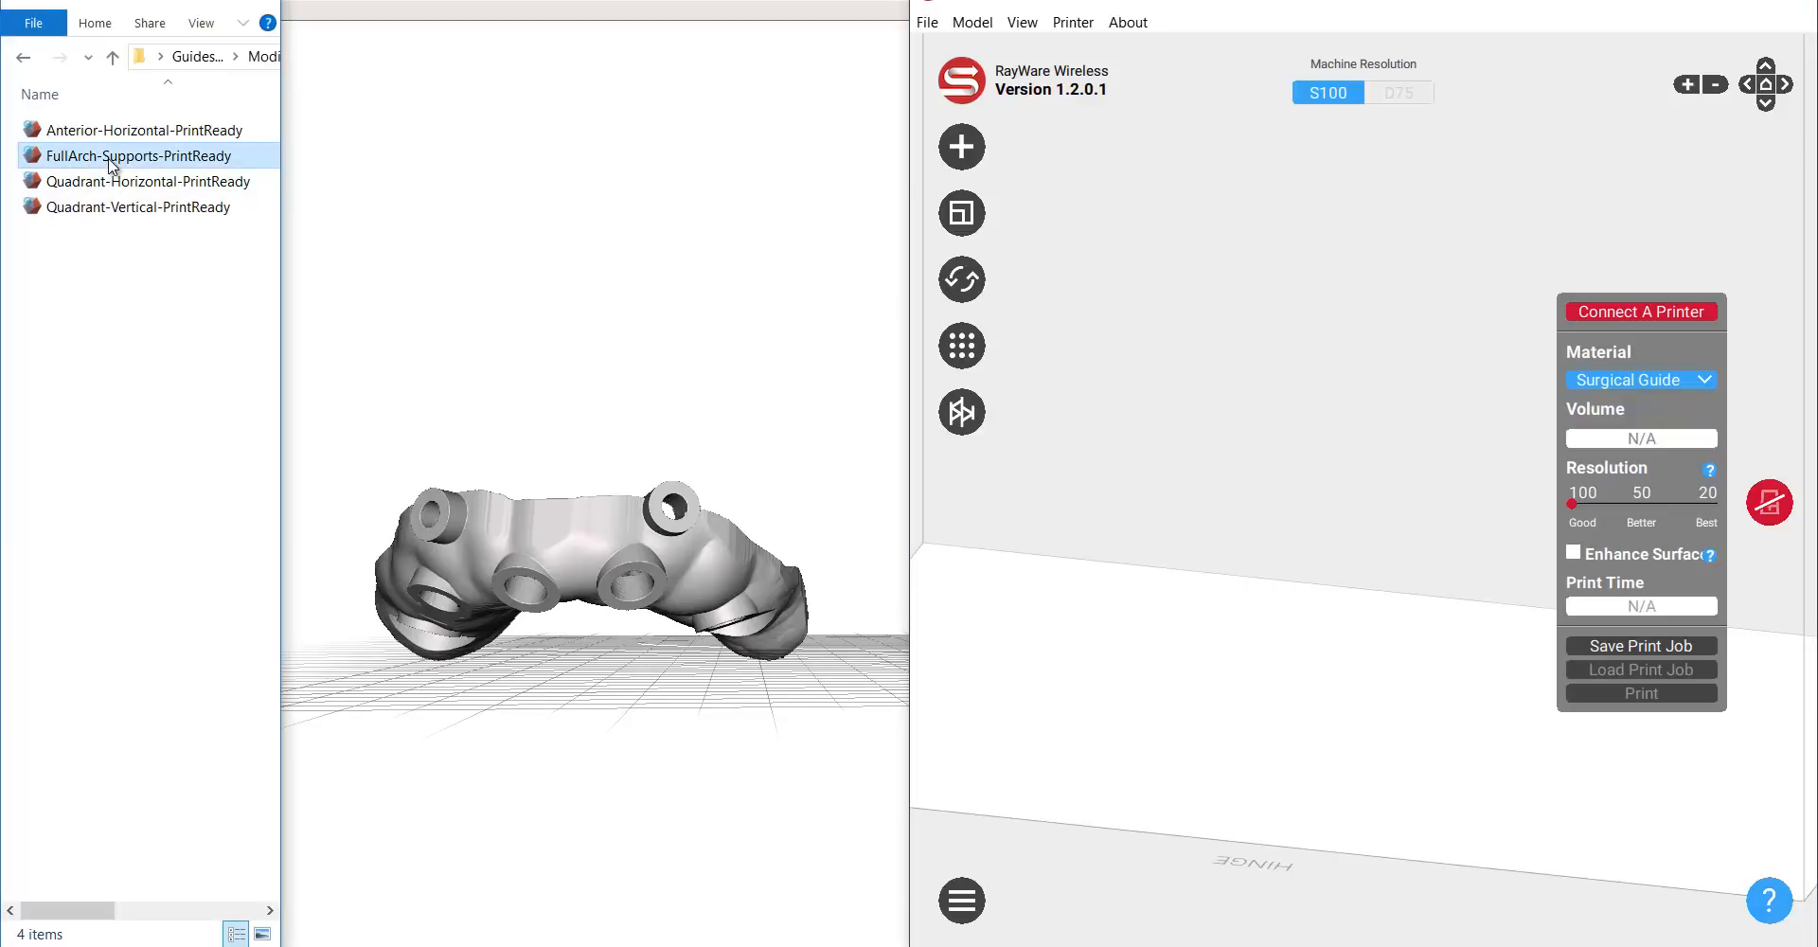
pyautogui.moveTo(112, 132); pyautogui.dragTo(1335, 664)
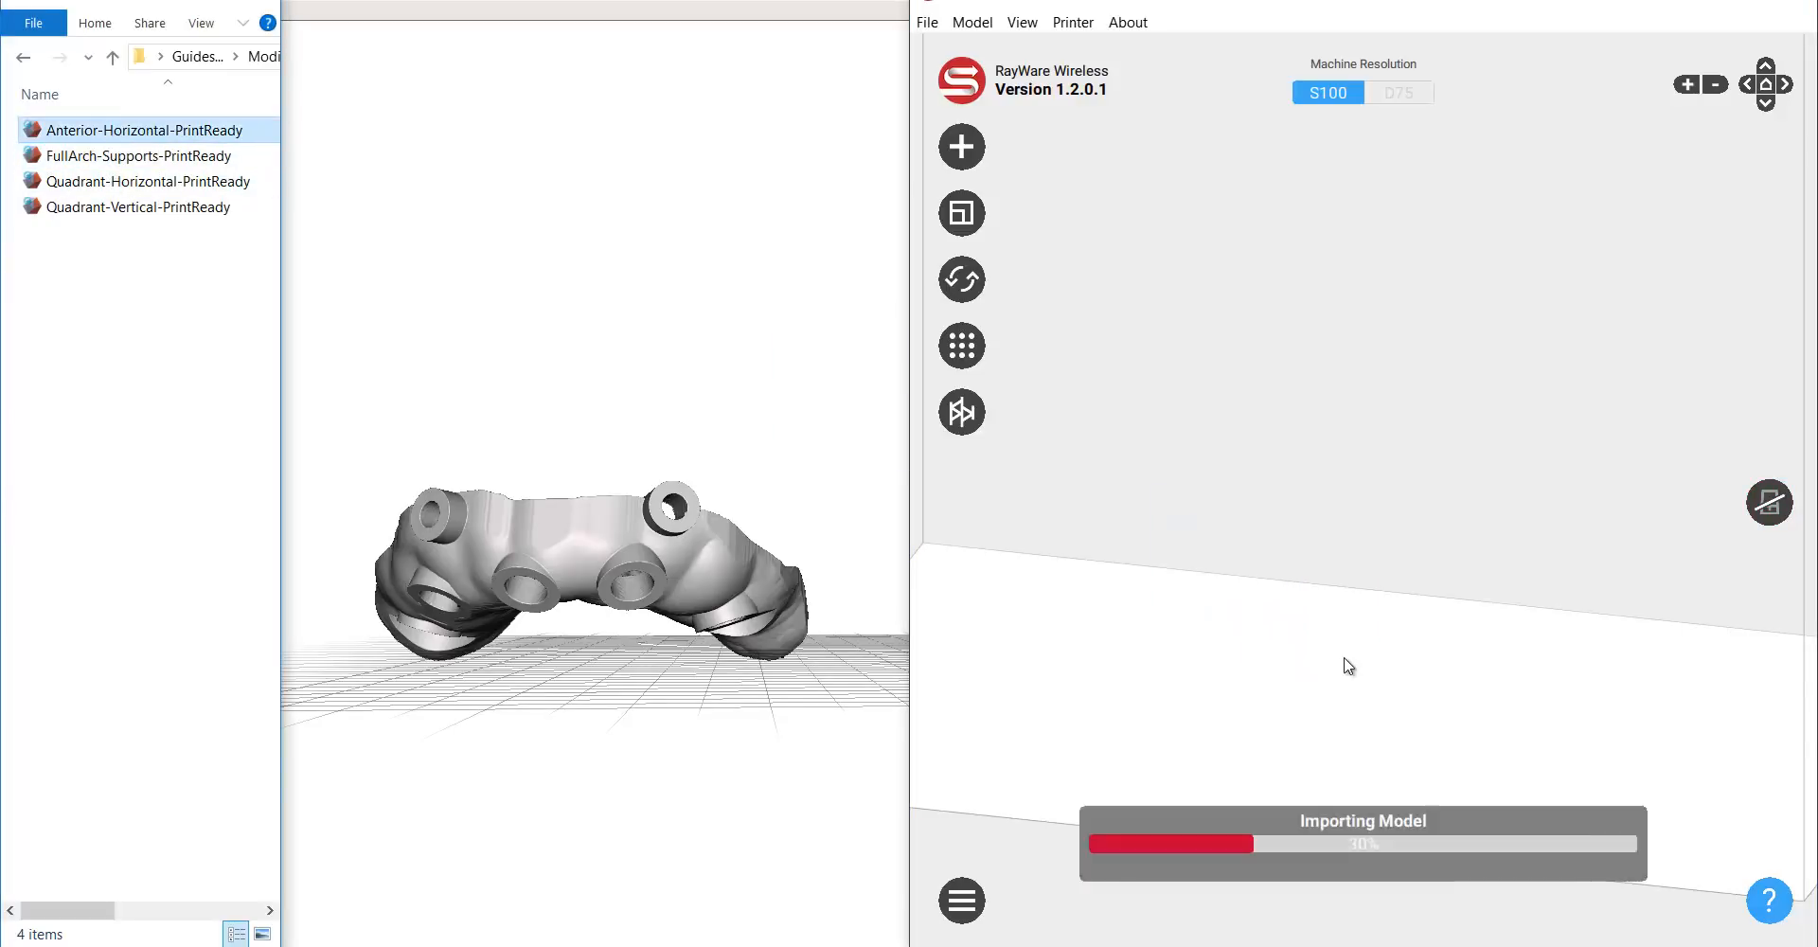
pyautogui.moveTo(1547, 727); pyautogui.dragTo(1642, 674, button='right')
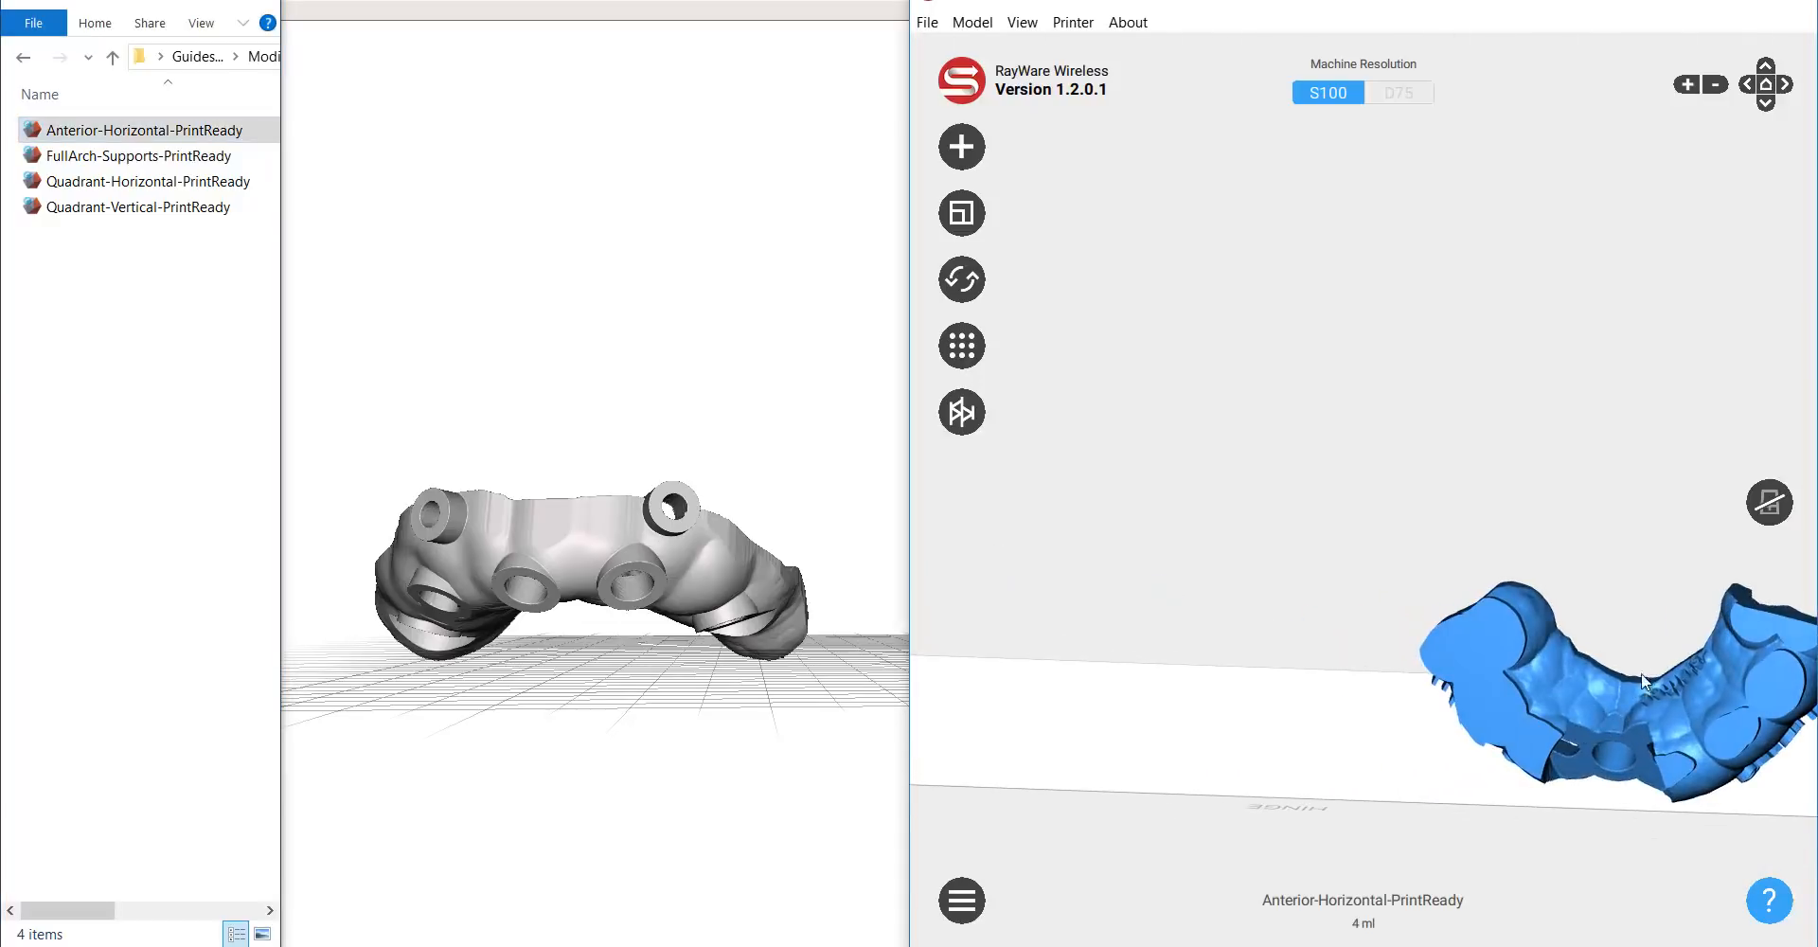
# - Use Select Base on the anterior guide's flat face to lay it horizontally, and move it to the middle of the platform
pyautogui.click(962, 279)
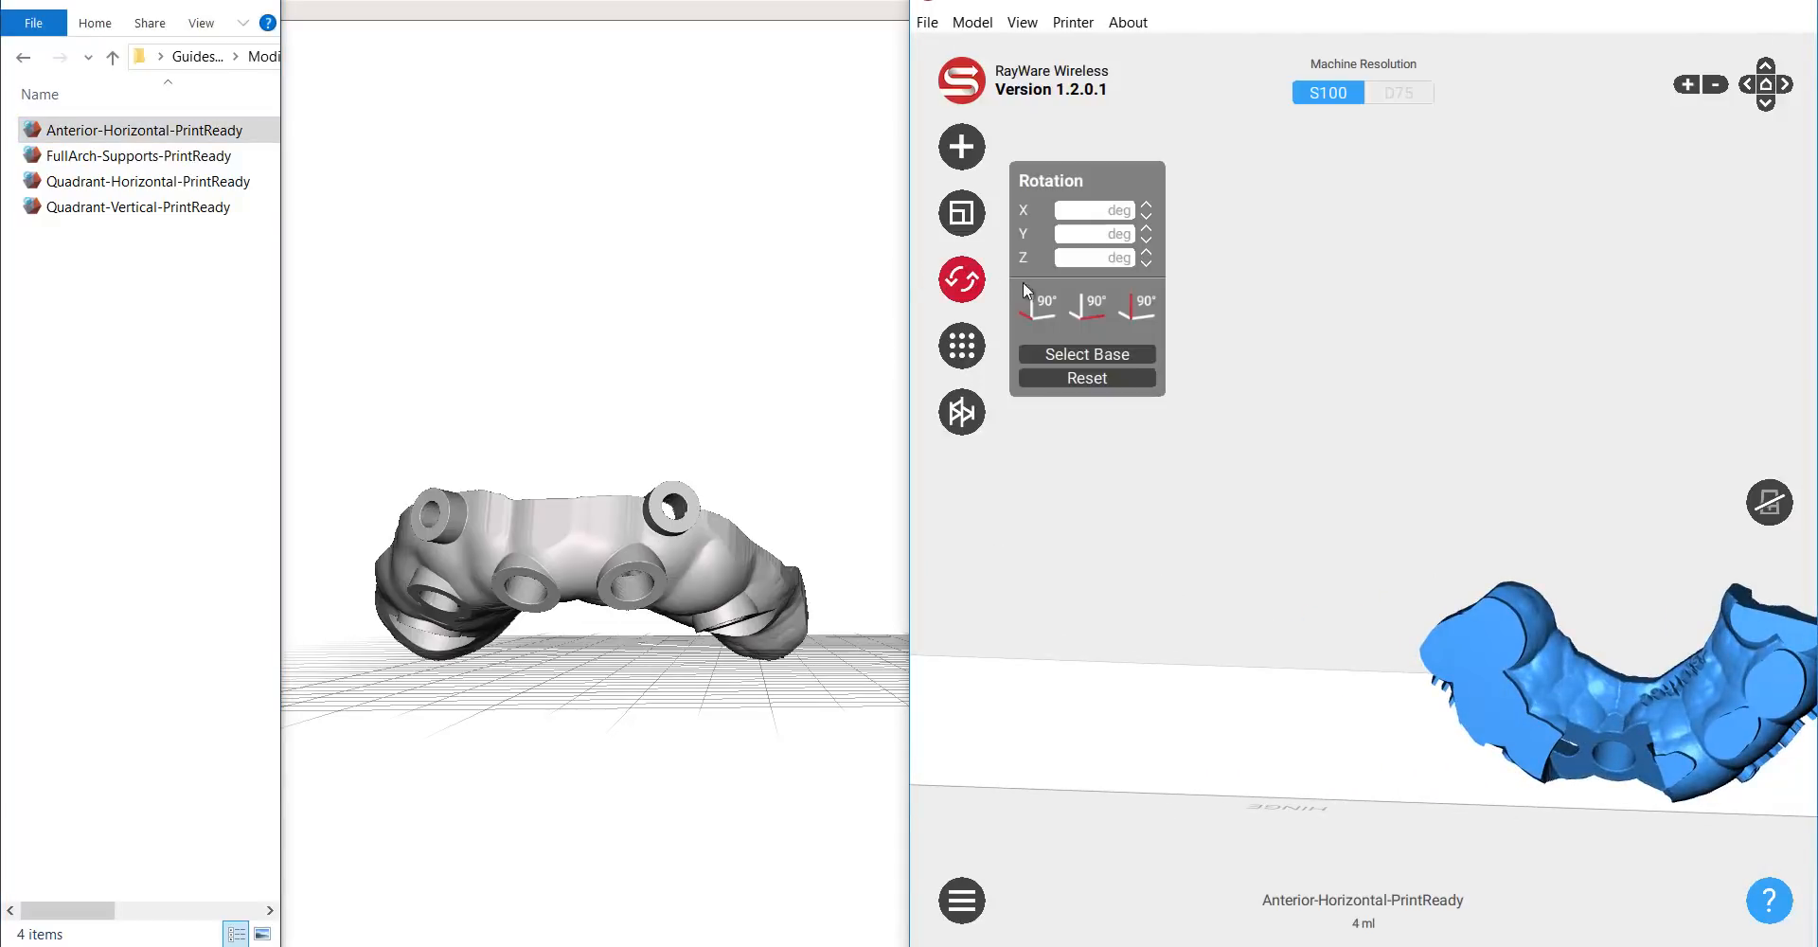
pyautogui.click(1093, 354)
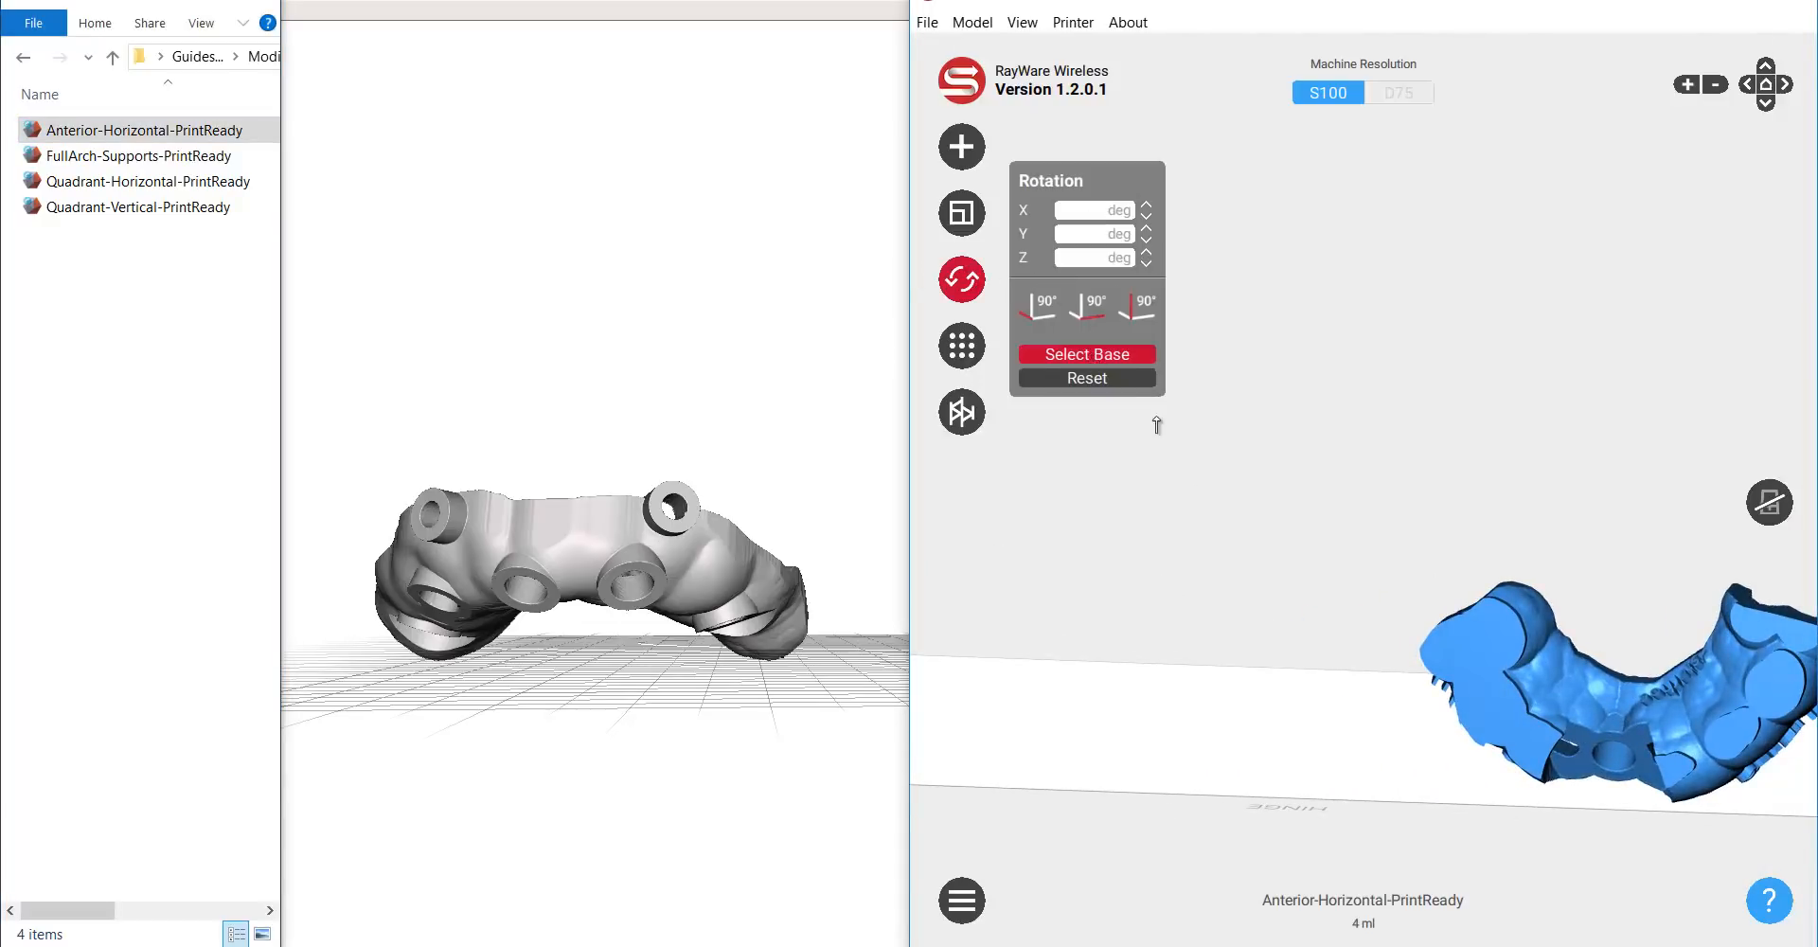
pyautogui.click(1484, 657)
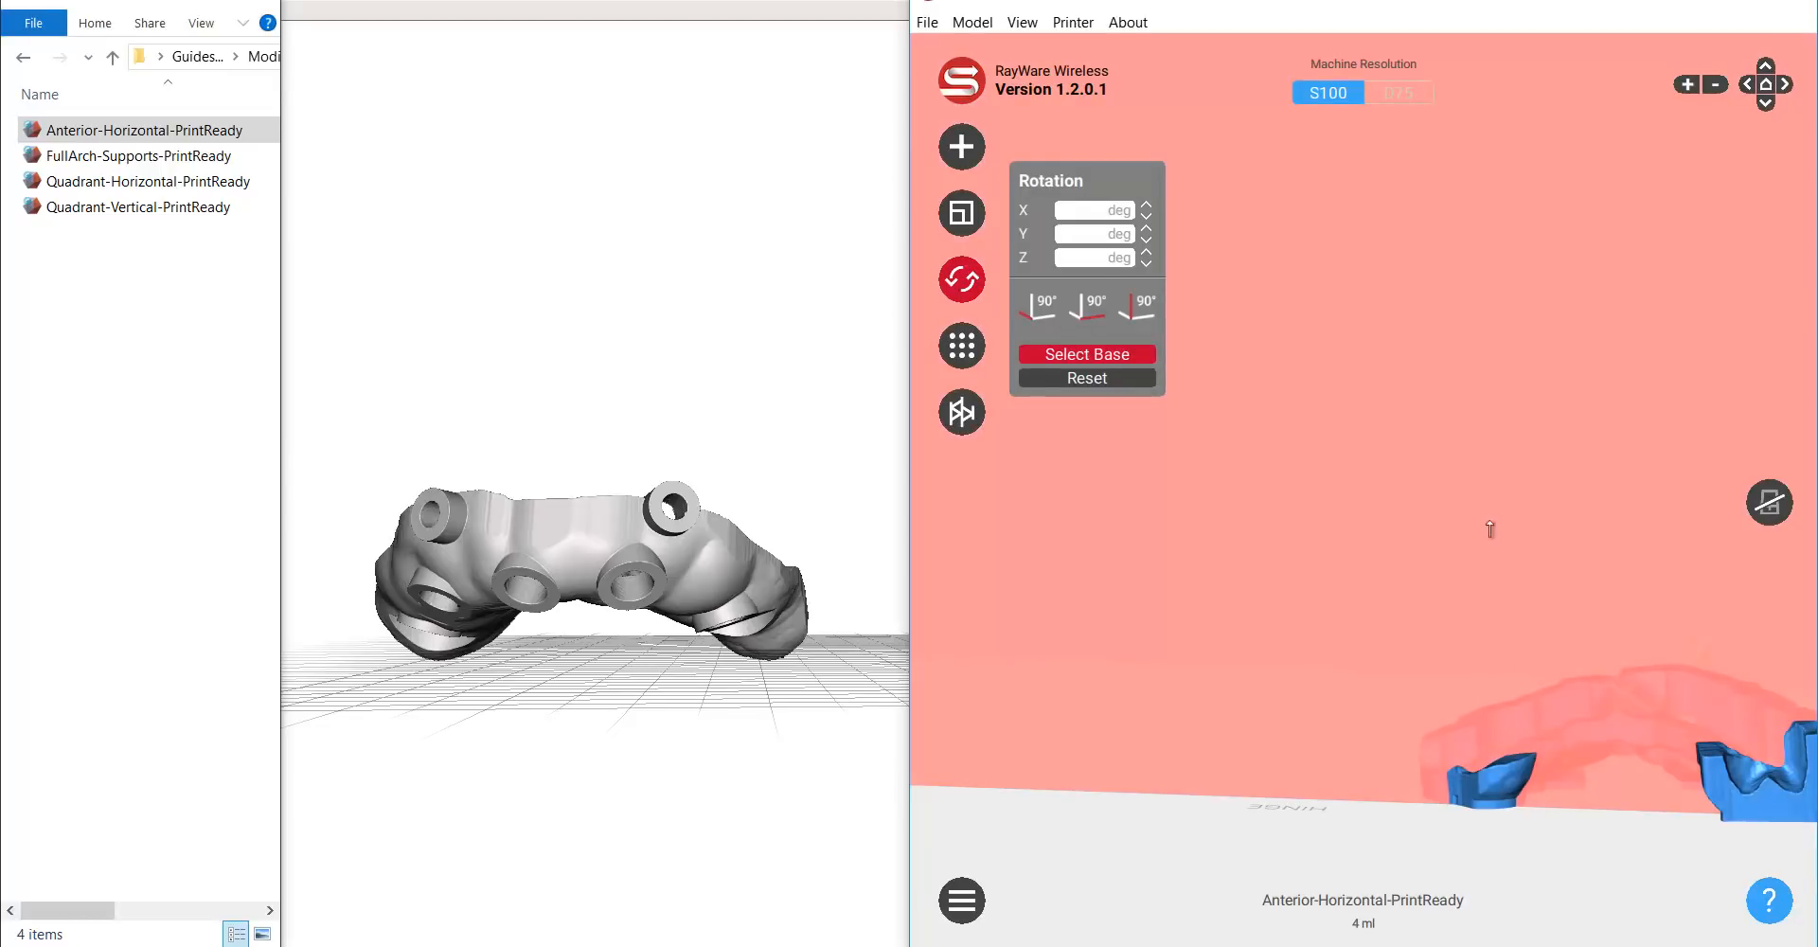
pyautogui.click(953, 284)
pyautogui.moveTo(1268, 358); pyautogui.dragTo(1284, 532)
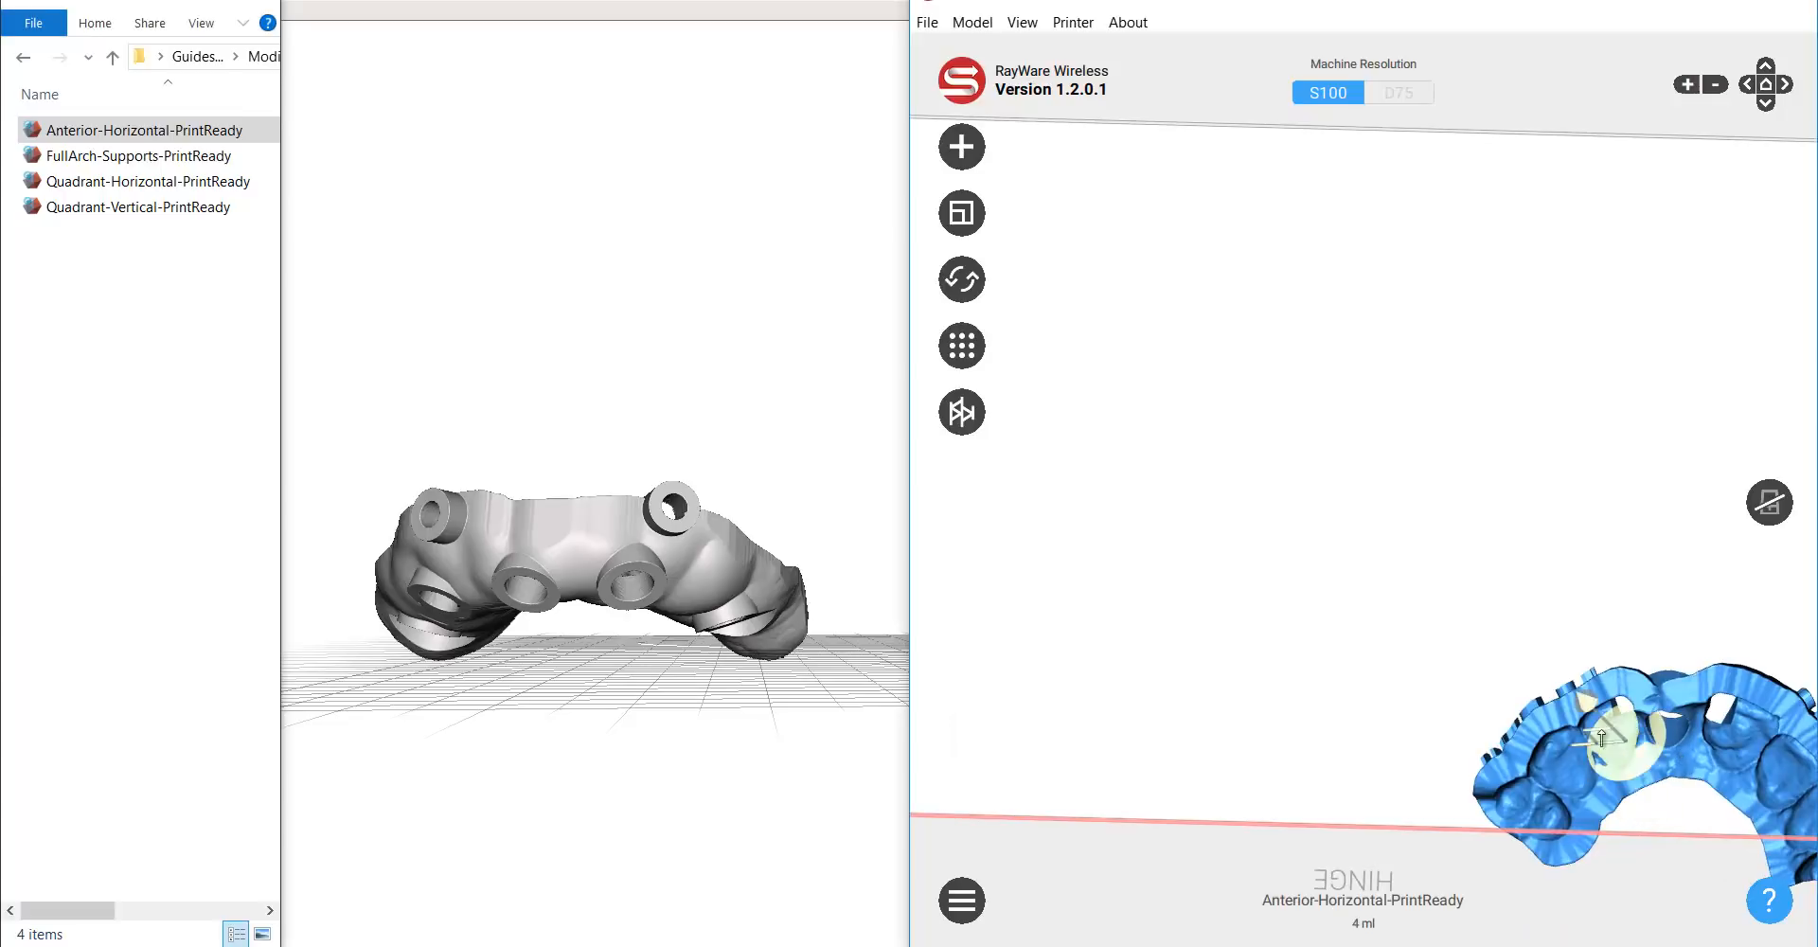
pyautogui.click(968, 280)
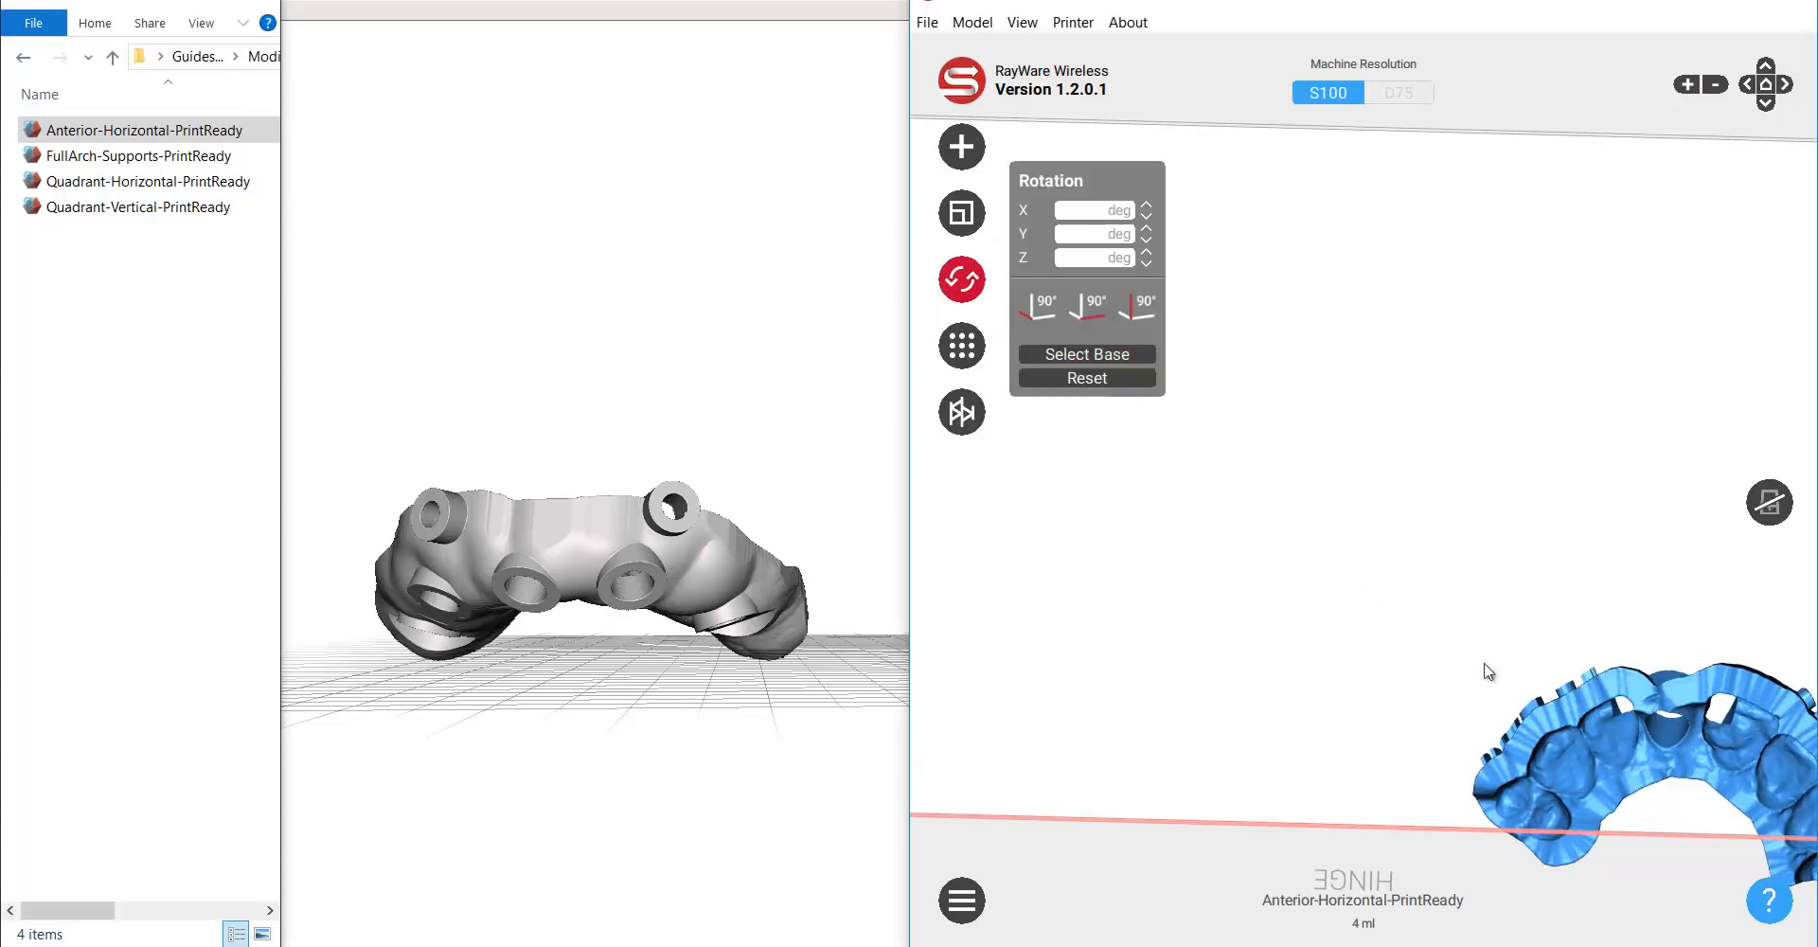
pyautogui.moveTo(1563, 685); pyautogui.dragTo(1339, 435)
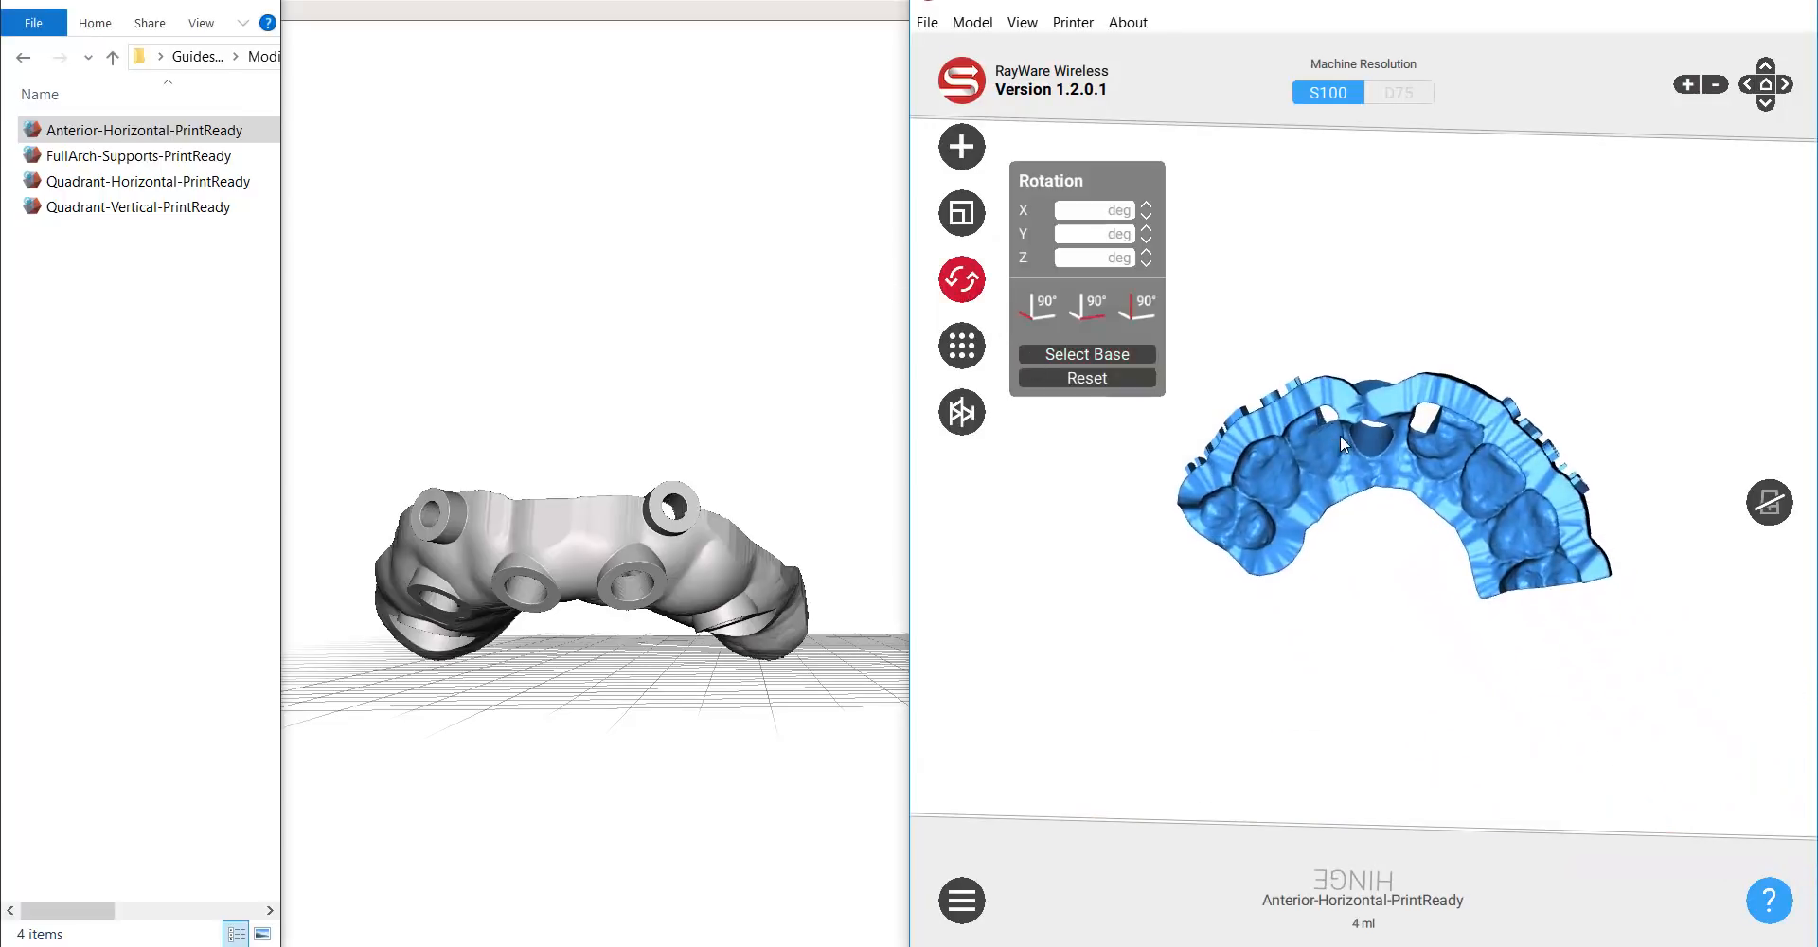
pyautogui.click(961, 281)
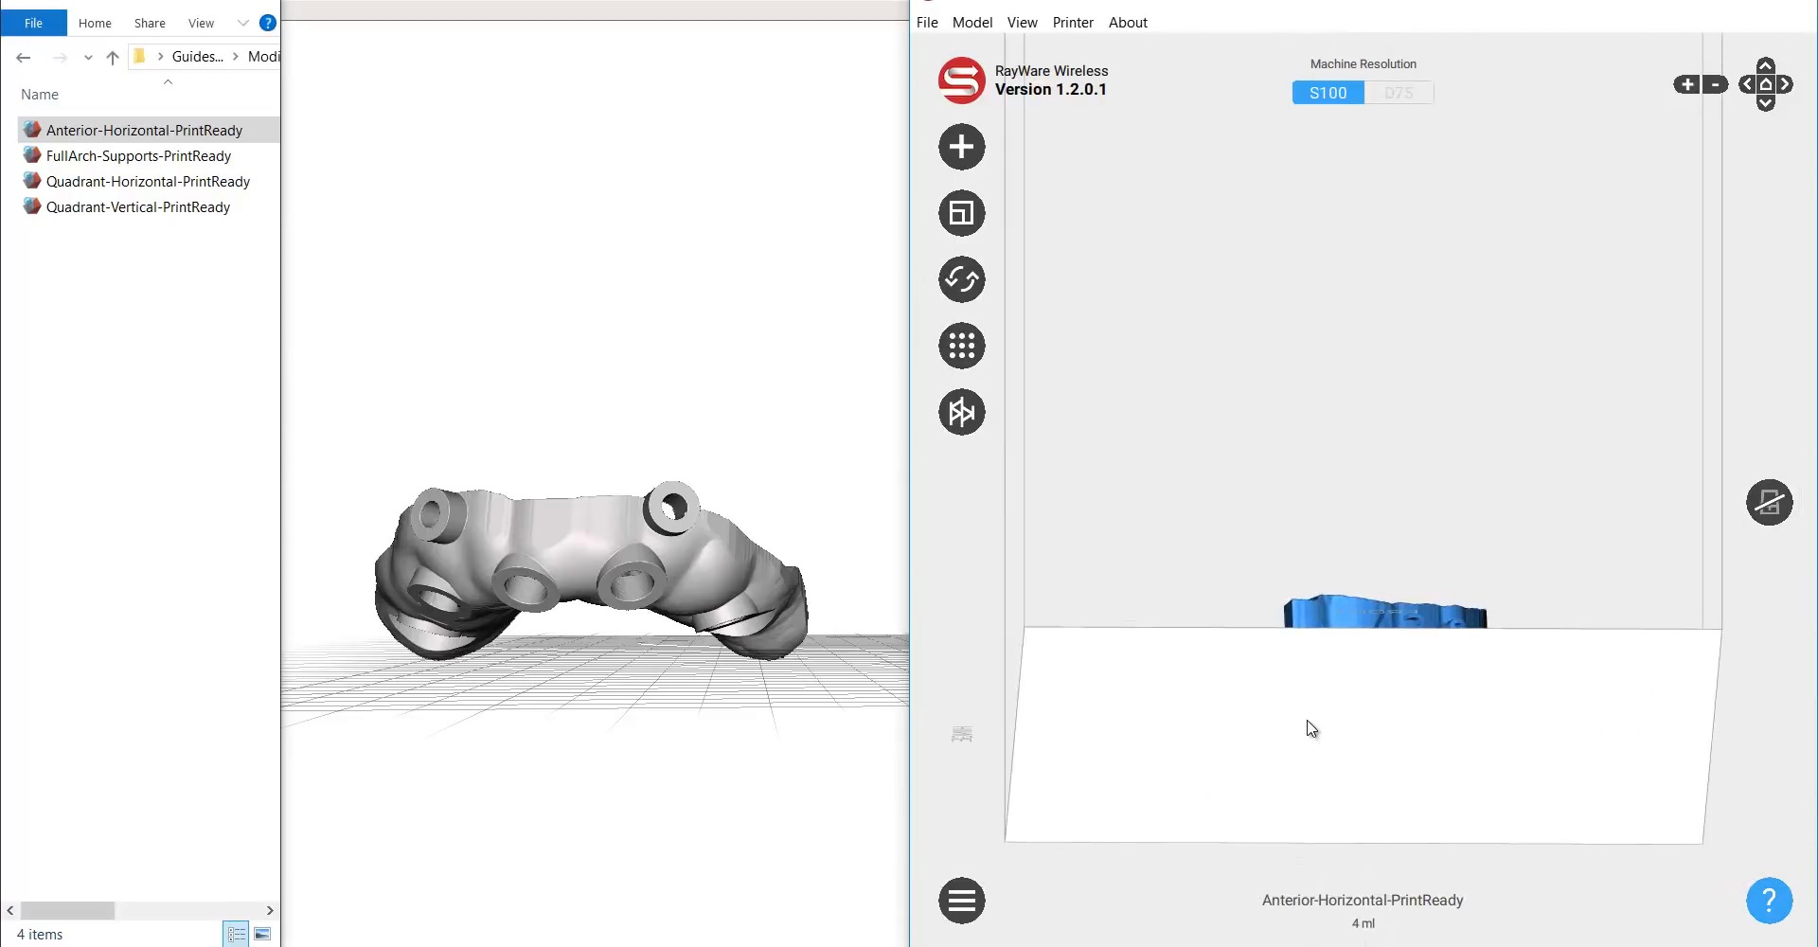
# - Check the anterior guide's print settings and time estimate, and examine the flat-lying guide from several angles
pyautogui.moveTo(1257, 754); pyautogui.dragTo(1292, 741, button='right')
pyautogui.click(1770, 503)
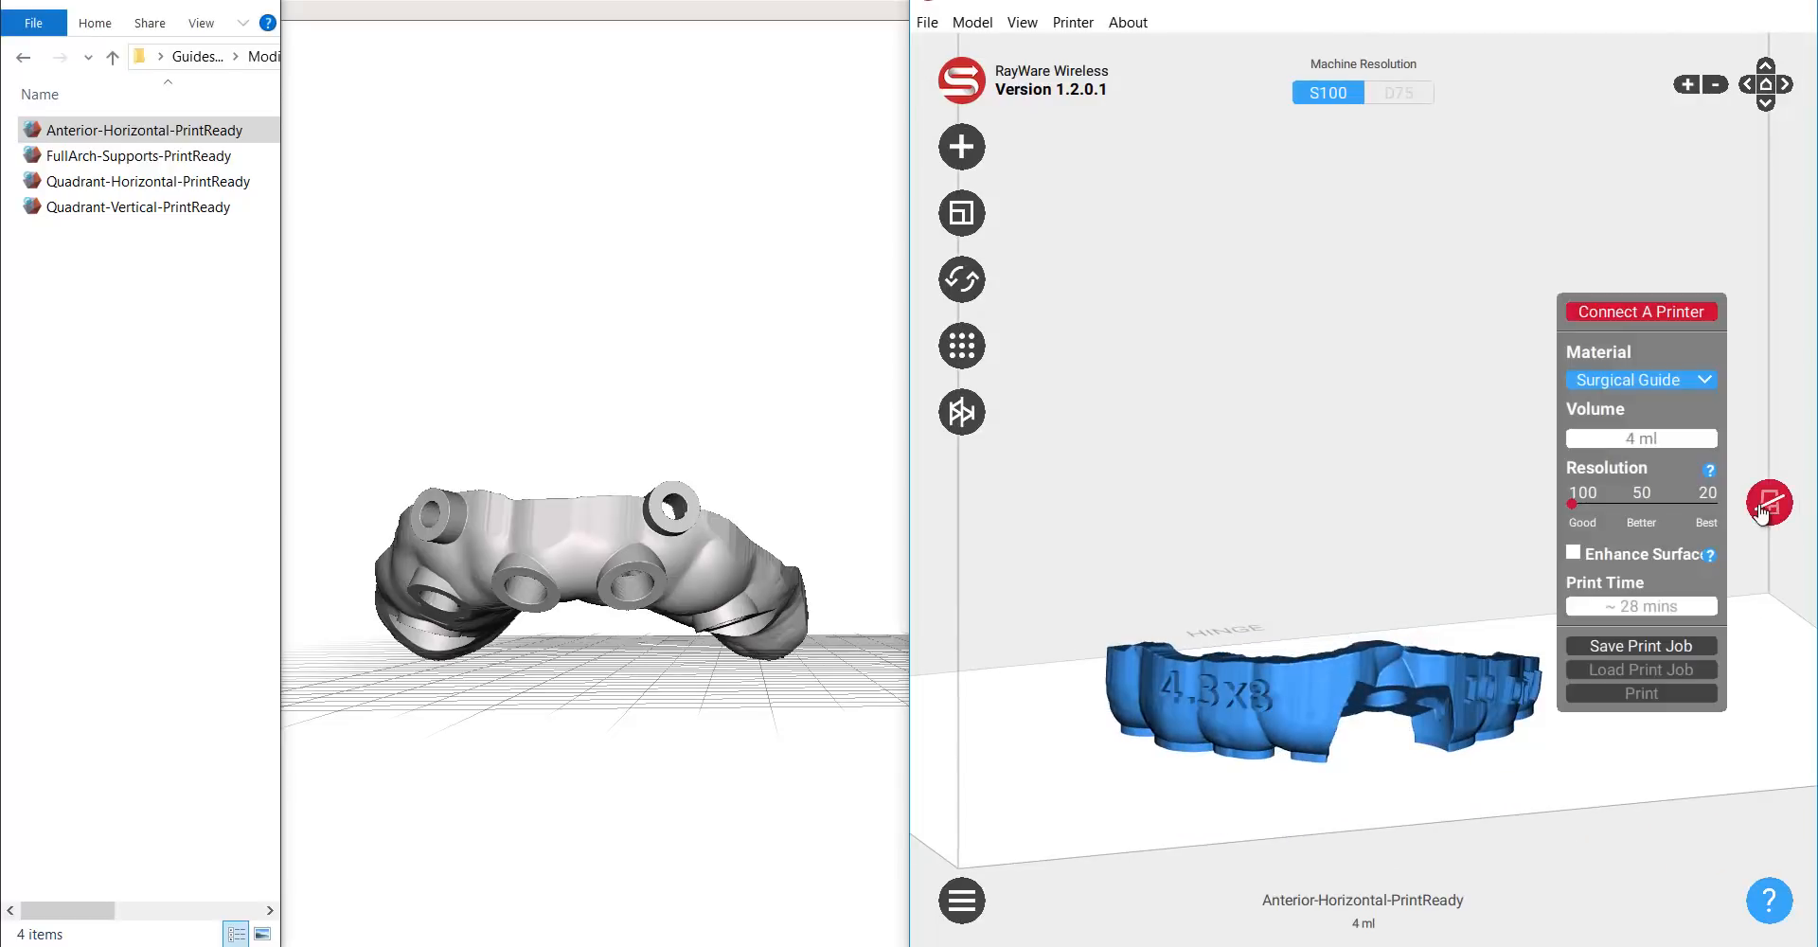
pyautogui.moveTo(1472, 641); pyautogui.dragTo(1435, 555, button='right')
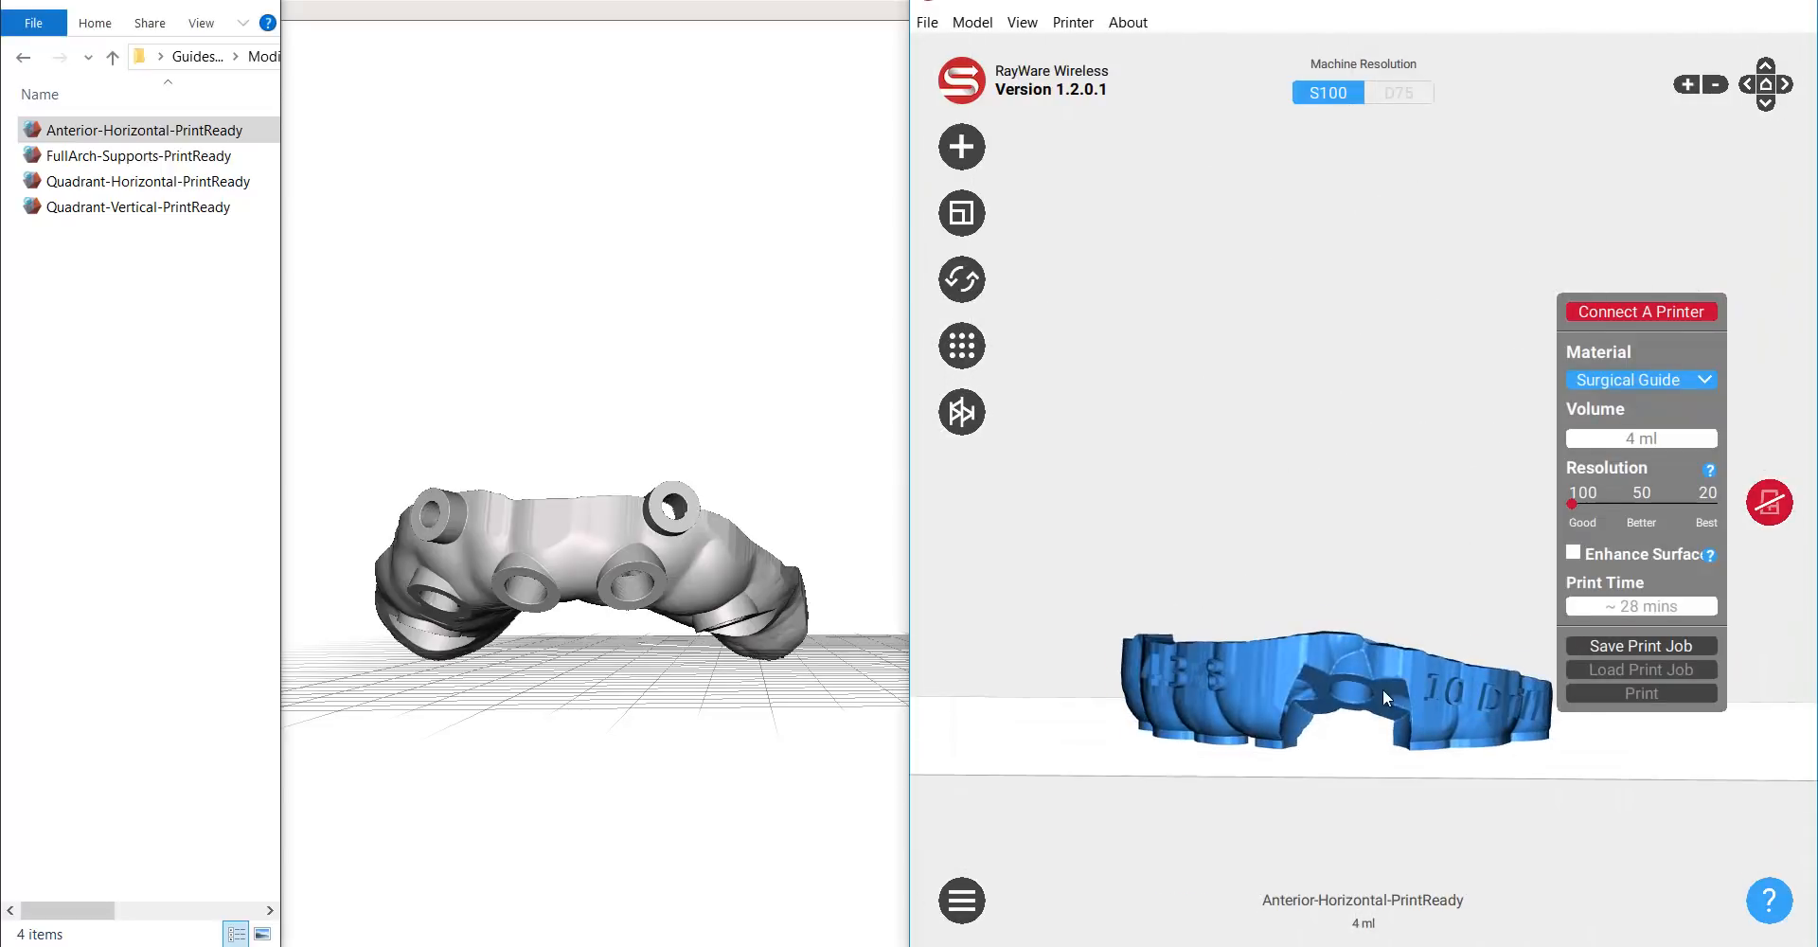
pyautogui.scroll(-1, 1382, 690)
pyautogui.scroll(2, 1377, 684)
pyautogui.scroll(-1, 1378, 683)
pyautogui.scroll(5, 1381, 685)
pyautogui.scroll(-5, 1381, 692)
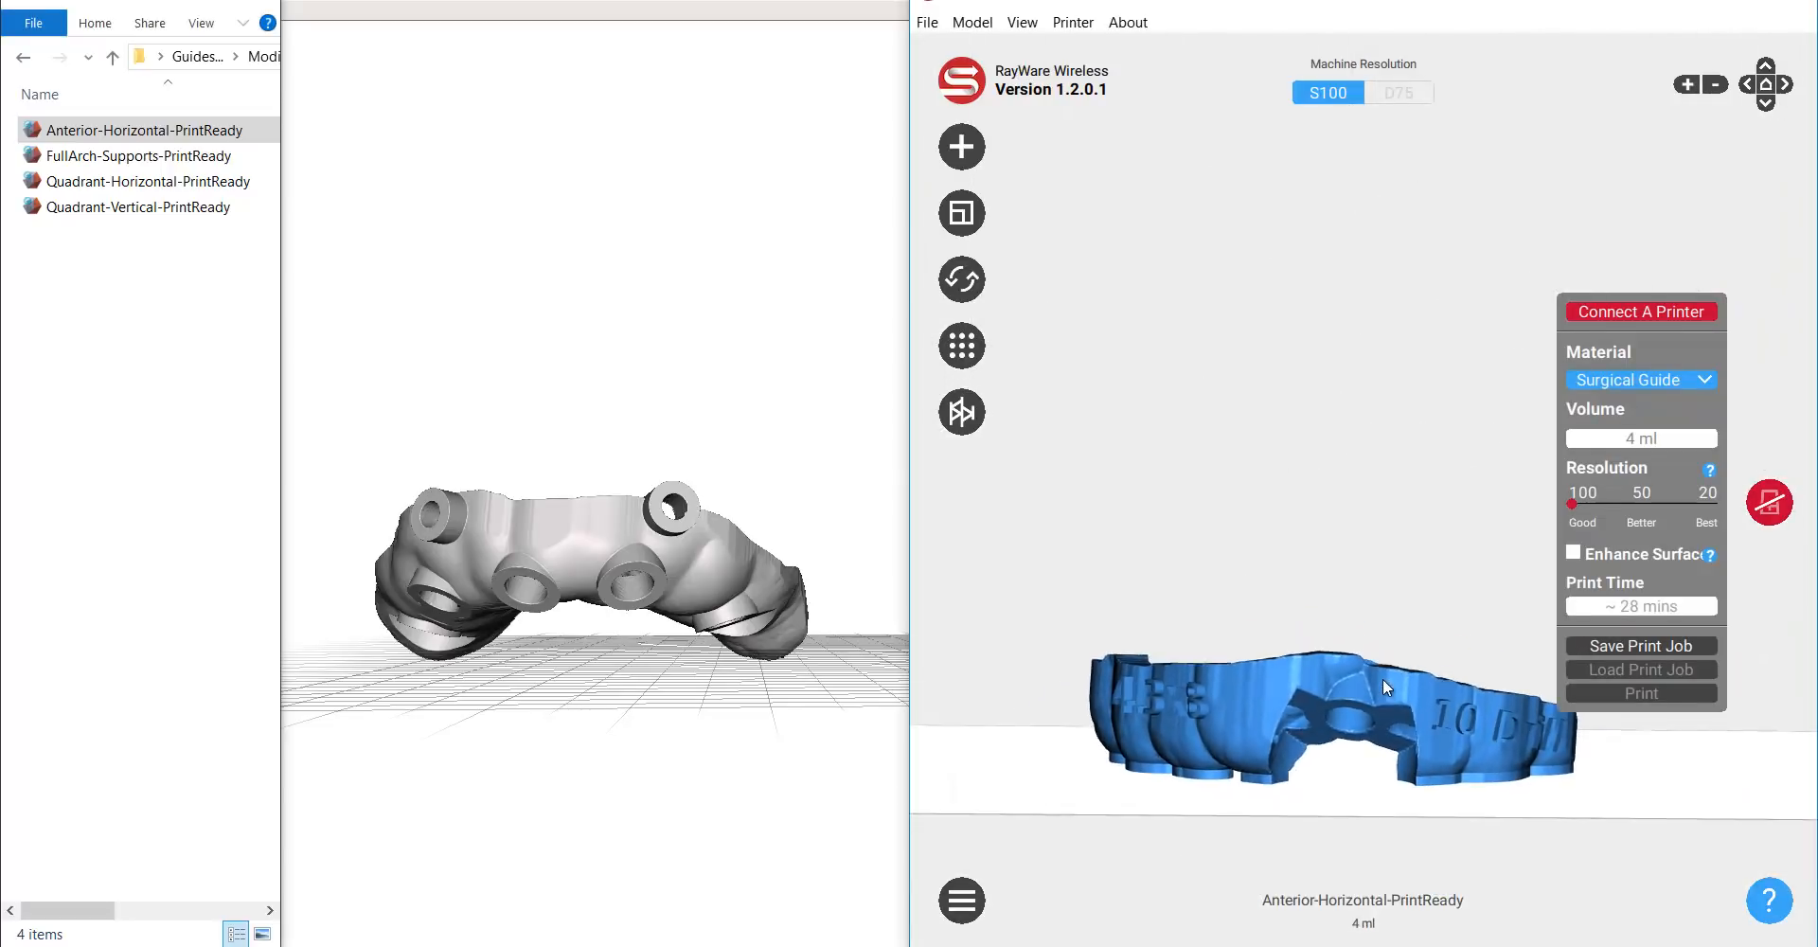
pyautogui.moveTo(1328, 575); pyautogui.dragTo(1378, 566, button='right')
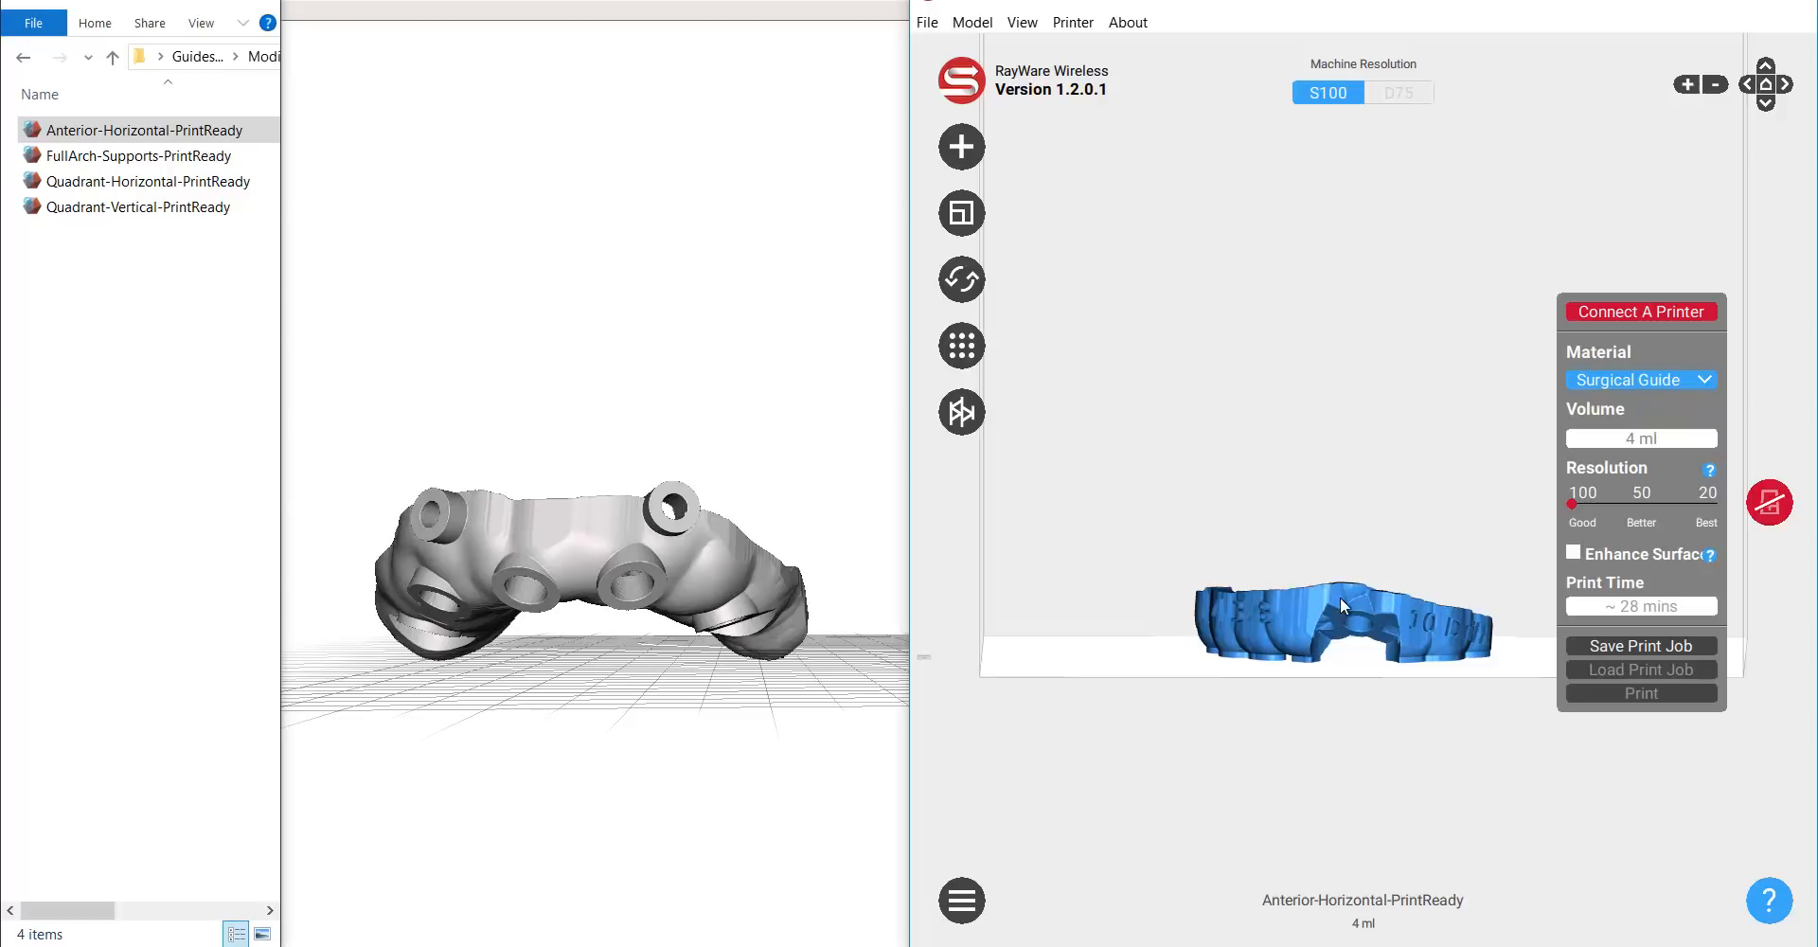
pyautogui.moveTo(1310, 490); pyautogui.dragTo(1305, 577, button='right')
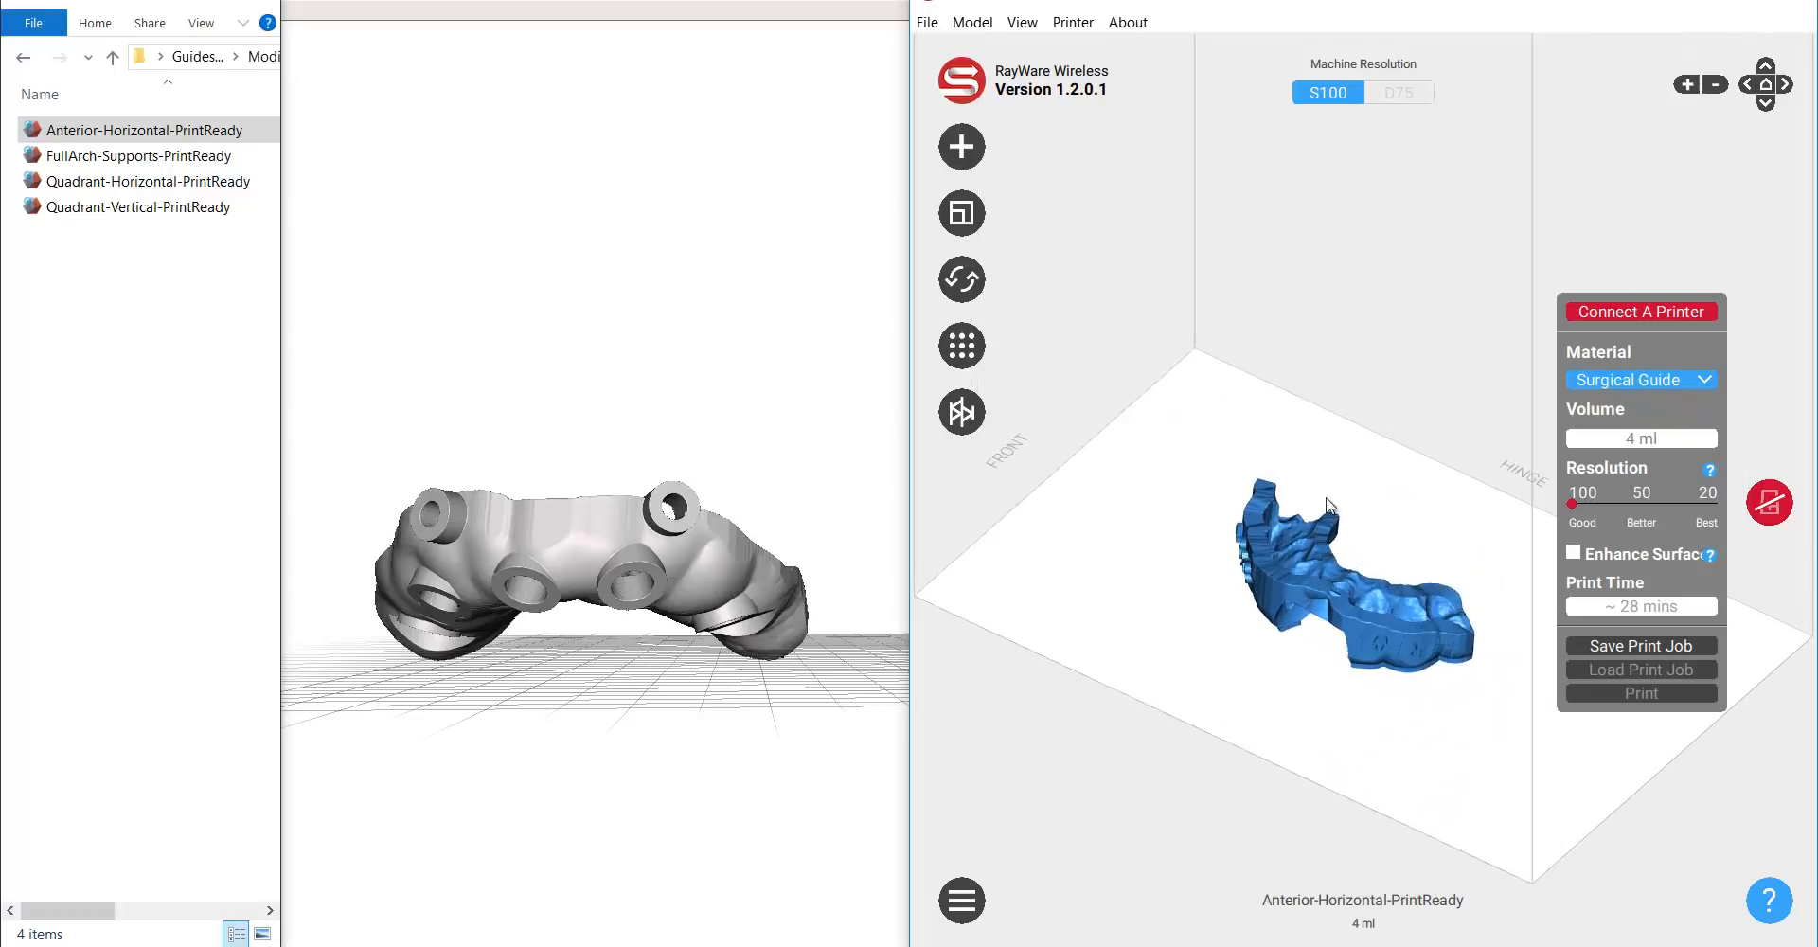
# - Replace the anterior guide with Quadrant-Horizontal-PrintReady and check its print time estimate in the loaded upright position
pyautogui.press('Delete')
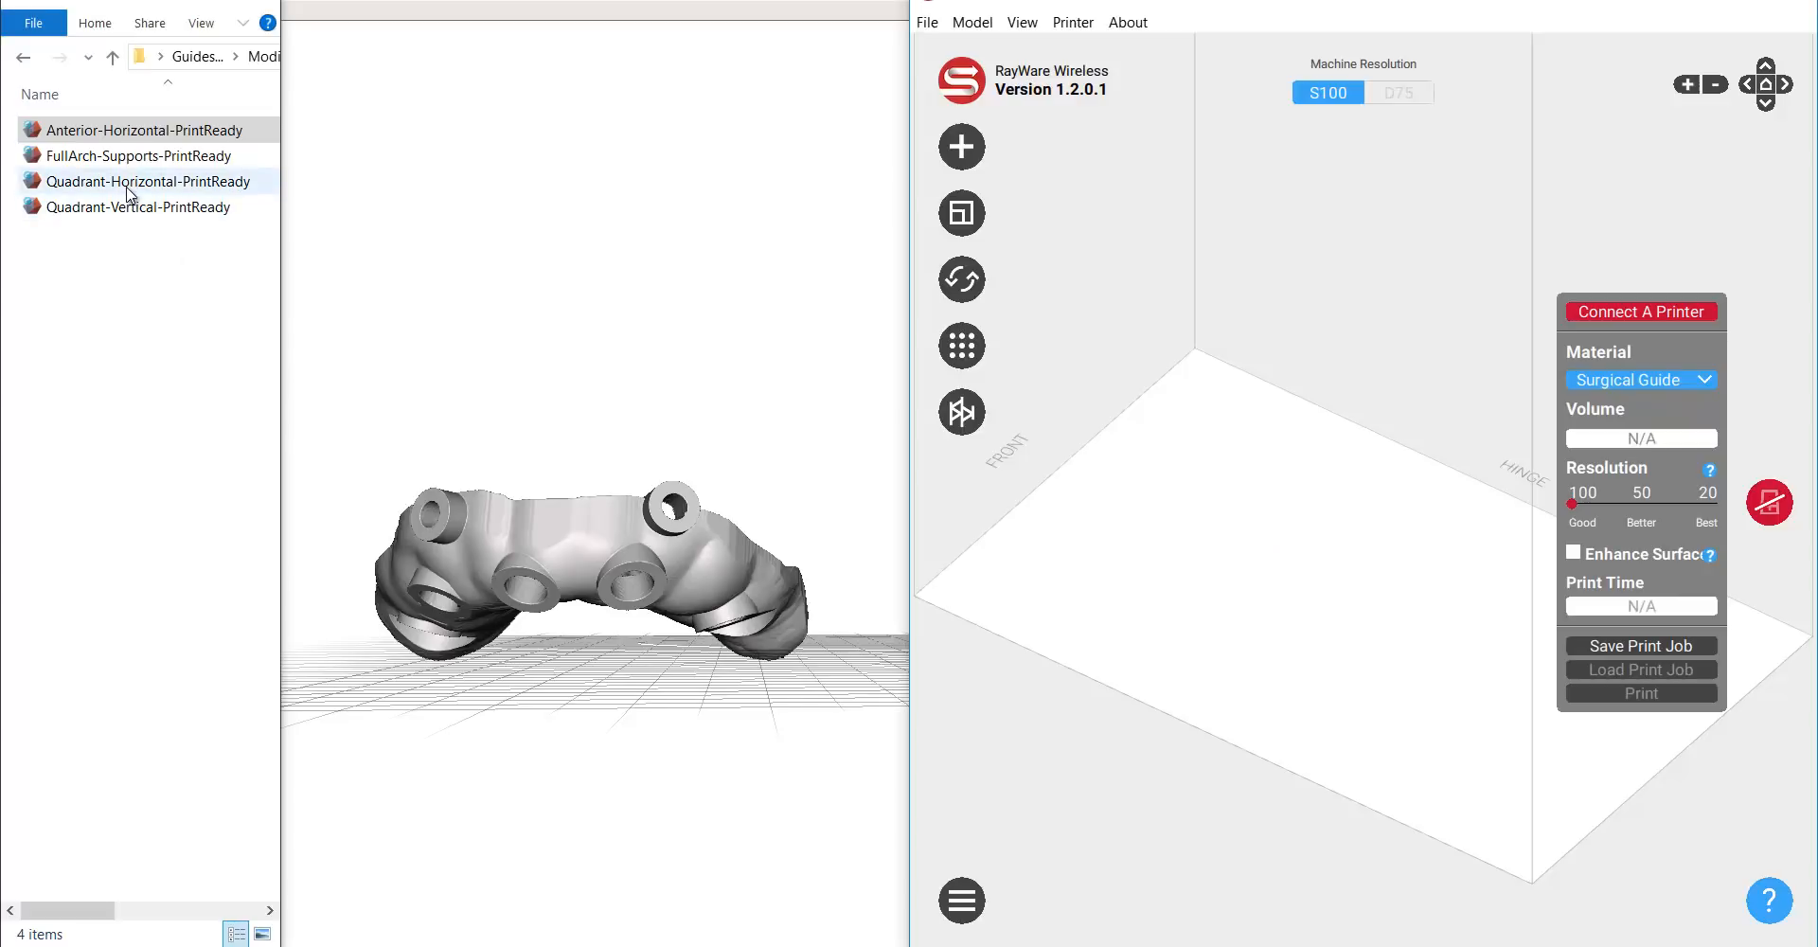
pyautogui.moveTo(129, 193); pyautogui.dragTo(1234, 526)
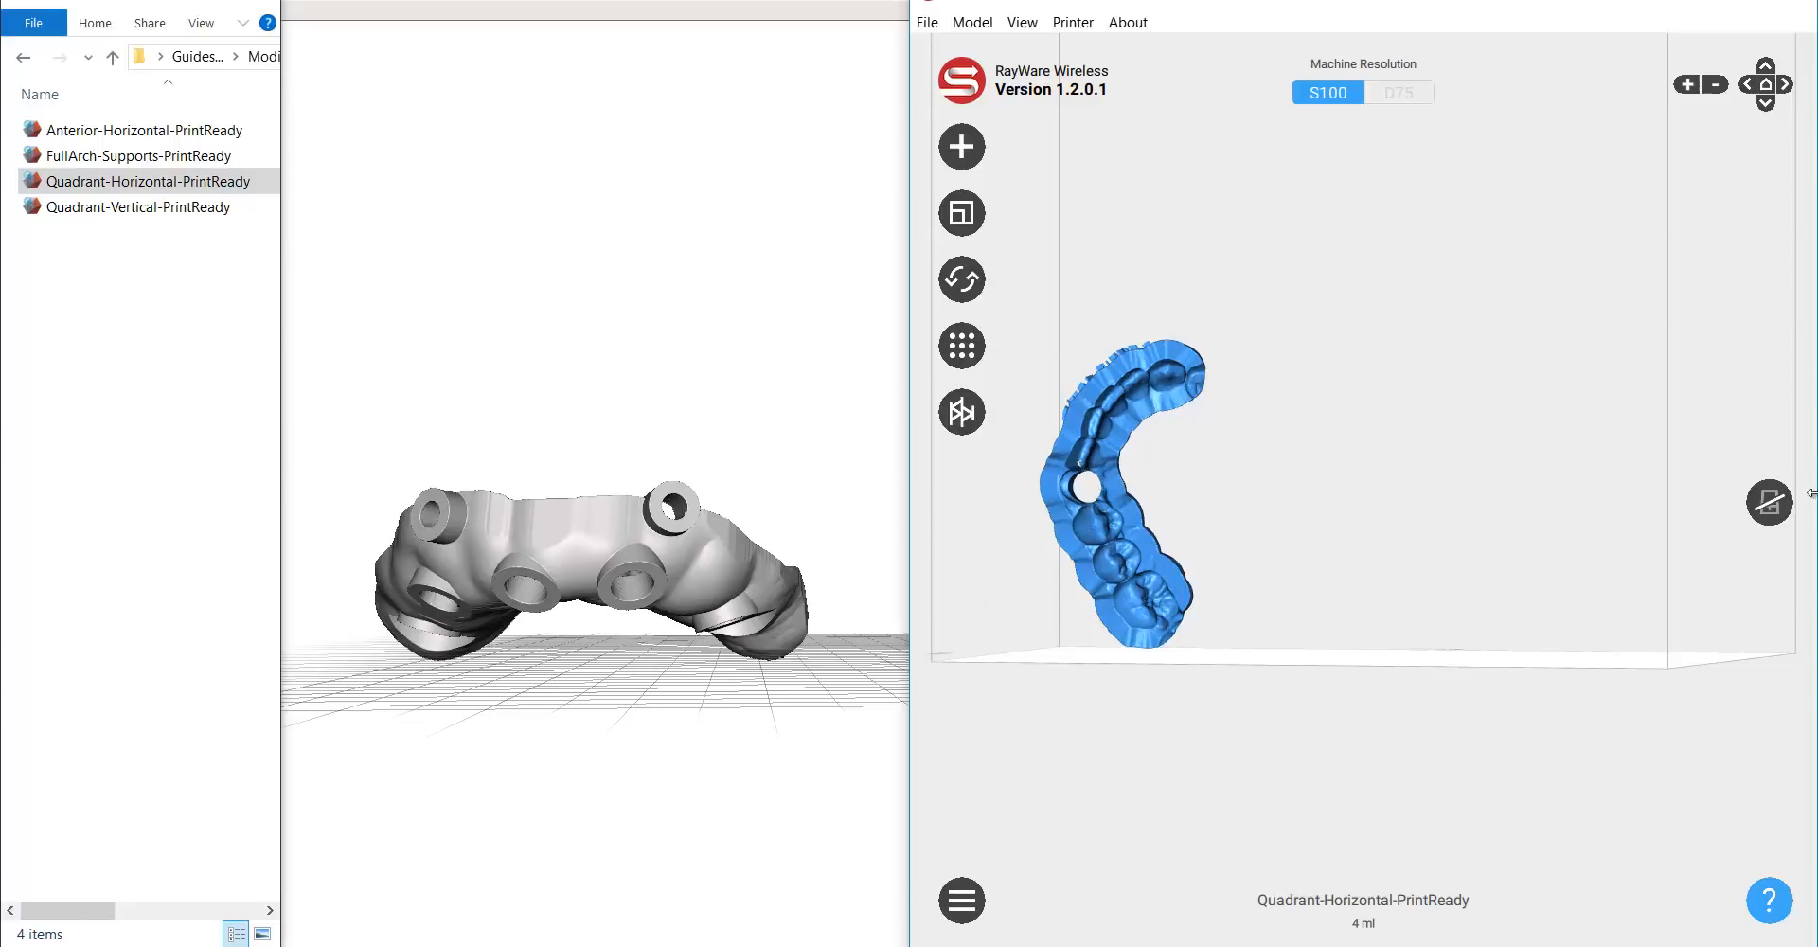
pyautogui.click(1778, 516)
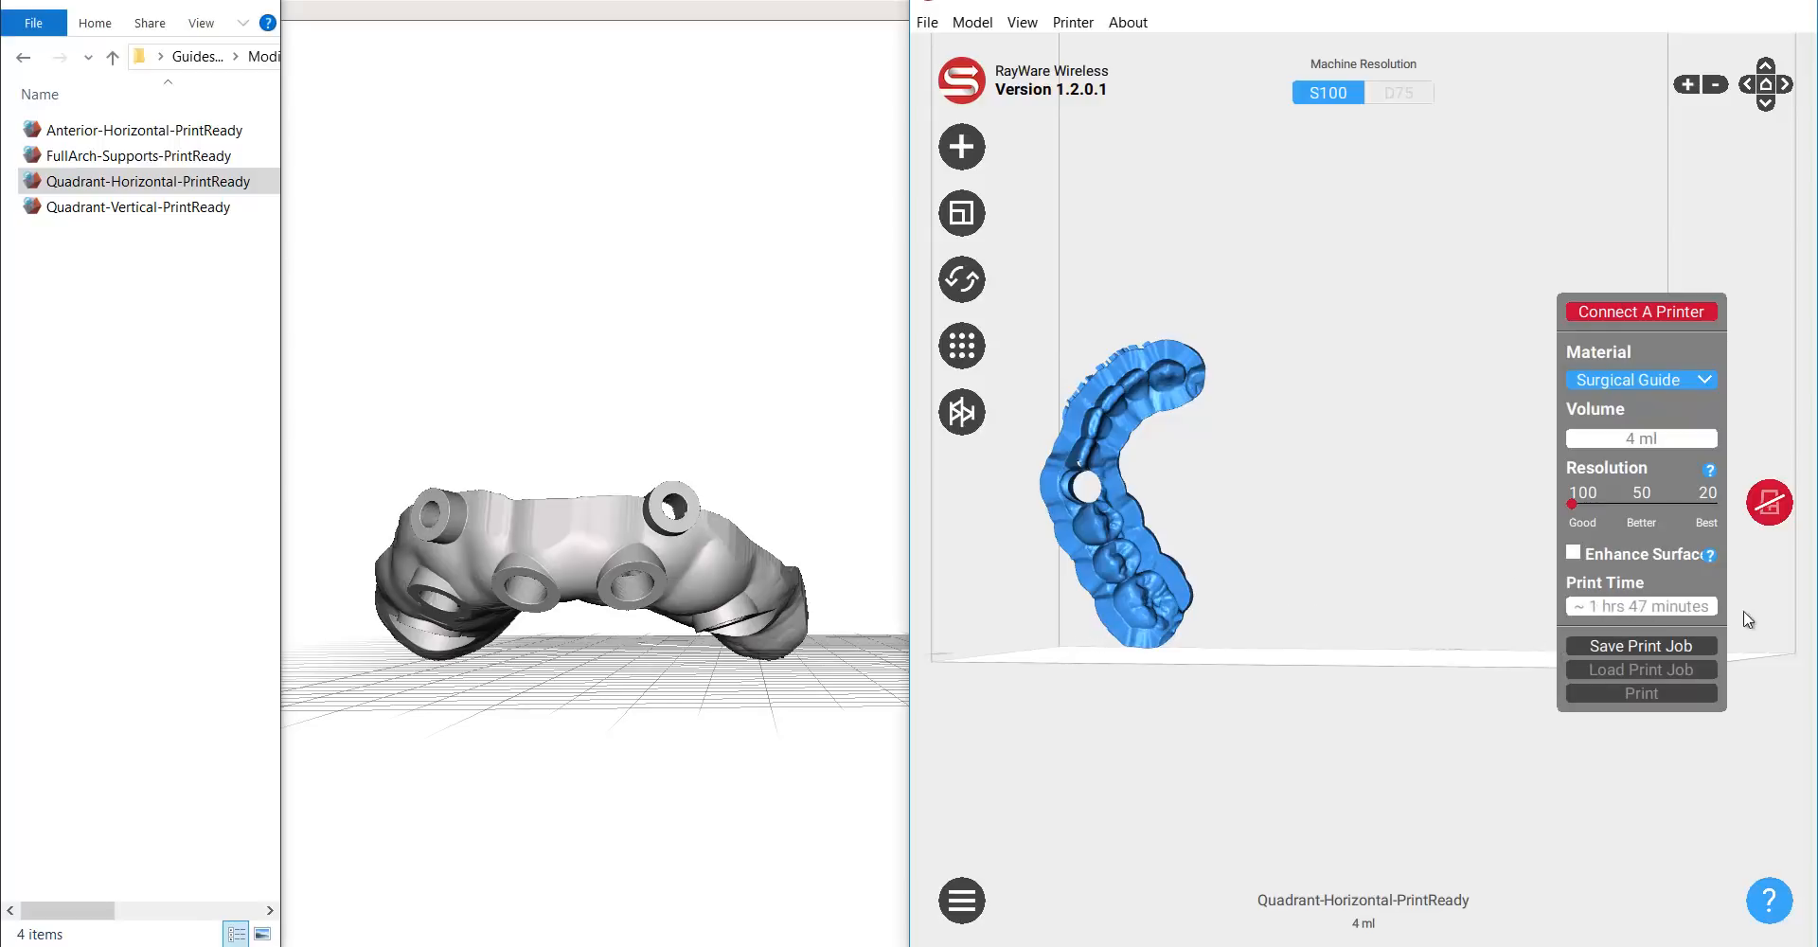
pyautogui.moveTo(1497, 394); pyautogui.dragTo(1185, 452)
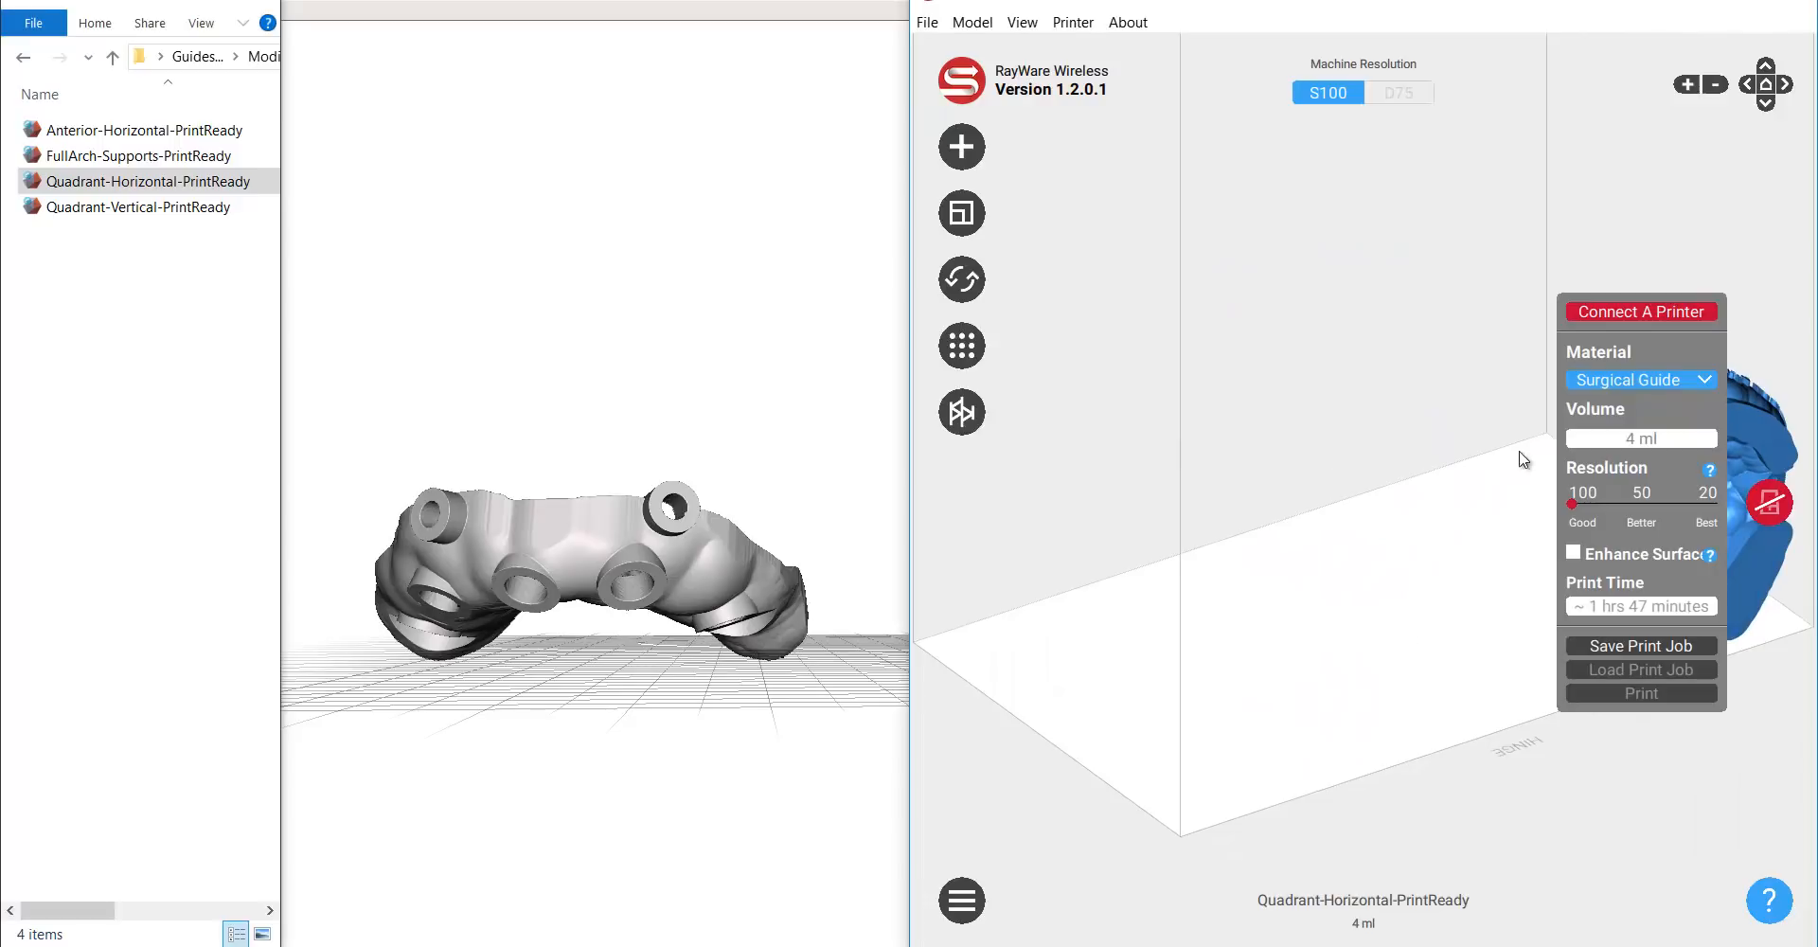
pyautogui.click(1757, 512)
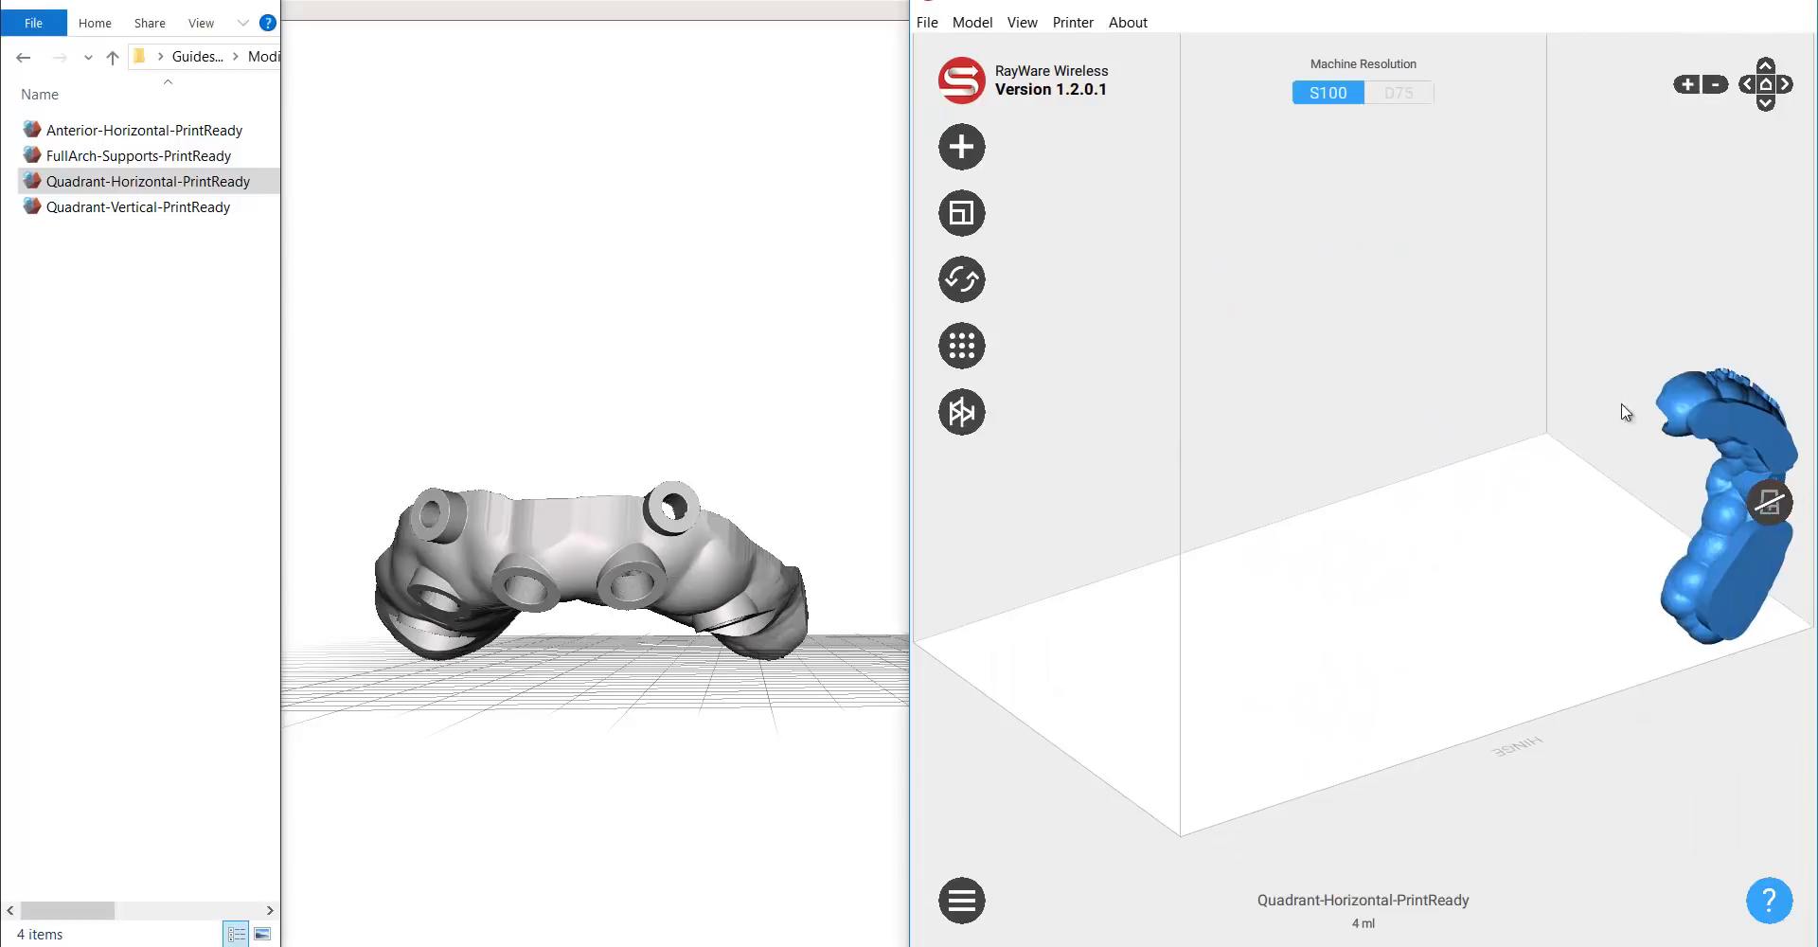
# - Move the quadrant guide towards the platform's middle and use Select Base on its flat face to lay it horizontally
pyautogui.moveTo(1652, 440); pyautogui.dragTo(1466, 598)
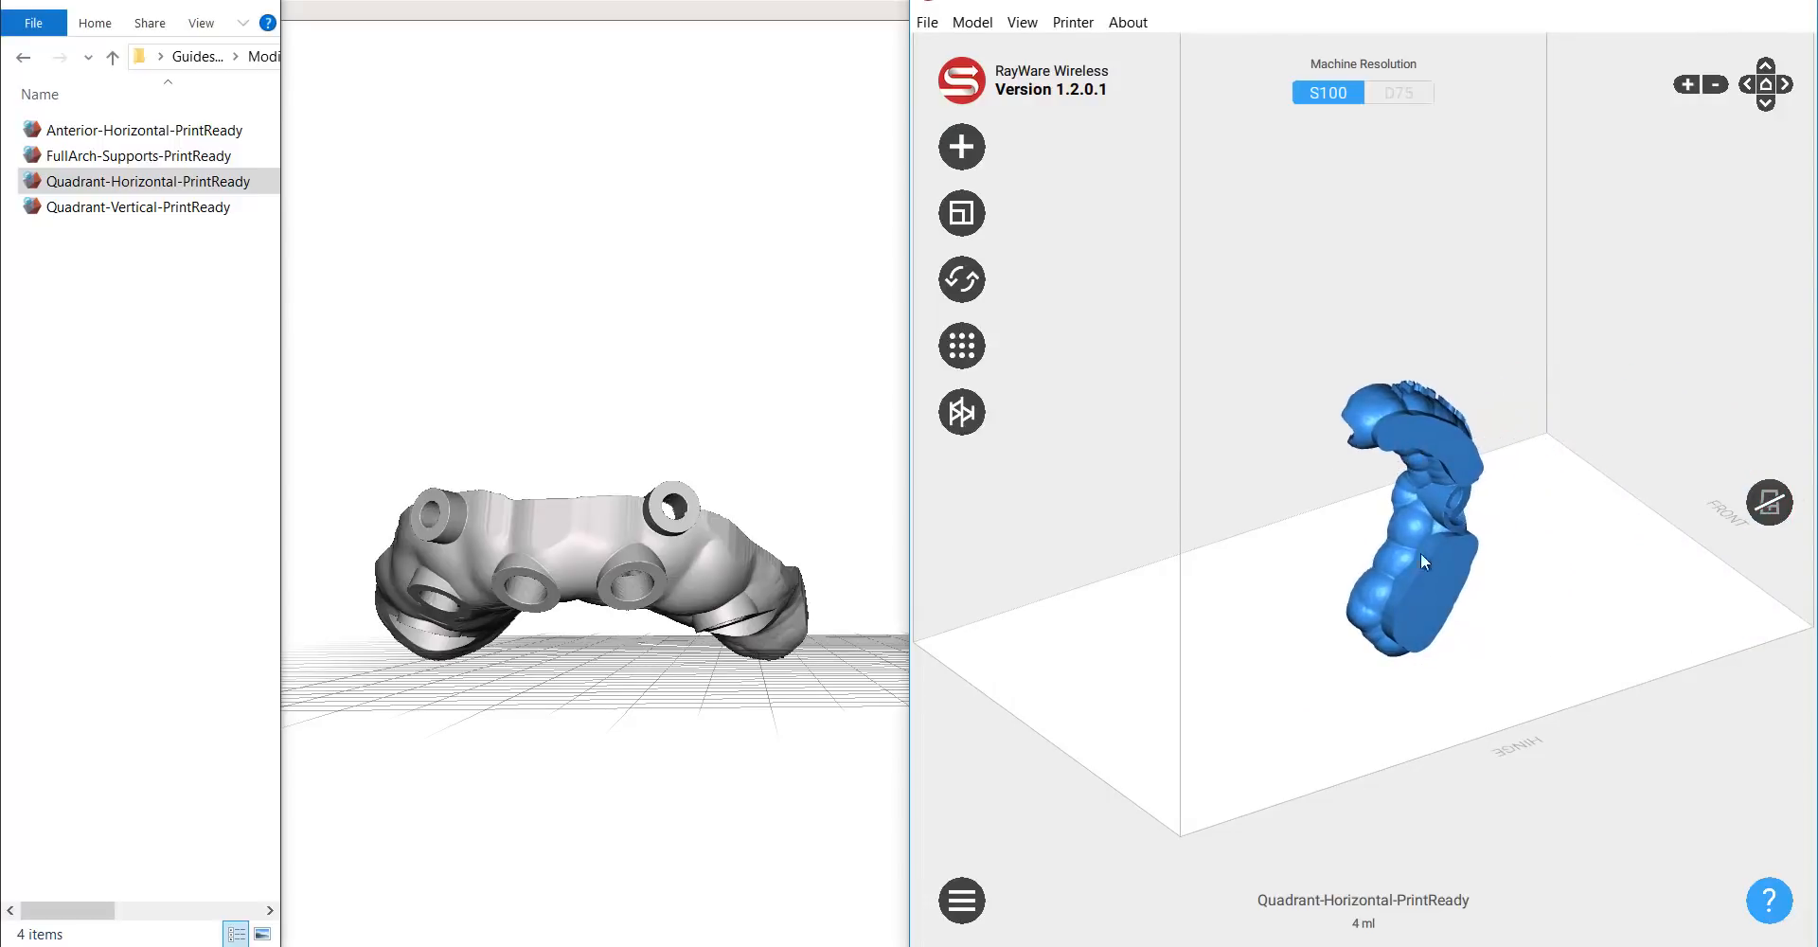
pyautogui.click(963, 277)
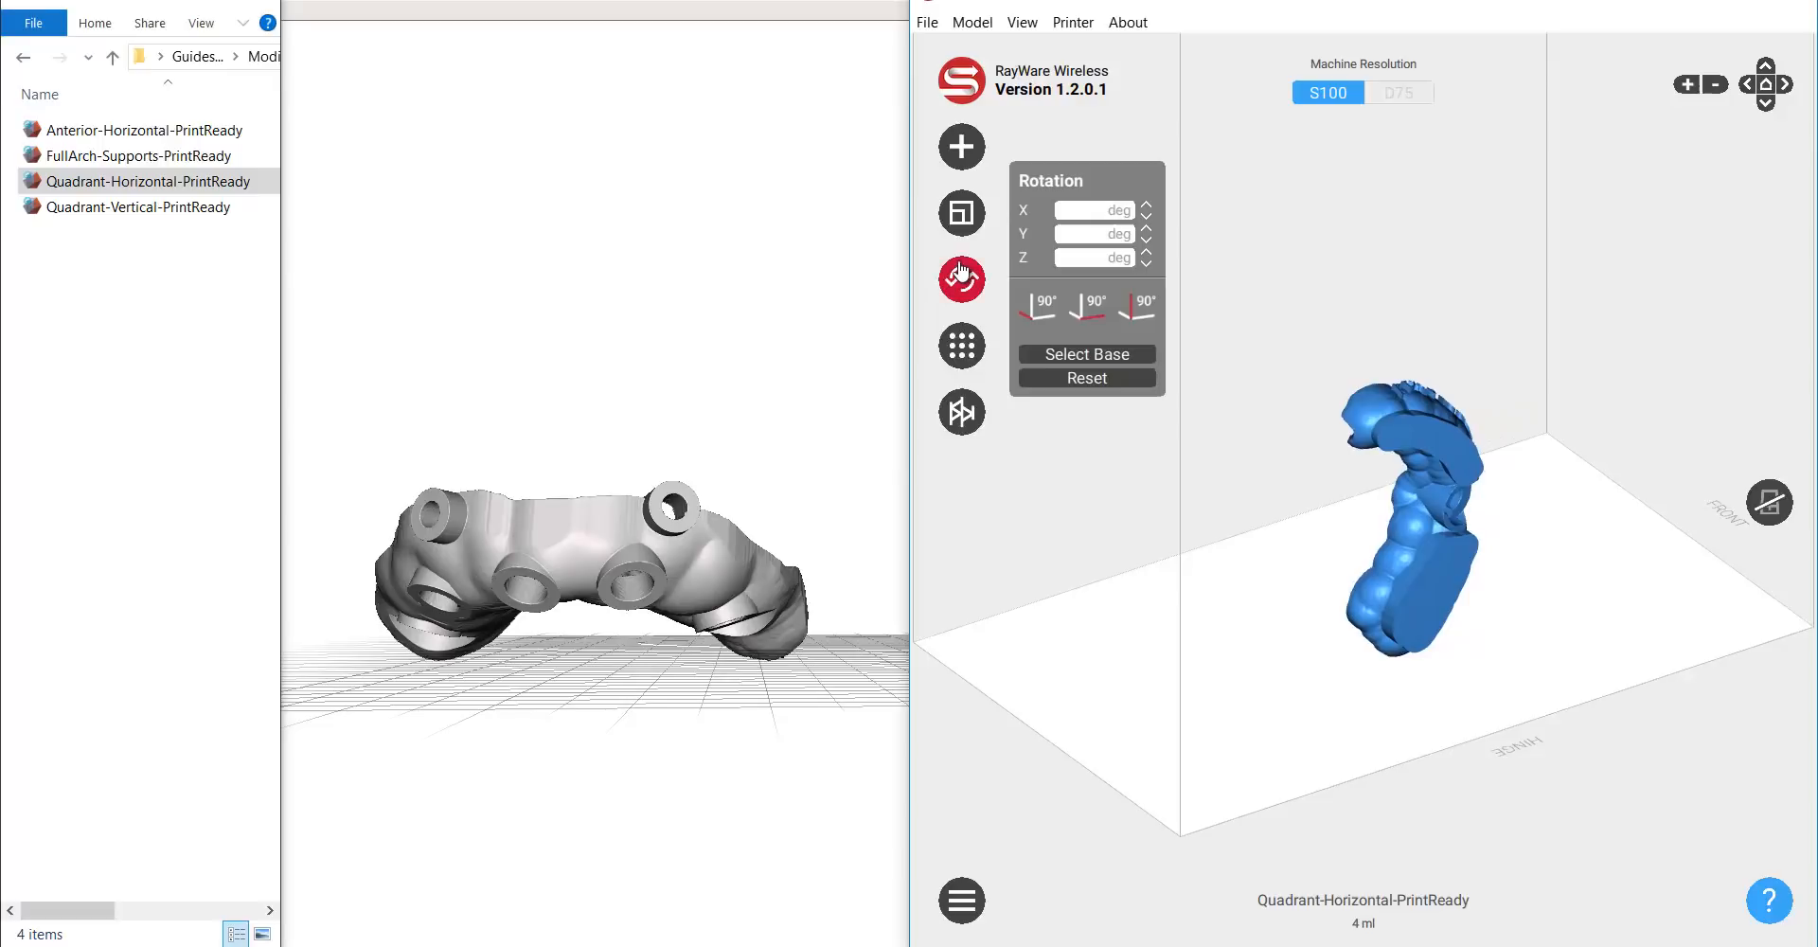
pyautogui.click(1411, 563)
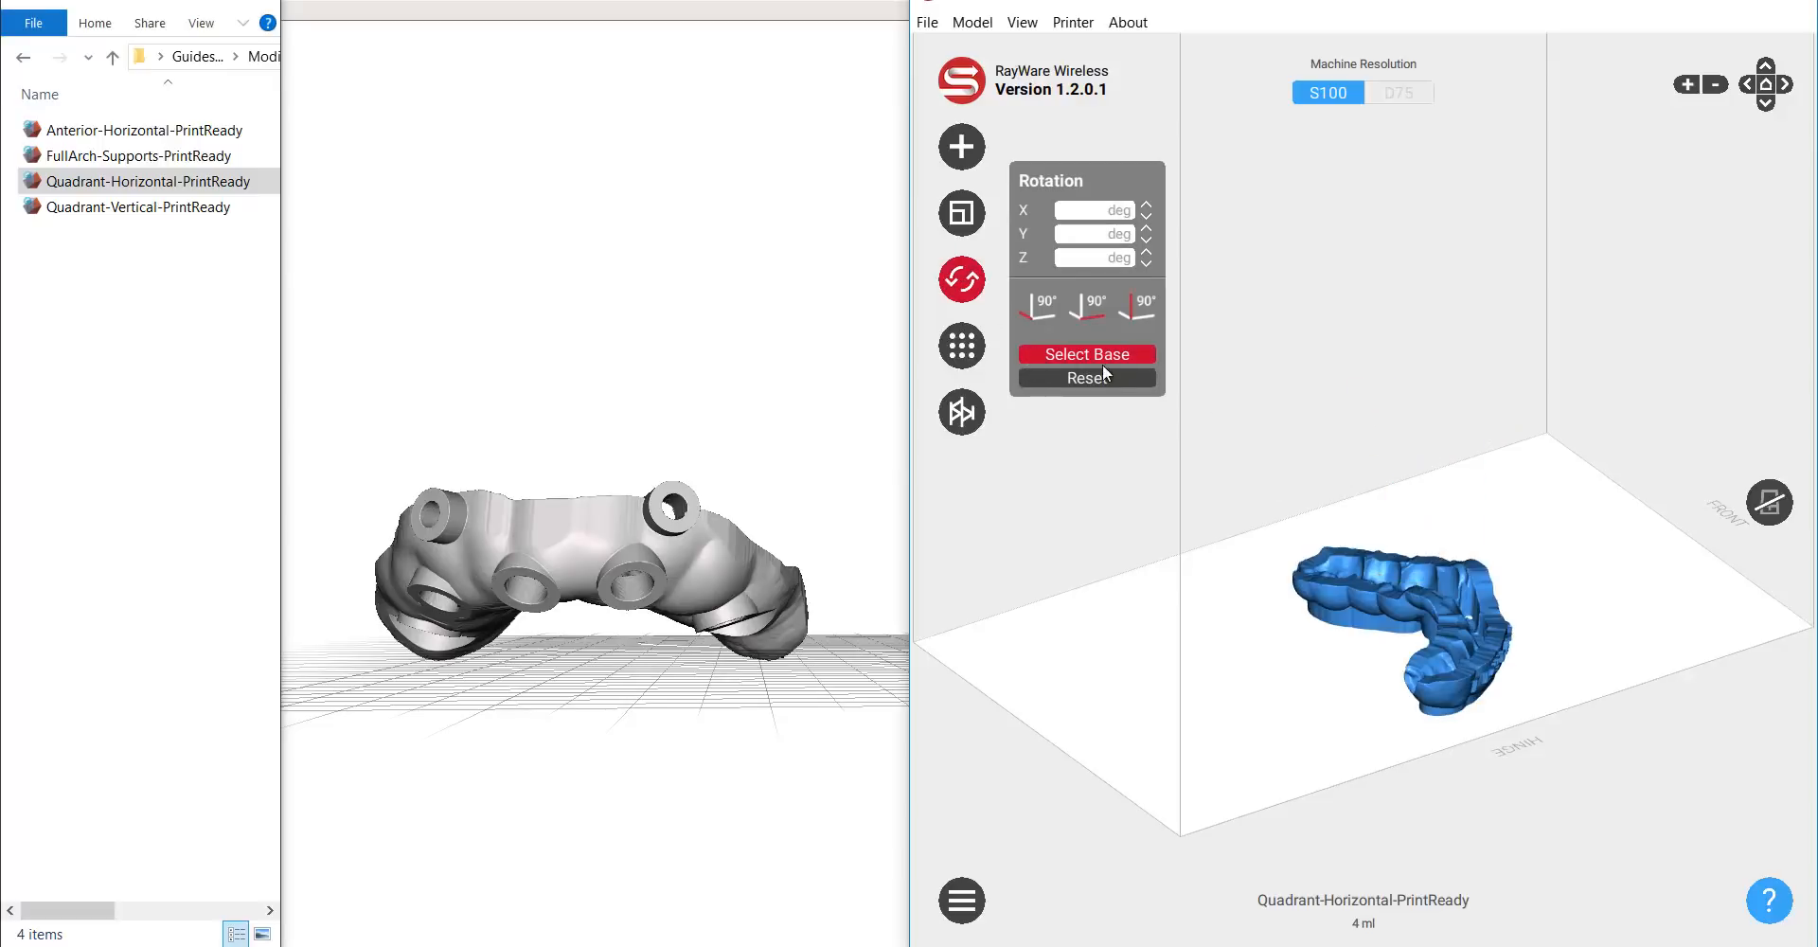
# - Check the horizontal quadrant guide's print time estimate, shift the guide on the platform and inspect its tooth-side surface
pyautogui.click(1767, 502)
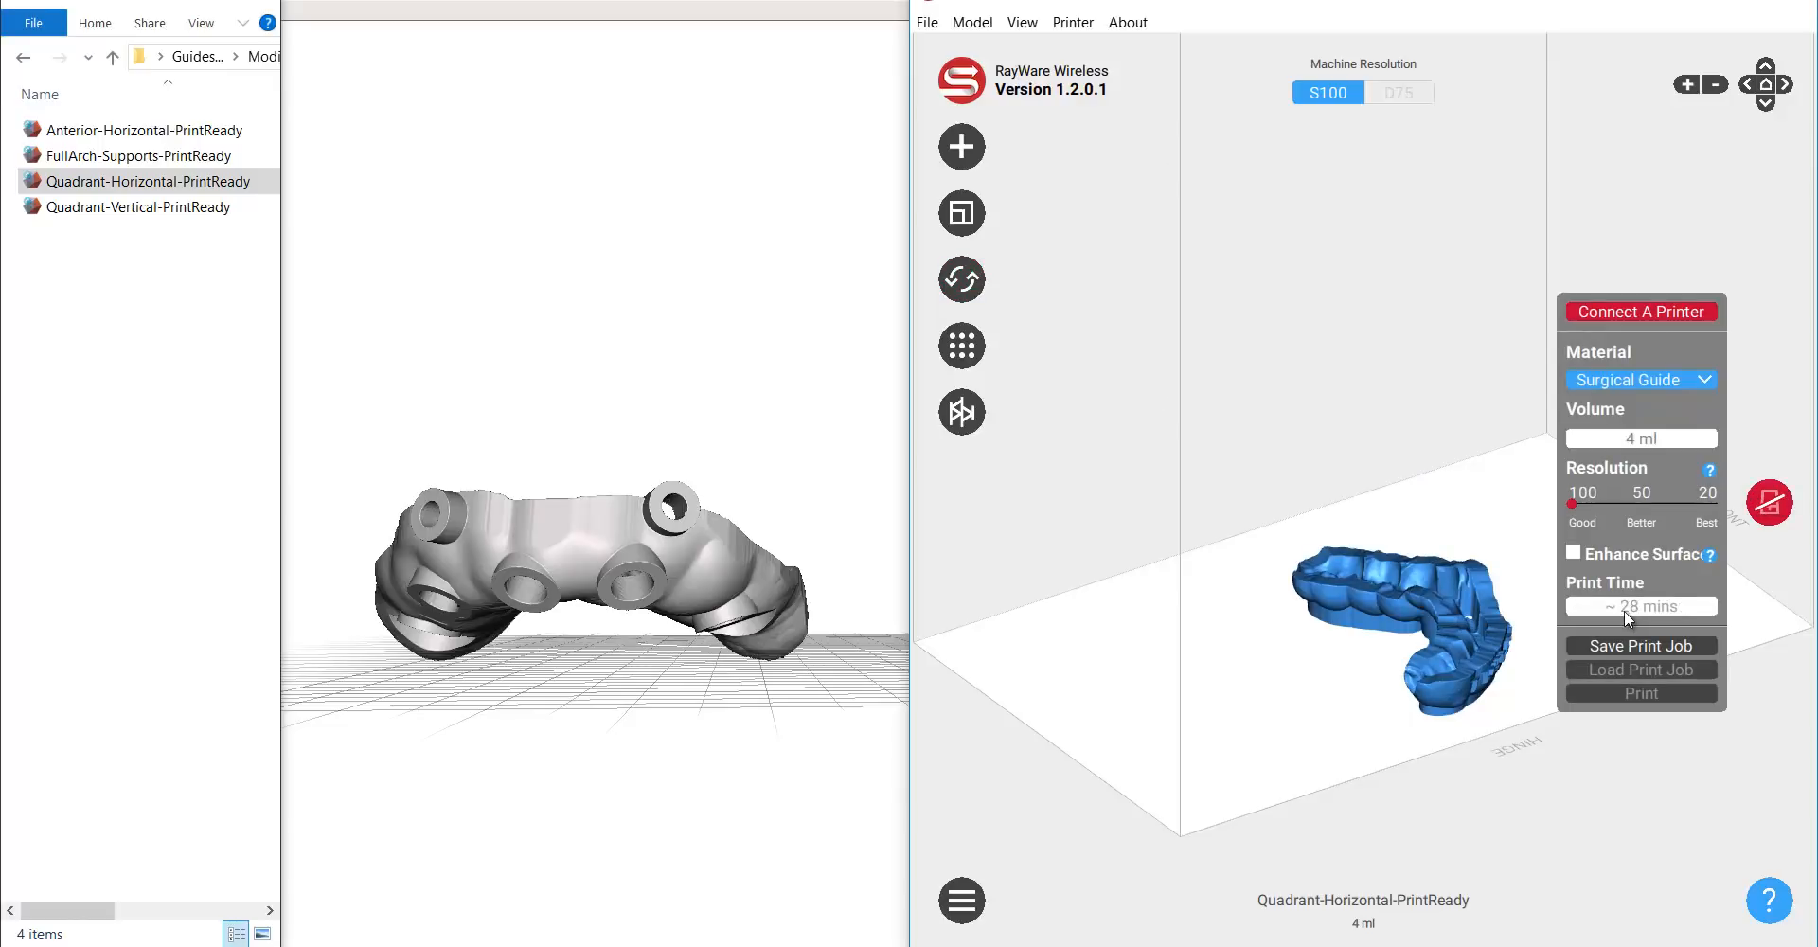
pyautogui.moveTo(1475, 642); pyautogui.dragTo(1412, 675)
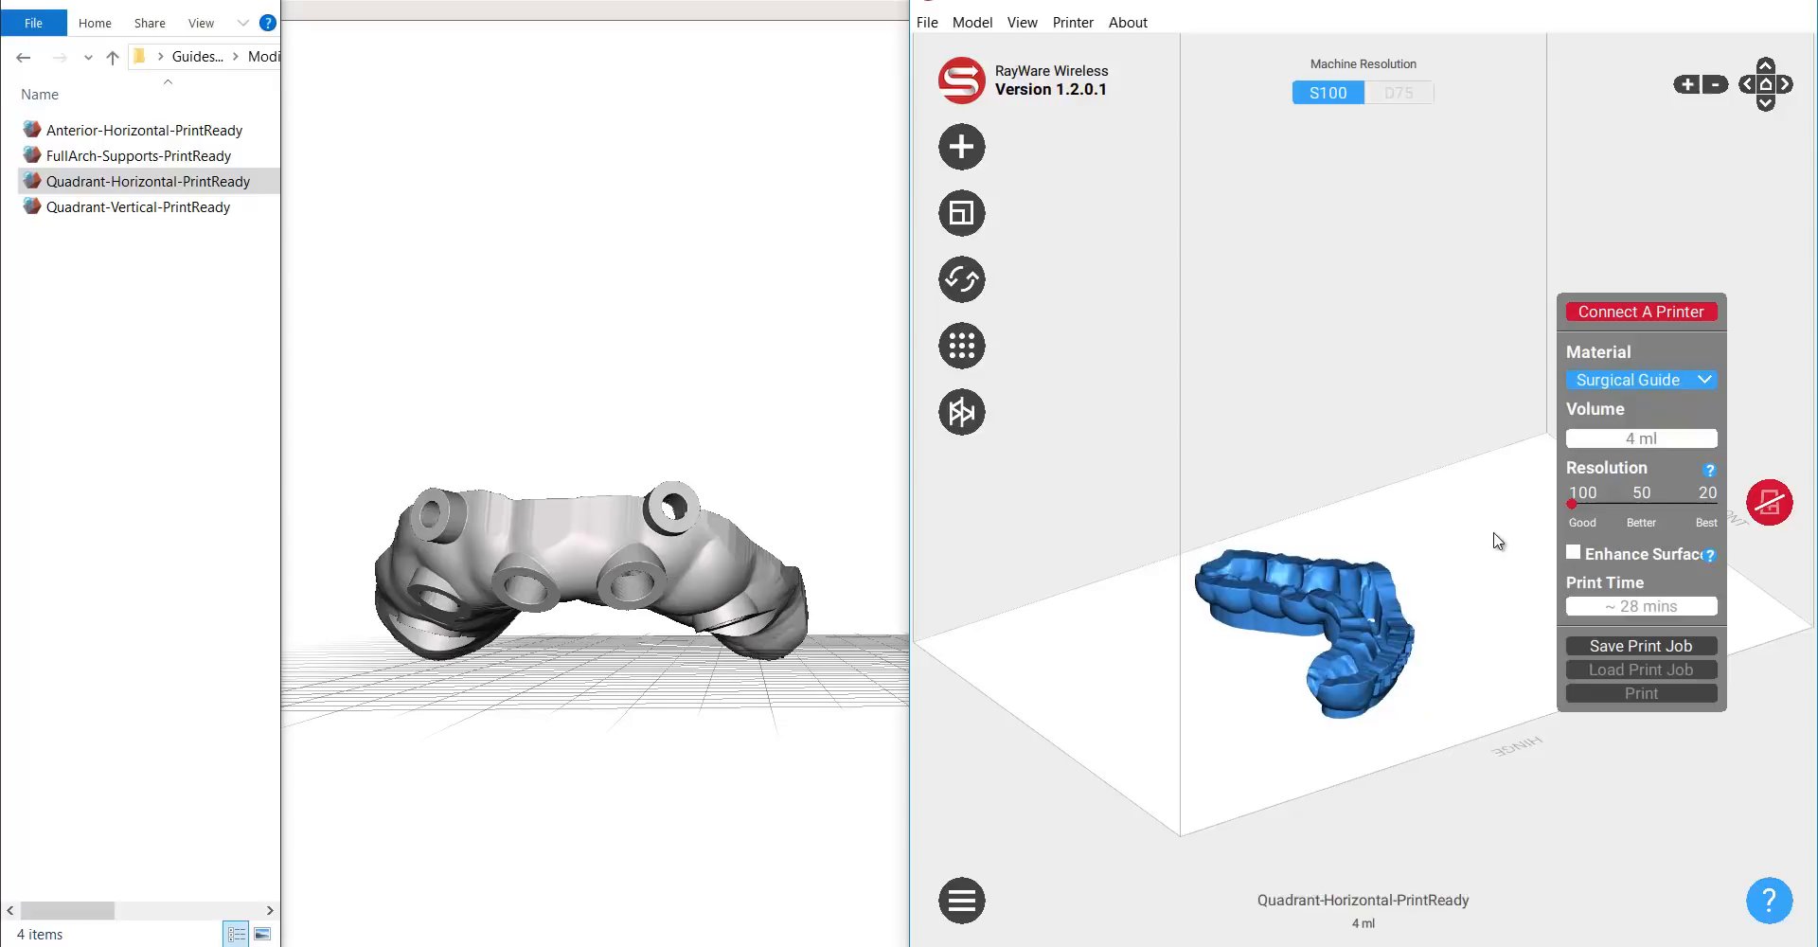
pyautogui.moveTo(1496, 541); pyautogui.dragTo(1399, 721)
pyautogui.scroll(5, 1360, 628)
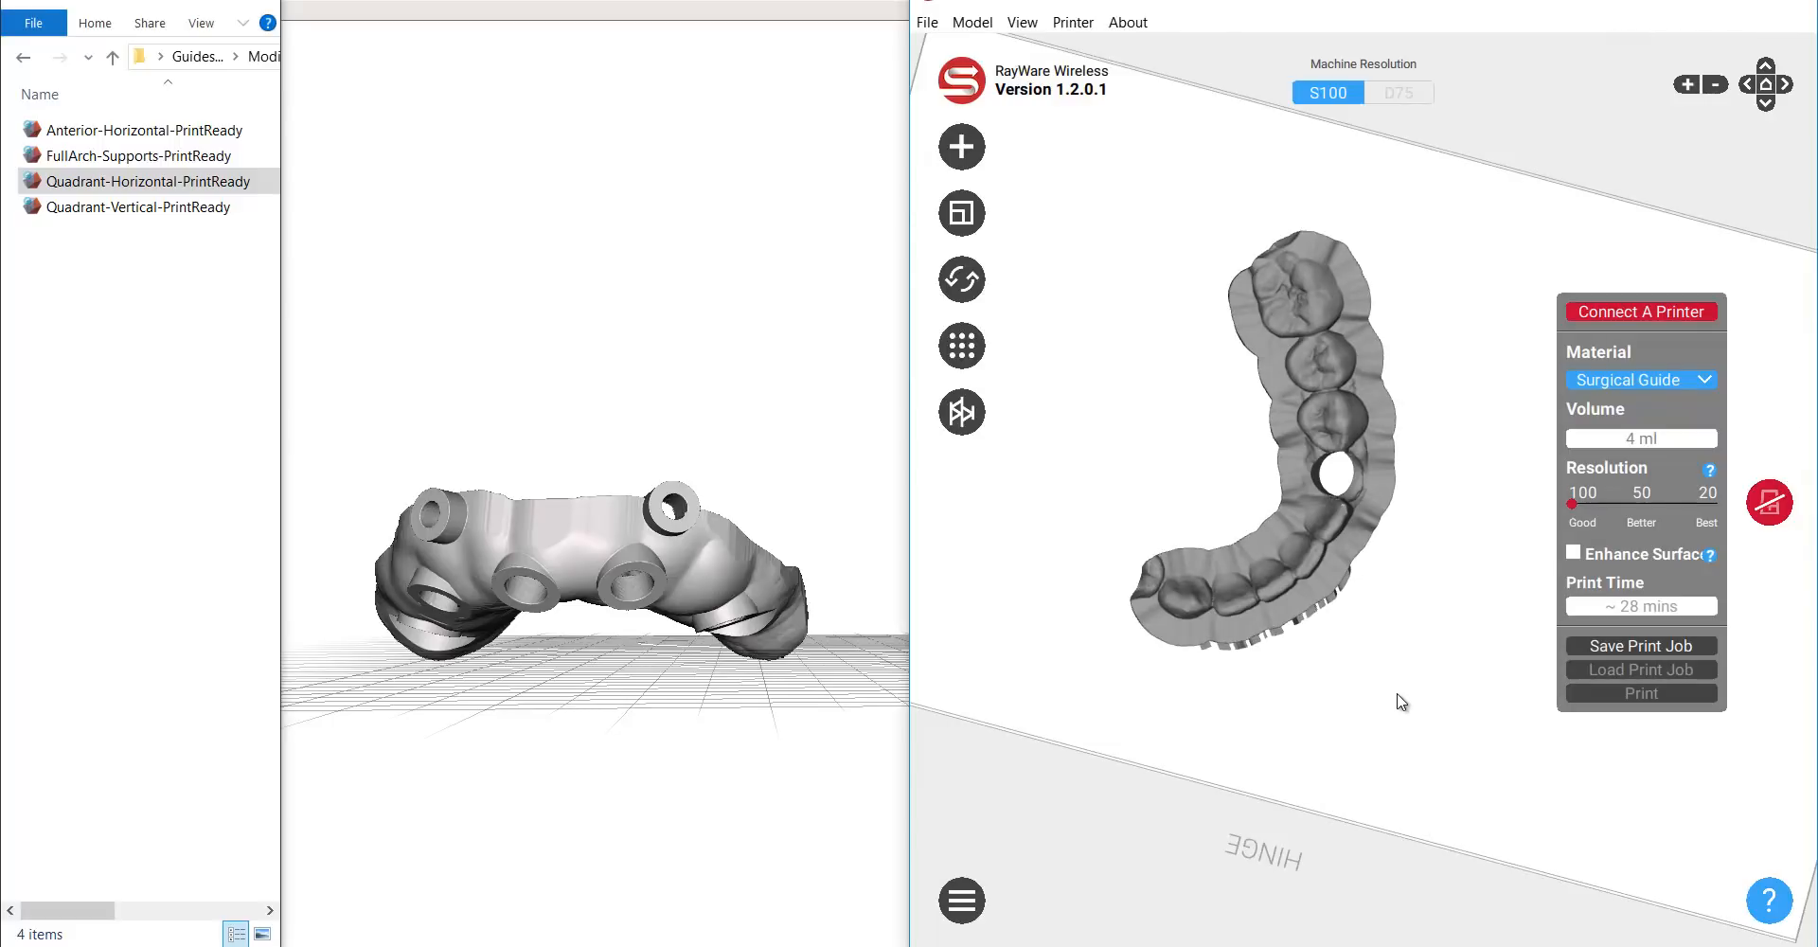
pyautogui.moveTo(1396, 666); pyautogui.dragTo(1364, 641, button='right')
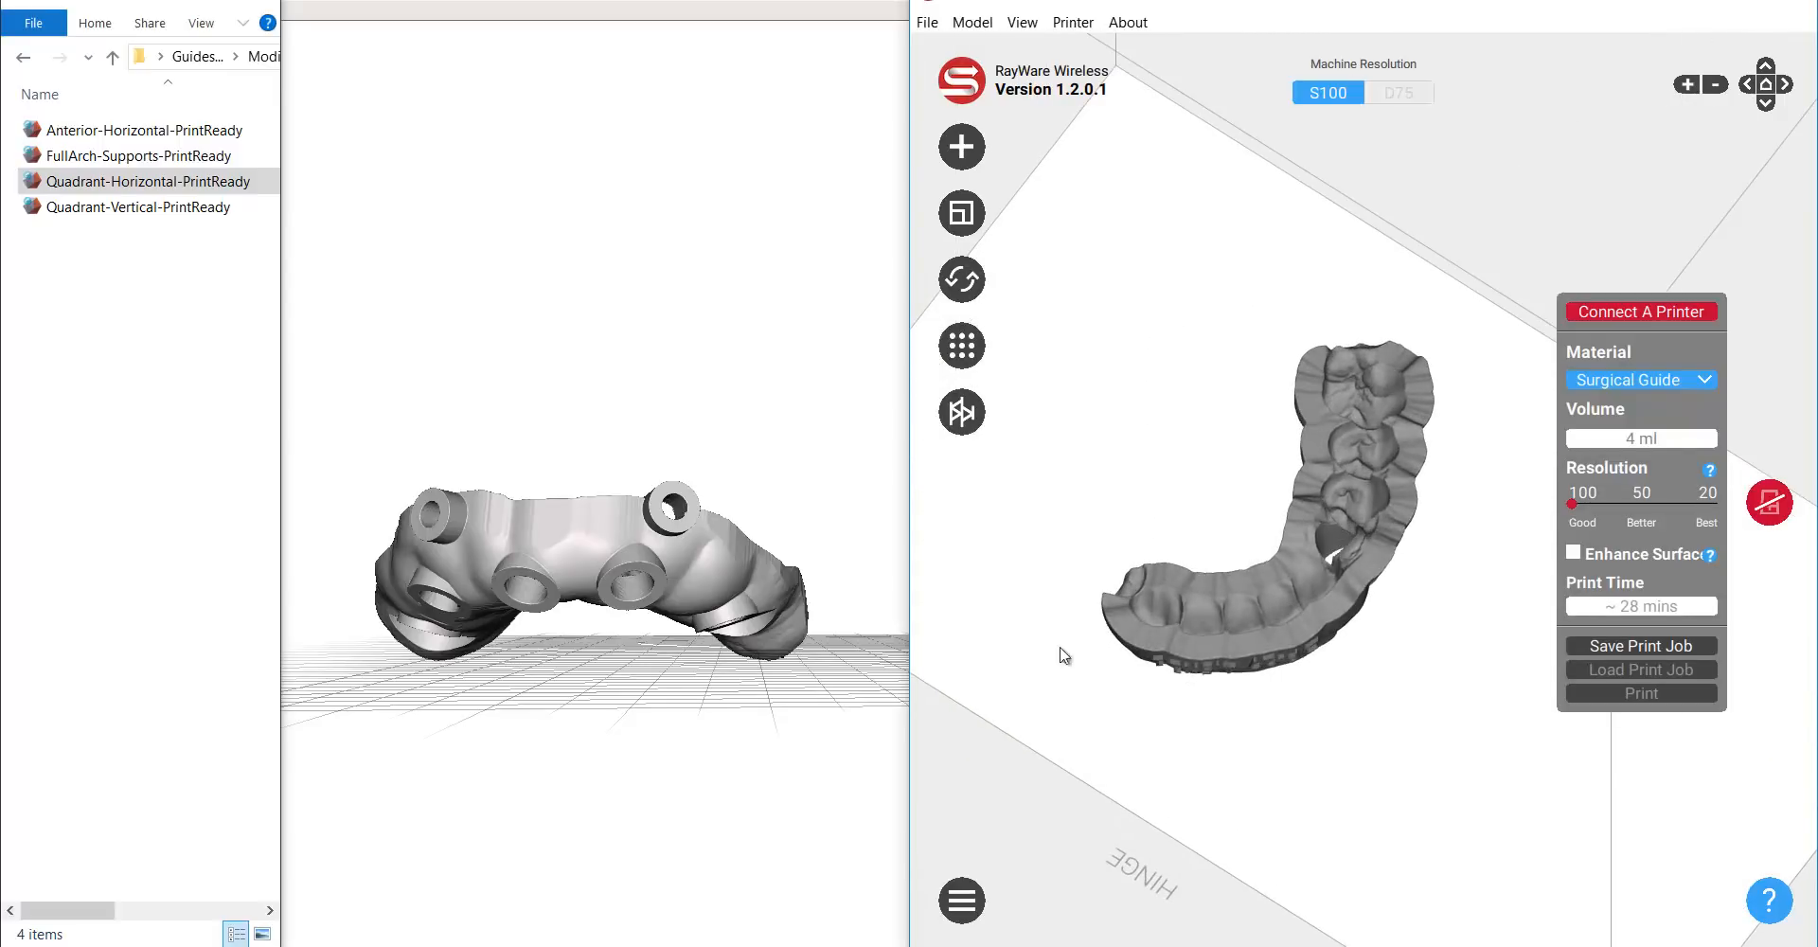
# - Switch to PreForm and load FullArch-Supports-PrintReady from the Modified folder into the empty Form 2 build volume
pyautogui.hotkey('alt', 'Tab')
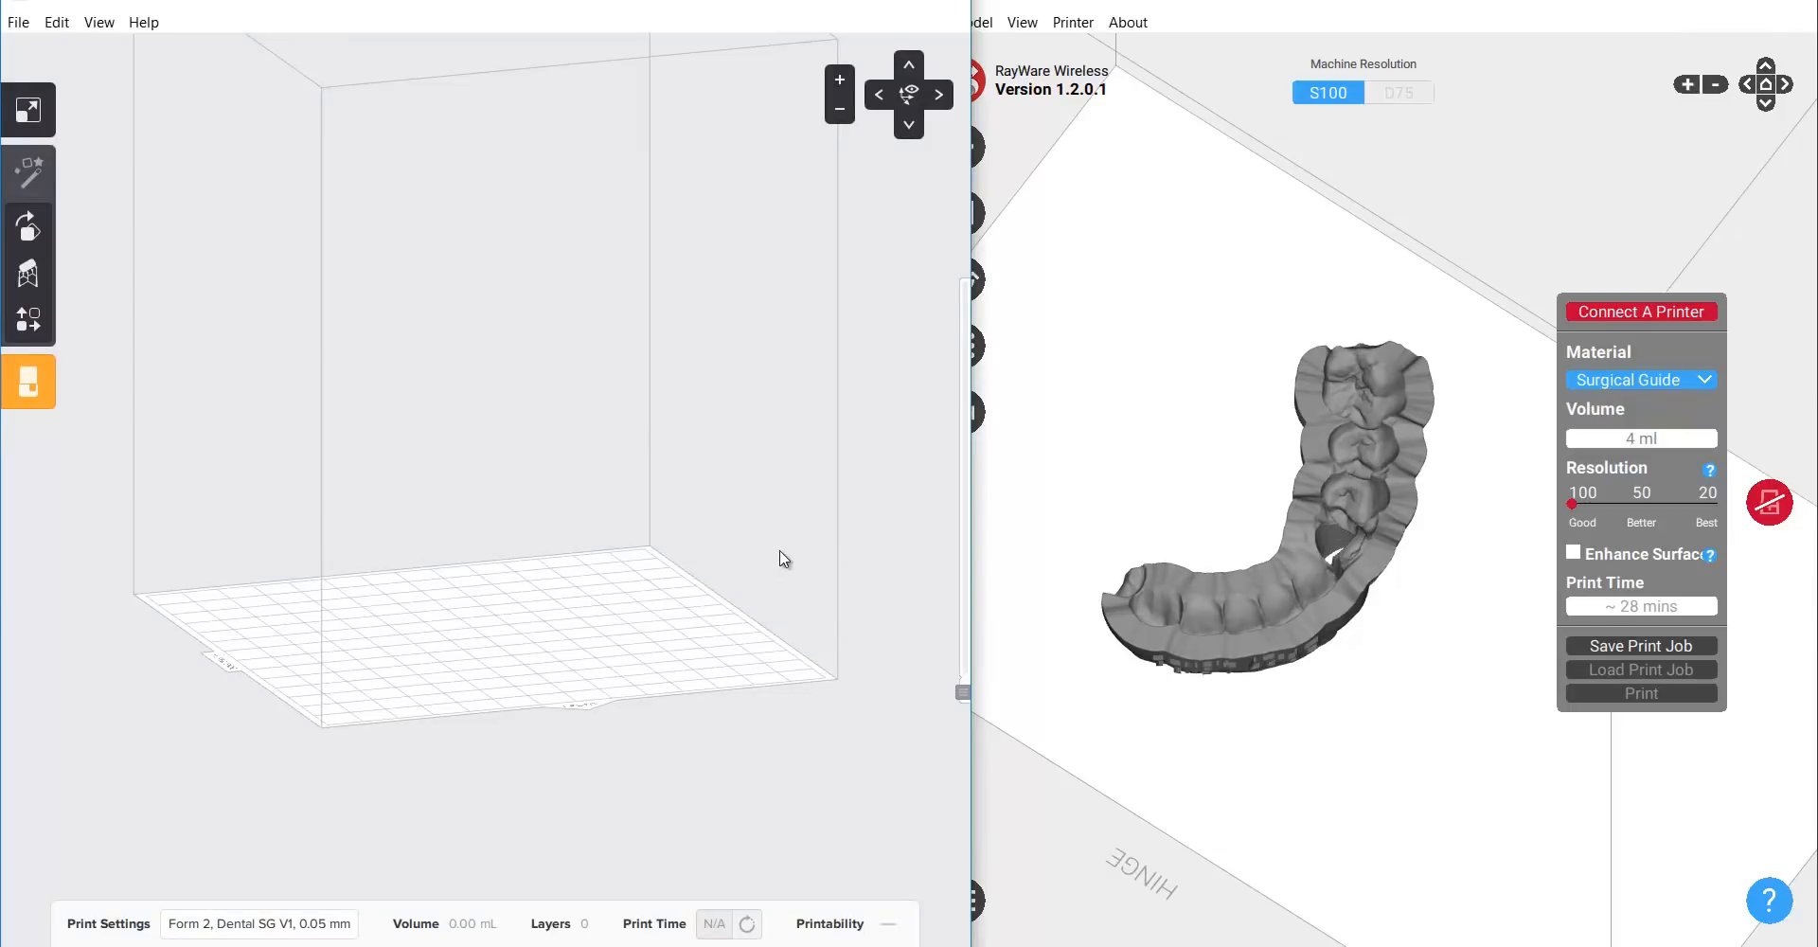
pyautogui.hotkey('alt', 'Tab')
pyautogui.hotkey('alt', 'Tab')
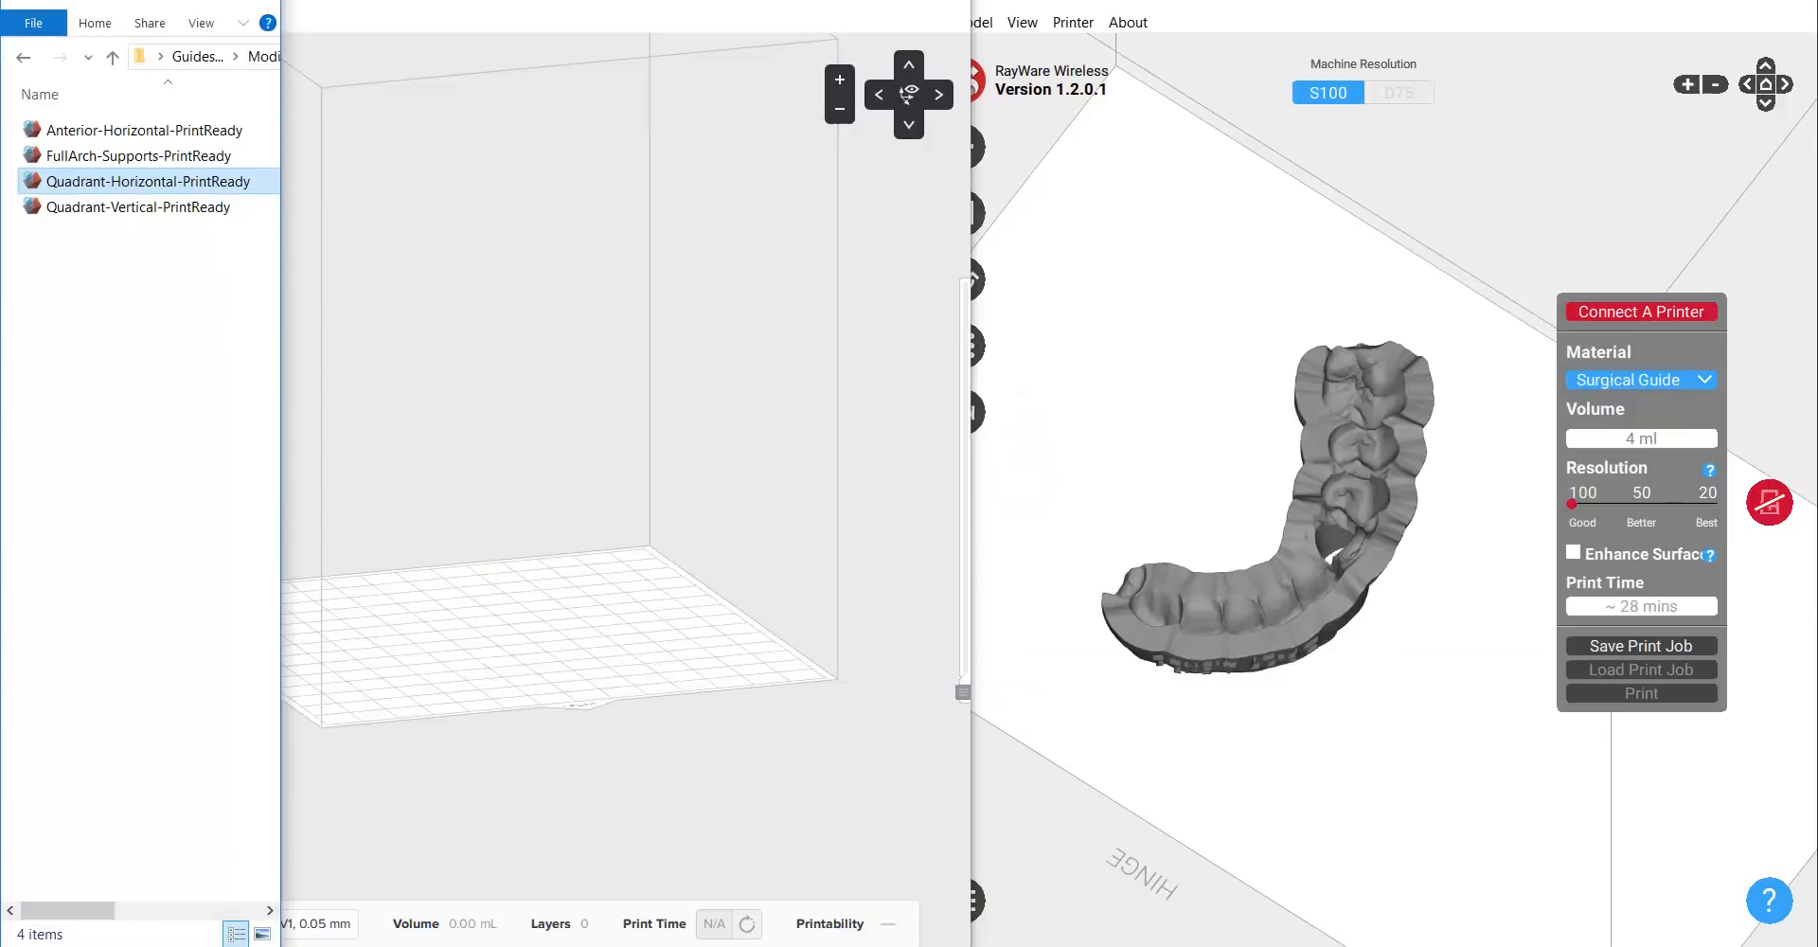
pyautogui.moveTo(87, 2); pyautogui.dragTo(1428, 2)
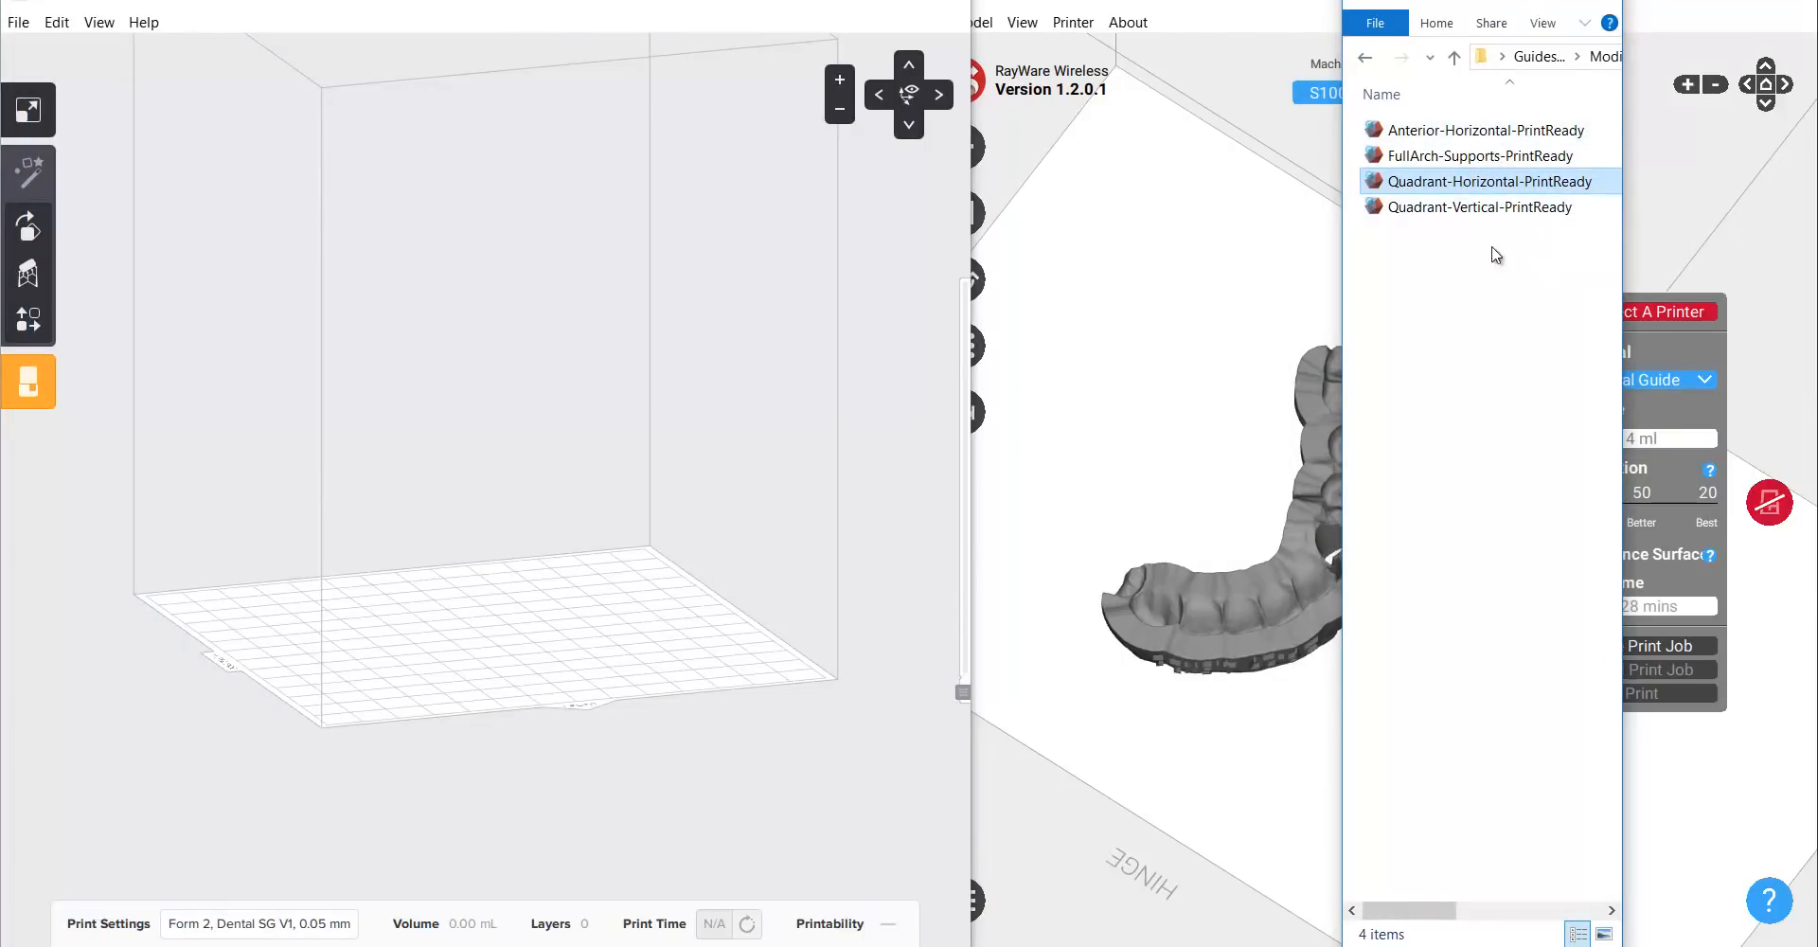
pyautogui.moveTo(1472, 158); pyautogui.dragTo(486, 523)
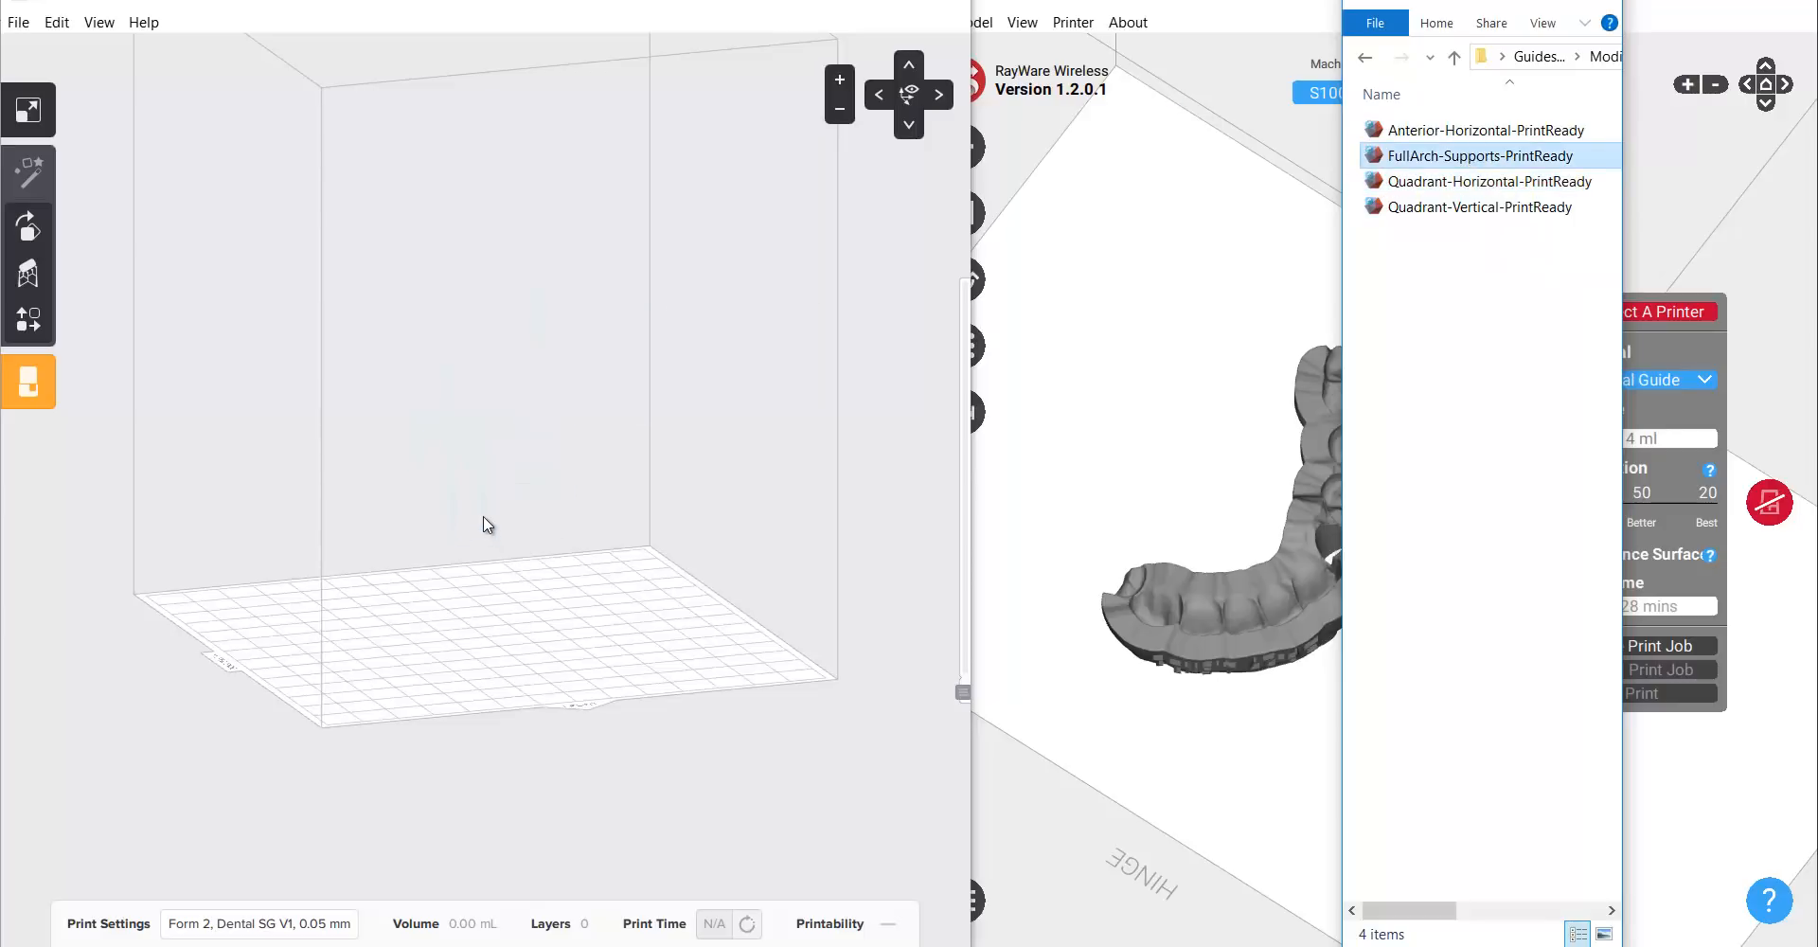
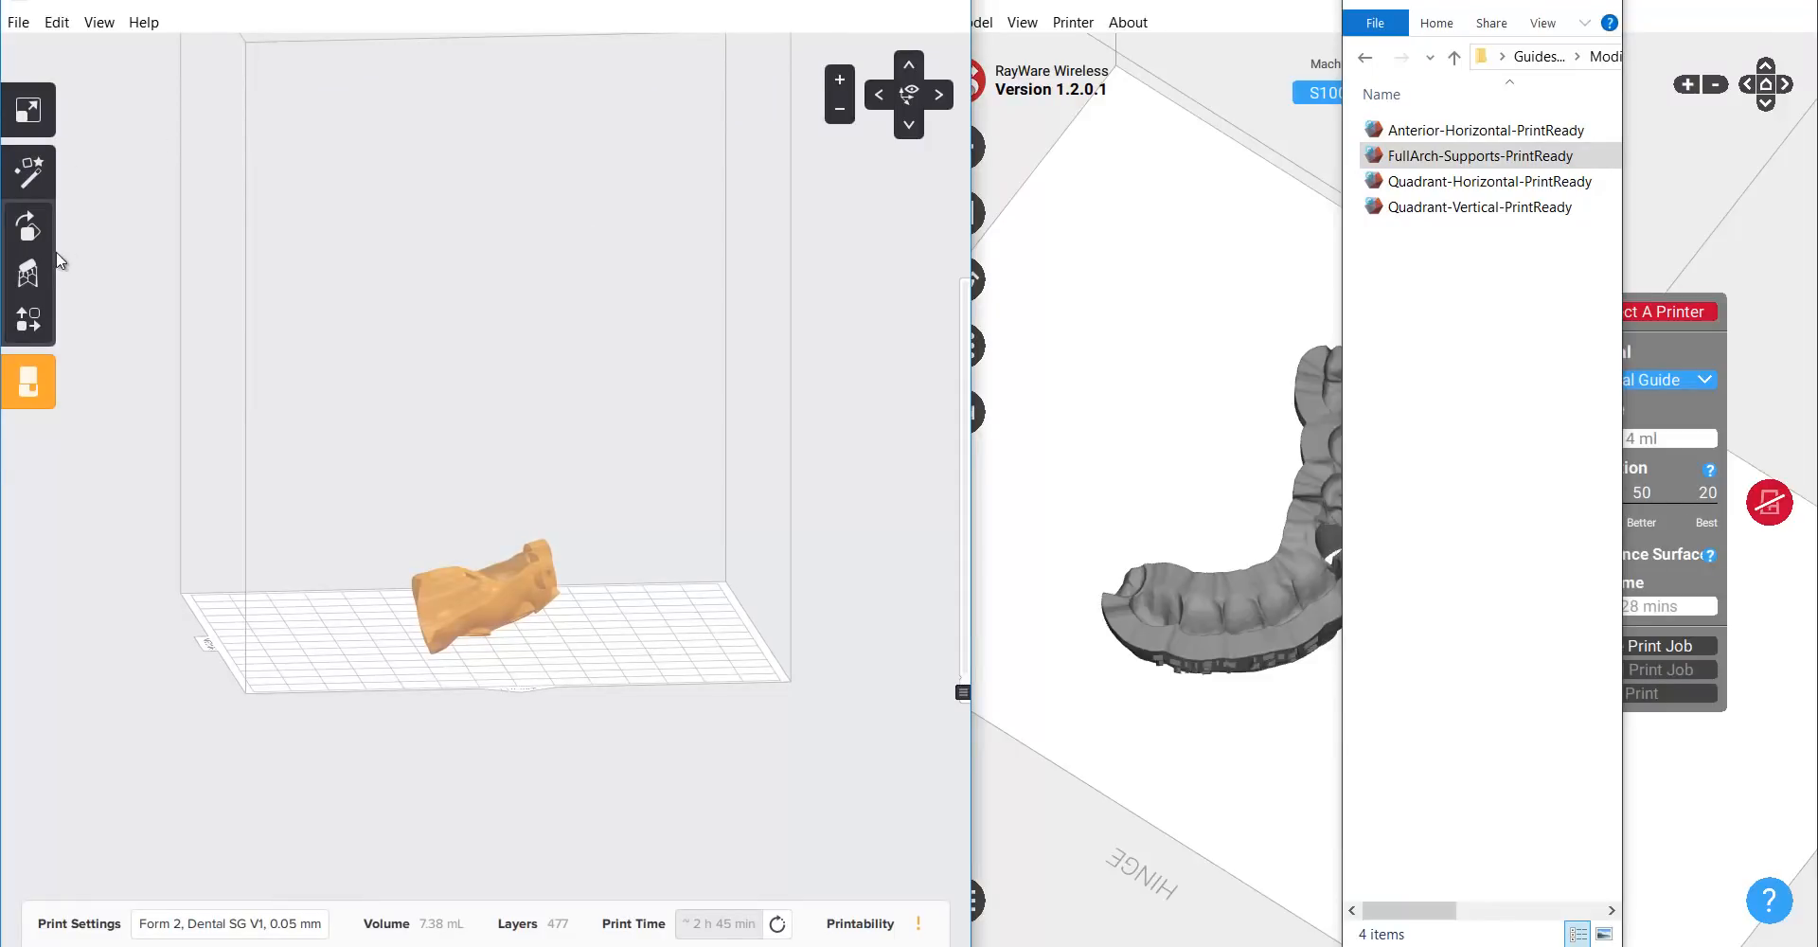
# - Select the full-arch guide with the Orientation tool and rotate it so its front end points down and its posterior end up
pyautogui.moveTo(412, 515); pyautogui.dragTo(674, 742, button='right')
pyautogui.click(28, 277)
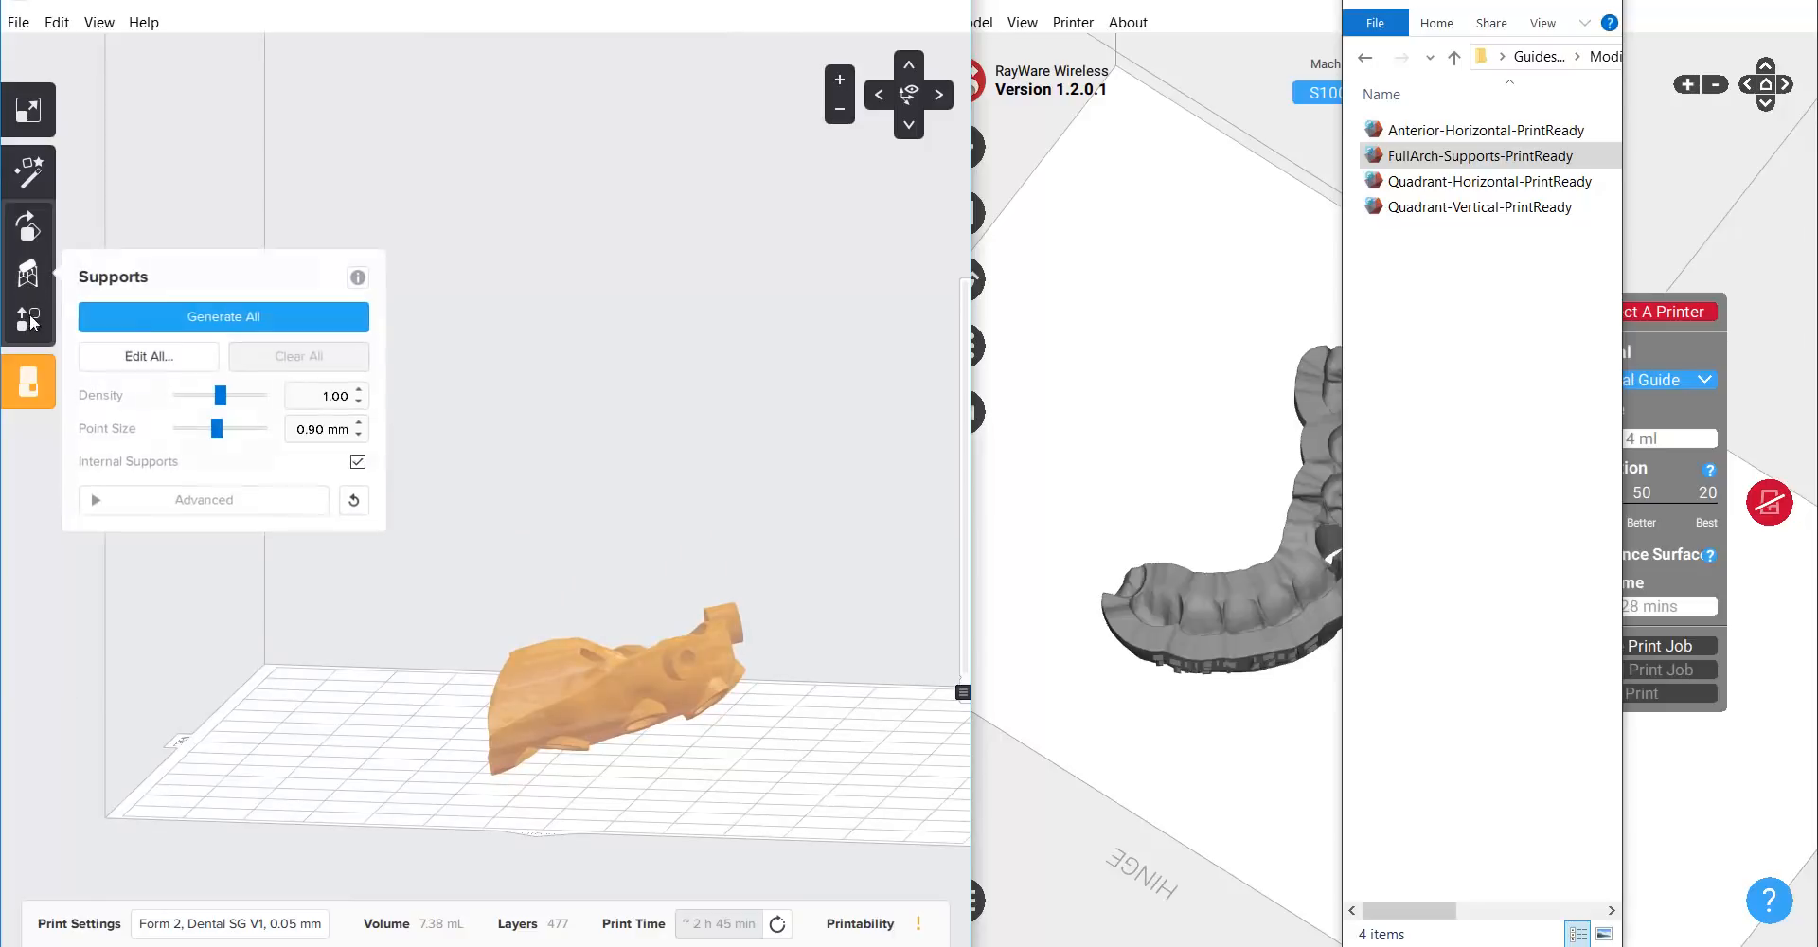
pyautogui.click(29, 319)
pyautogui.click(37, 236)
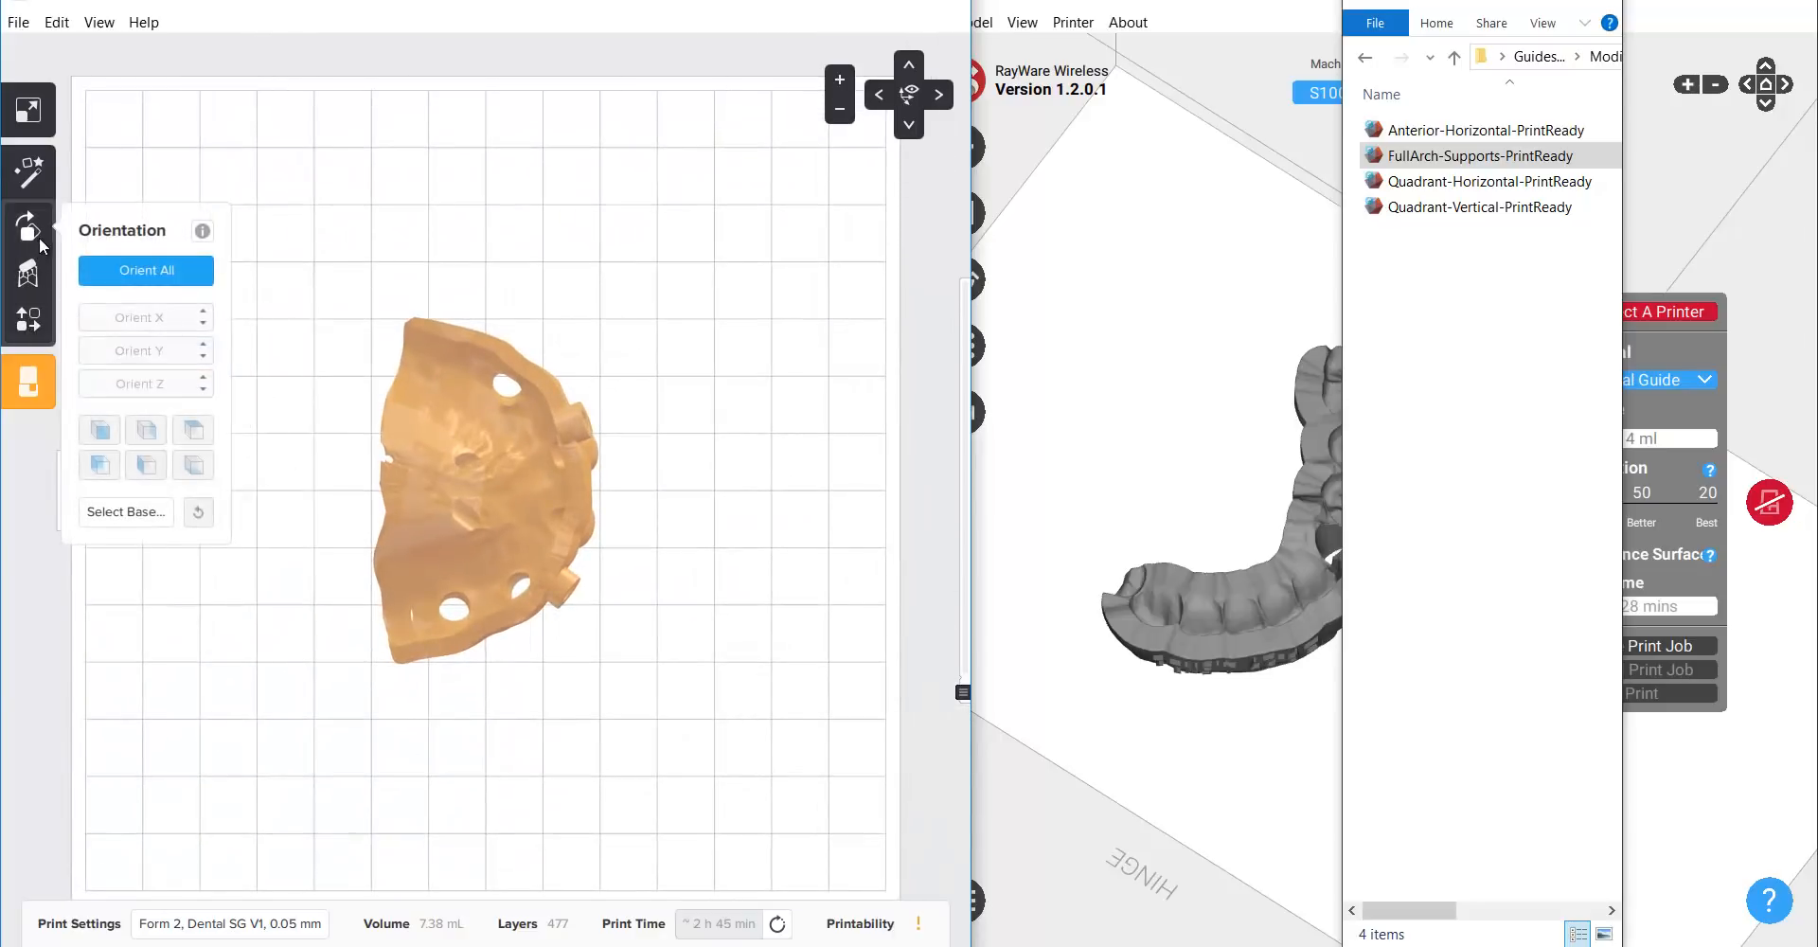
pyautogui.click(507, 545)
pyautogui.moveTo(503, 772); pyautogui.dragTo(503, 445, button='right')
pyautogui.moveTo(509, 450); pyautogui.dragTo(455, 585)
# - Tilt the full-arch guide more steeply, keeping its front end with the sleeves towards the platform
pyautogui.moveTo(704, 463); pyautogui.dragTo(769, 432, button='right')
pyautogui.moveTo(824, 538); pyautogui.dragTo(1230, 356, button='right')
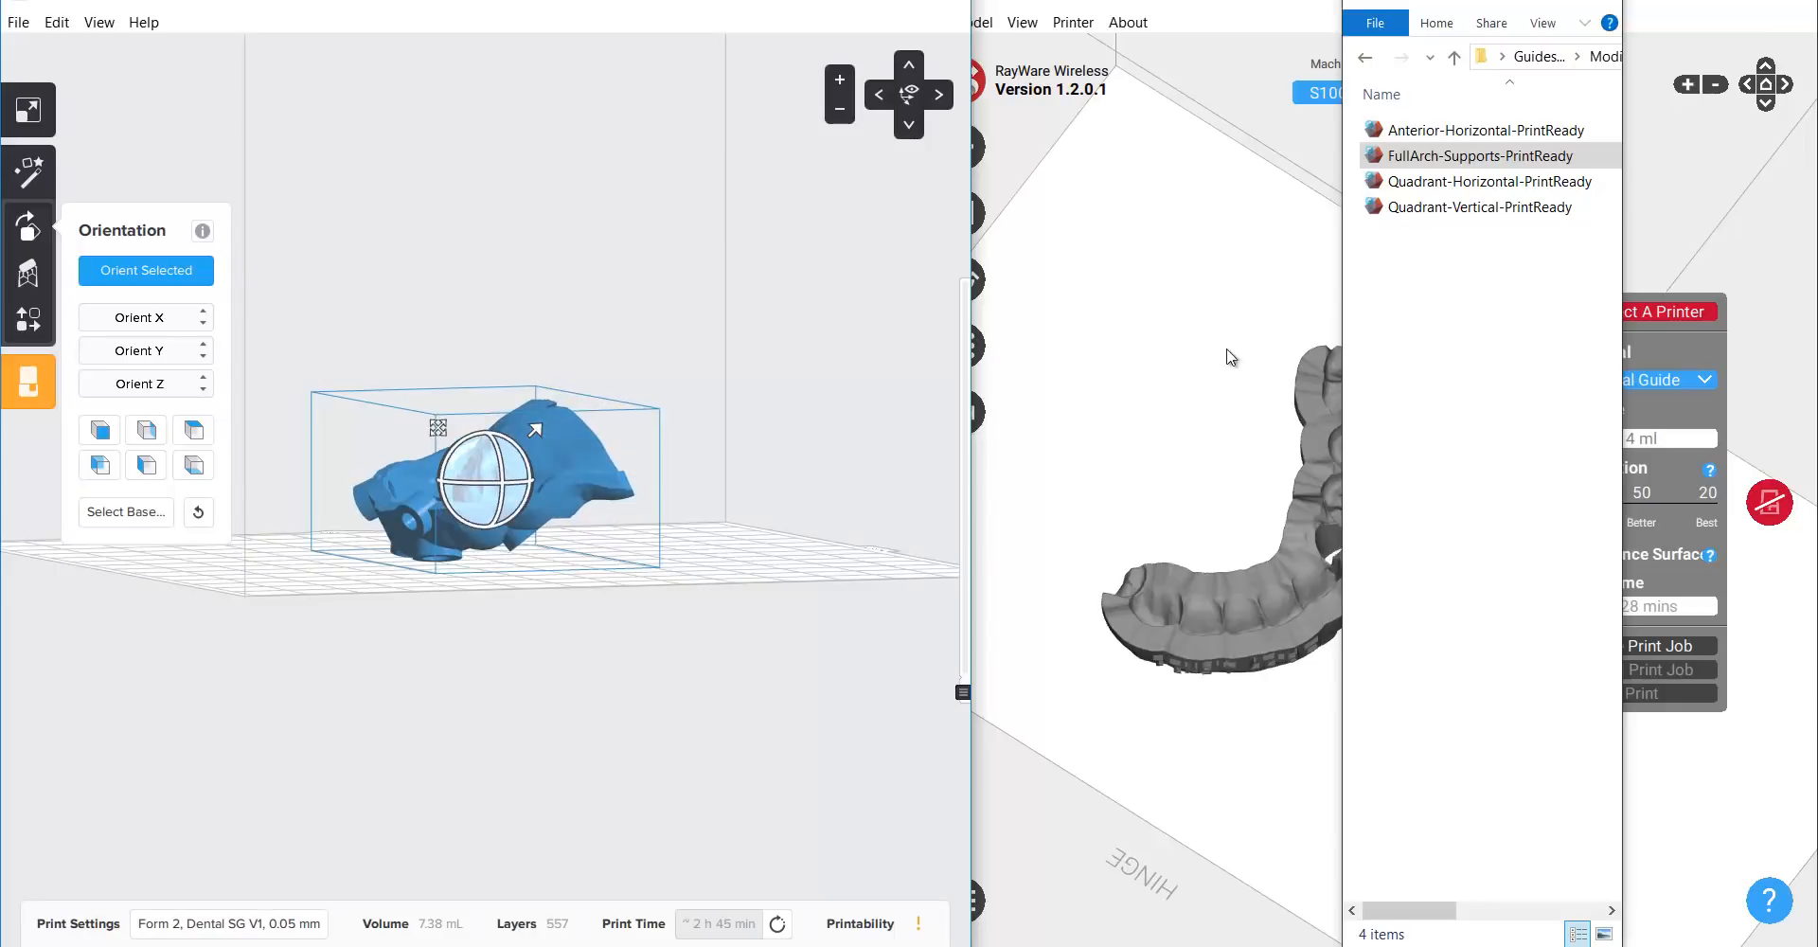
pyautogui.moveTo(739, 558); pyautogui.dragTo(523, 468, button='right')
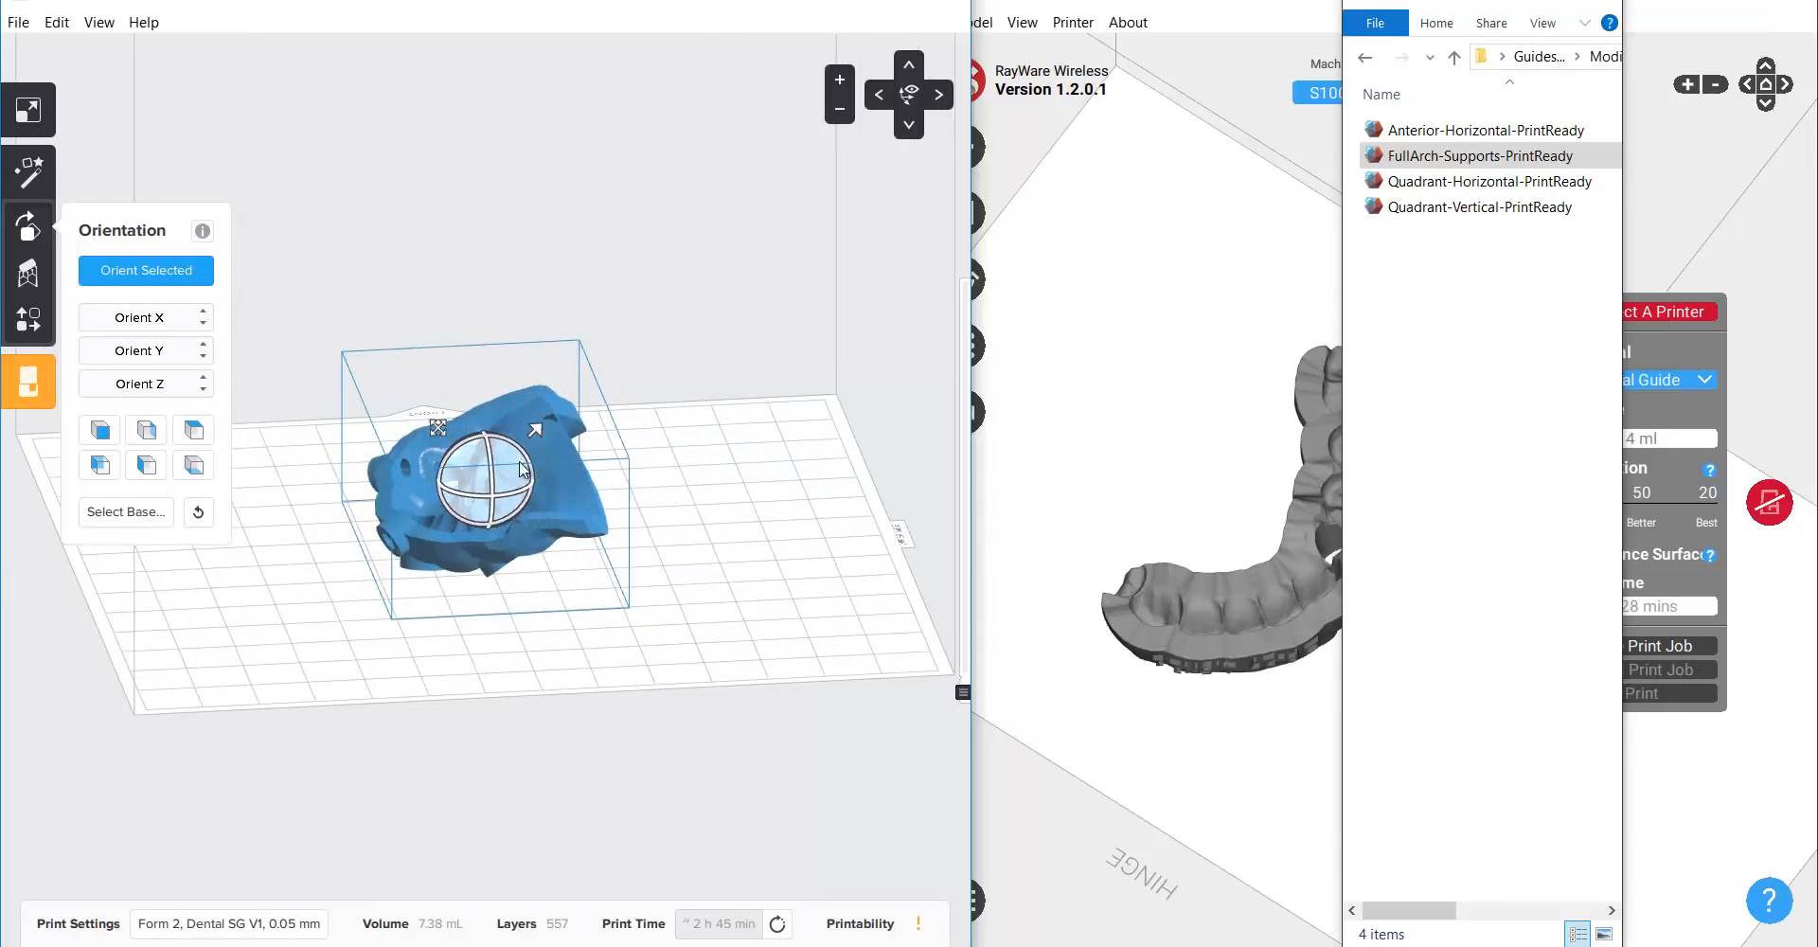
pyautogui.moveTo(512, 450); pyautogui.dragTo(512, 451)
pyautogui.moveTo(686, 493); pyautogui.dragTo(486, 475, button='right')
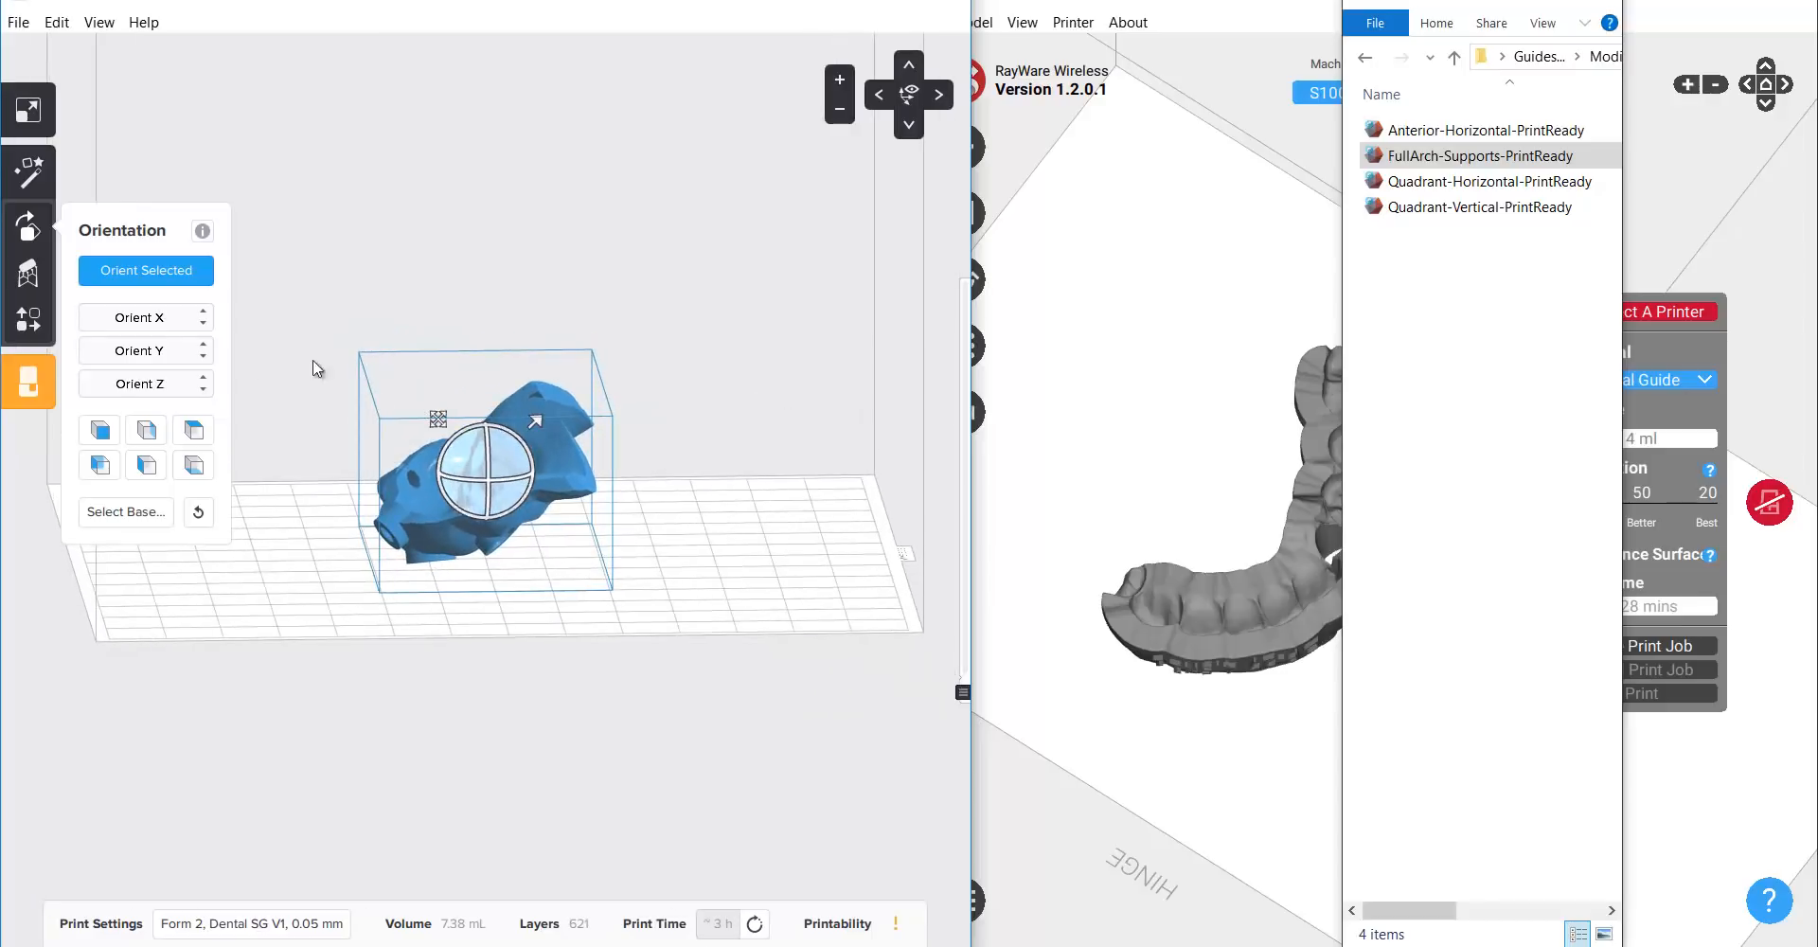
# - Generate supports for the selected full-arch guide at density 1.00 and point size 0.90 mm, with internal supports enabled
pyautogui.click(12, 278)
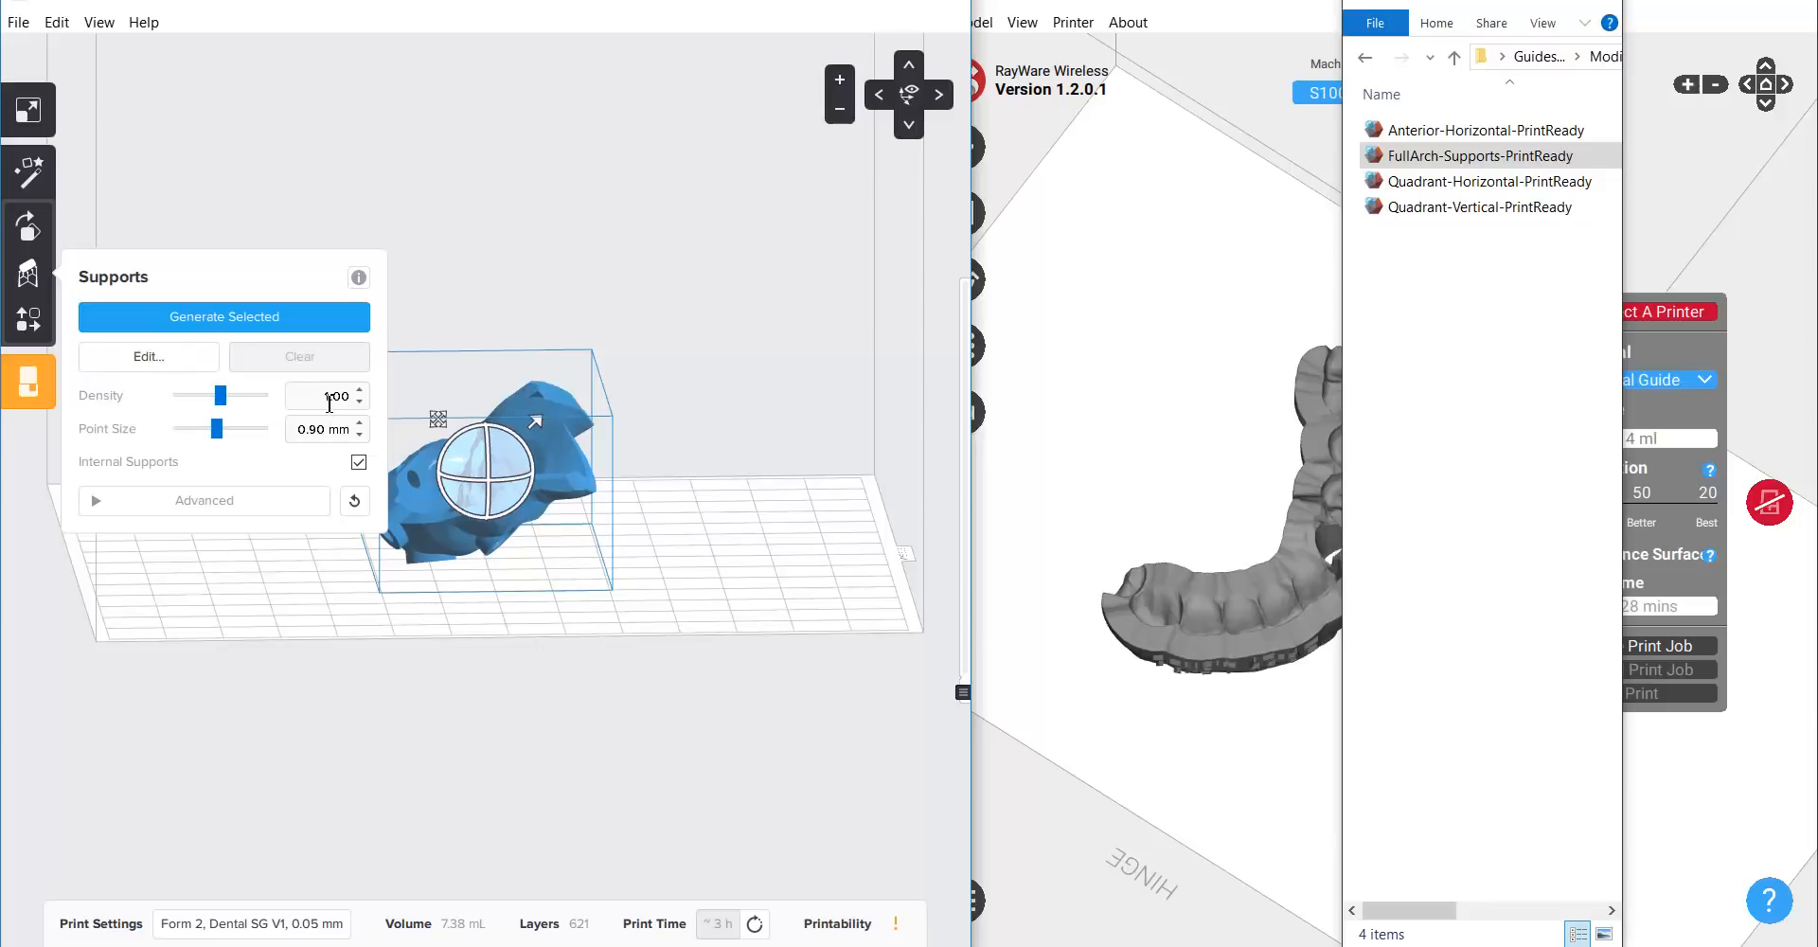
pyautogui.click(185, 326)
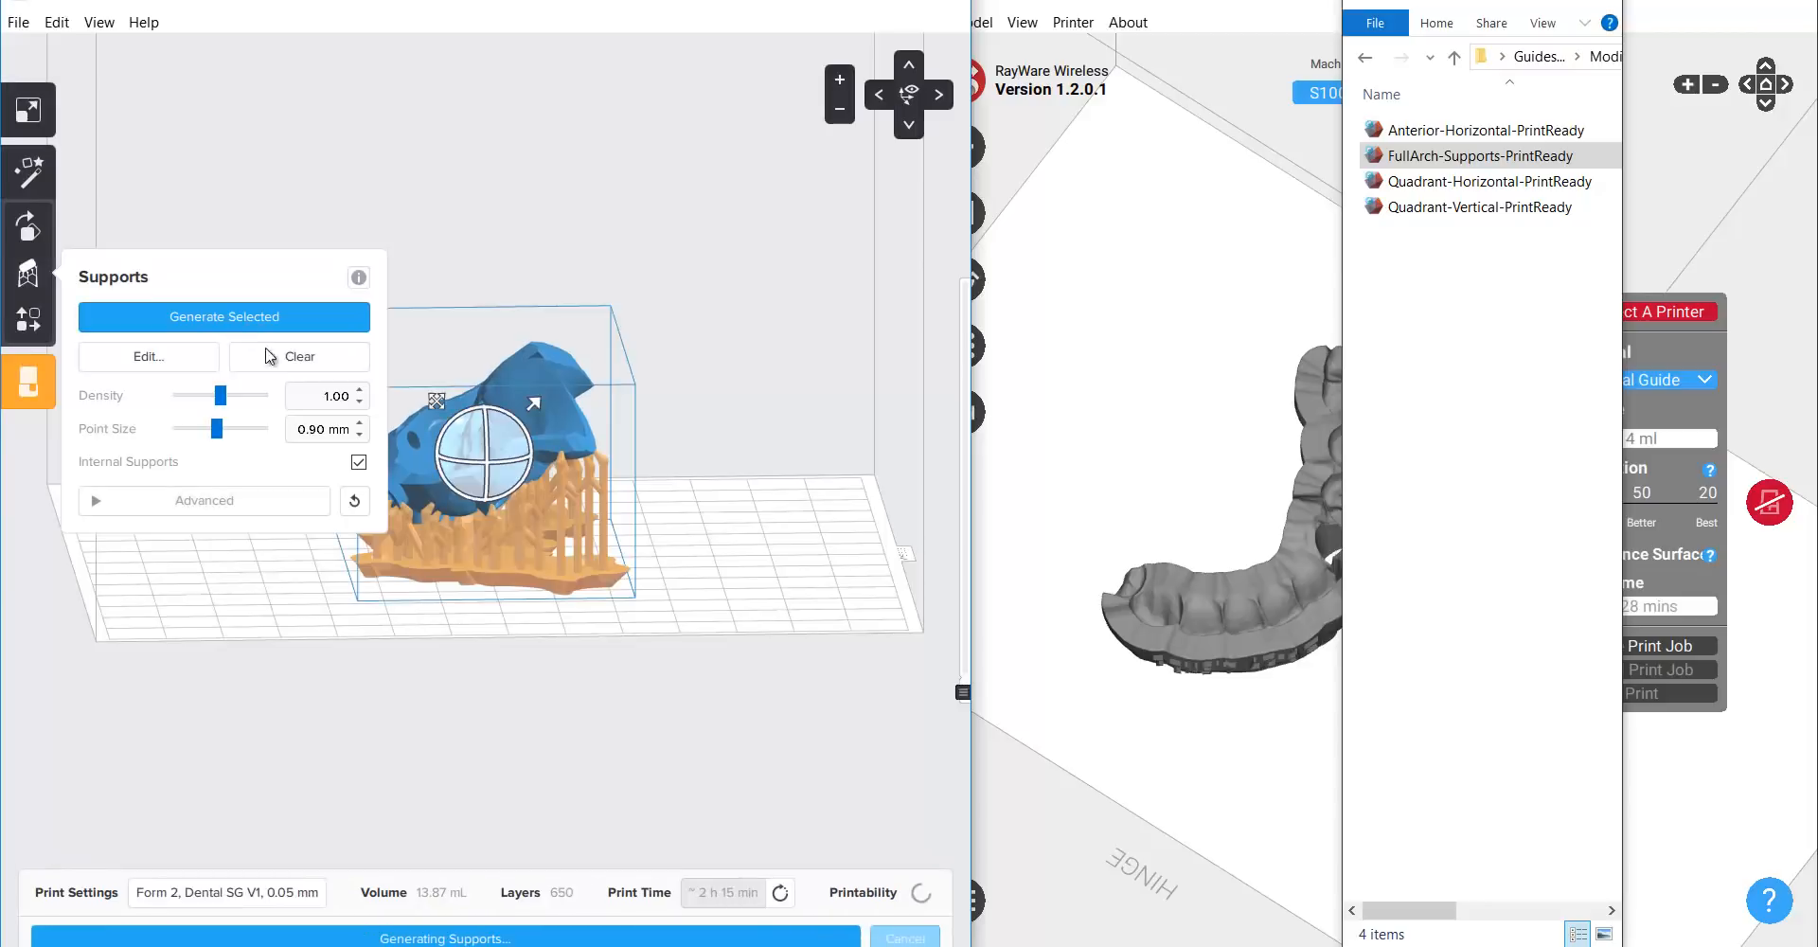
pyautogui.moveTo(674, 333); pyautogui.dragTo(681, 466, button='right')
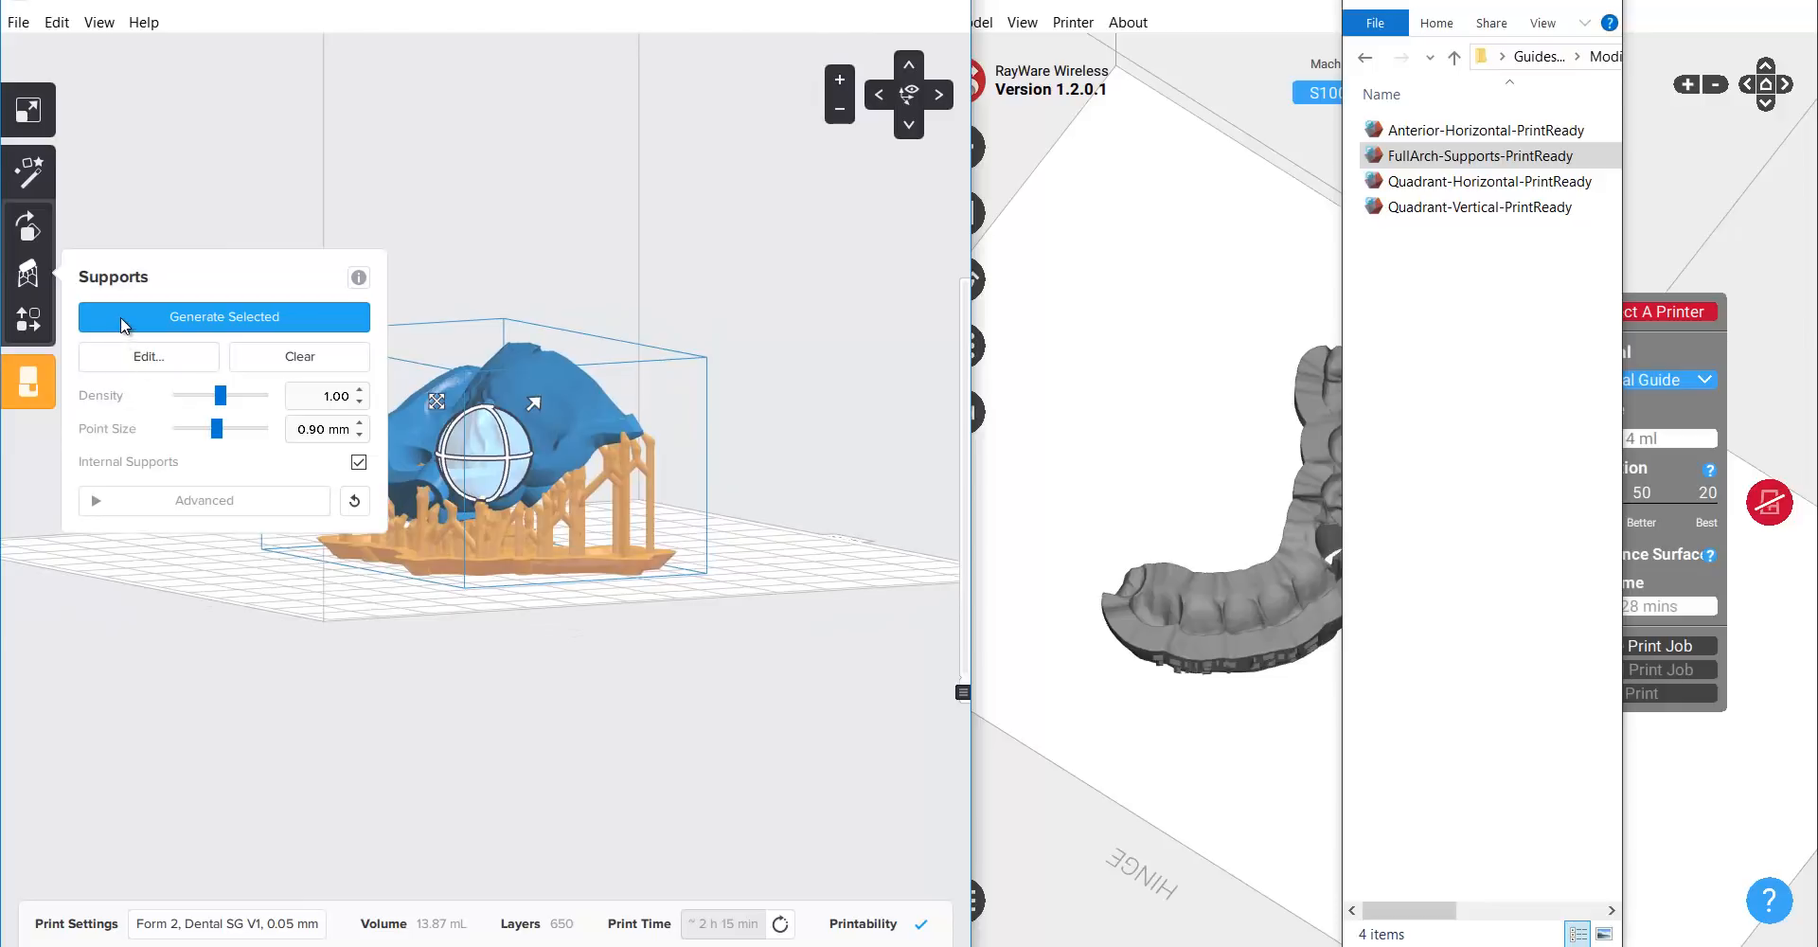
pyautogui.click(27, 280)
# - Examine the full-arch guide's supports from above, the side and behind, and check its print time estimate
pyautogui.moveTo(559, 407); pyautogui.dragTo(730, 568, button='right')
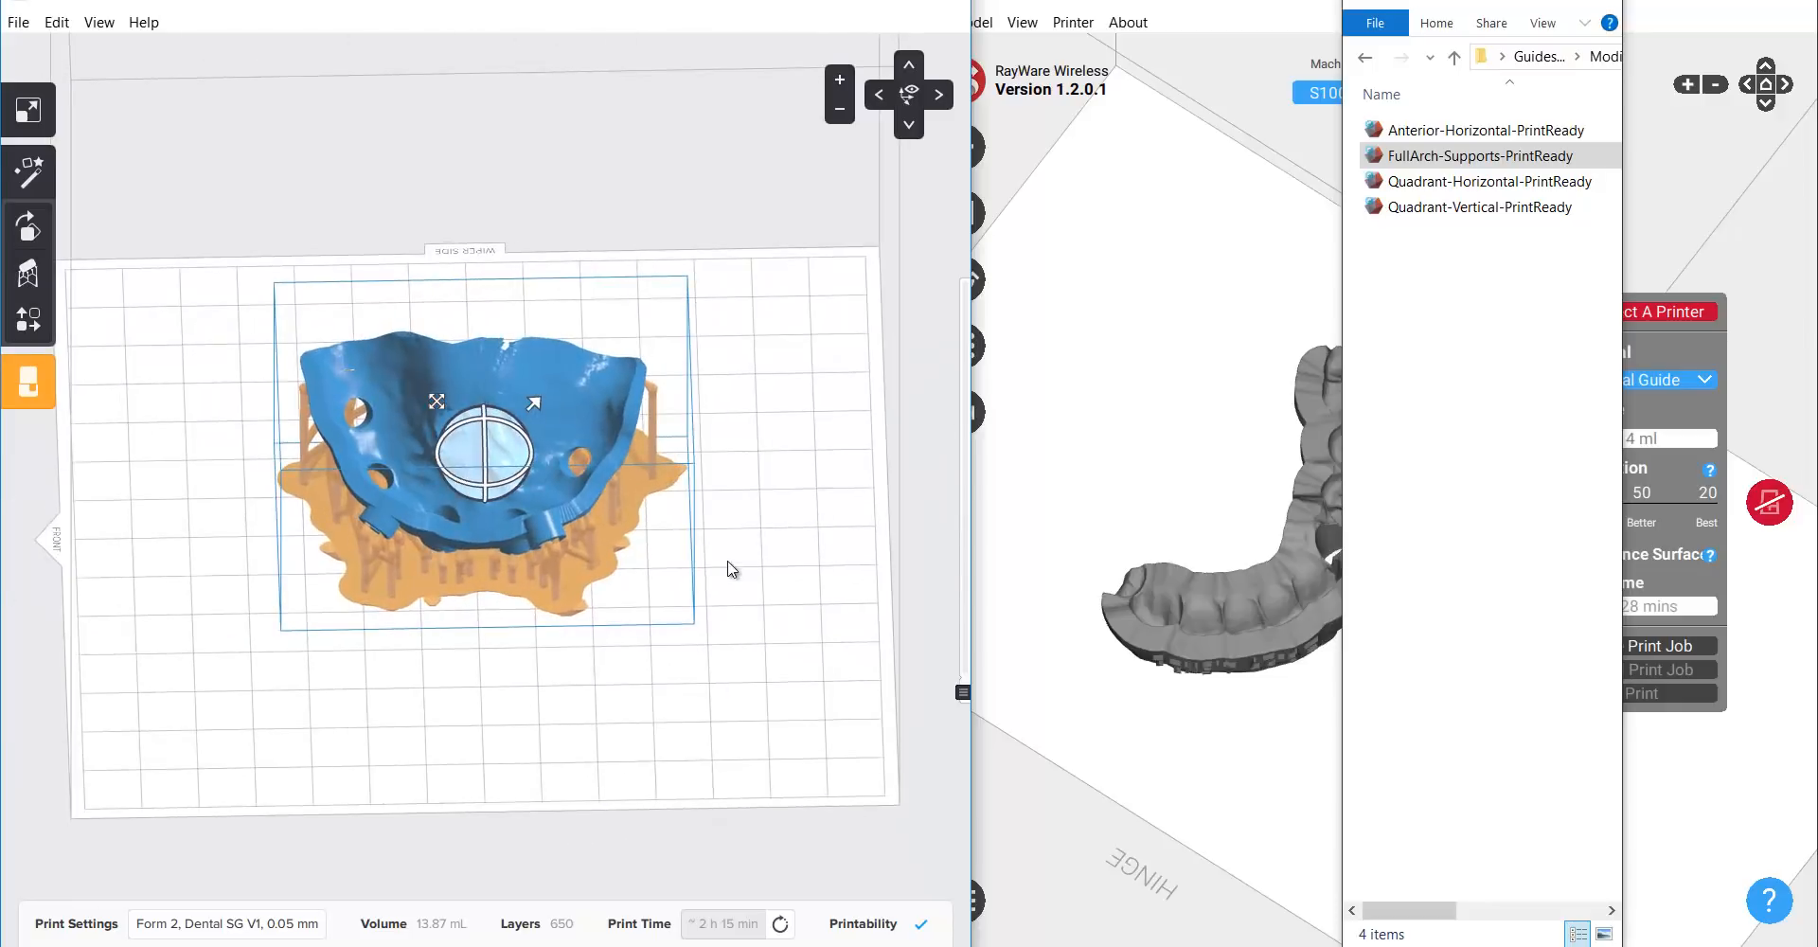
pyautogui.click(528, 682)
pyautogui.moveTo(239, 645); pyautogui.dragTo(824, 911, button='right')
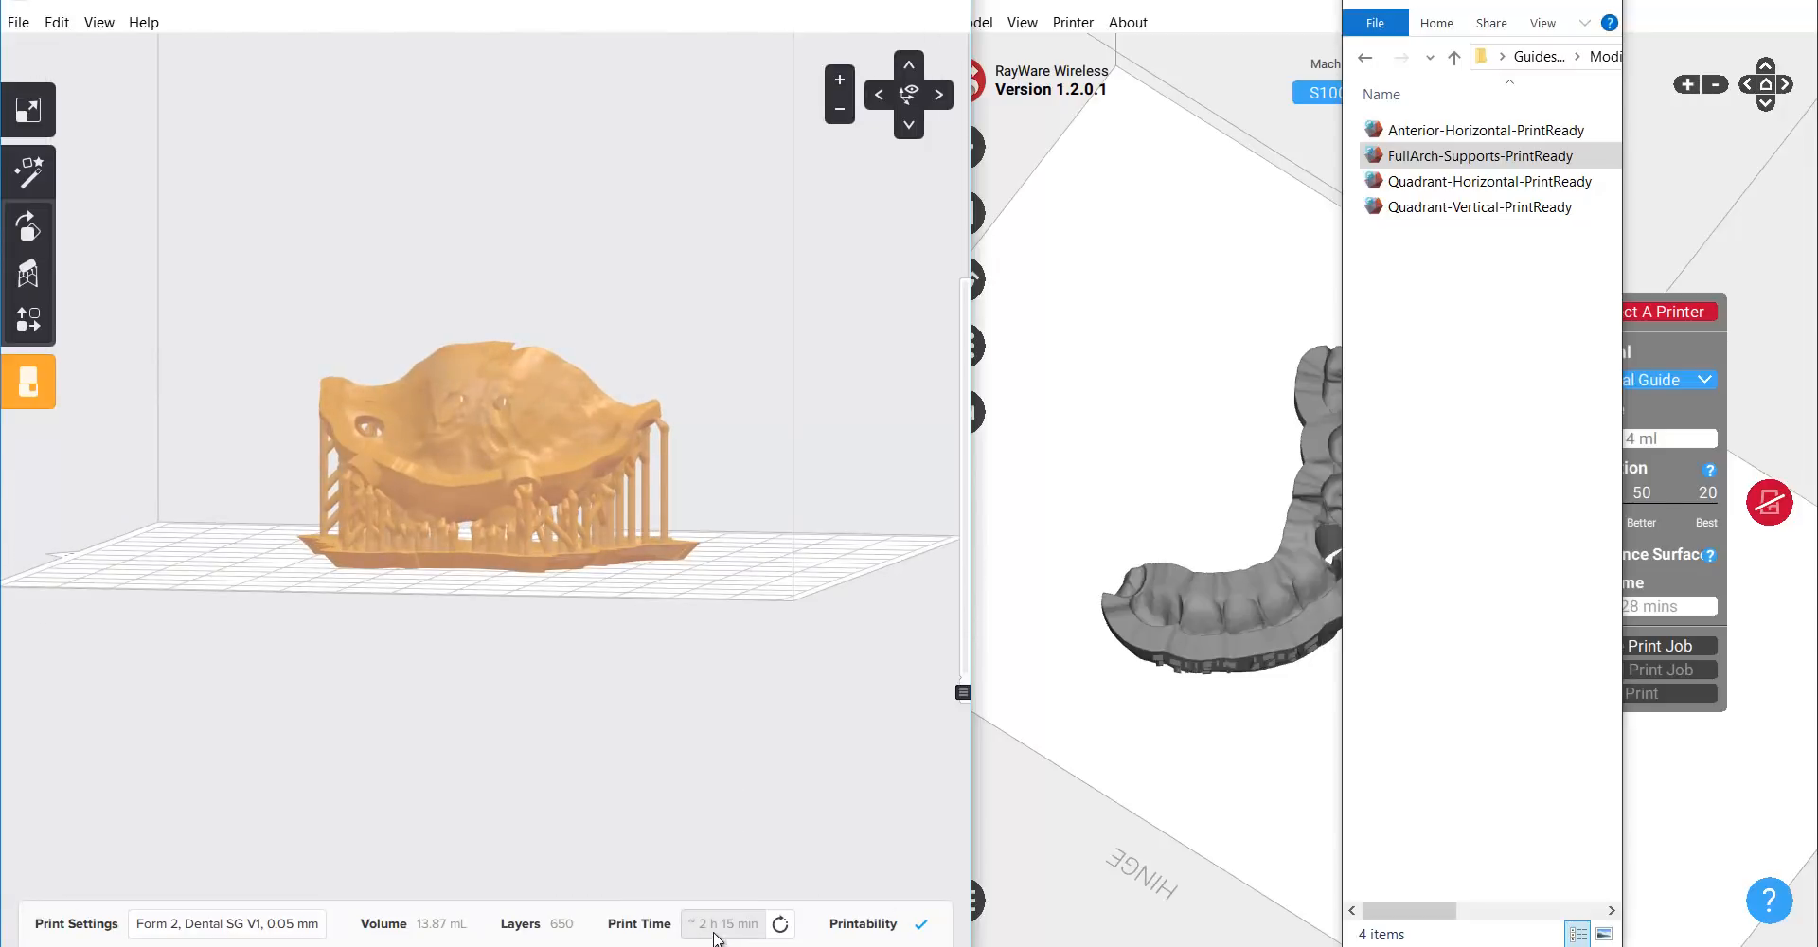
pyautogui.moveTo(765, 616); pyautogui.dragTo(99, 647, button='right')
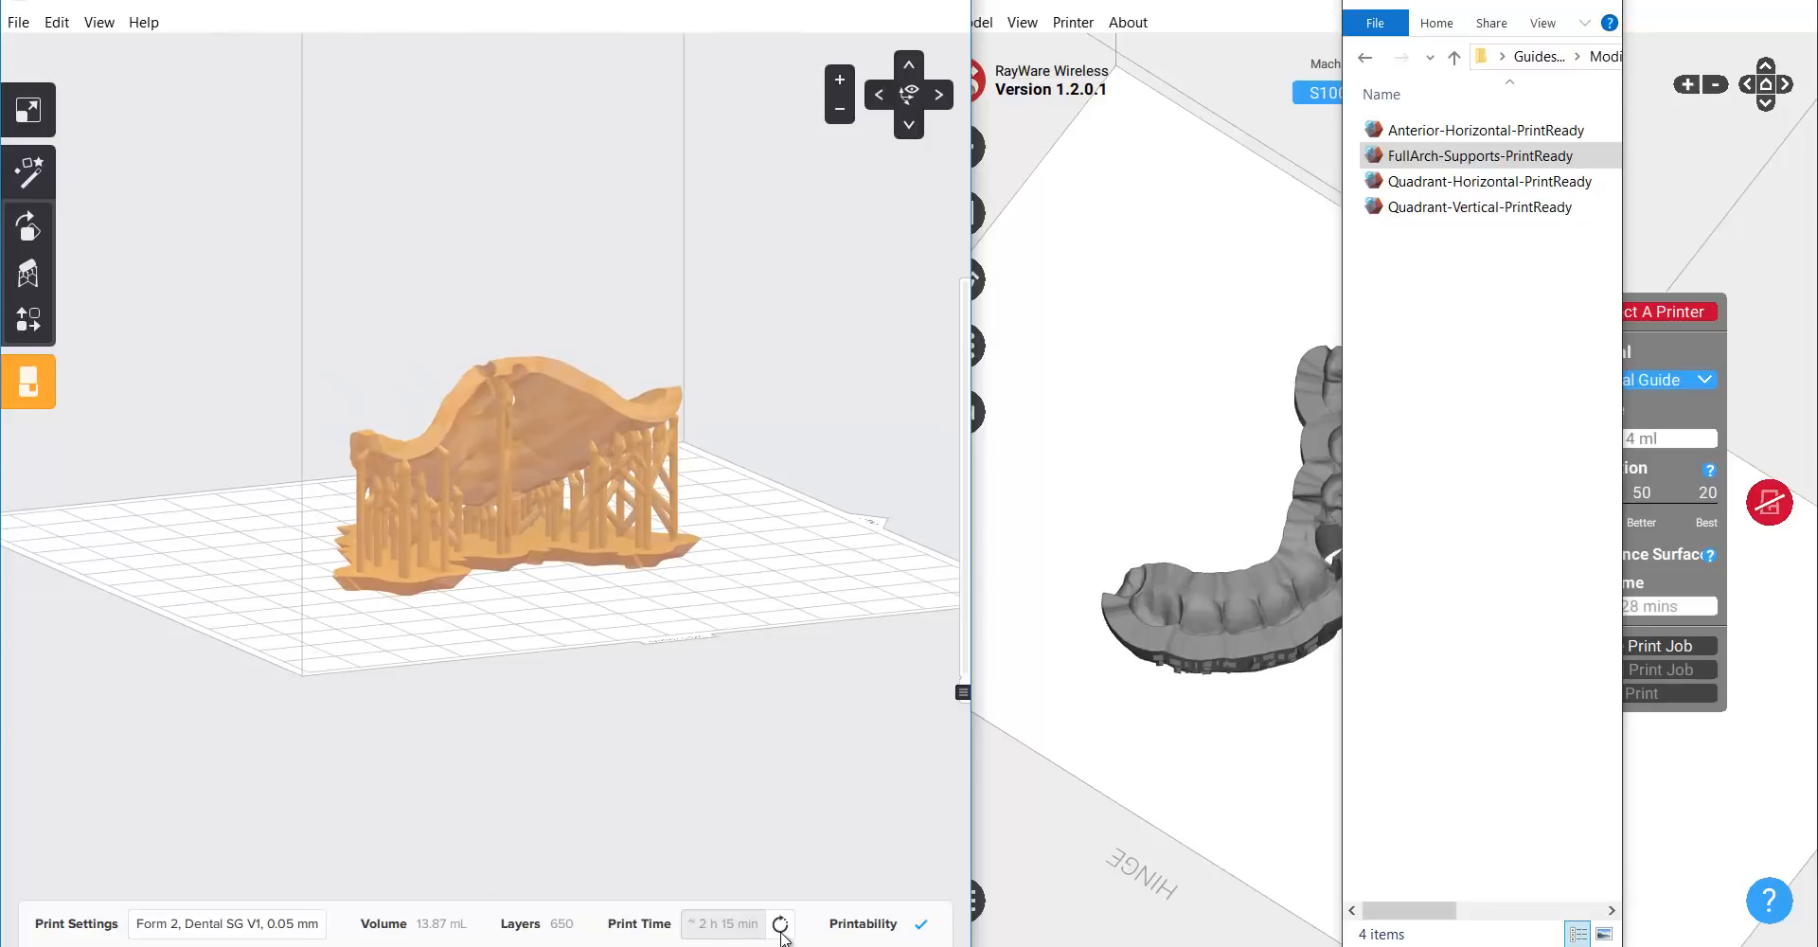
pyautogui.moveTo(528, 492); pyautogui.dragTo(559, 585, button='right')
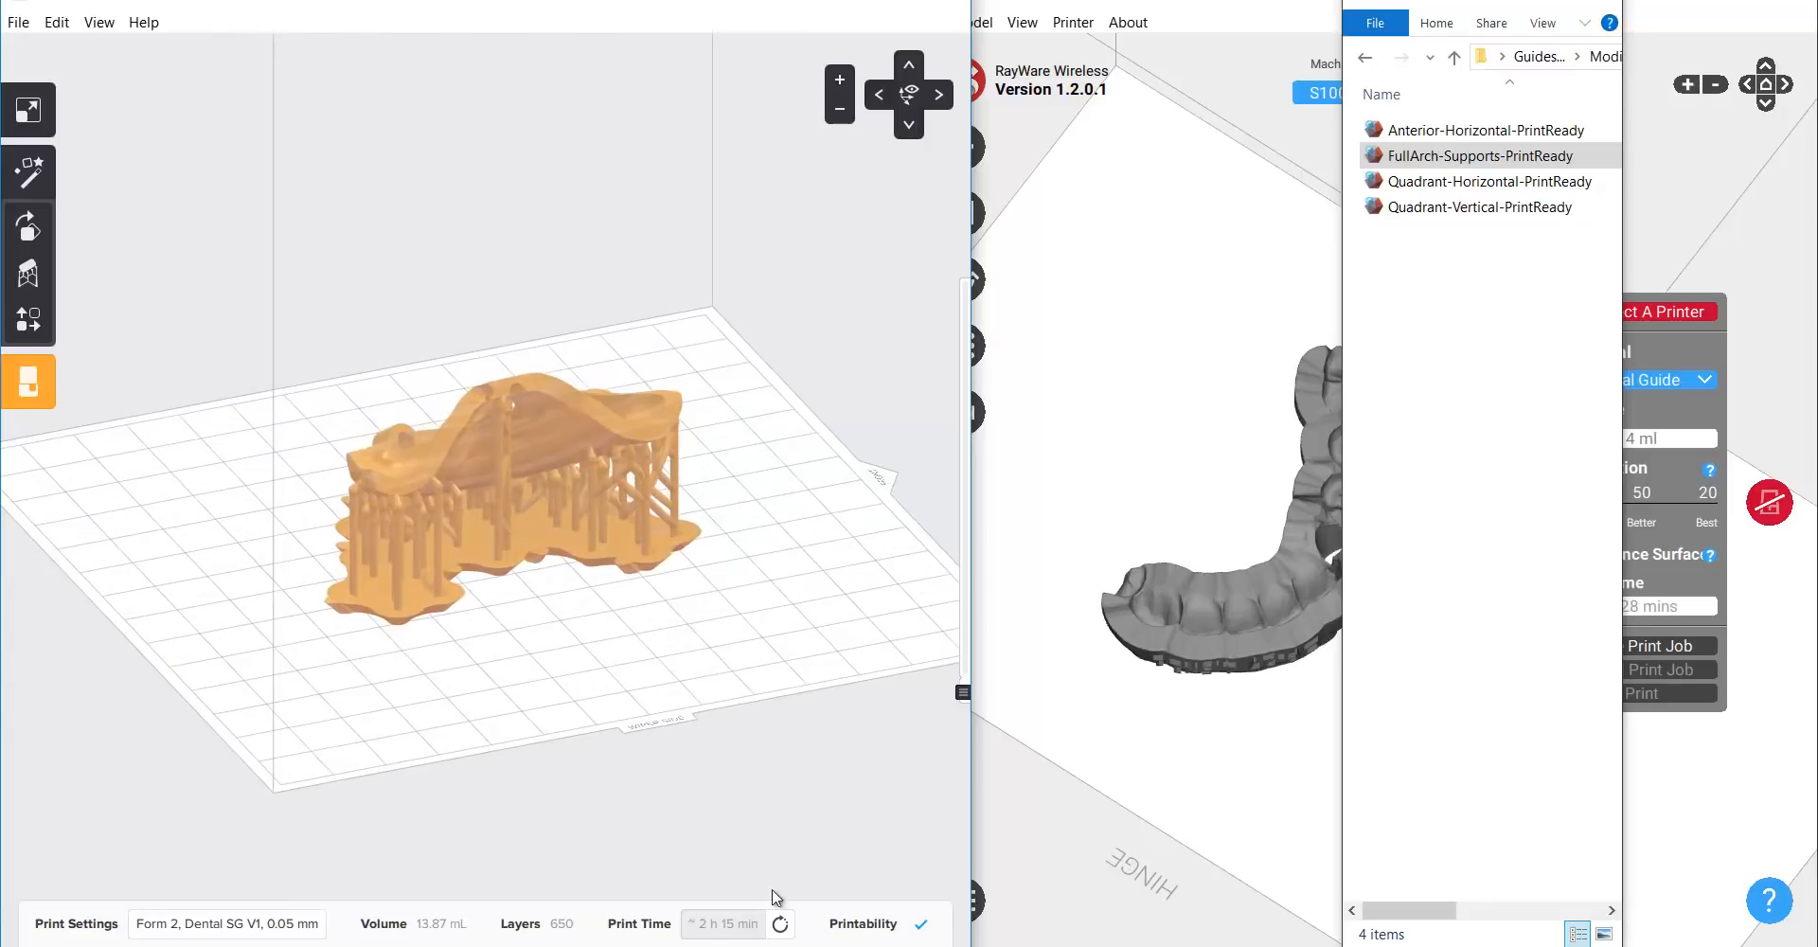
pyautogui.click(782, 924)
pyautogui.moveTo(288, 636); pyautogui.dragTo(484, 594, button='right')
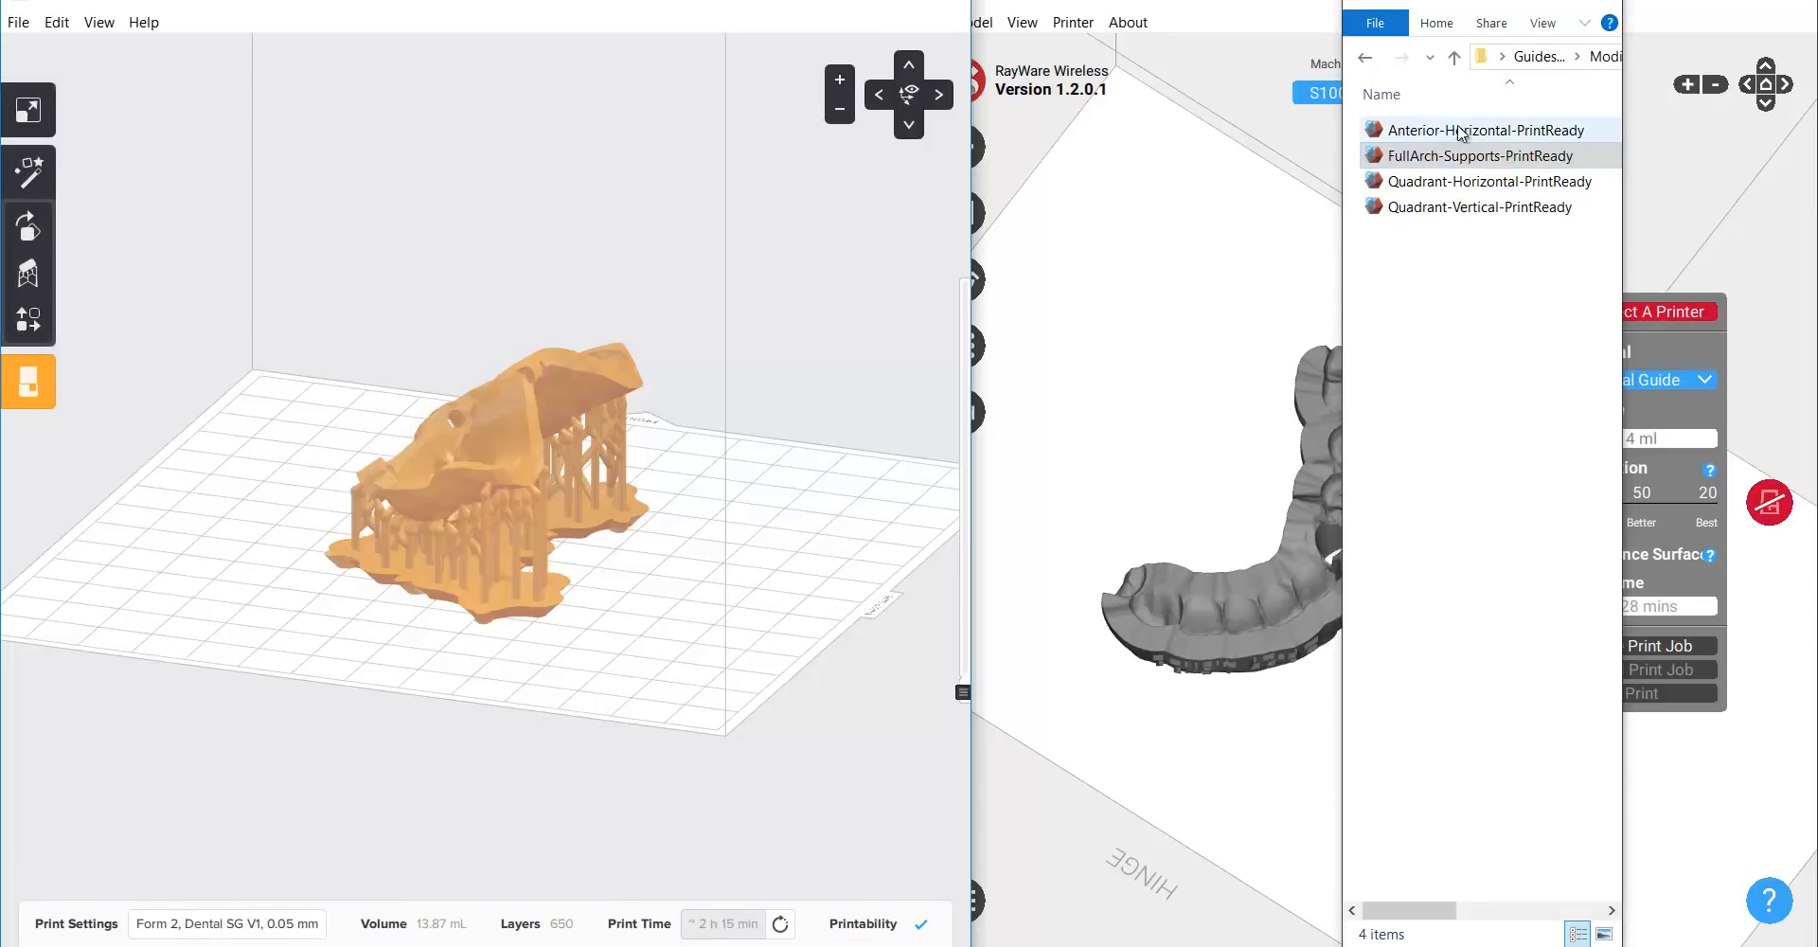
# - Delete the supported full-arch guide and load Quadrant-Vertical-PrintReady into the build volume
pyautogui.click(594, 440)
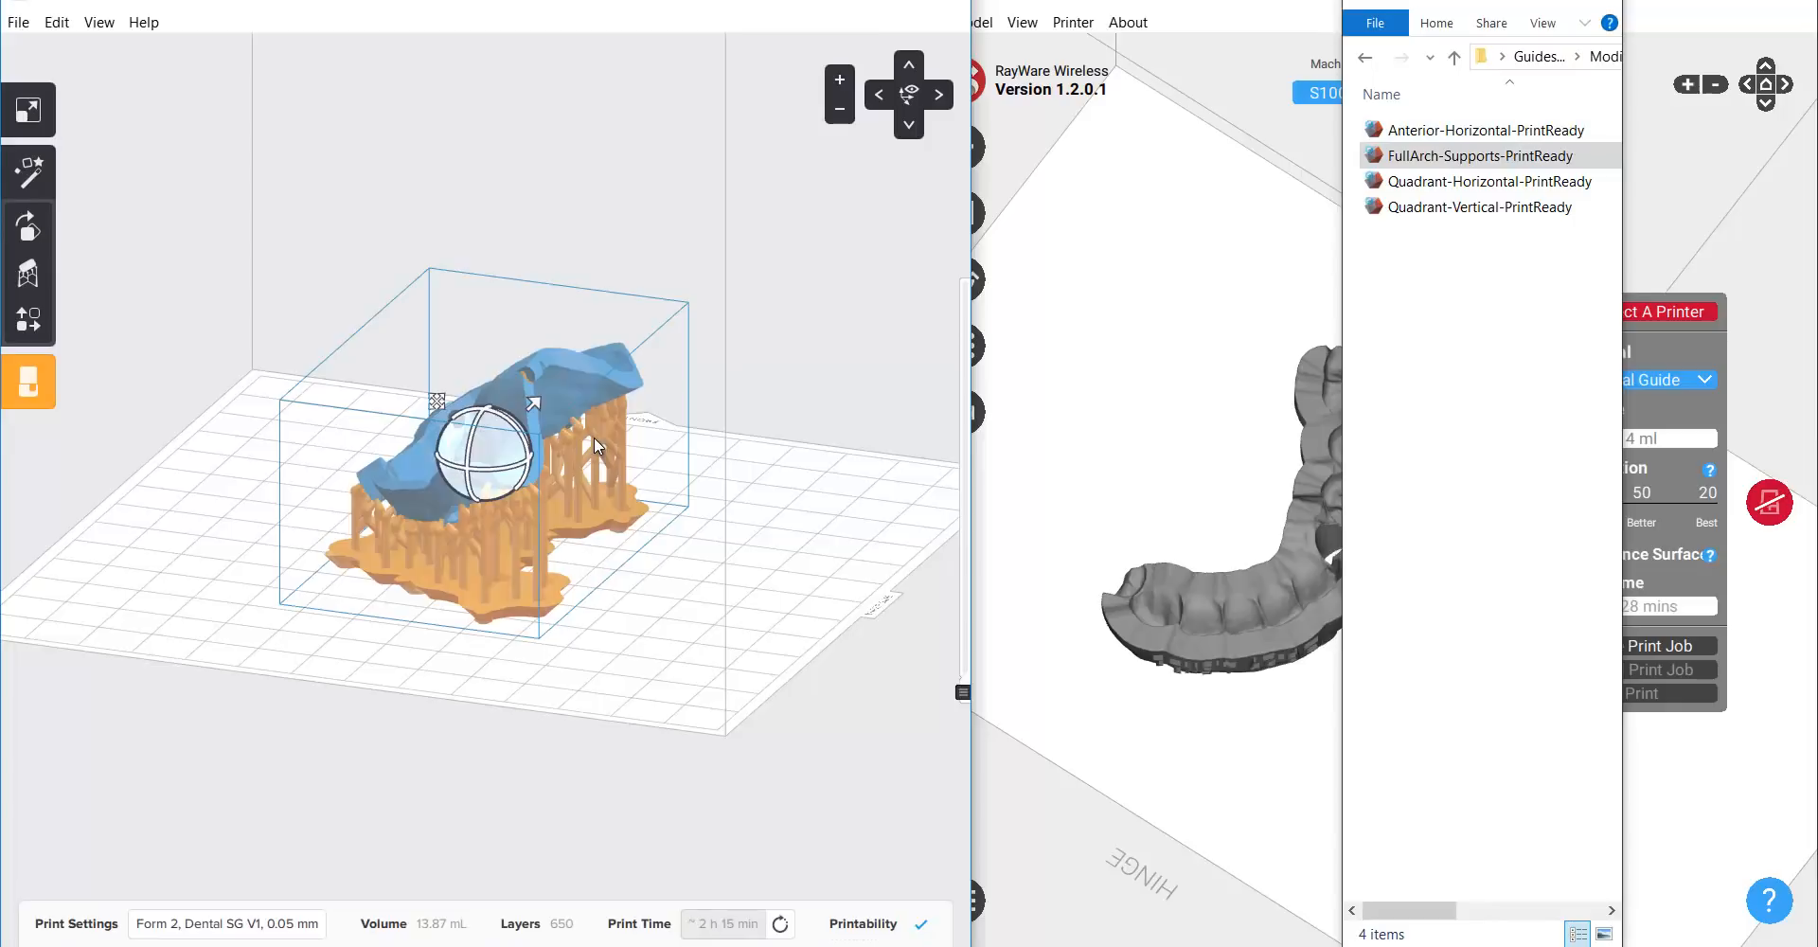
pyautogui.press('Delete')
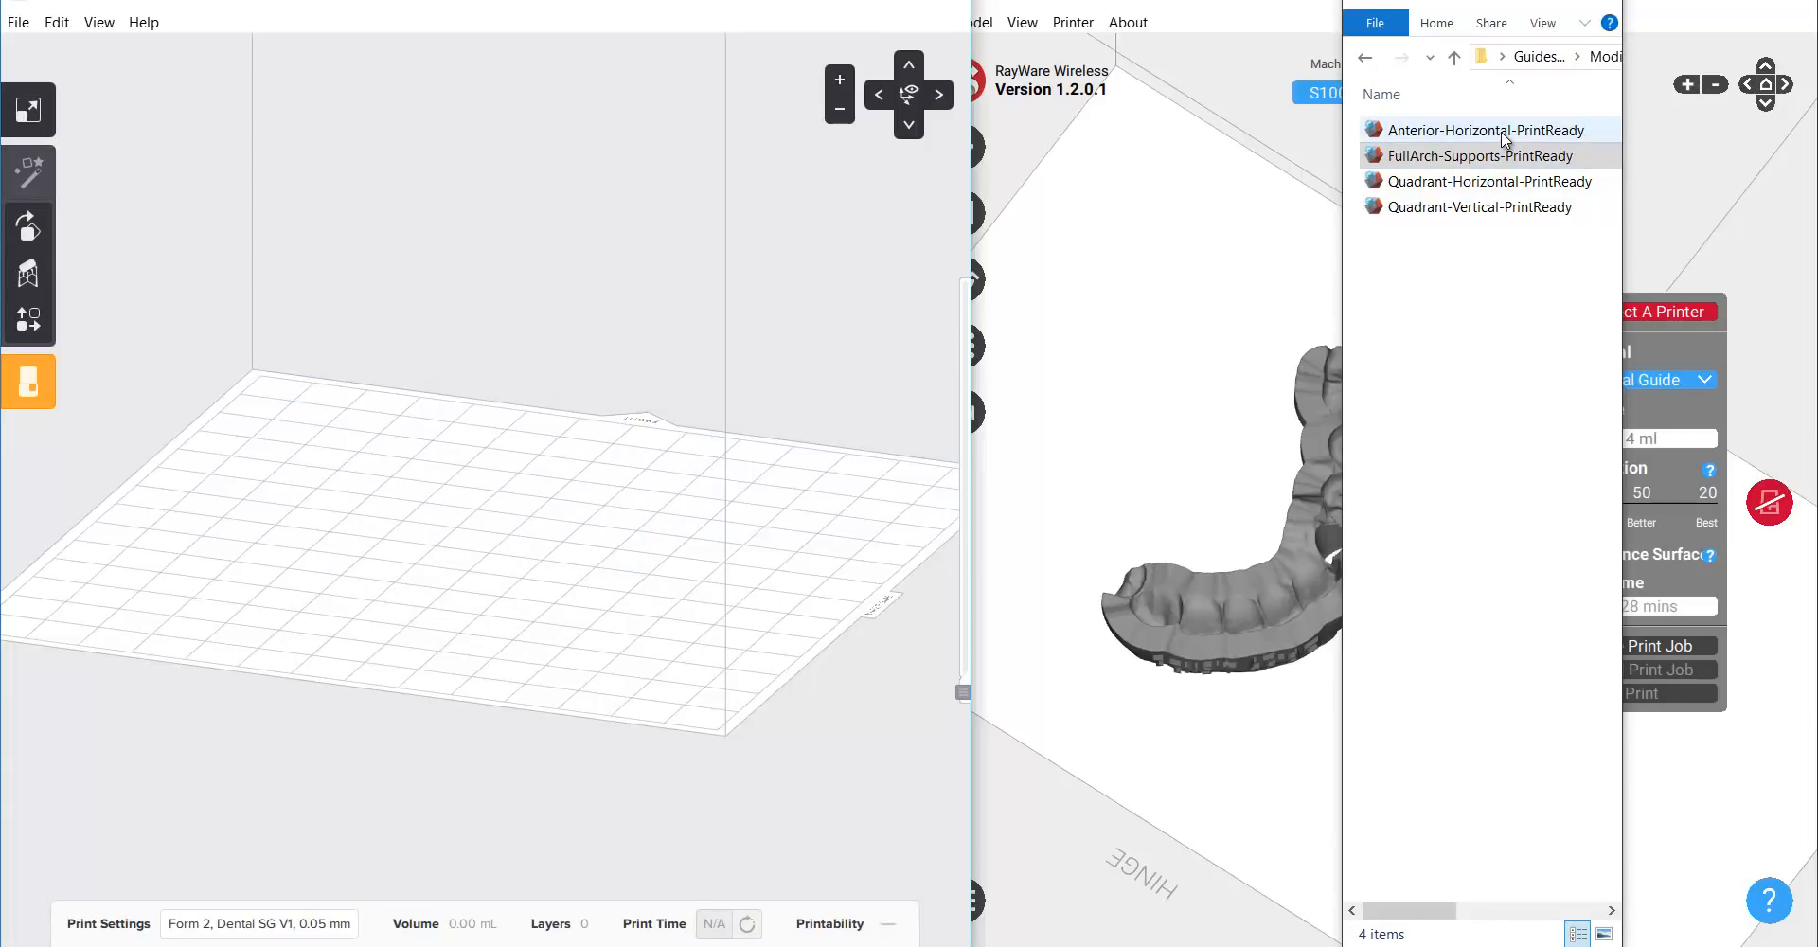
pyautogui.moveTo(1498, 208); pyautogui.dragTo(549, 571)
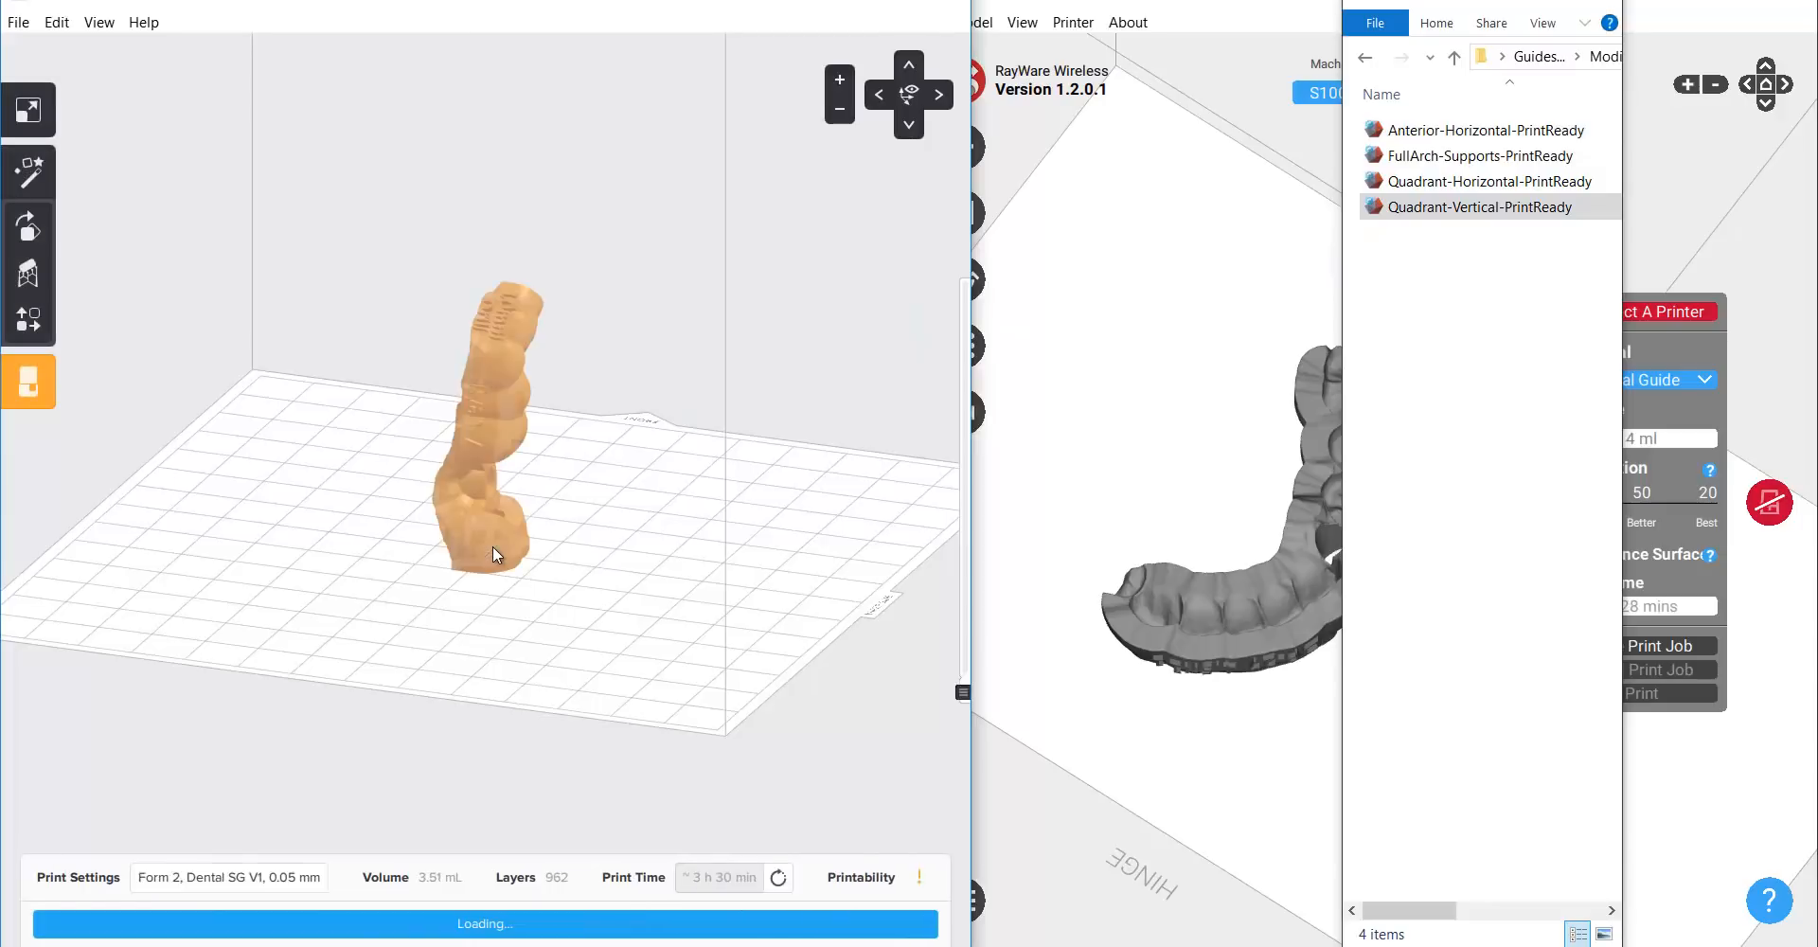
# - Seat the vertical quadrant guide on the platform by choosing its flat cut end as the base face
pyautogui.moveTo(350, 430); pyautogui.dragTo(776, 407, button='right')
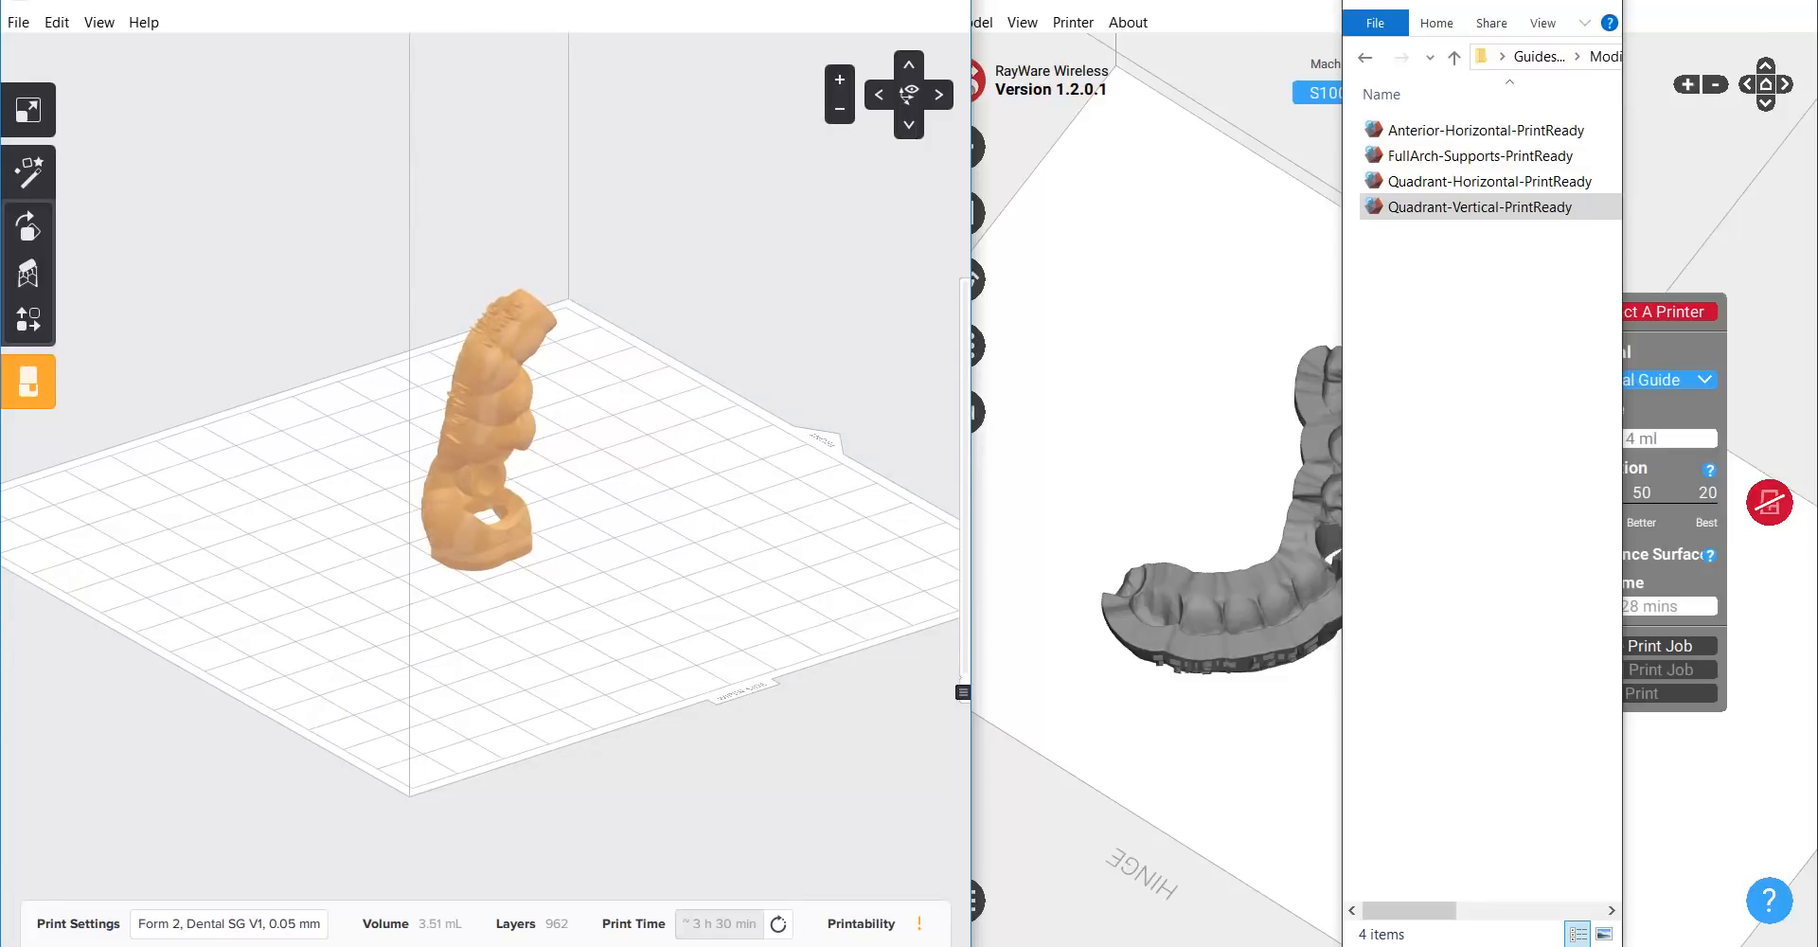
pyautogui.moveTo(845, 946)
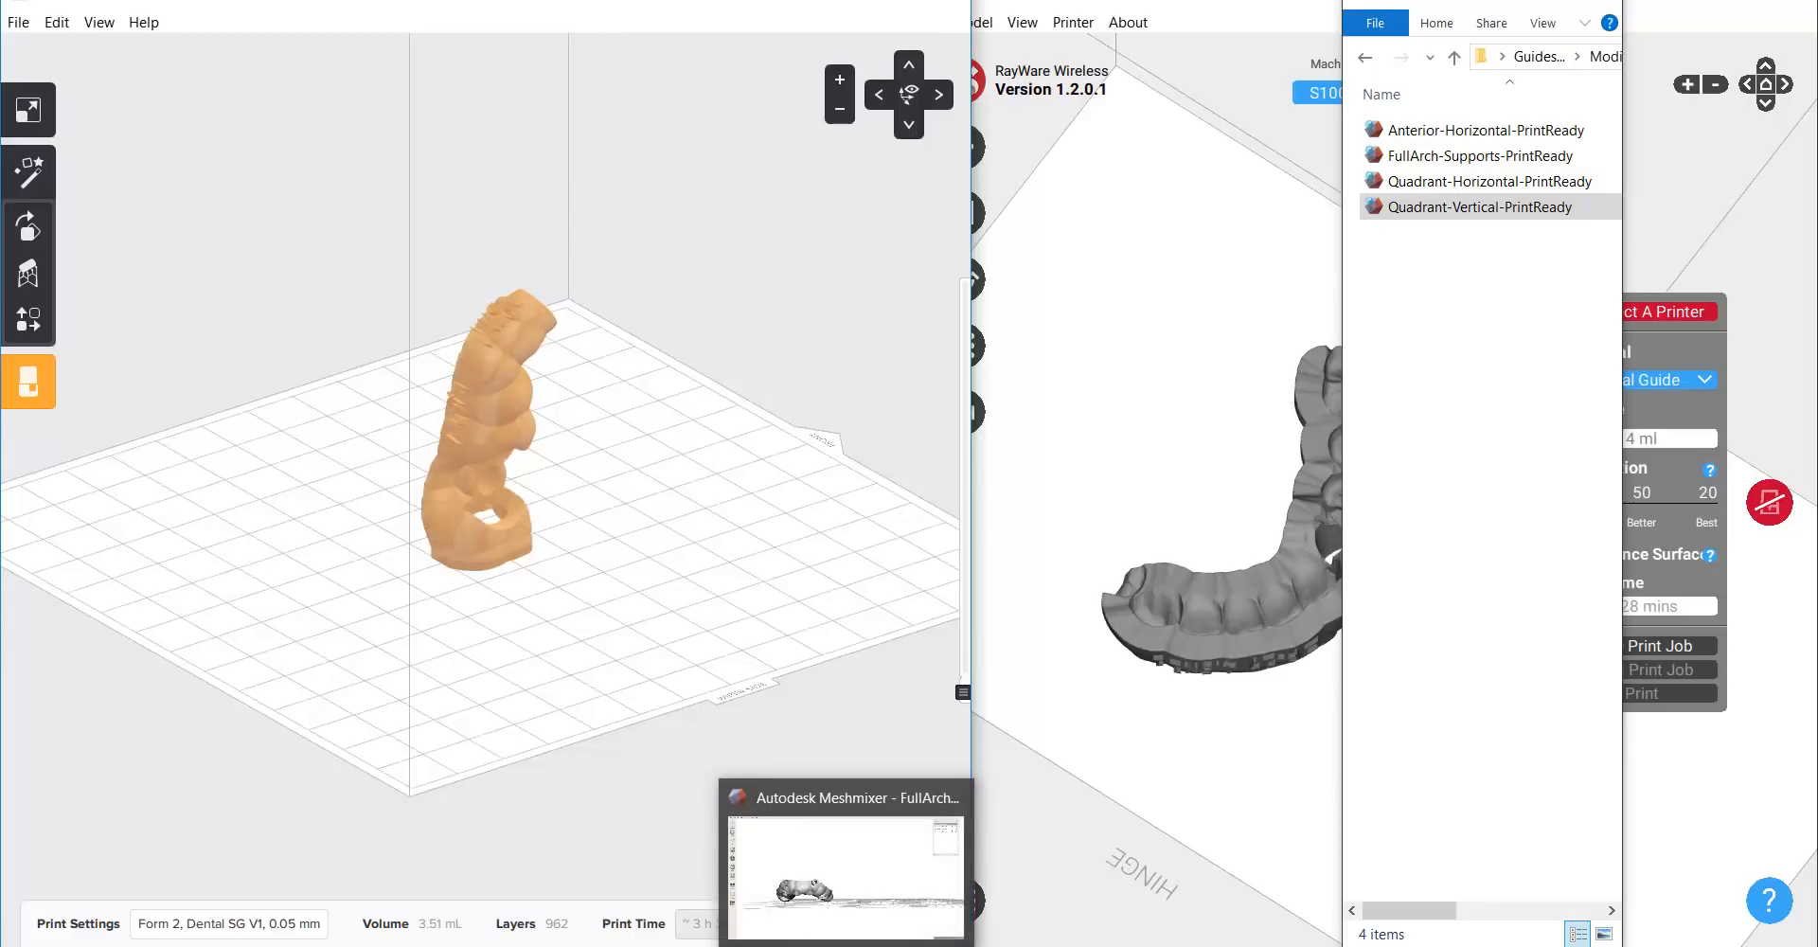
pyautogui.moveTo(499, 438); pyautogui.dragTo(540, 512, button='right')
pyautogui.scroll(5, 499, 577)
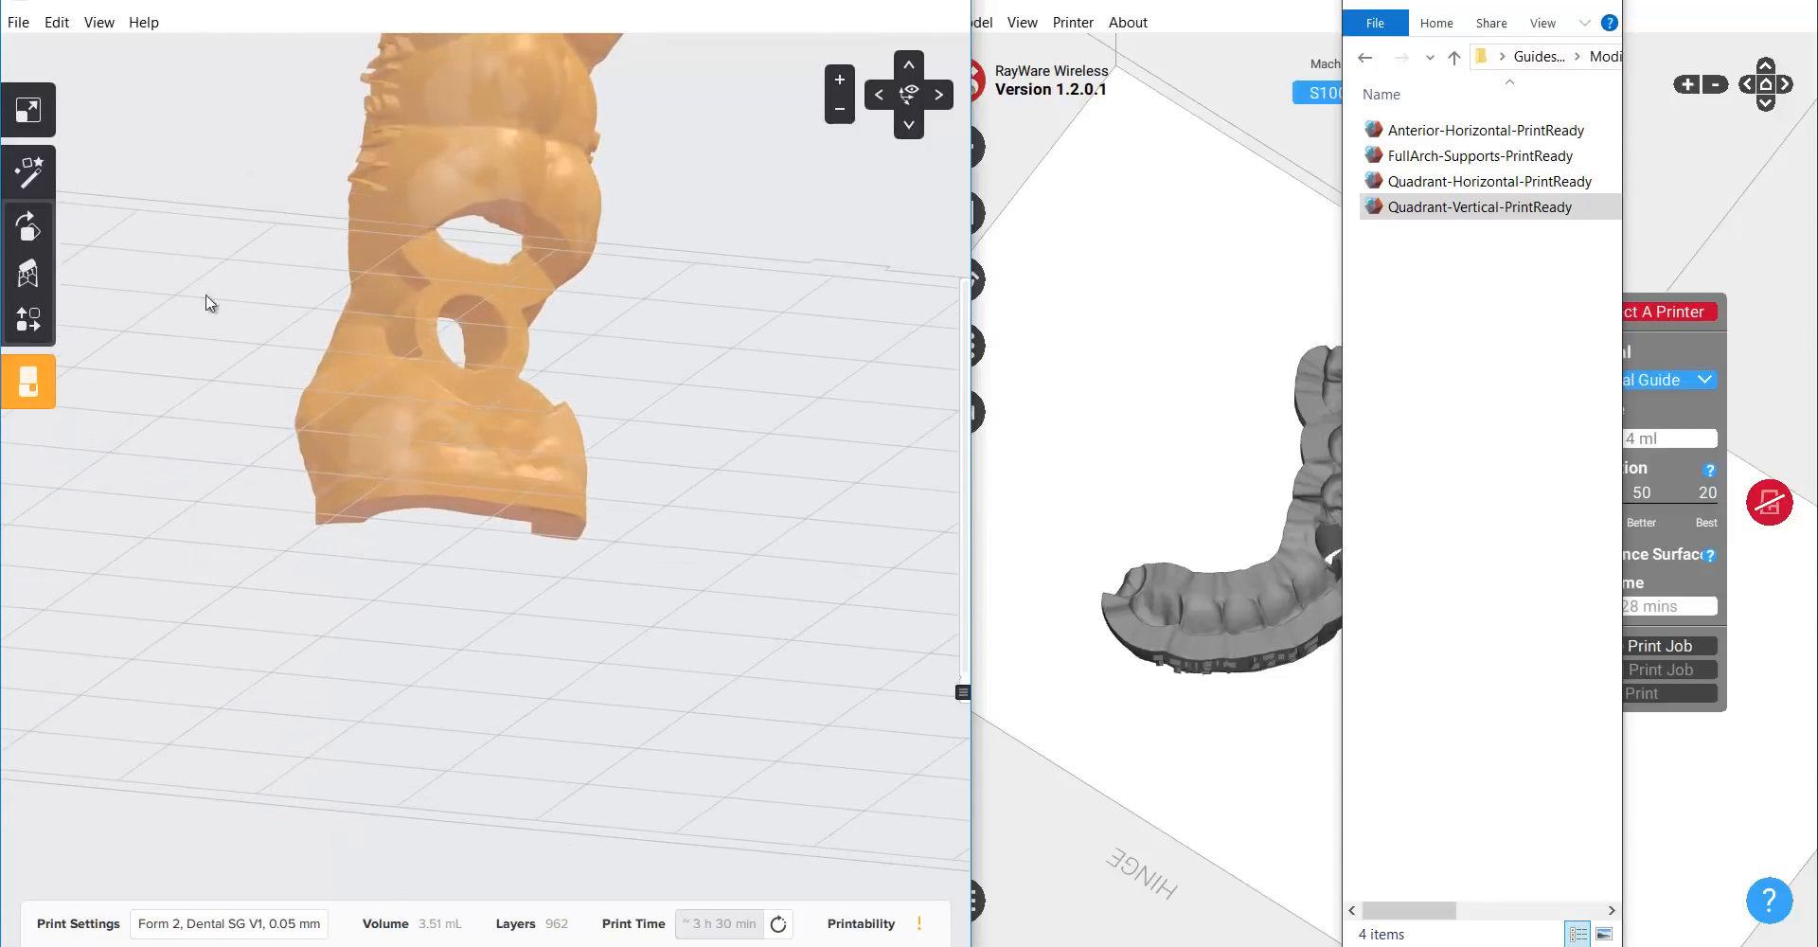
pyautogui.click(29, 228)
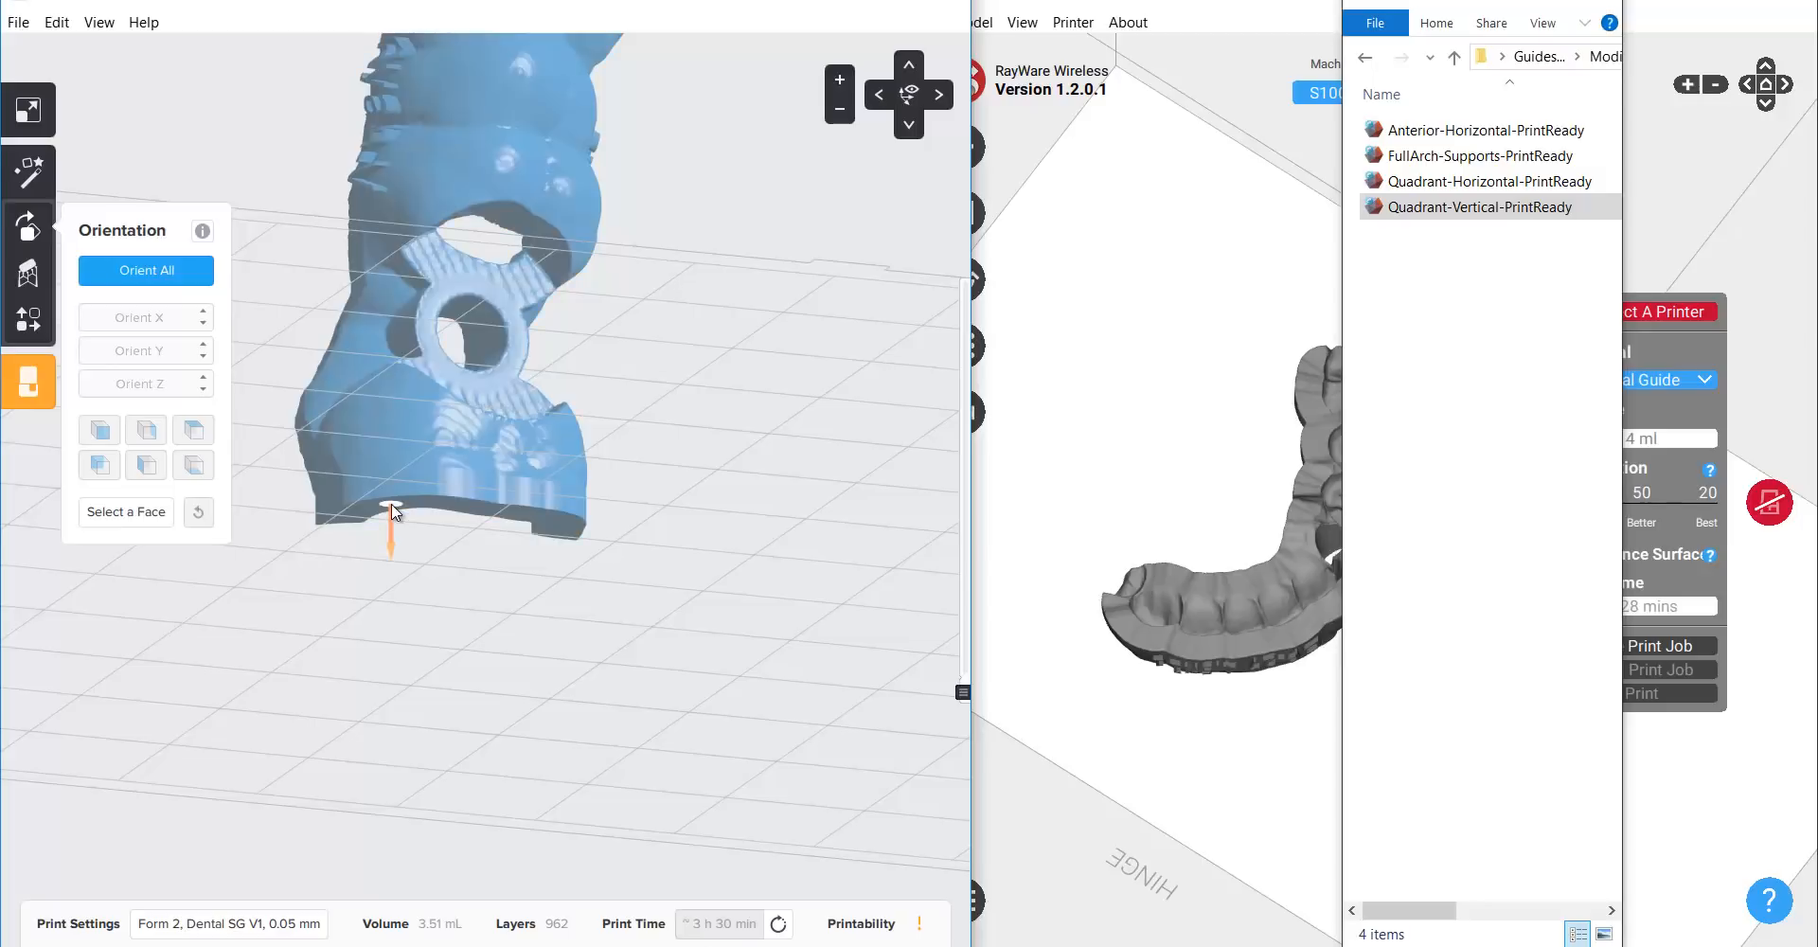
pyautogui.click(392, 512)
pyautogui.moveTo(958, 336); pyautogui.dragTo(833, 312, button='right')
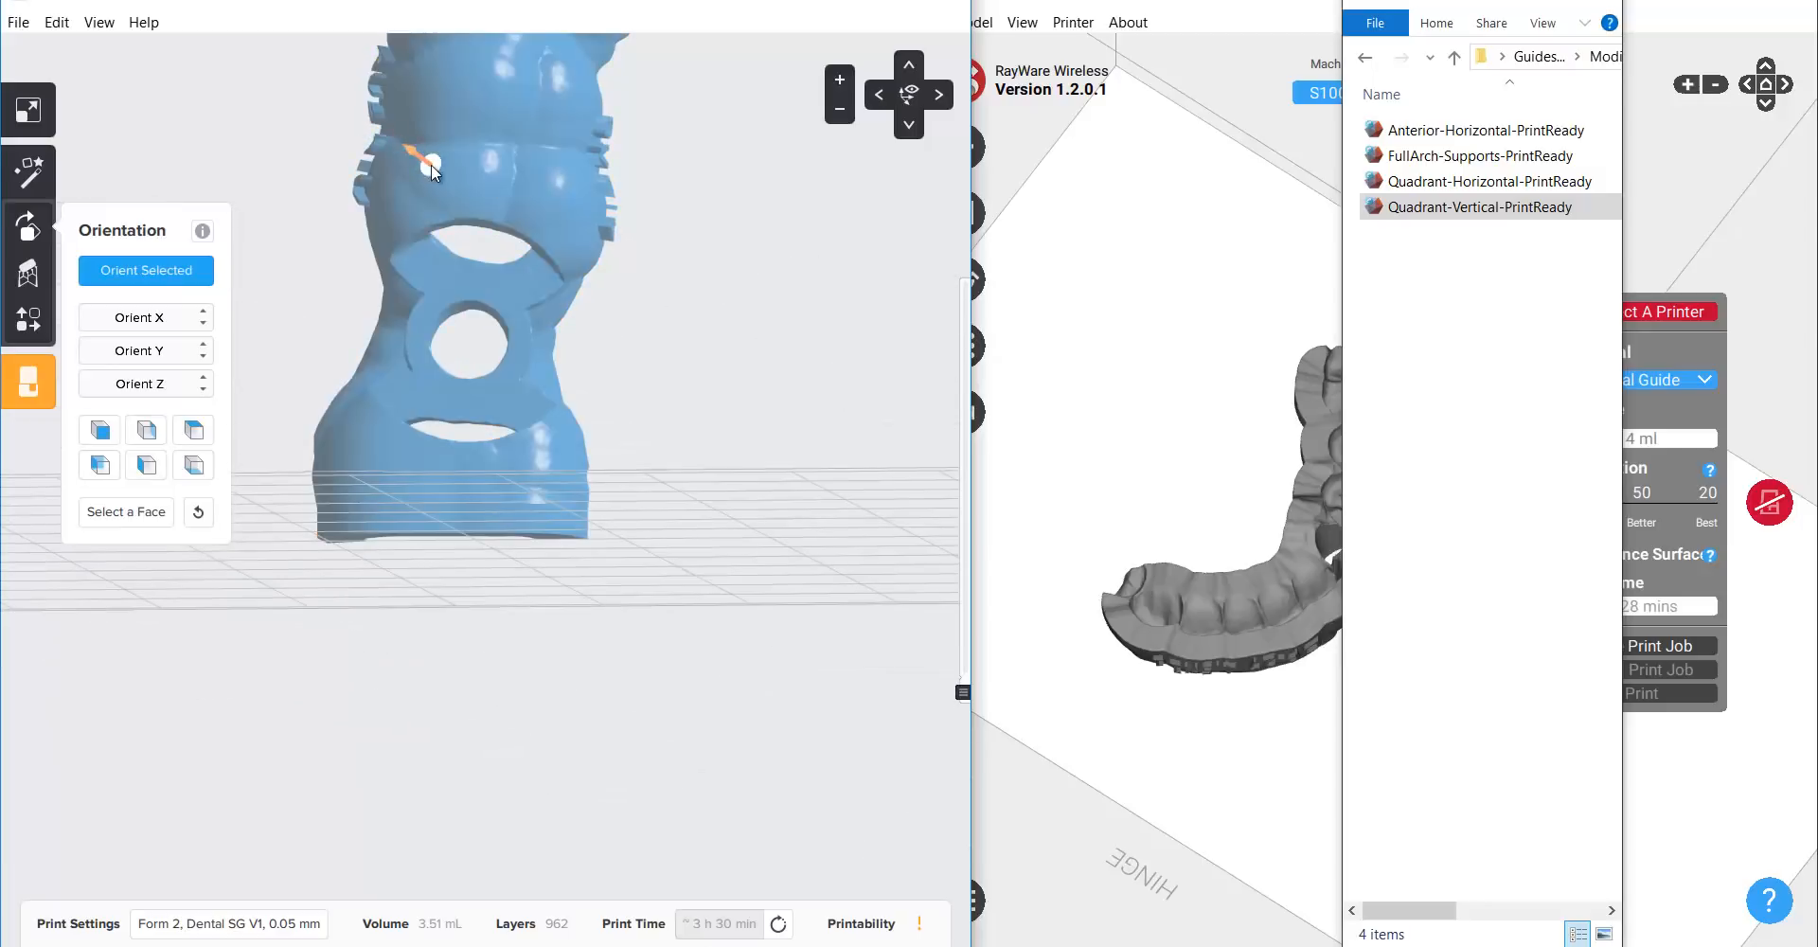
pyautogui.moveTo(431, 166); pyautogui.dragTo(537, 508)
pyautogui.moveTo(438, 513); pyautogui.dragTo(176, 494, button='right')
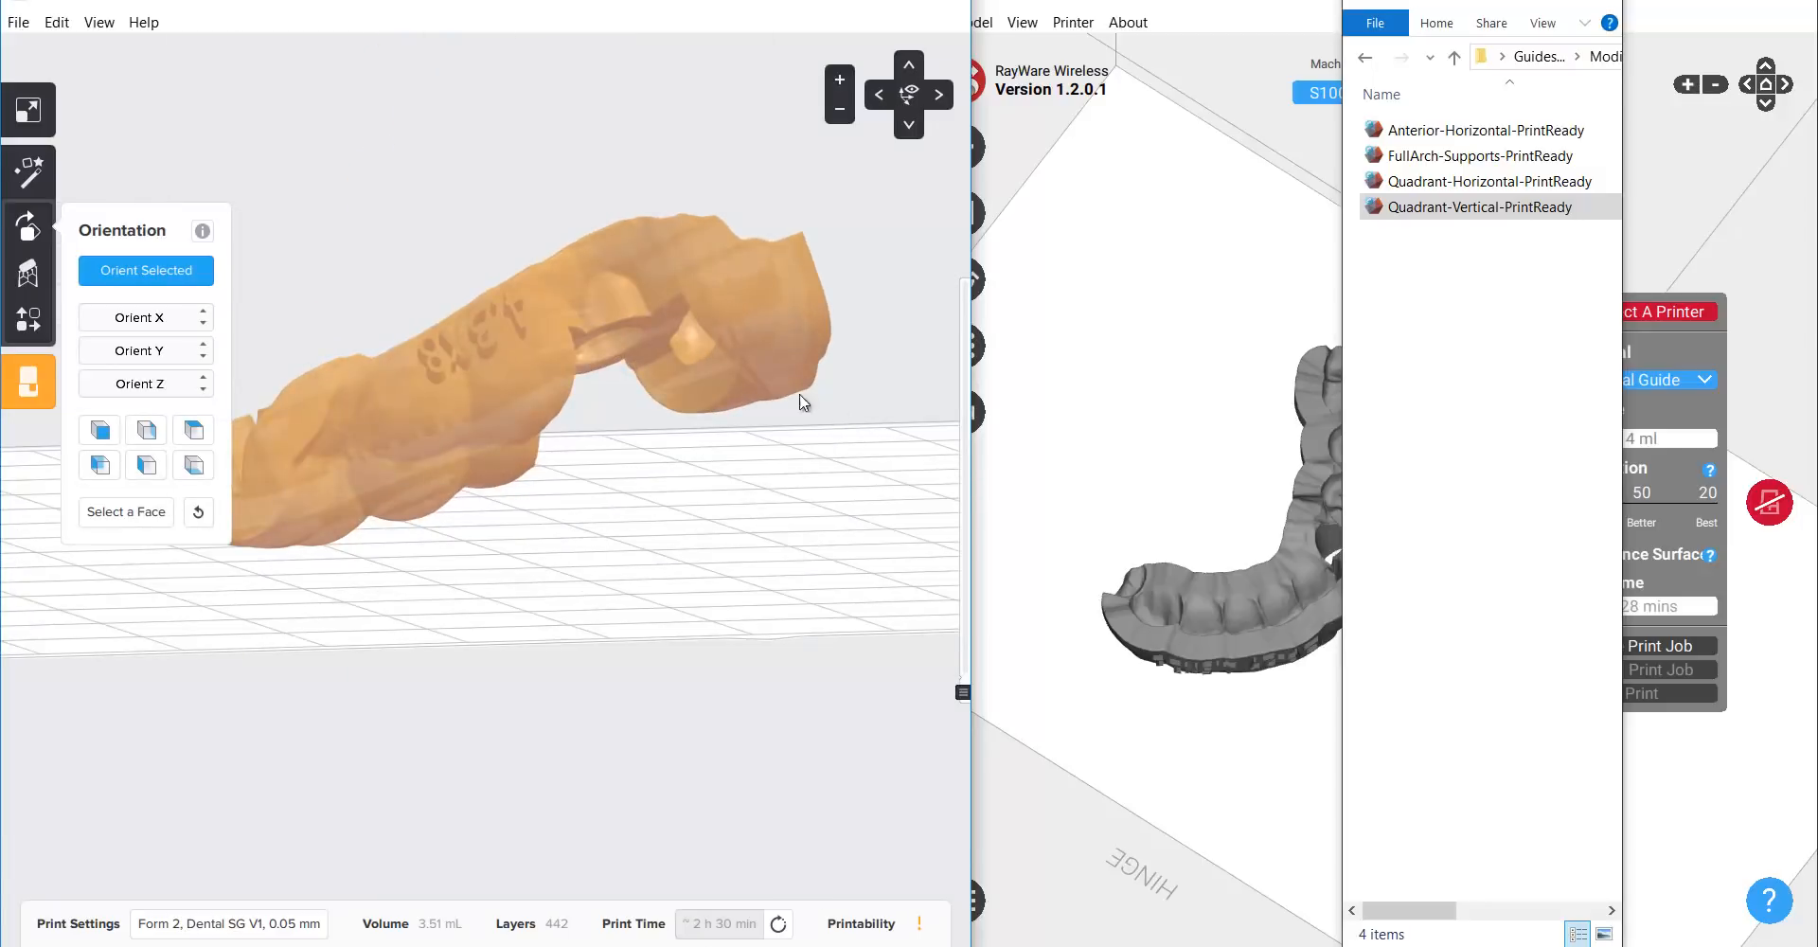
pyautogui.moveTo(800, 395); pyautogui.dragTo(498, 426, button='right')
pyautogui.hotkey('ctrl', 'z')
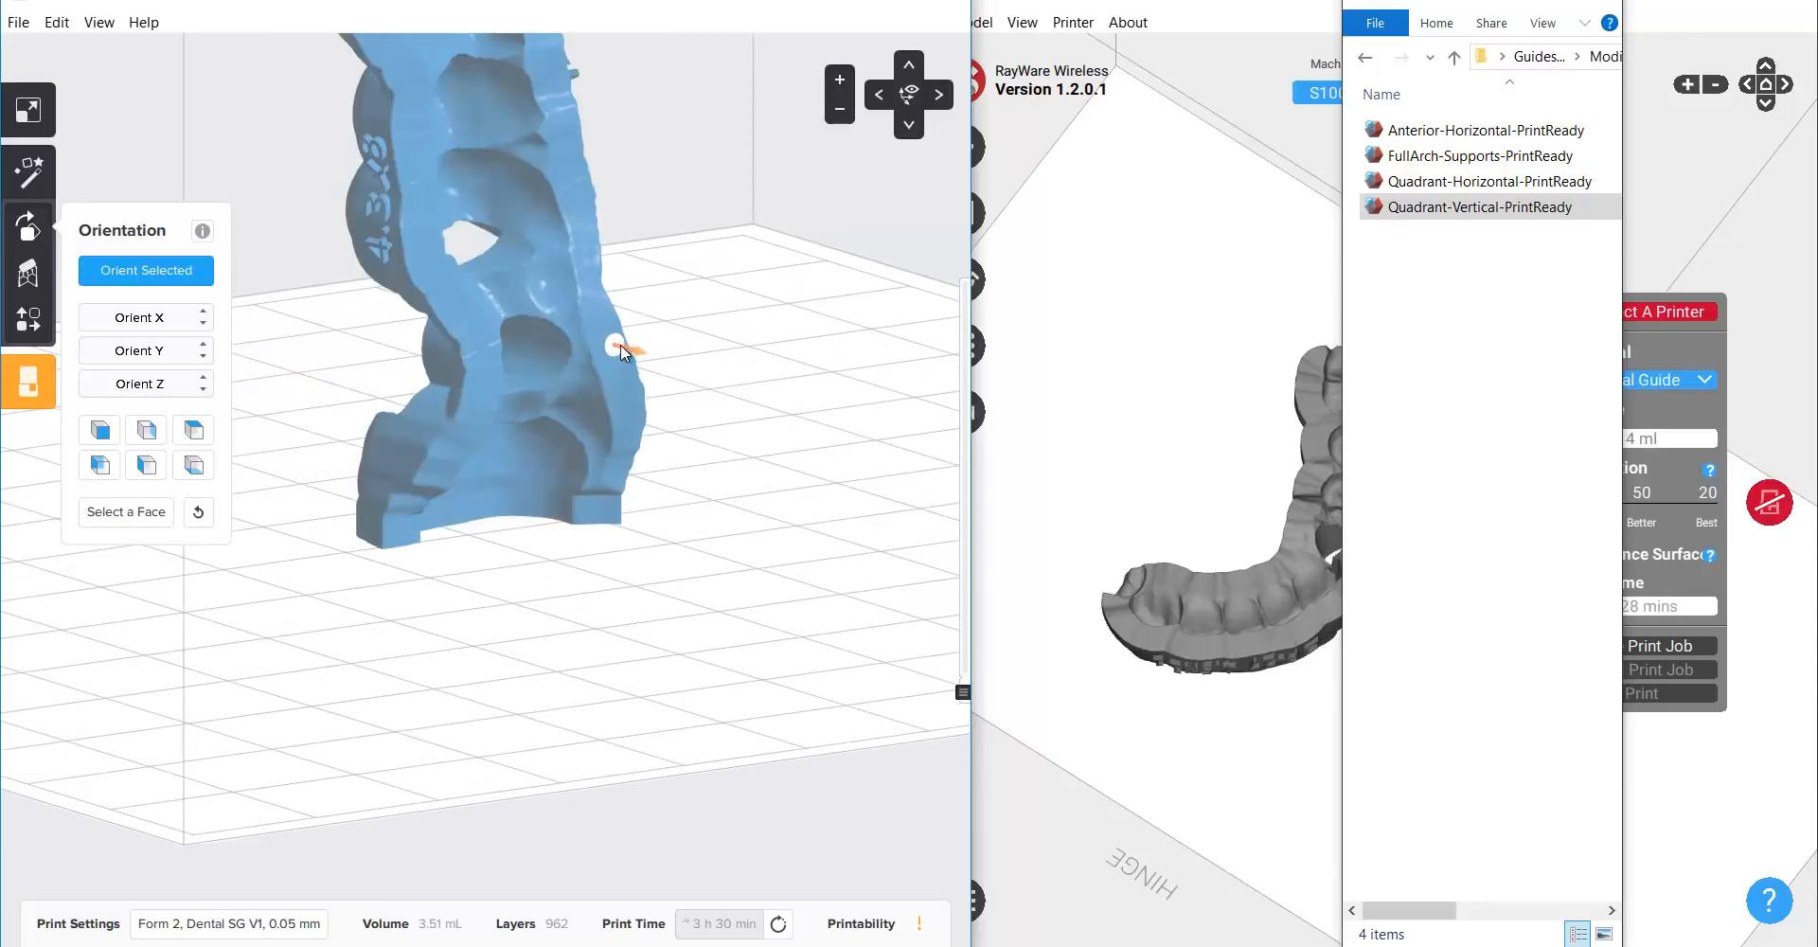
# - Close the orientation settings and examine the upright quadrant guide from several sides, including its flat base on the platform
pyautogui.moveTo(754, 369); pyautogui.dragTo(849, 404, button='right')
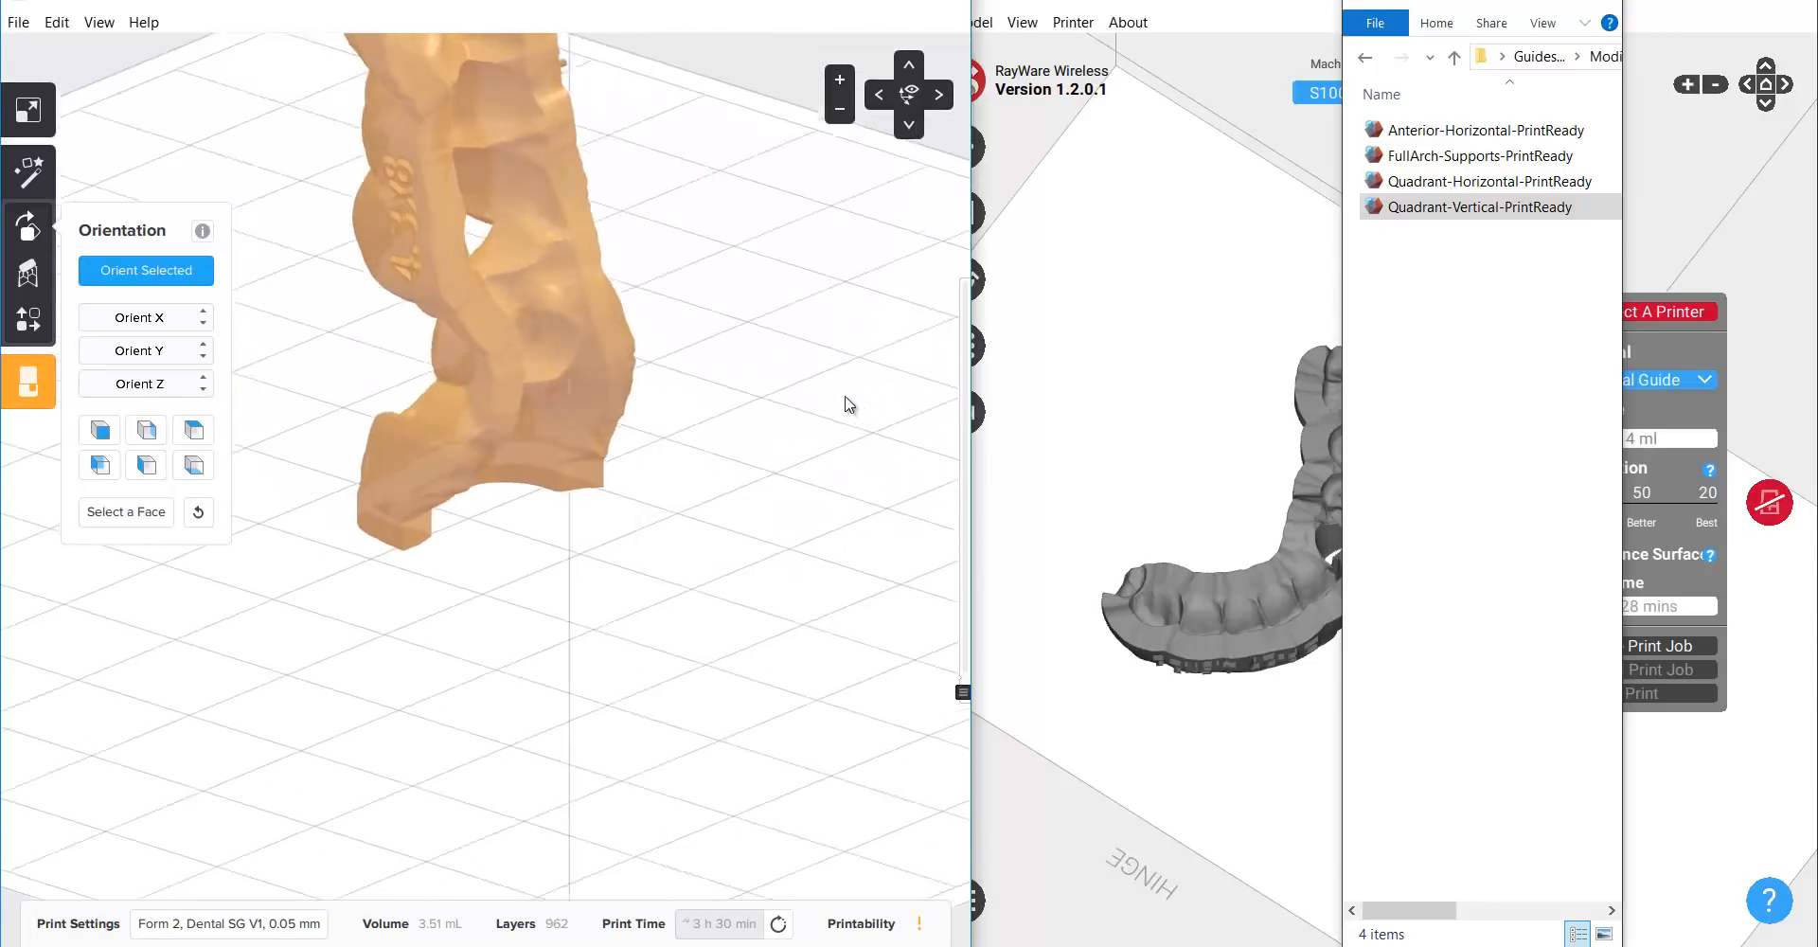
pyautogui.scroll(-5, 824, 393)
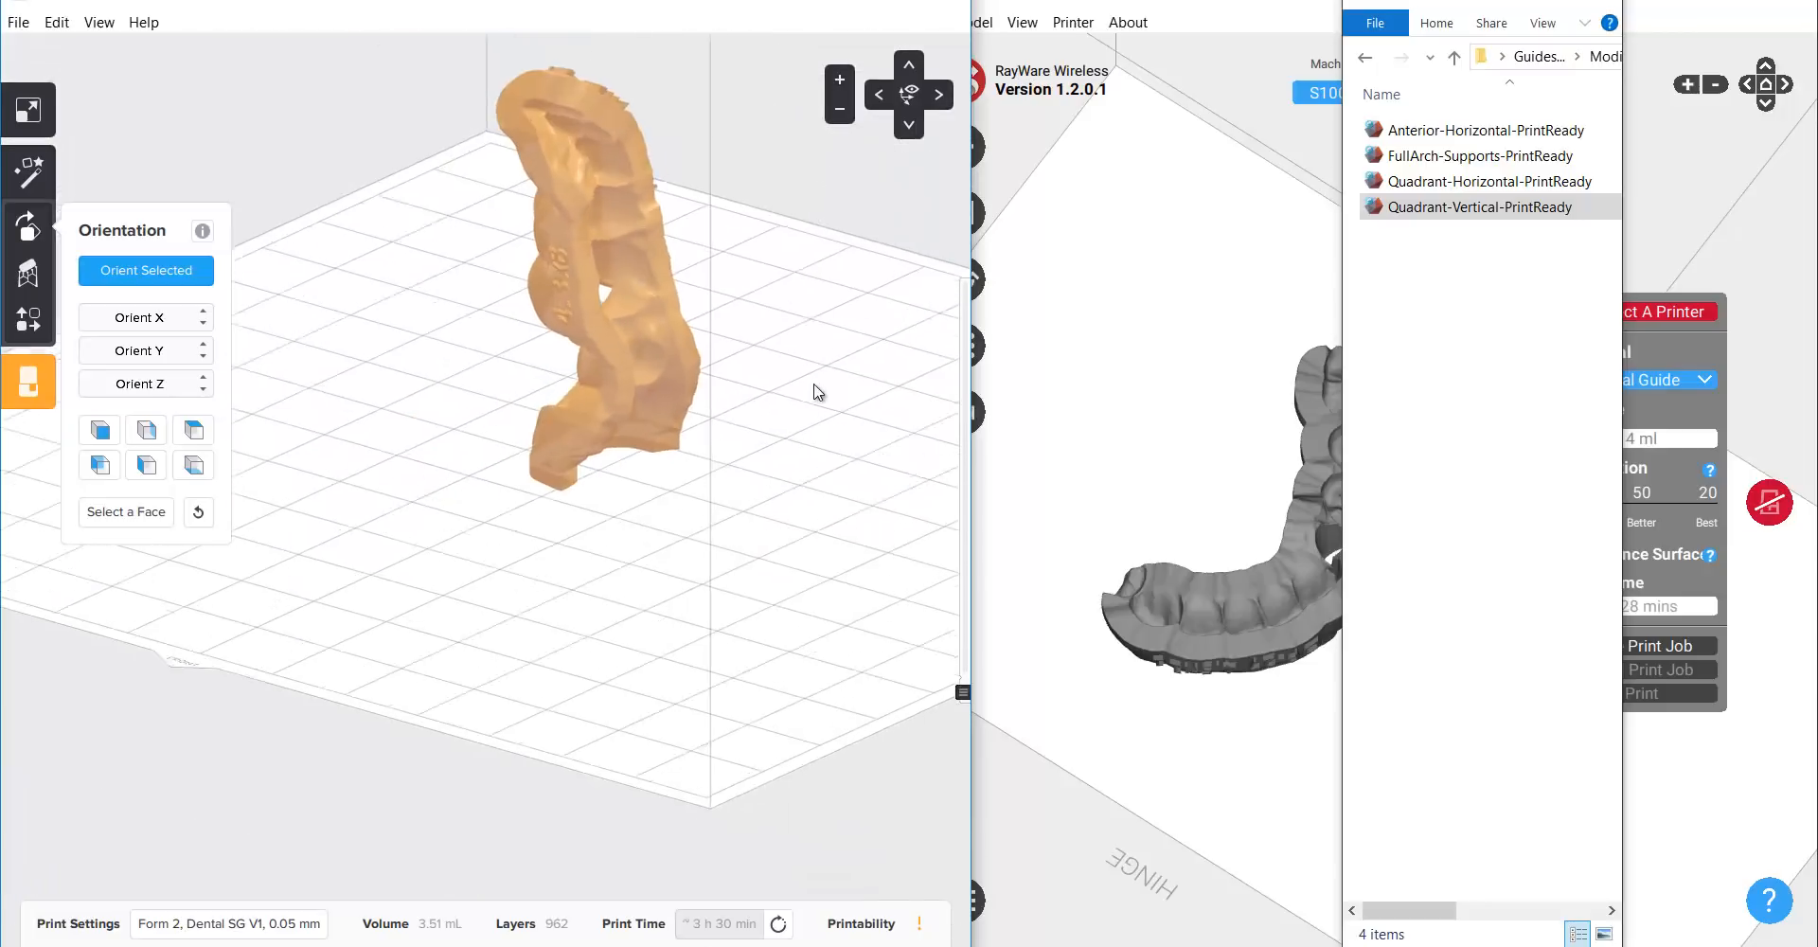
pyautogui.click(28, 227)
pyautogui.moveTo(466, 296); pyautogui.dragTo(325, 426, button='right')
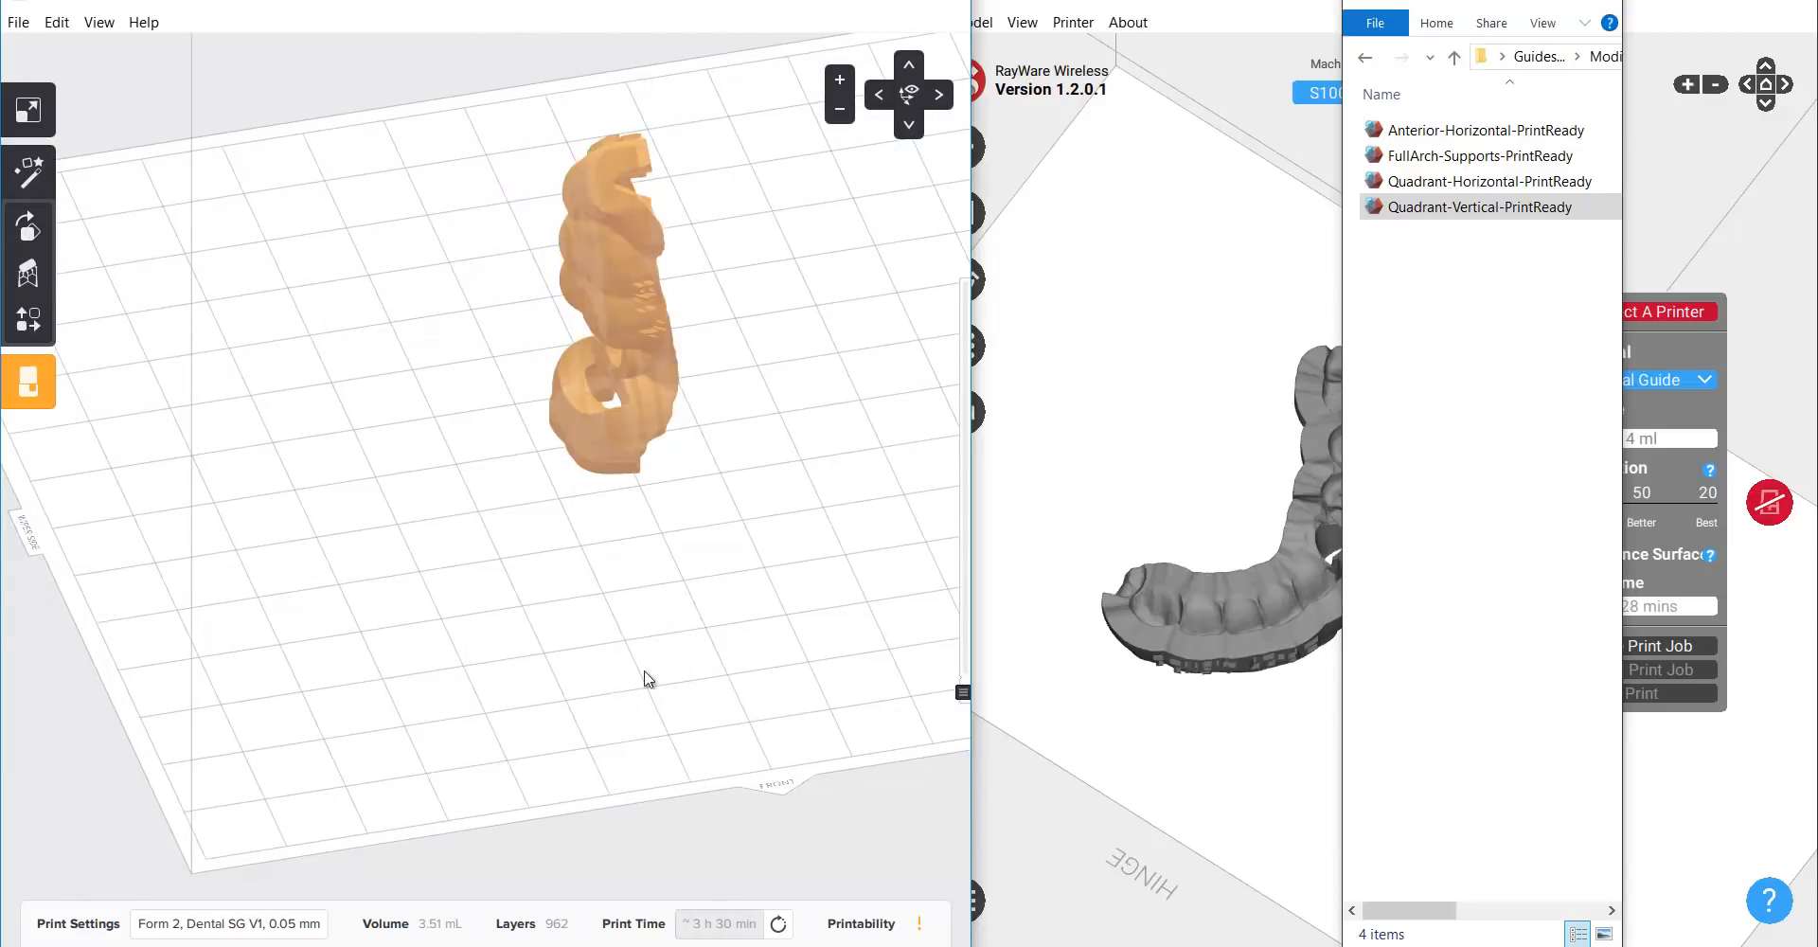
pyautogui.moveTo(645, 679); pyautogui.dragTo(942, 546, button='right')
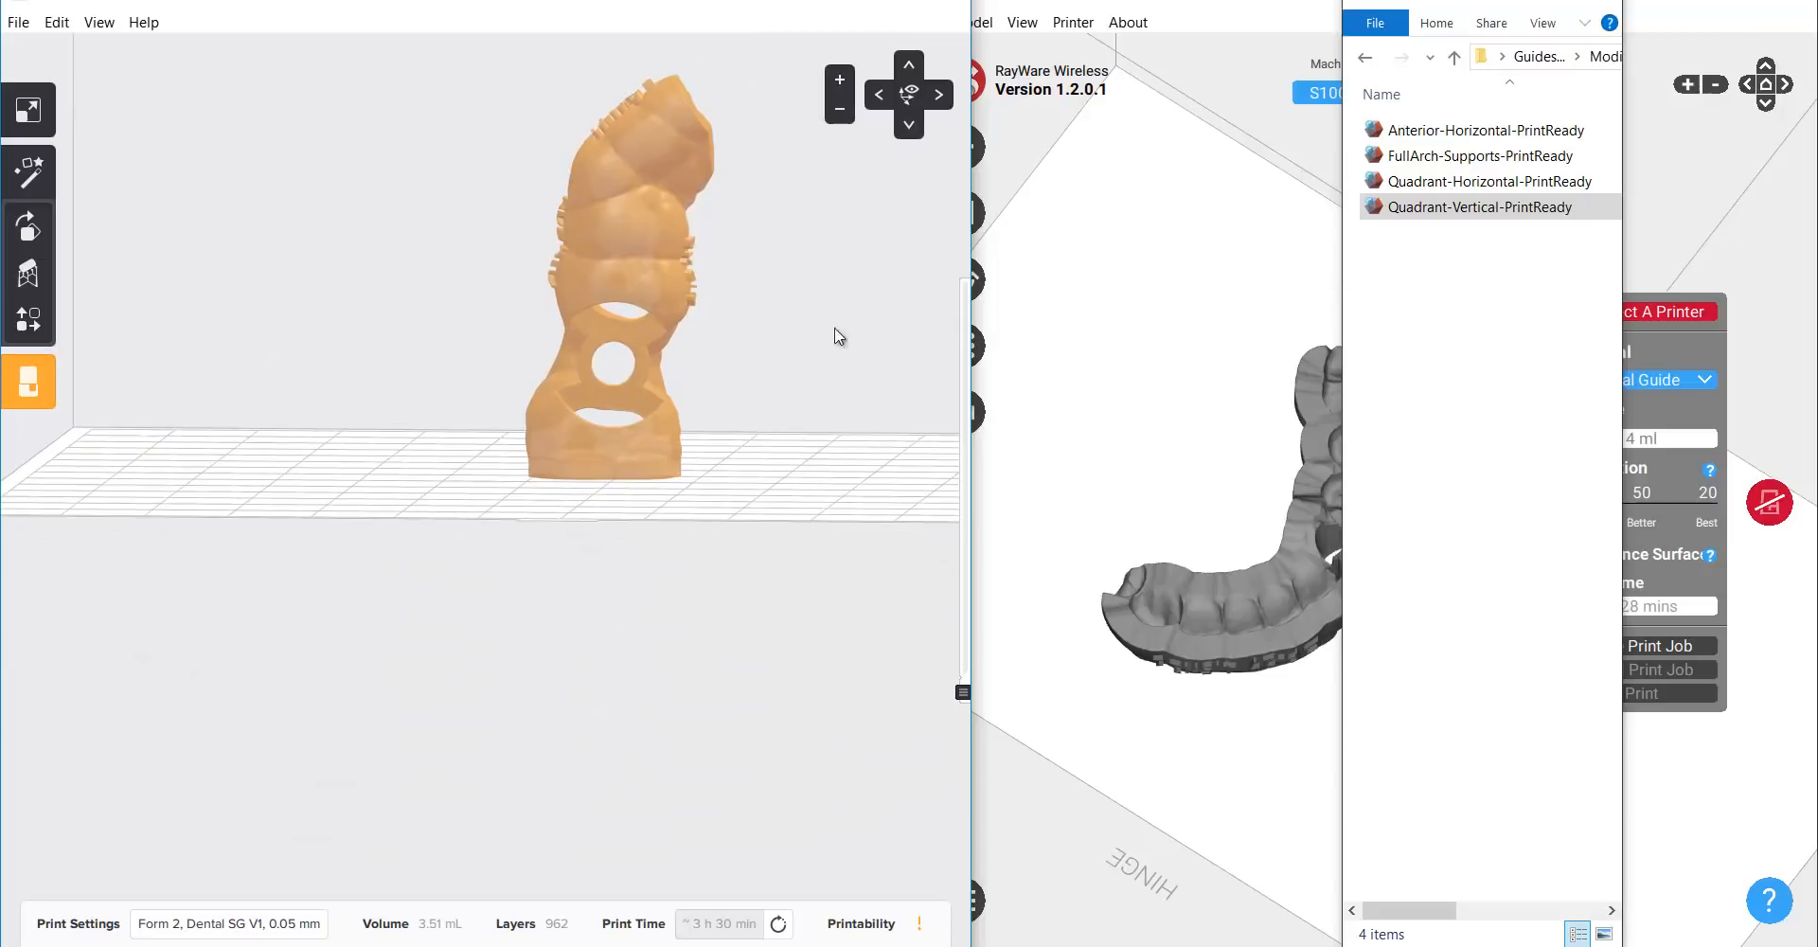
pyautogui.moveTo(697, 557); pyautogui.dragTo(557, 534, button='right')
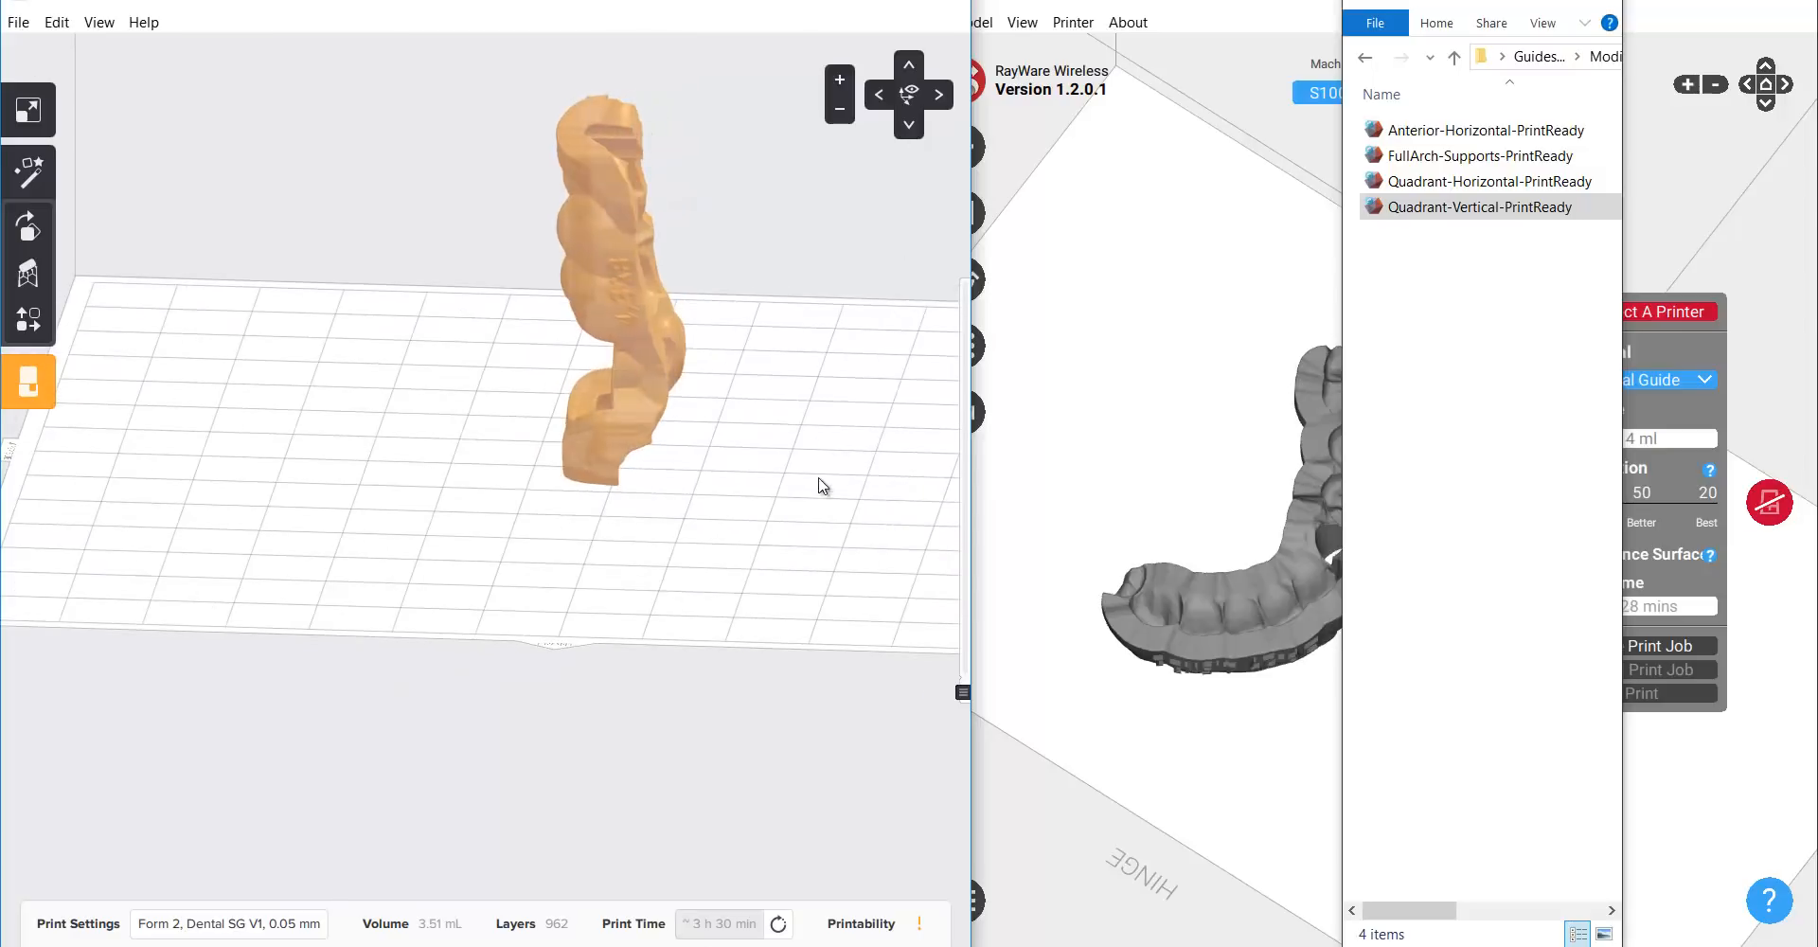
pyautogui.moveTo(703, 500); pyautogui.dragTo(723, 446, button='right')
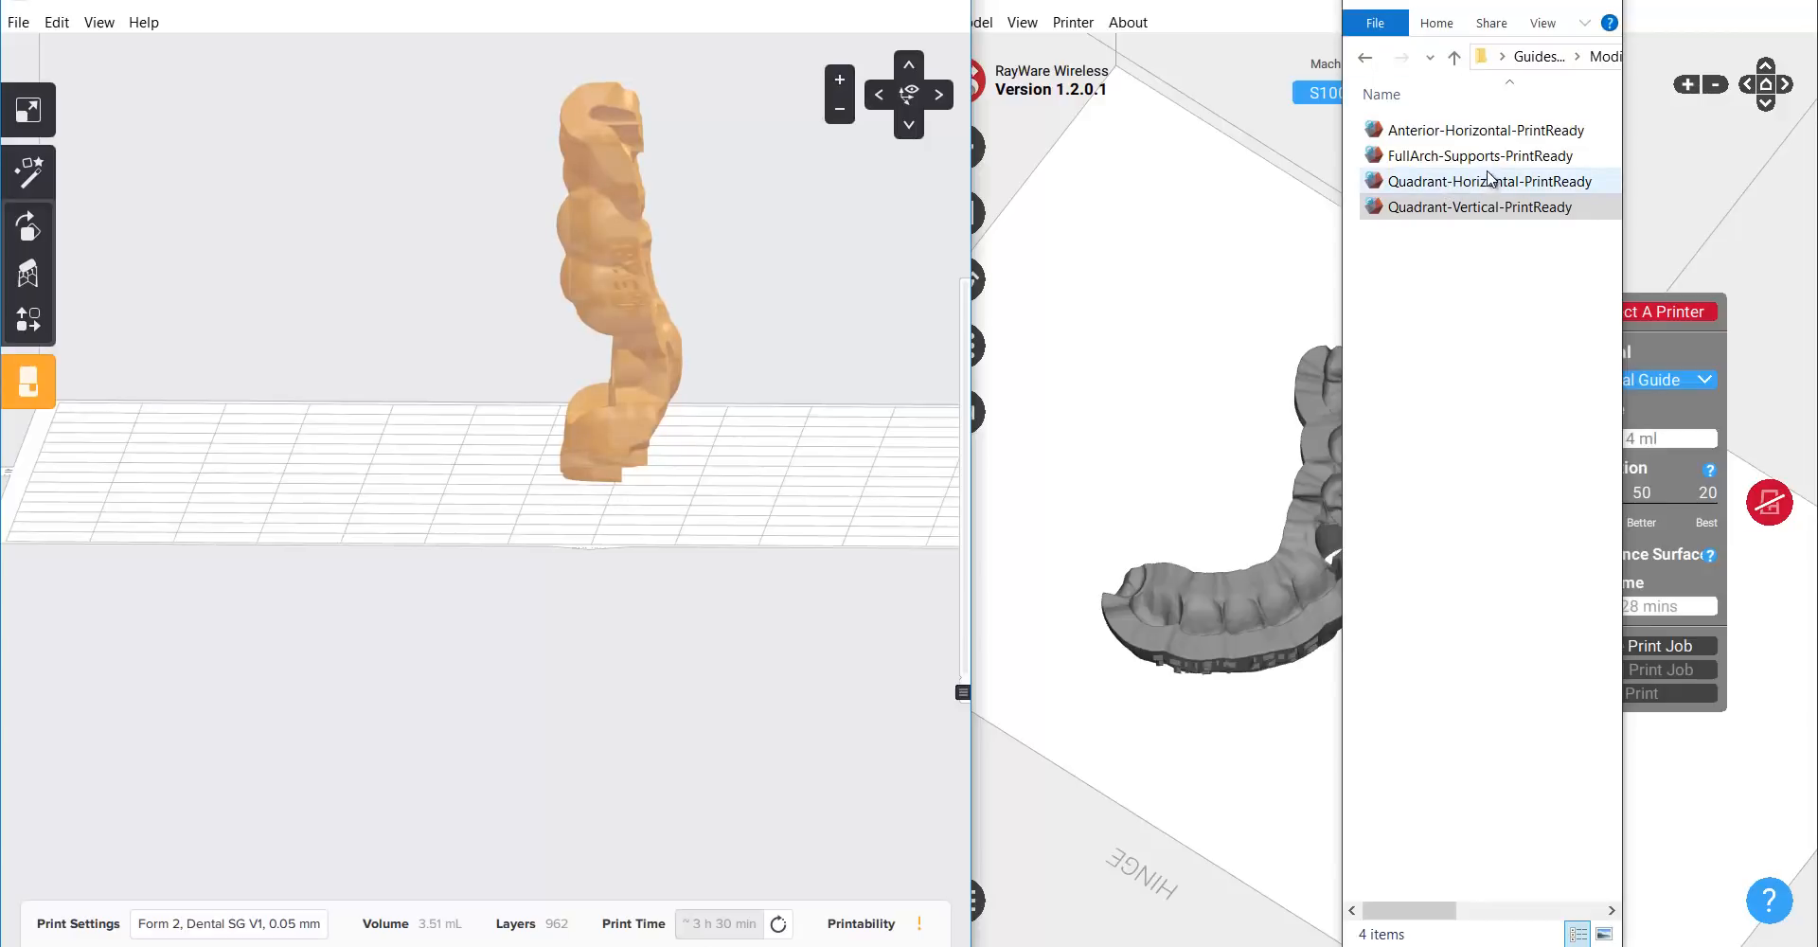
# - Rotate the upright quadrant guide to lie horizontally and check how it rests on the platform and its print time
pyautogui.click(643, 285)
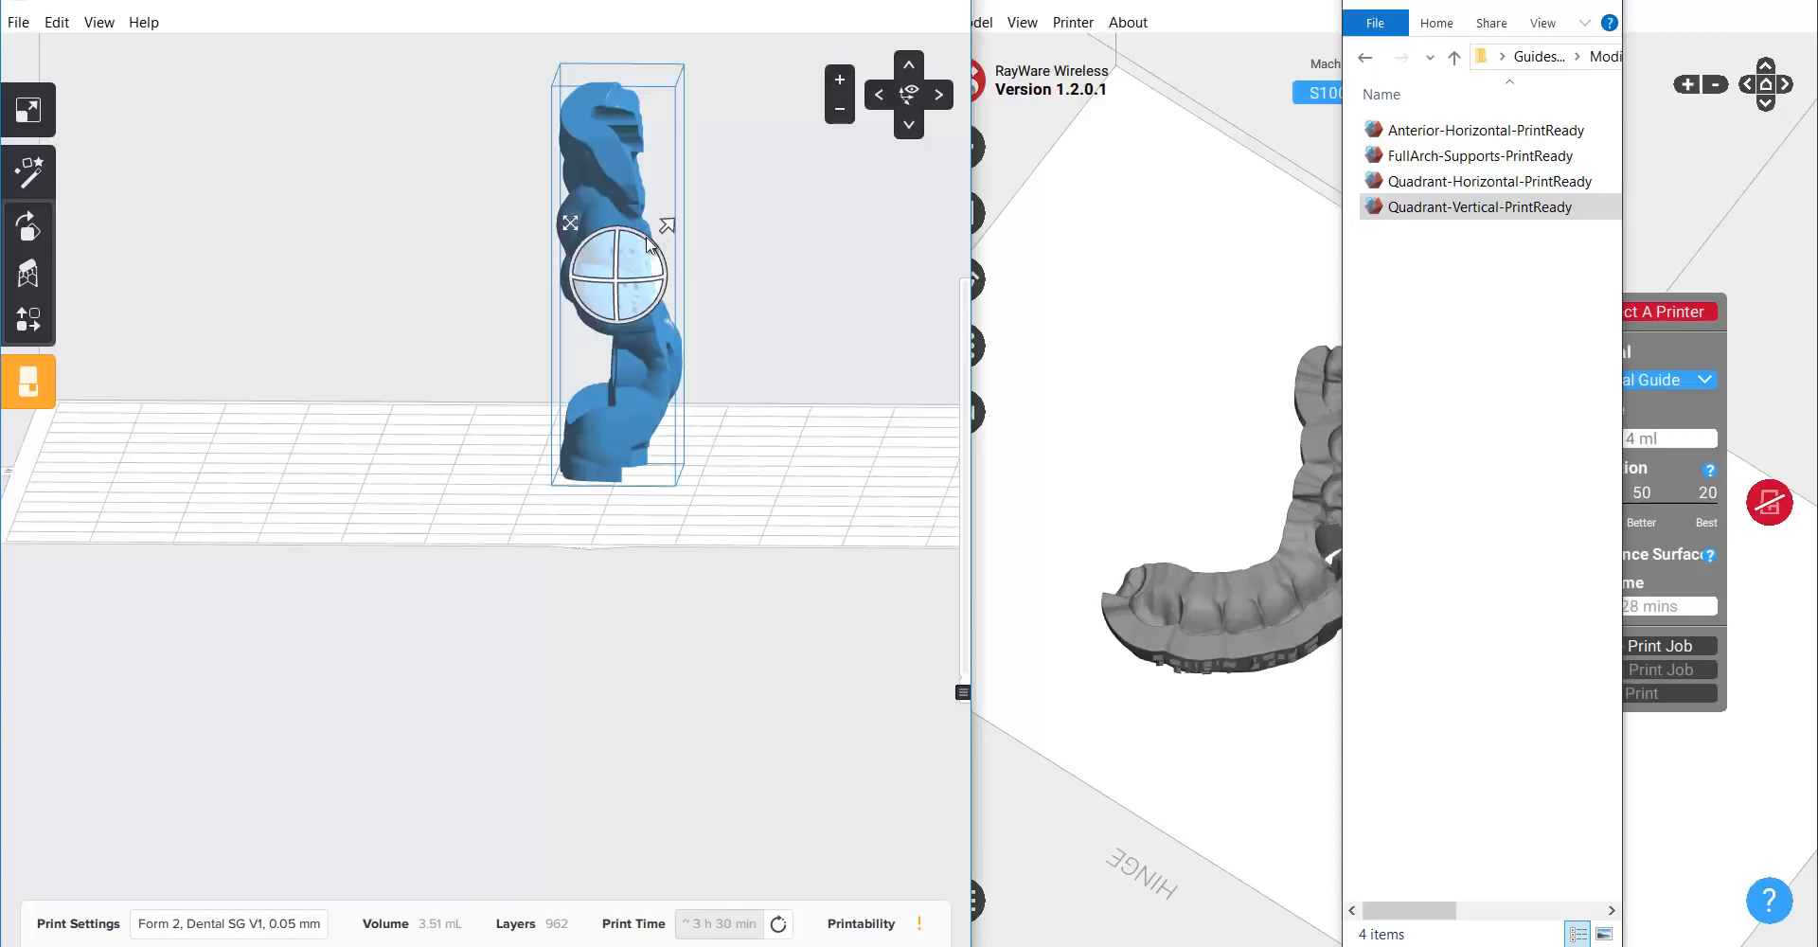
pyautogui.moveTo(647, 237); pyautogui.dragTo(533, 206)
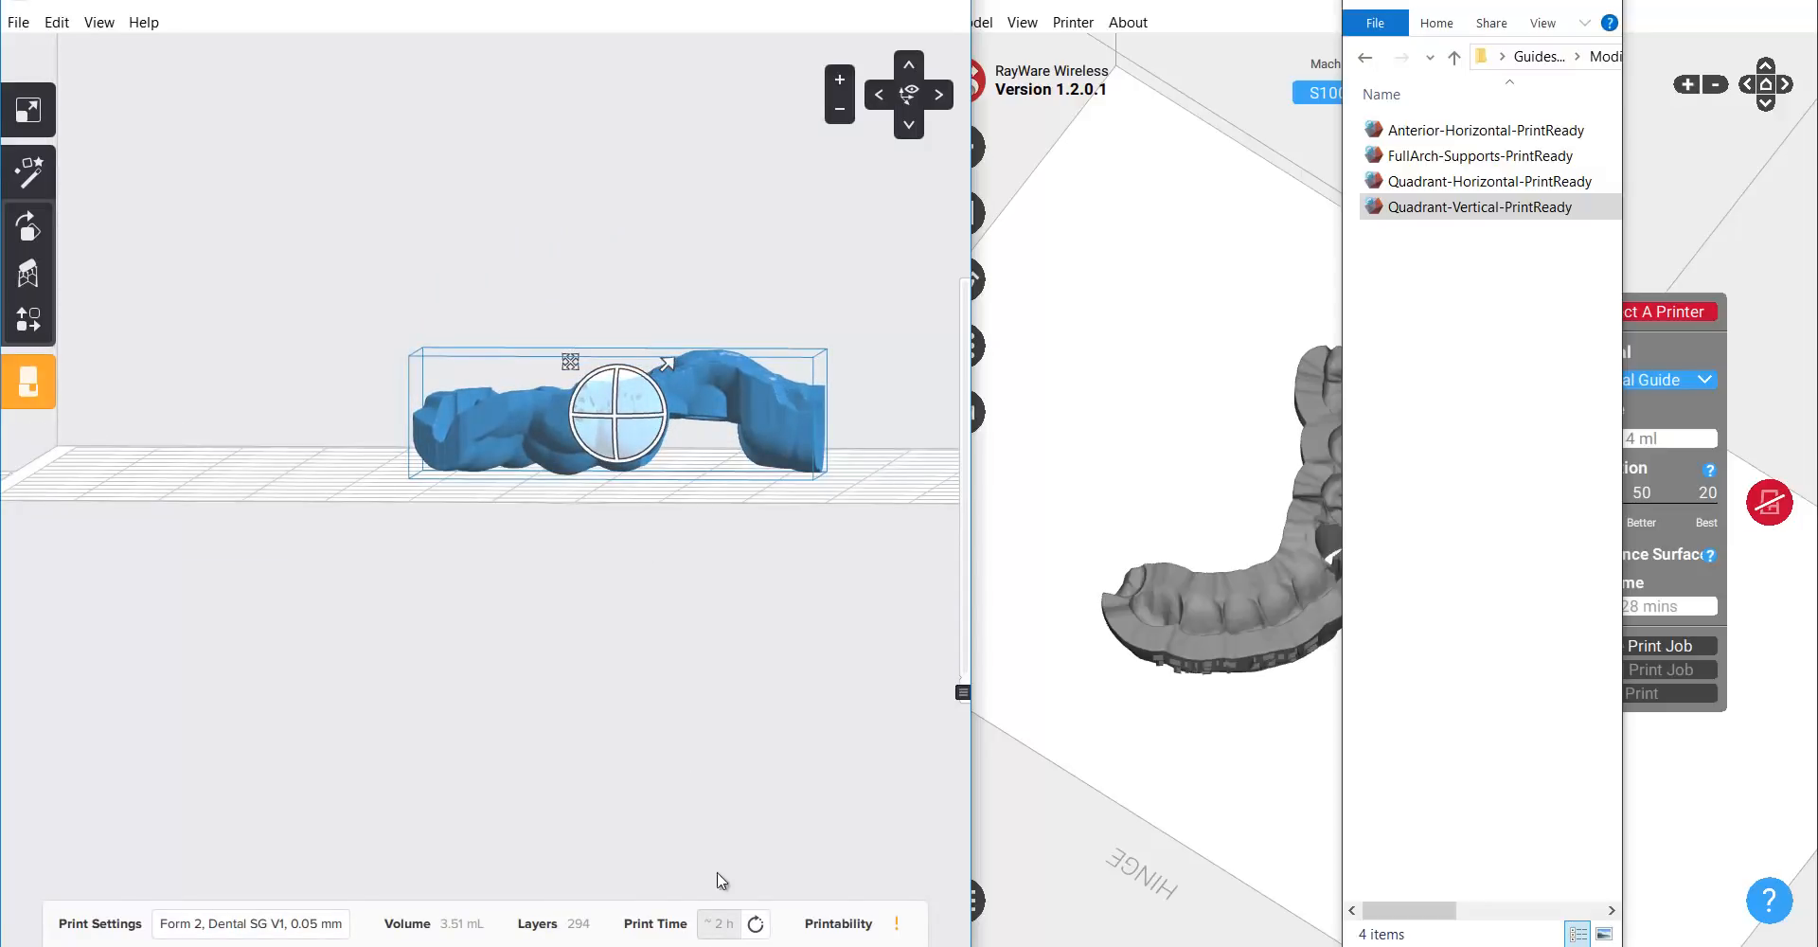
pyautogui.moveTo(718, 872); pyautogui.dragTo(132, 691, button='right')
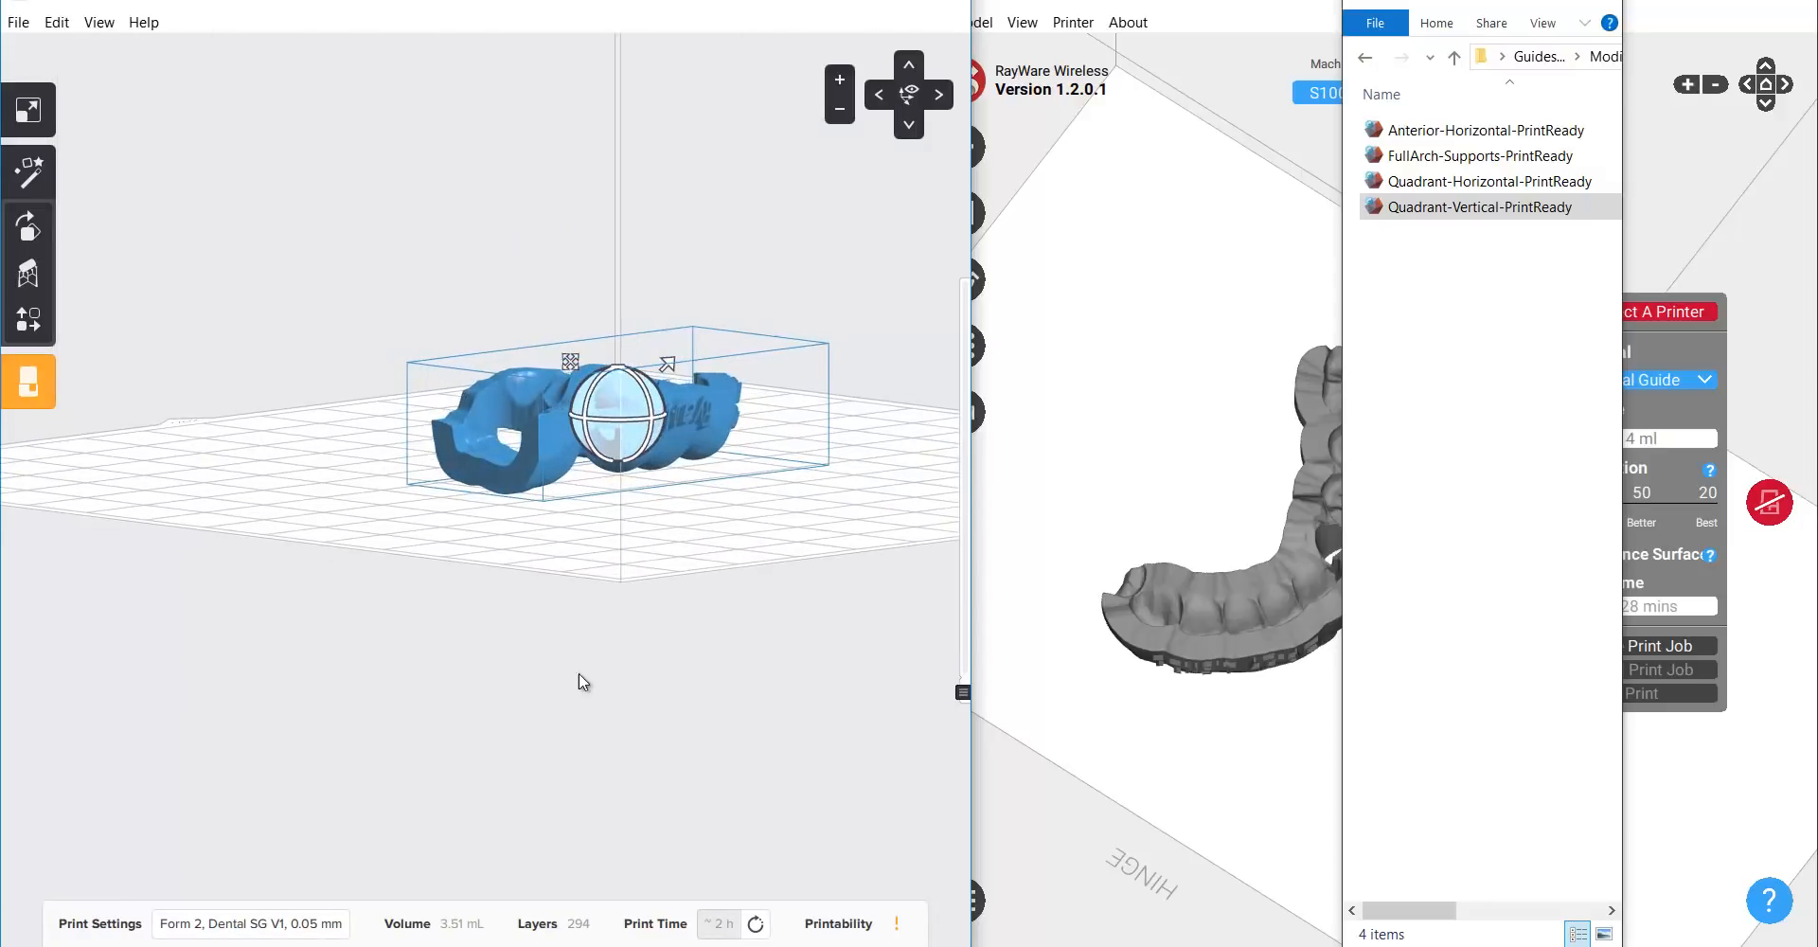
pyautogui.moveTo(579, 680); pyautogui.dragTo(389, 649, button='right')
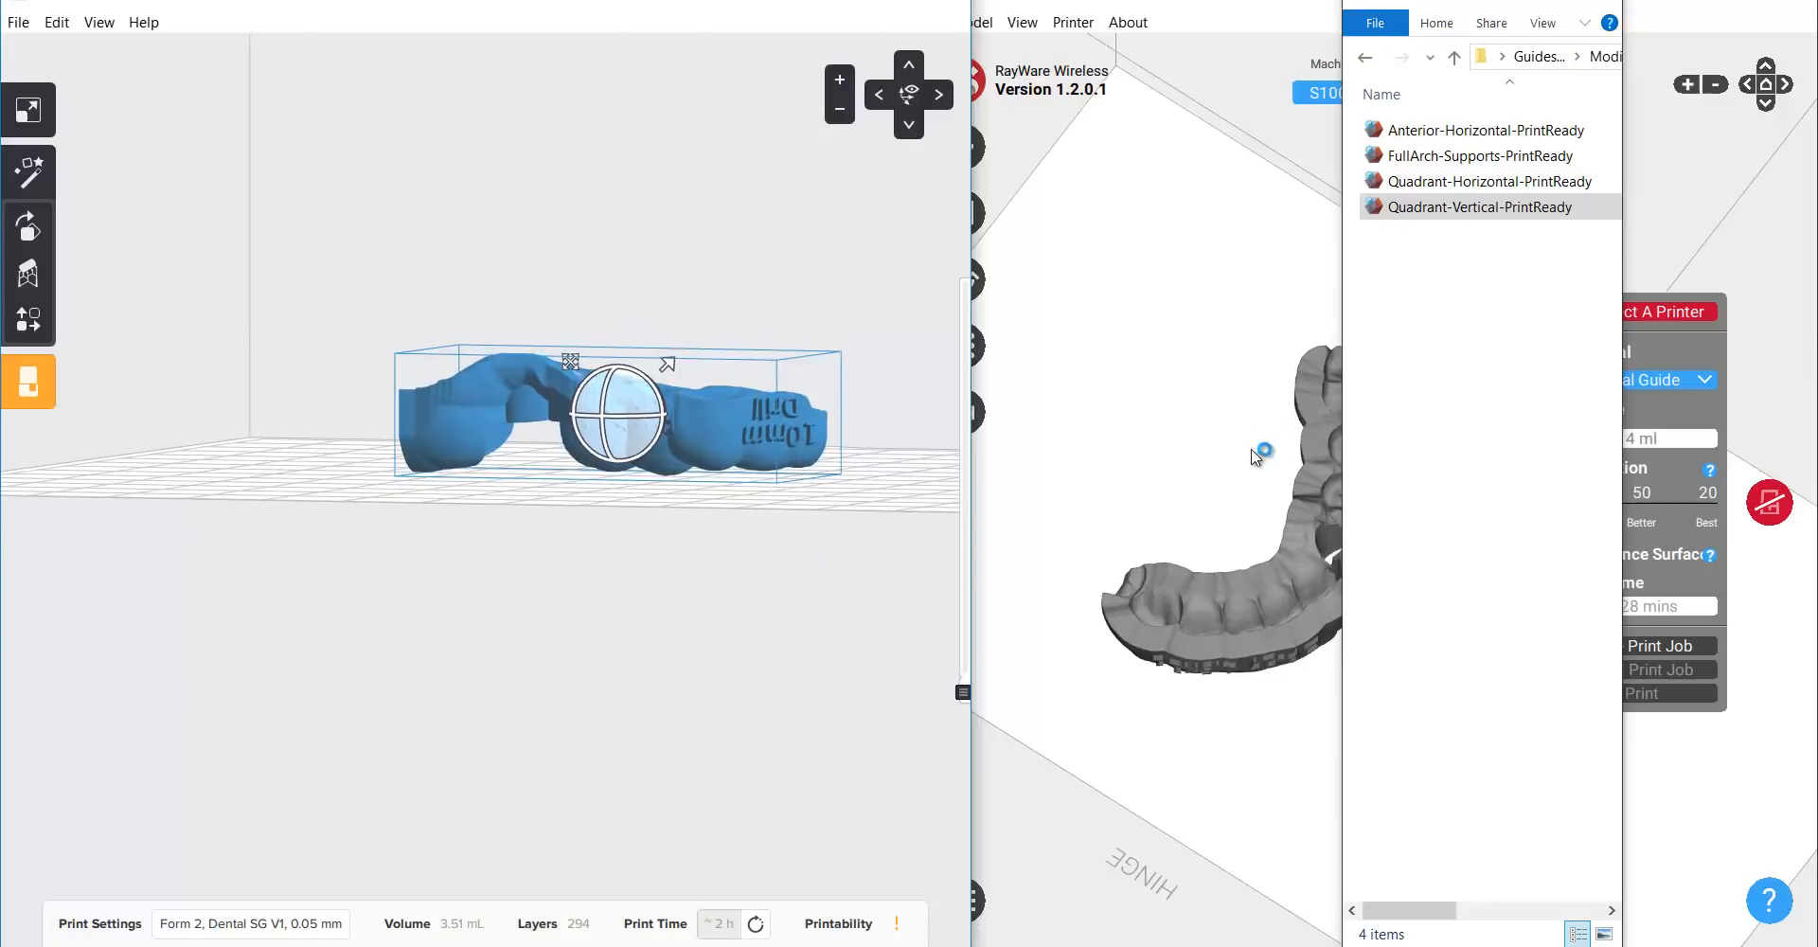
pyautogui.moveTo(637, 565); pyautogui.dragTo(616, 862, button='right')
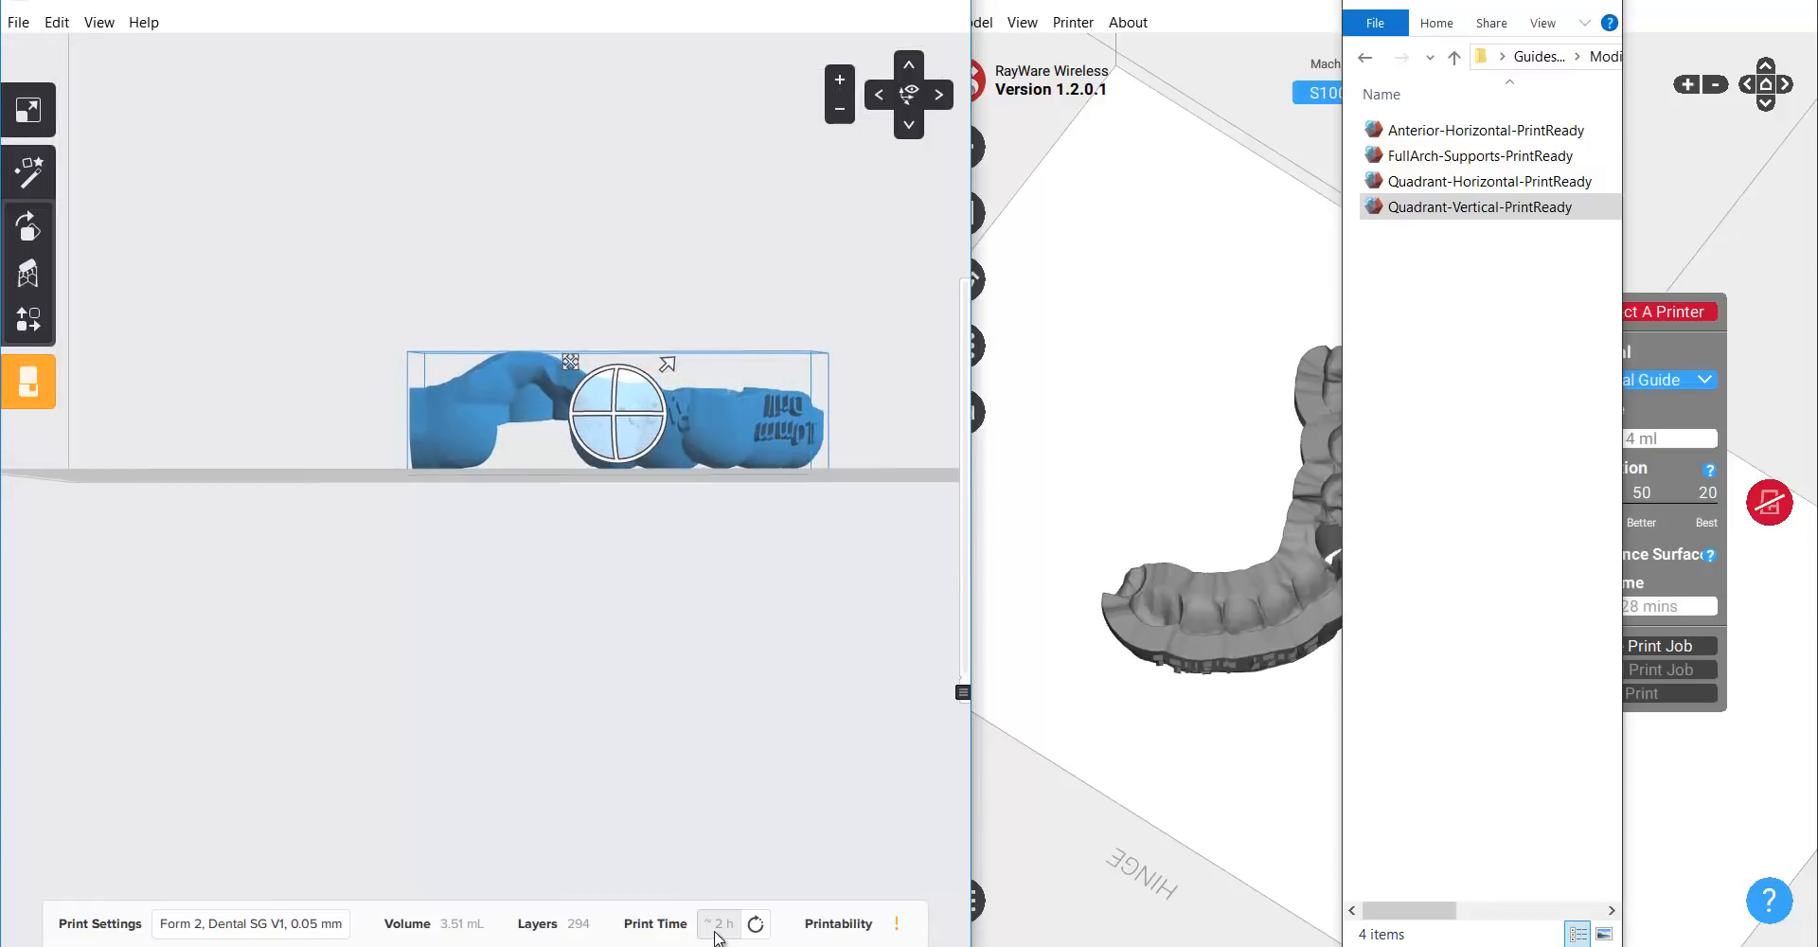
pyautogui.moveTo(794, 658); pyautogui.dragTo(864, 622, button='right')
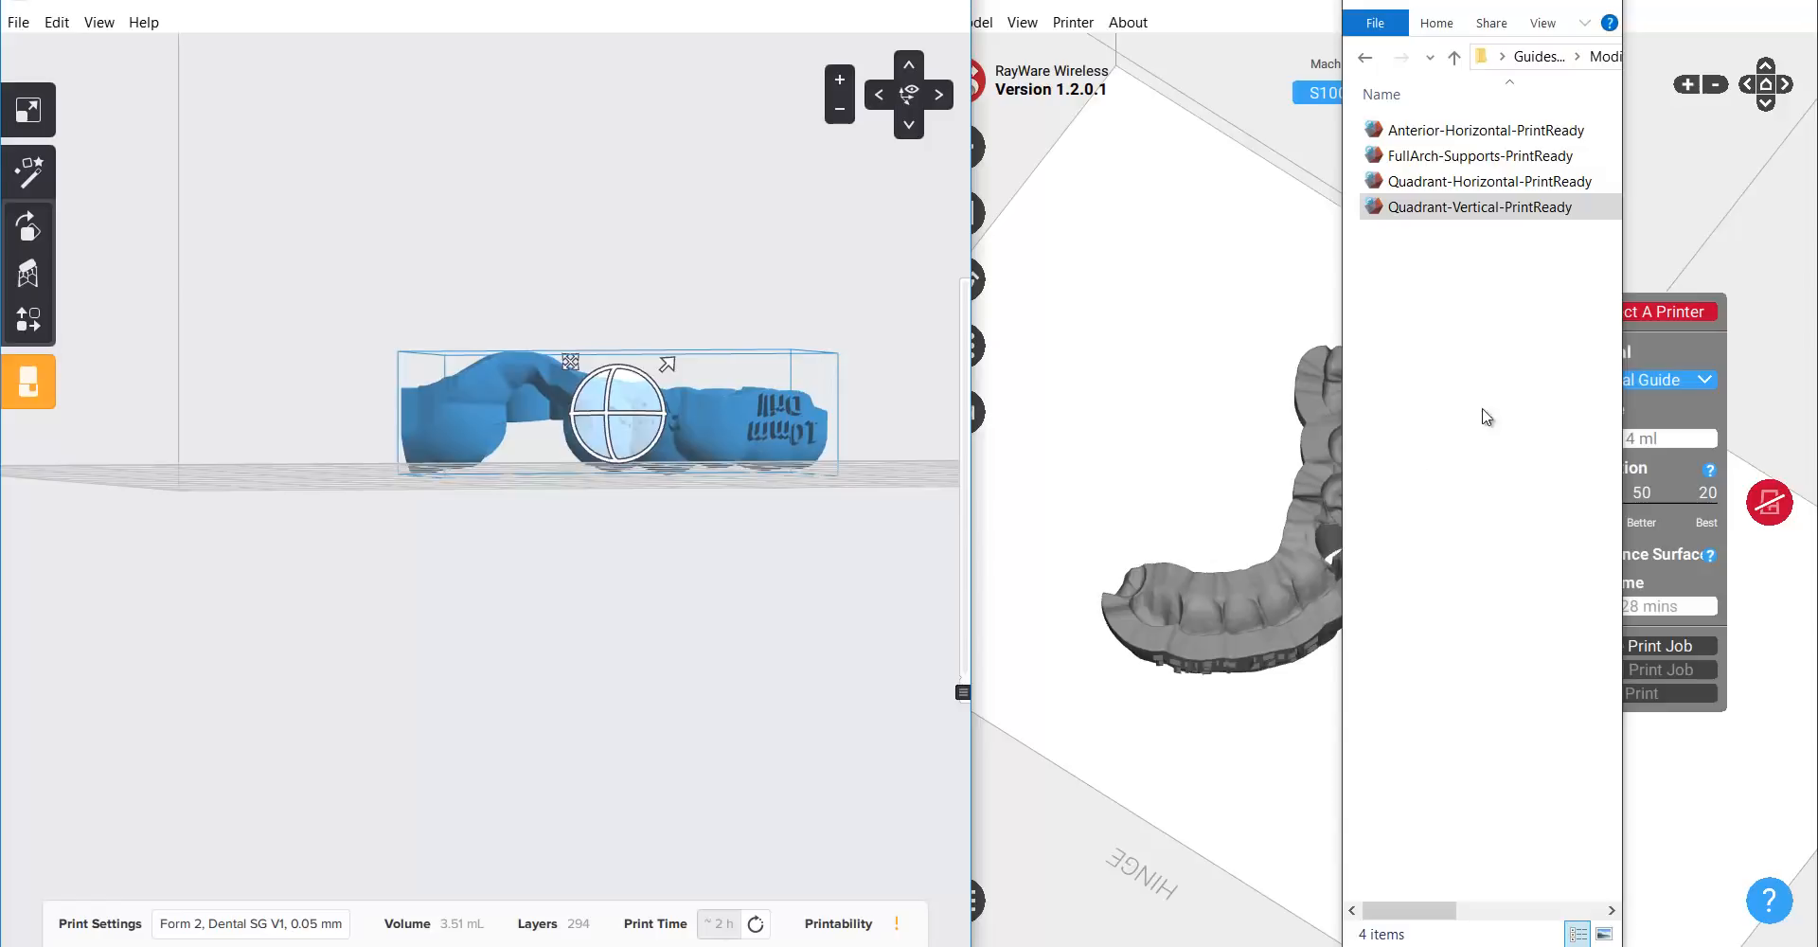
# - Delete the quadrant guide and load Anterior-Horizontal-PrintReady into the empty build volume
pyautogui.moveTo(653, 663); pyautogui.dragTo(483, 389, button='right')
pyautogui.press('Delete')
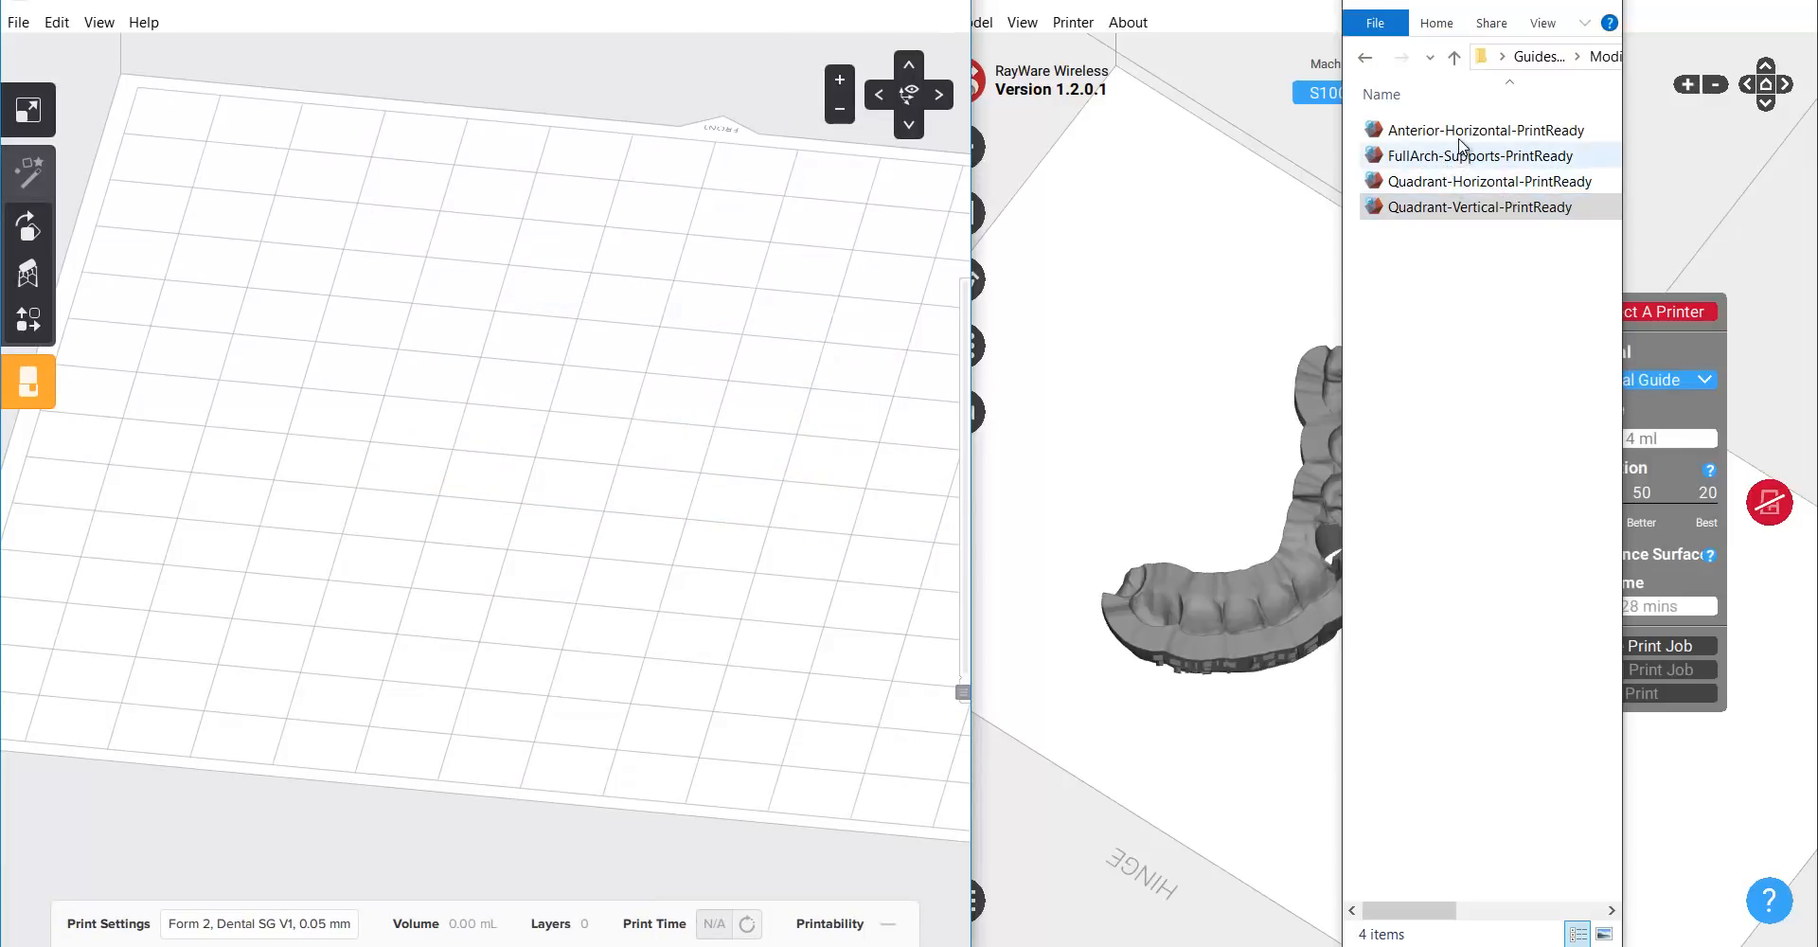
pyautogui.moveTo(1420, 130); pyautogui.dragTo(653, 318)
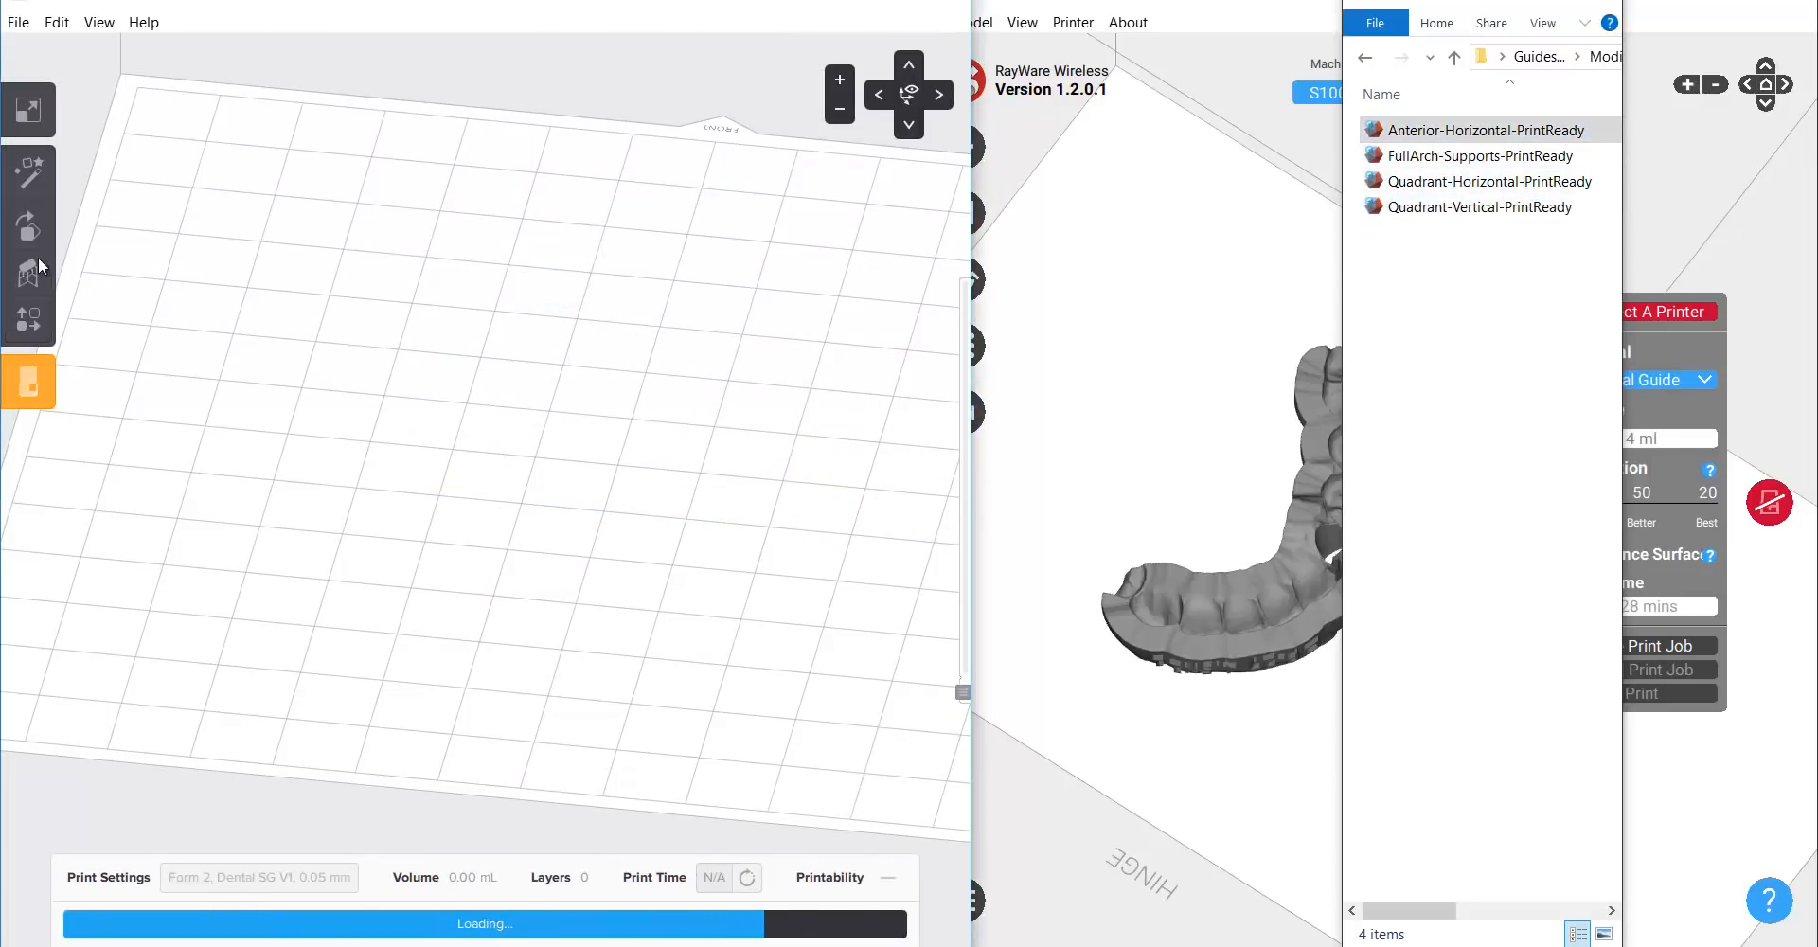
# - Seat the anterior guide horizontally on the platform by choosing its flat cut underside as the base face
pyautogui.moveTo(376, 288); pyautogui.dragTo(463, 301, button='right')
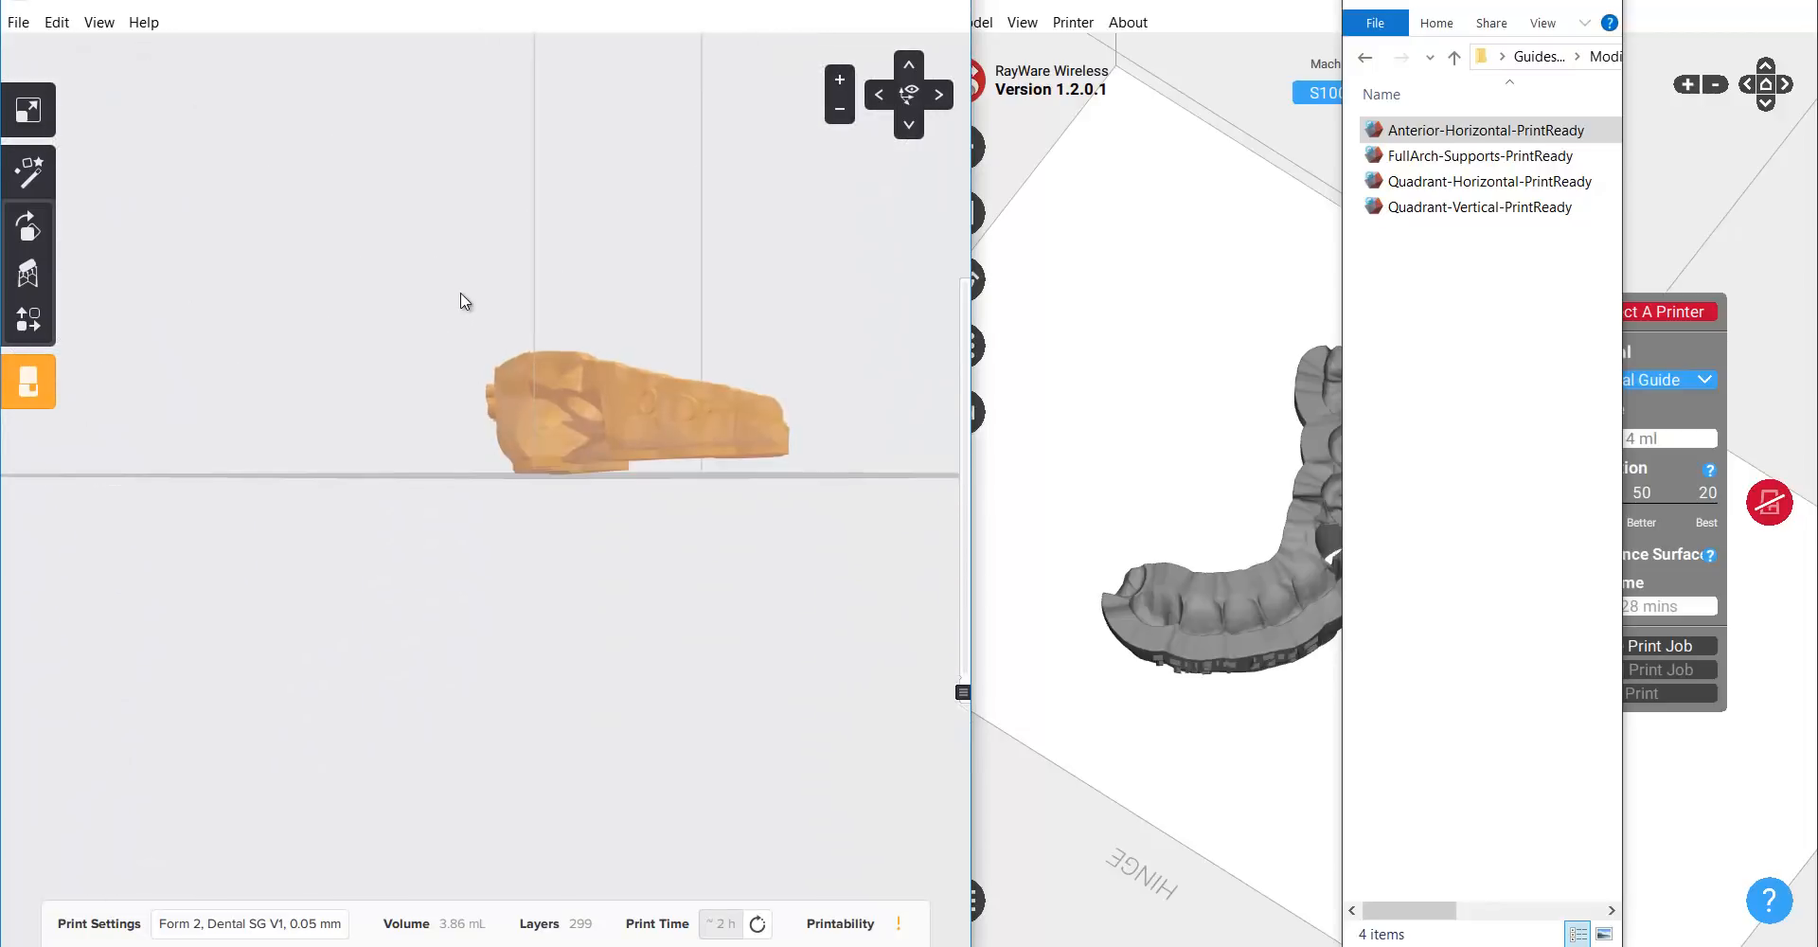
pyautogui.click(39, 230)
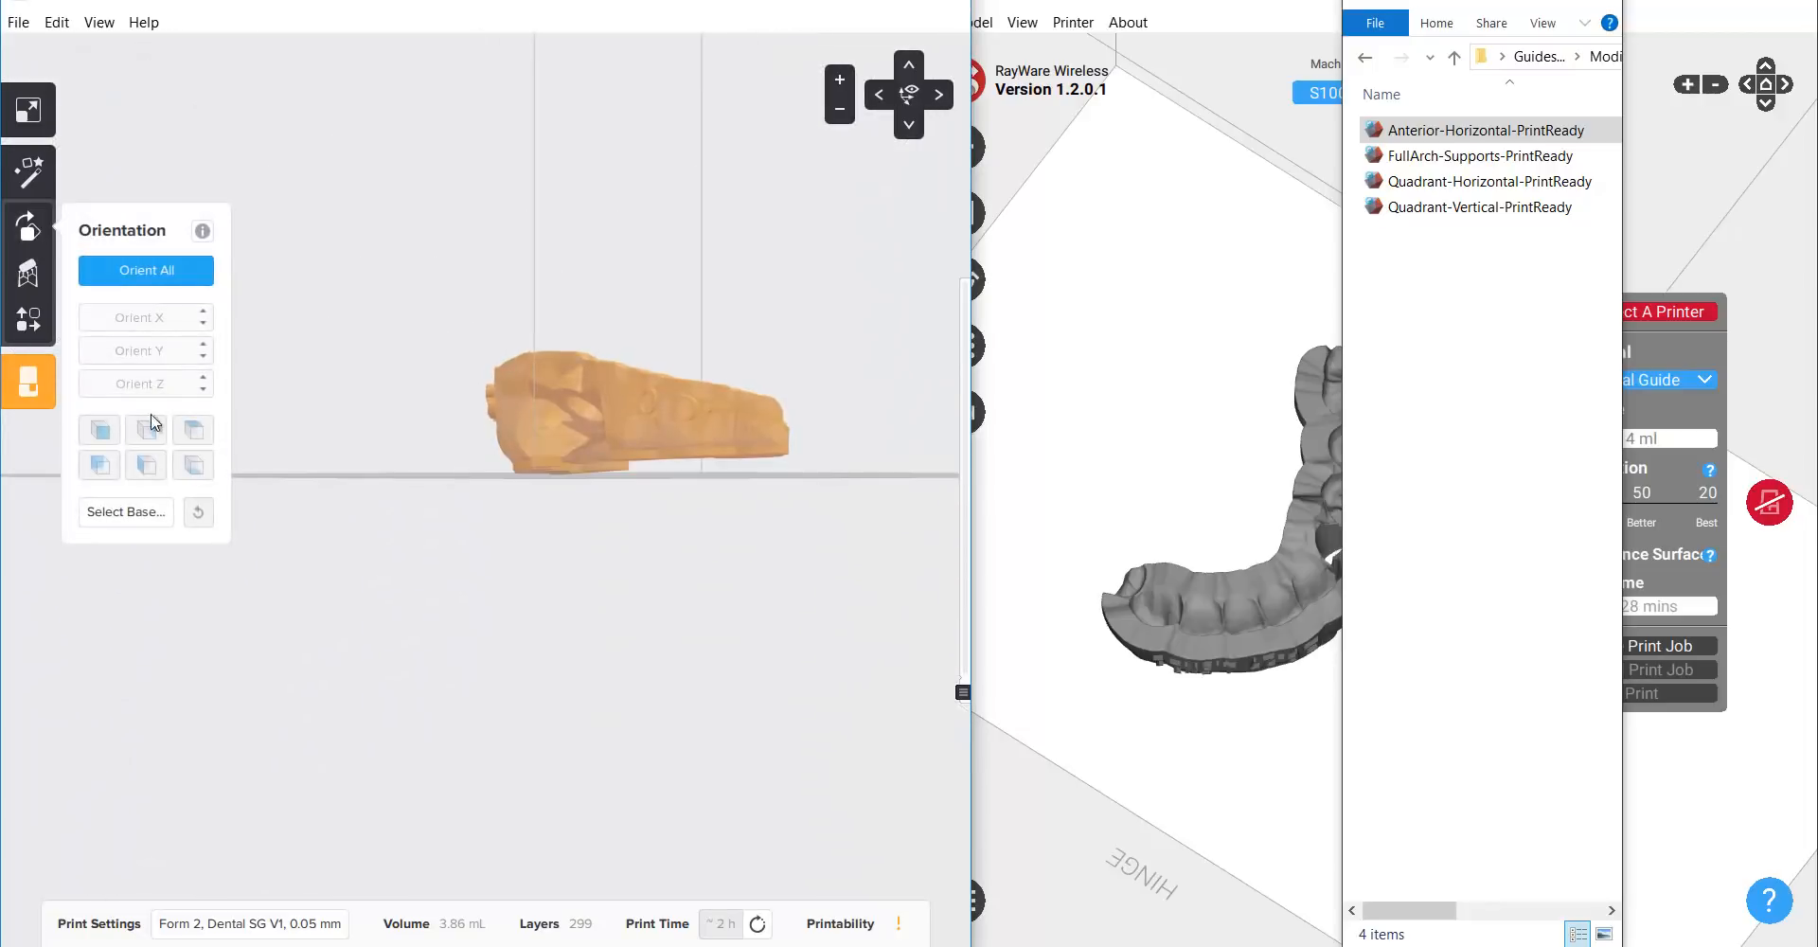
pyautogui.click(678, 424)
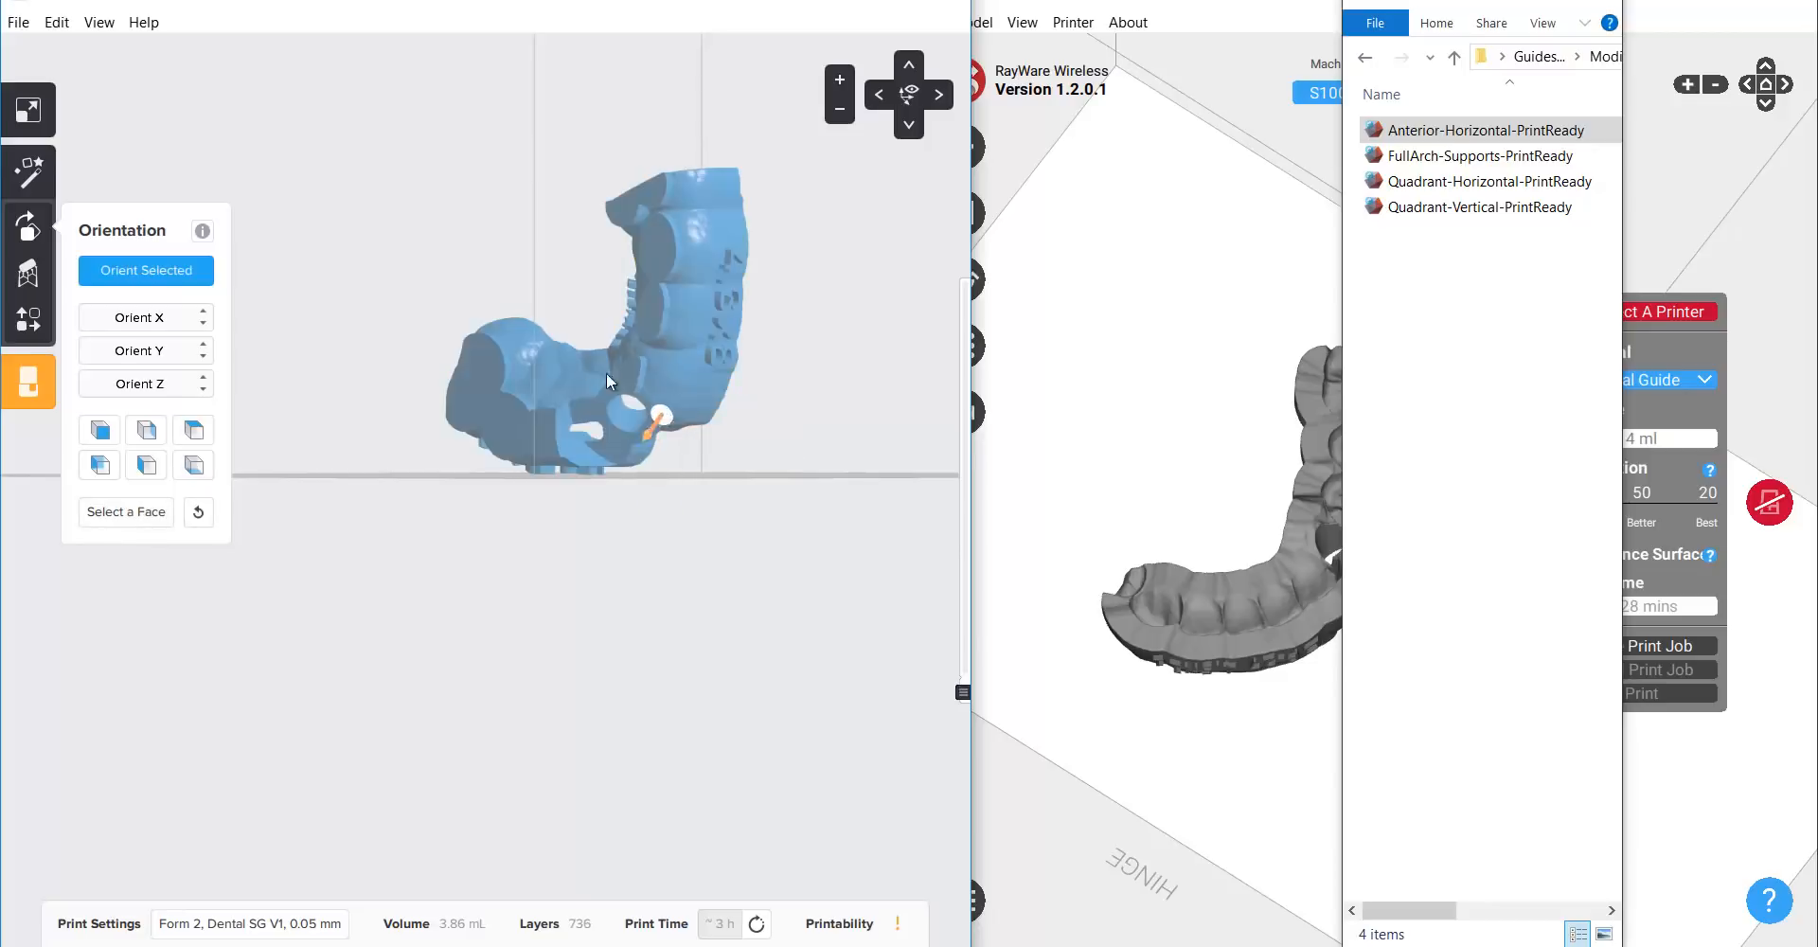
pyautogui.click(651, 256)
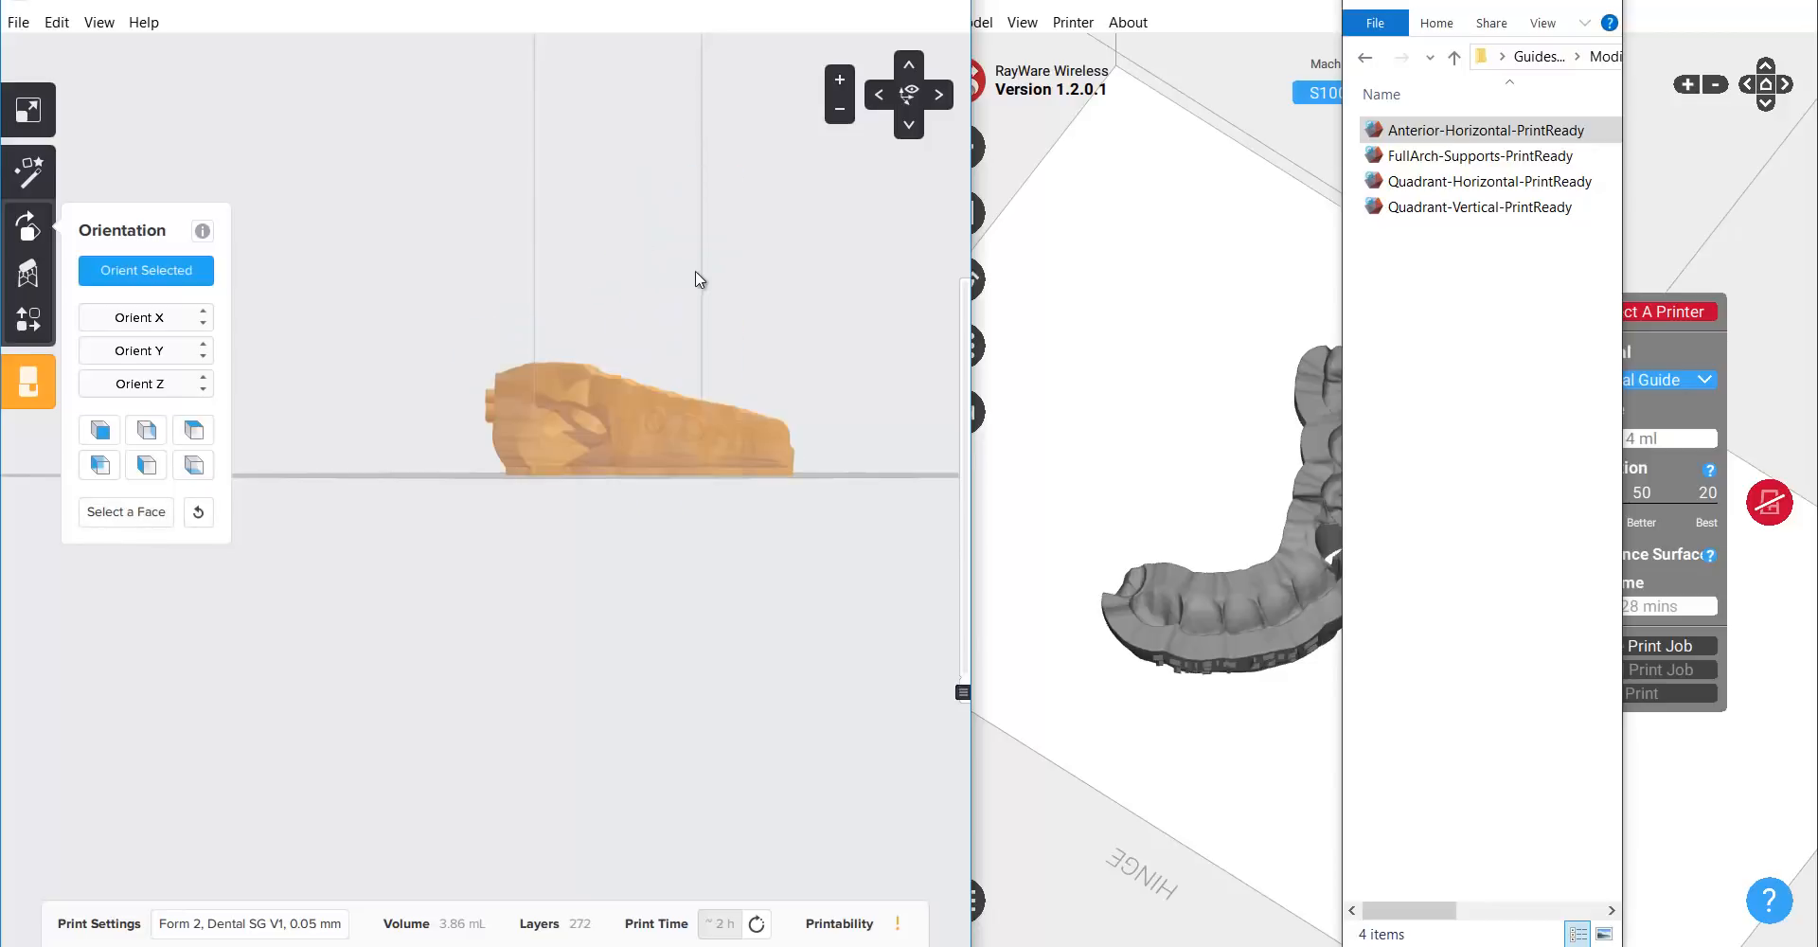
pyautogui.click(28, 230)
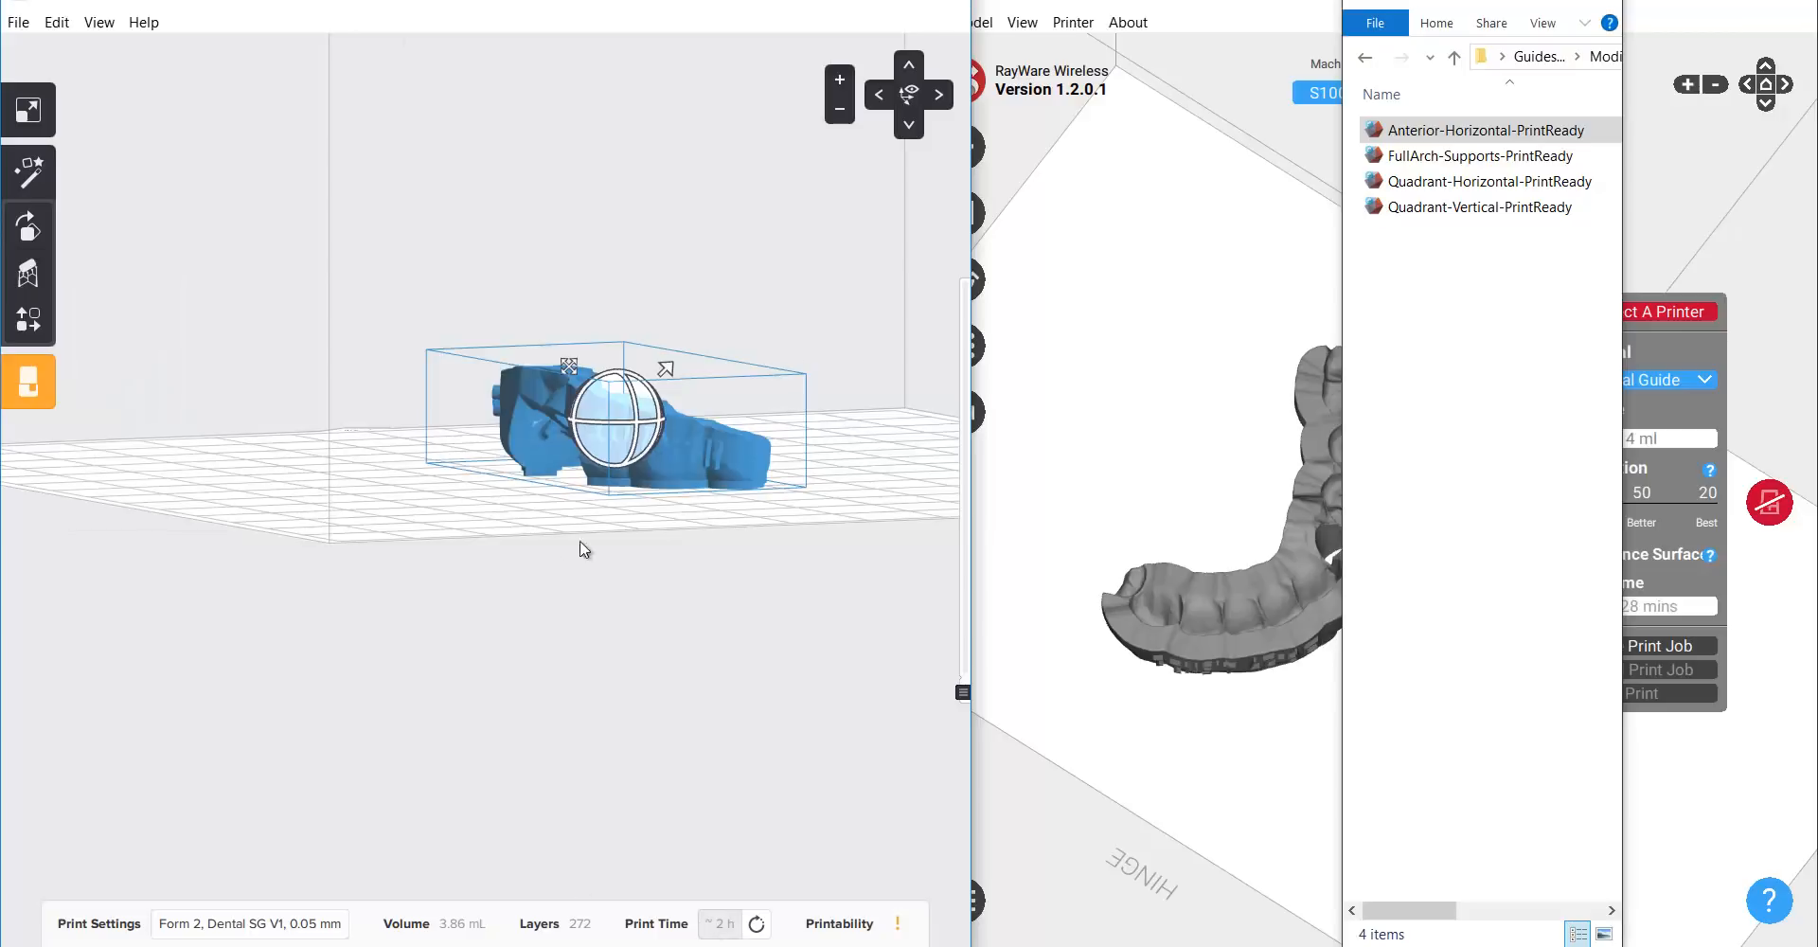
# - Delete the anterior guide and load Quadrant-Horizontal-PrintReady into the empty build volume
pyautogui.moveTo(580, 541); pyautogui.dragTo(592, 293, button='right')
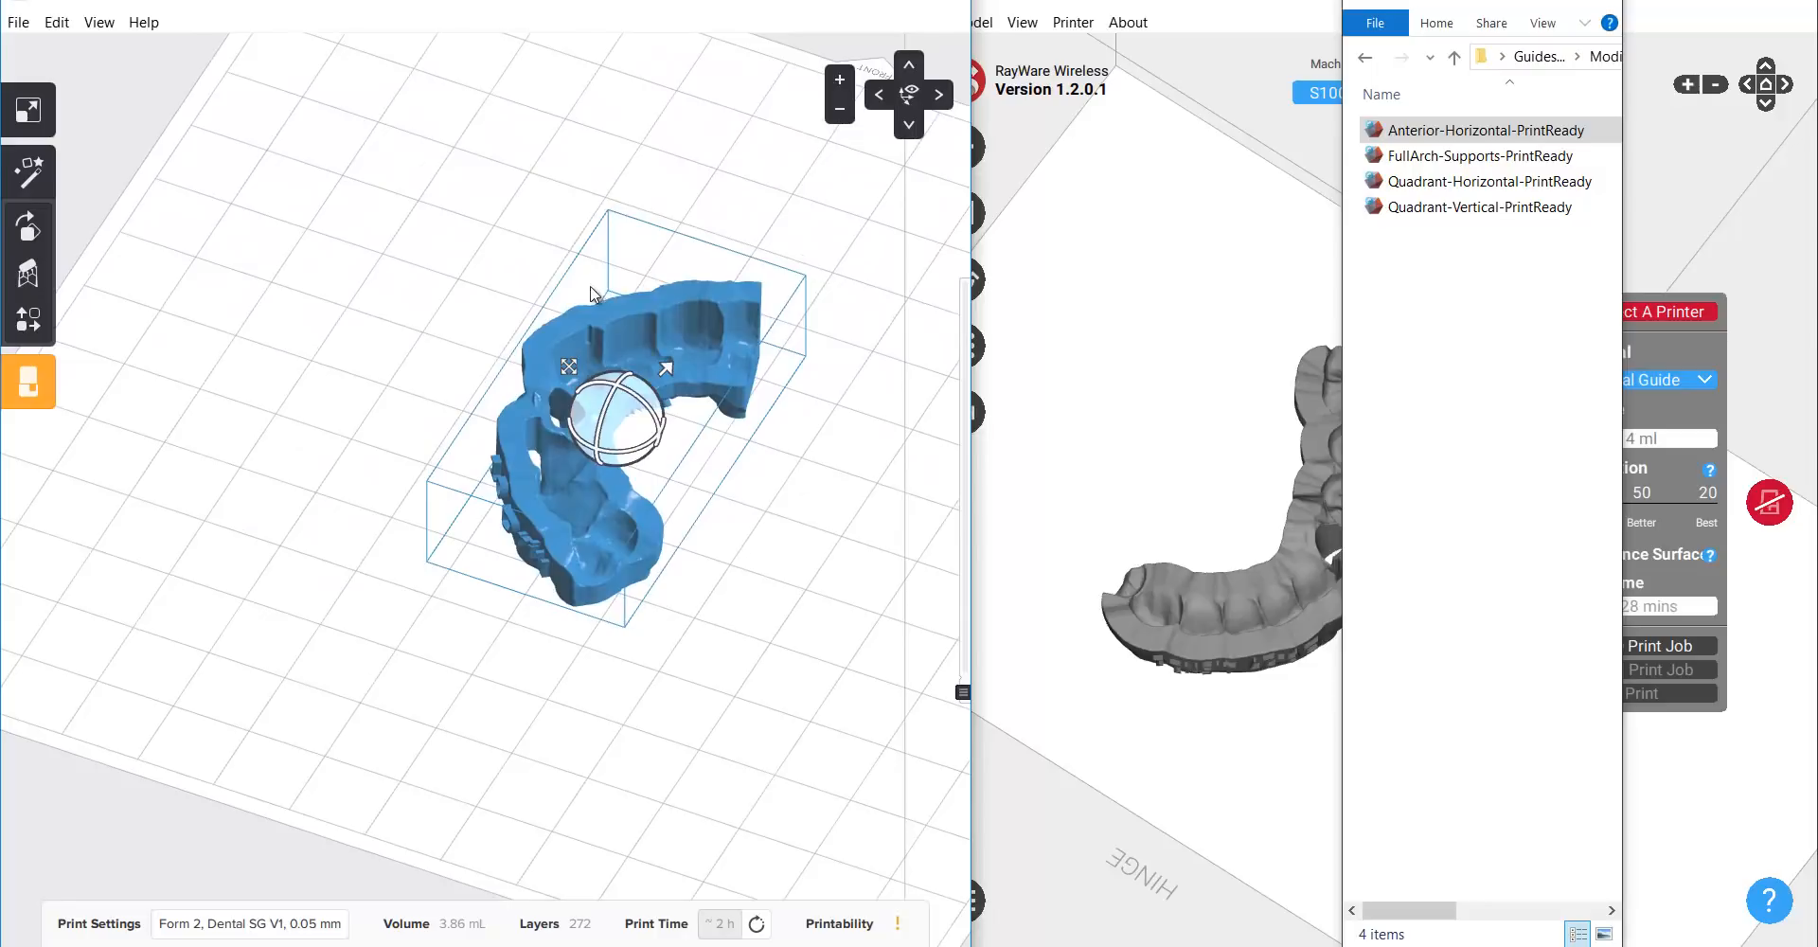
pyautogui.press('Delete')
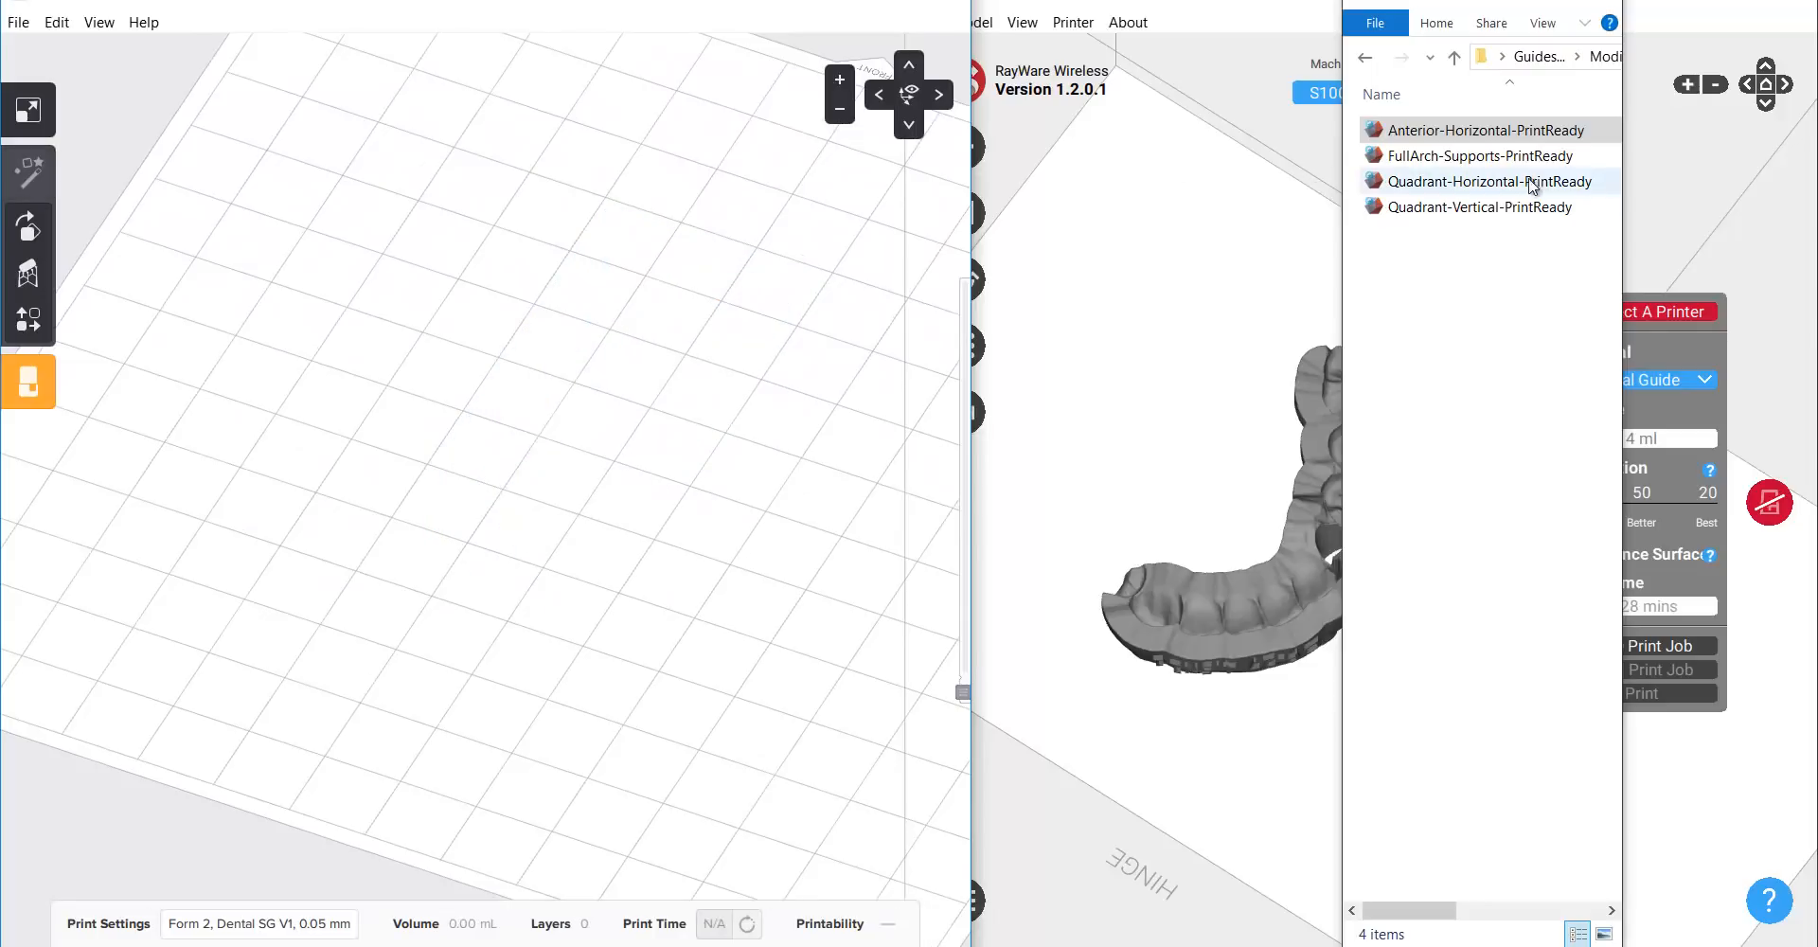
pyautogui.moveTo(1482, 189); pyautogui.dragTo(491, 428)
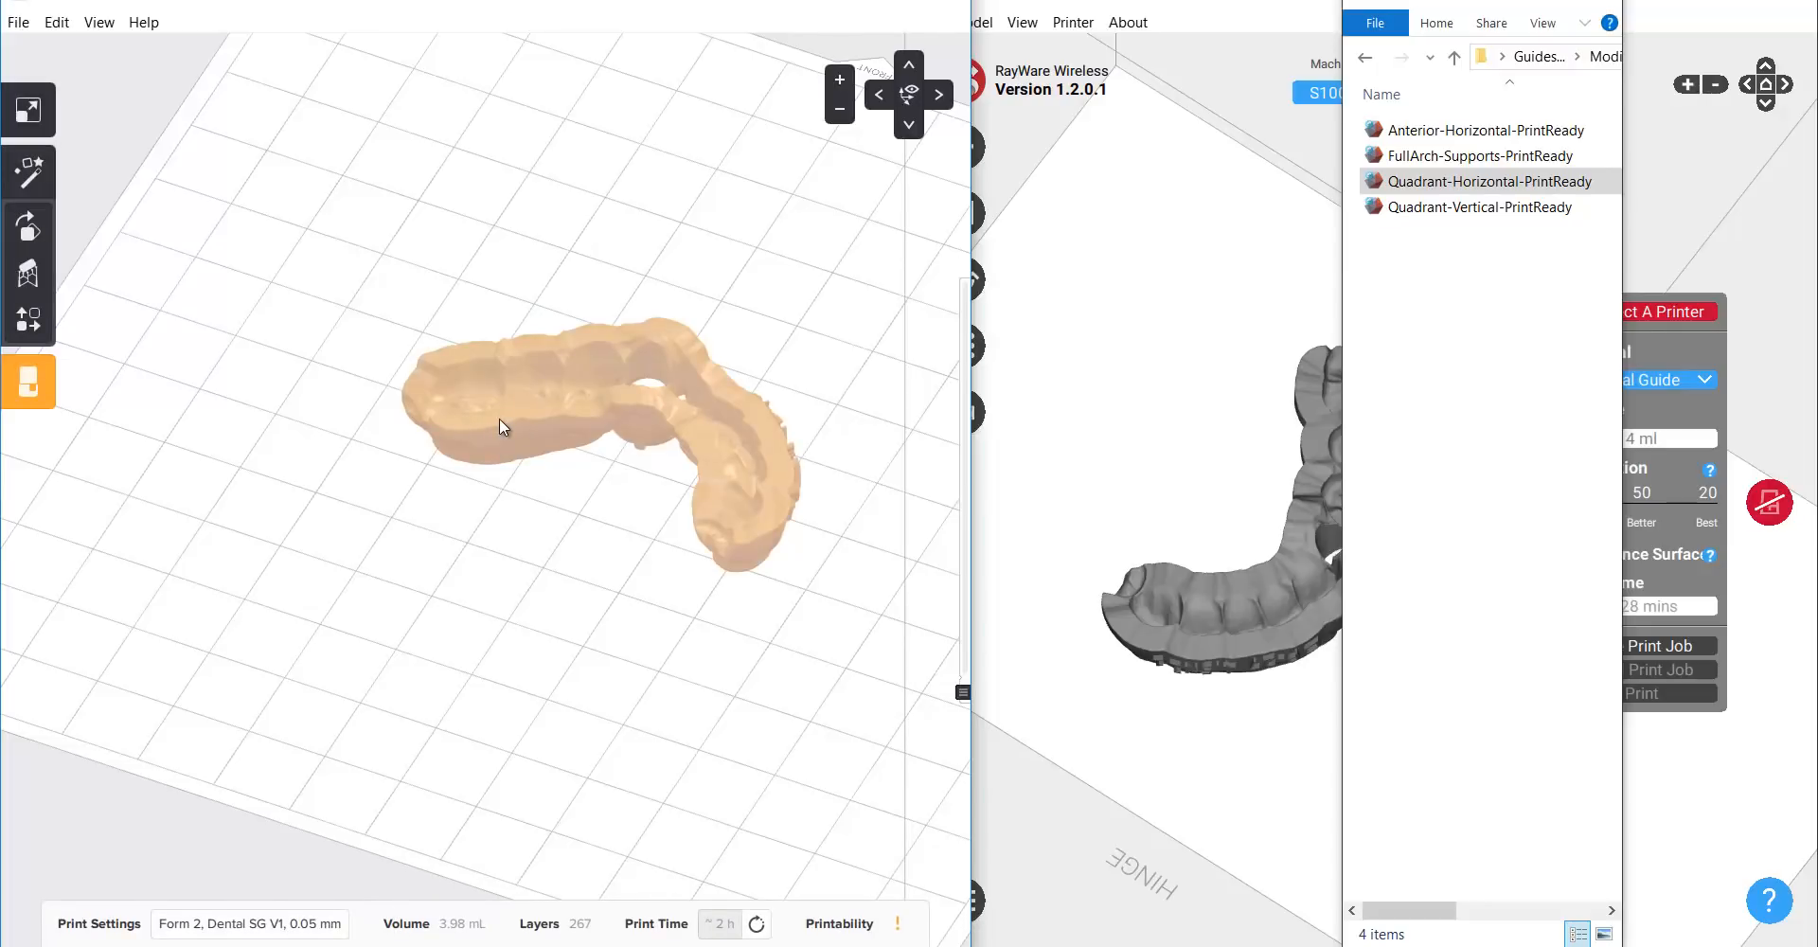
# - Seat the horizontal quadrant guide on the platform by choosing its flat cut underside as the base face, and close the orientation settings
pyautogui.moveTo(683, 506); pyautogui.dragTo(3, 301, button='right')
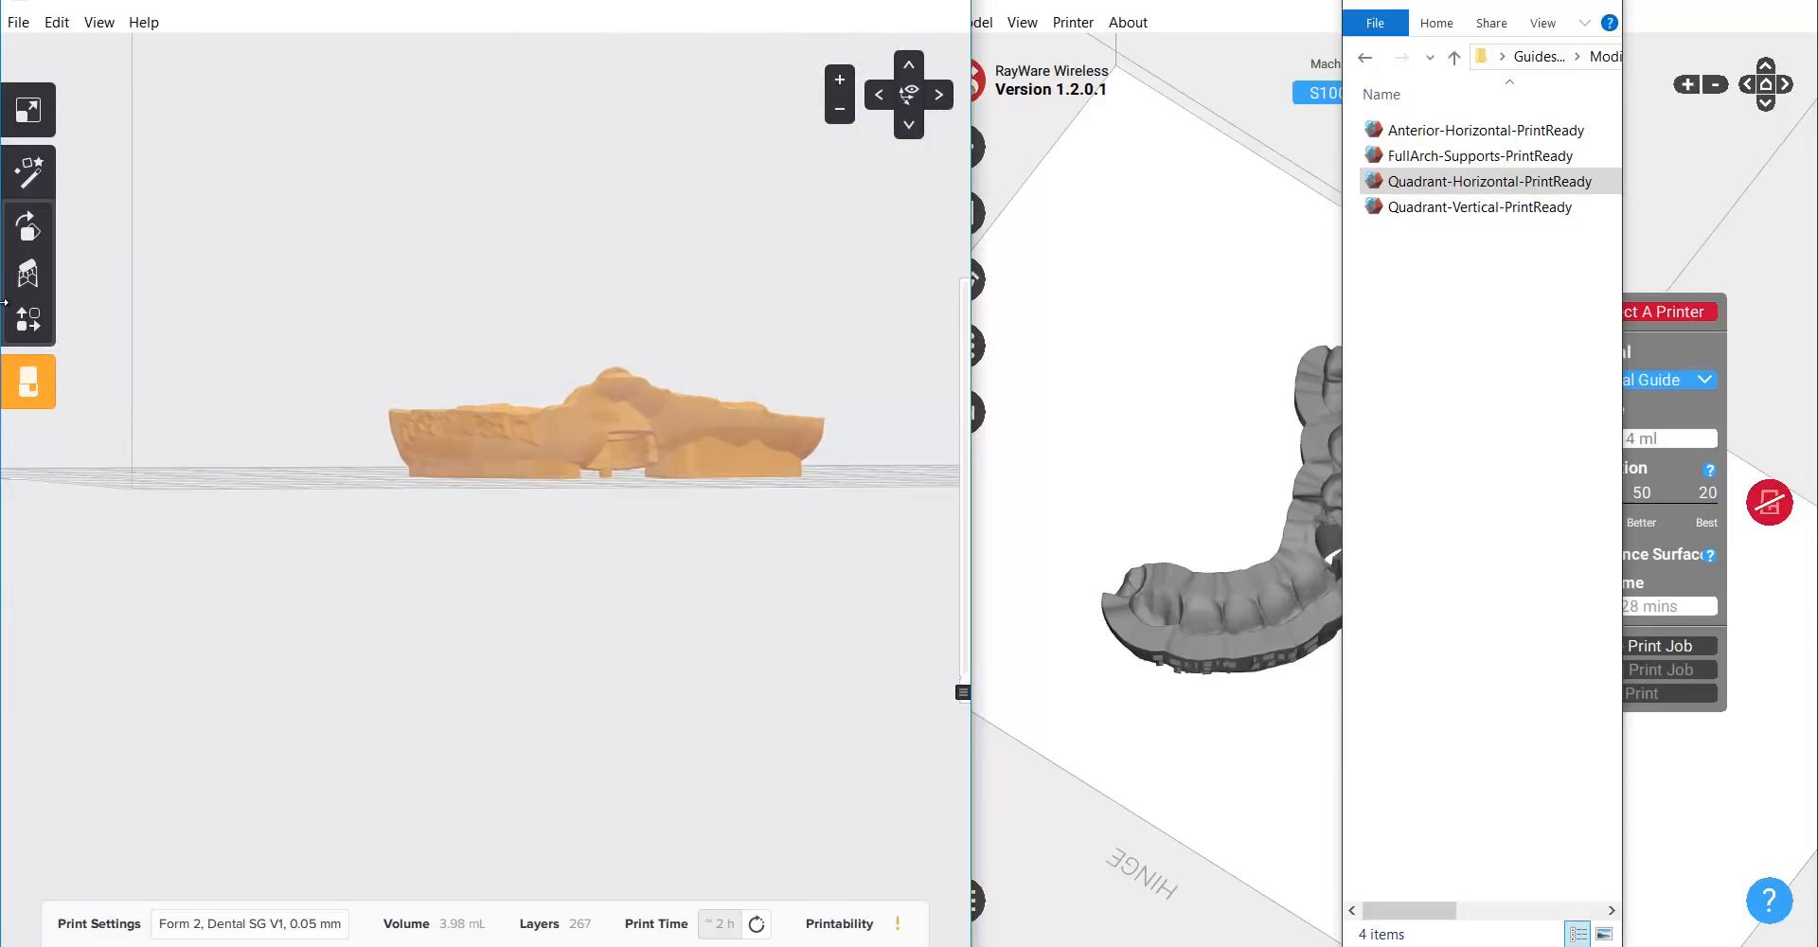
pyautogui.click(33, 226)
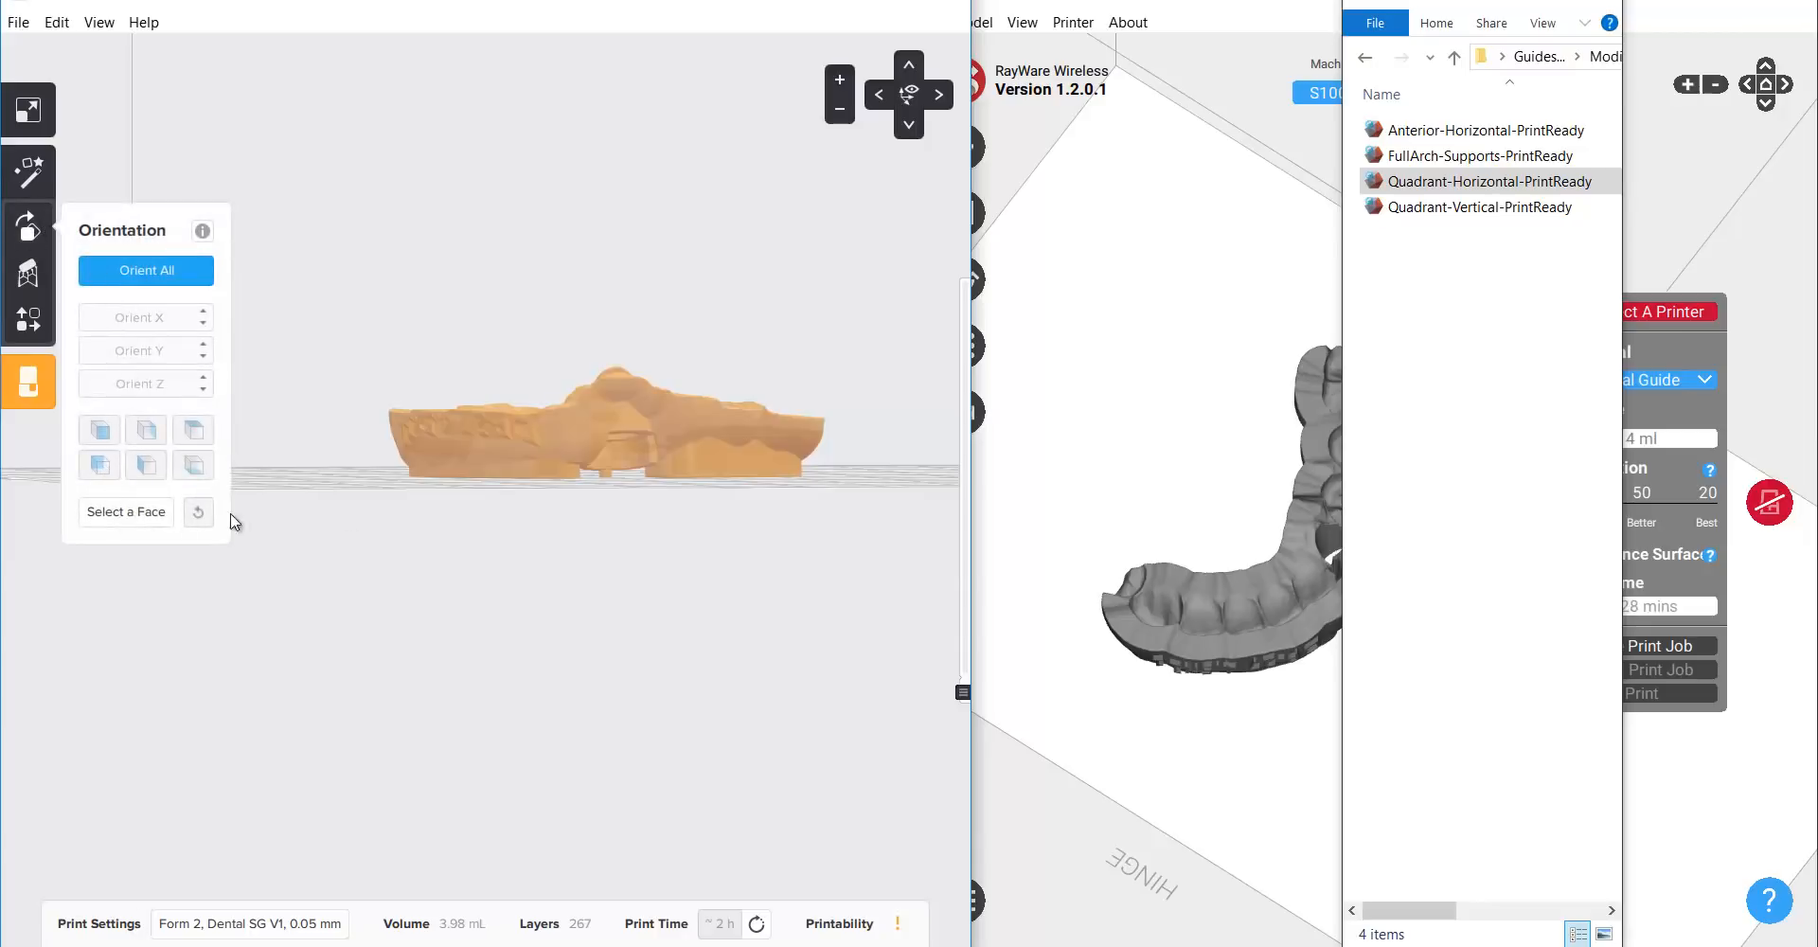
pyautogui.click(467, 438)
pyautogui.moveTo(730, 297); pyautogui.dragTo(528, 302, button='right')
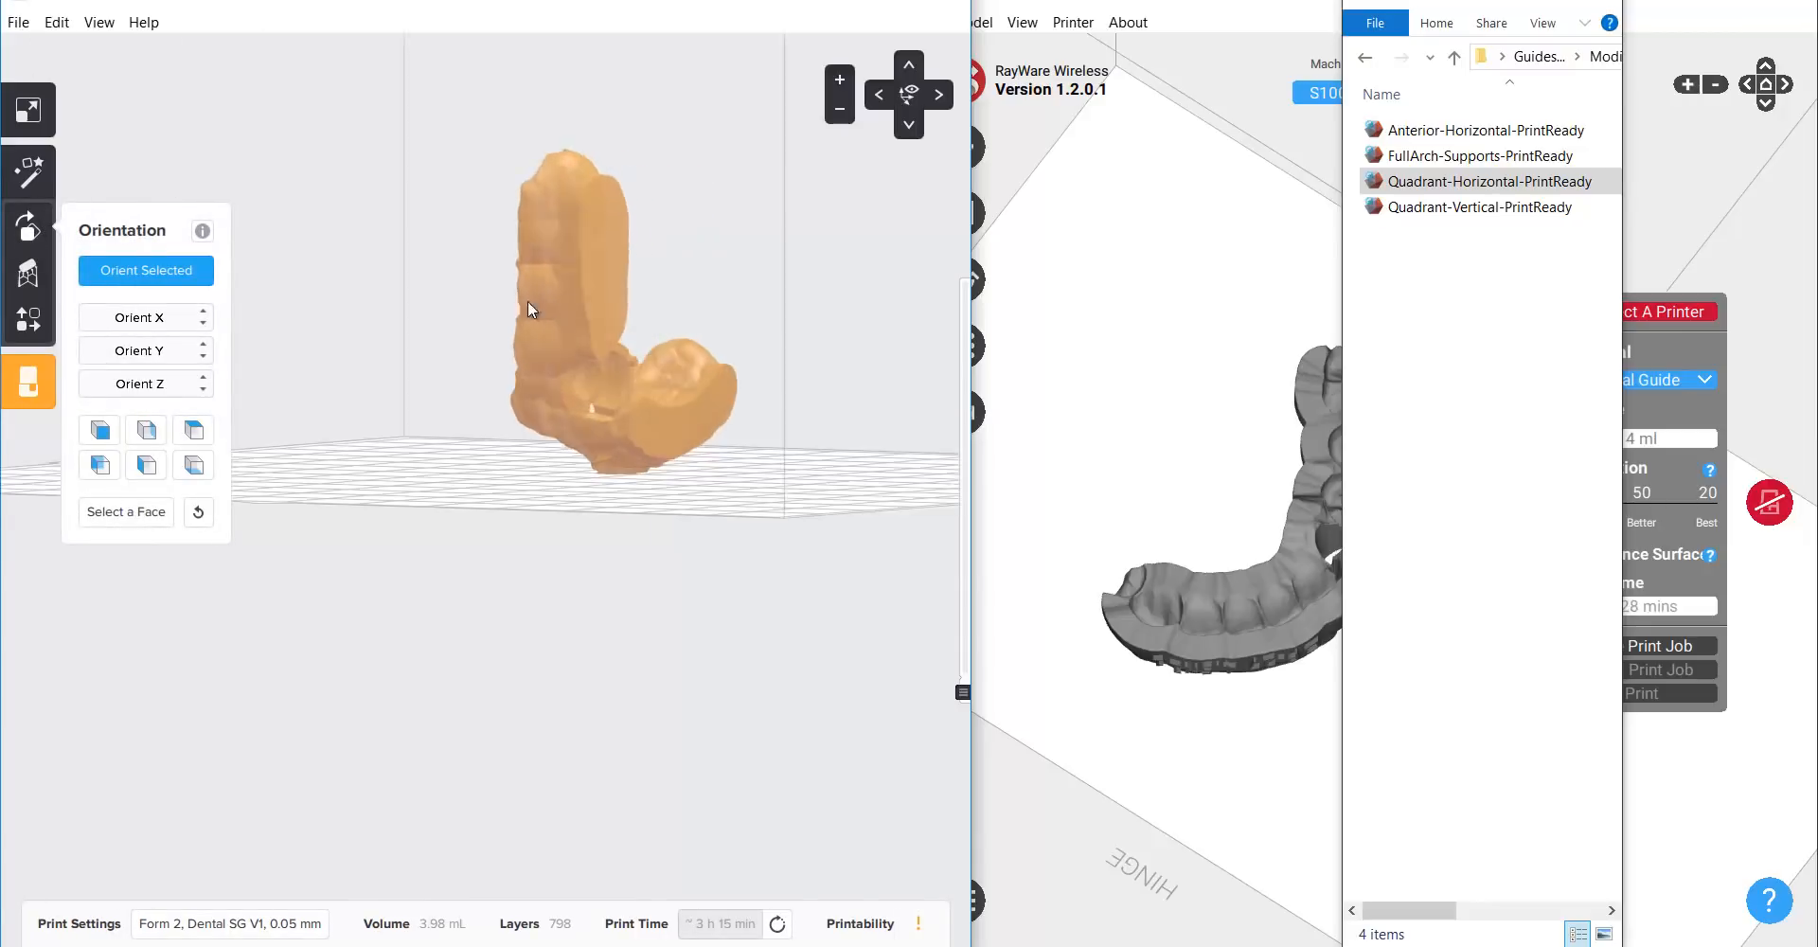
pyautogui.click(606, 259)
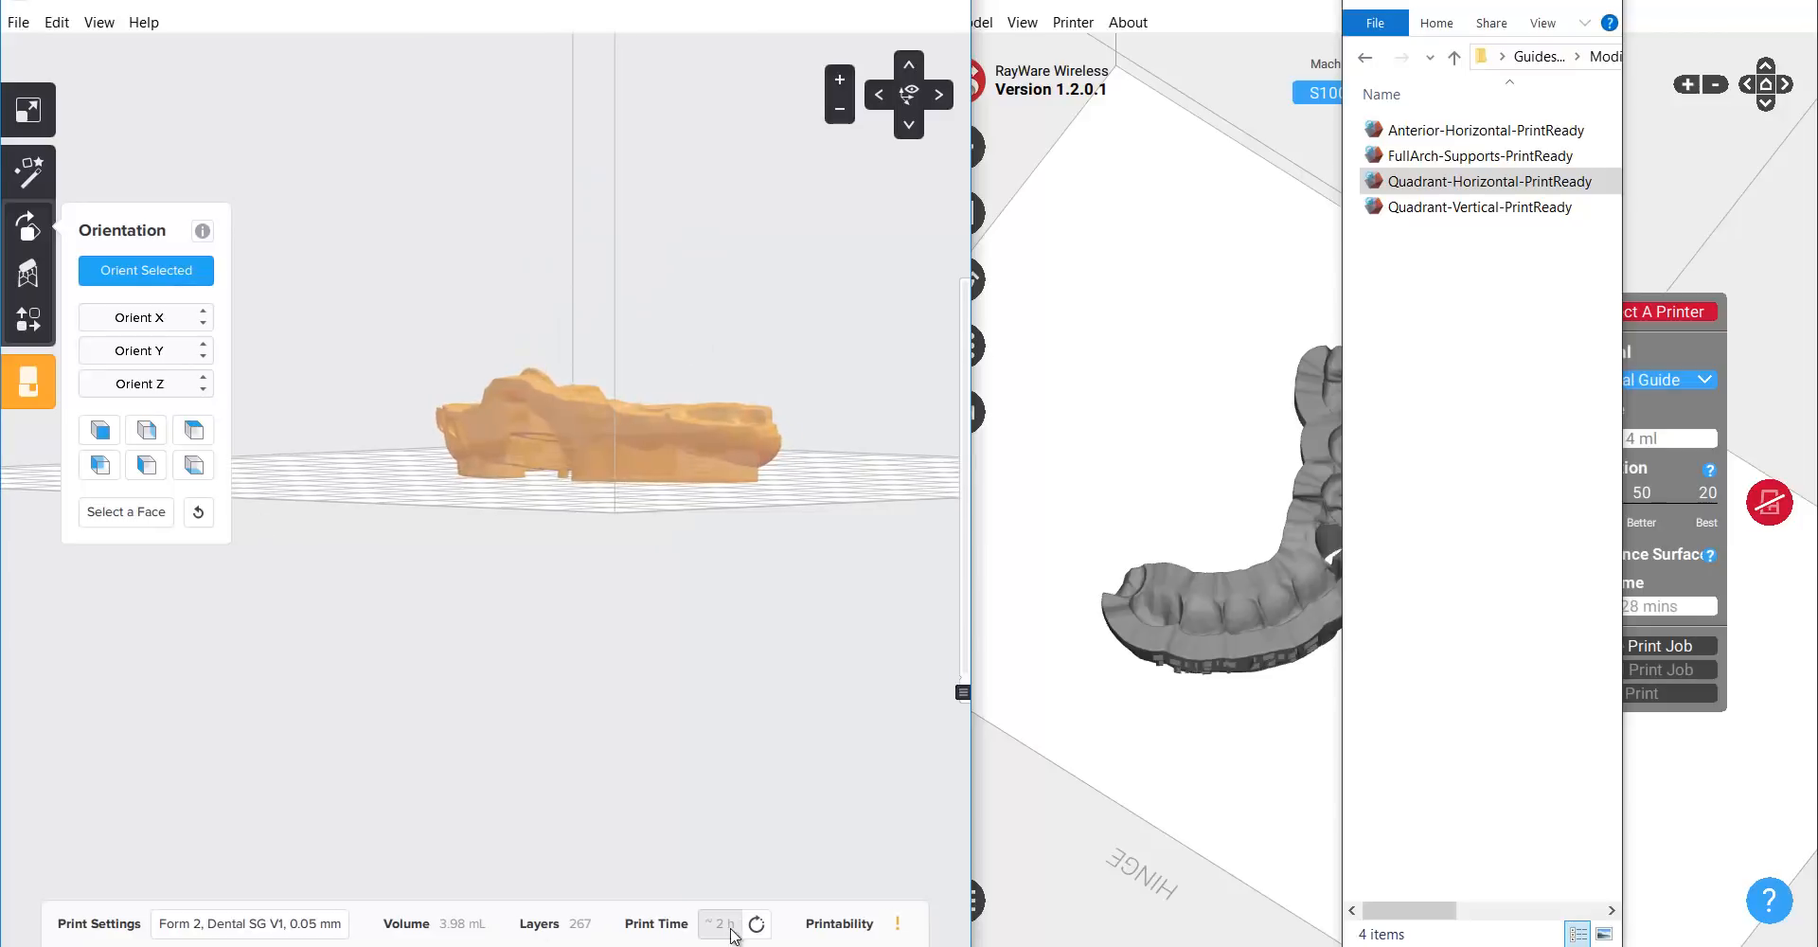
pyautogui.click(26, 239)
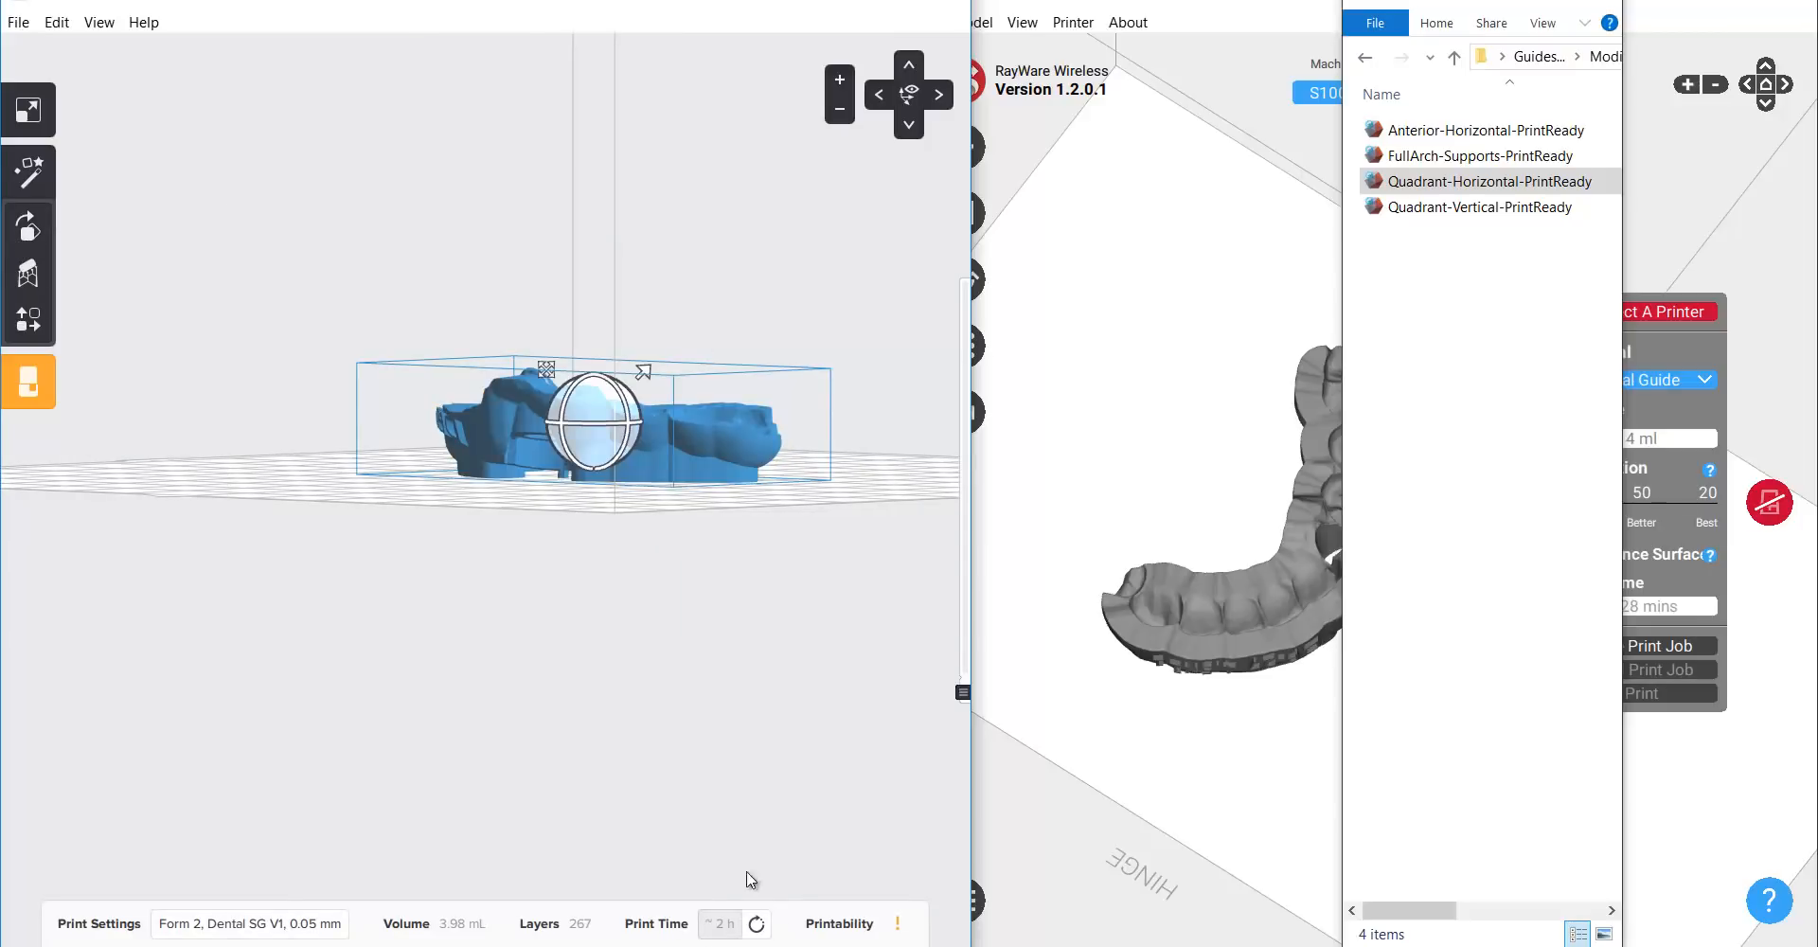
# - Examine the horizontal quadrant guide from several sides and distances, including how its flat base meets the platform
pyautogui.moveTo(750, 879); pyautogui.dragTo(664, 547, button='right')
pyautogui.moveTo(289, 392); pyautogui.dragTo(863, 420, button='right')
pyautogui.scroll(3, 557, 573)
pyautogui.scroll(-2, 555, 568)
pyautogui.scroll(-3, 796, 492)
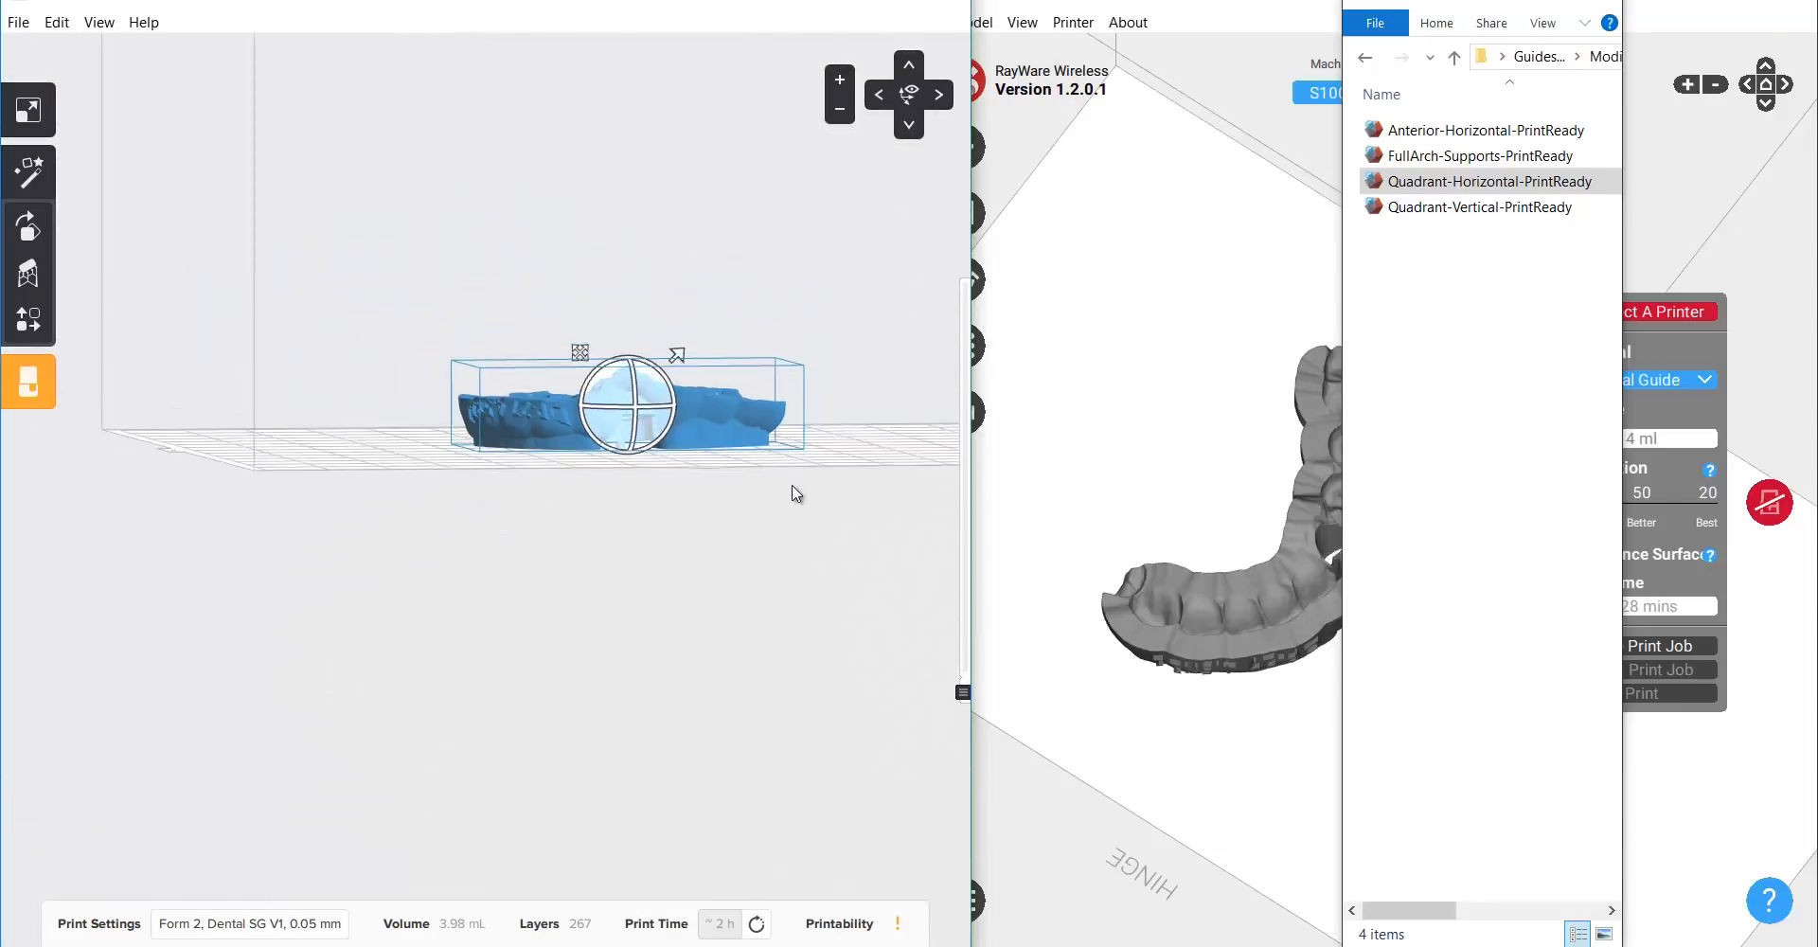
pyautogui.scroll(4, 789, 458)
pyautogui.moveTo(796, 451); pyautogui.dragTo(696, 561, button='right')
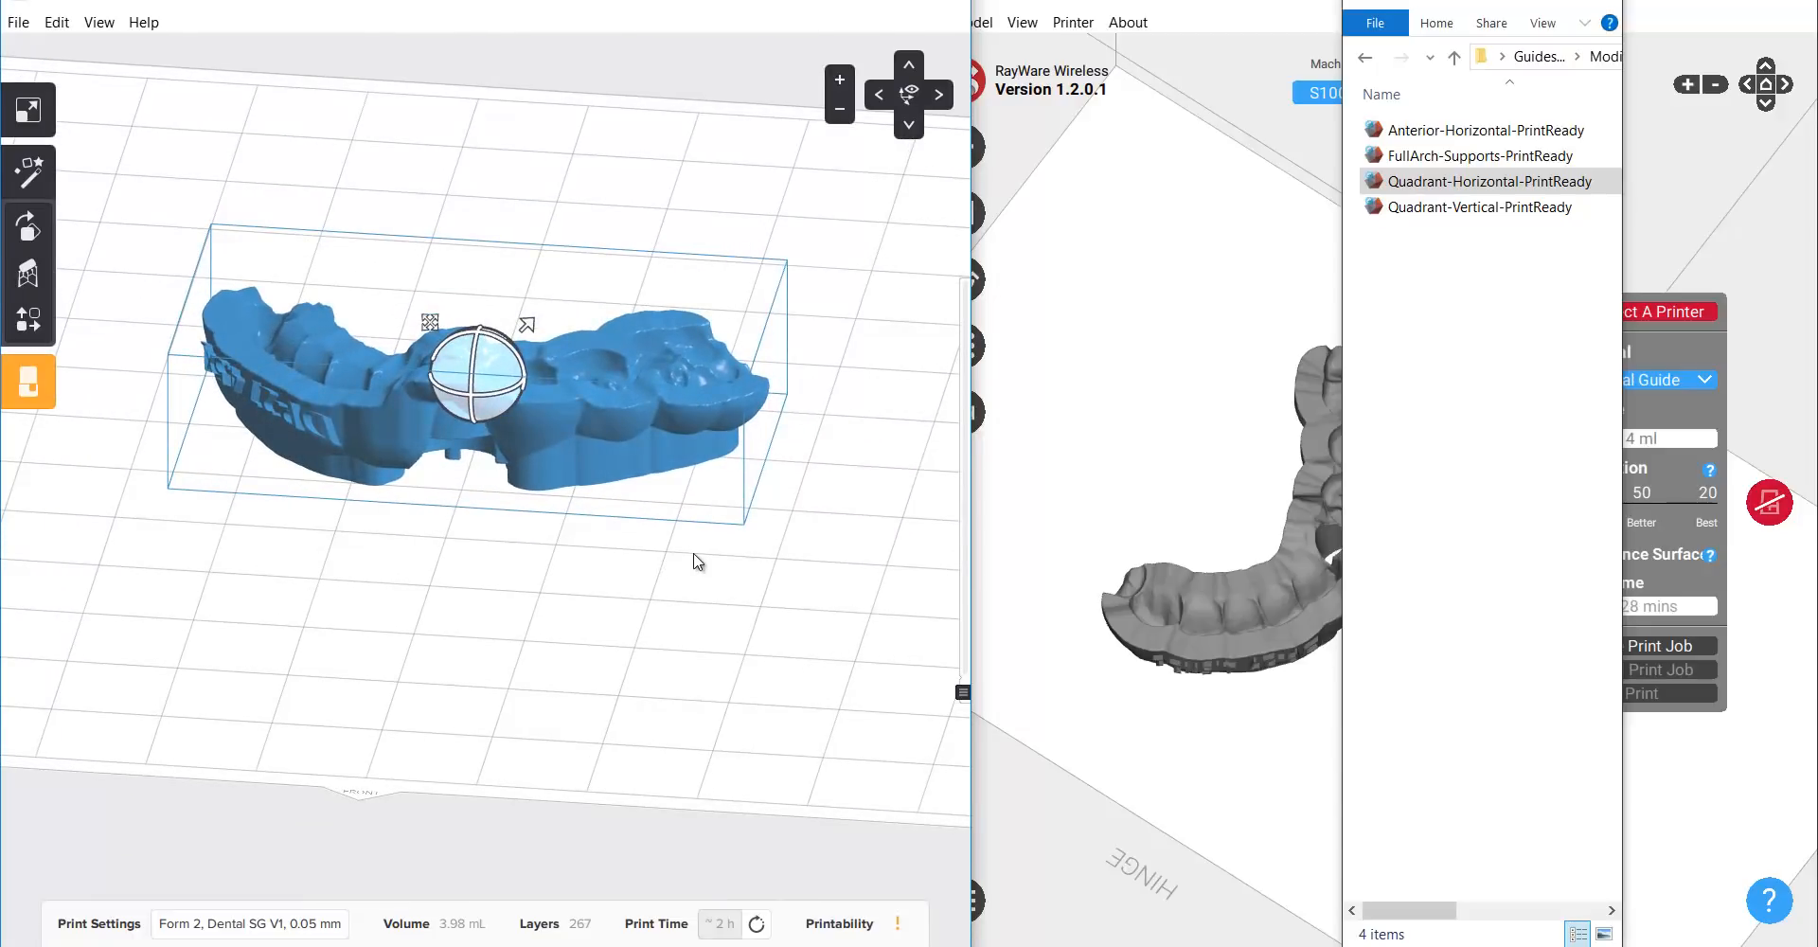